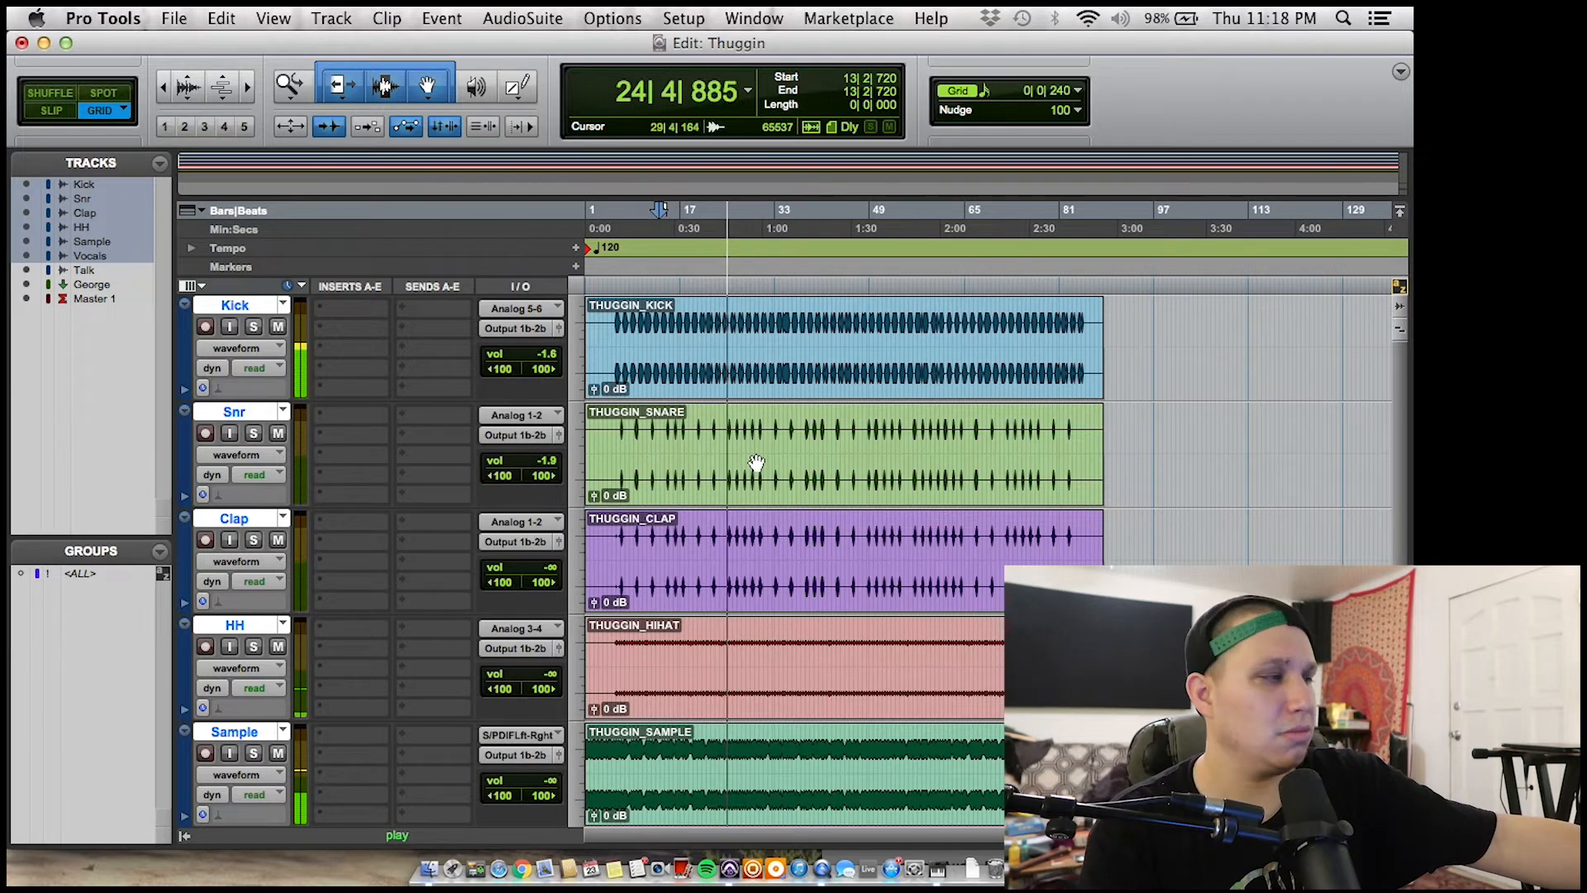
- Set the Snr track's volume to -1.5 dB and insert the stereo RBass plug-in on the Kick track
left_click_drag(537, 460, 537, 451)
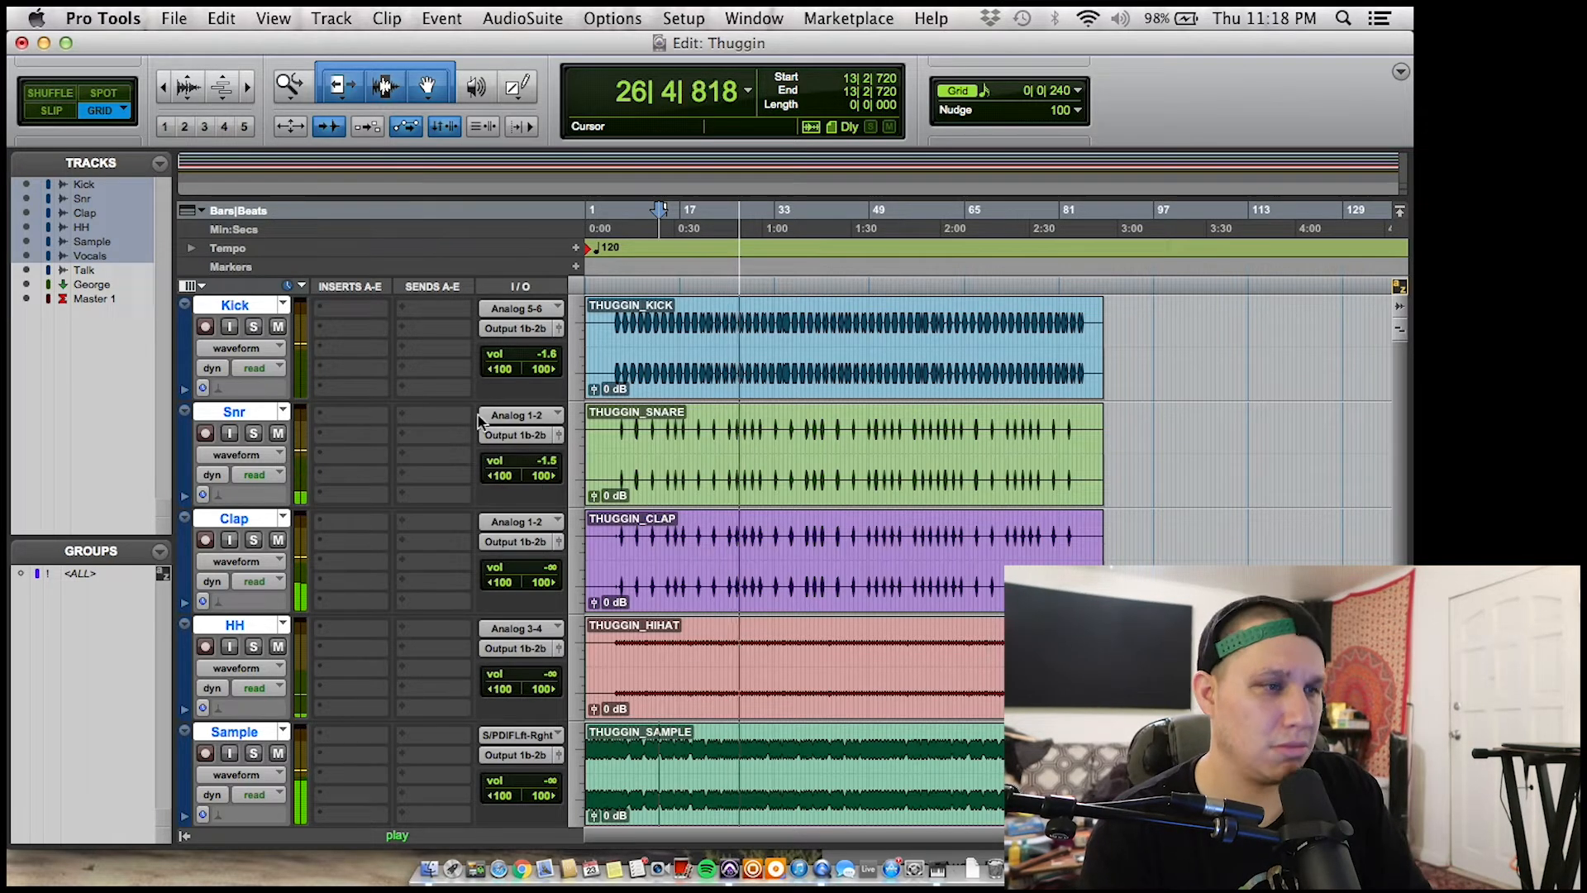
left_click(366, 312)
mouse_move(430, 344)
mouse_move(622, 557)
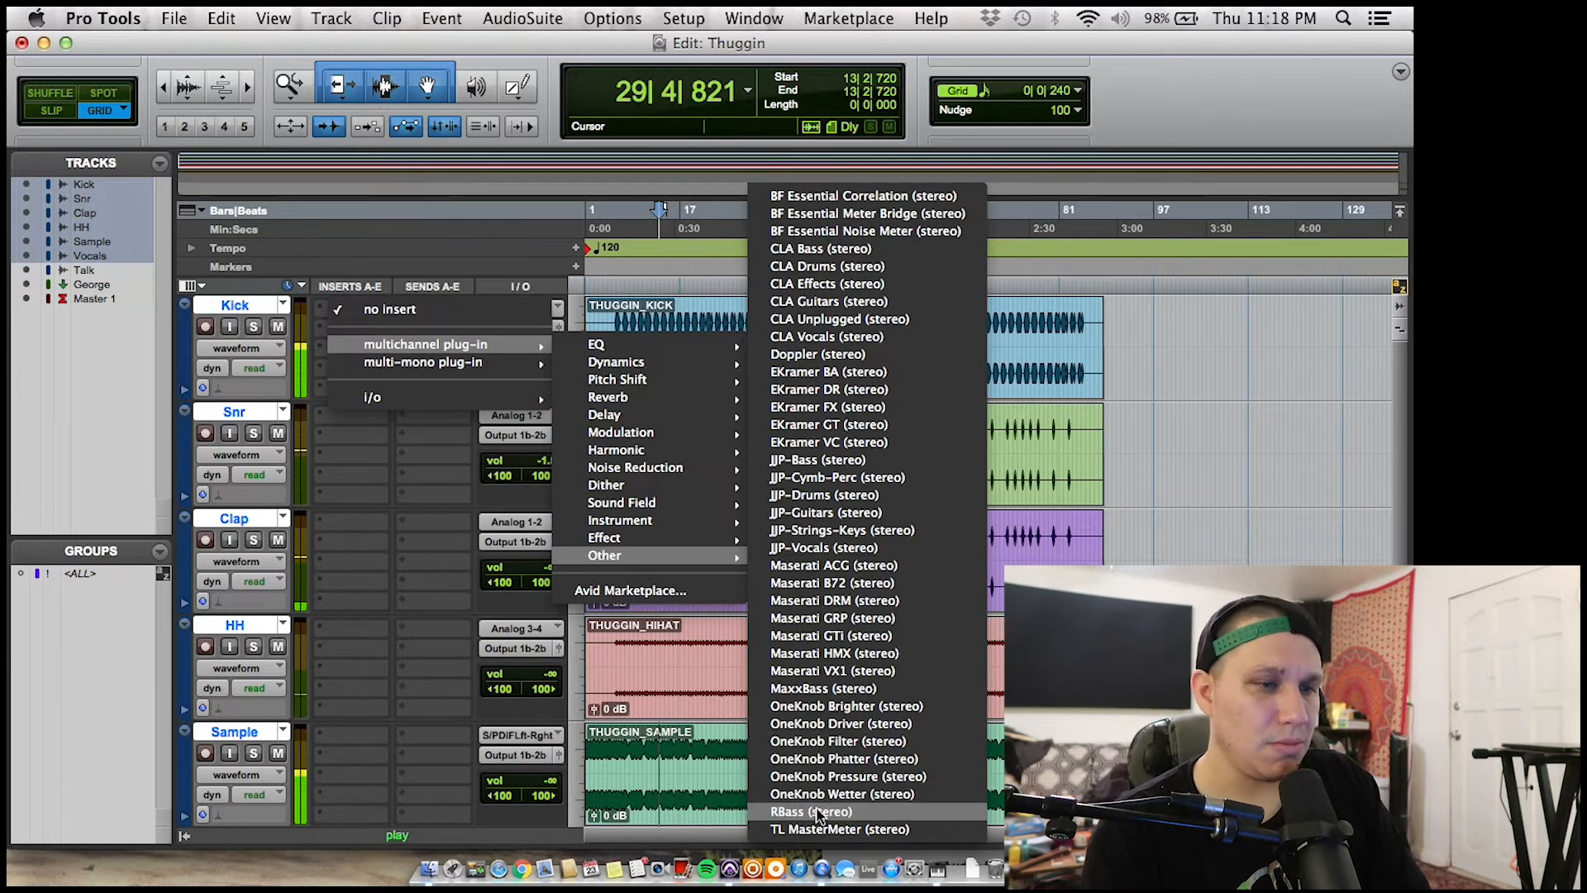
left_click(818, 811)
- Turn on input monitoring for the Talk track and stop playback
scroll(435, 531, "down", 3)
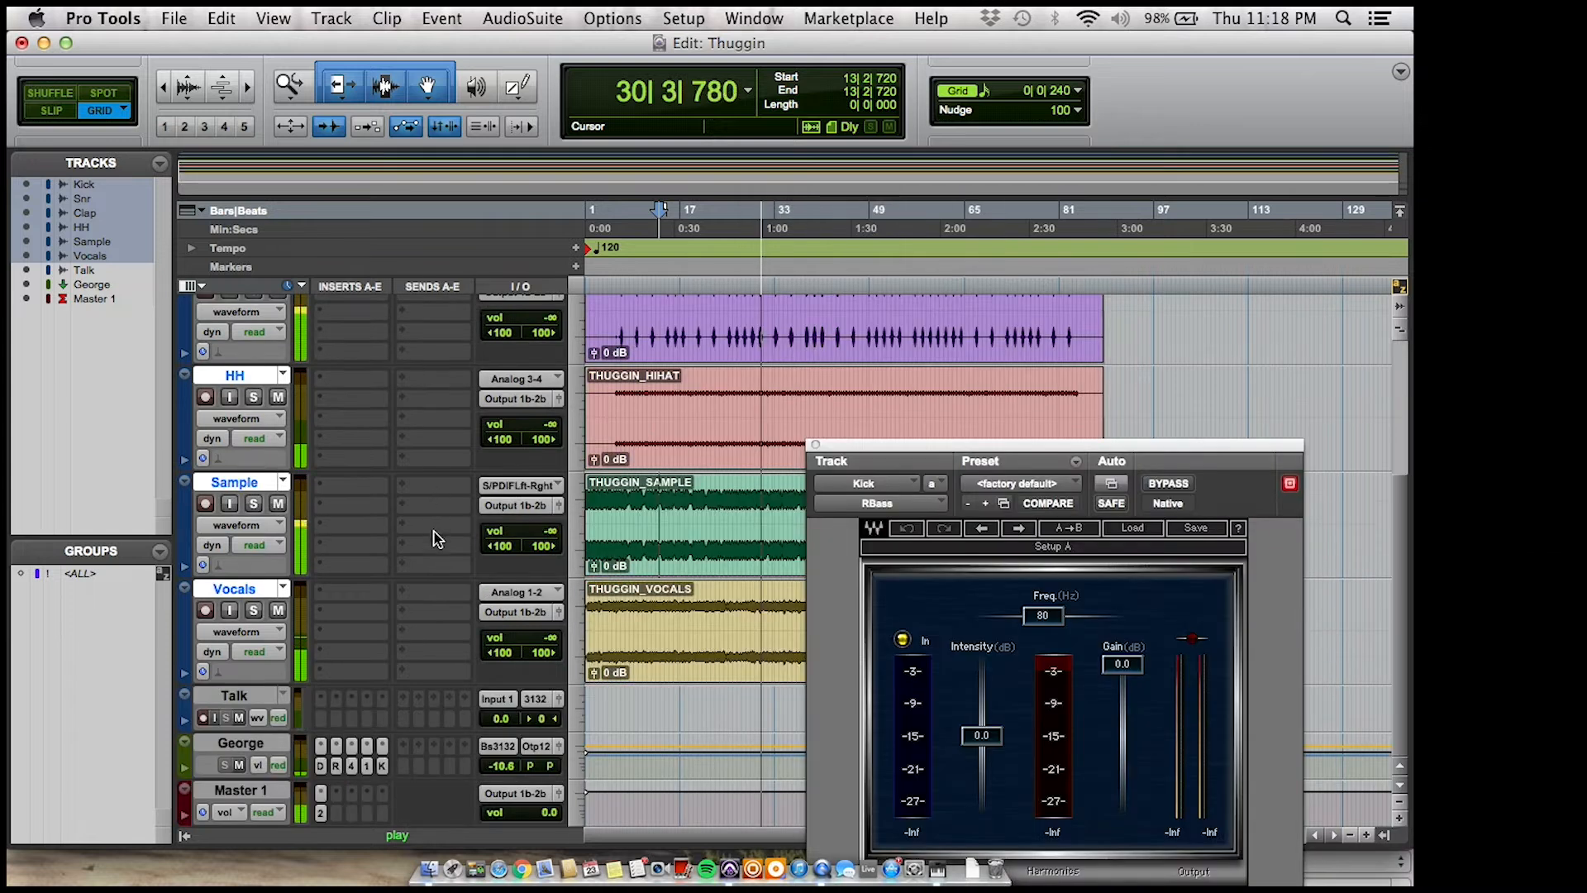
left_click(214, 718)
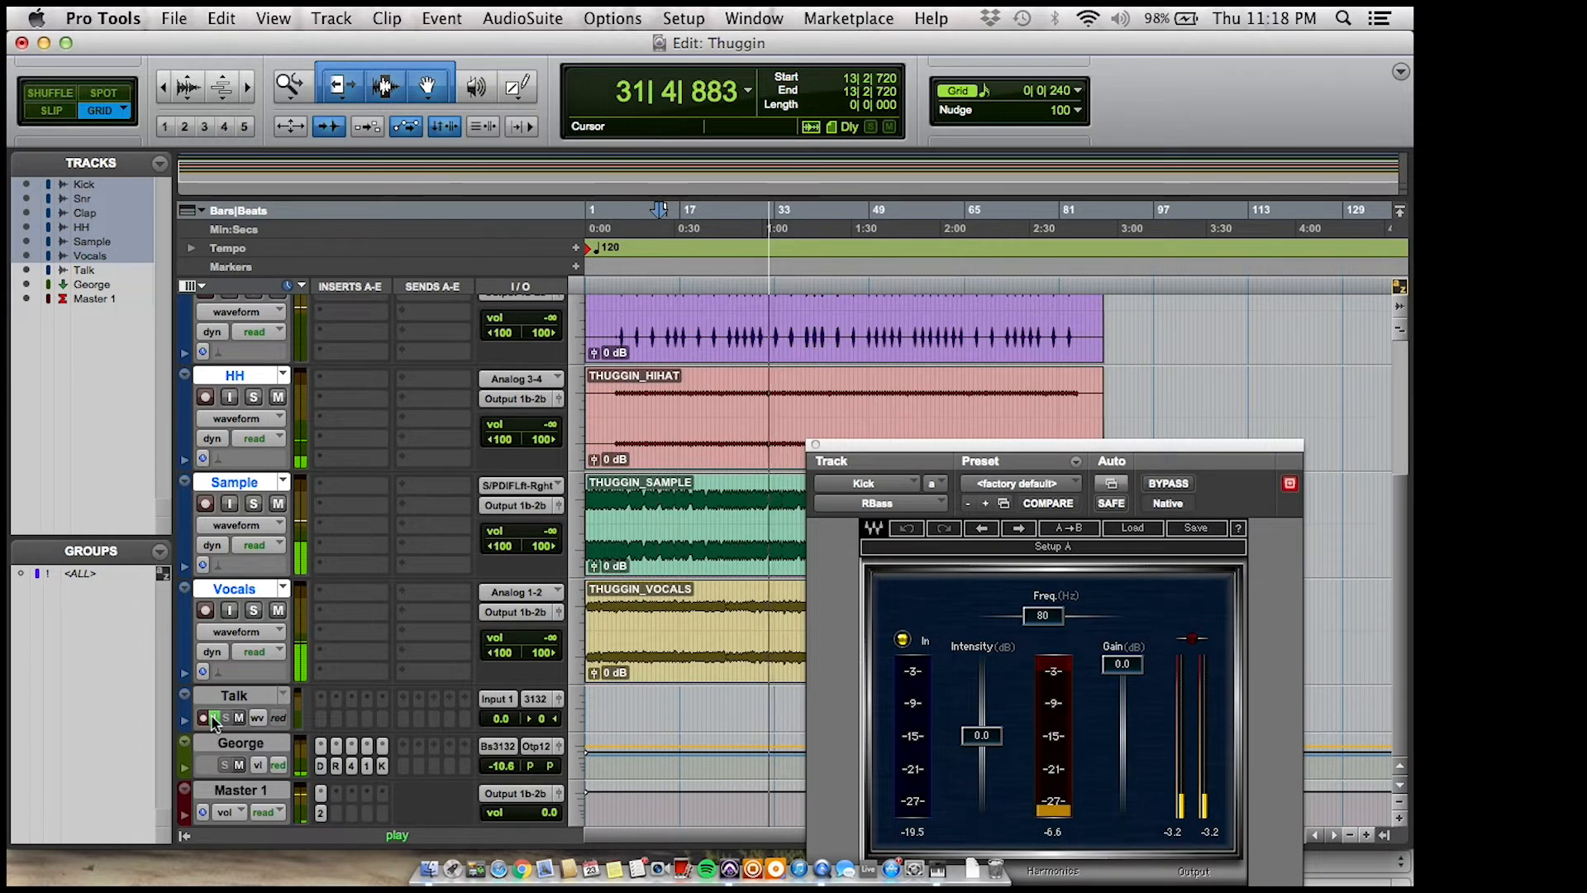
key("space")
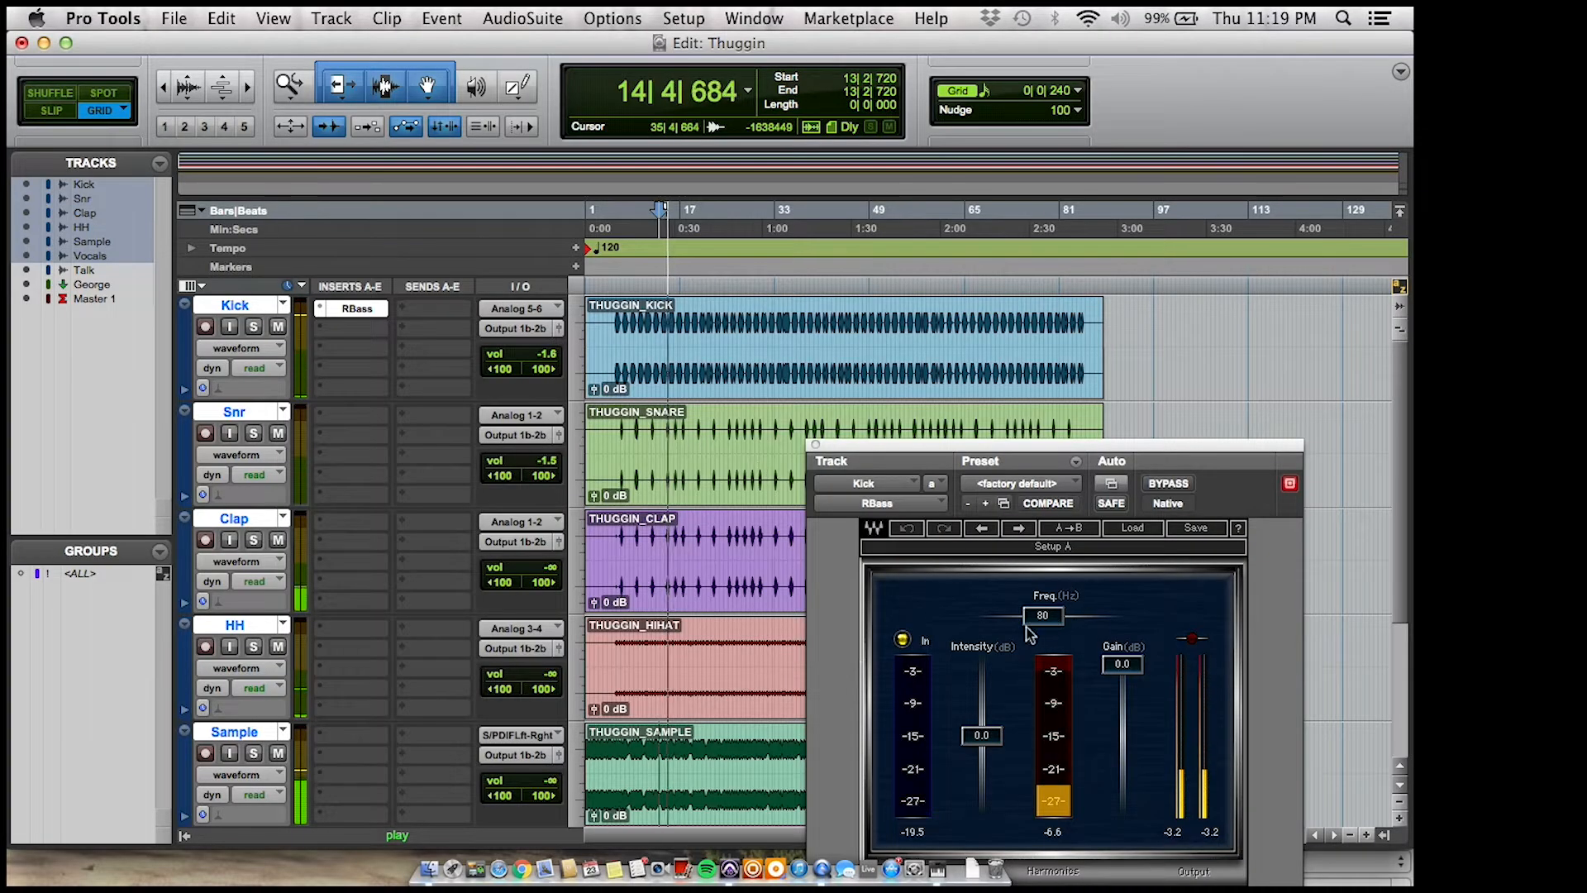
- Set the Kick's RBass frequency to 67 Hz and add the stereo Q10 equalizer in the second insert slot
left_click_drag(1043, 616, 1033, 616)
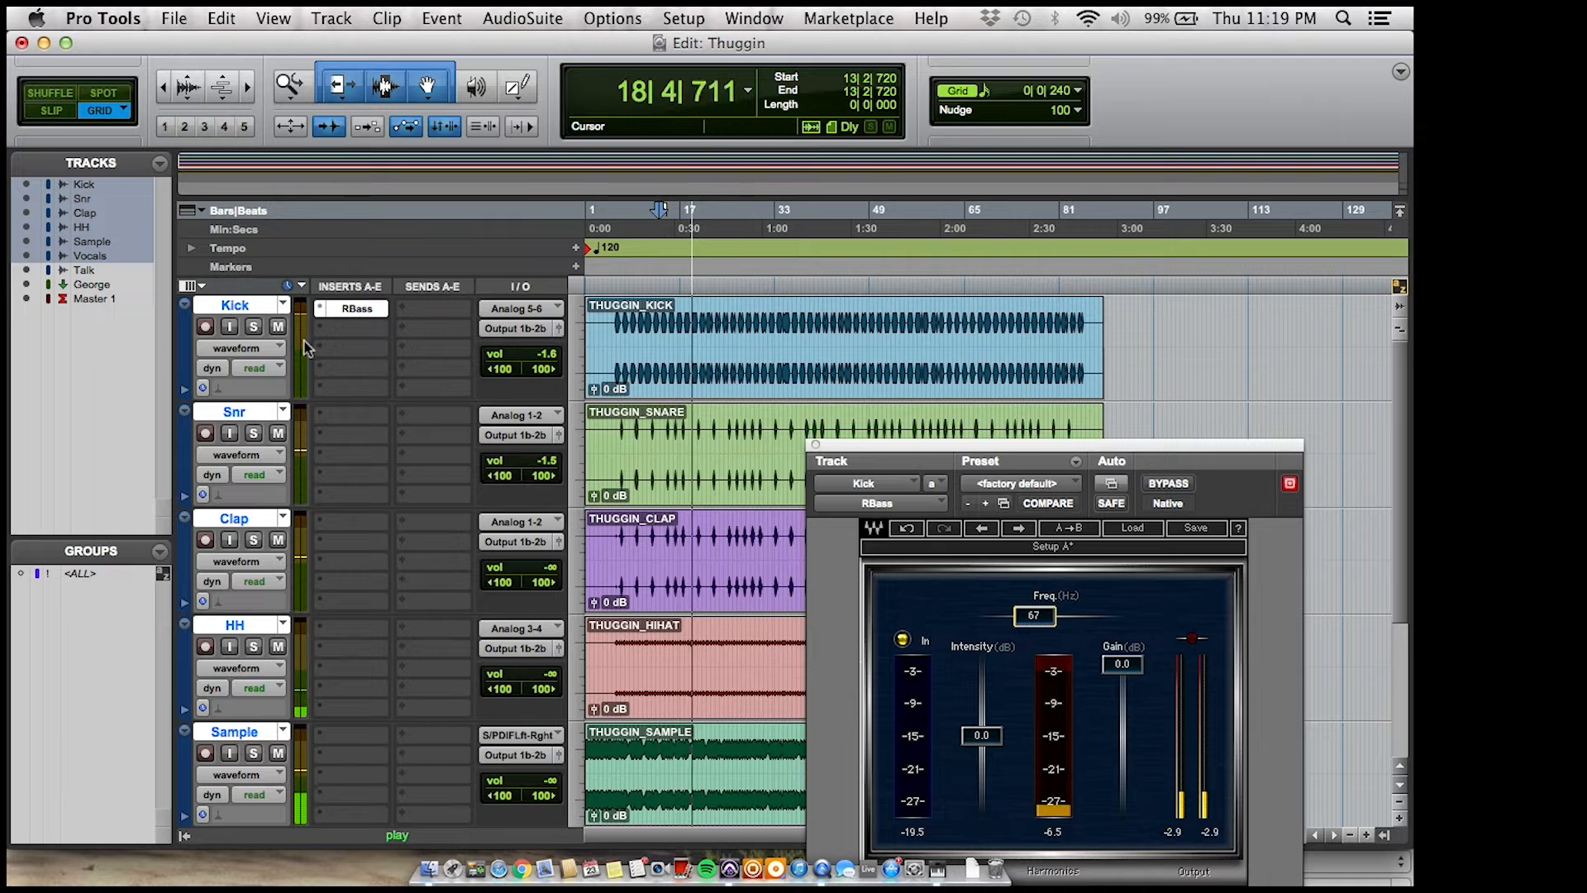
left_click(351, 328)
mouse_move(426, 365)
mouse_move(596, 365)
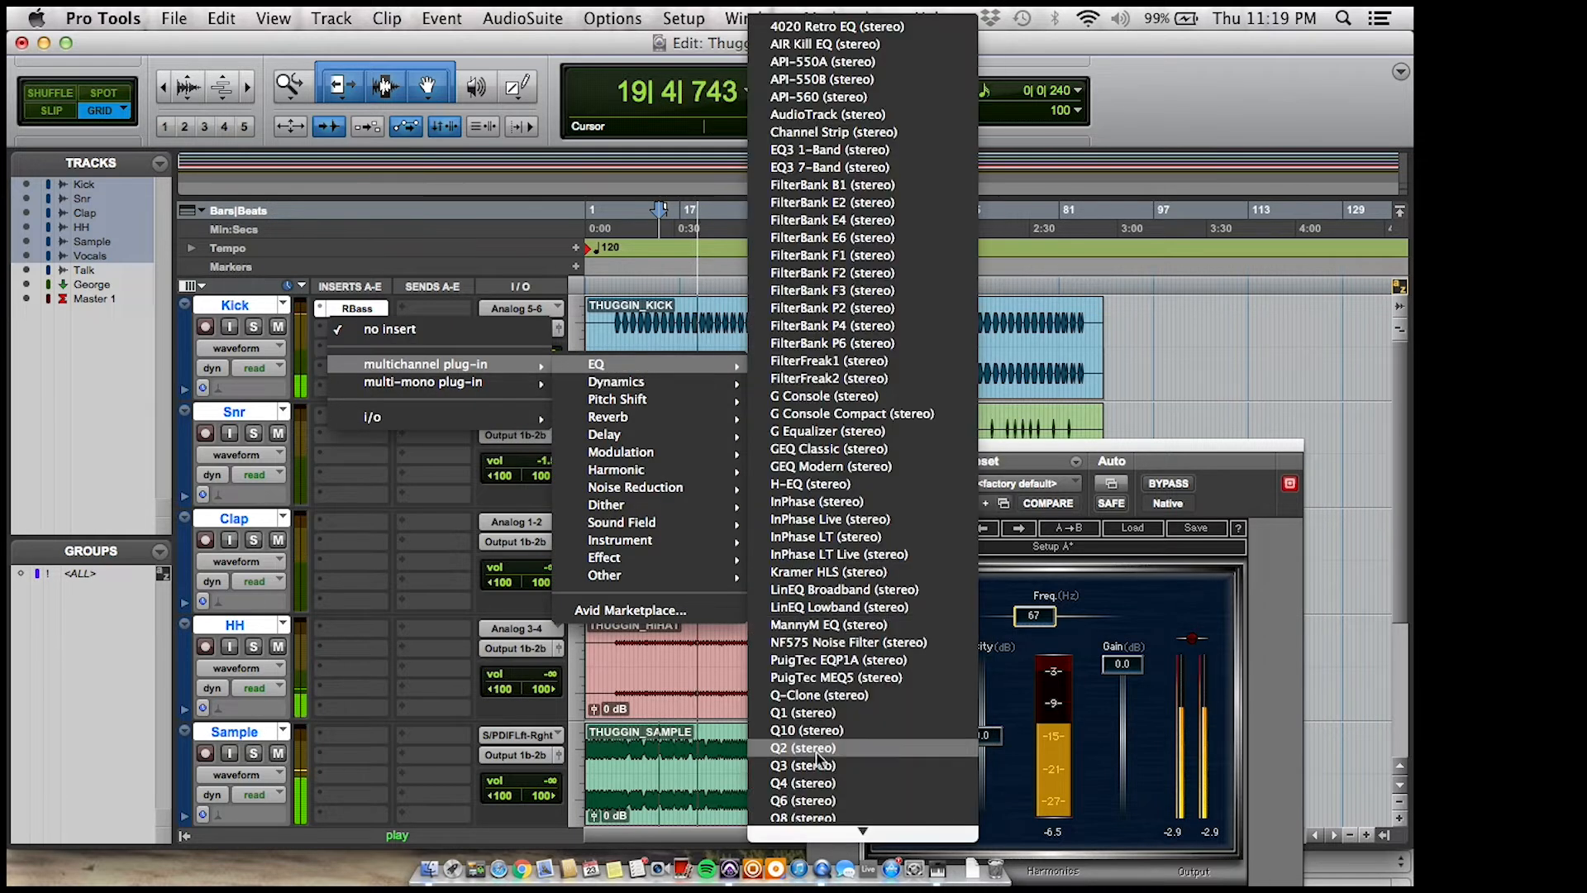
left_click(806, 730)
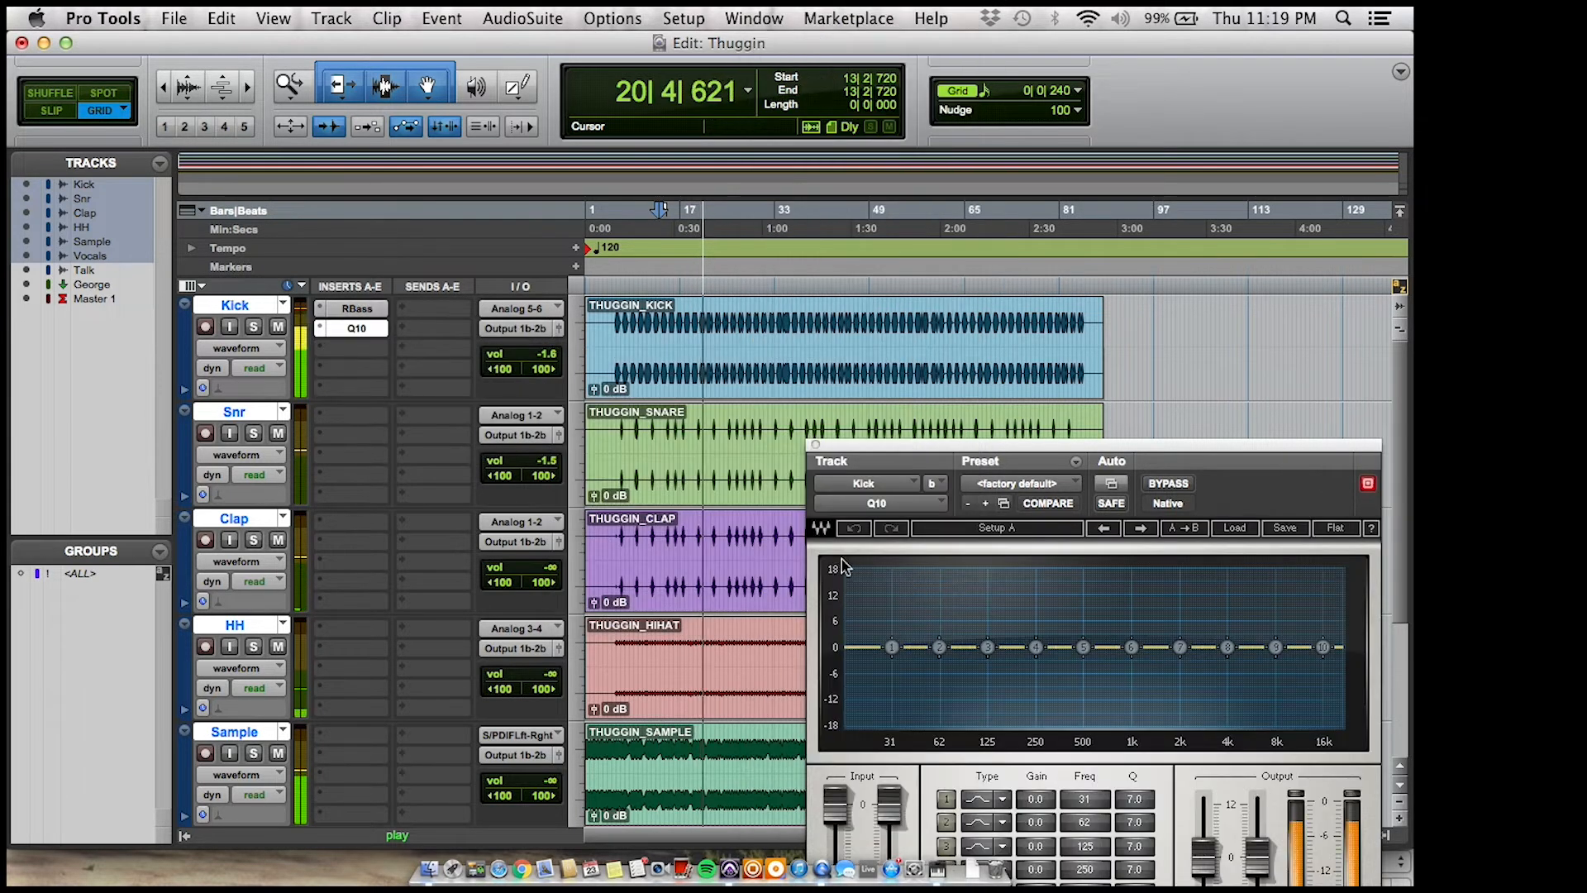
- Reopen the Kick's RBass and lower its intensity to -3.5 dB
left_click(357, 308)
left_click_drag(981, 738, 981, 745)
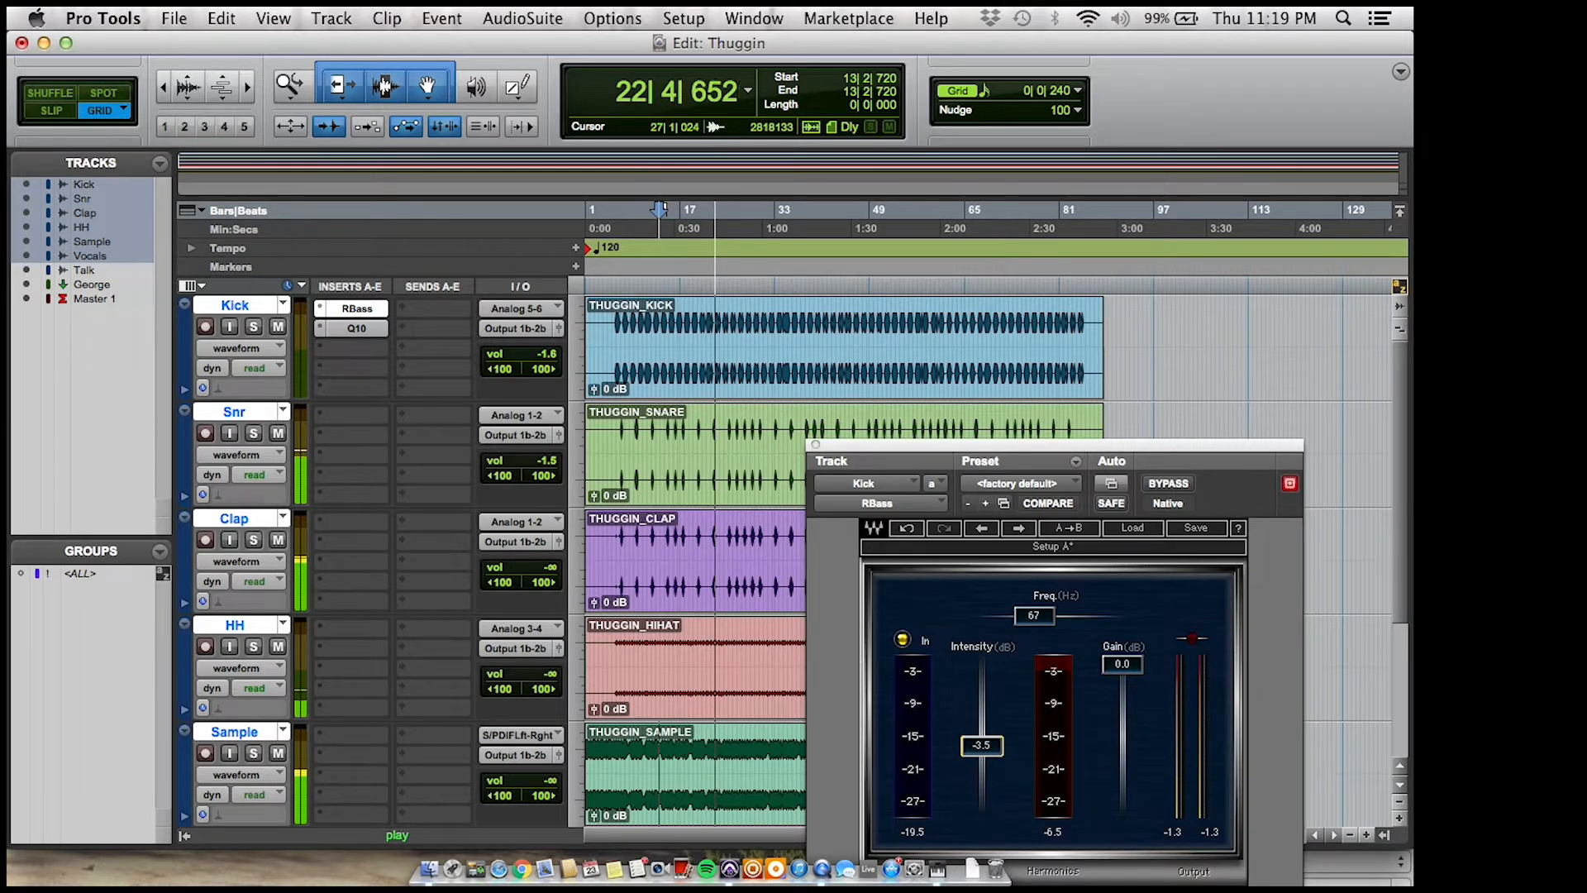
- In the Kick's Q10, make band 10 a high shelf at 2104 Hz, +4.6 dB, and boost band 8 at 1345 Hz, +2.7 dB, Q 6.4
left_click(357, 328)
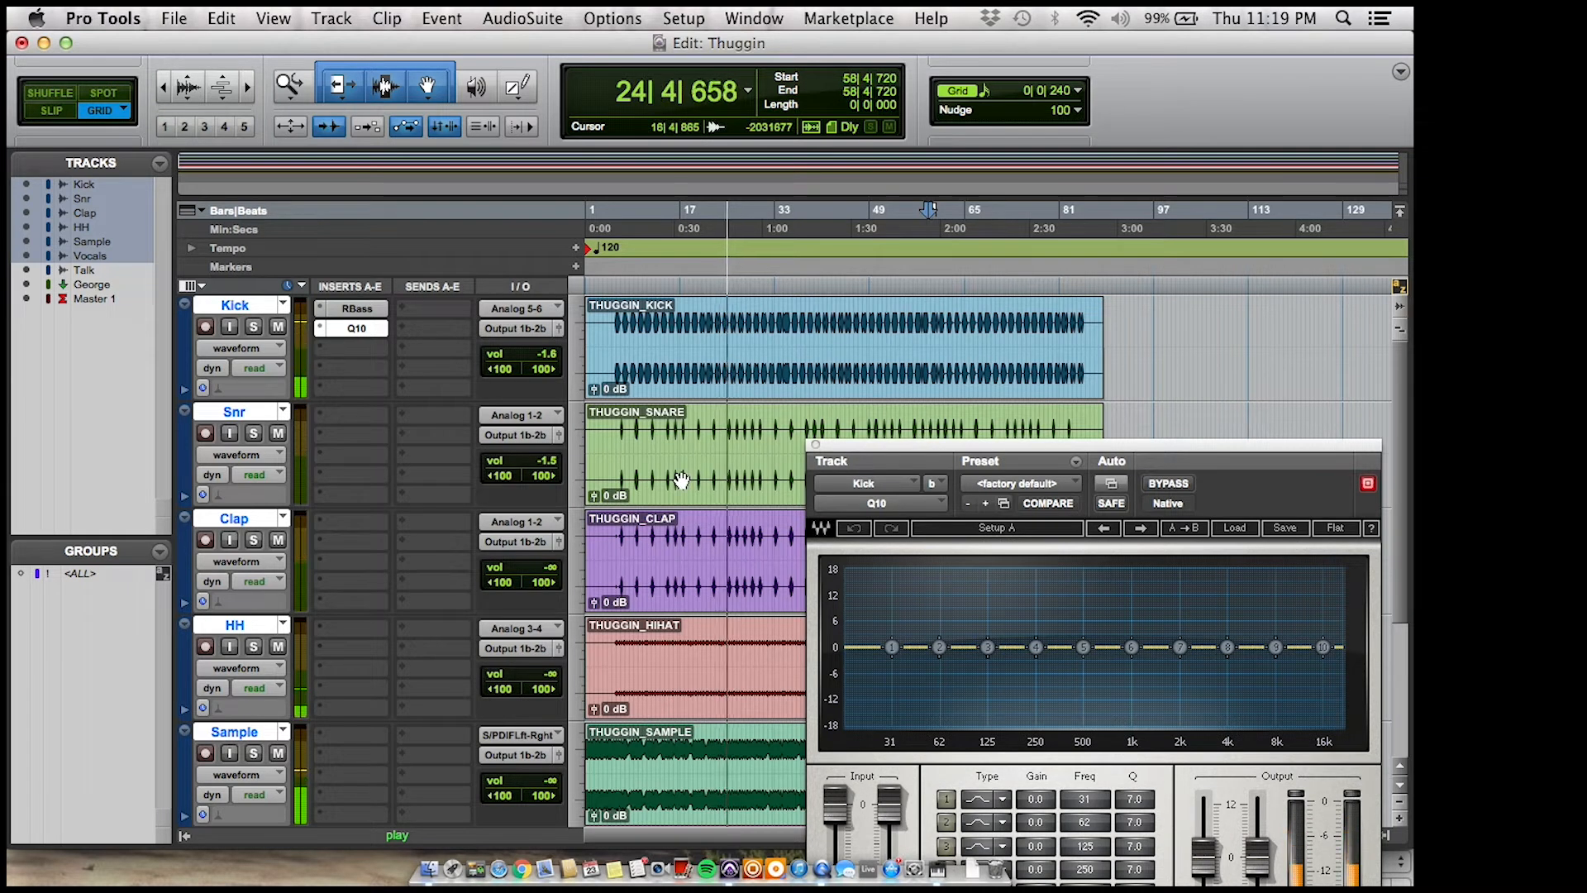
scroll(357, 543, "down", 3)
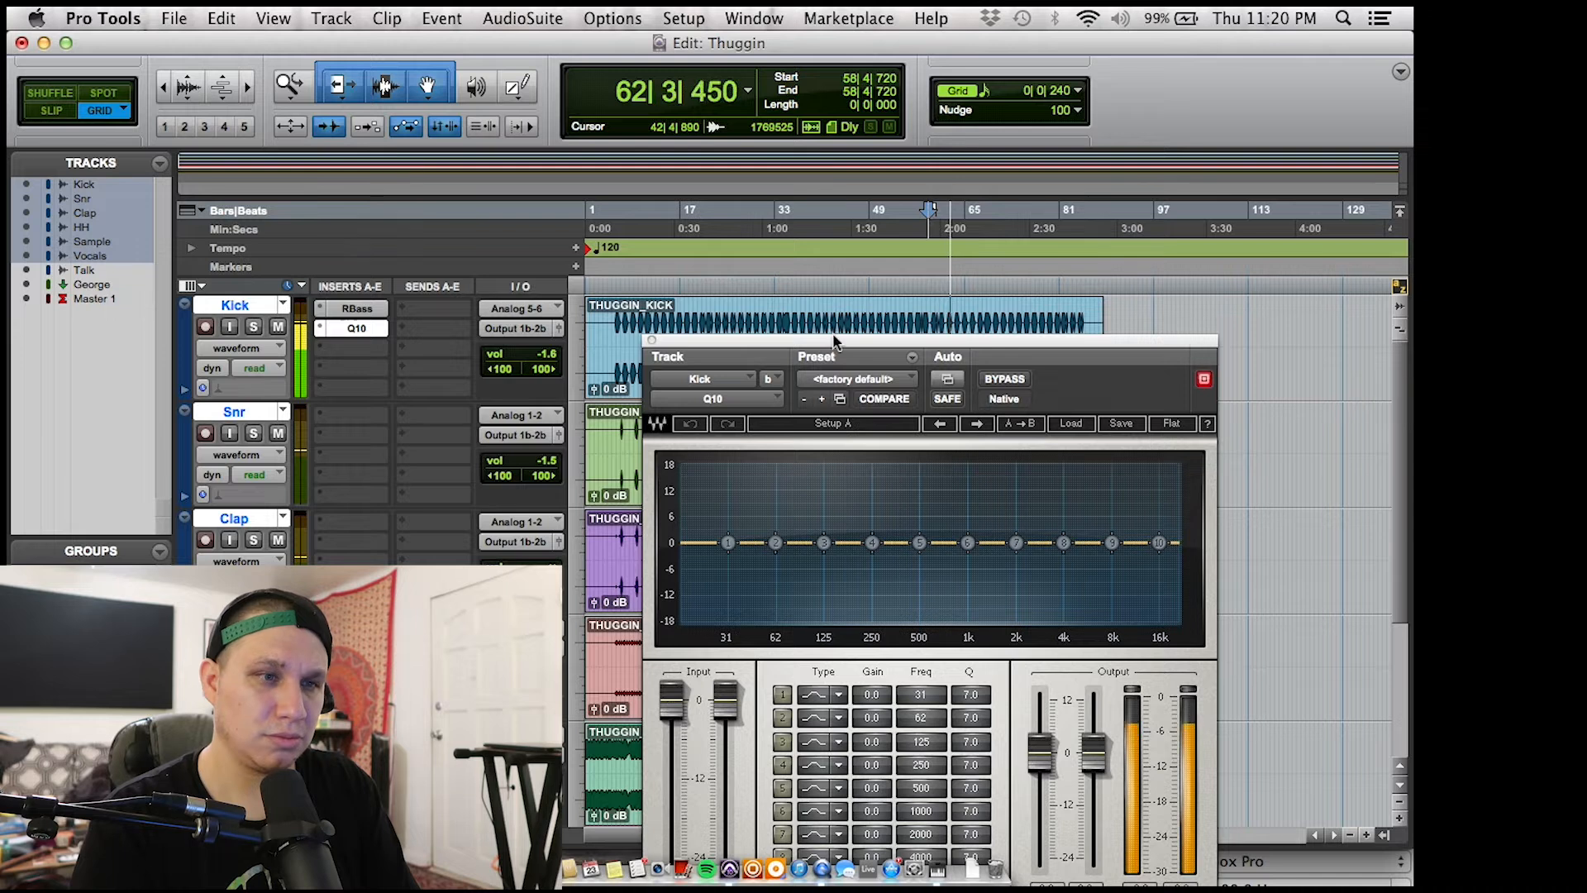
left_click_drag(929, 335, 846, 191)
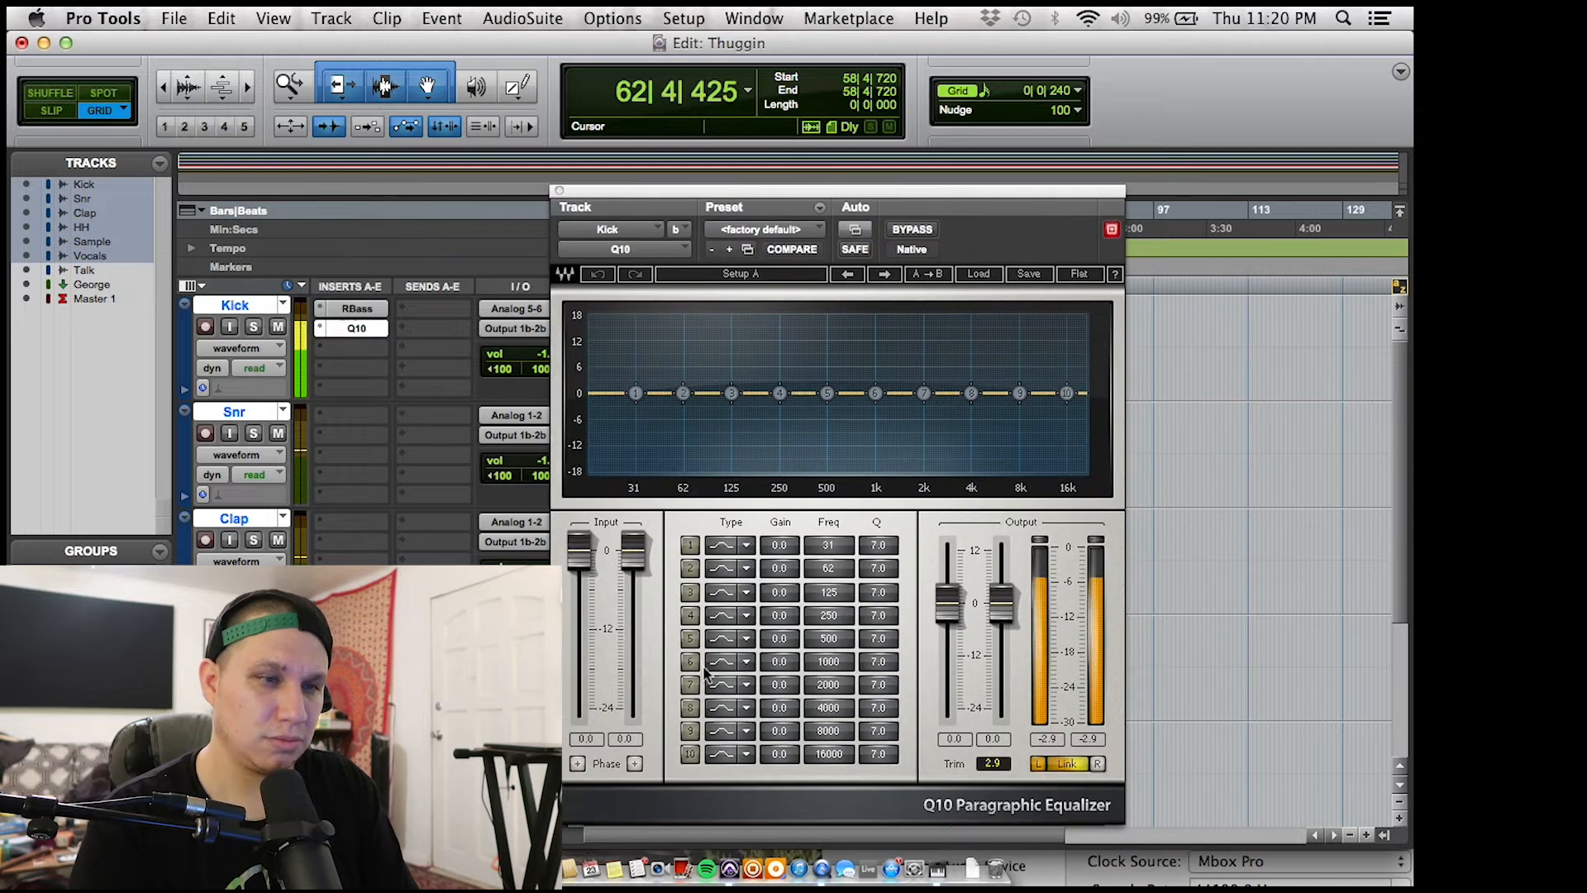
left_click(724, 754)
left_click_drag(1066, 393, 892, 372)
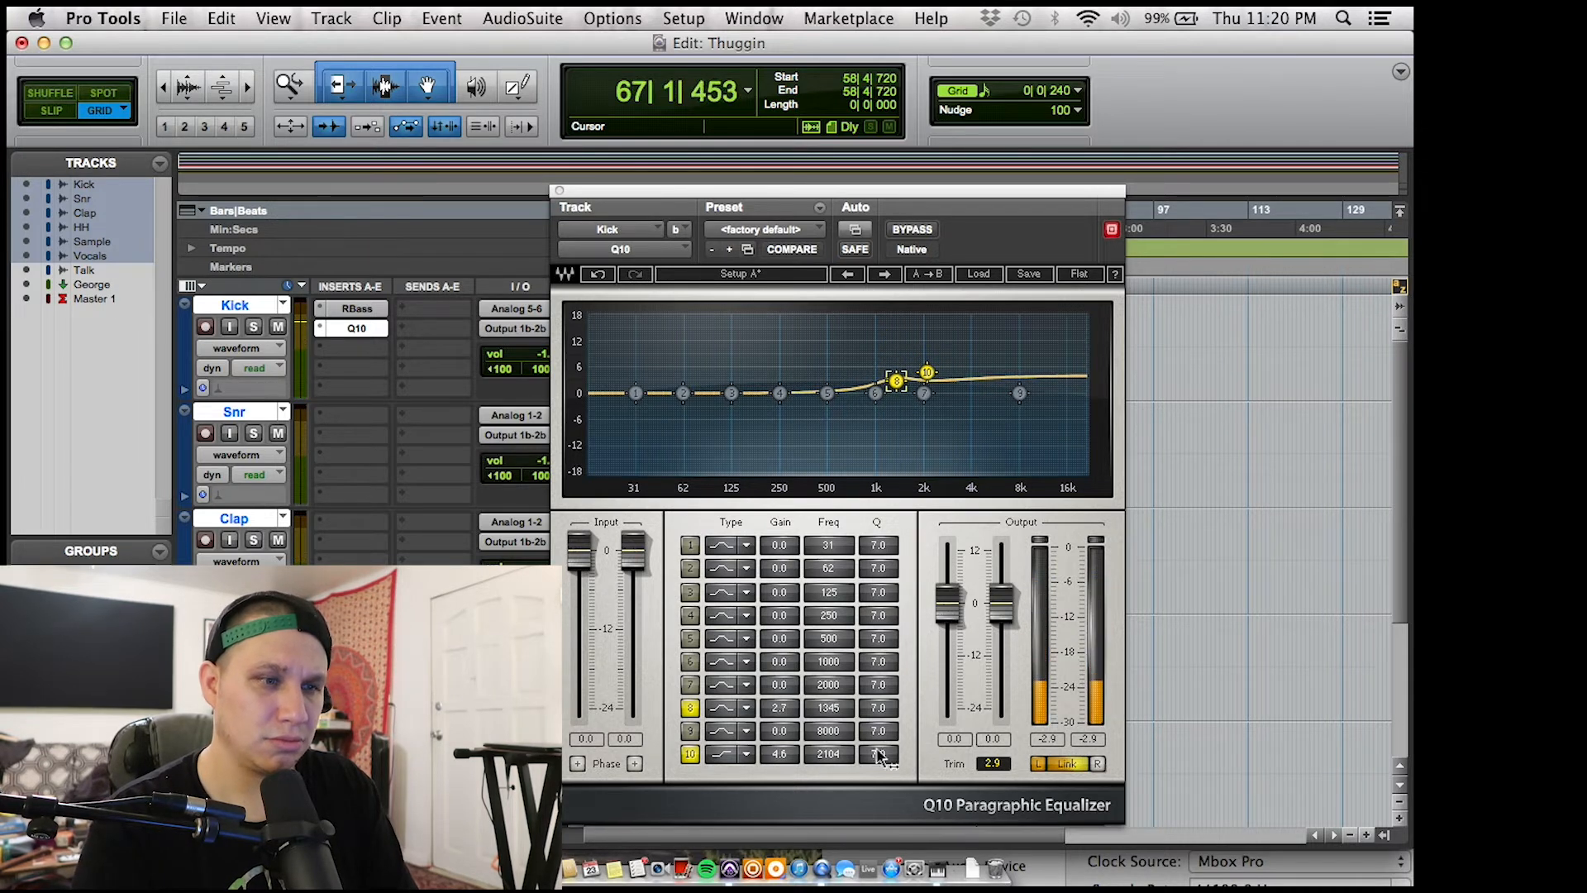
left_click_drag(872, 712, 863, 714)
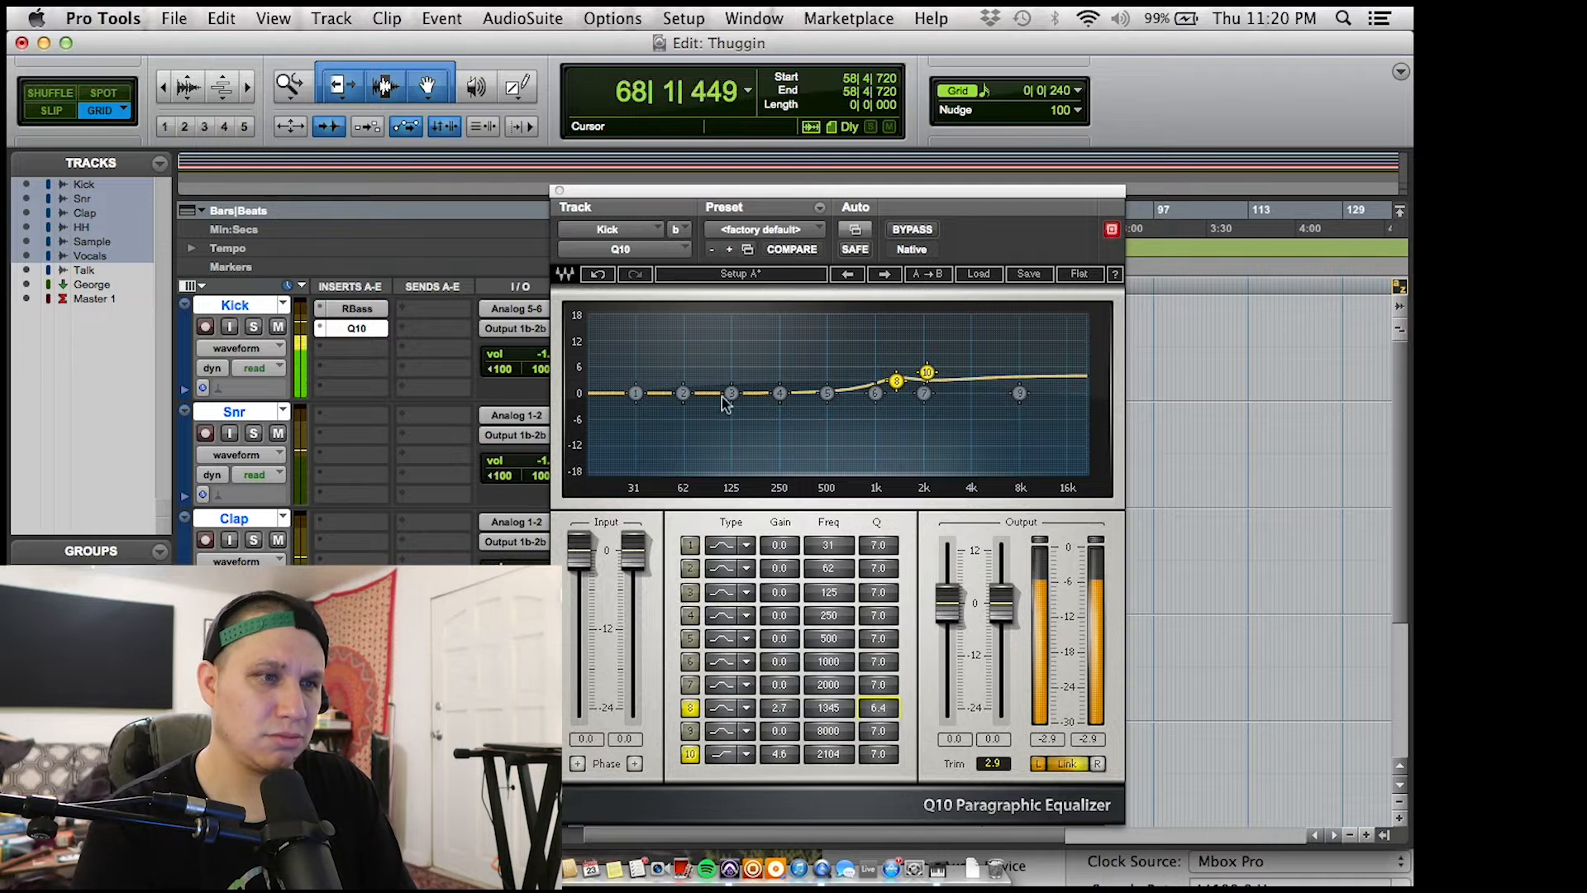
- Boost Q10 band 3 by 2.8 dB at 101 Hz with a Q of 7.8 and stop playback
mouse_move(731, 392)
left_mouse_down()
mouse_move(719, 354)
mouse_move(716, 381)
left_mouse_up()
left_click_drag(872, 594, 882, 598)
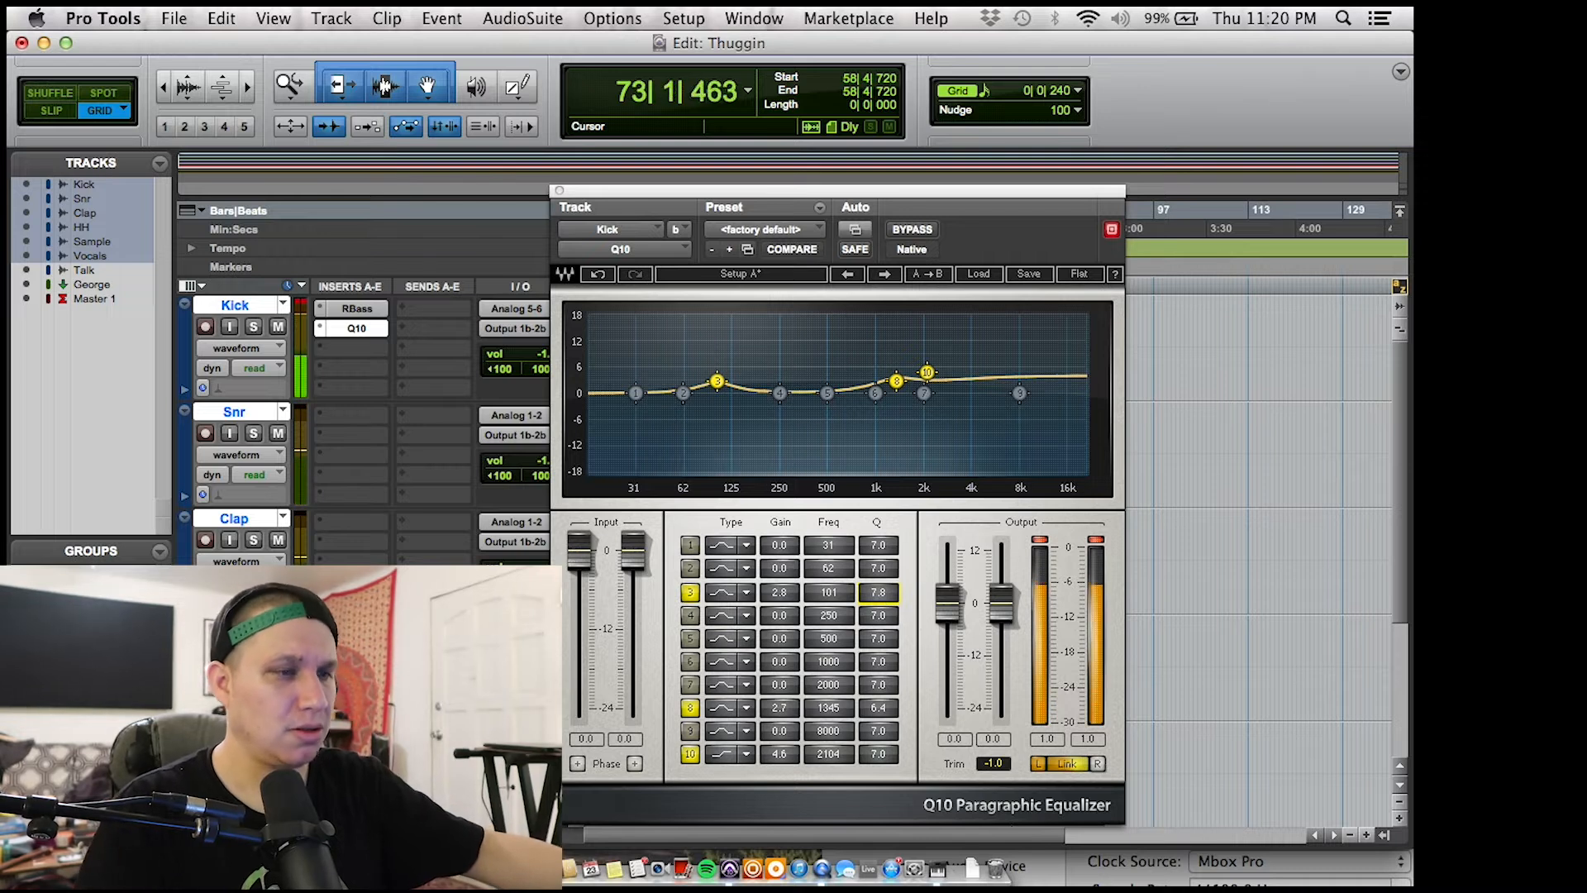
key("space")
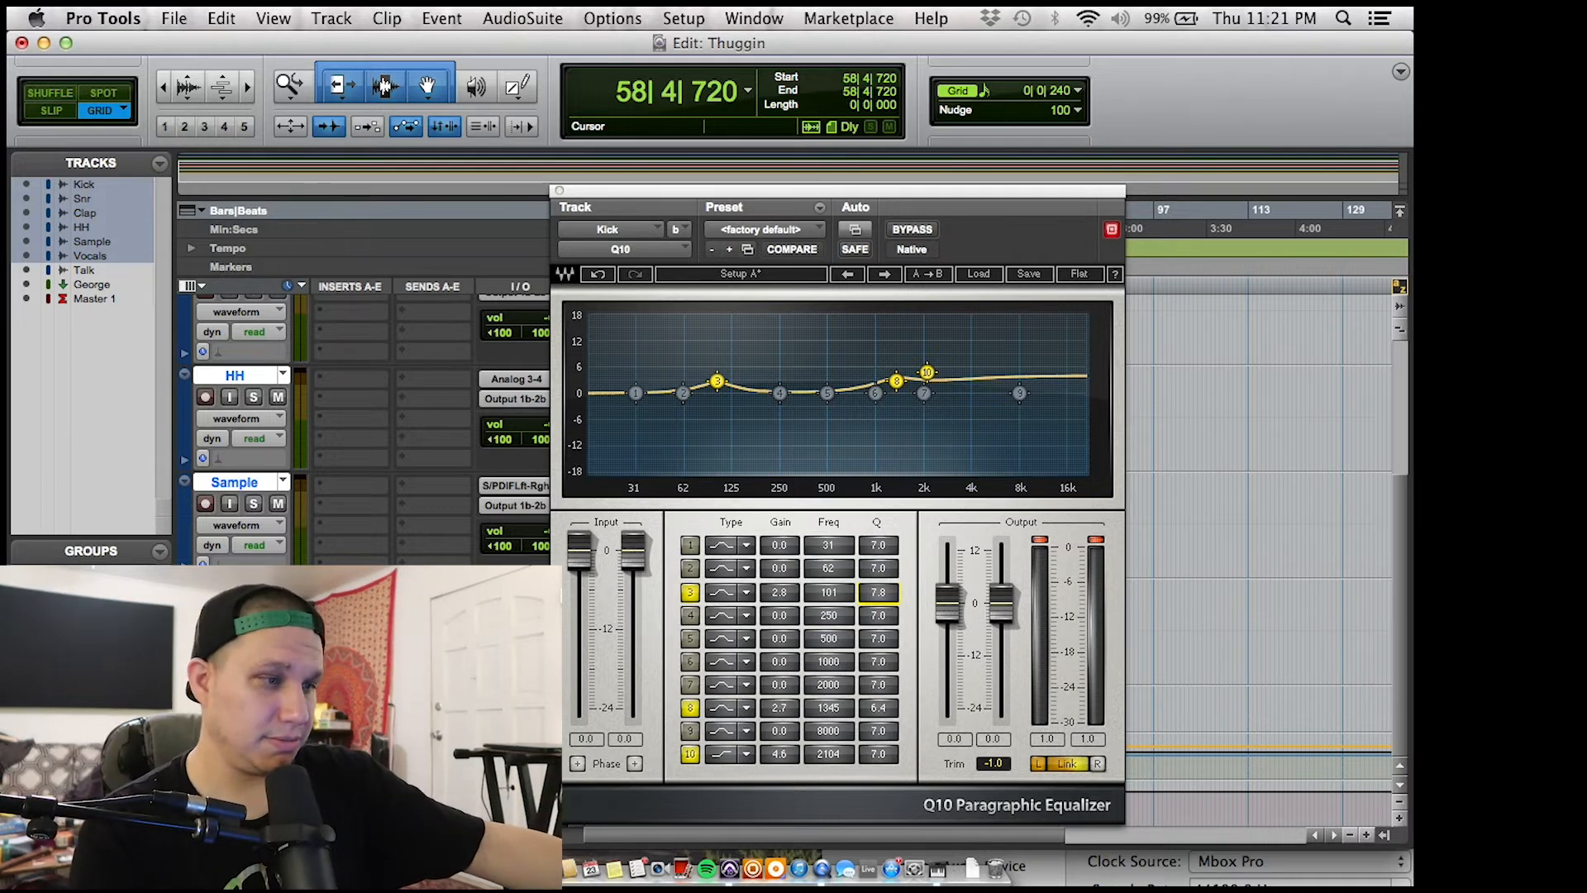
- Clear the Q10 output clip indicators and boost band 2 by 1.0 dB at 42 Hz with a Q of 5.8
left_click(1042, 539)
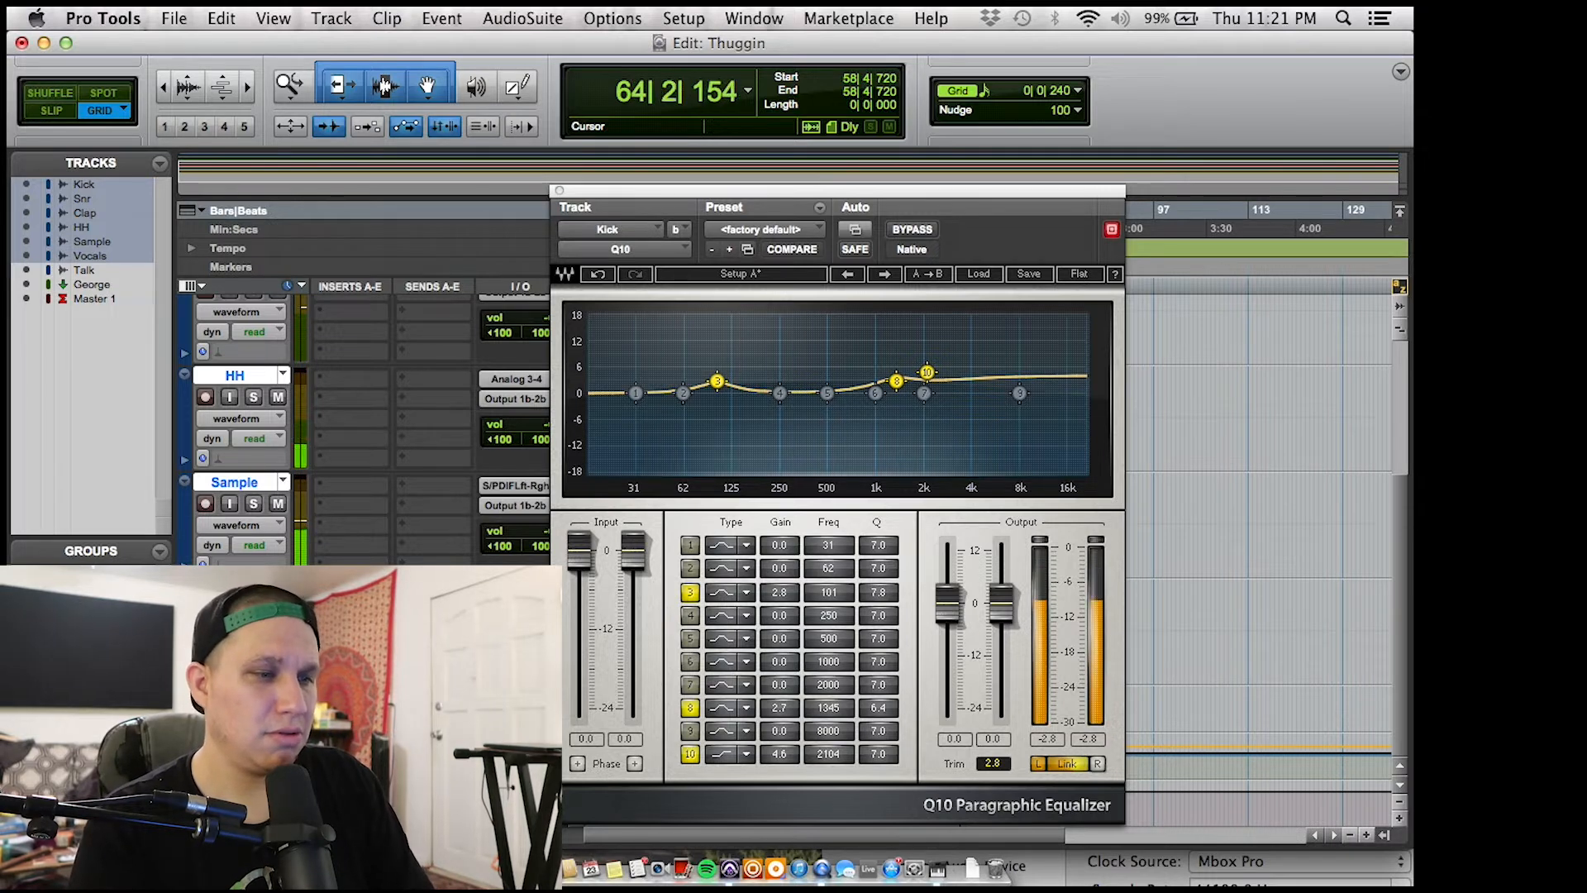
mouse_move(680, 392)
left_mouse_down()
mouse_move(641, 345)
mouse_move(665, 347)
mouse_move(656, 382)
left_mouse_up()
left_click_drag(878, 569, 878, 578)
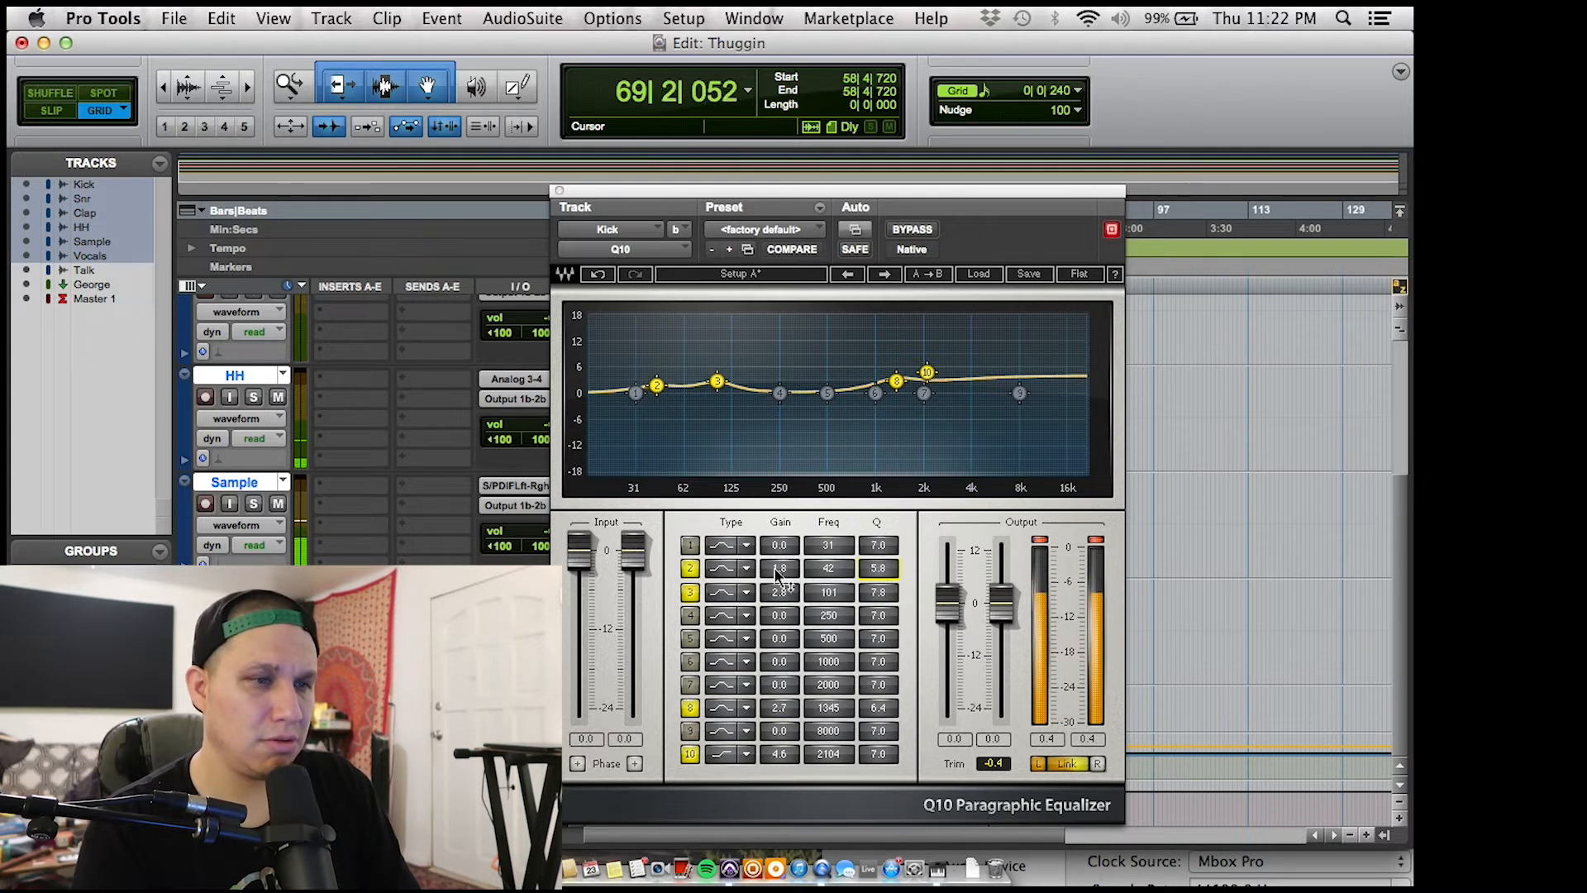
left_click_drag(779, 567, 780, 570)
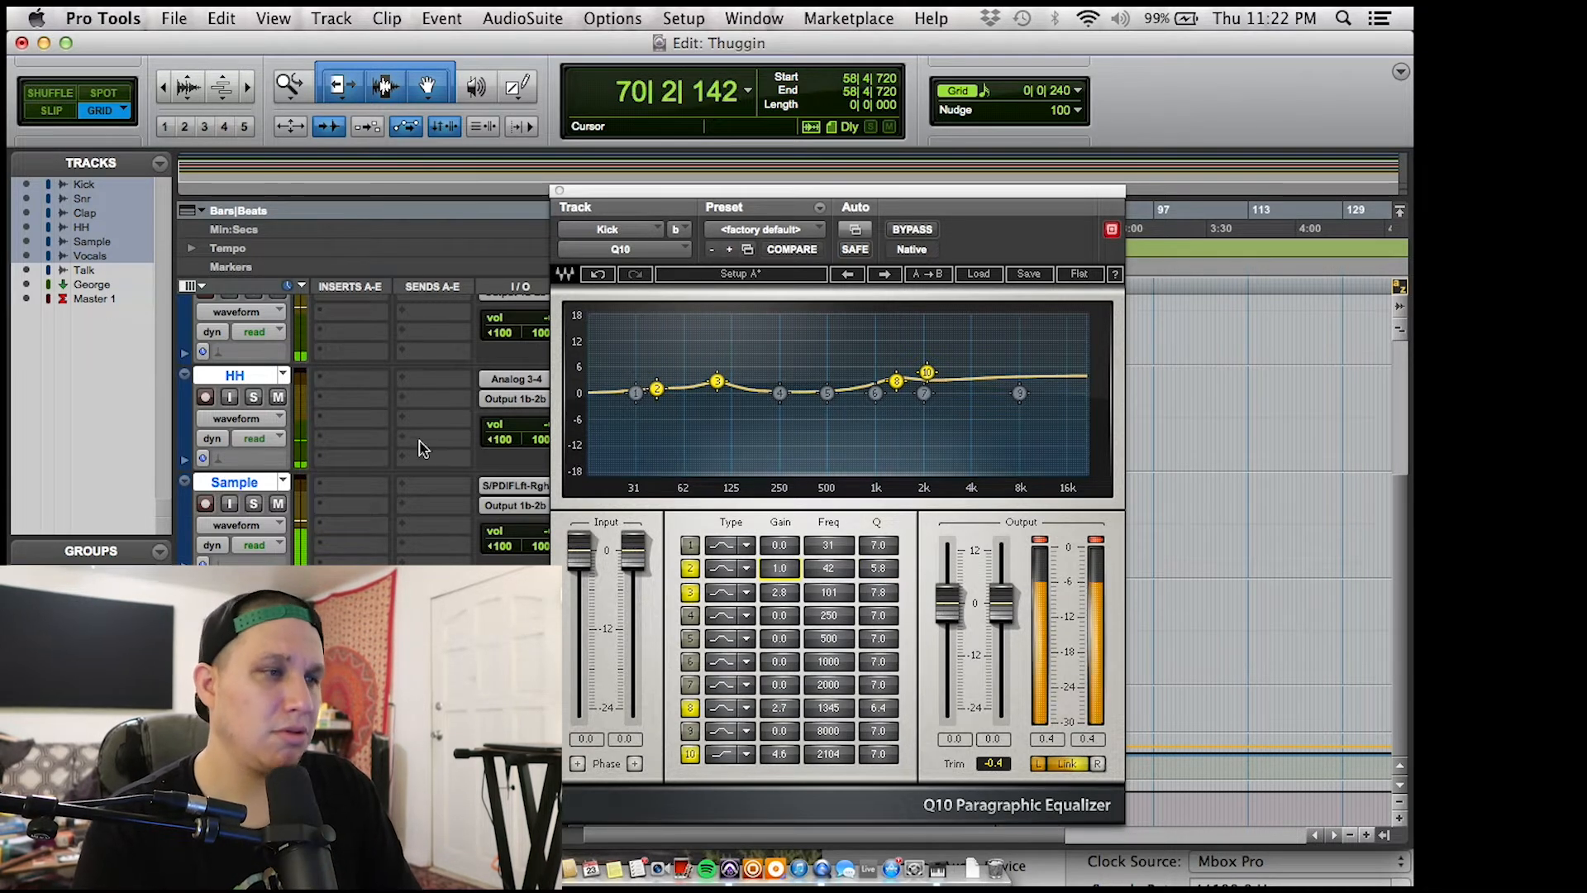
- Insert the stereo CLA-76 compressor in the first insert slot of the Snr track
scroll(371, 453, "up", 5)
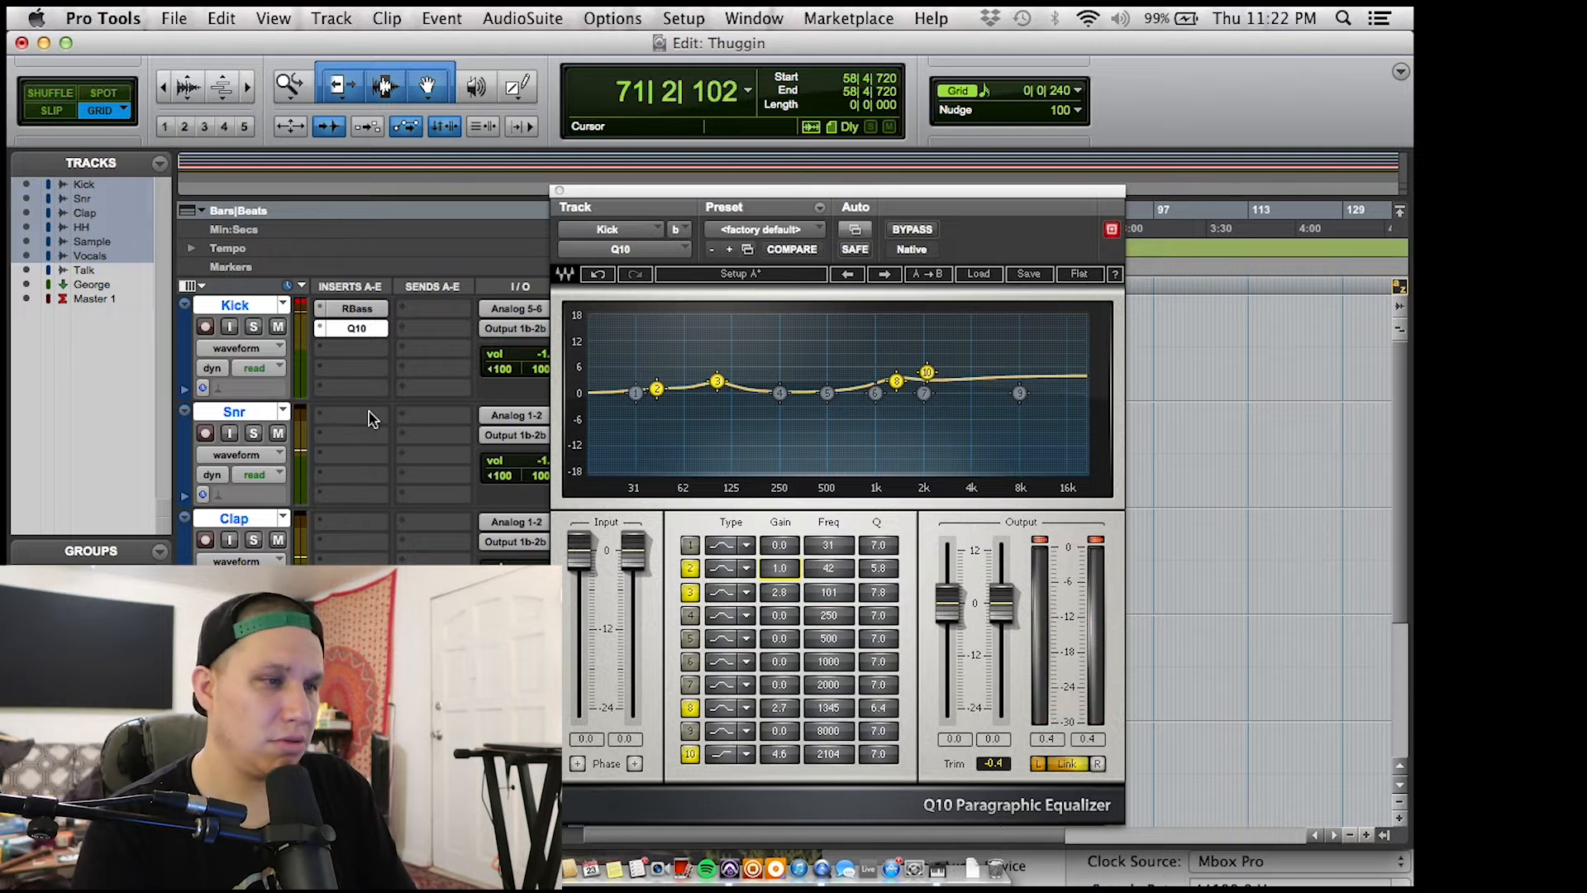
left_click(365, 415)
mouse_move(425, 451)
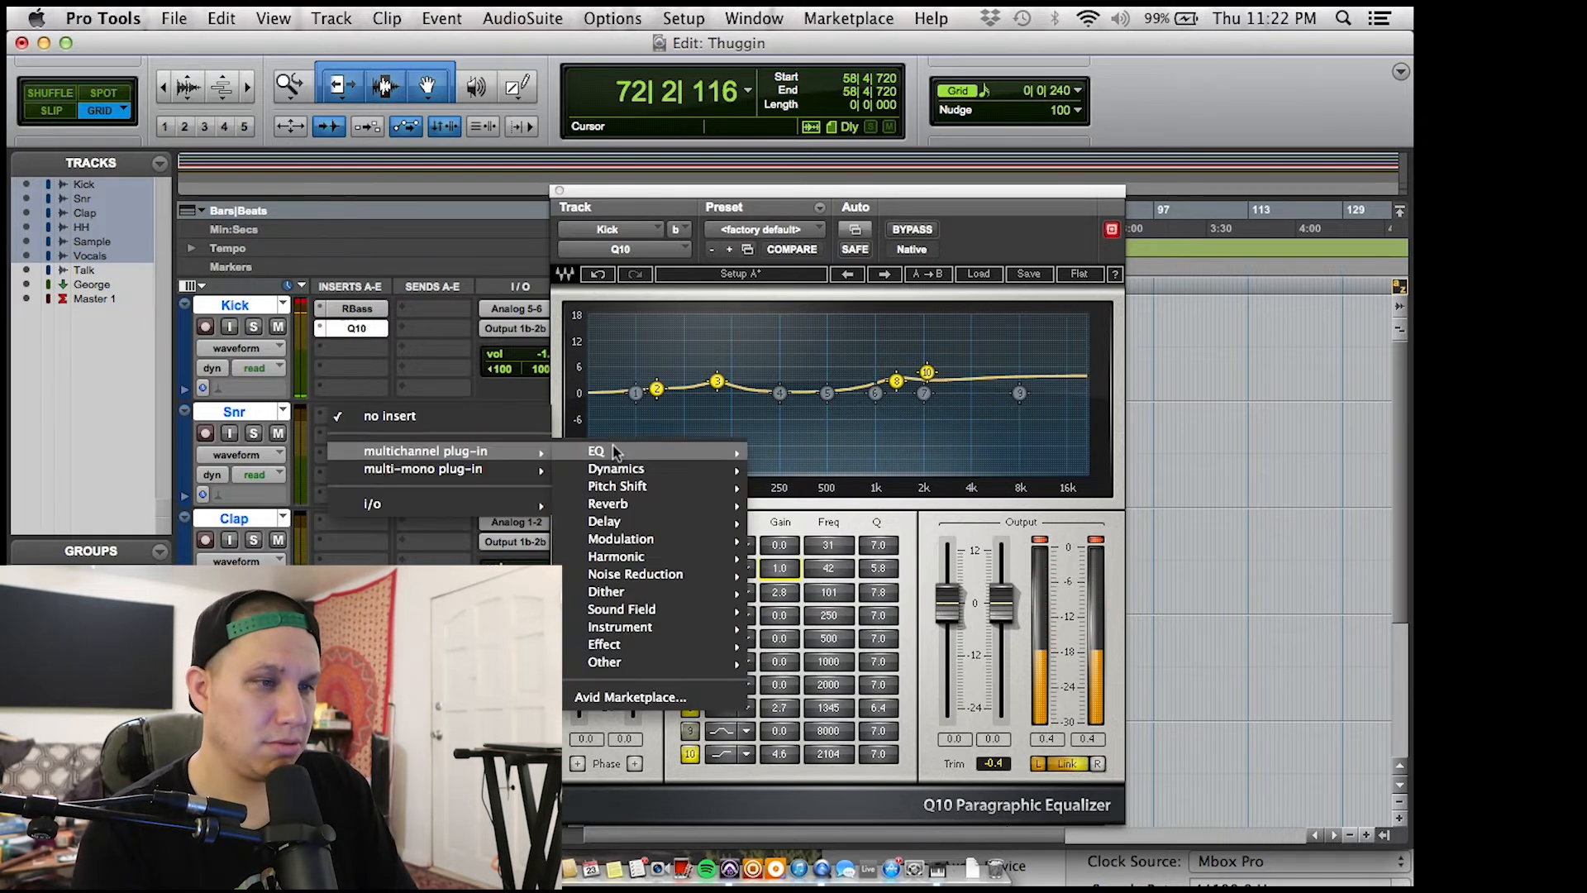
mouse_move(622, 473)
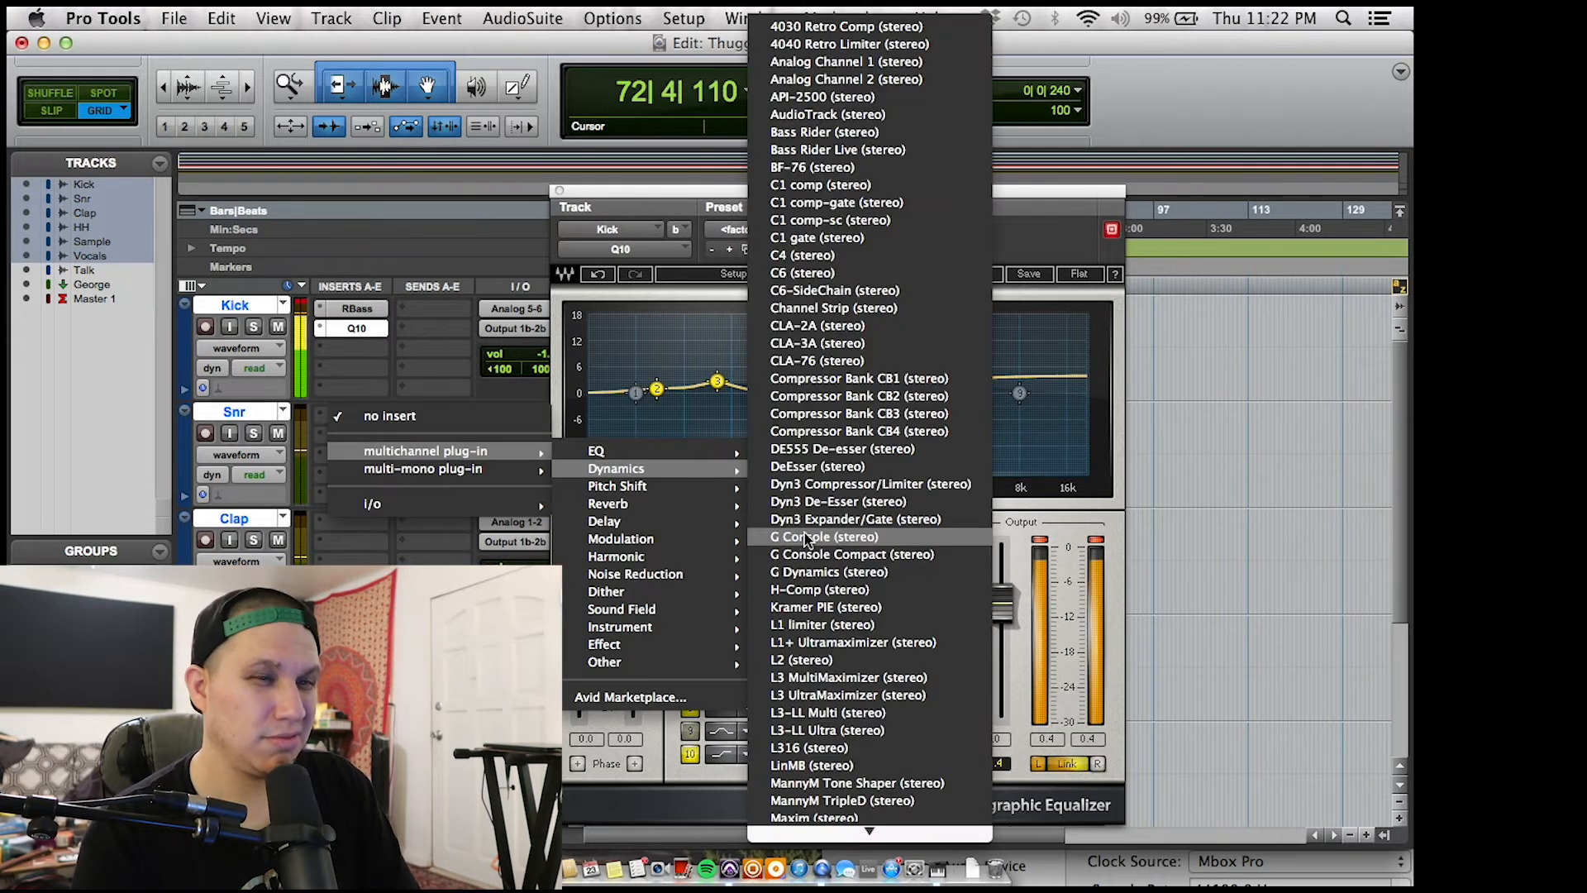
left_click(816, 360)
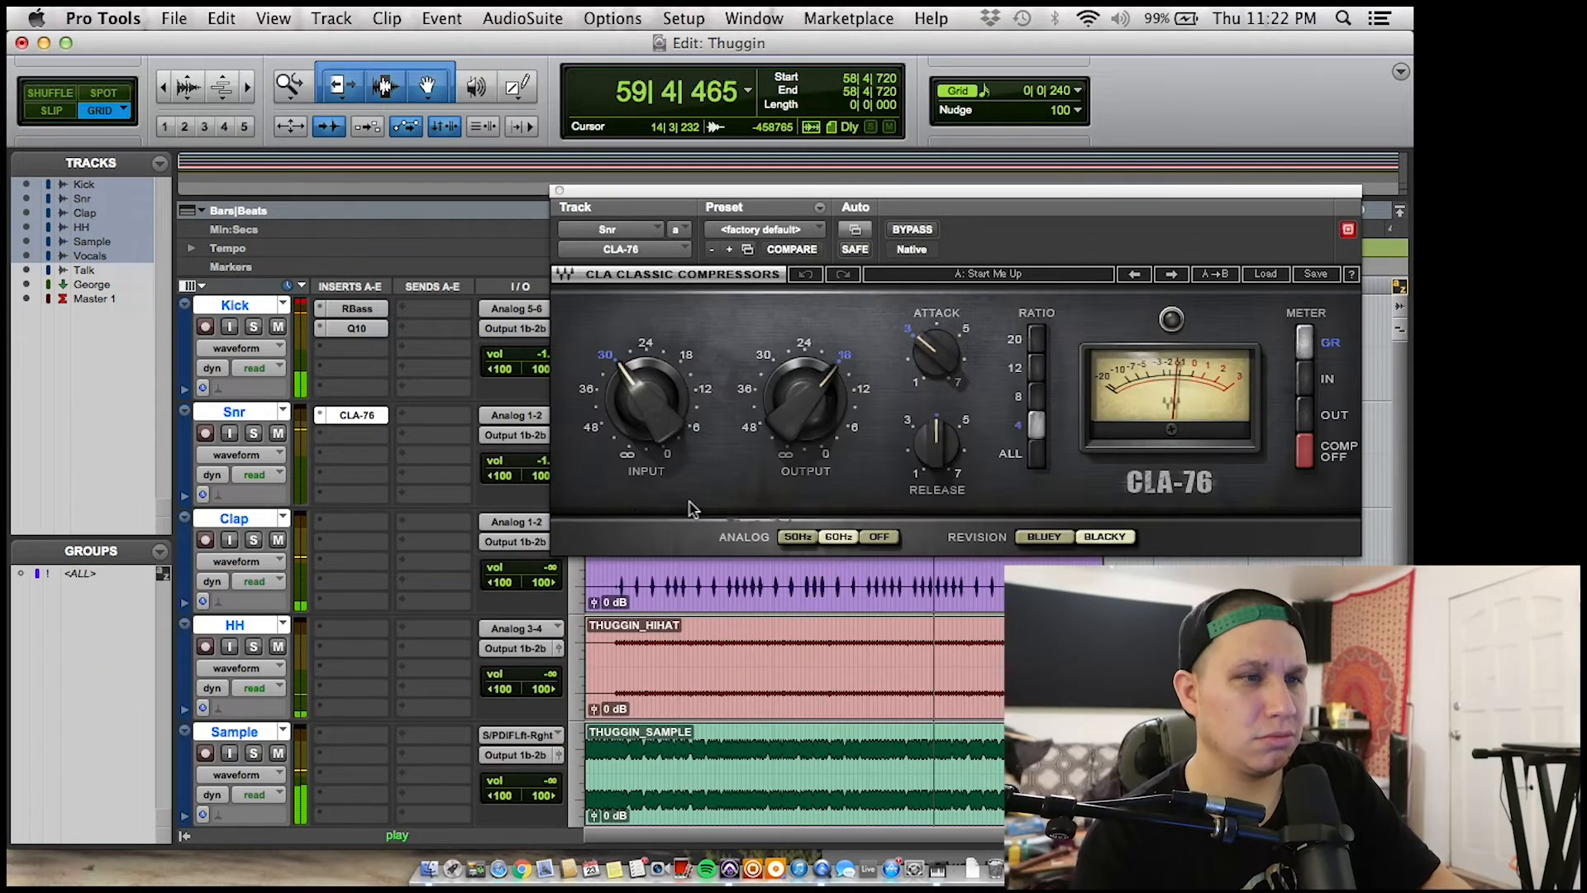
- Enable the Talk track's input monitoring and stop the session's playback
scroll(347, 597, "down", 5)
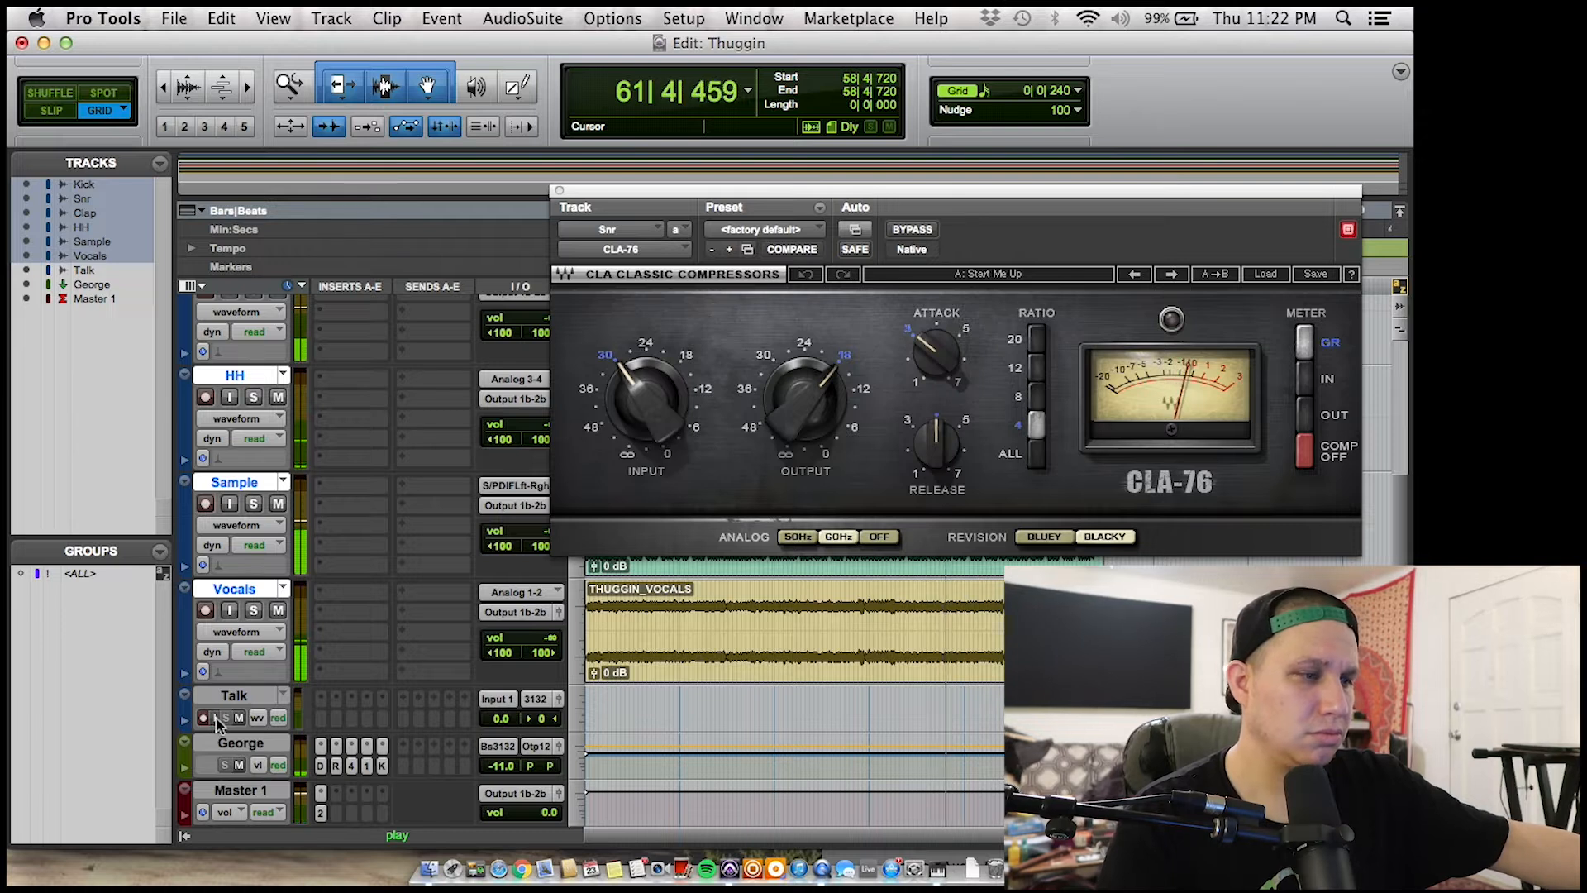
left_click(215, 718)
key("space")
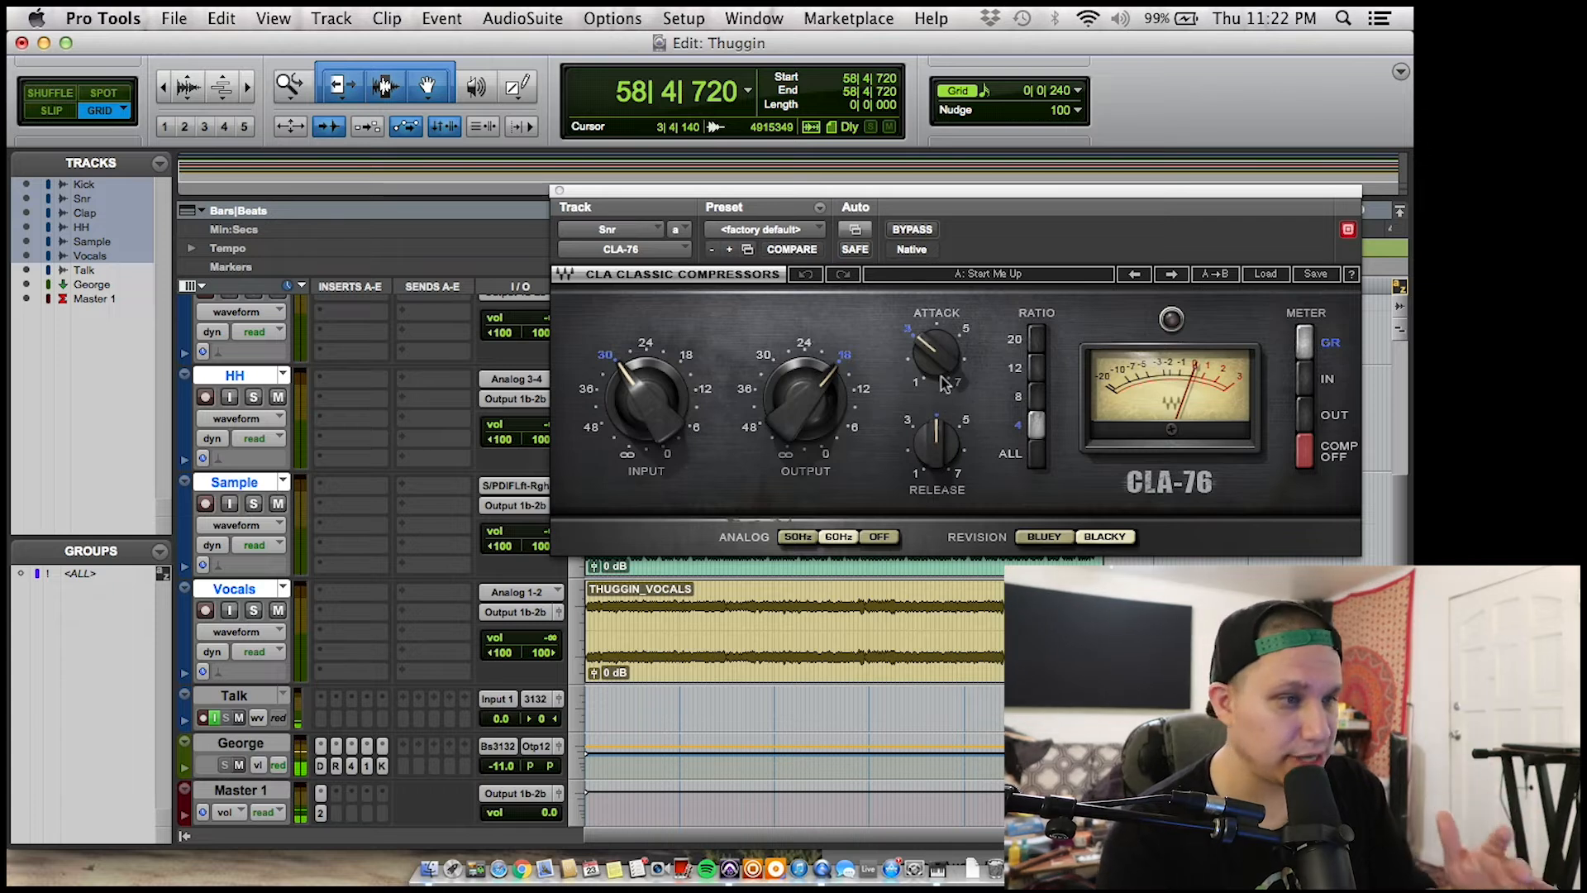
- Play from 24|2|000 and set the snare CLA-76's attack to about 3.36 and its release to about 5
key("space")
left_click(723, 607)
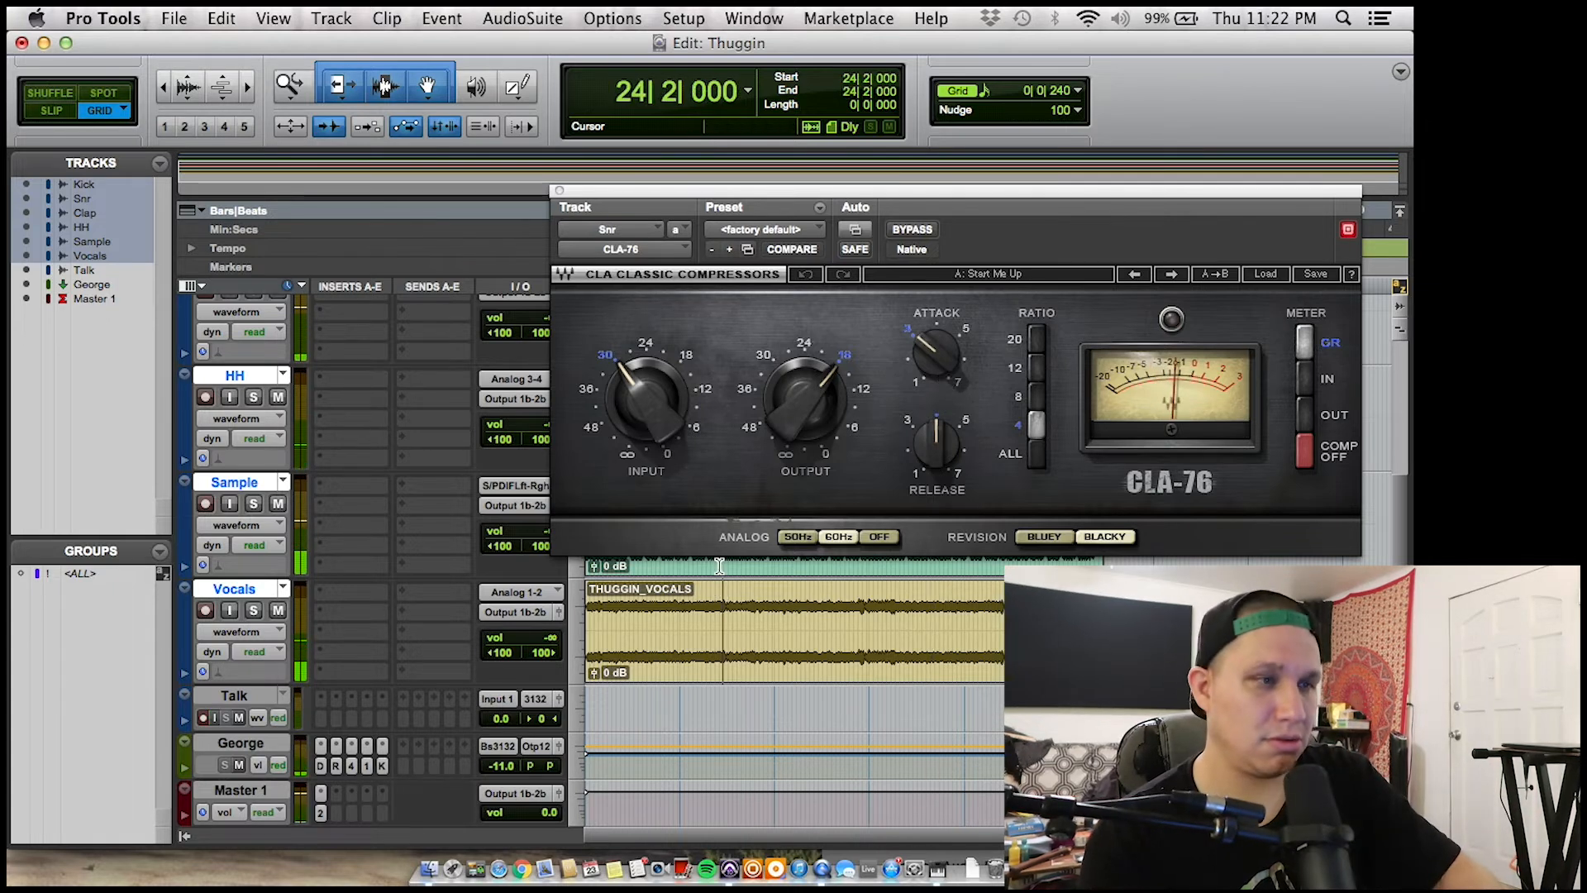
left_click_drag(932, 422, 944, 360)
left_click_drag(935, 443, 935, 433)
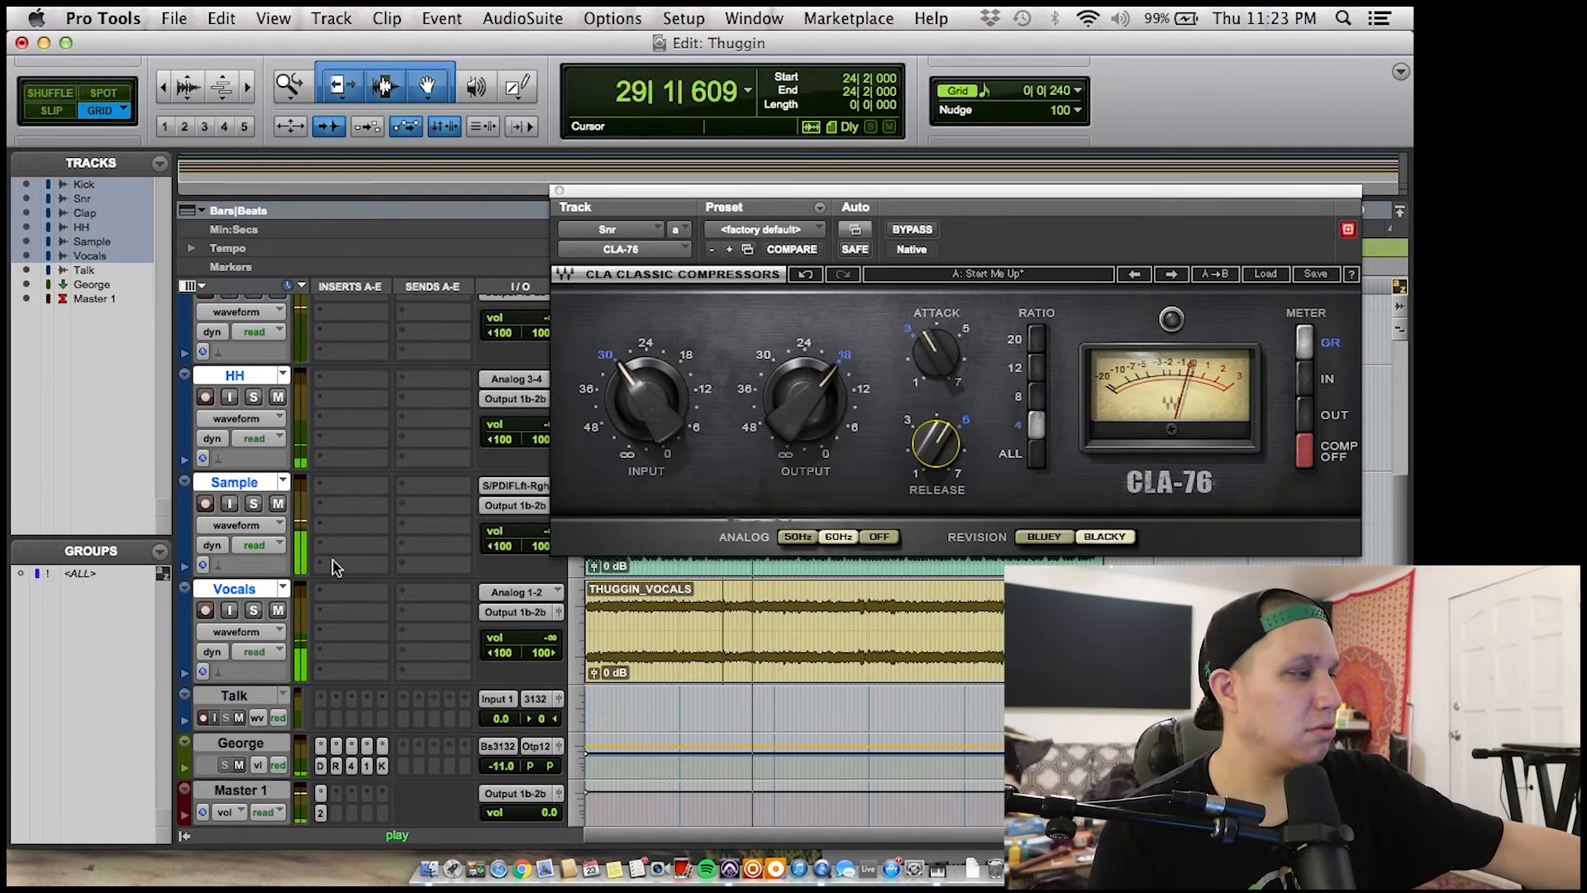
- Enable the Talk track's input monitoring, stop and restart playback, and switch the monitoring off again
left_click(214, 718)
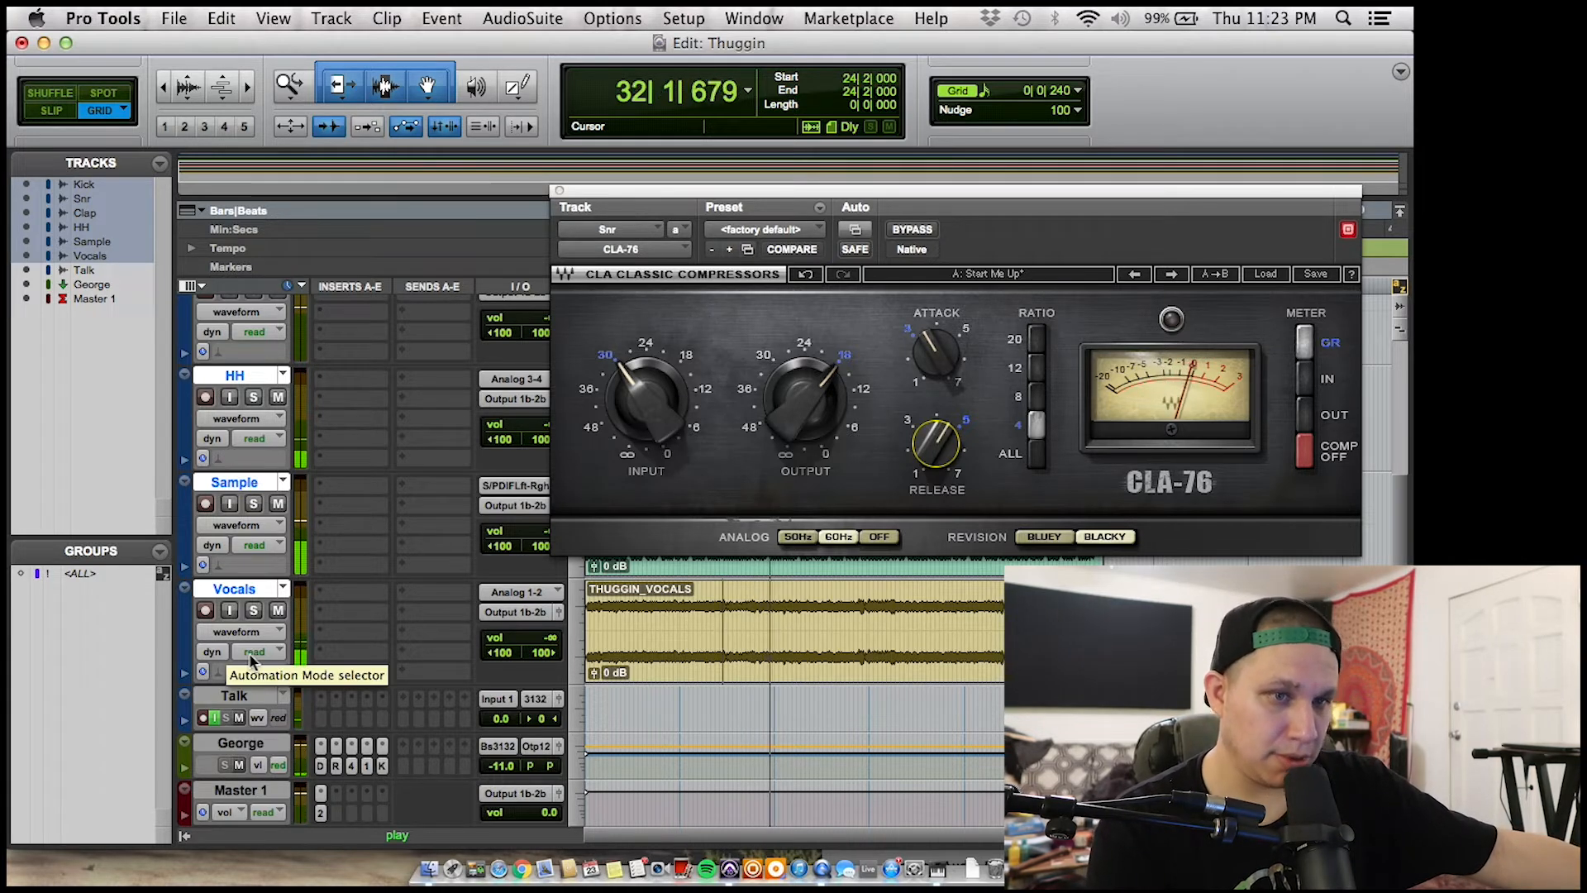
key("space")
key("space")
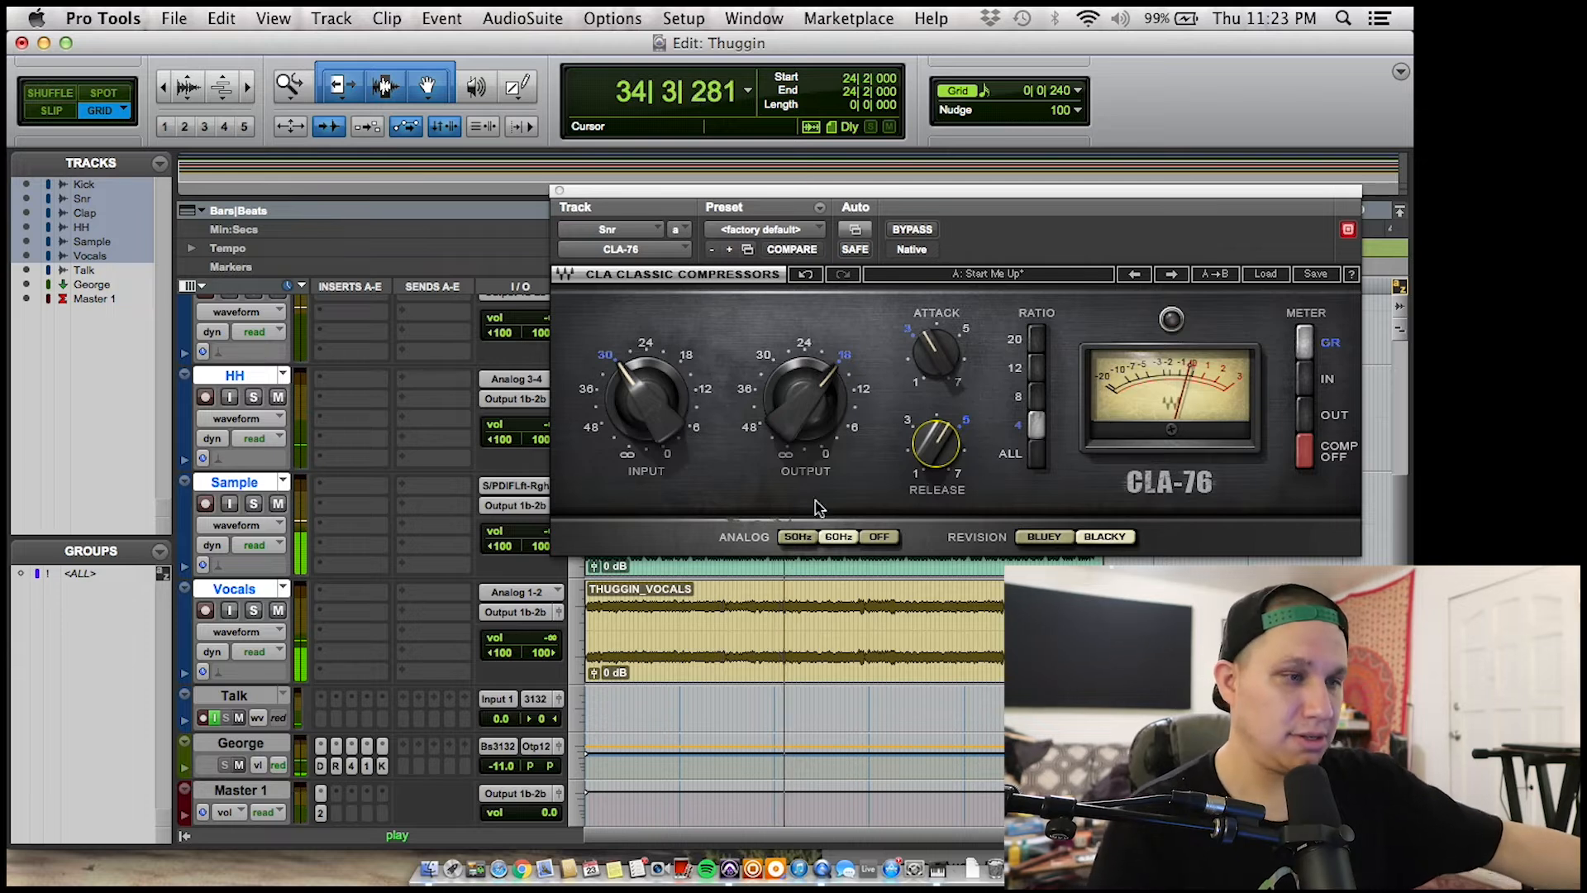
left_click(216, 718)
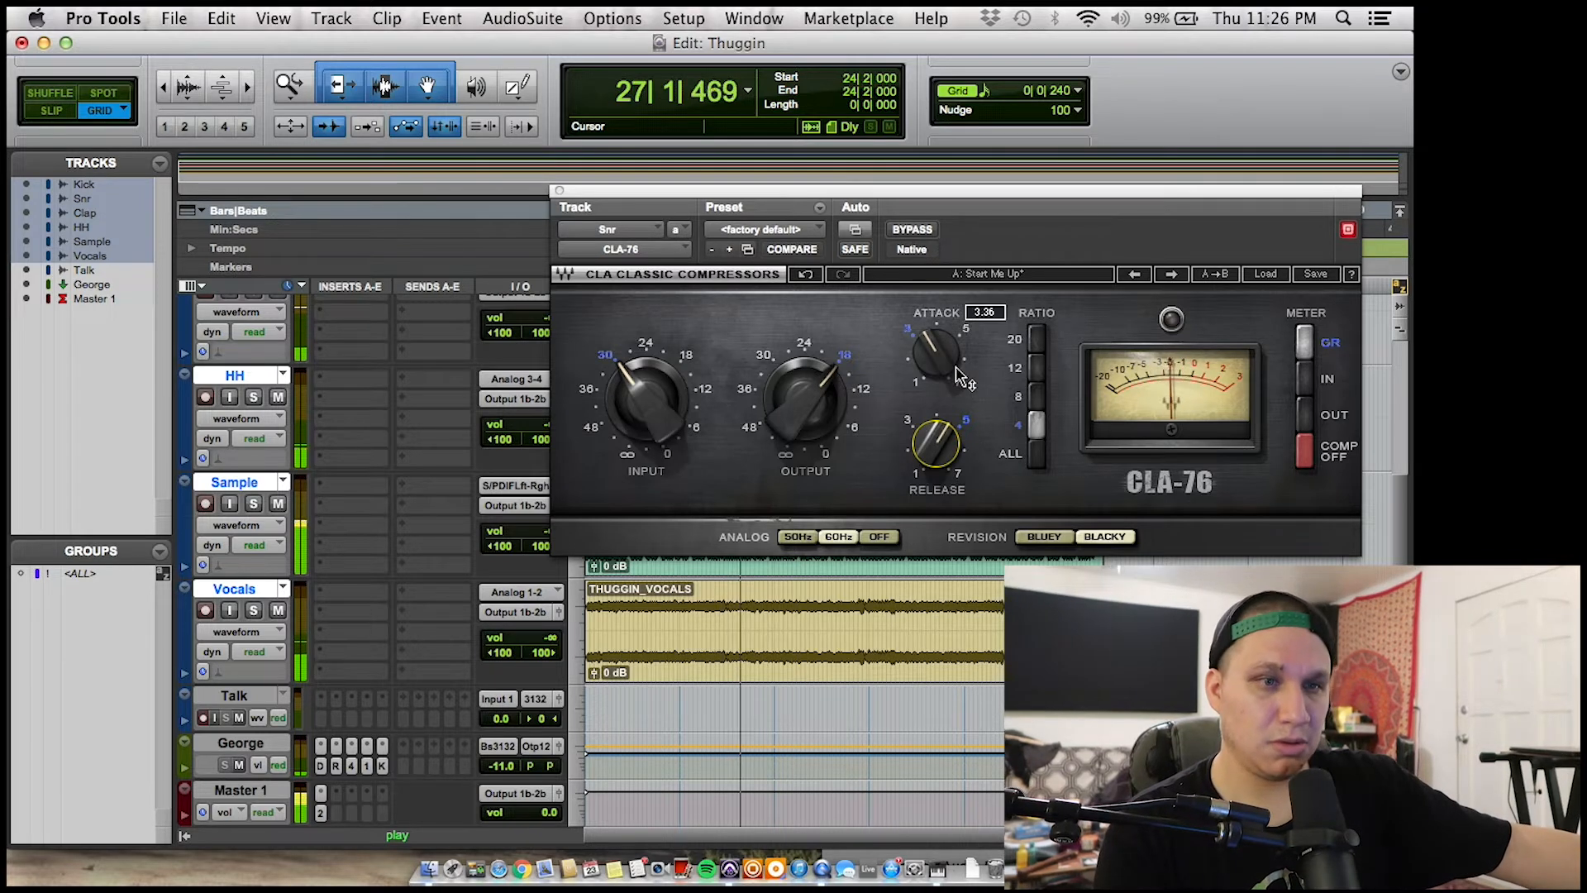
- Compare ratios 8 and 4 on the snare's CLA-76, settle on 8, and fine-tune the Snr track's volume
left_click(1037, 397)
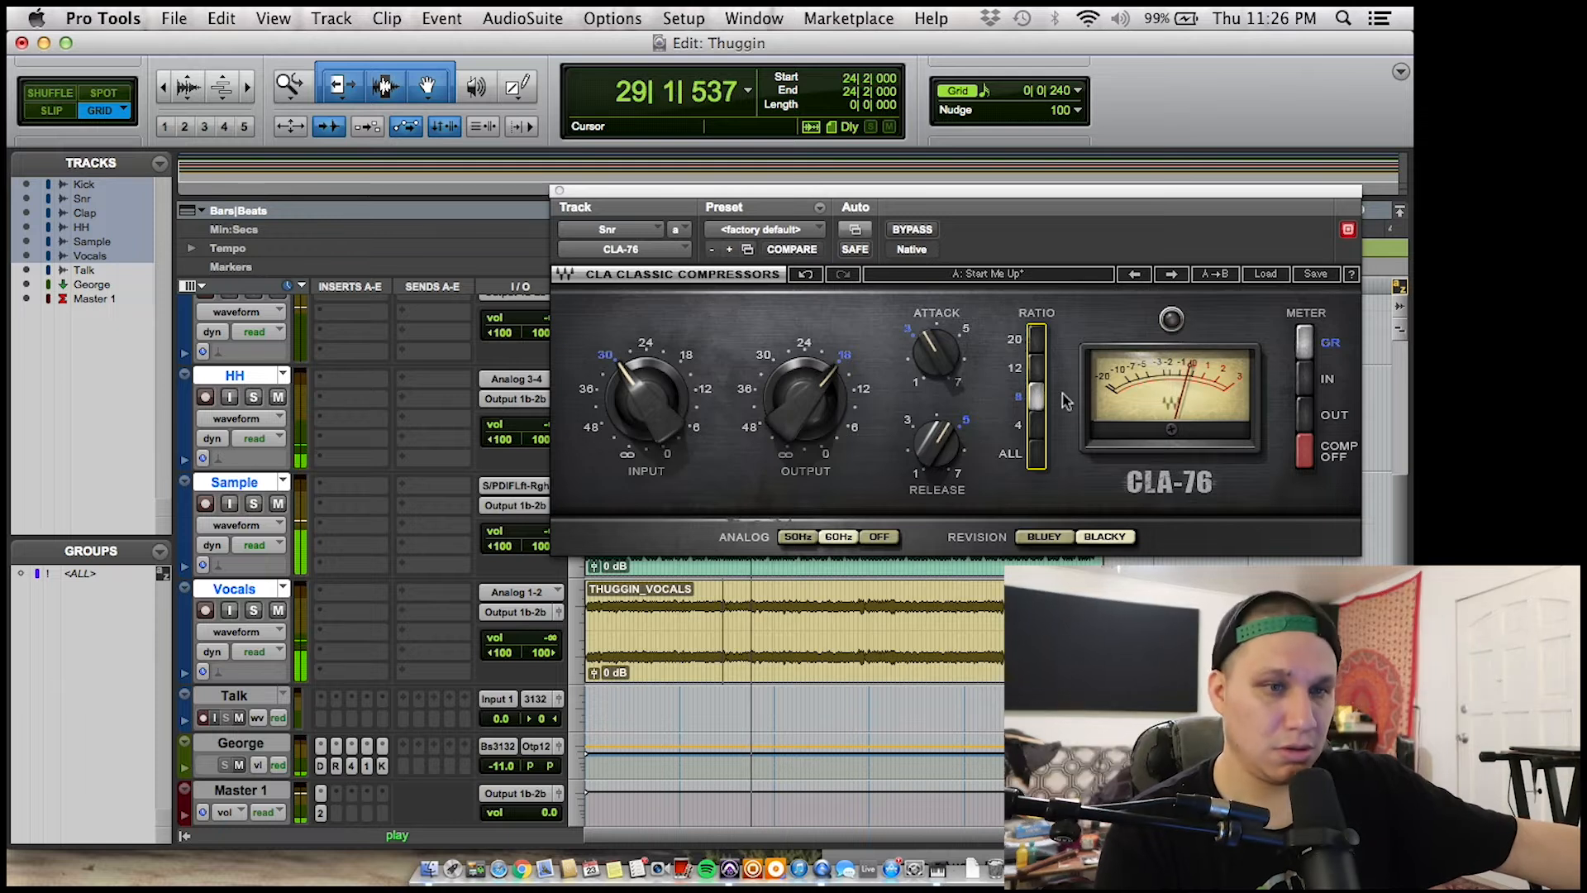
left_click(1038, 423)
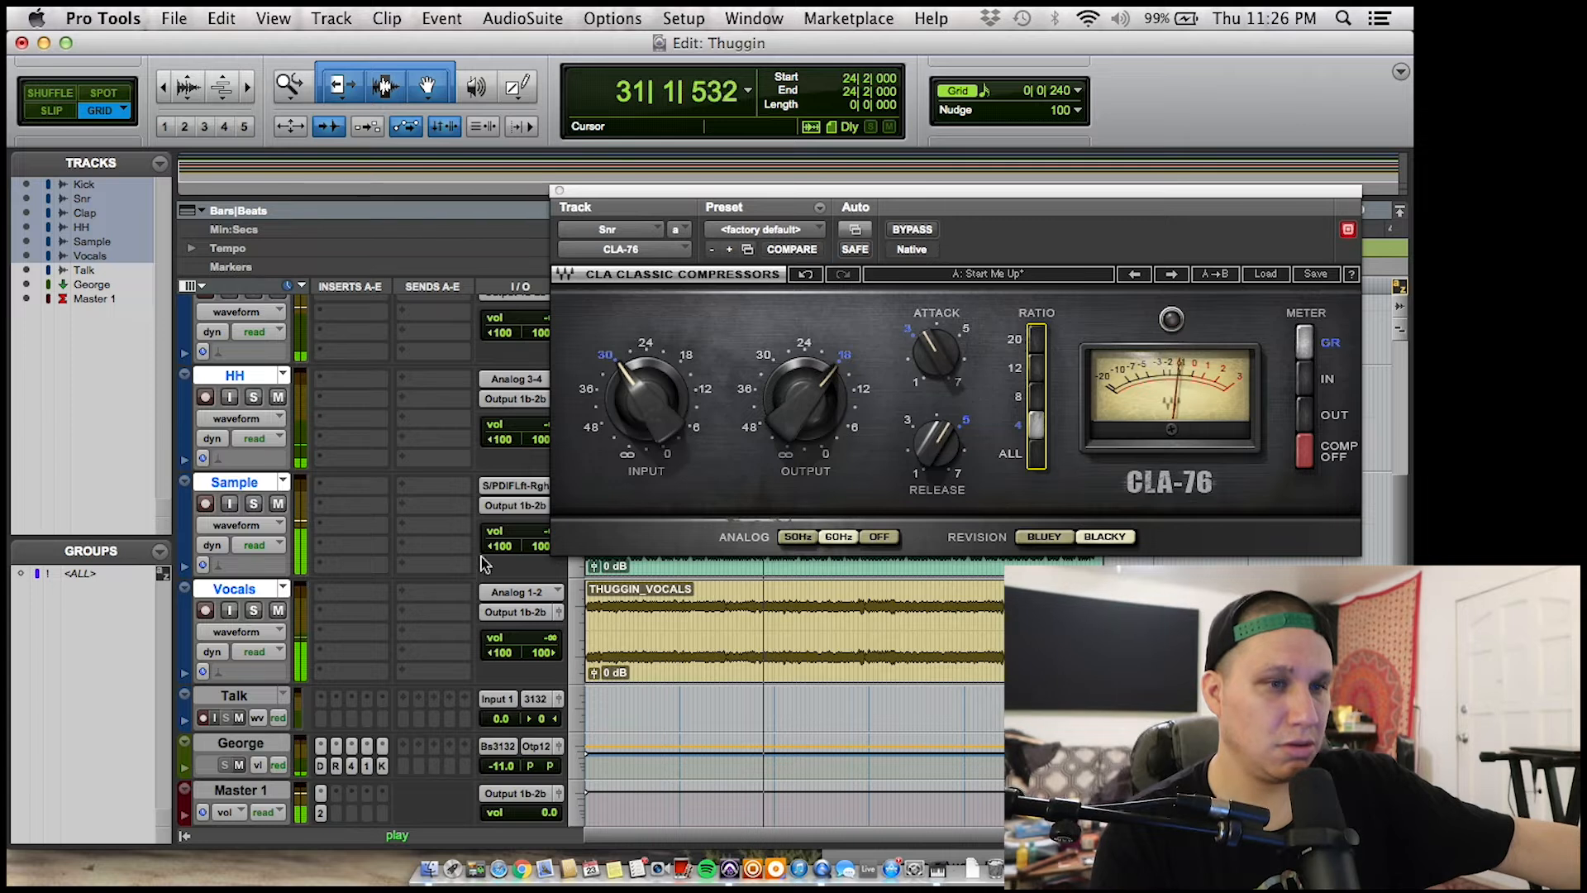
scroll(477, 512, "up", 3)
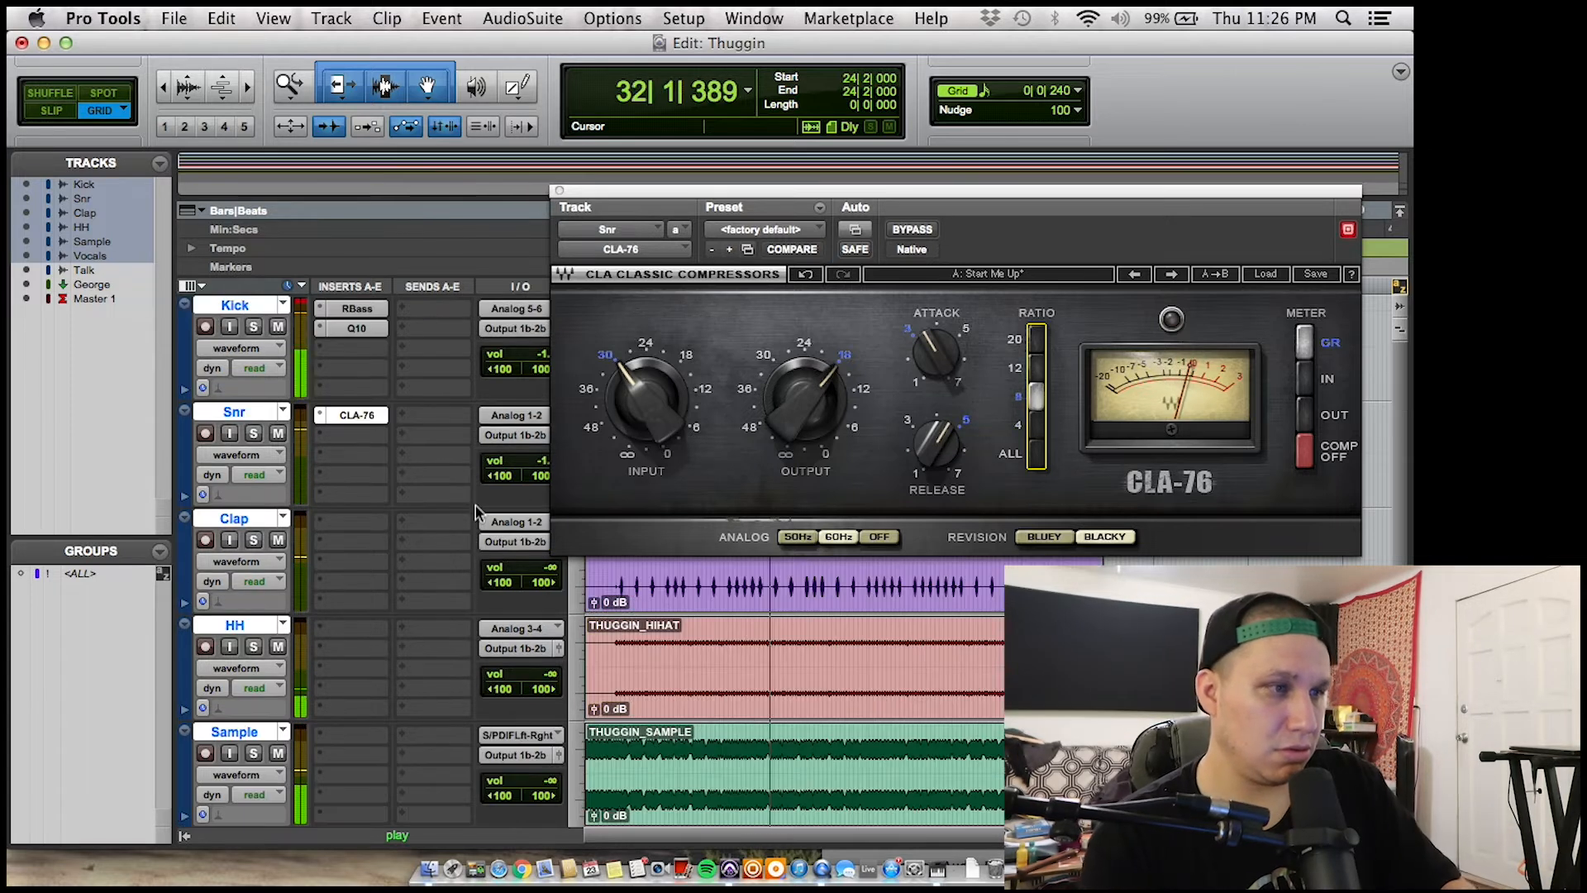
left_click_drag(506, 461, 508, 451)
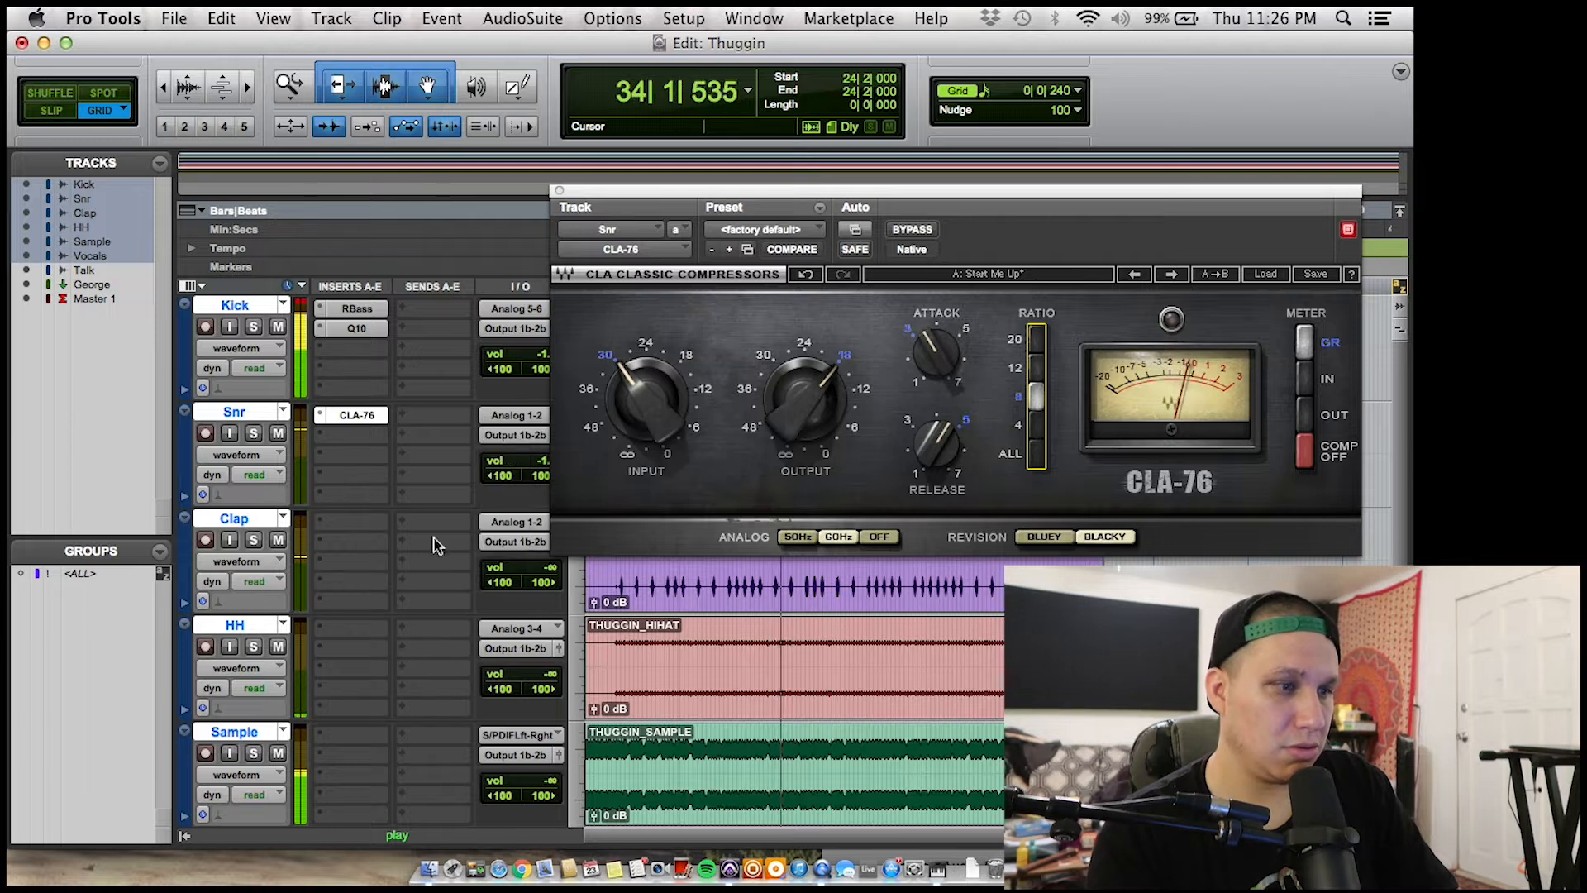
- Stop playback and turn on the Talk track's input monitoring
scroll(330, 636, "down", 5)
key("space")
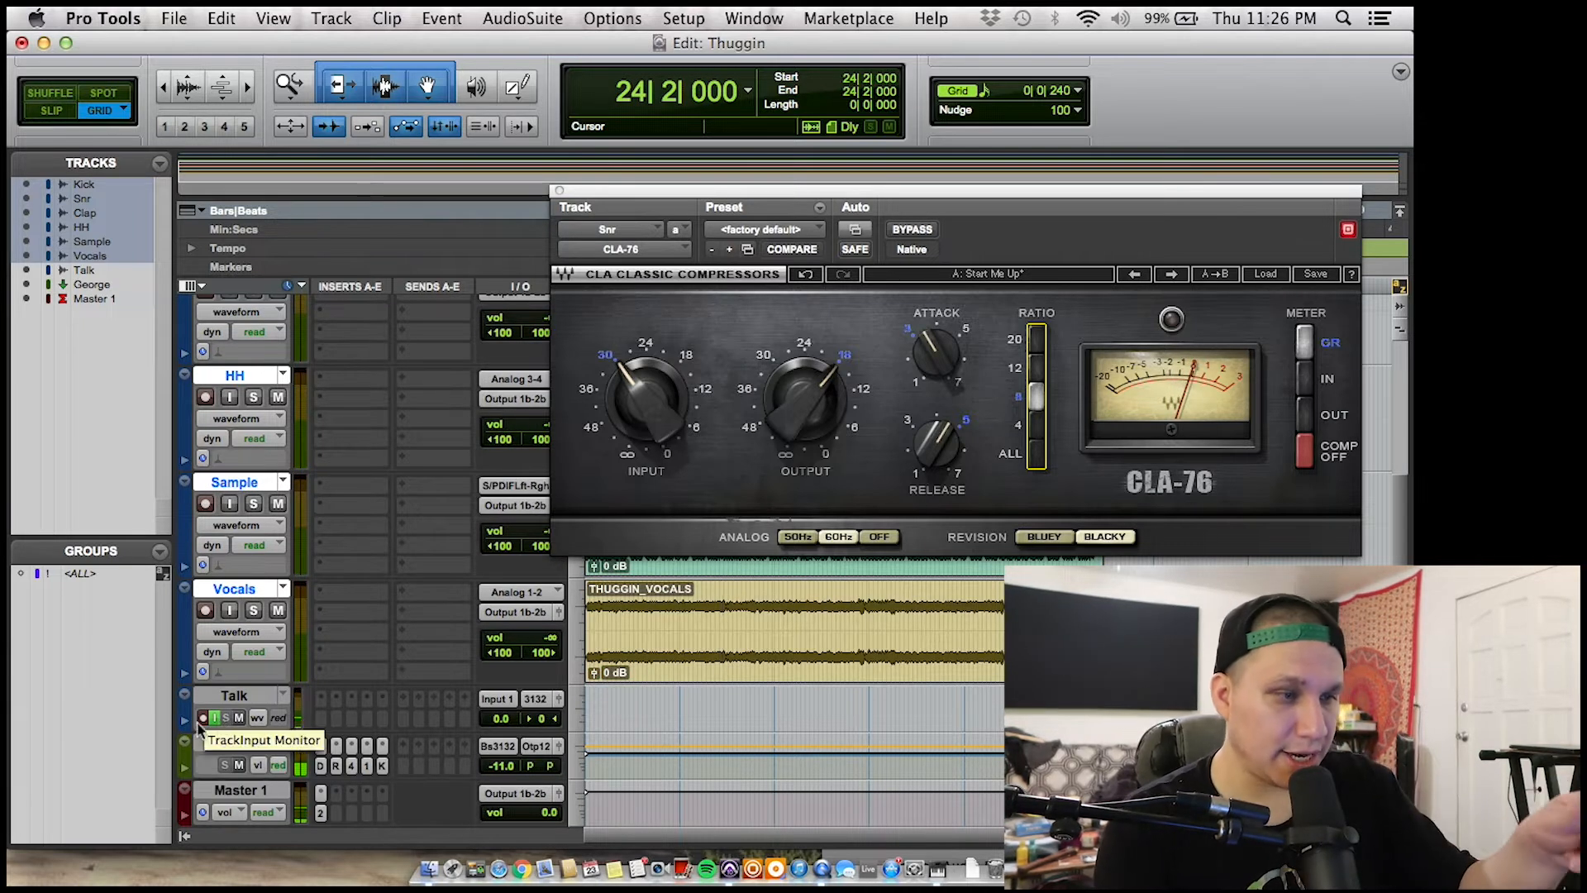
- Open the L2 limiter on Master 1 and lower its threshold to -3.7
left_click(321, 812)
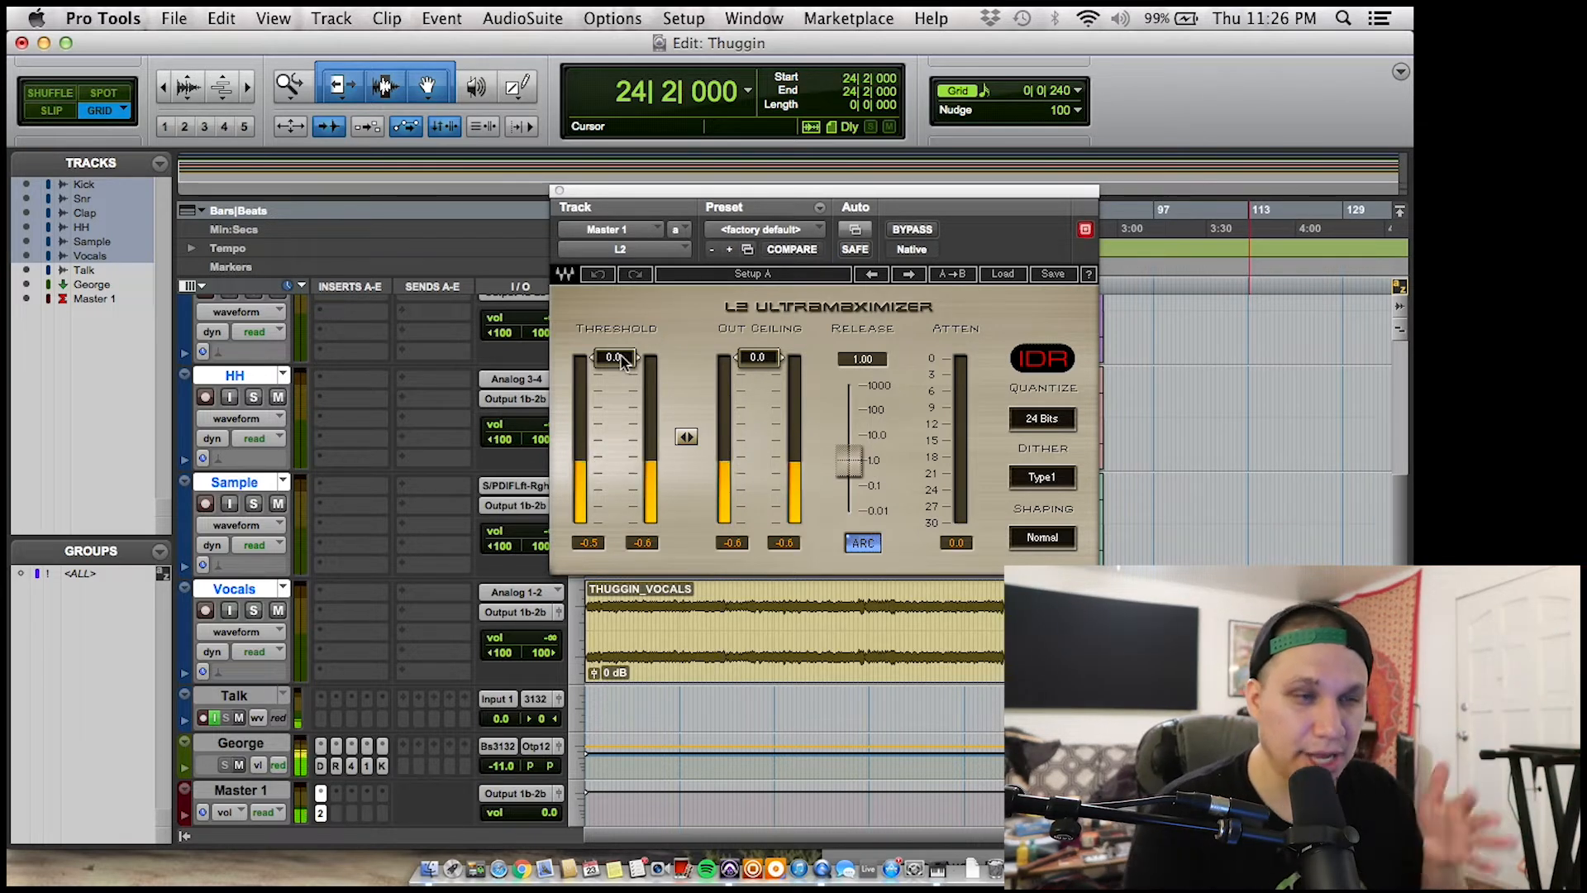
left_click_drag(651, 354, 613, 377)
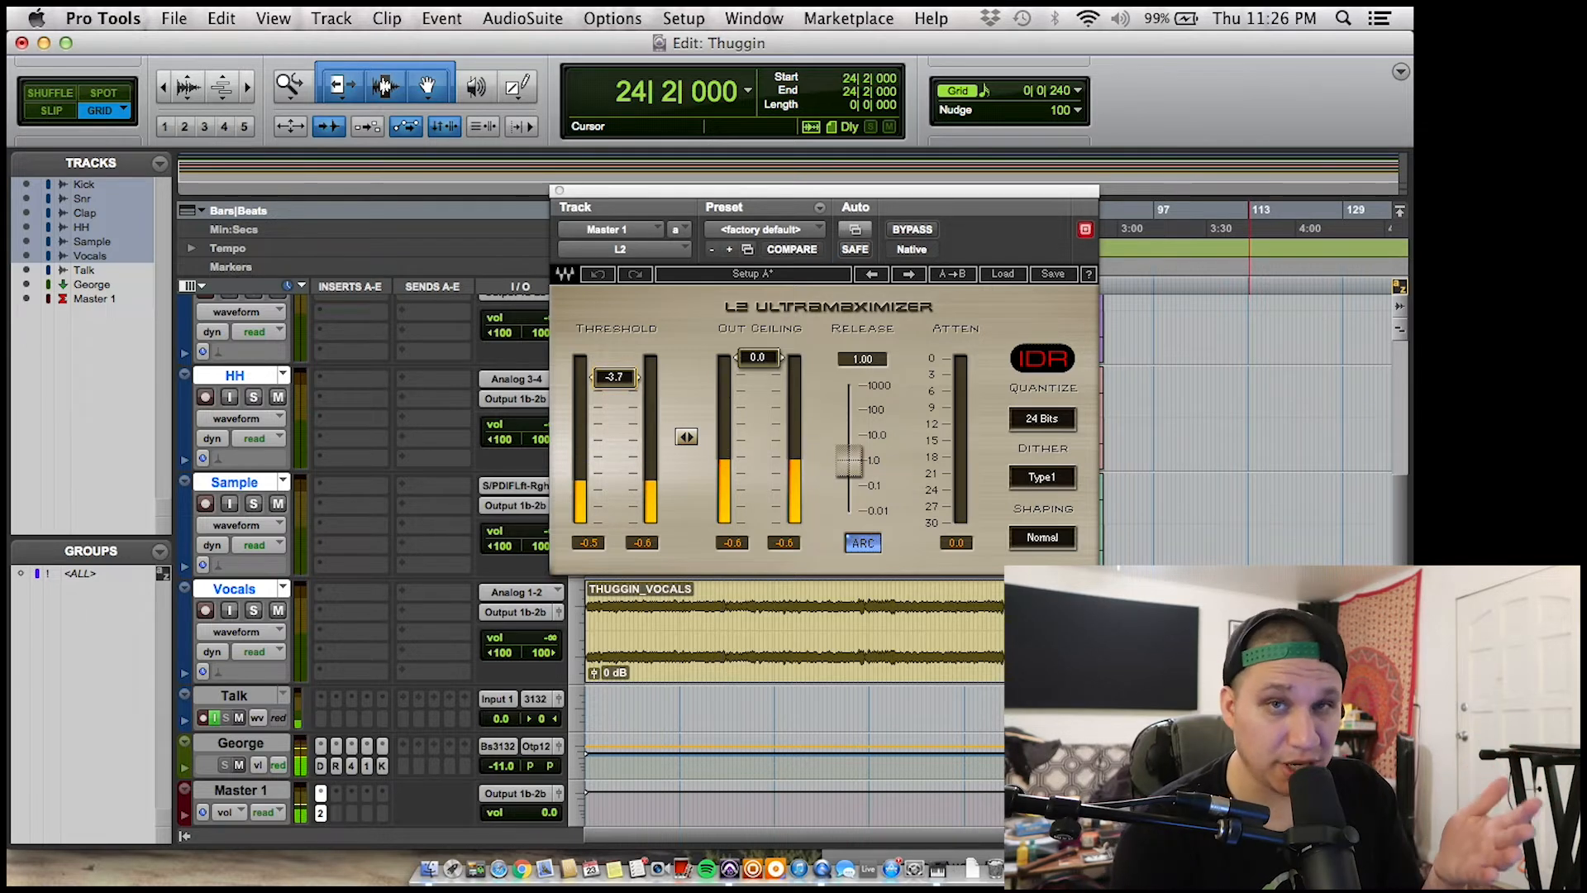
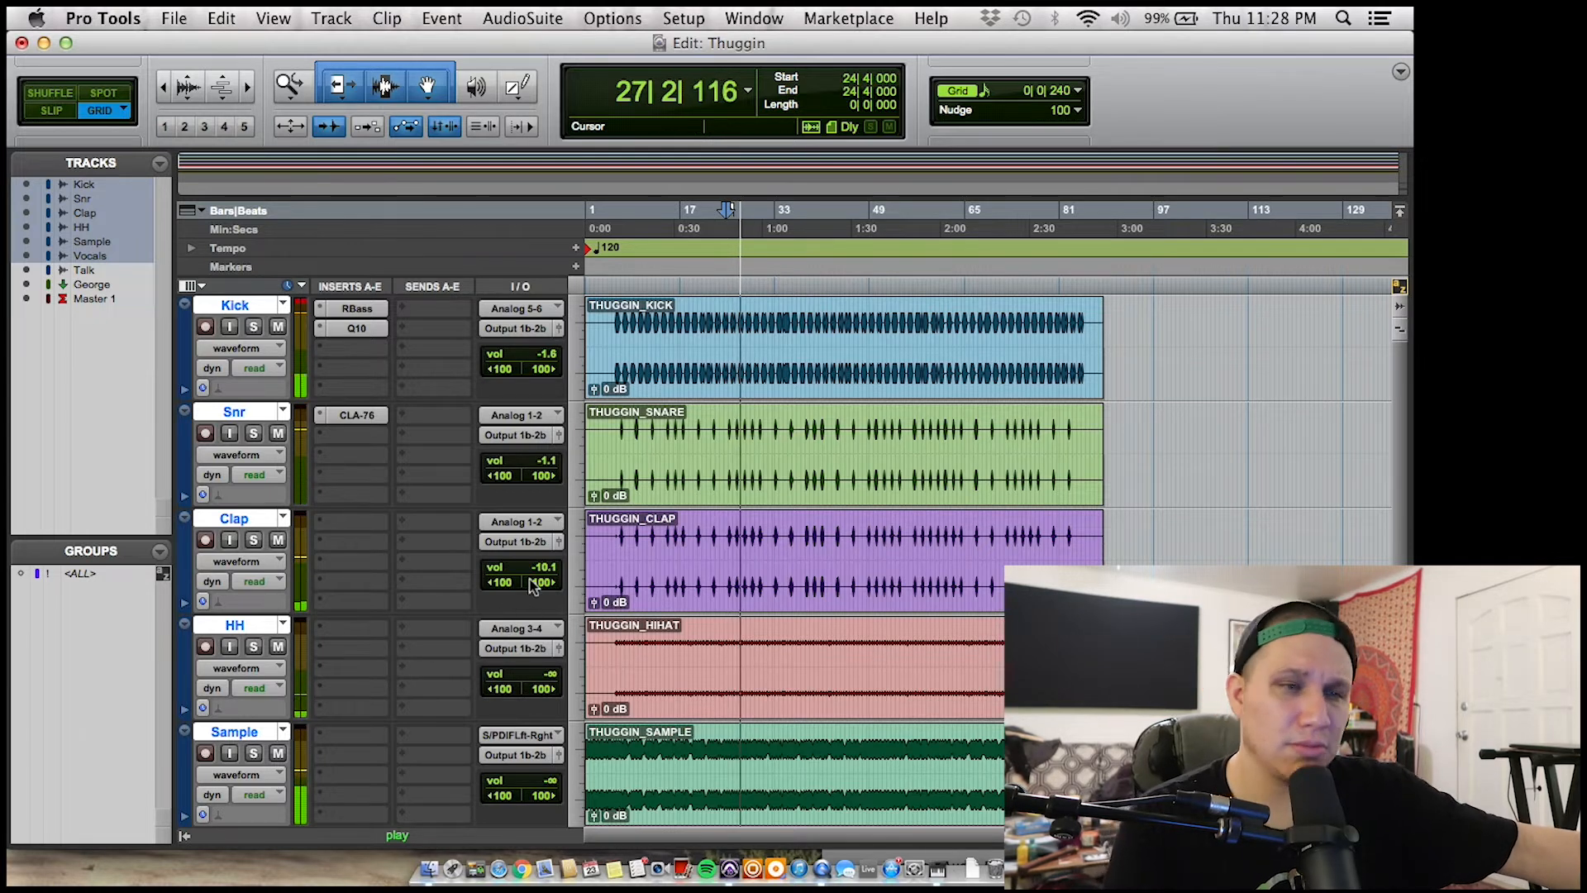
- Raise the Clap track's volume to -7.6 and compare the kick's RBass bypassed and active
left_click_drag(518, 569, 533, 569)
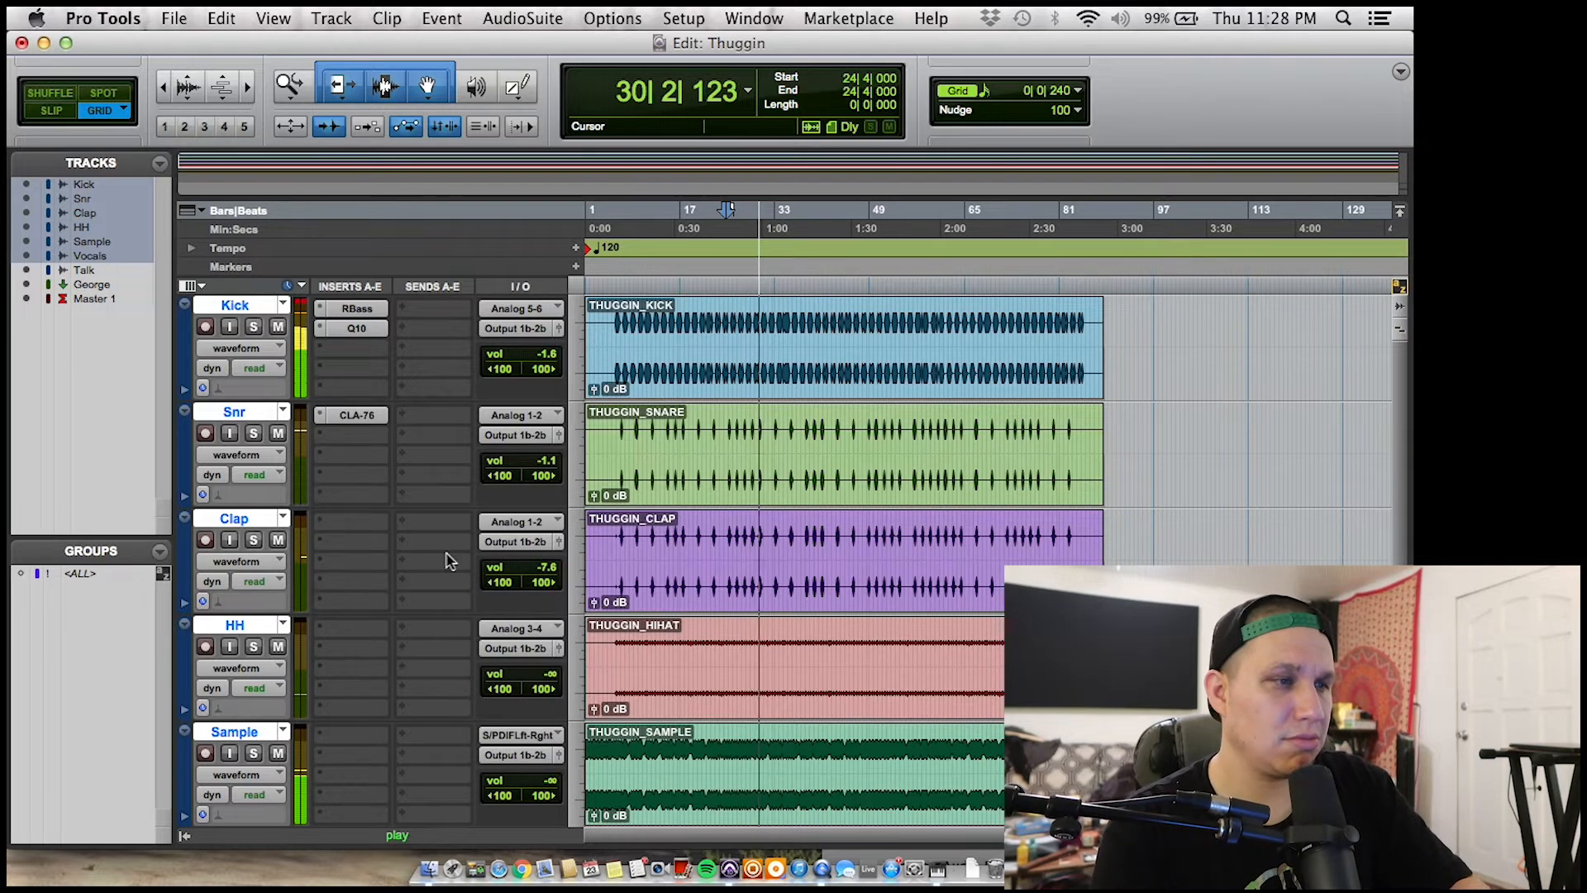
left_click(357, 308)
left_click(898, 232)
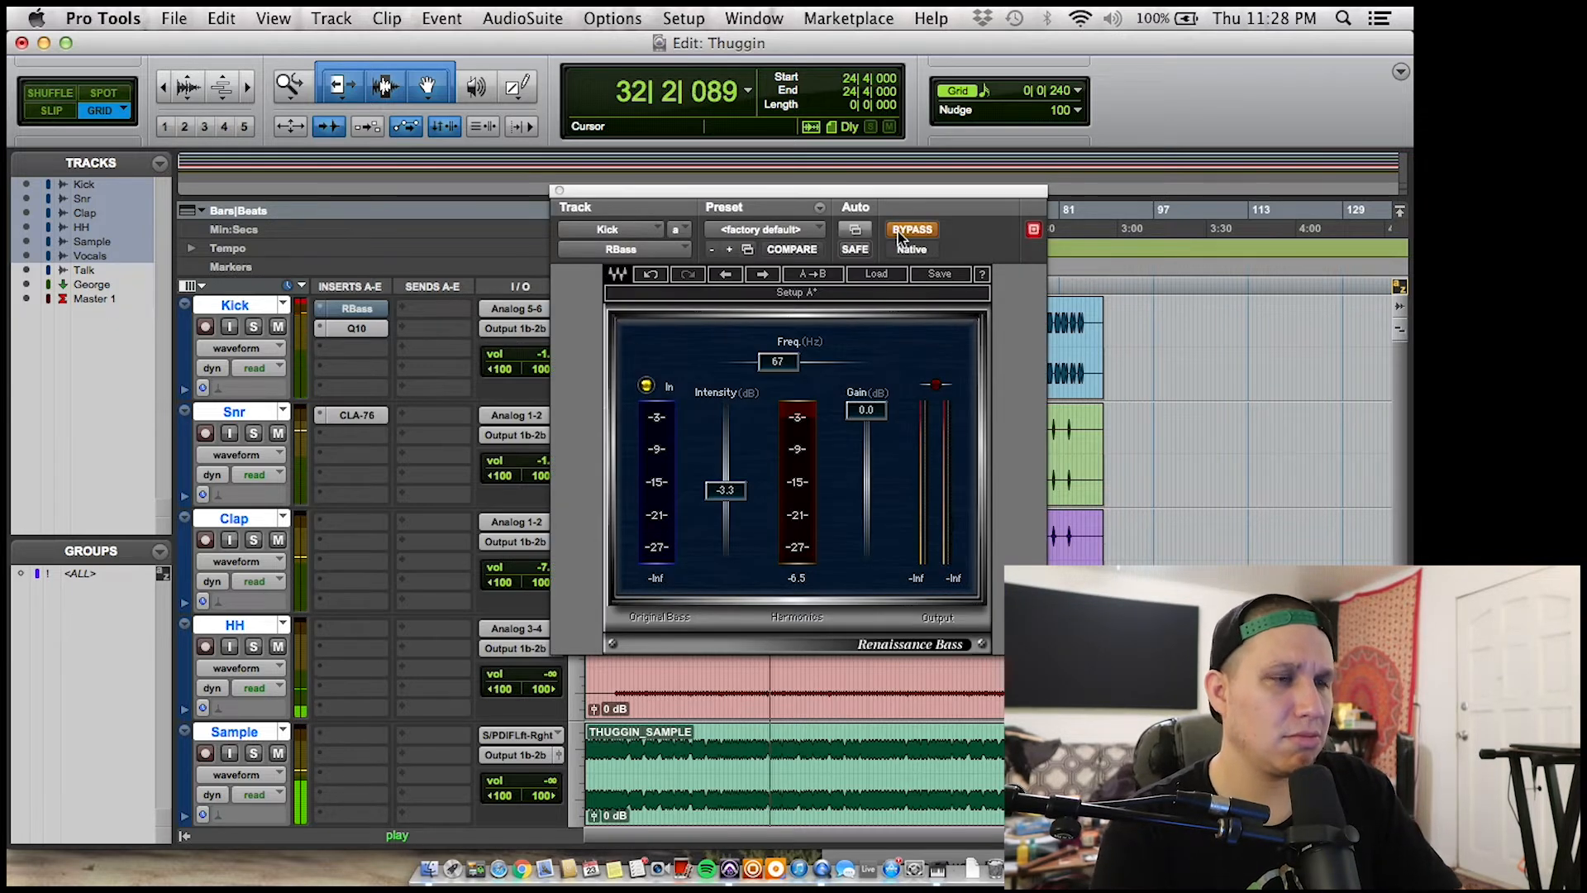
left_click(898, 231)
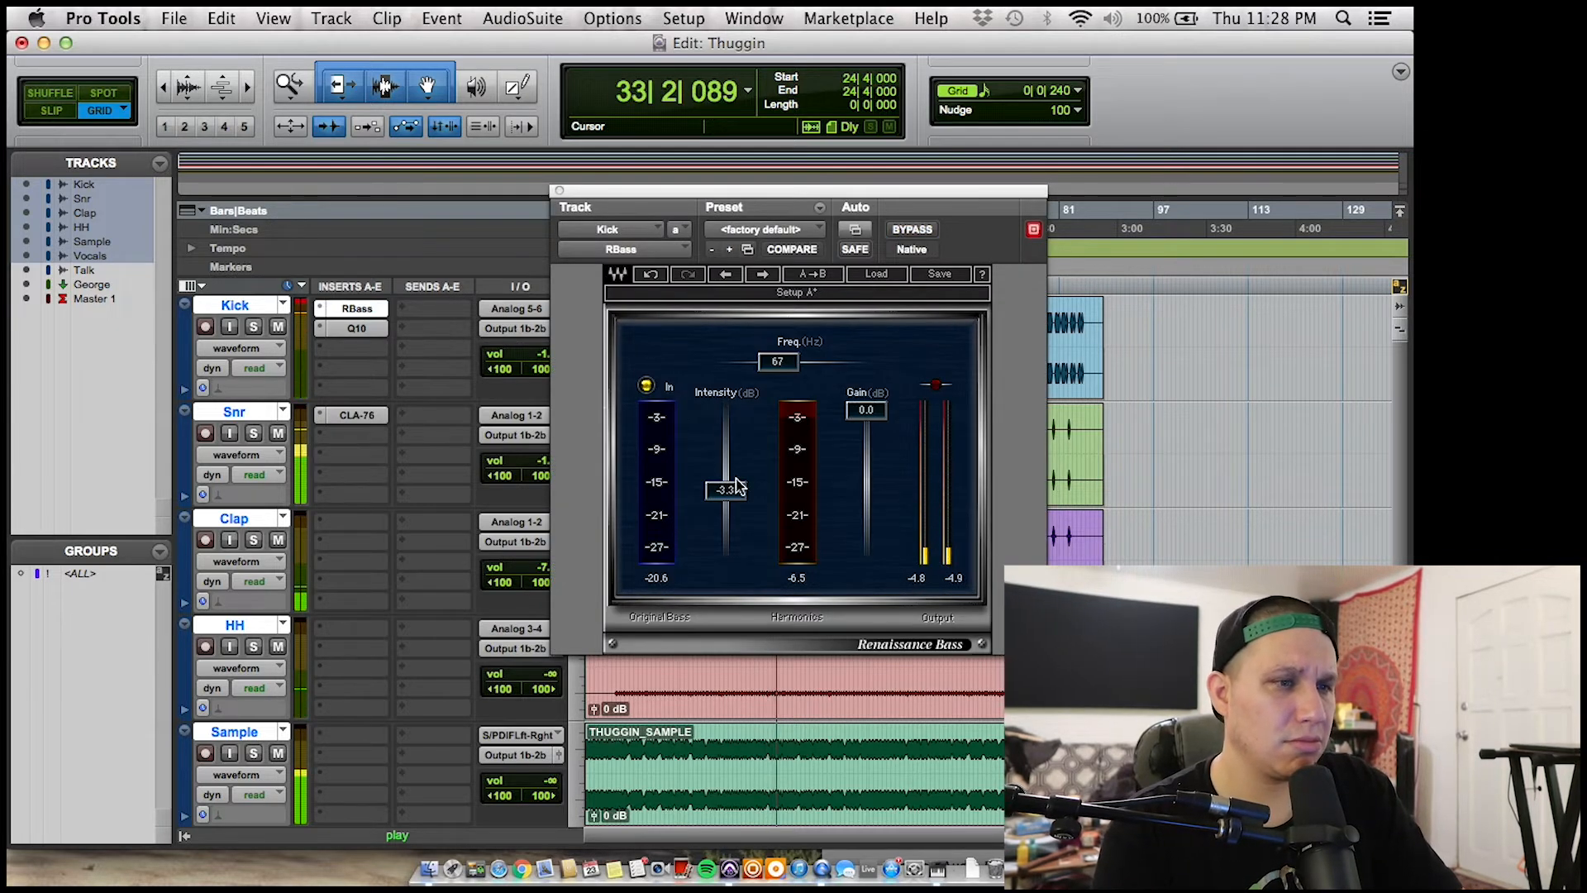
- Lower the kick's RBass intensity to about -6.1, comparing the effect with bypass along the way
left_click_drag(726, 491, 731, 499)
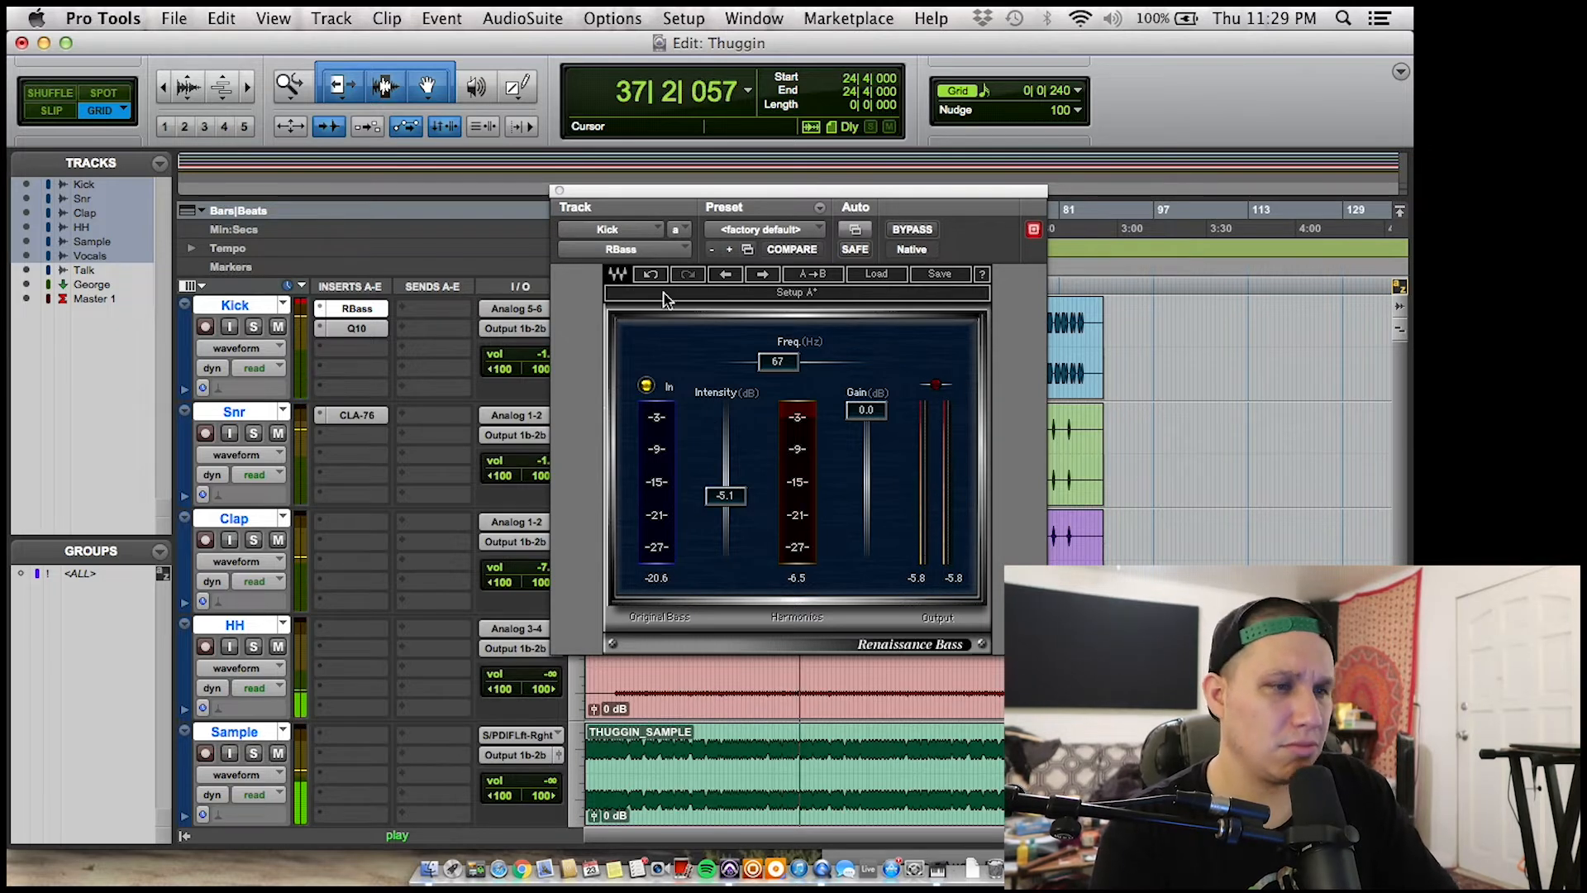
left_click(900, 231)
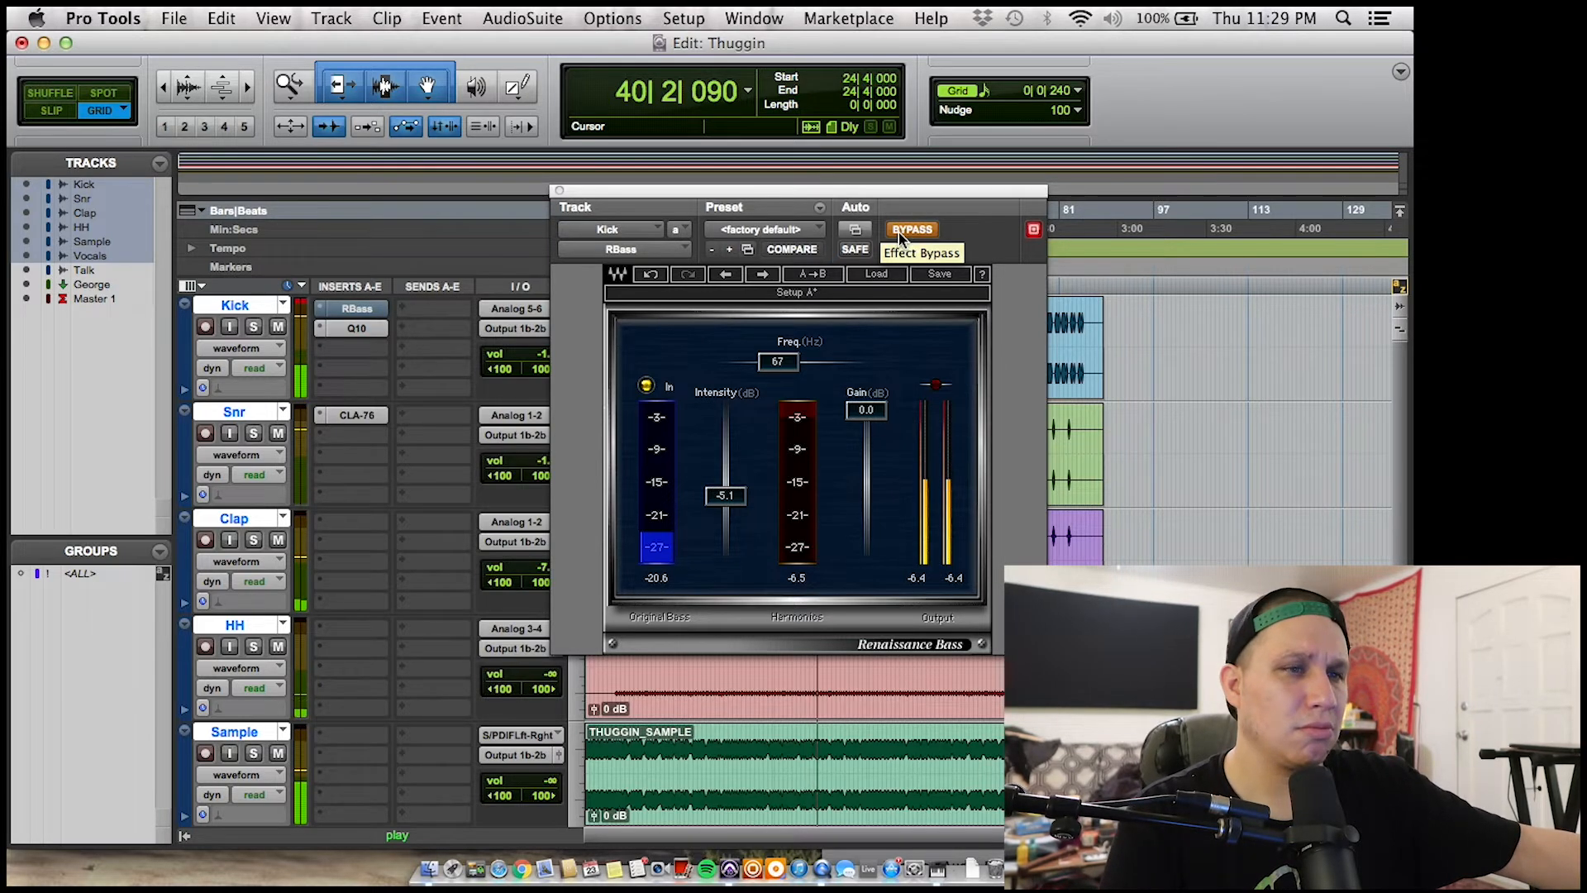
left_click(899, 231)
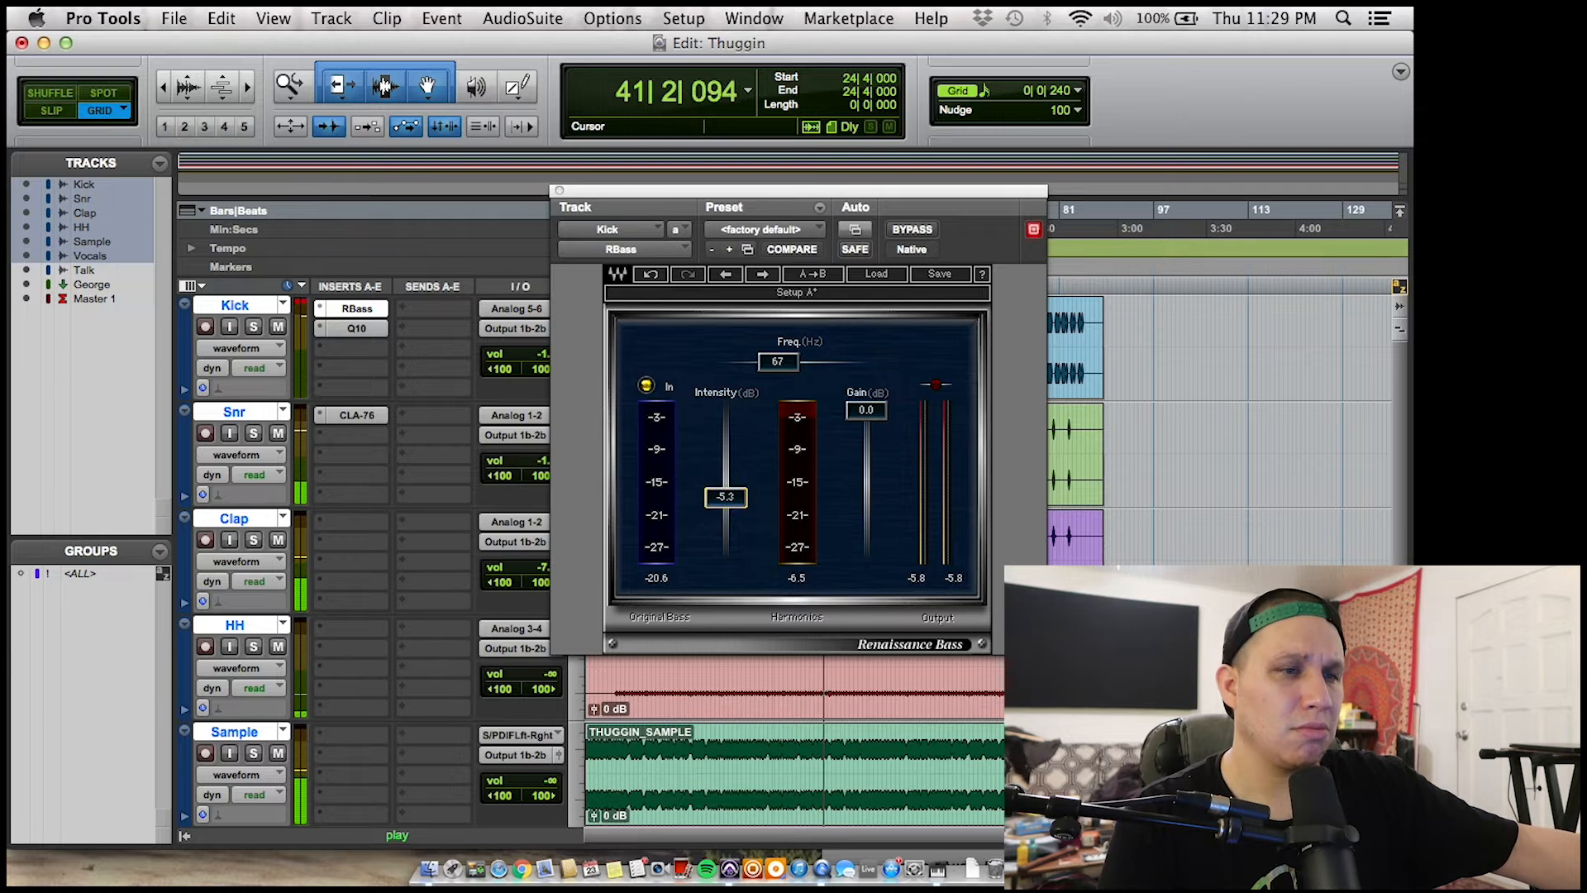
left_click_drag(725, 495, 725, 499)
- Stop playback and enable input monitoring on the Talk track
key("space")
scroll(211, 715, "down", 5)
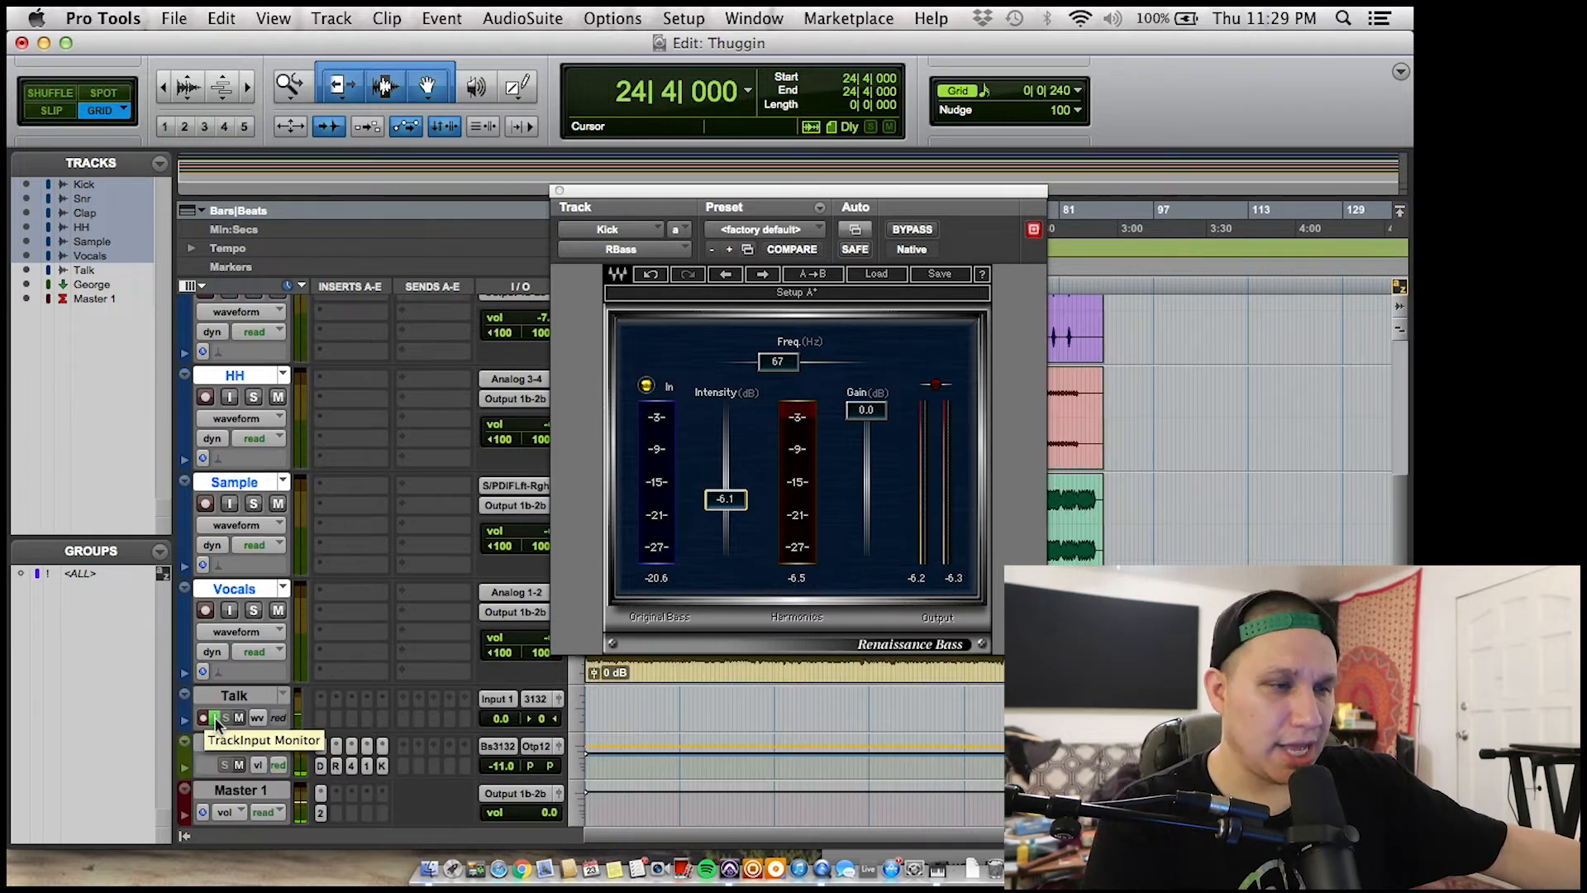
scroll(289, 509, "up", 3)
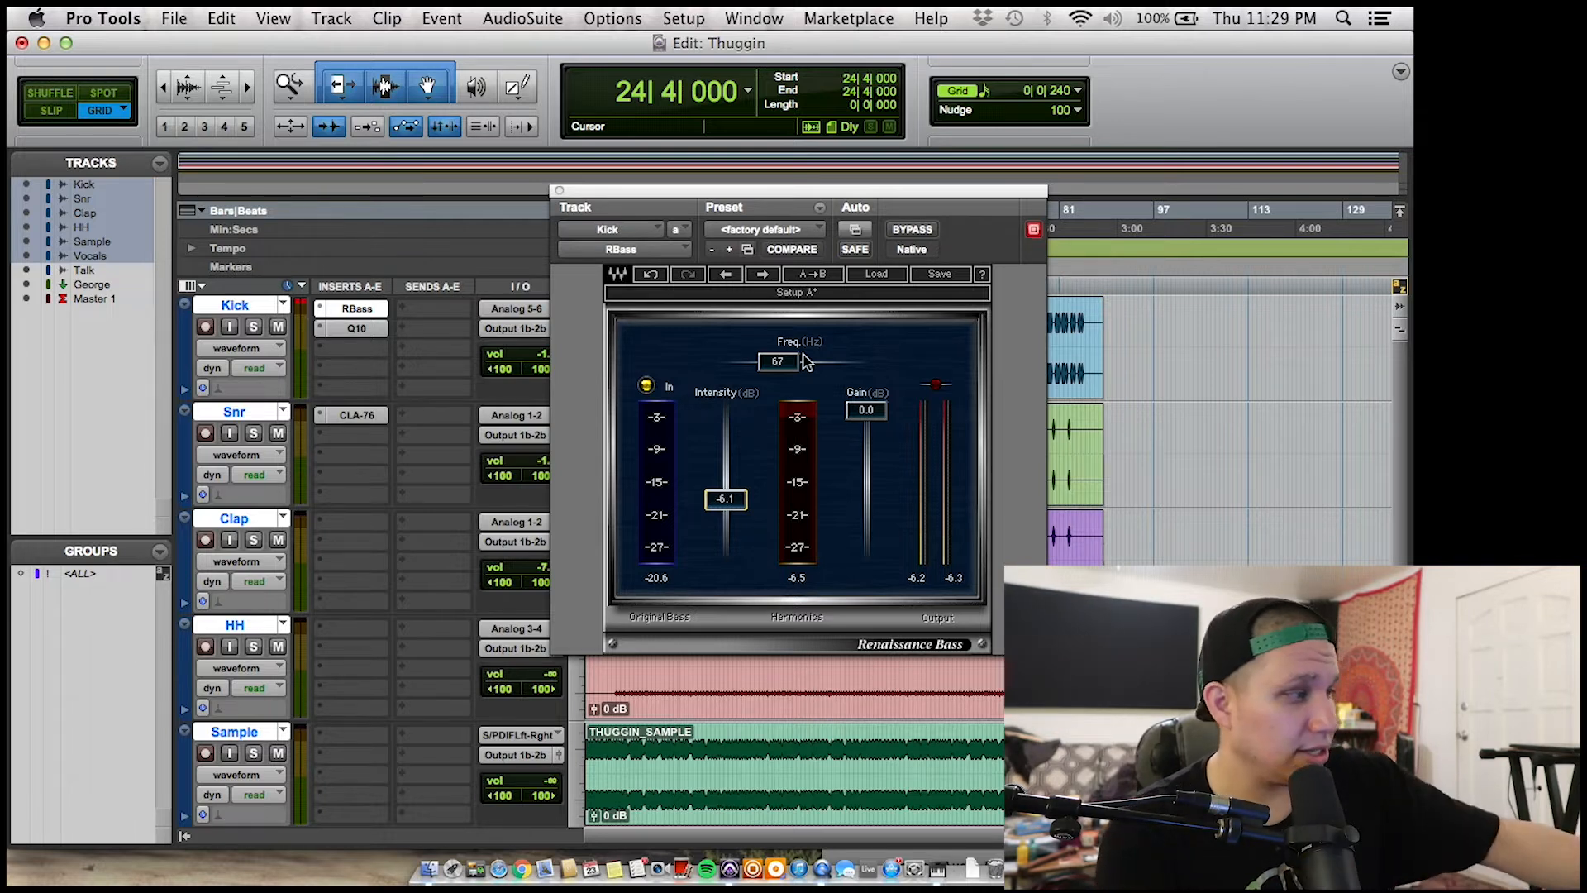
- Play from 24|4|000 with Talk monitoring off and set the kick's RBass intensity to -7.0, checking it against bypass
key("space")
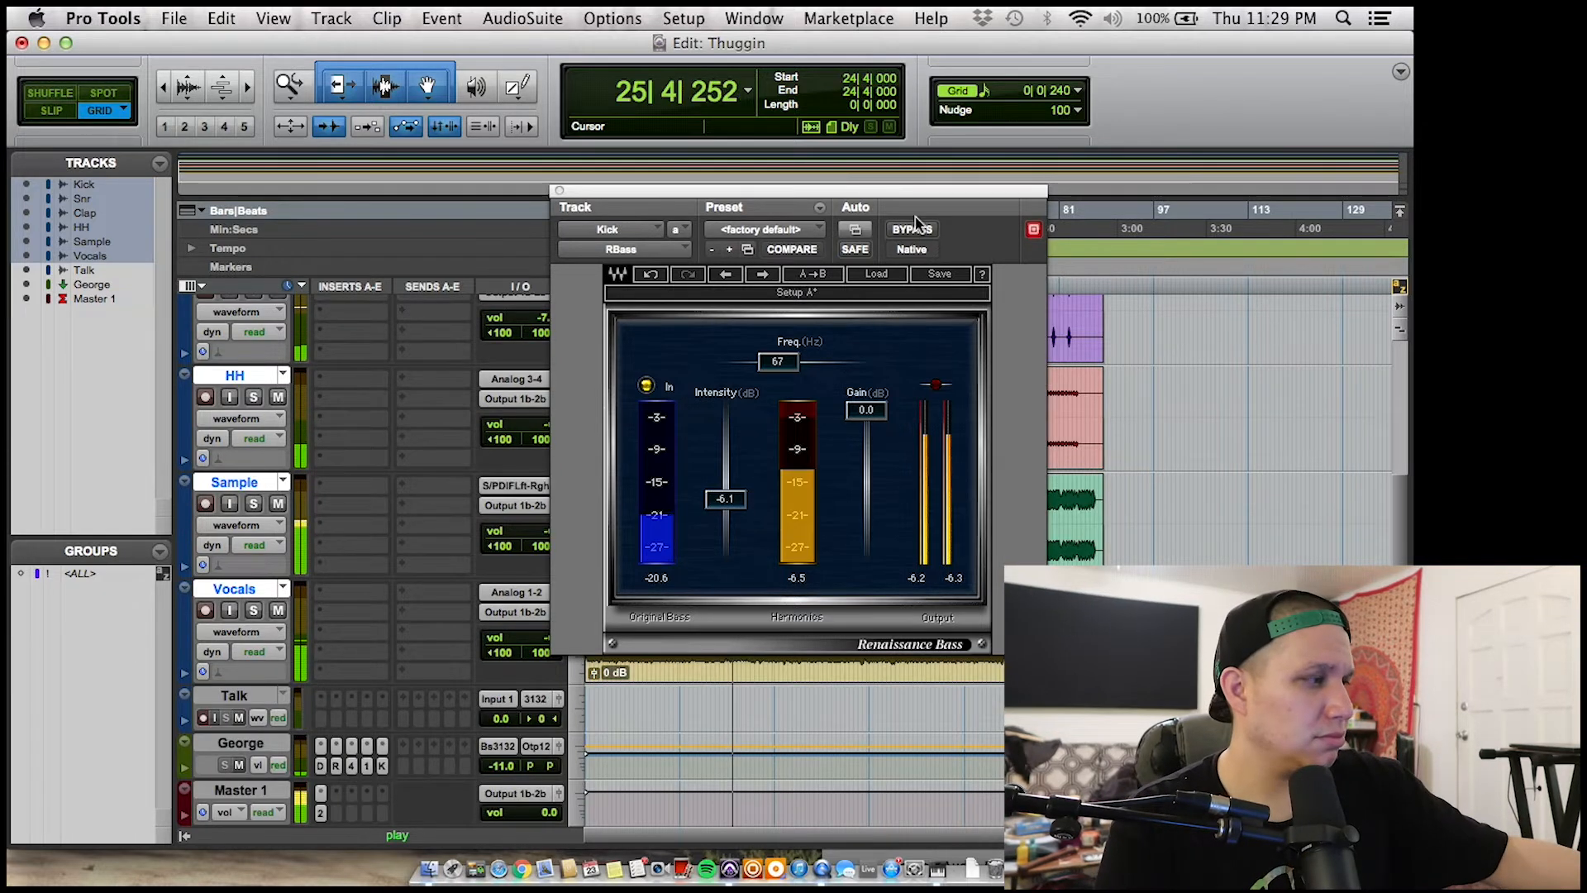
left_click_drag(730, 494, 727, 514)
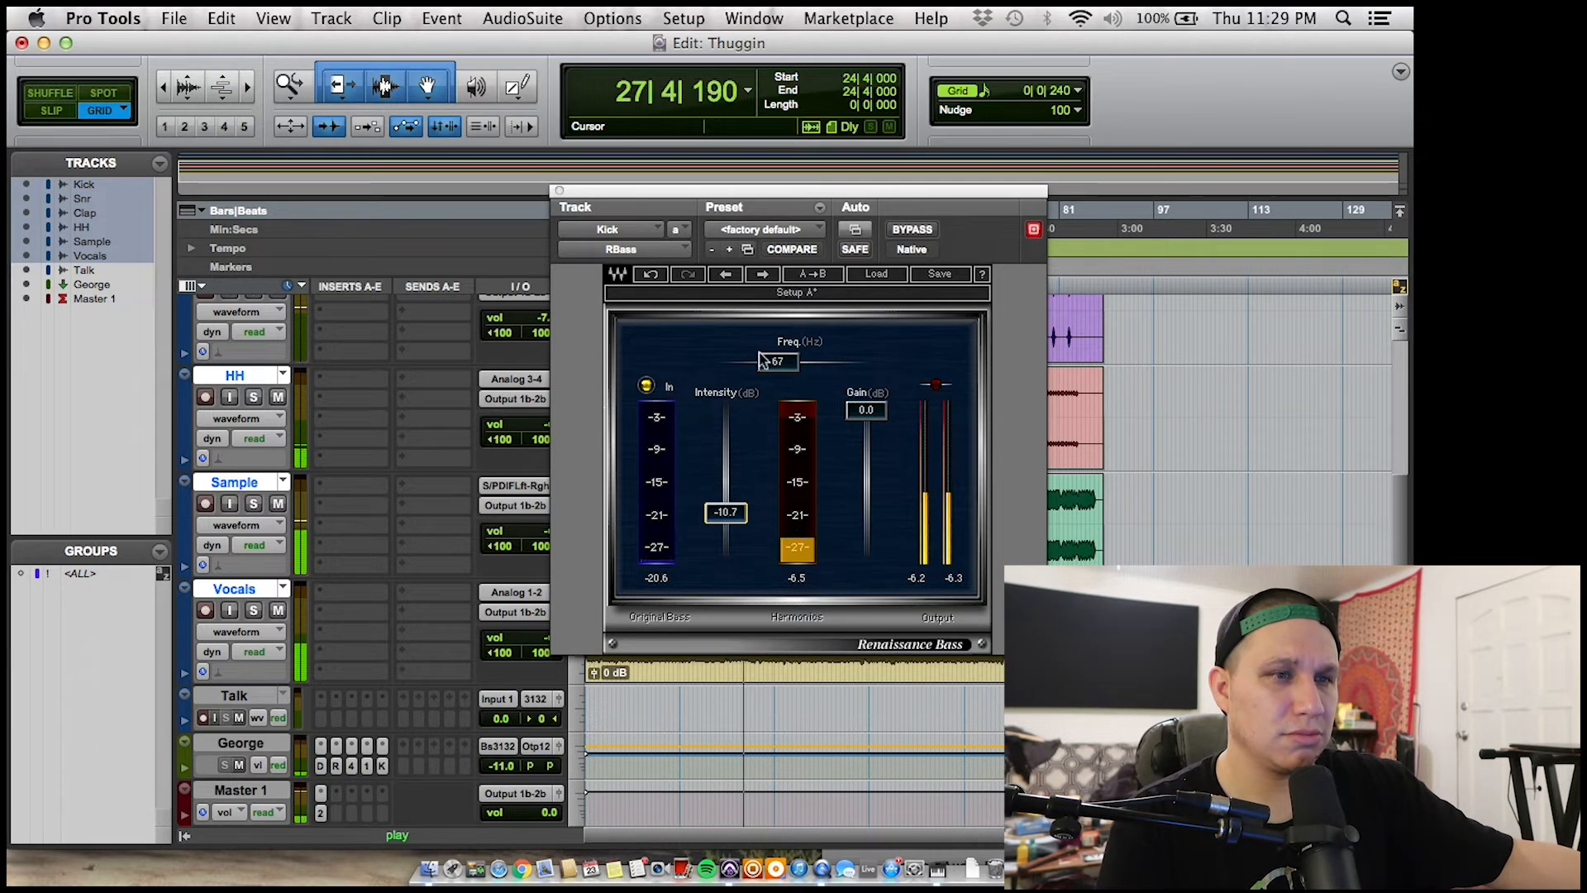
left_click(912, 230)
left_click(914, 230)
left_click_drag(726, 513, 748, 506)
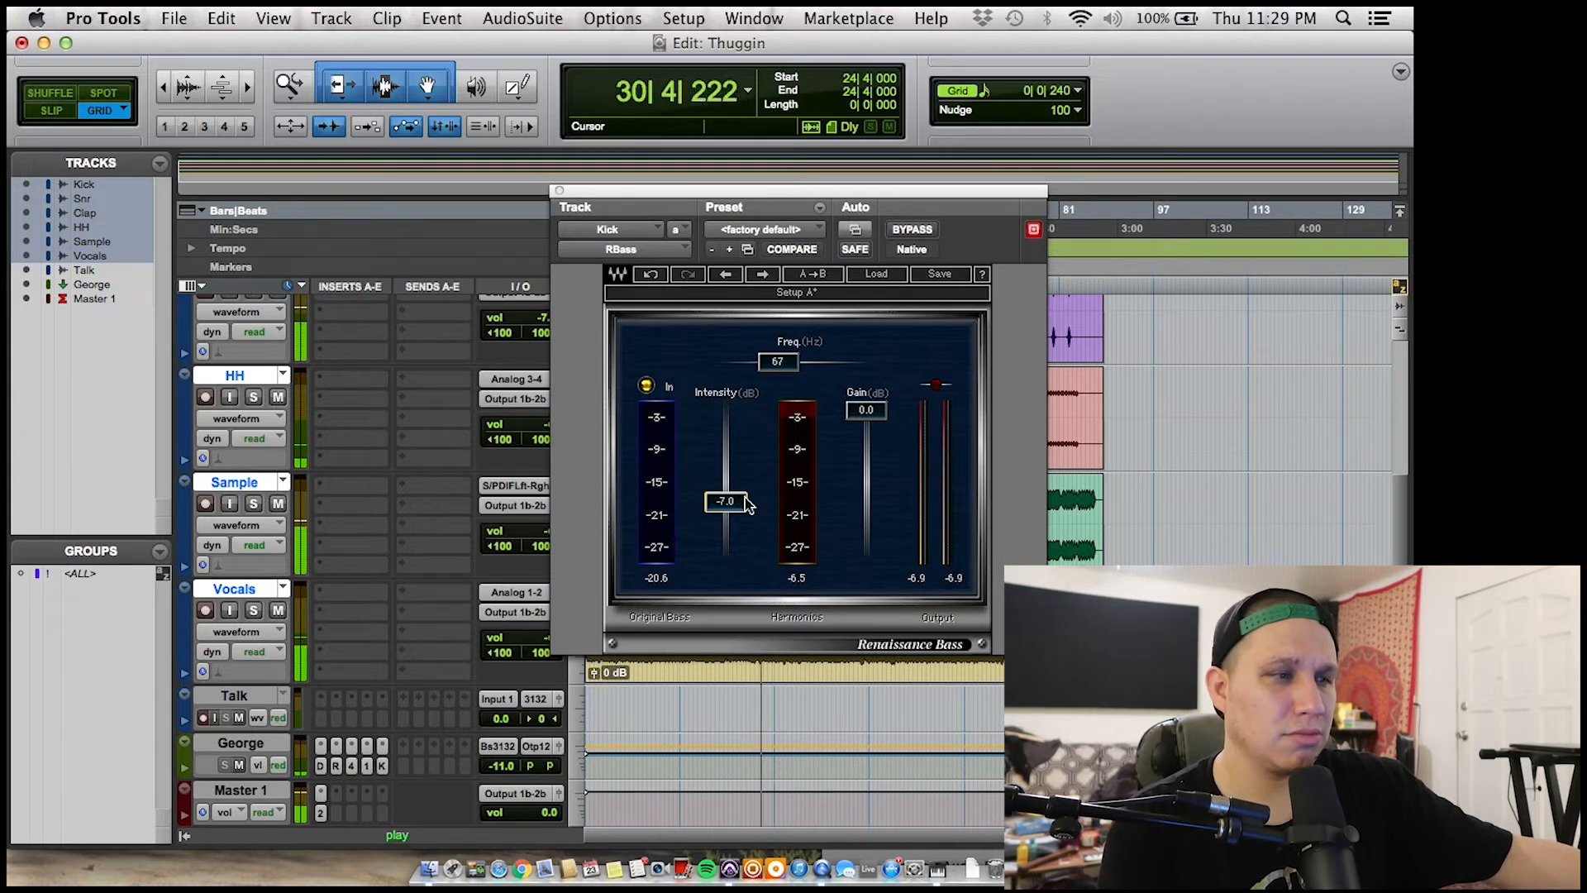
- Raise the Kick track's volume to -1.4
scroll(347, 372, "up", 3)
left_click(533, 357)
left_click_drag(534, 355, 532, 345)
- Try the HH track's volume at -10.4 and pull it back down to -∞
scroll(354, 495, "down", 3)
left_click_drag(536, 424, 513, 54)
scroll(438, 517, "up", 5)
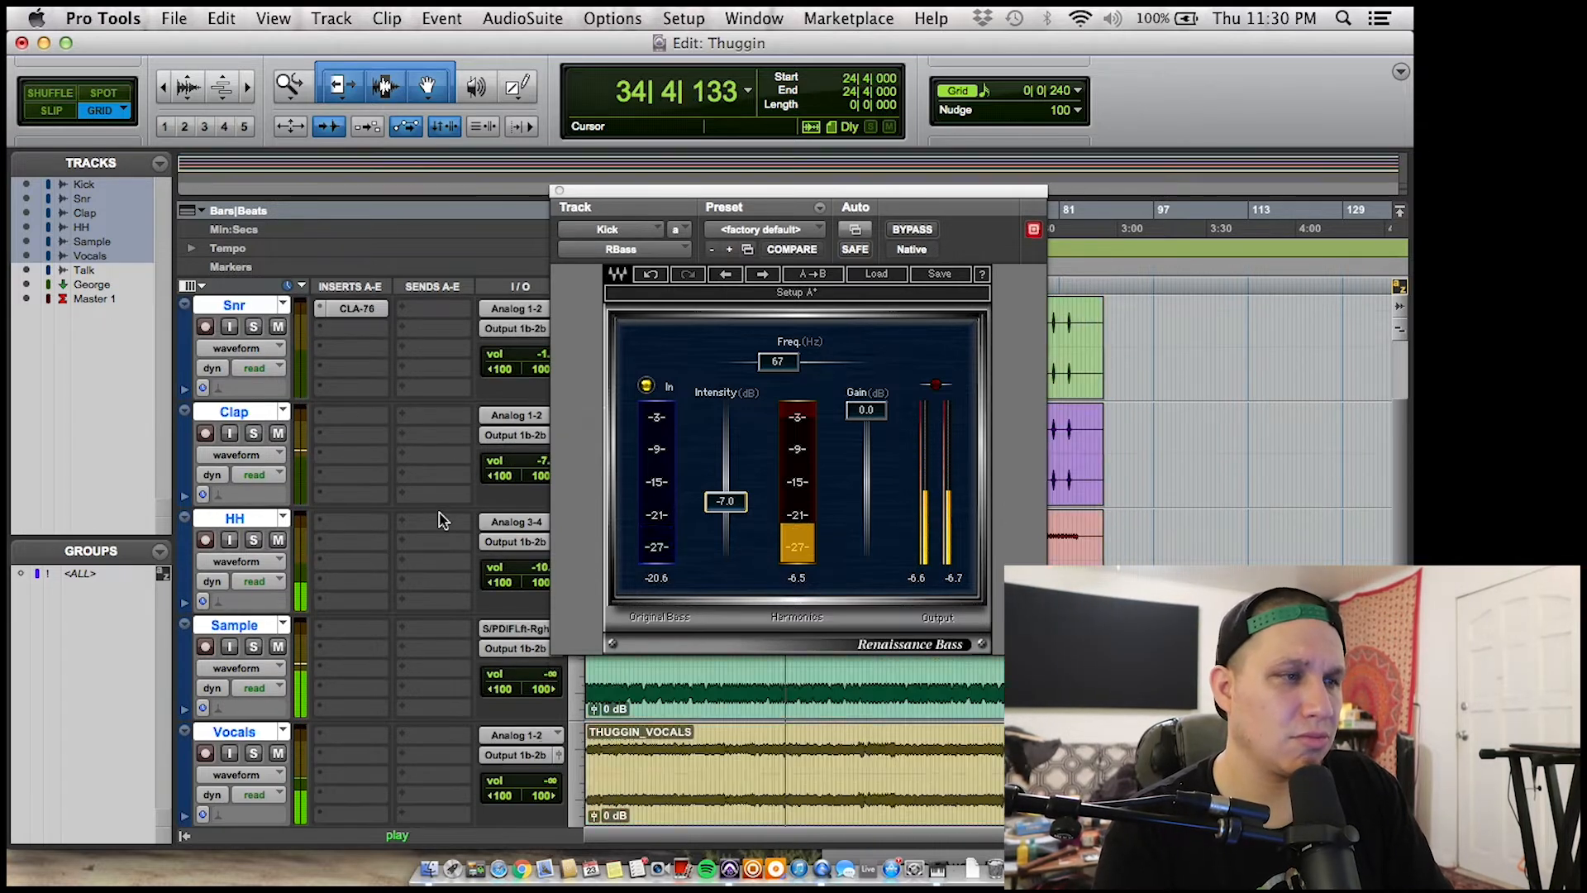
left_click(348, 535)
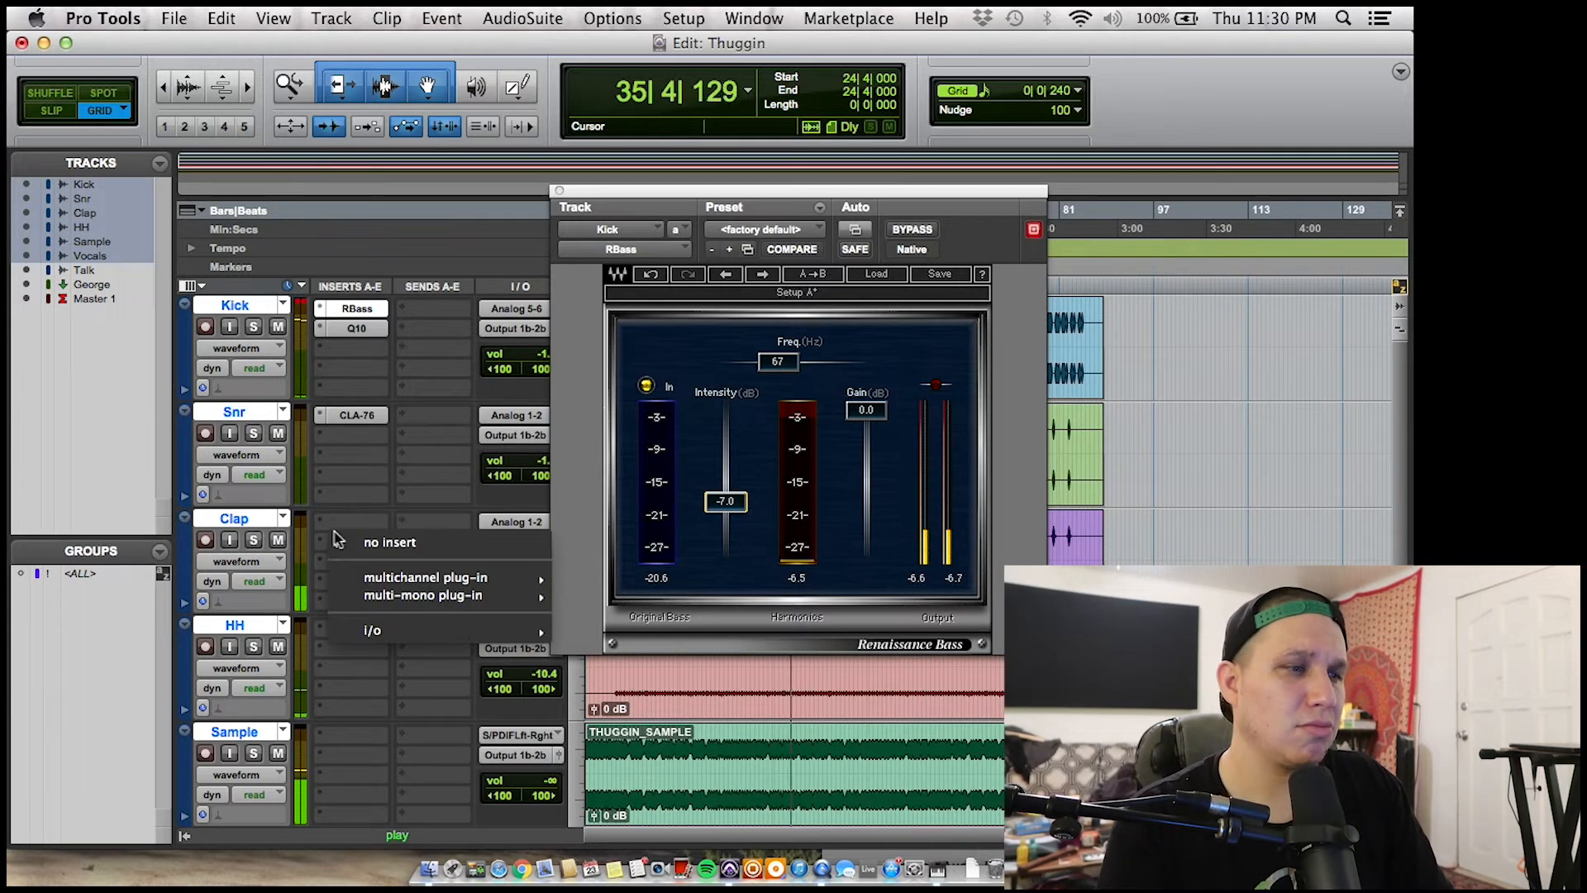
left_click(542, 674)
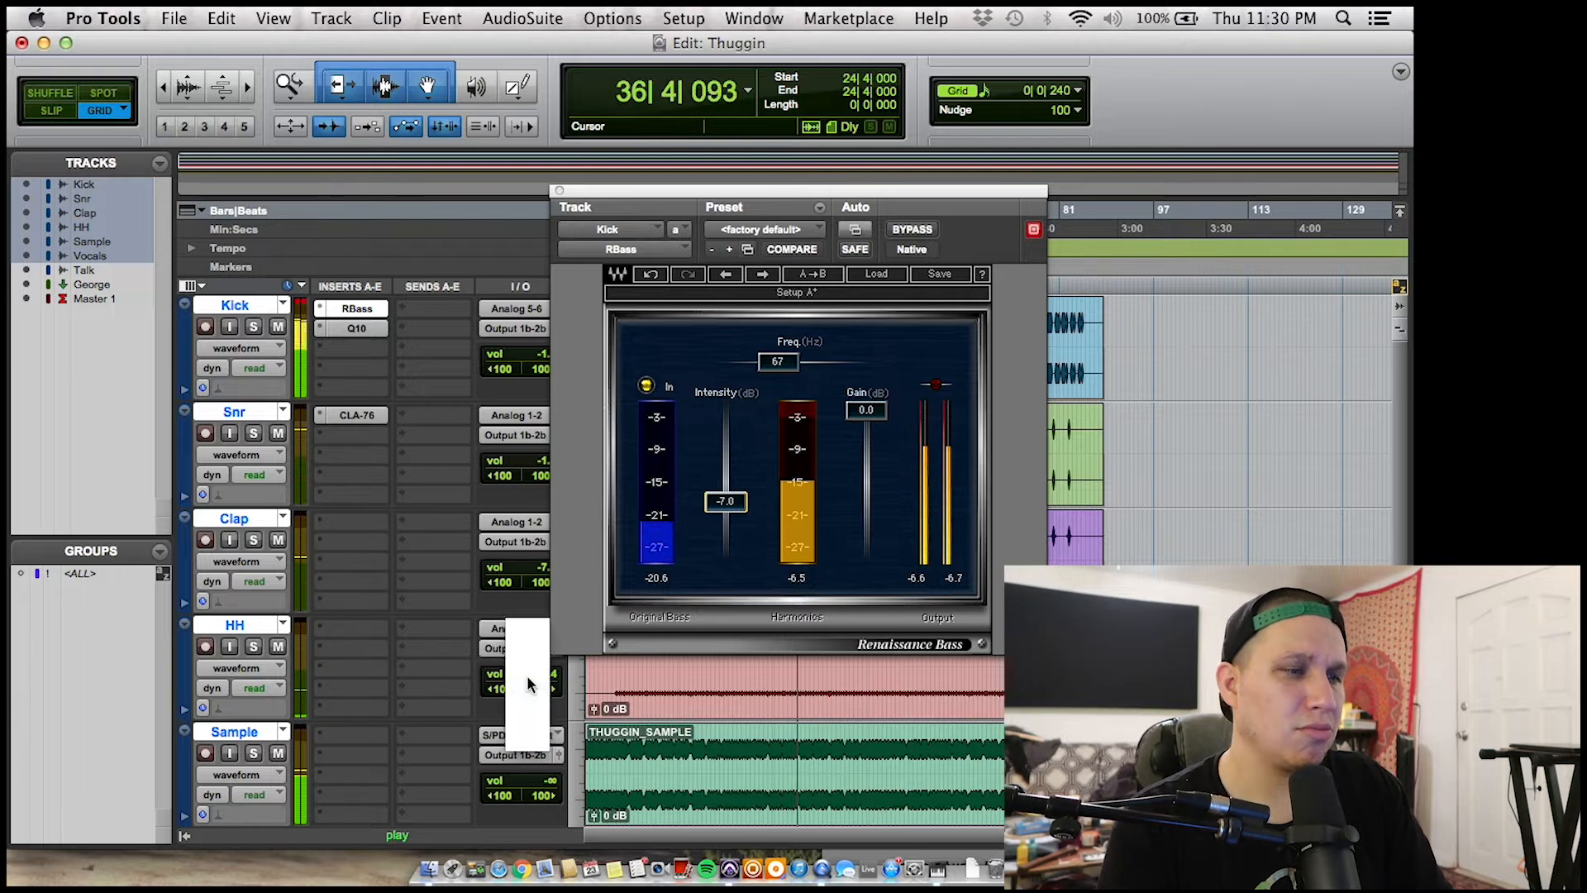
left_click(349, 526)
mouse_move(432, 566)
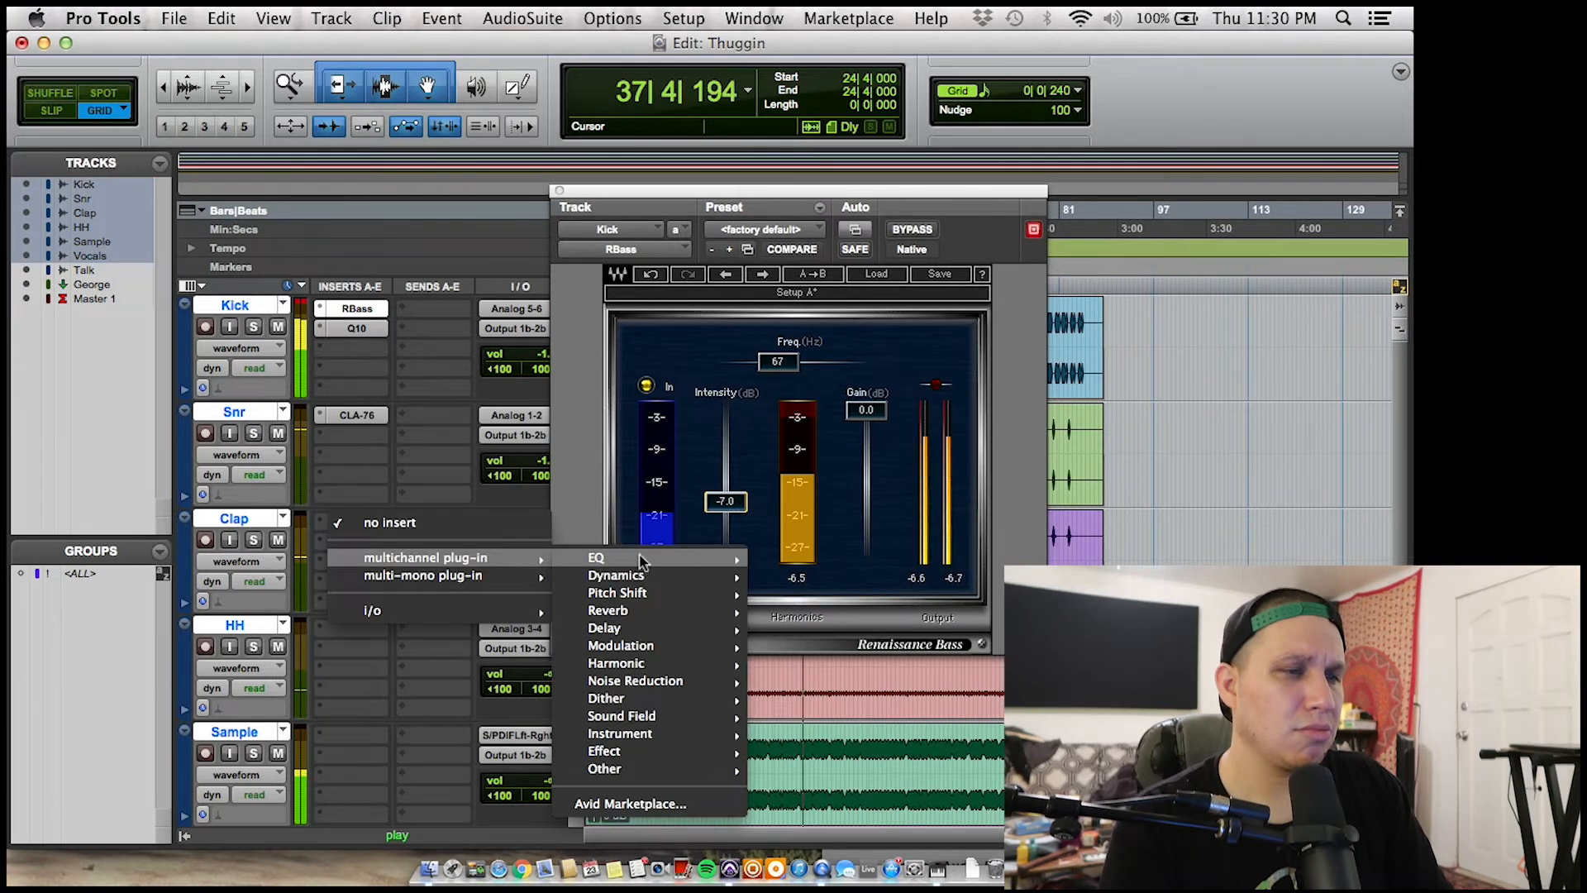
mouse_move(649, 577)
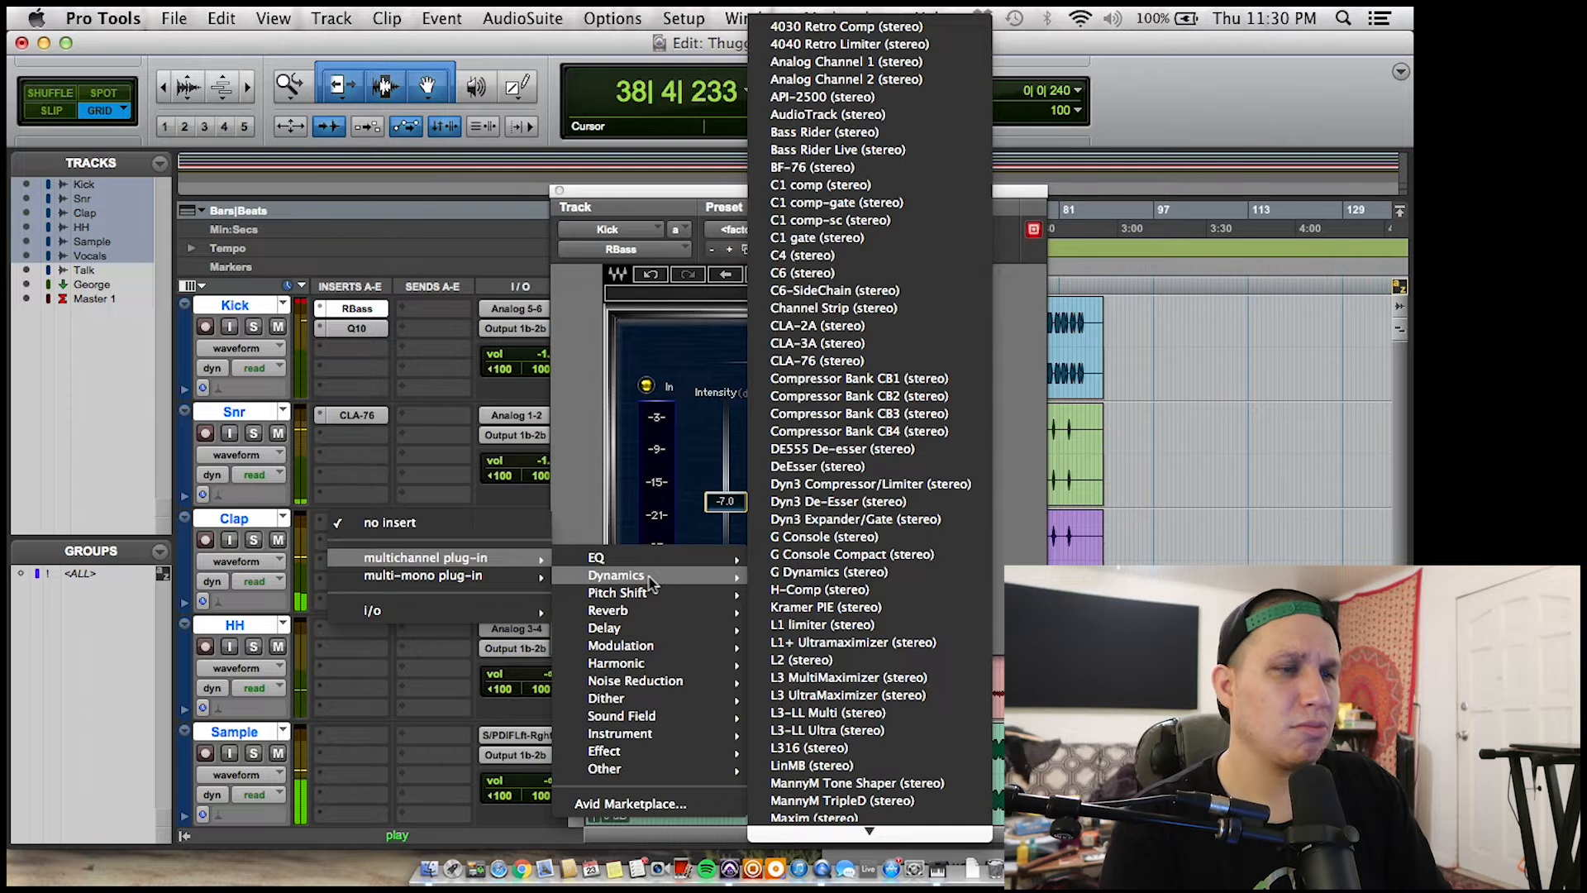
left_click(539, 646)
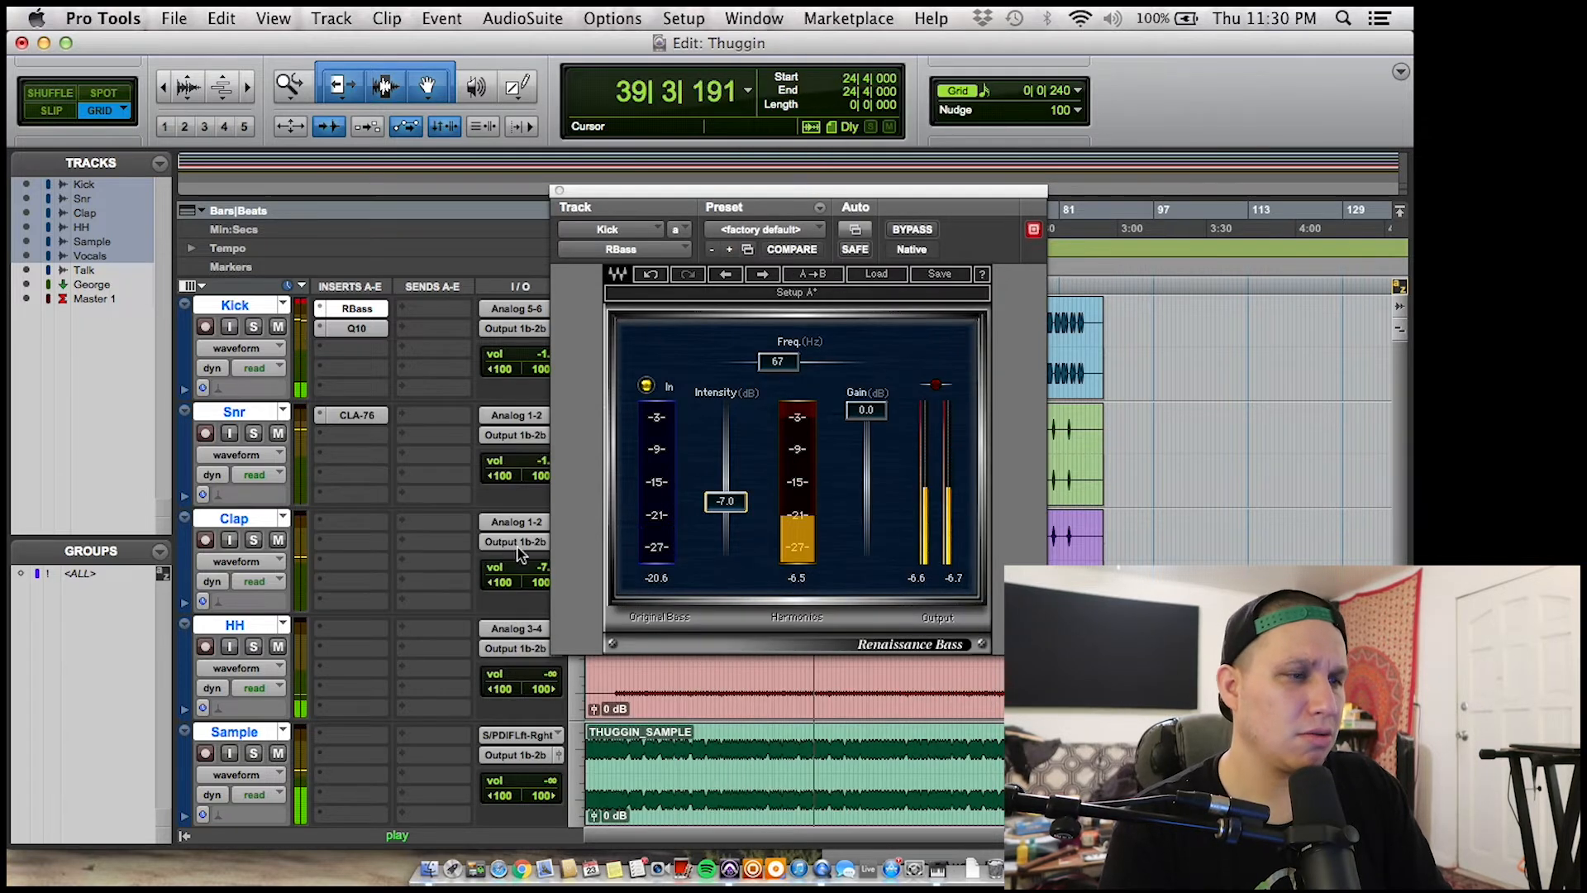
- Insert a stereo multichannel Q10 EQ on the Clap track's first insert slot
left_click(347, 522)
mouse_move(430, 558)
mouse_move(611, 559)
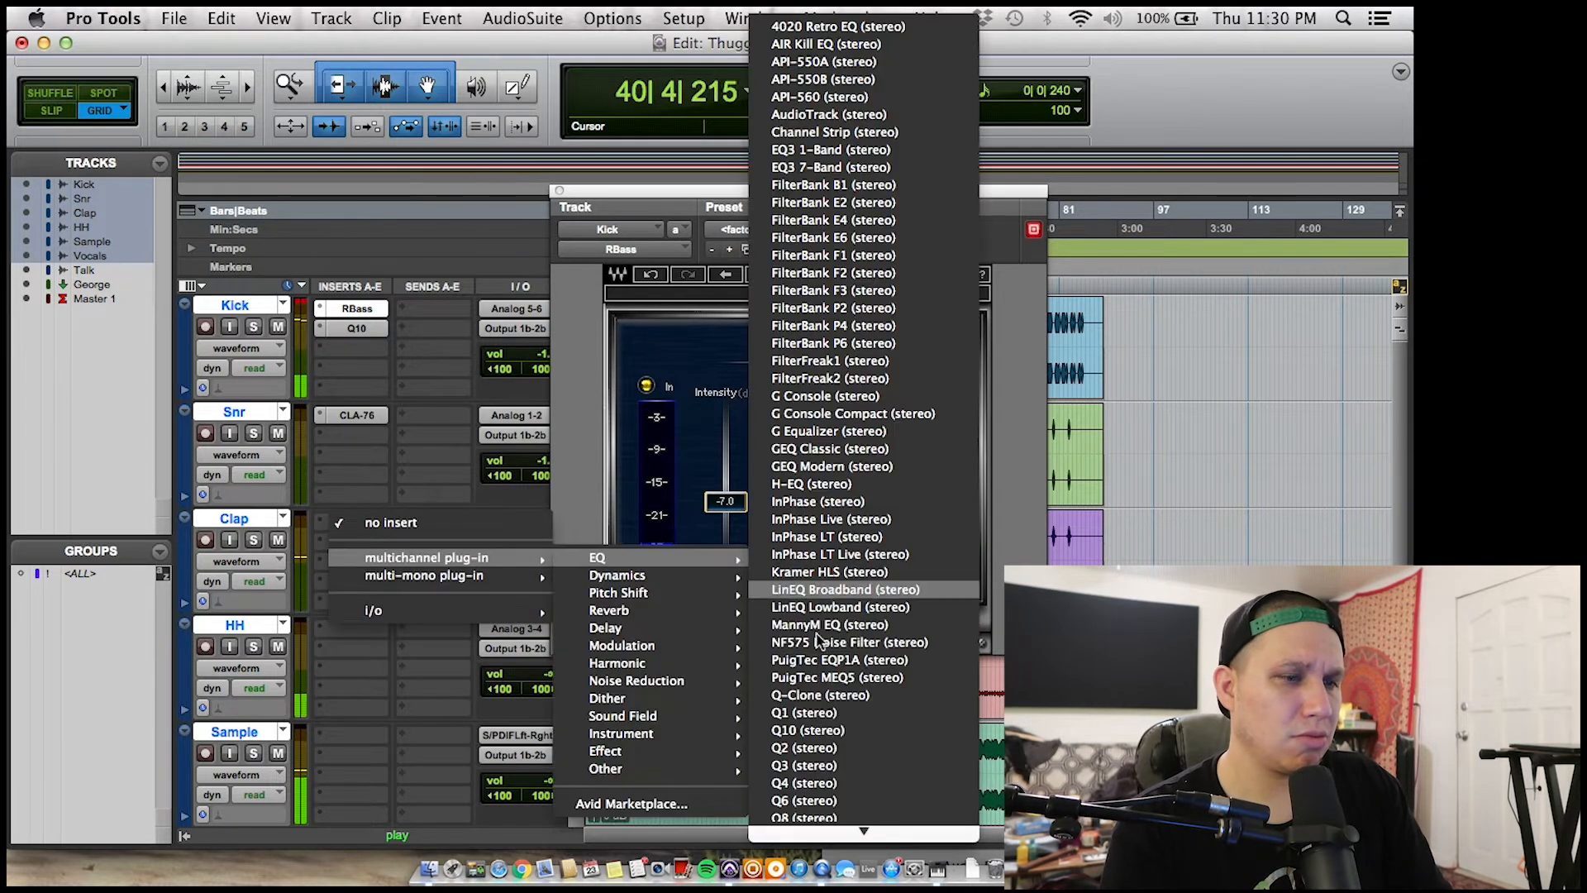
left_click(807, 730)
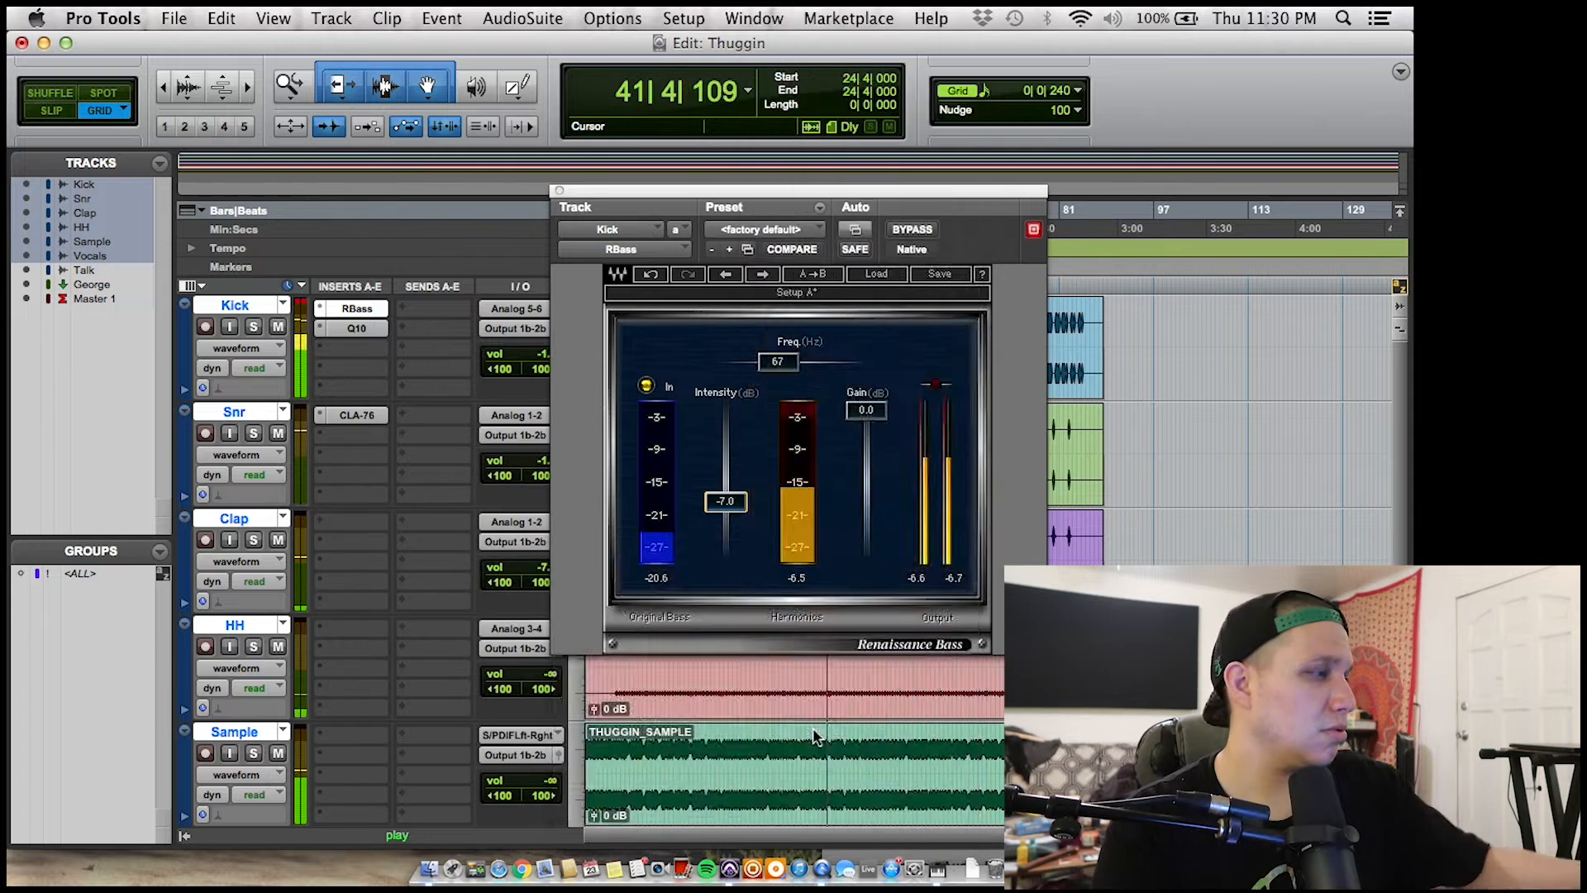
- Turn on the Talk track's input monitoring and stop the session's playback
scroll(382, 601, "down", 2)
scroll(383, 601, "down", 2)
left_click(216, 719)
key("space")
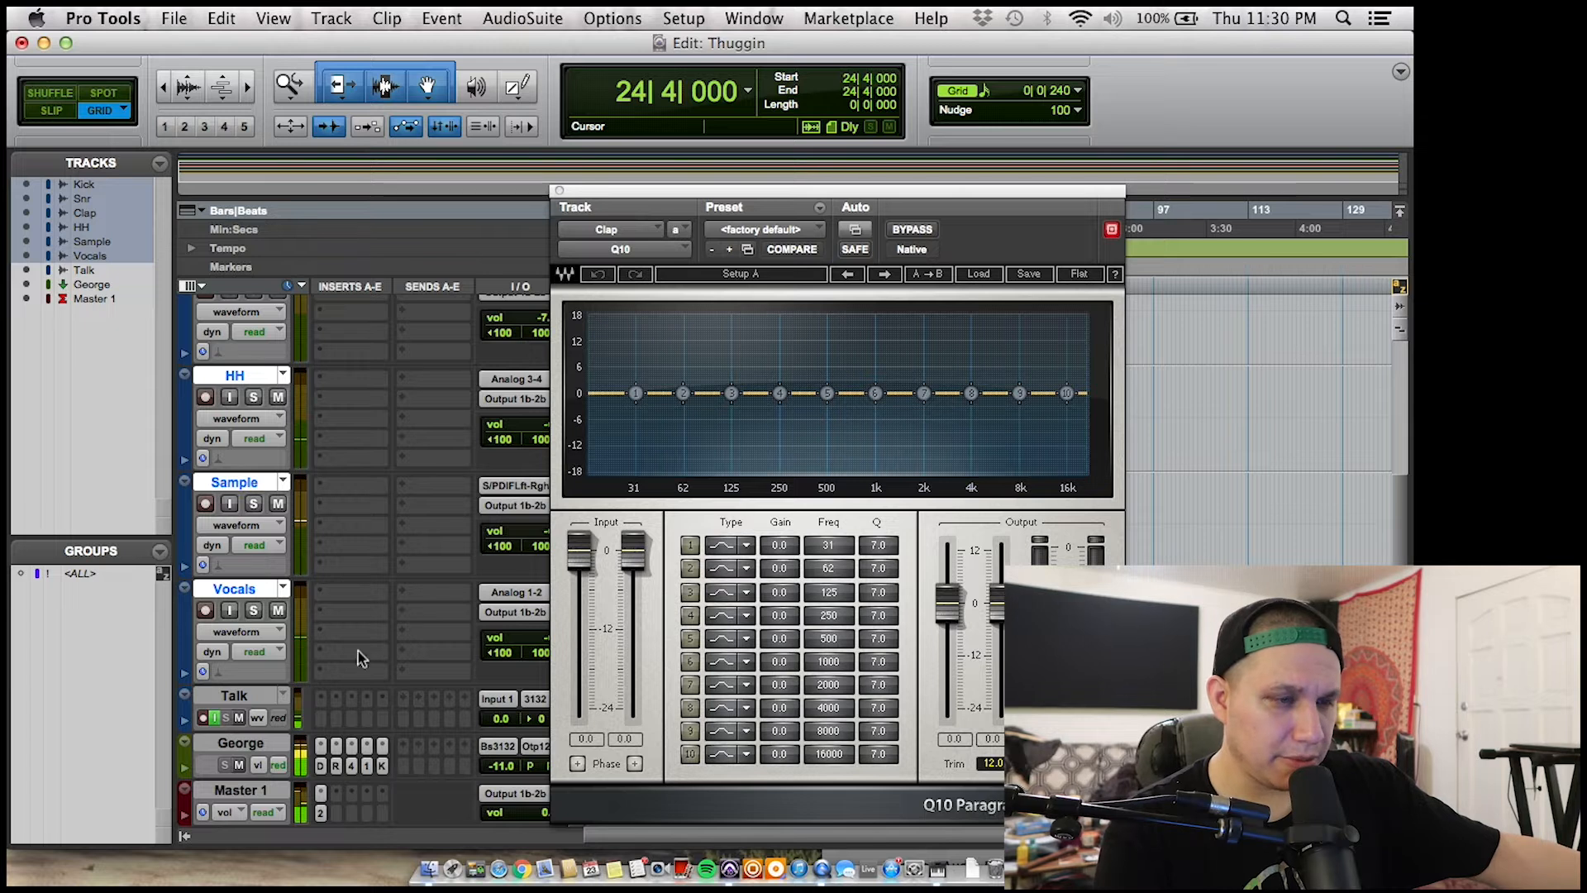
- Switch the Talk track's input monitoring off, restart playback from 24|4|000, and reopen the Clap track's Q10
scroll(530, 457, "up", 4)
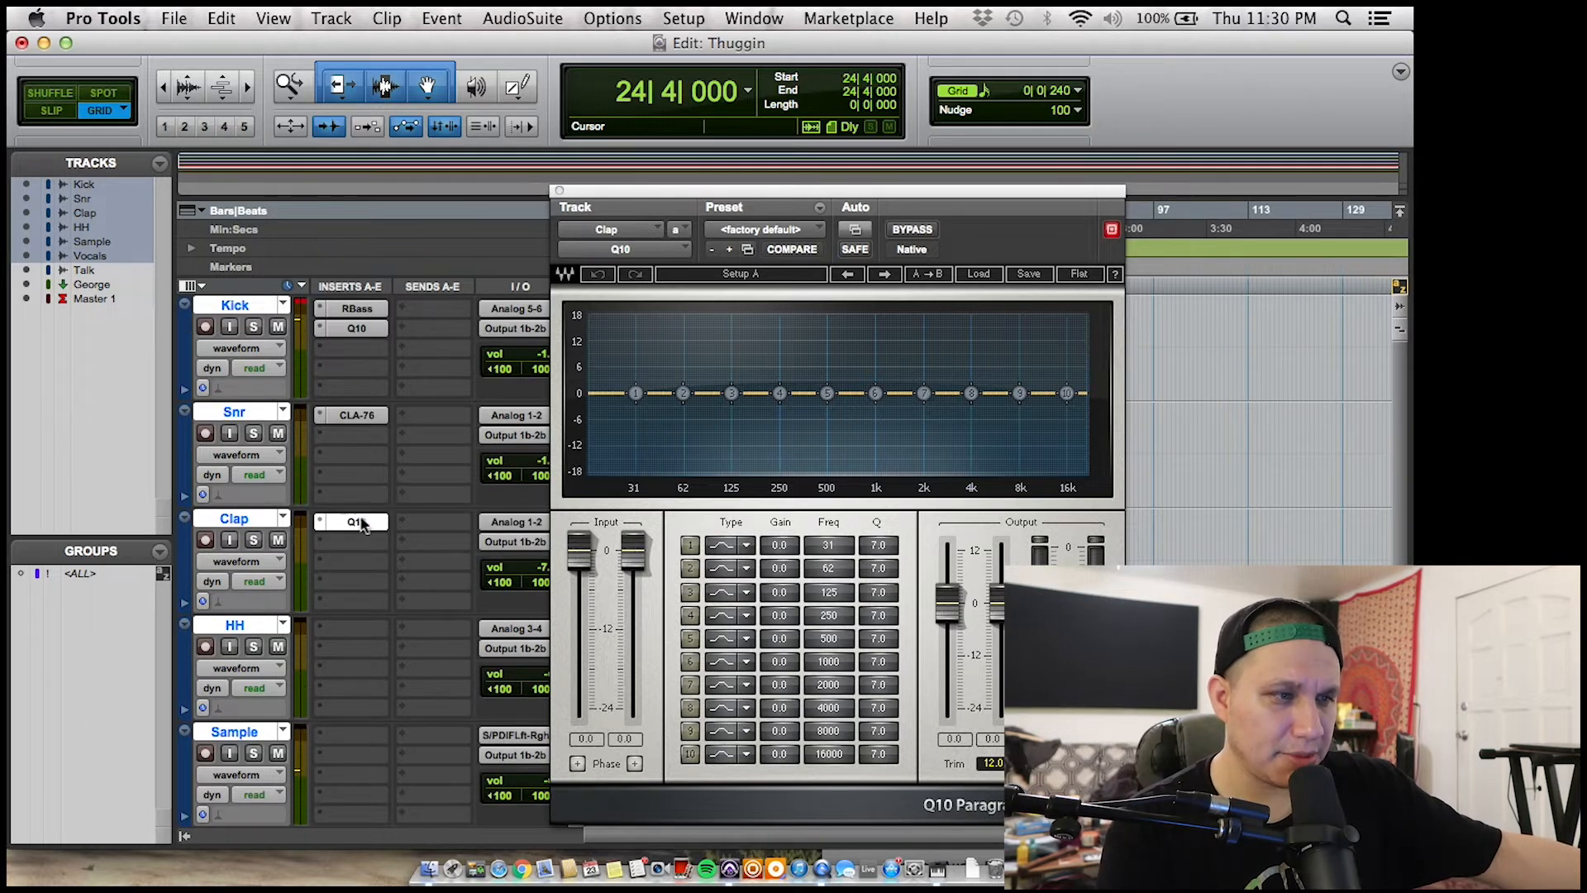
left_click(356, 521)
left_click(355, 522)
scroll(342, 686, "down", 3)
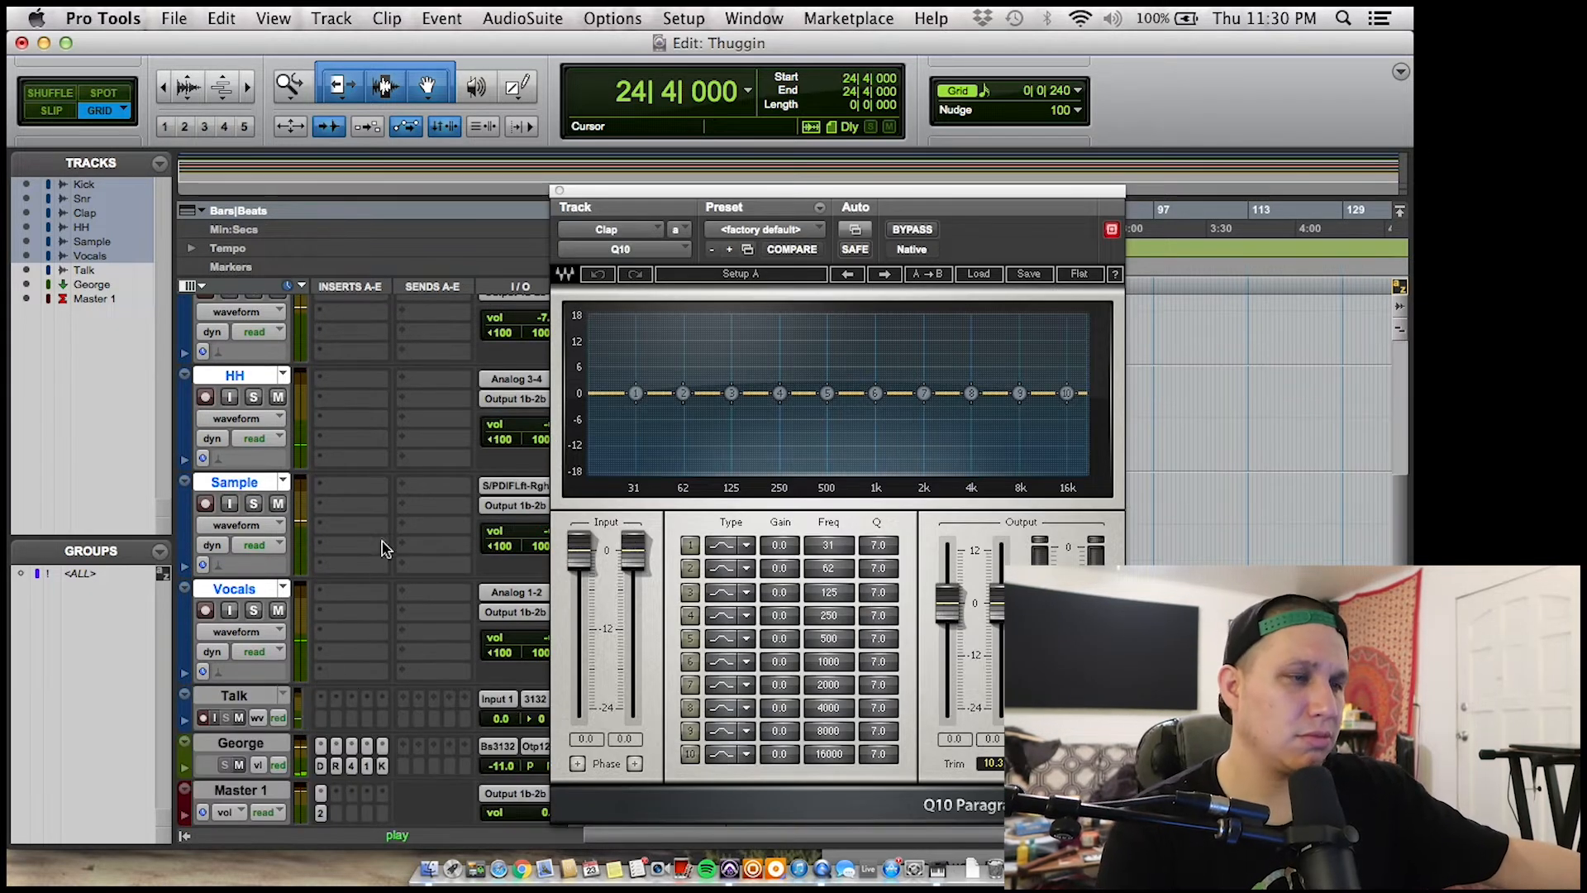
key("space")
scroll(408, 625, "up", 3)
key("space")
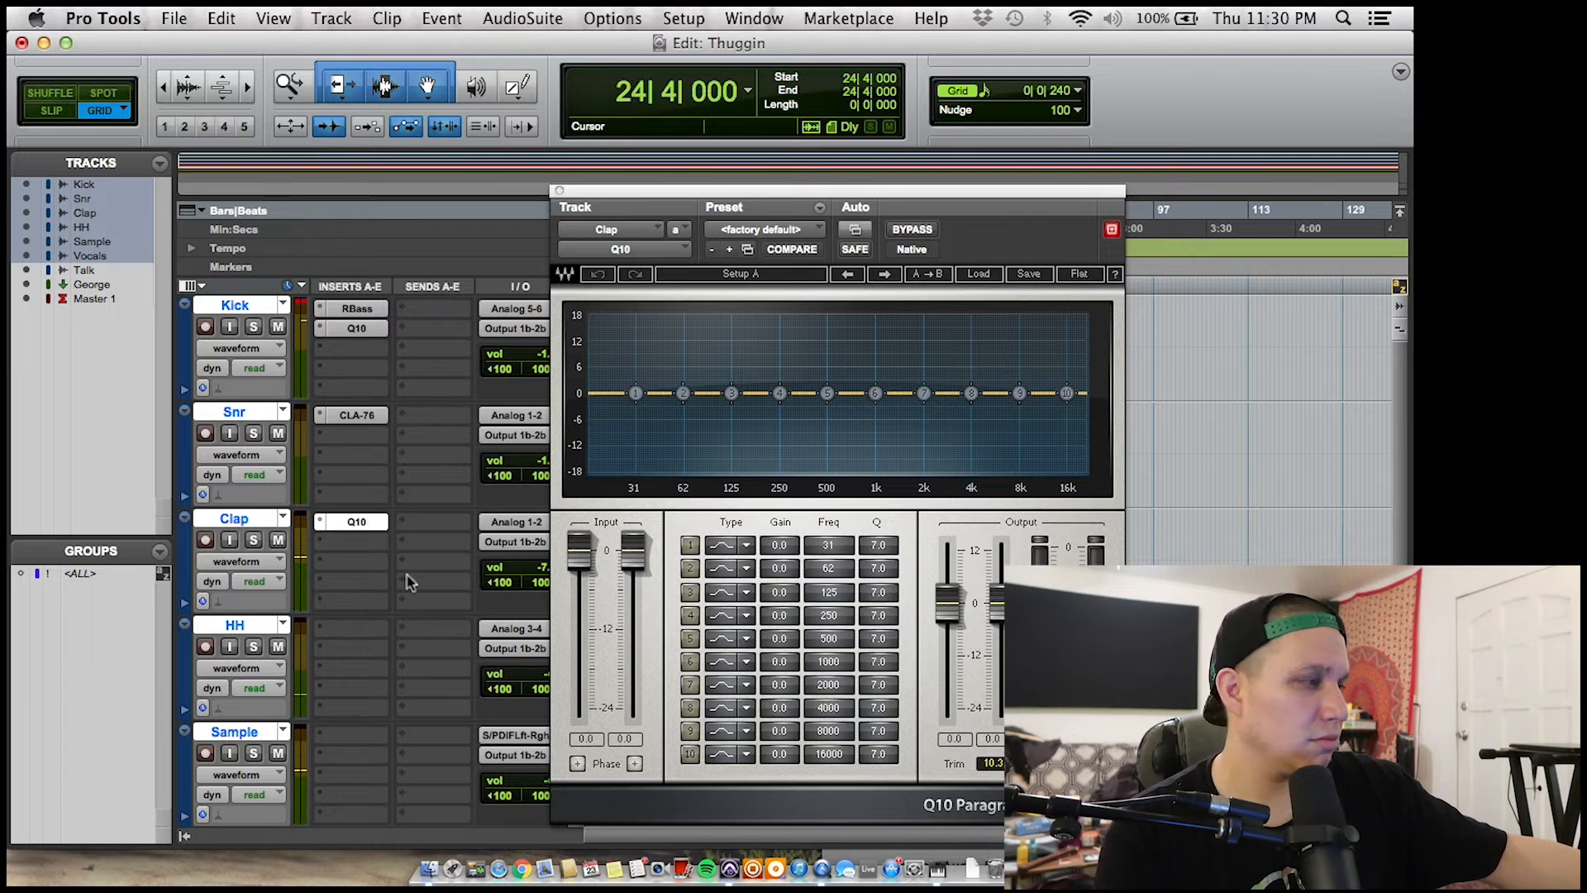
left_click(360, 522)
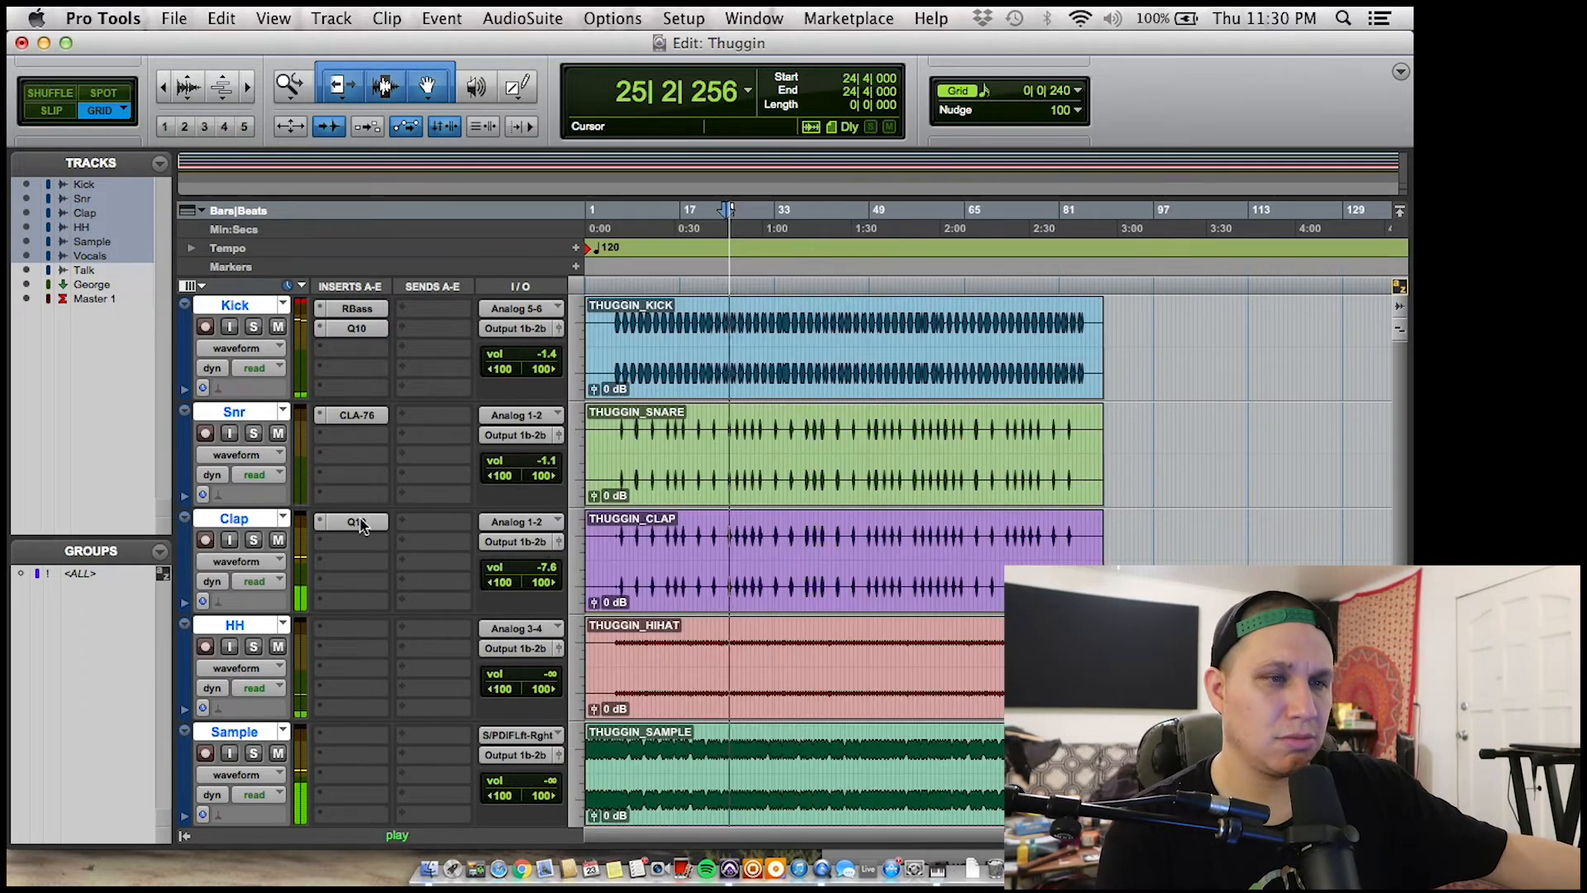
left_click(356, 522)
- In the Clap's Q10, set band 4 to 317 Hz, gain 3.5, Q 2.9, and band 7 to 1874 Hz, gain 2.4, Q 6.3
left_click_drag(779, 392, 795, 362)
left_click_drag(883, 615, 878, 644)
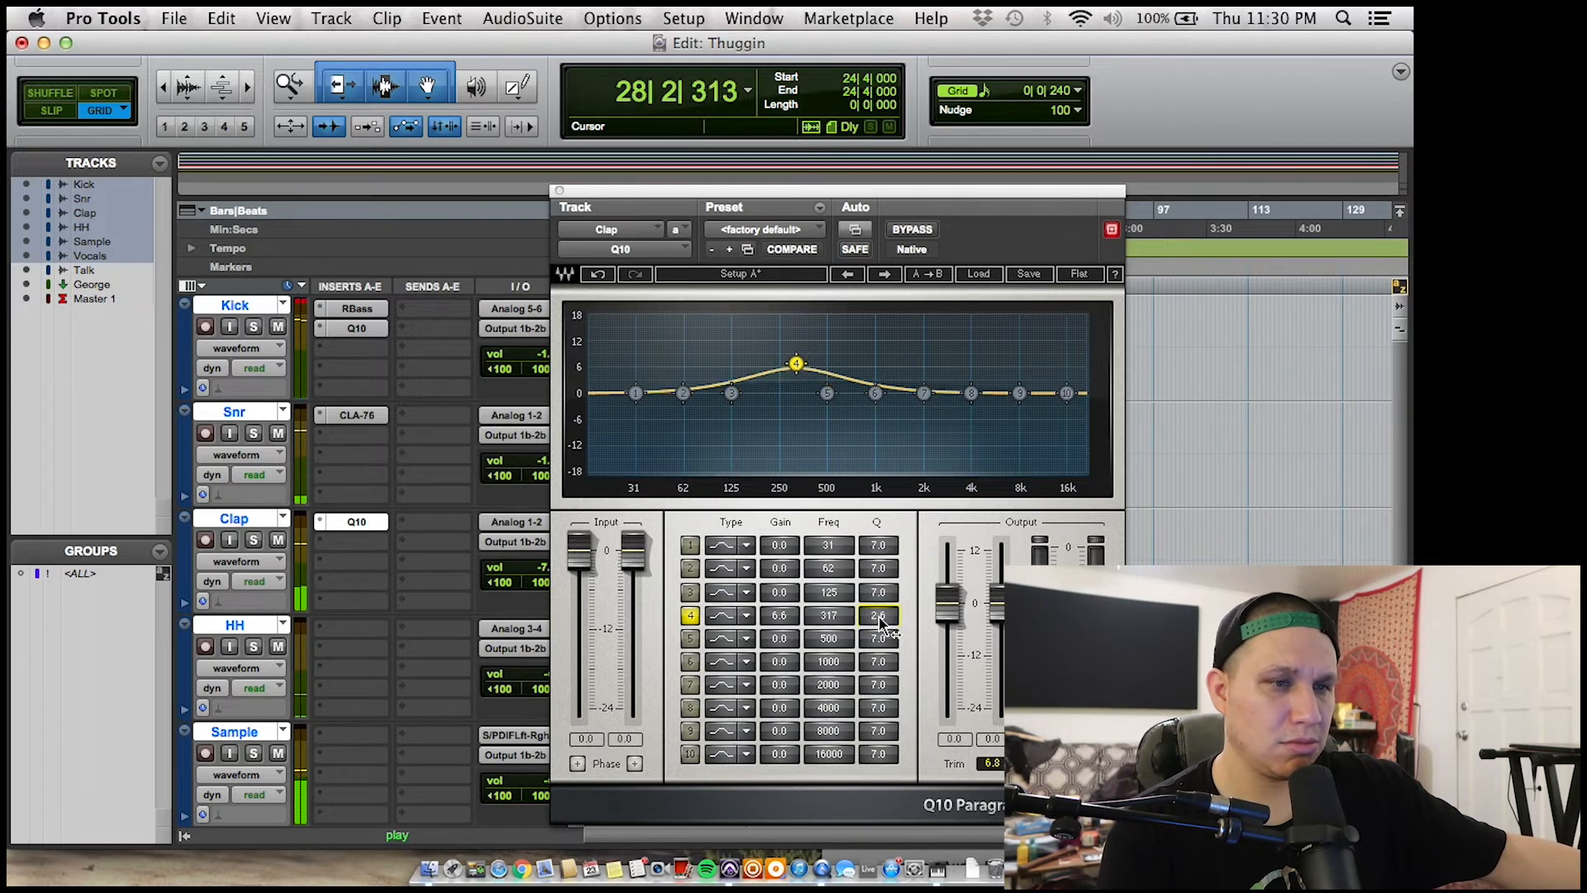
left_click_drag(785, 625, 860, 616)
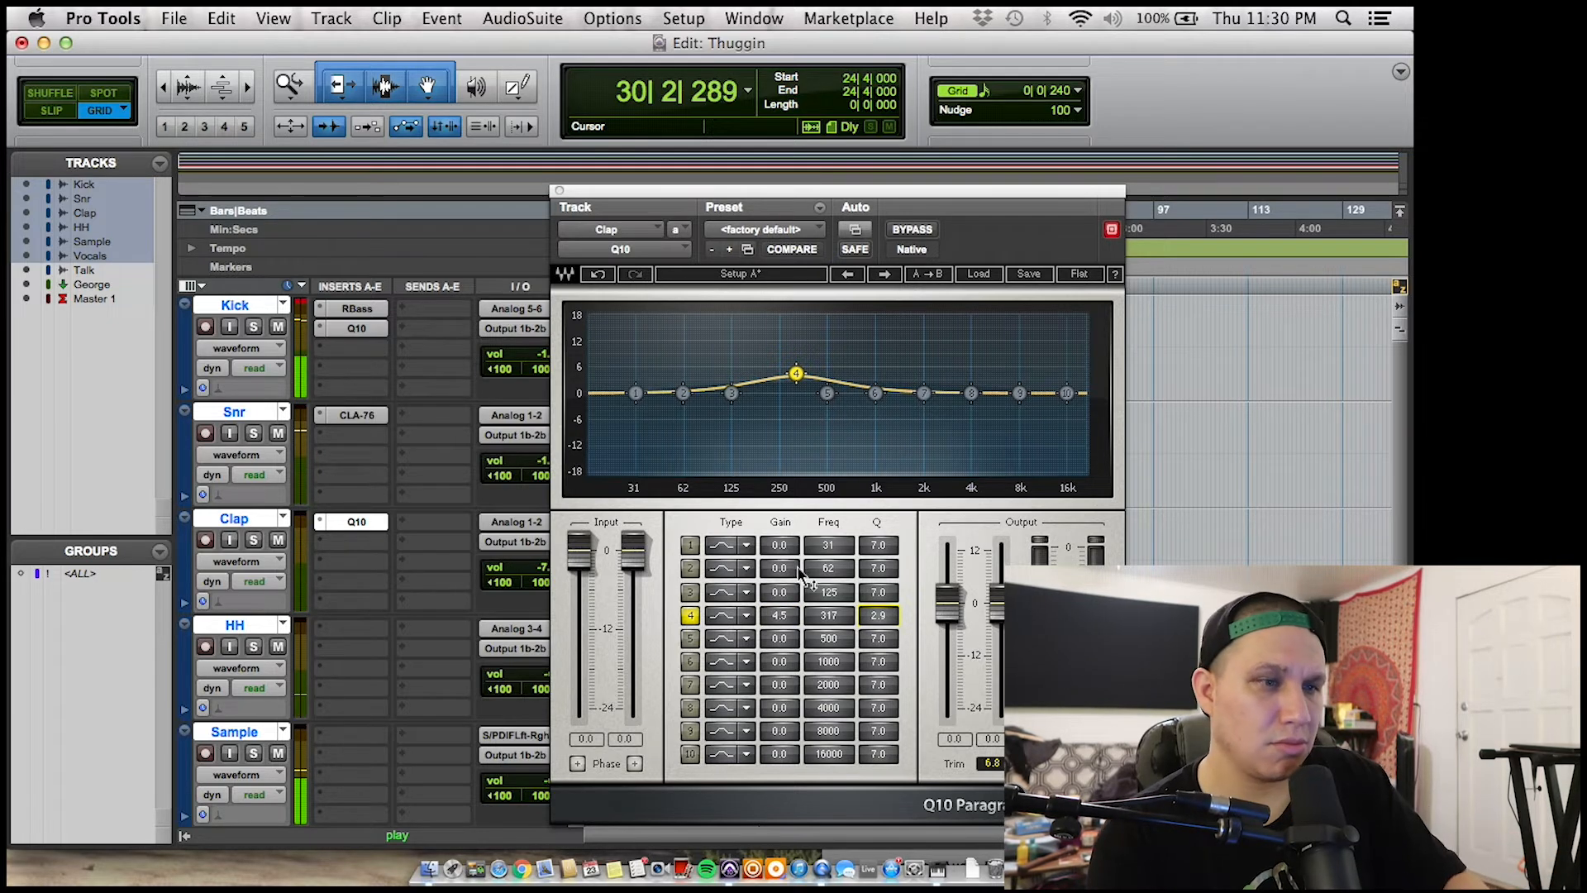
left_click_drag(777, 628, 777, 633)
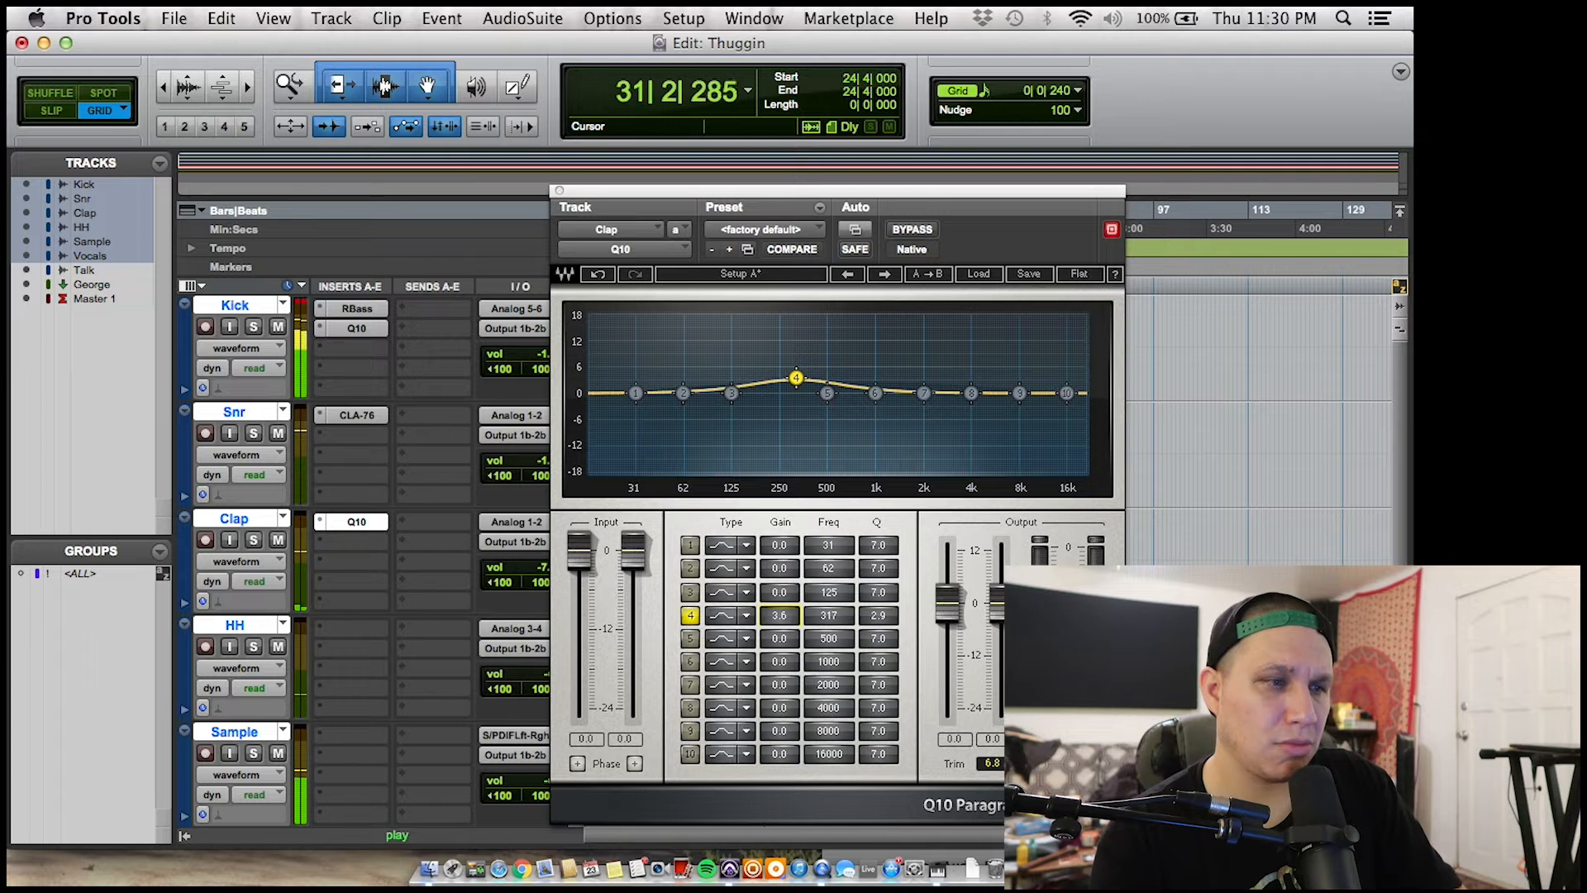
left_click_drag(923, 393, 923, 376)
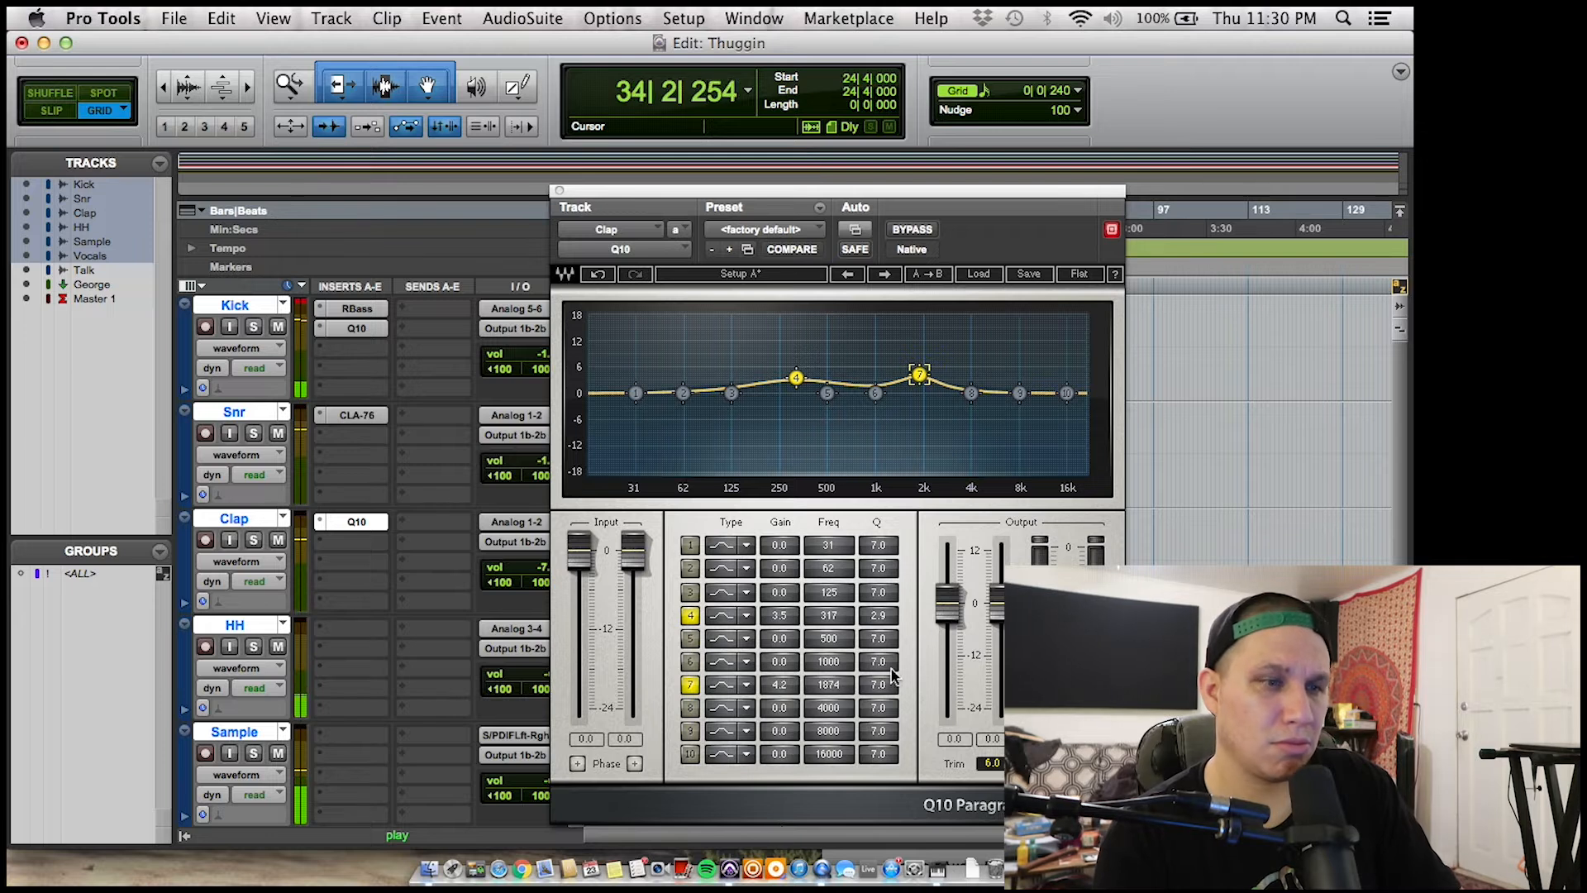
left_click_drag(919, 375, 919, 382)
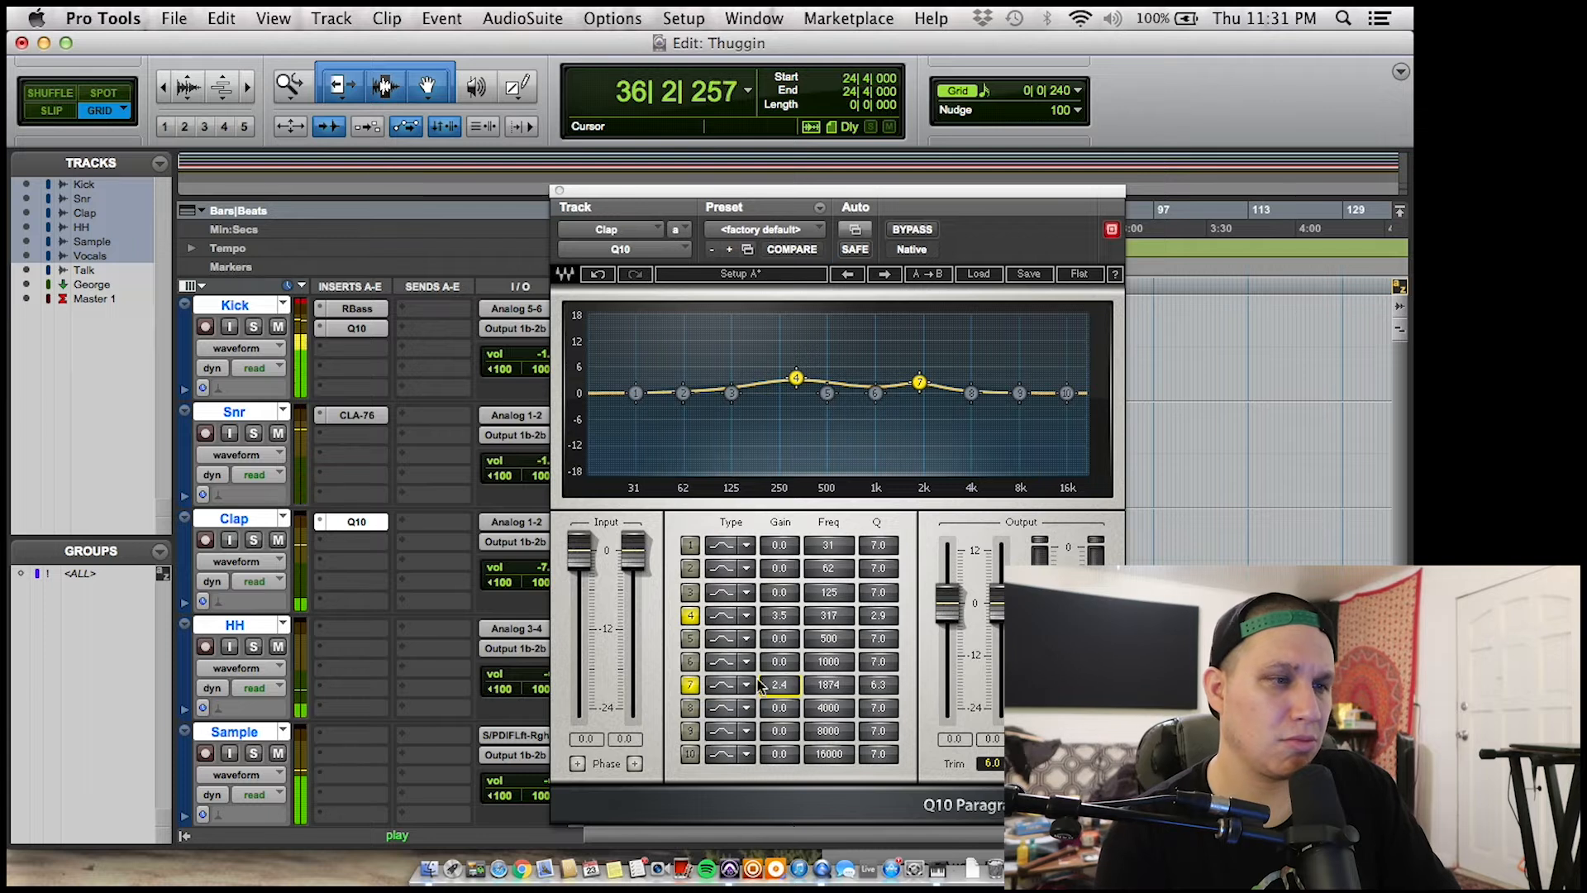
- Raise the Clap track's volume to about -6 and turn on the Talk track's input monitoring
left_click_drag(530, 579, 529, 561)
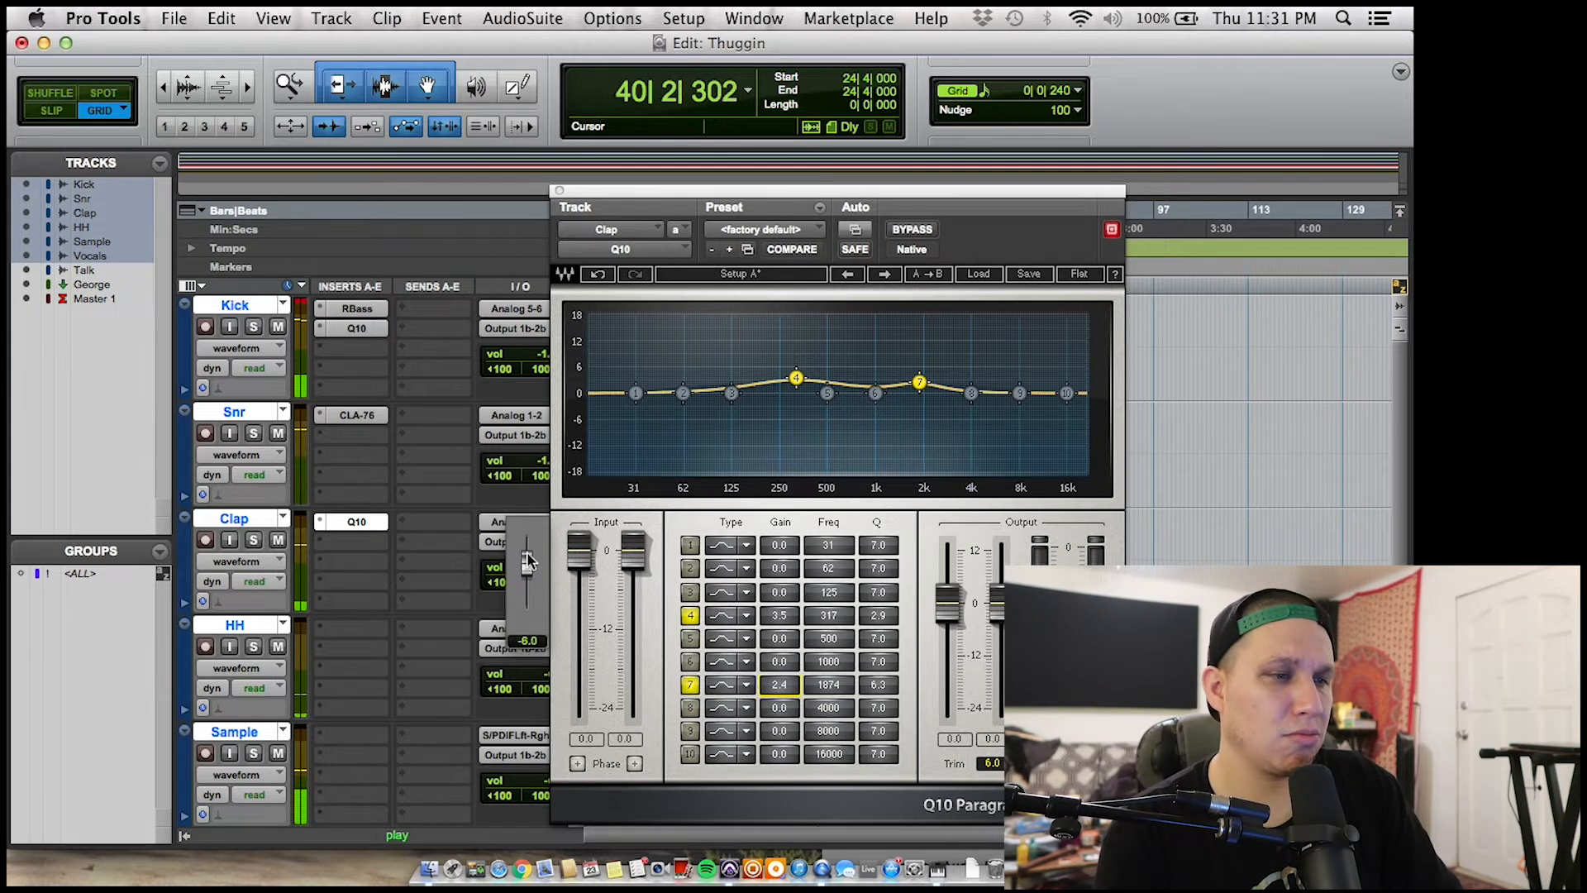
left_click_drag(529, 566, 529, 566)
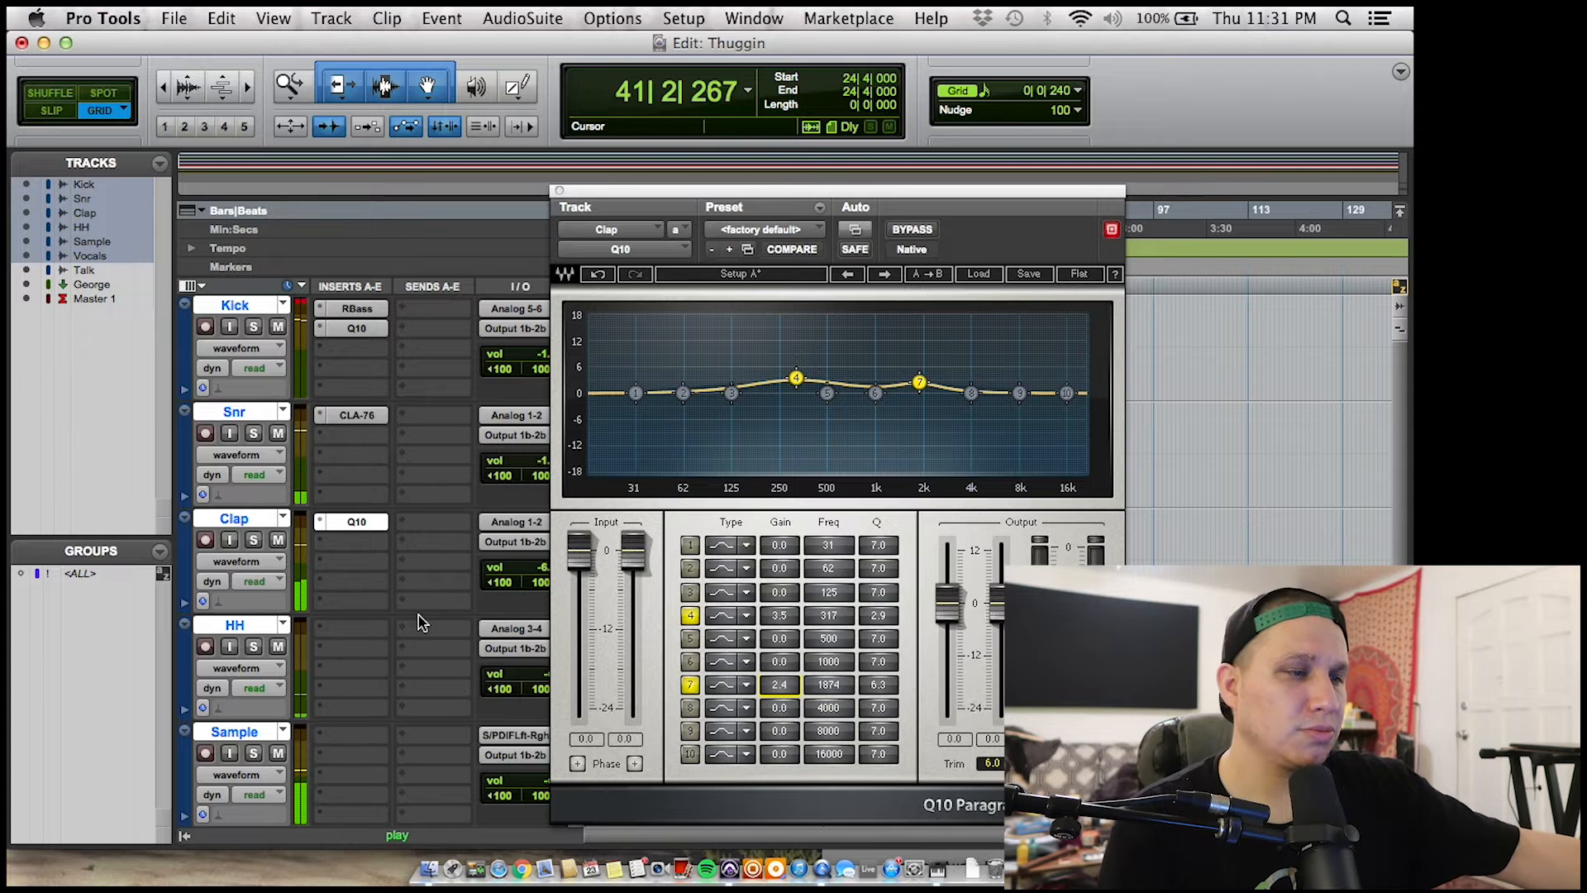
scroll(413, 615, "down", 5)
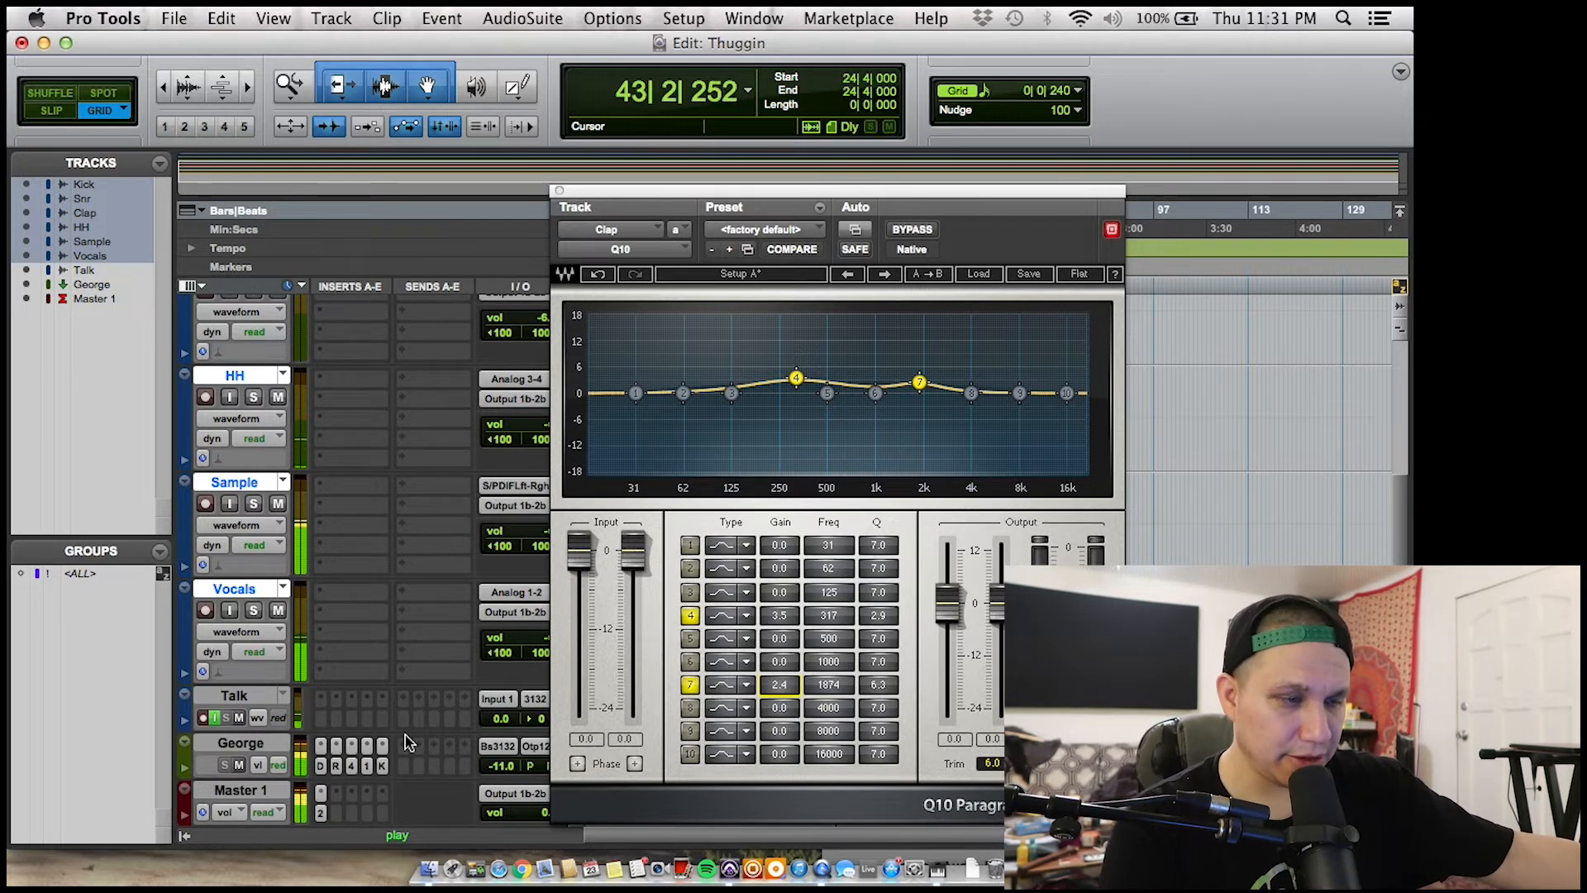
- Restart playback from 24|4|000 and switch off the Talk track's input monitoring
scroll(405, 736, "up", 3)
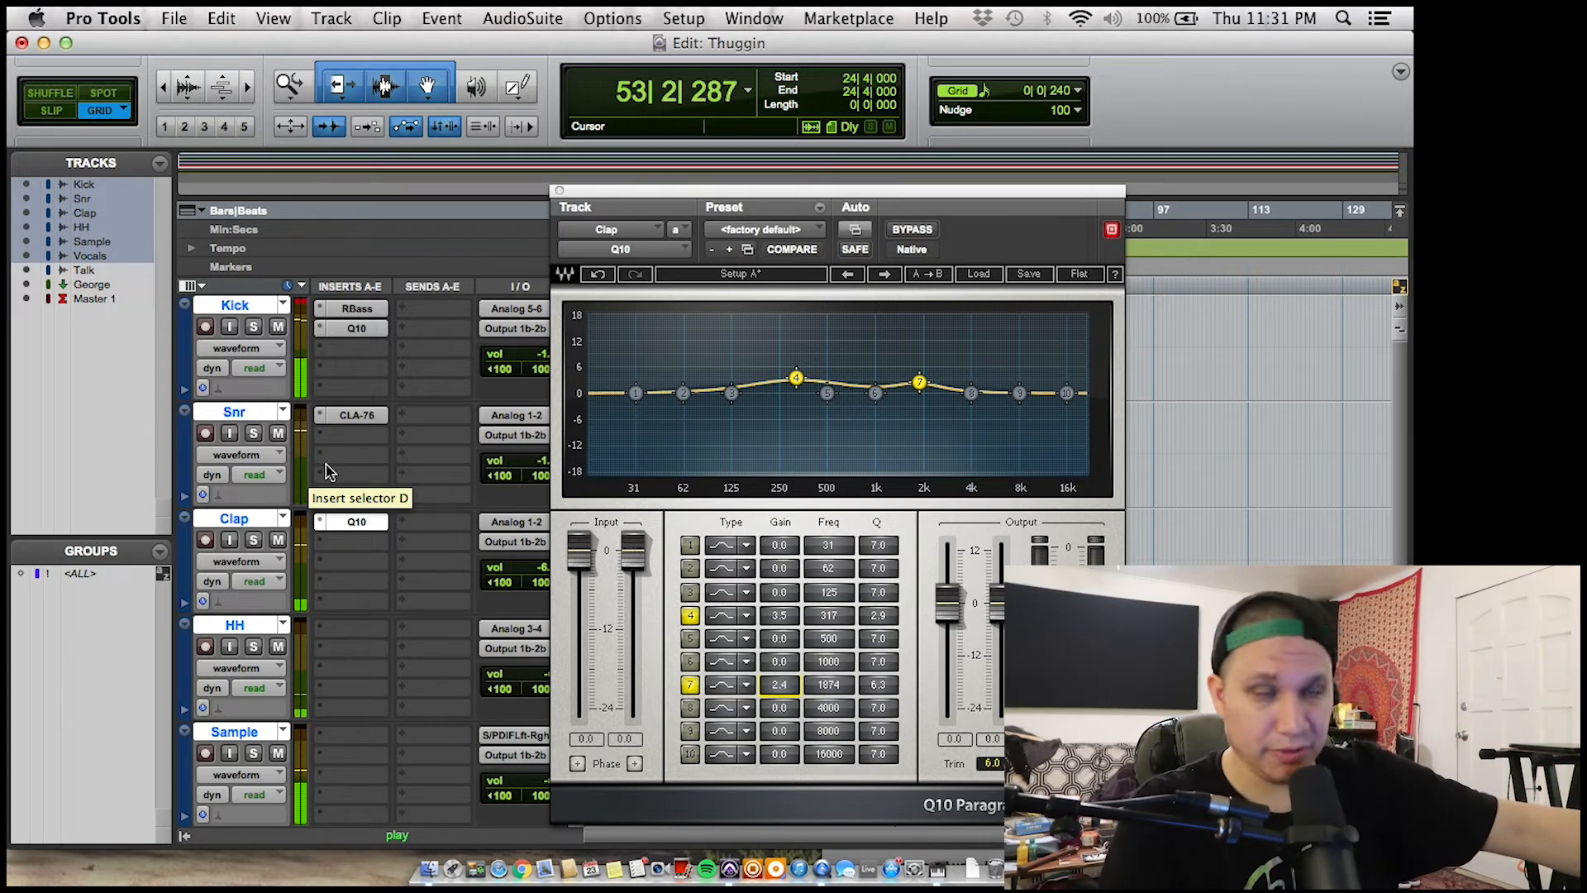
key("space")
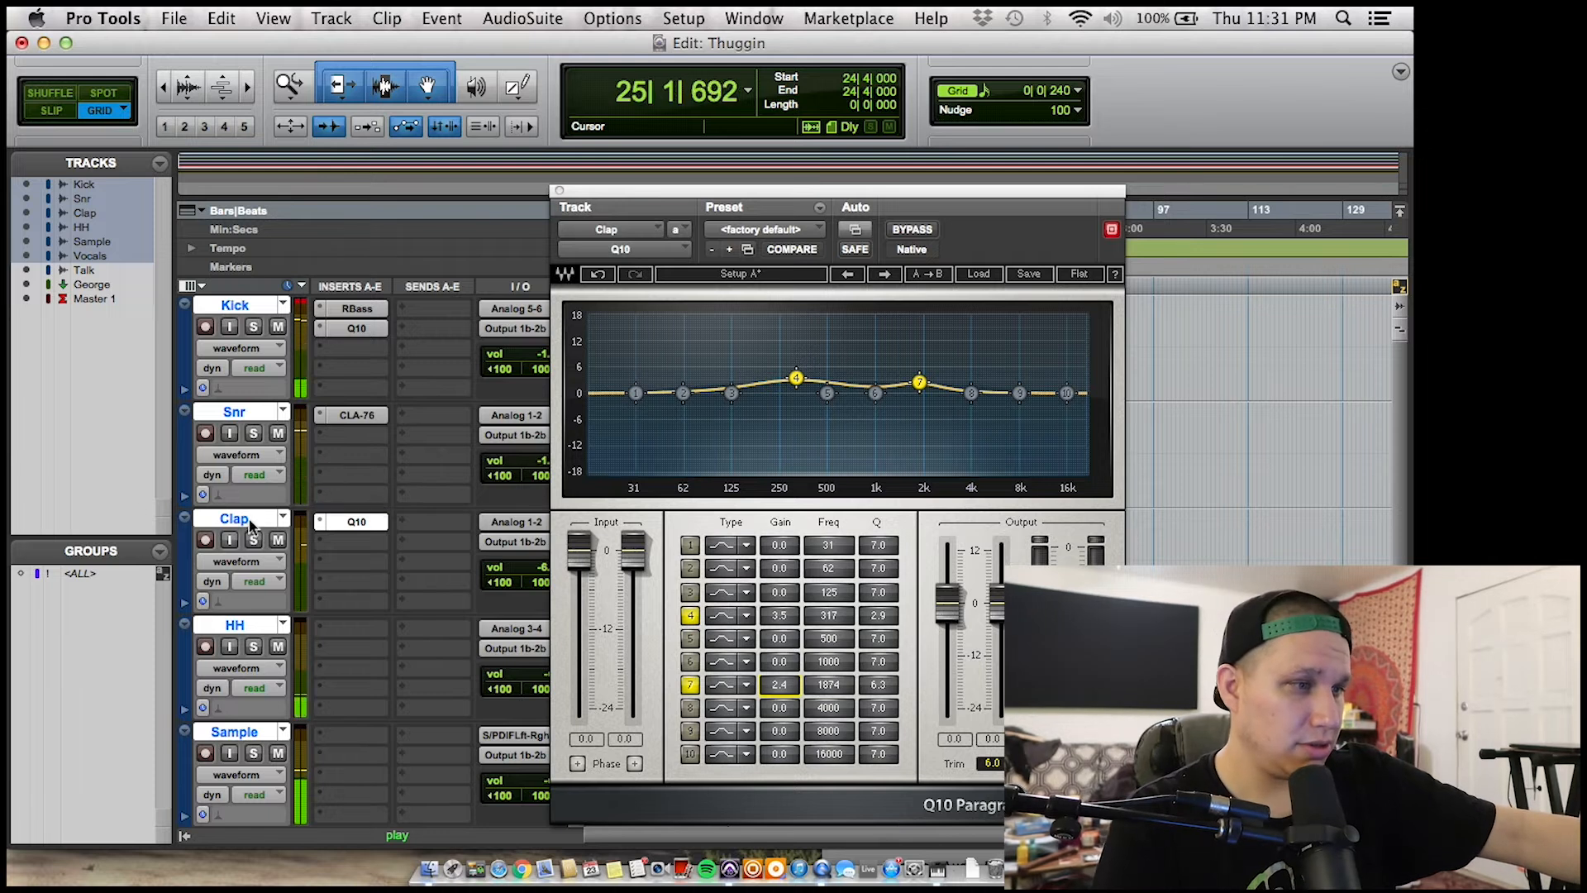
scroll(256, 702, "down", 5)
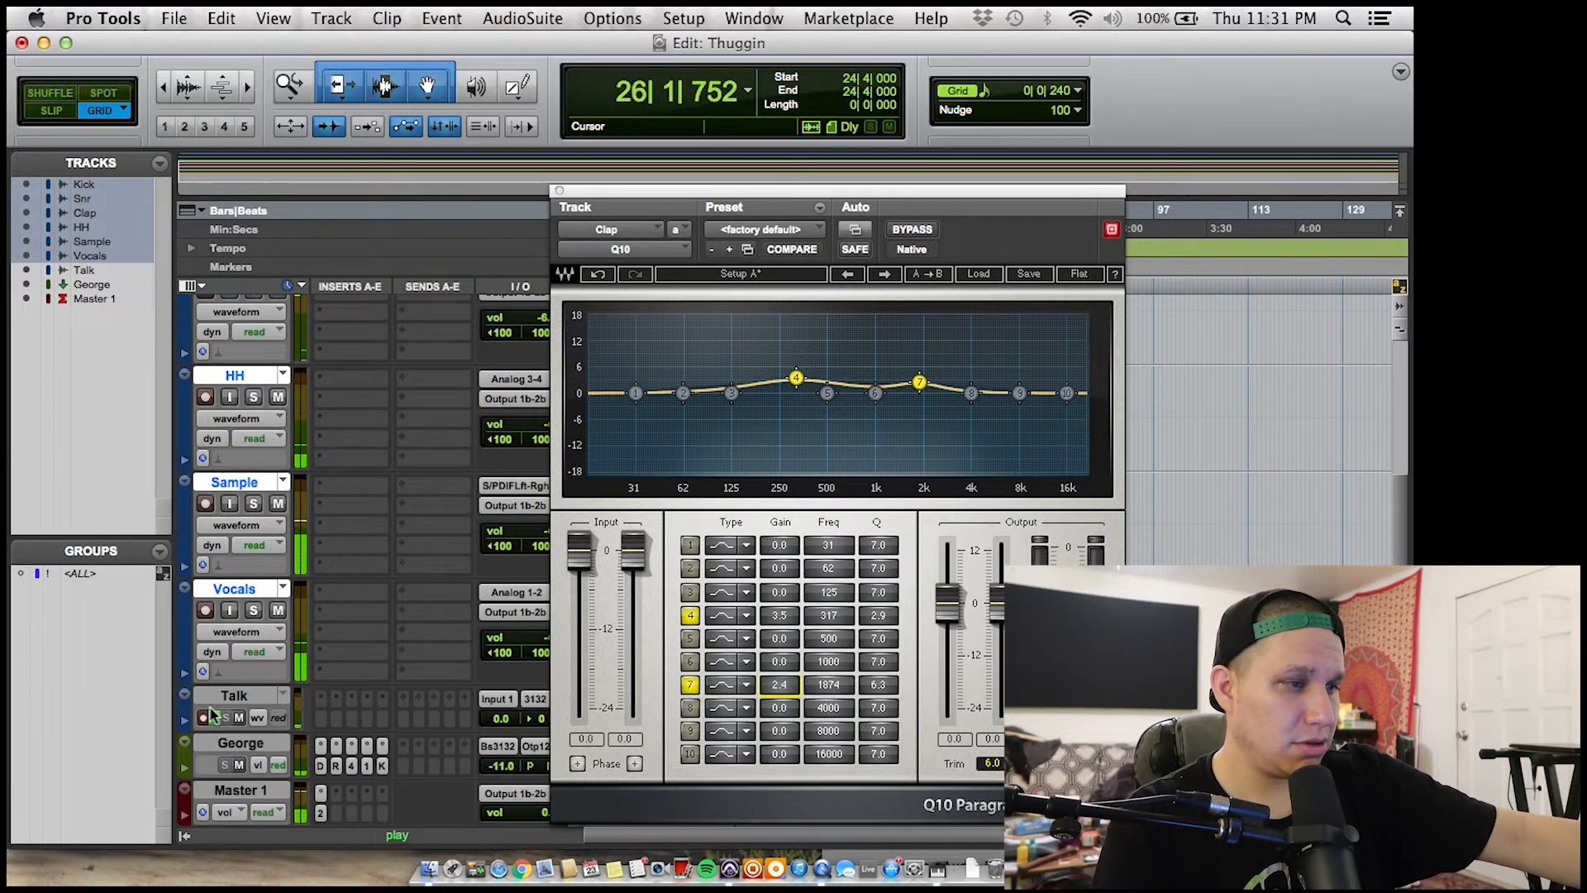
scroll(217, 721, "up", 4)
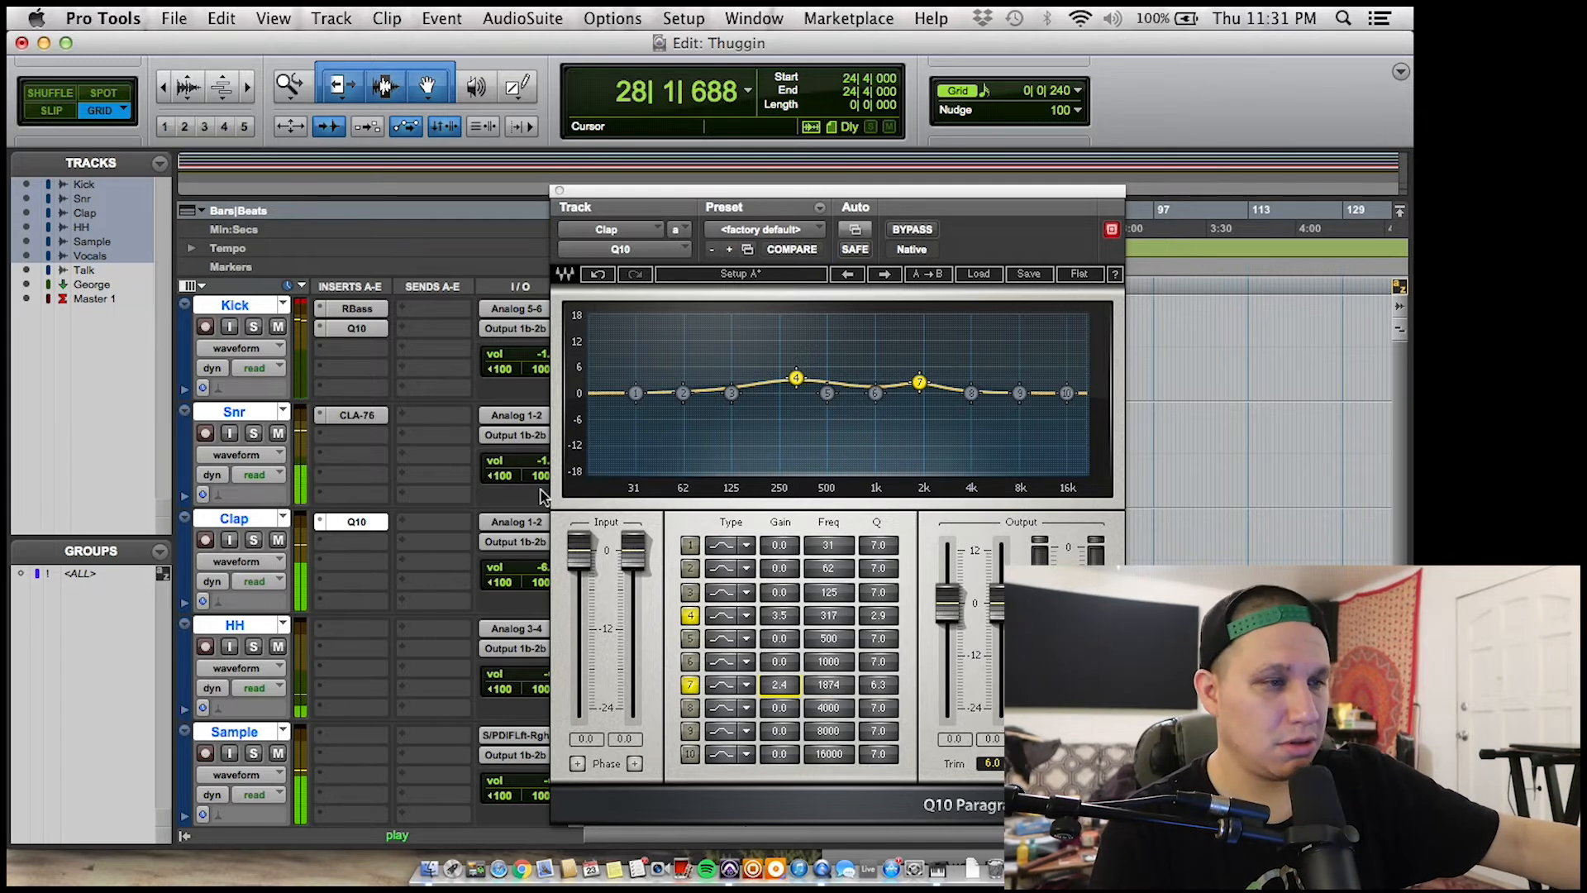
- Fine-tune the Clap track's volume to about -6.4 and raise the HH track's volume to about +0.7
left_click(277, 541)
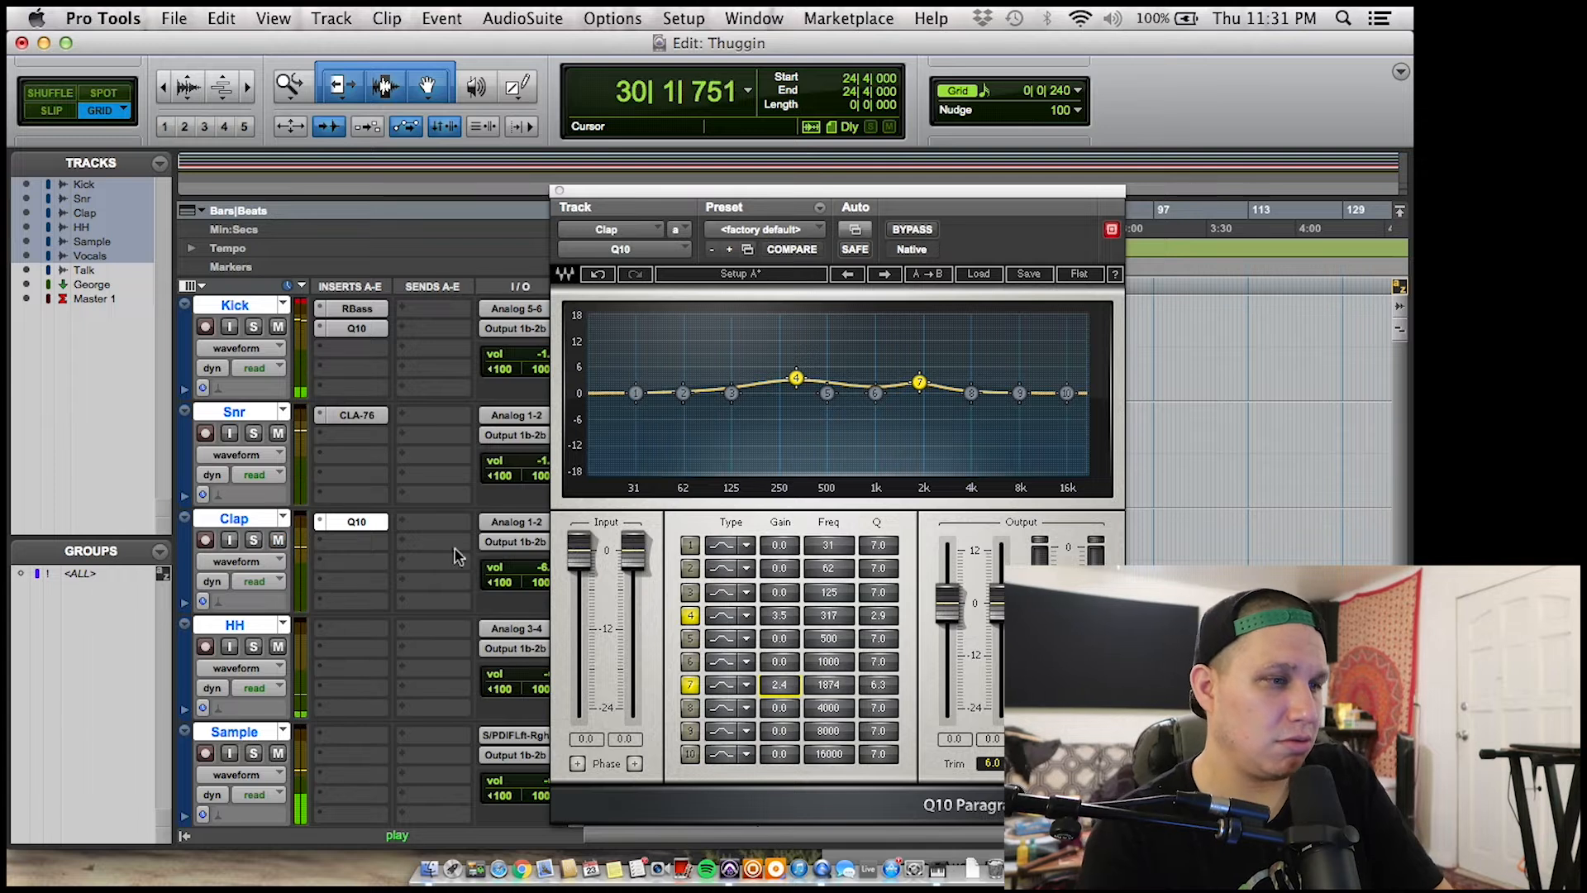
left_click(508, 567)
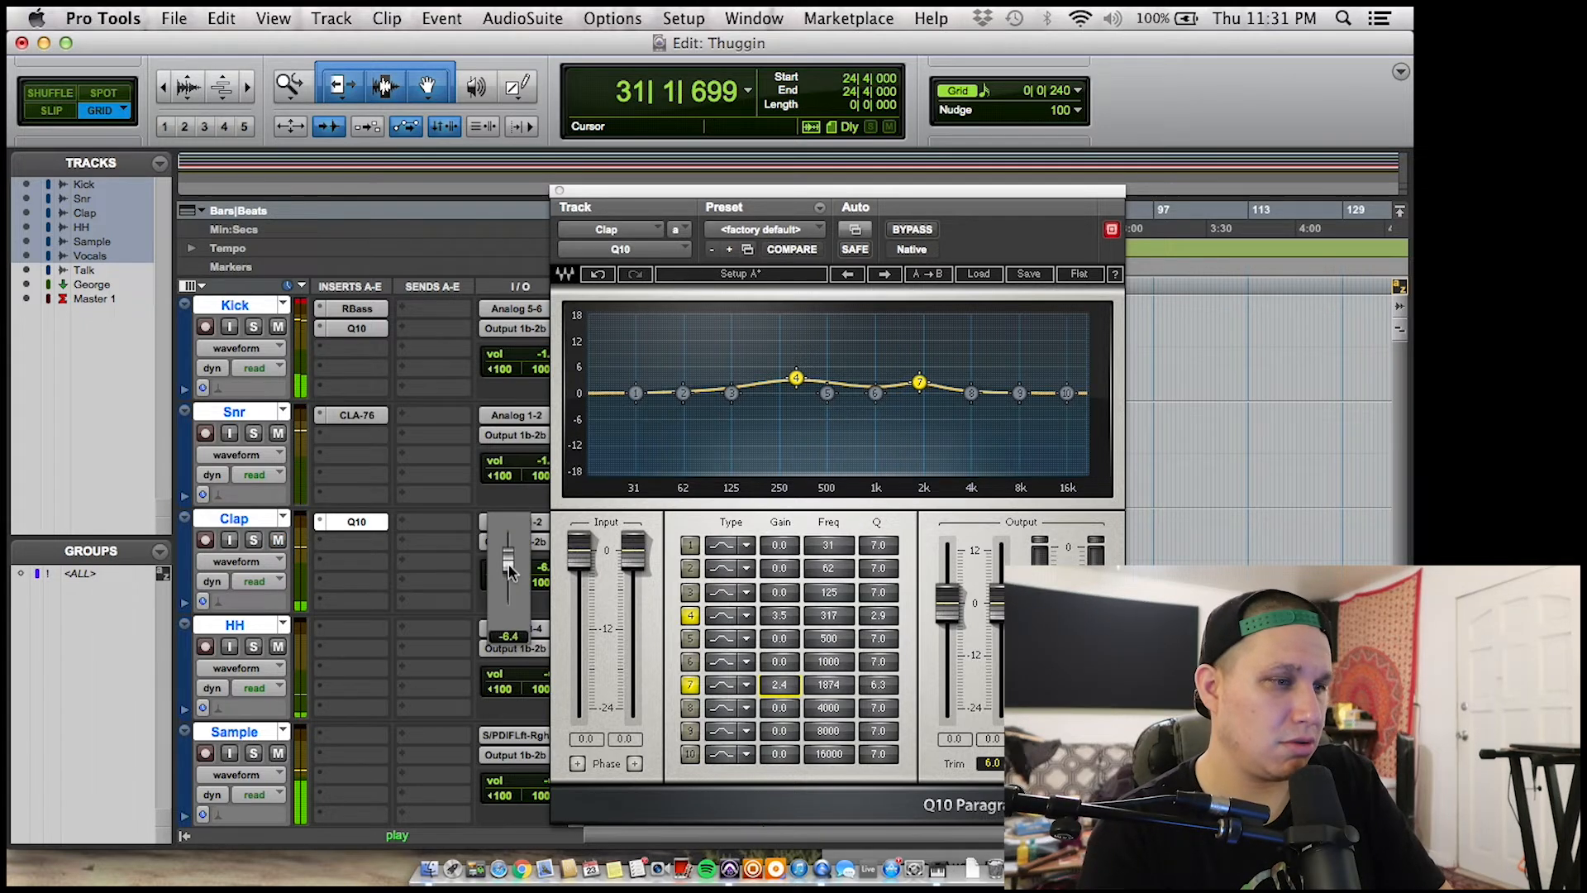
left_click_drag(509, 577, 509, 578)
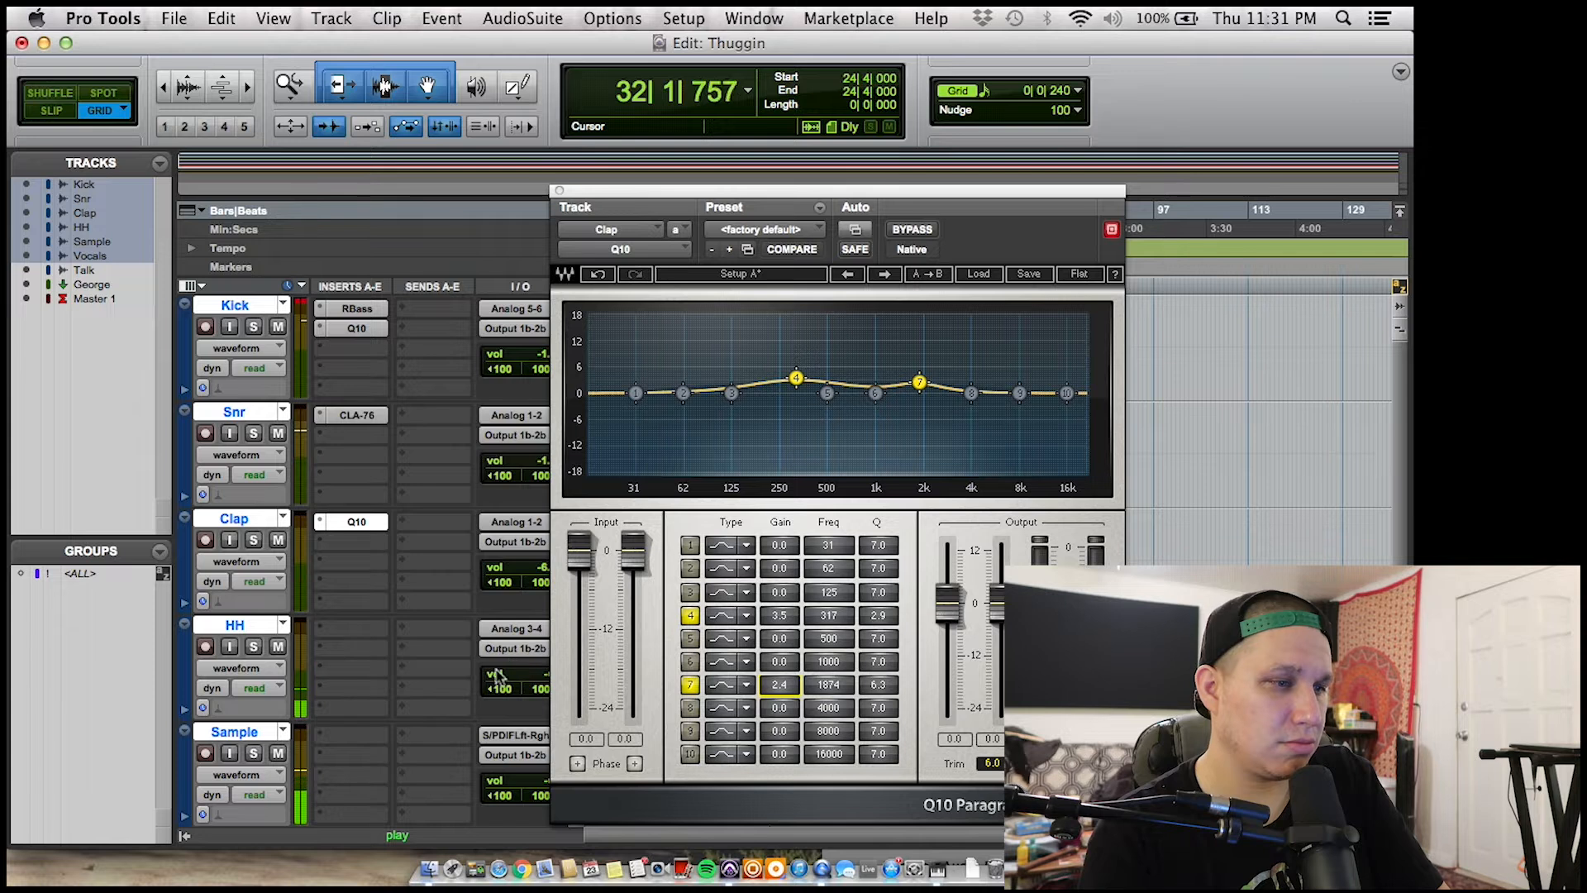
left_click_drag(498, 675, 510, 659)
left_click_drag(492, 141, 492, 142)
left_click_drag(522, 675, 514, 579)
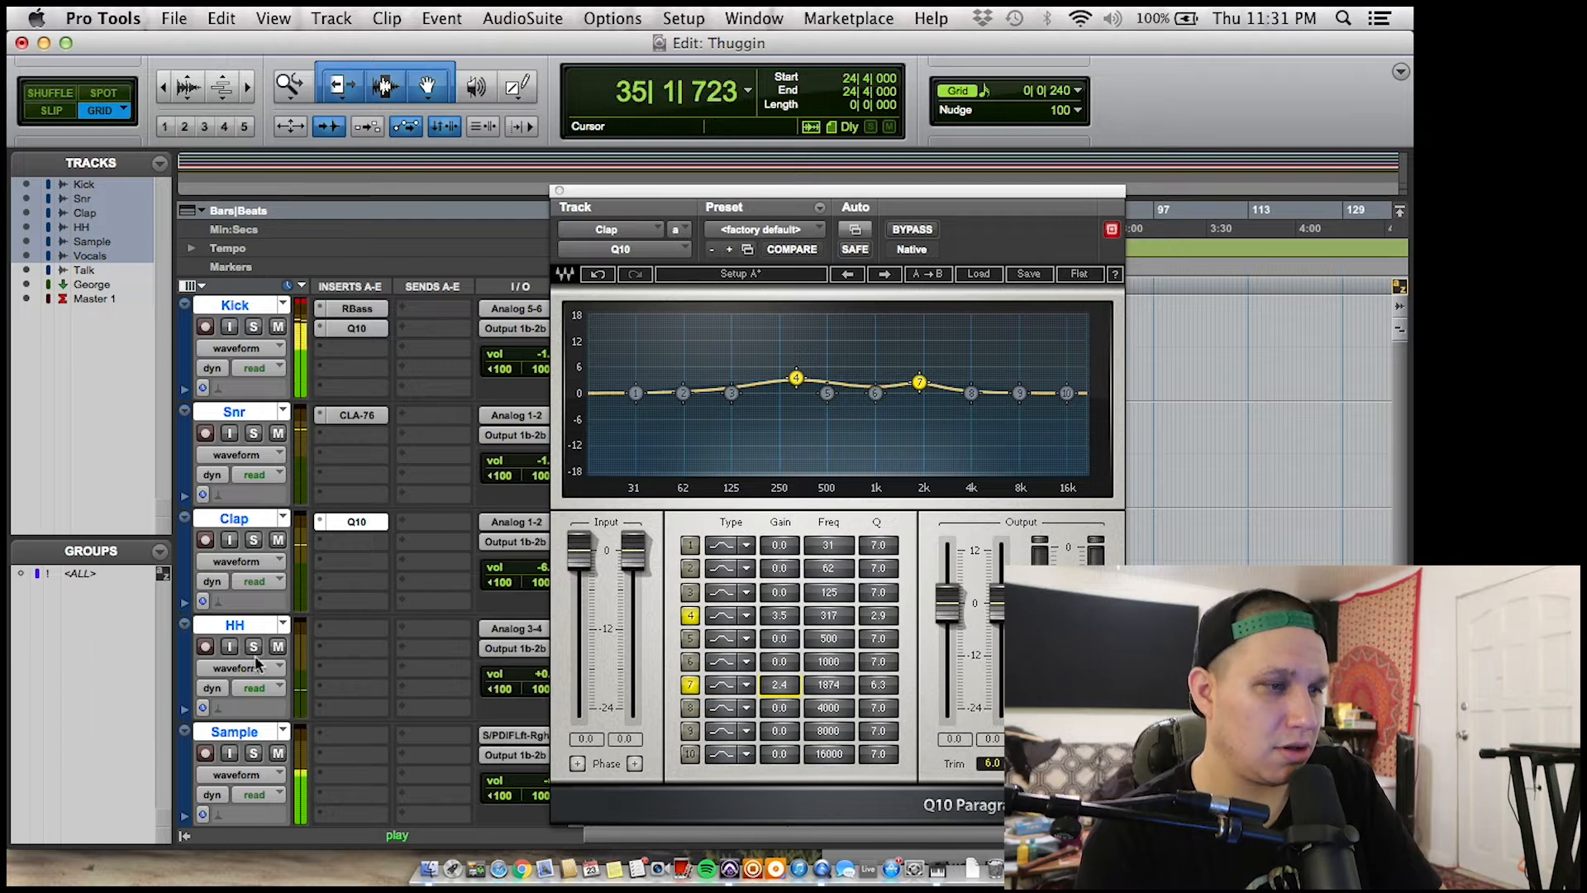
left_click(369, 637)
mouse_move(446, 664)
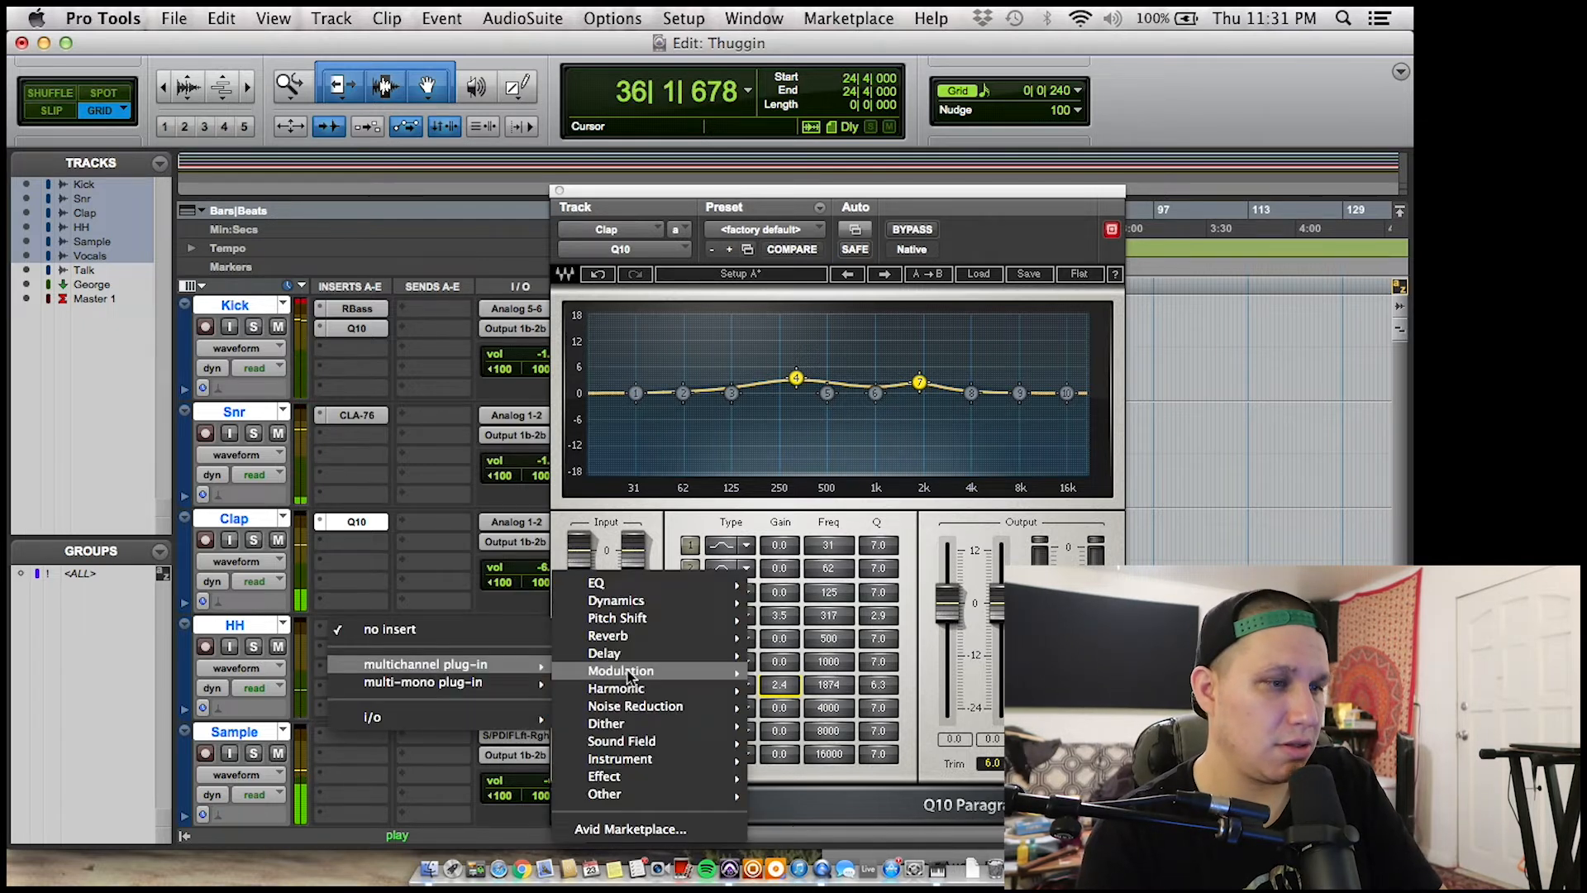
mouse_move(674, 602)
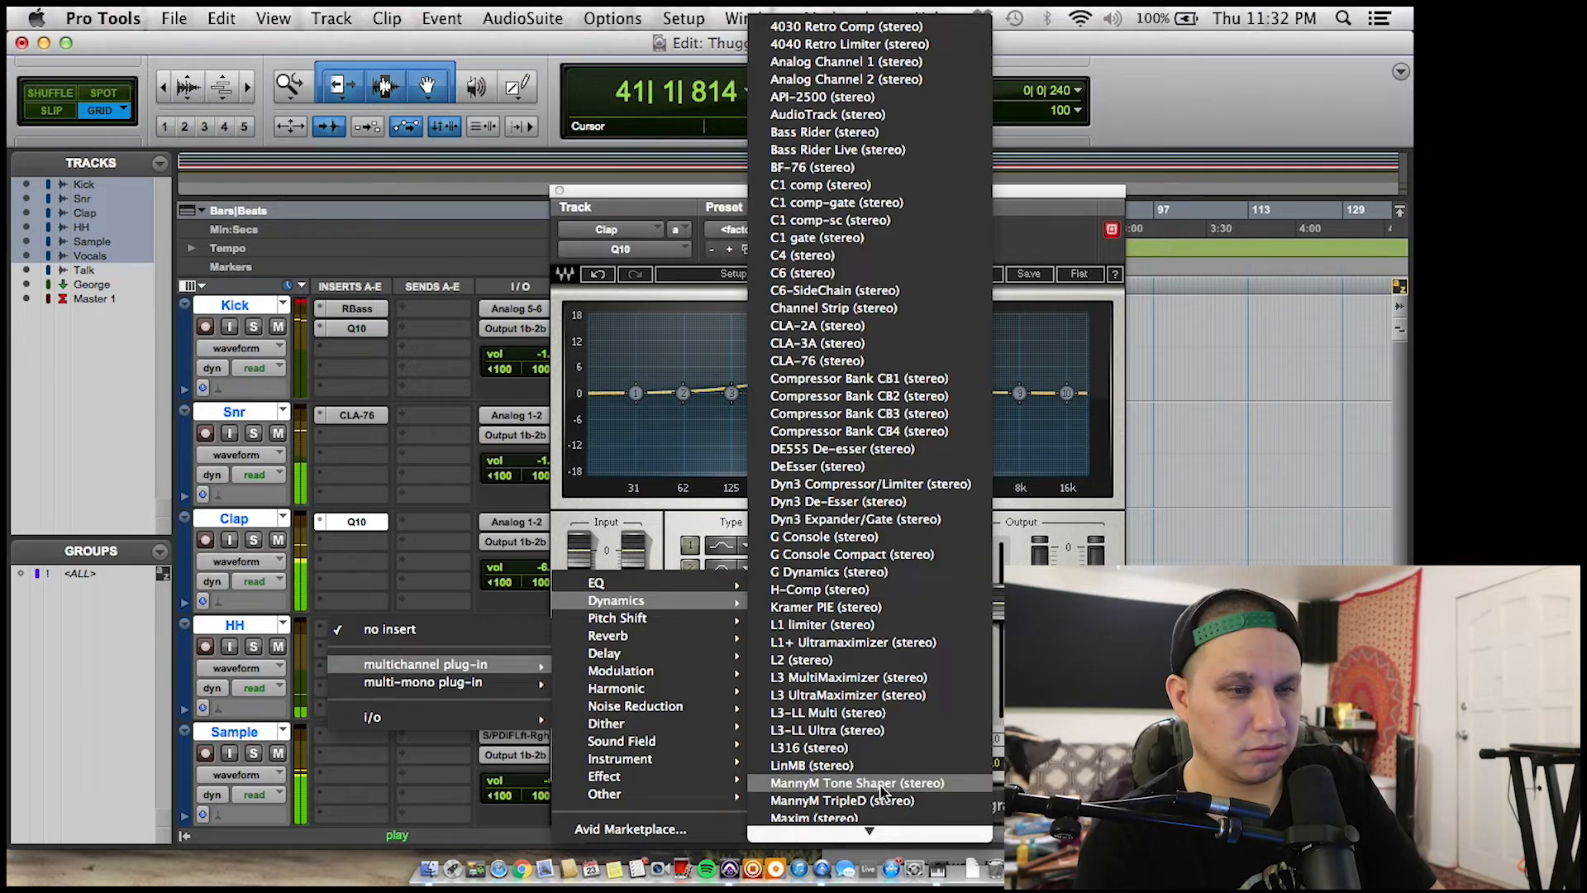
left_click(401, 369)
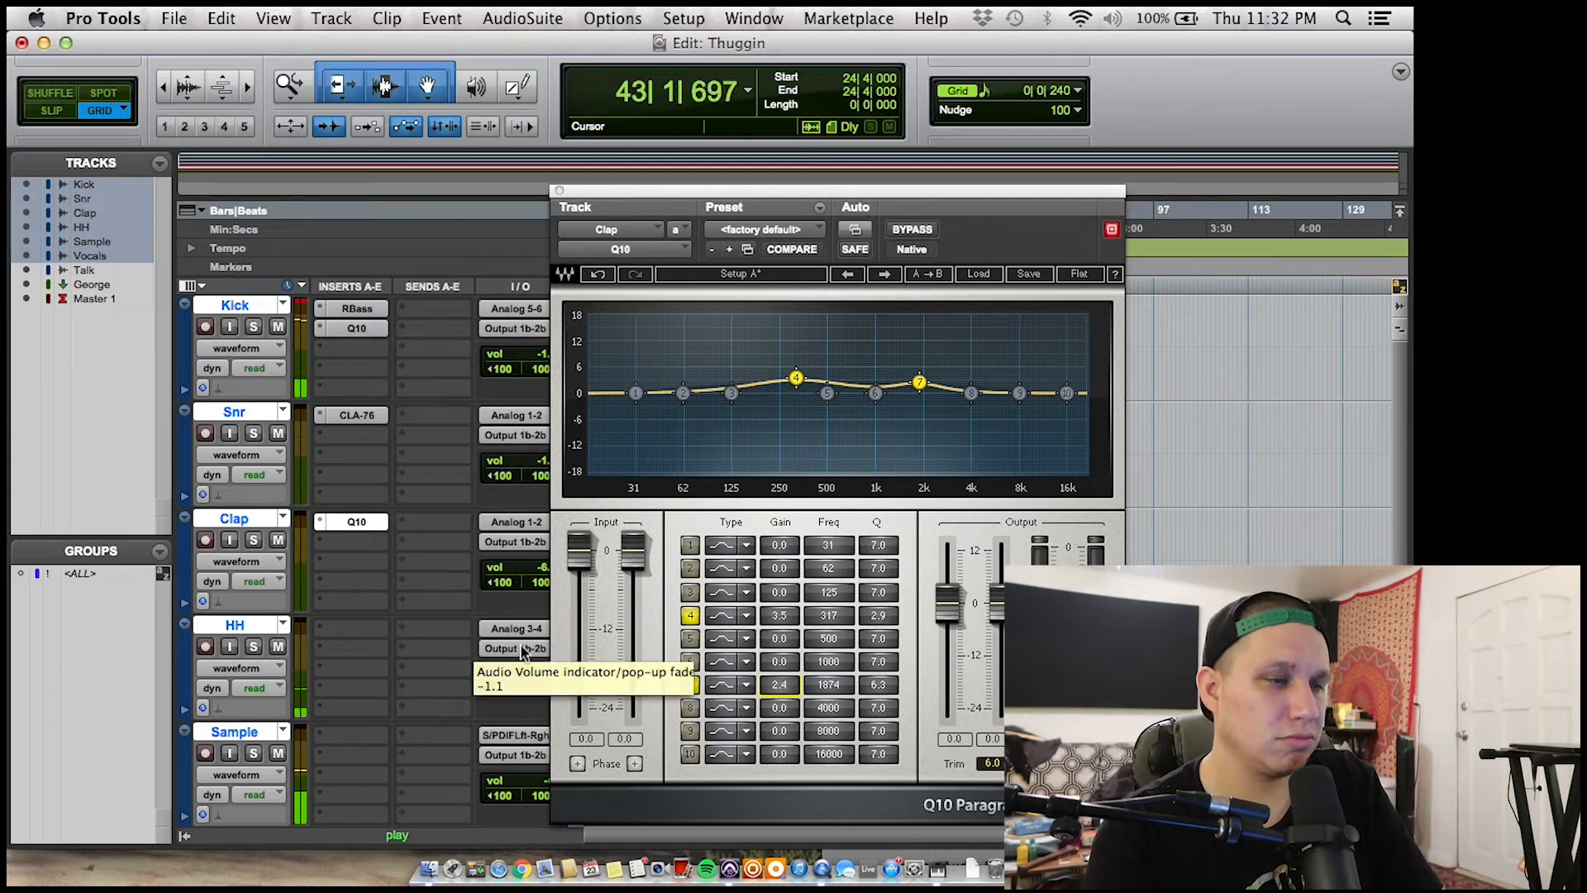
- Insert the stereo RCompressor on the HH track and turn on the Talk track's input monitoring
left_click(355, 629)
mouse_move(495, 663)
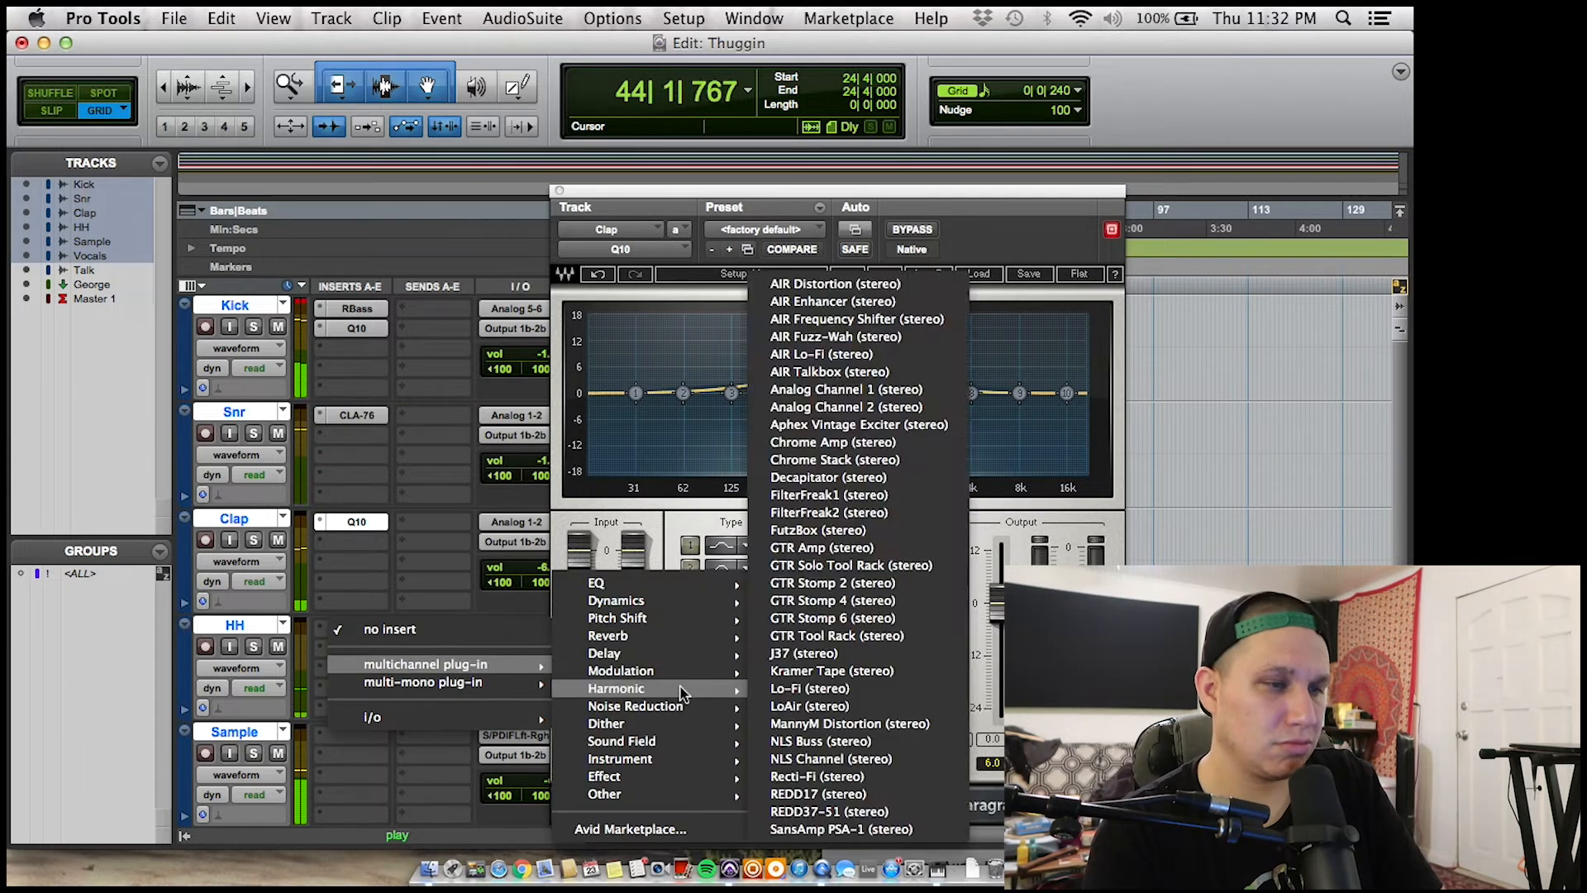
mouse_move(616, 600)
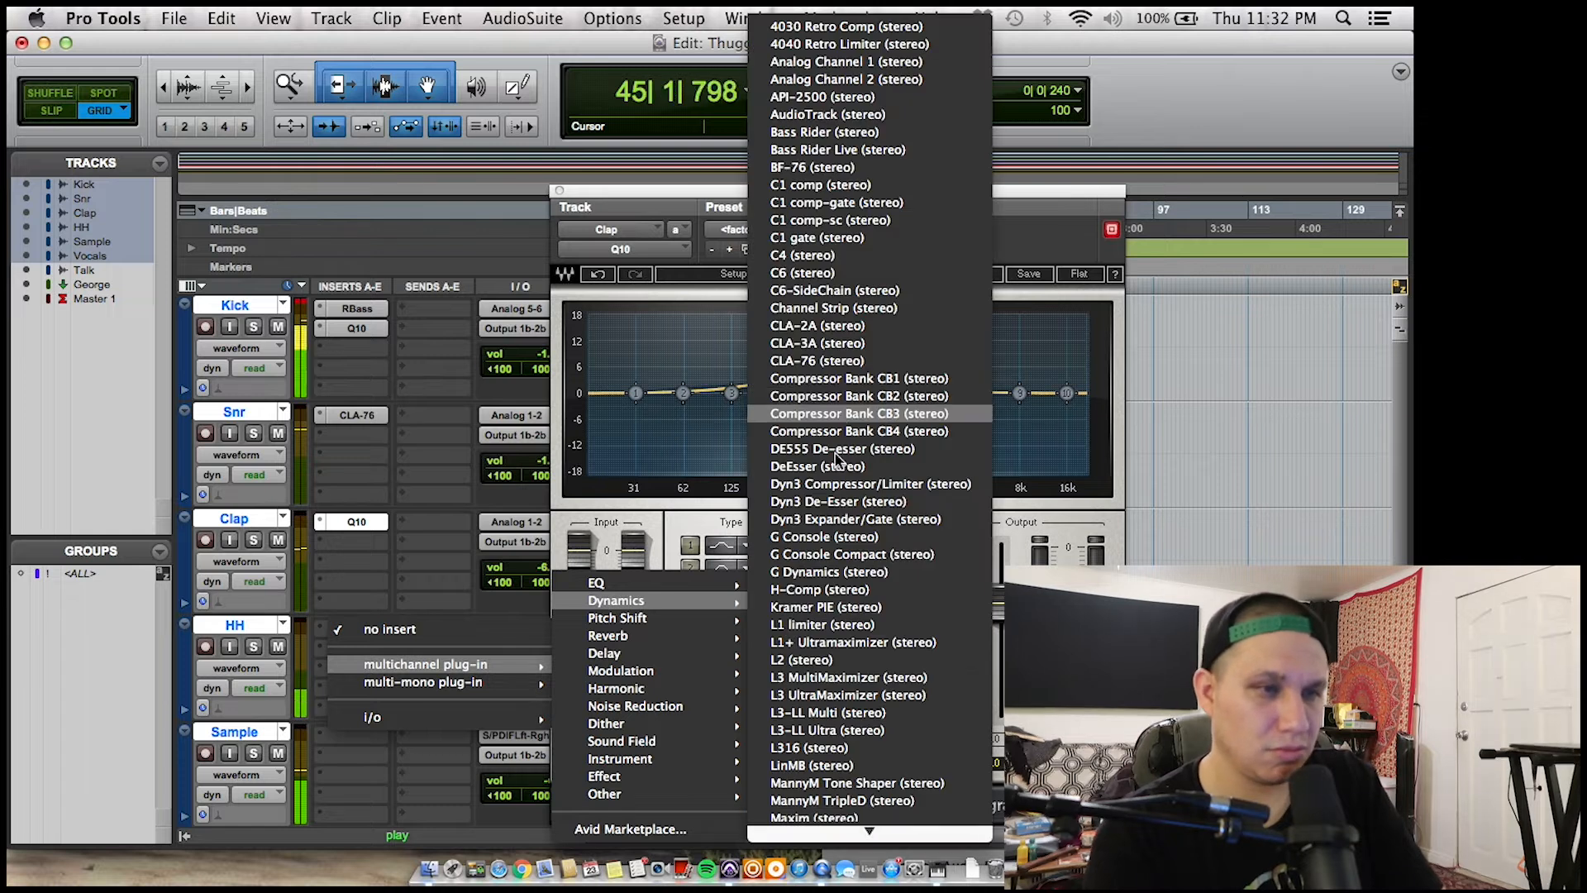
scroll(816, 760, "down", 10)
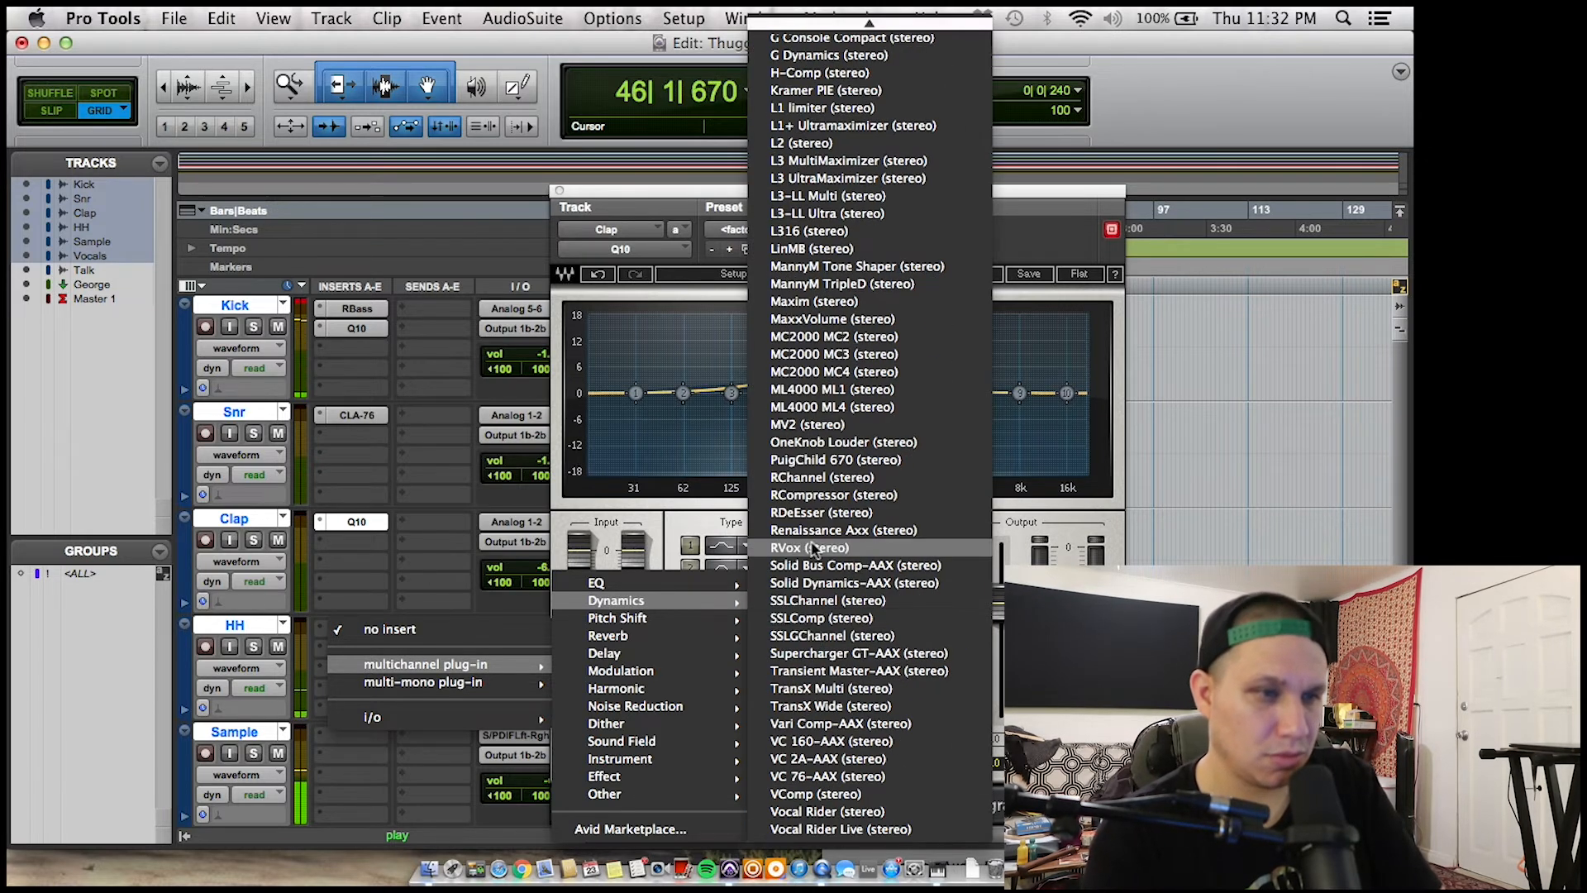
left_click(814, 494)
scroll(309, 682, "down", 5)
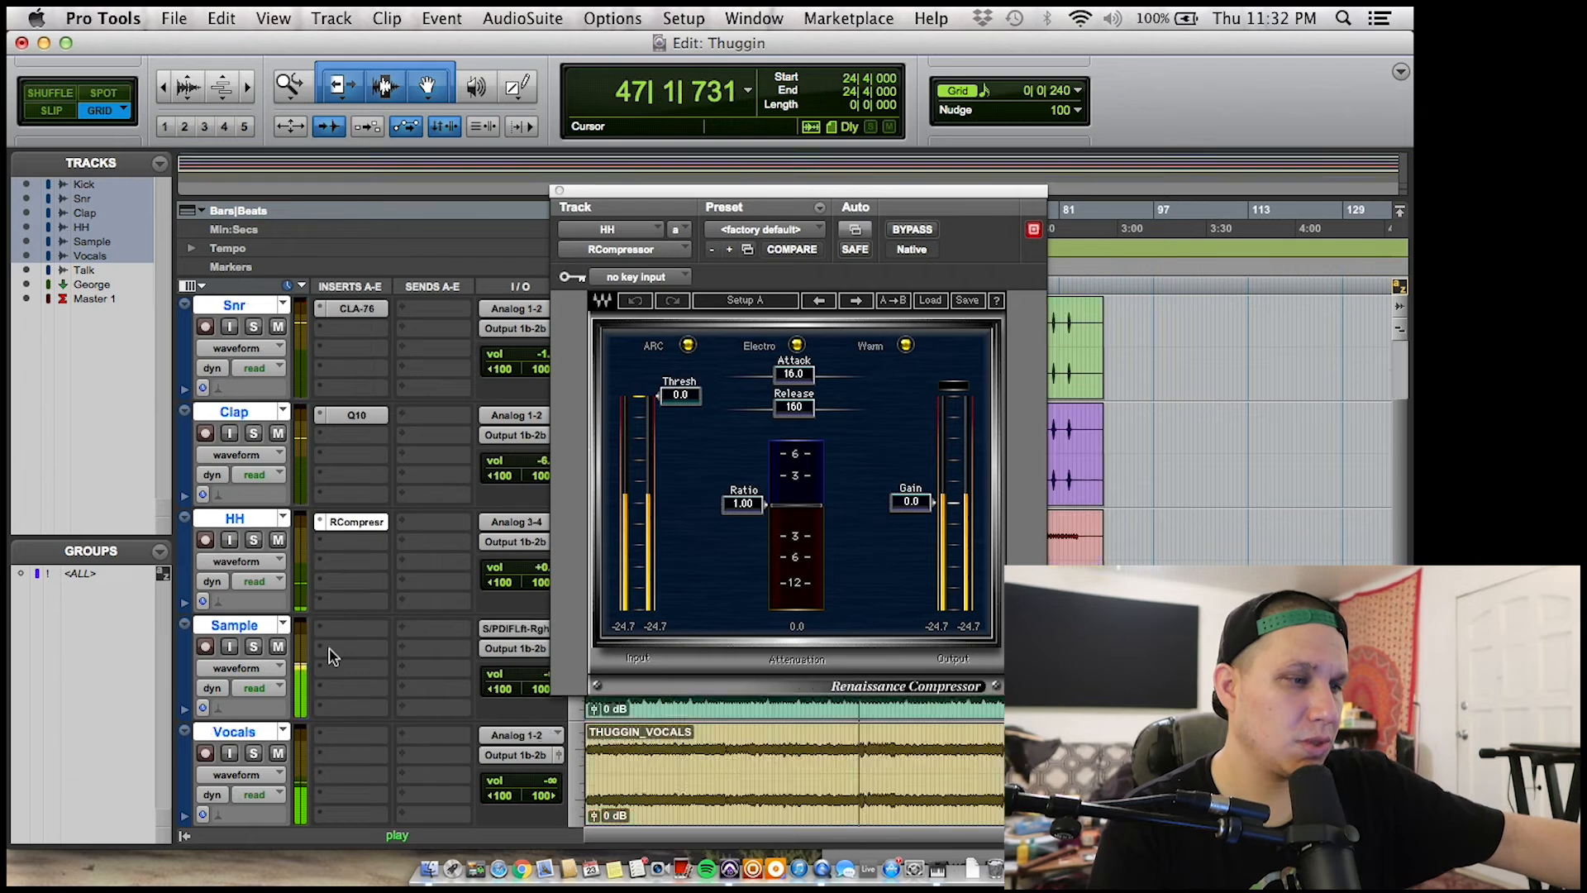
left_click(215, 718)
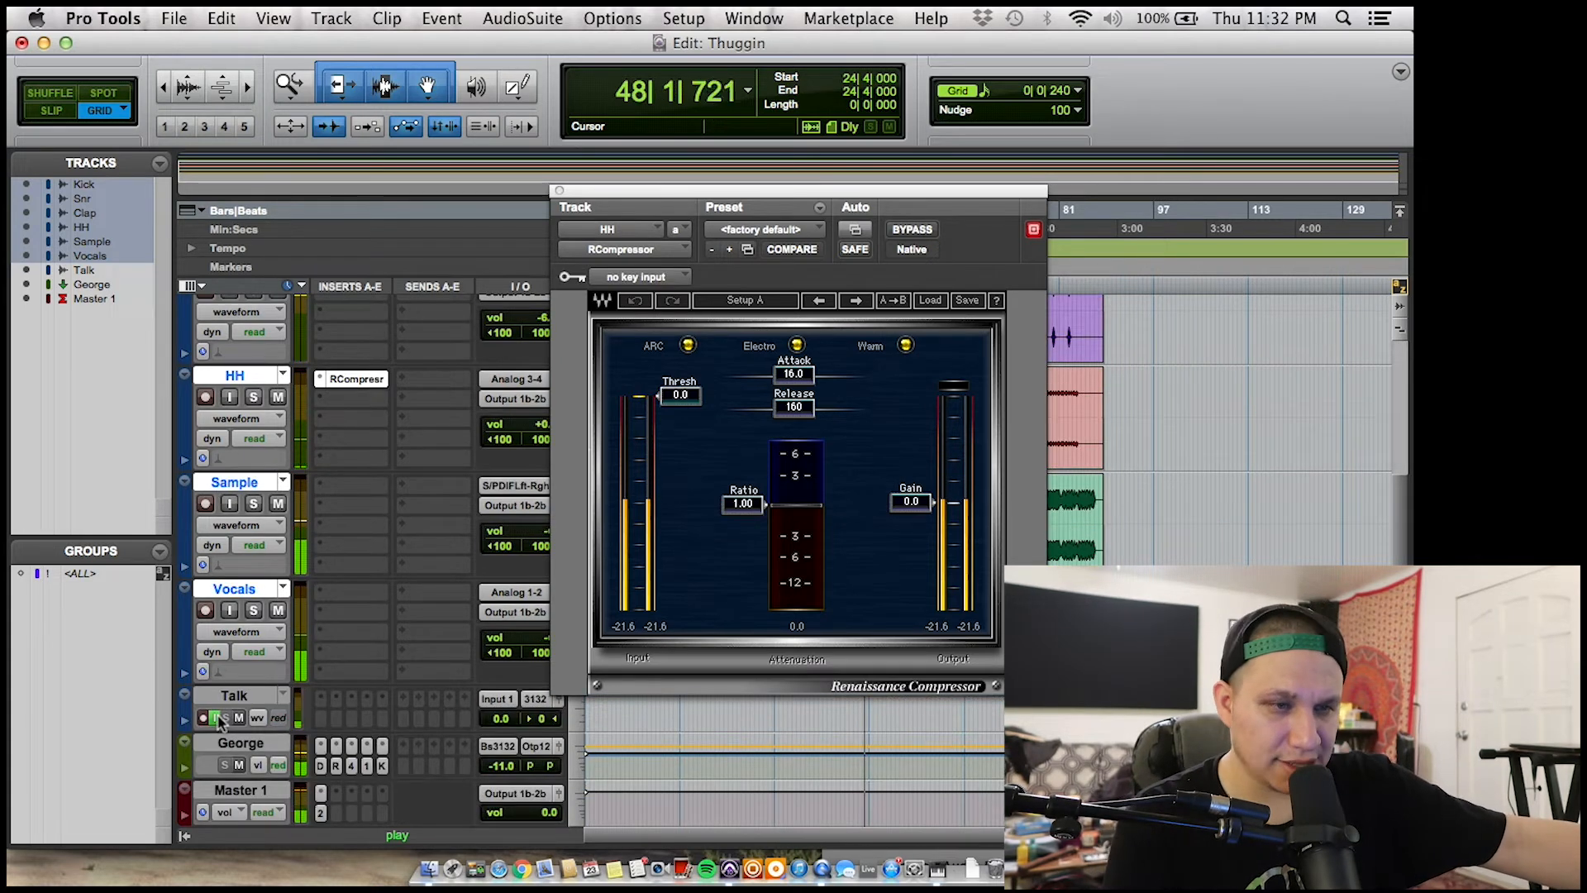
- Set the HH compressor's ratio to 3.35 and threshold to -29.6, and restart playback
scroll(438, 547, "up", 5)
left_click_drag(742, 504, 742, 538)
left_click_drag(679, 395, 684, 500)
key("space")
key("space")
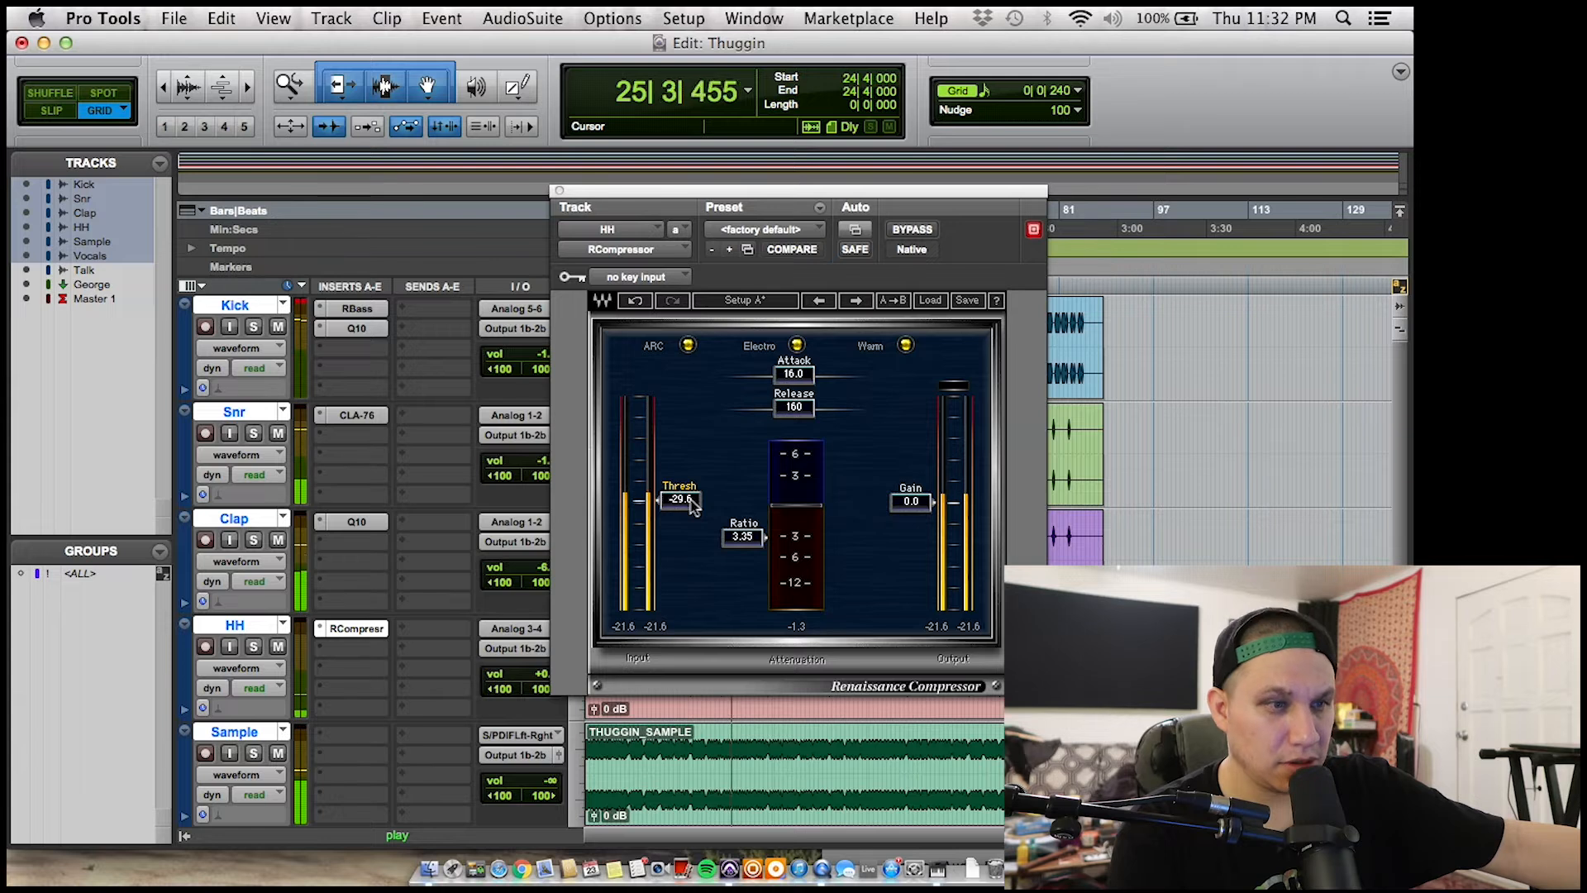
- Move the playback start to 18|2|000, replay from there, and switch off the Talk track's input monitoring
left_click(690, 738)
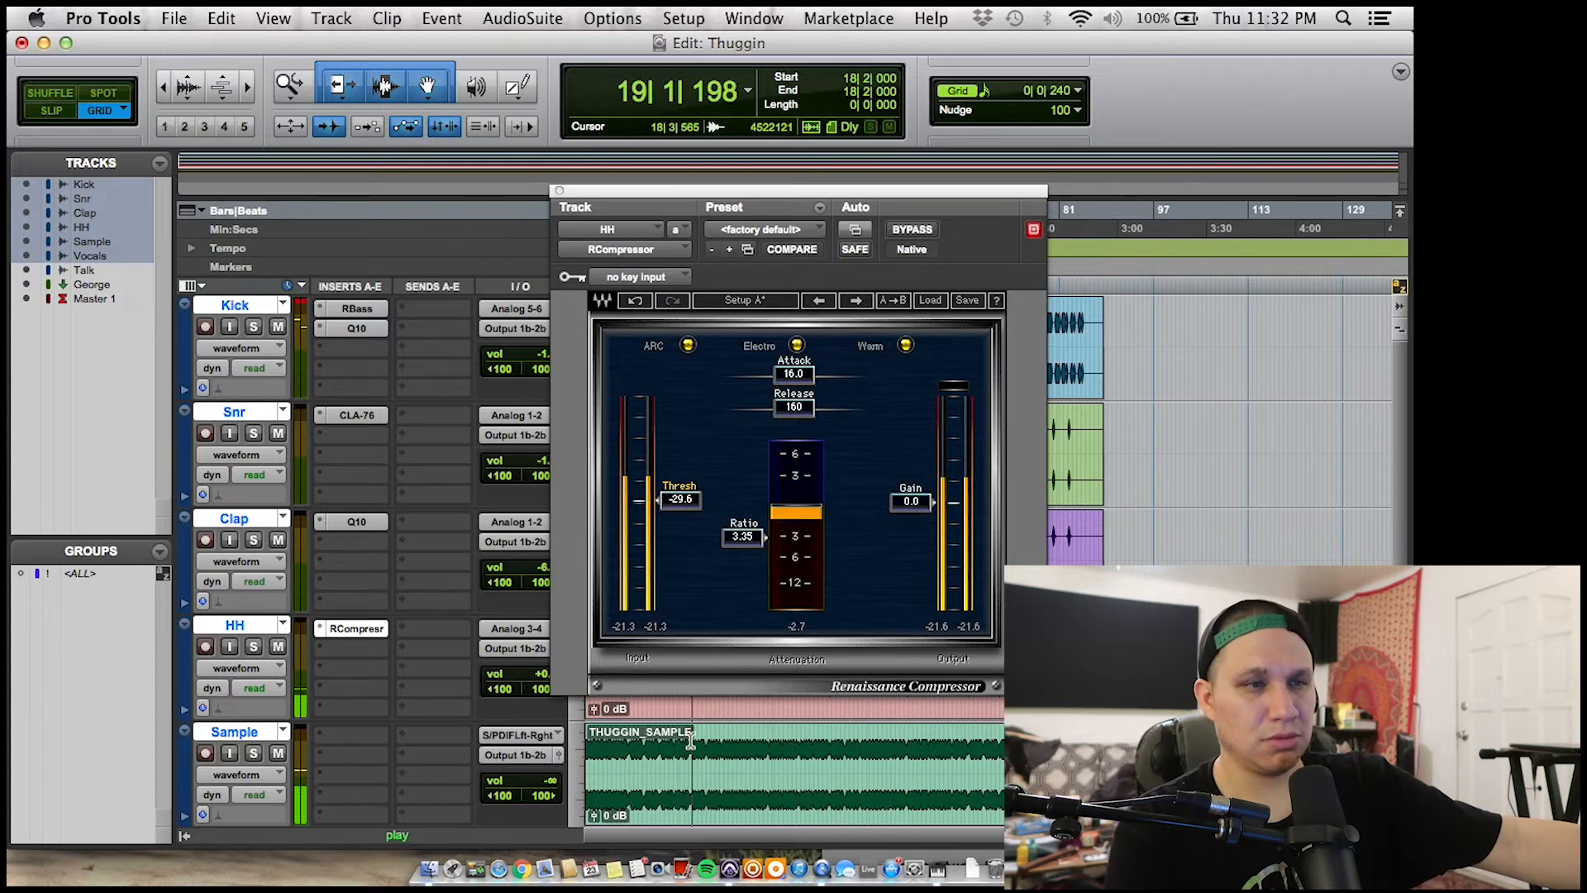
key("space")
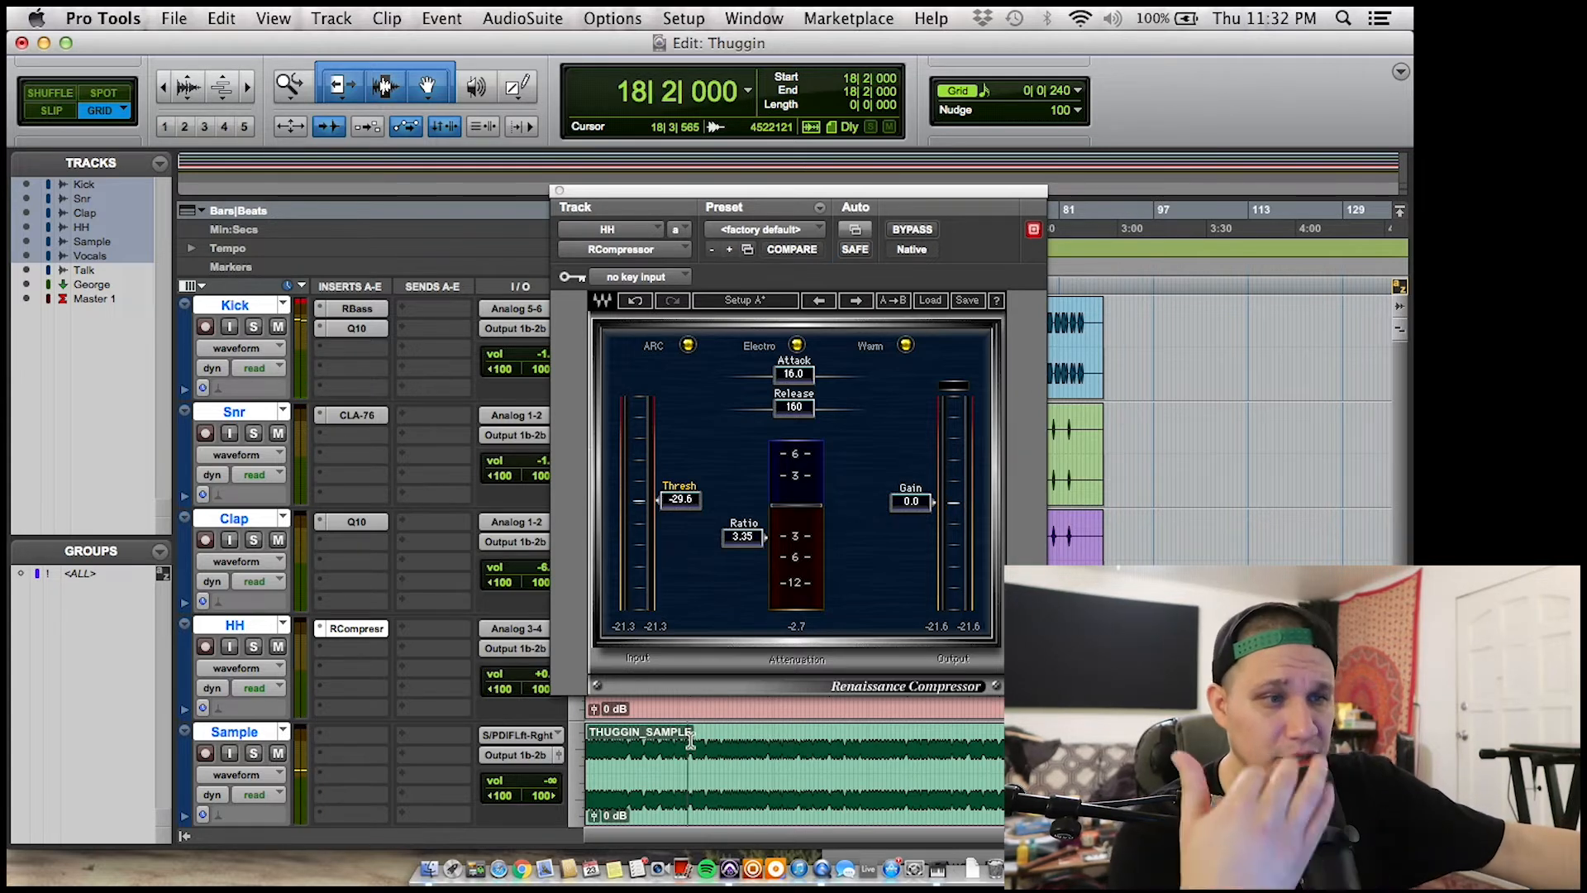
key("space")
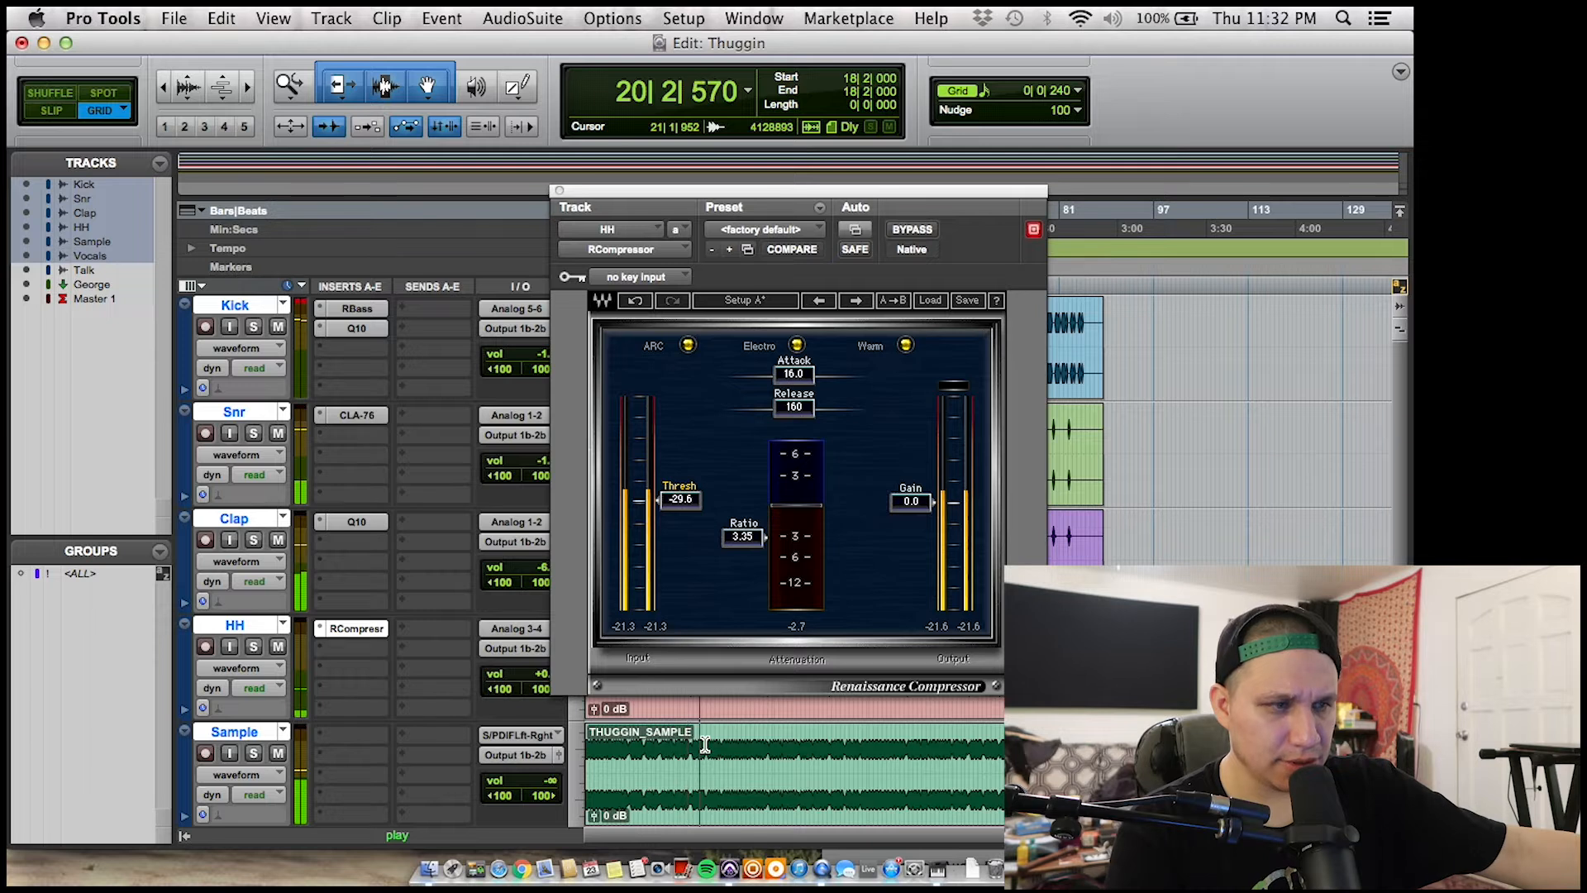
scroll(488, 773, "down", 5)
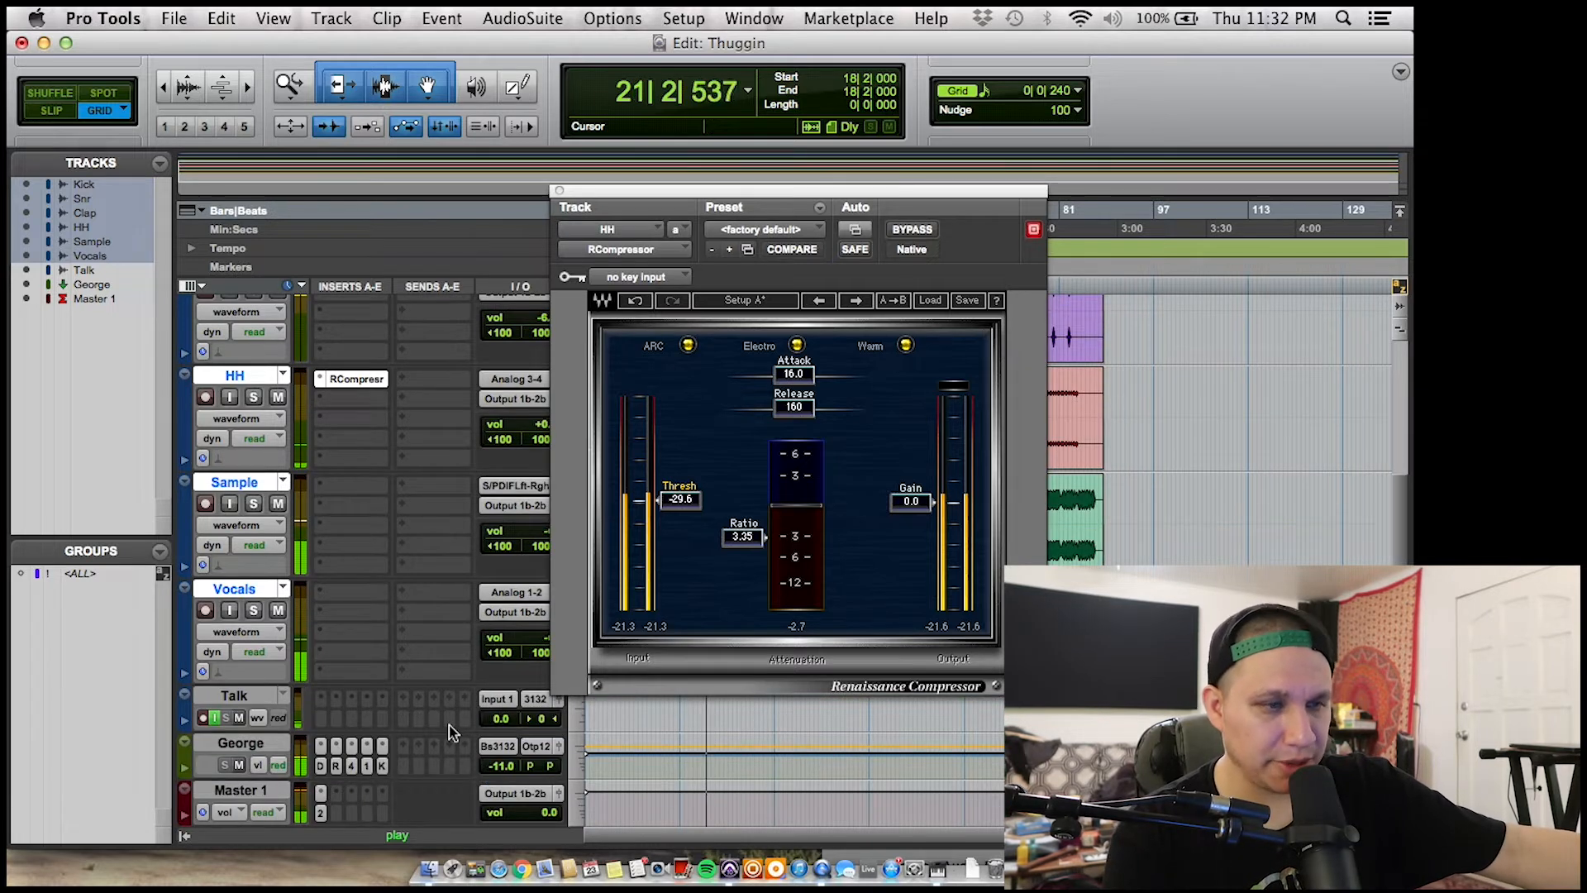
key("space")
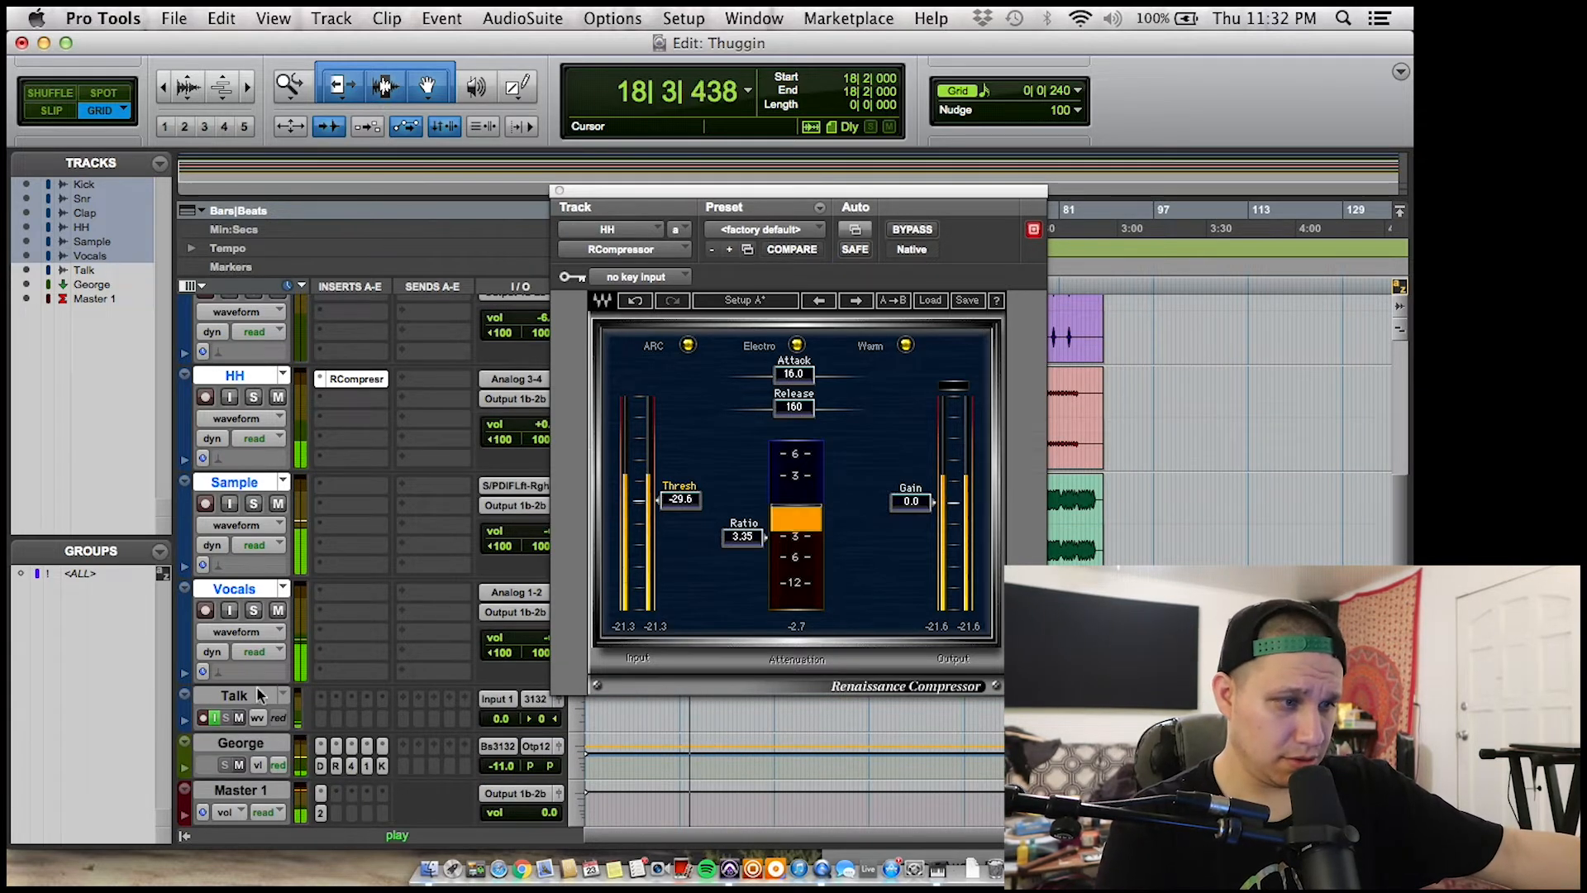
left_click(217, 717)
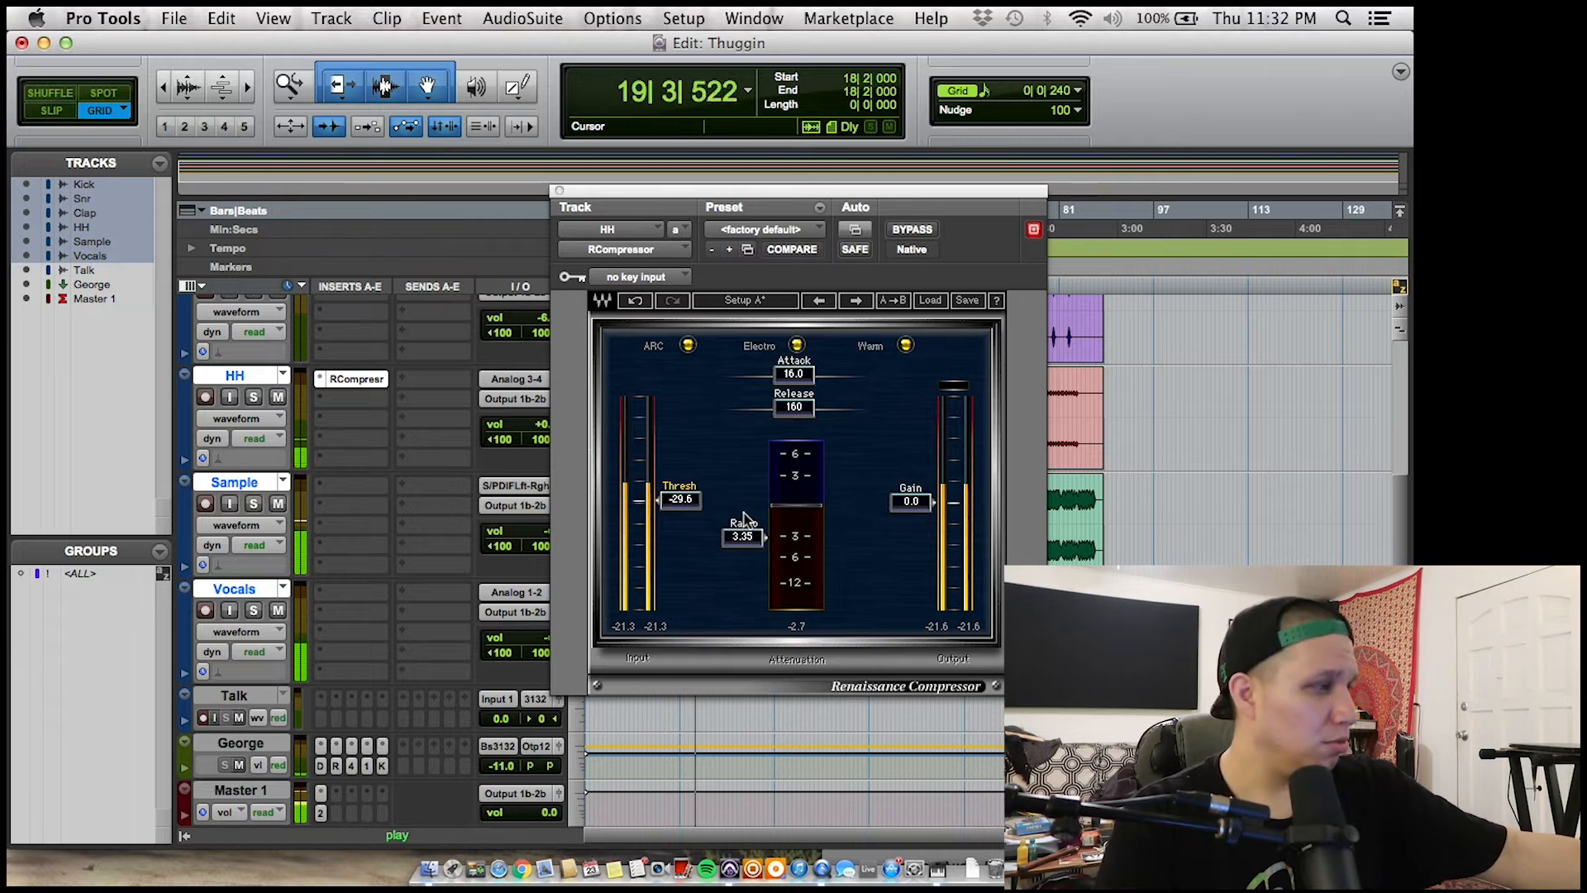
- Set the HH compressor's ratio to 3.65, attack 4.00, release 99.5 and gain 2.3, and stop playback with Talk input monitoring on
left_click_drag(742, 536, 742, 541)
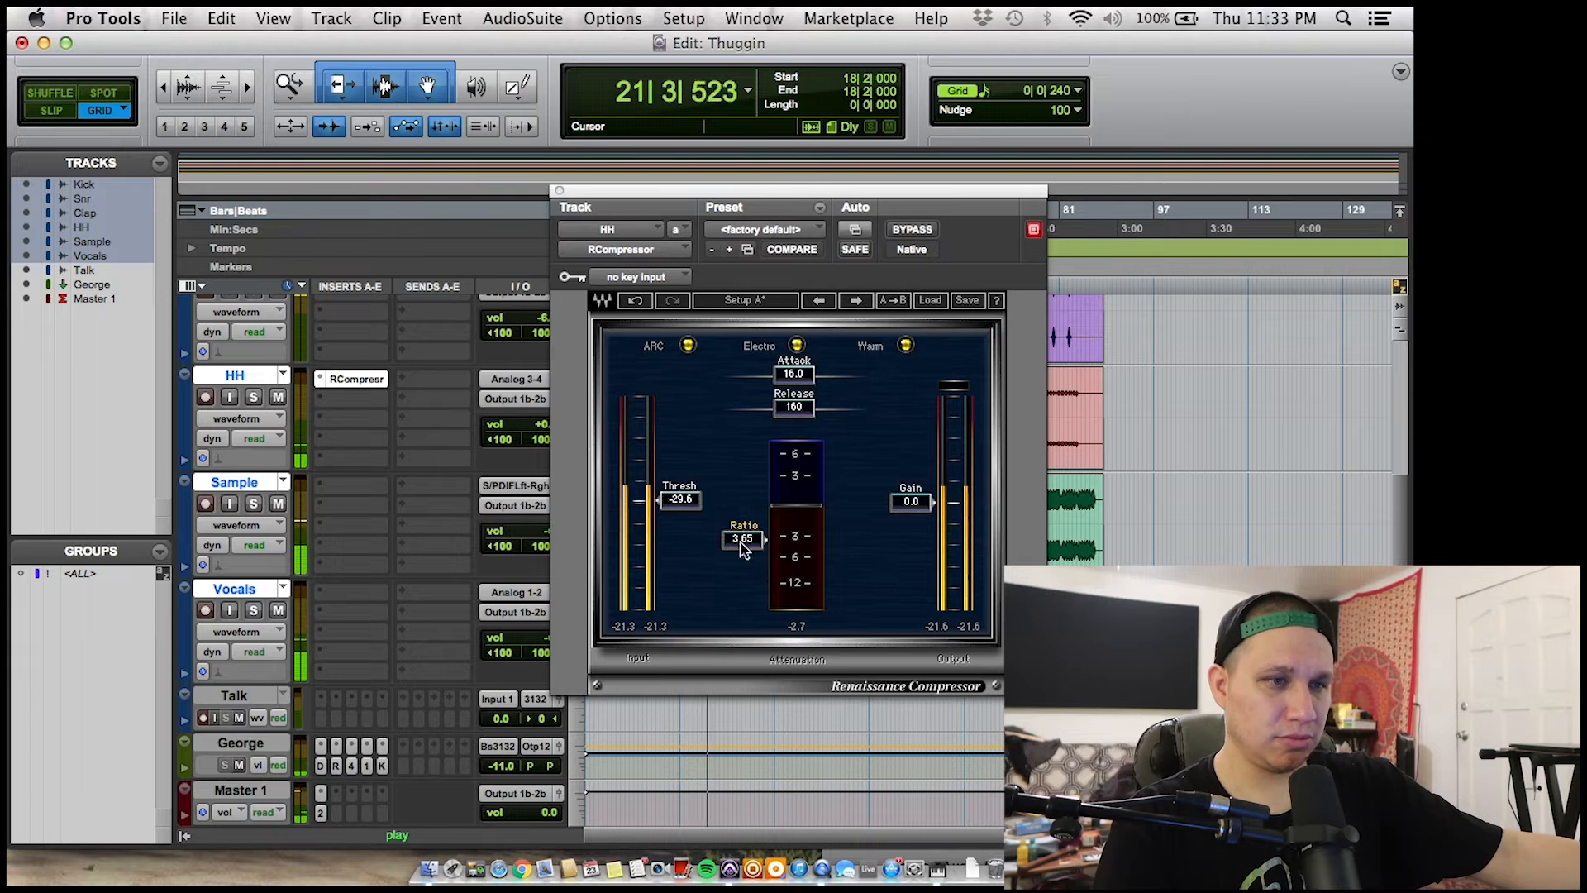
left_click_drag(793, 373, 887, 440)
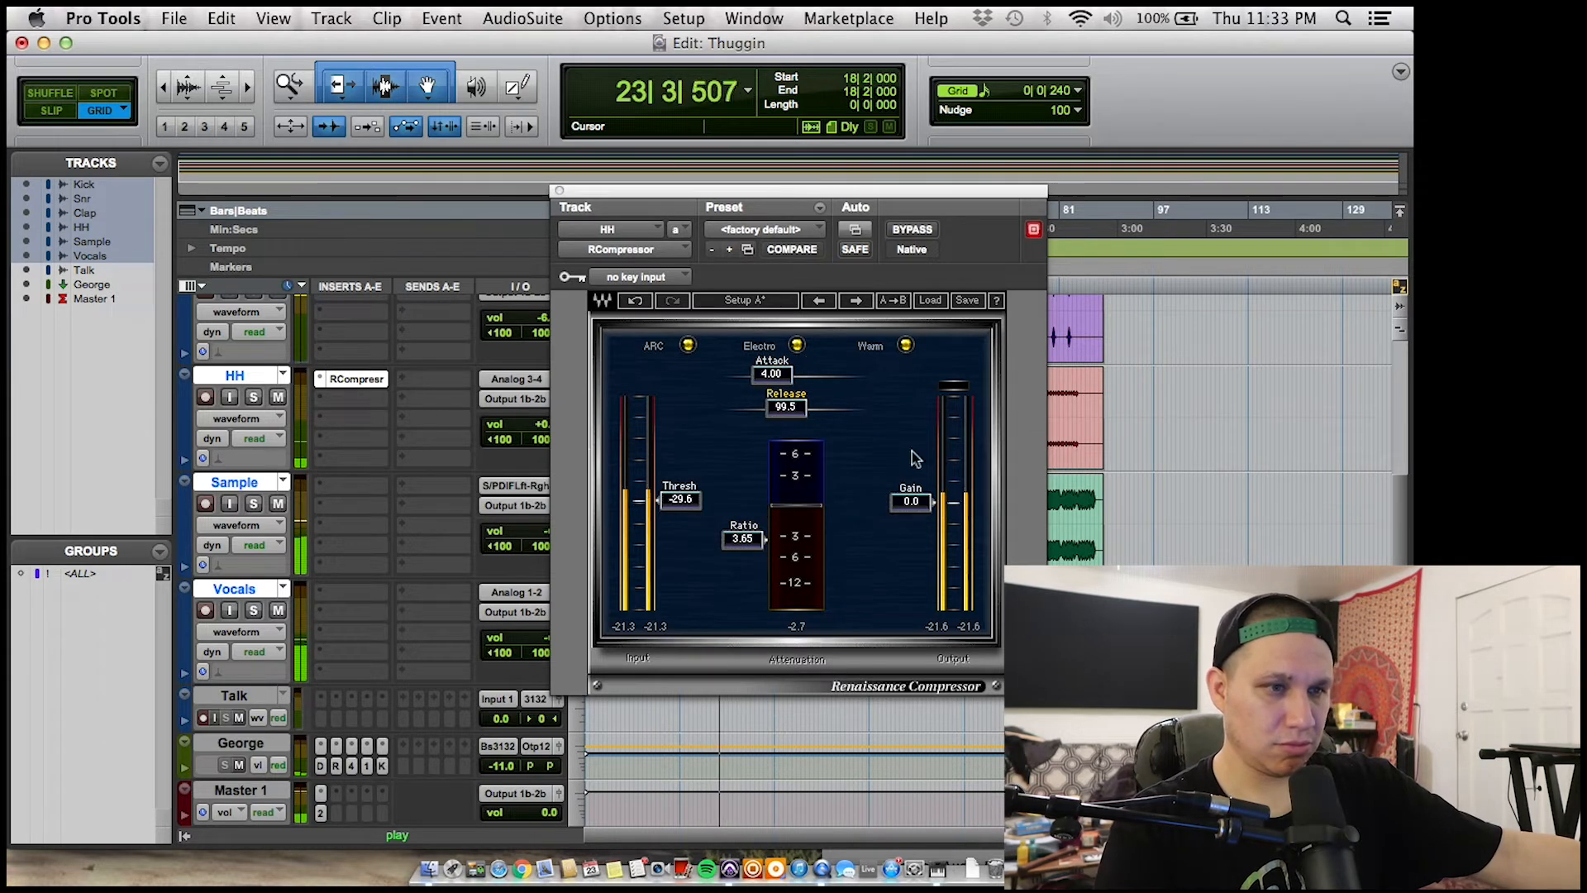
left_click_drag(910, 501, 910, 492)
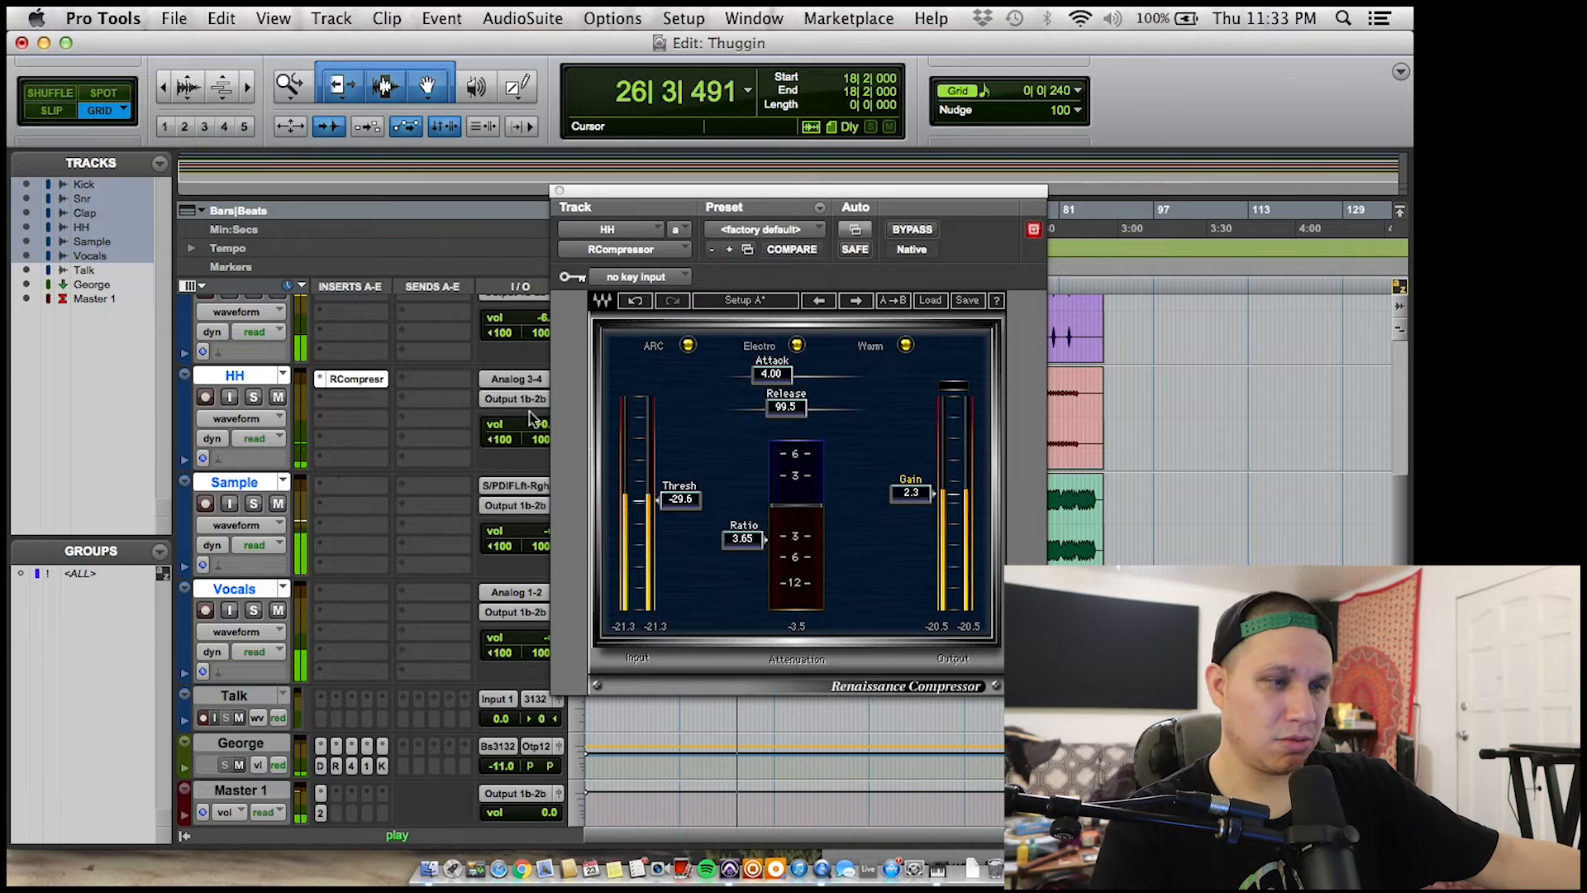
key("space")
left_click(214, 718)
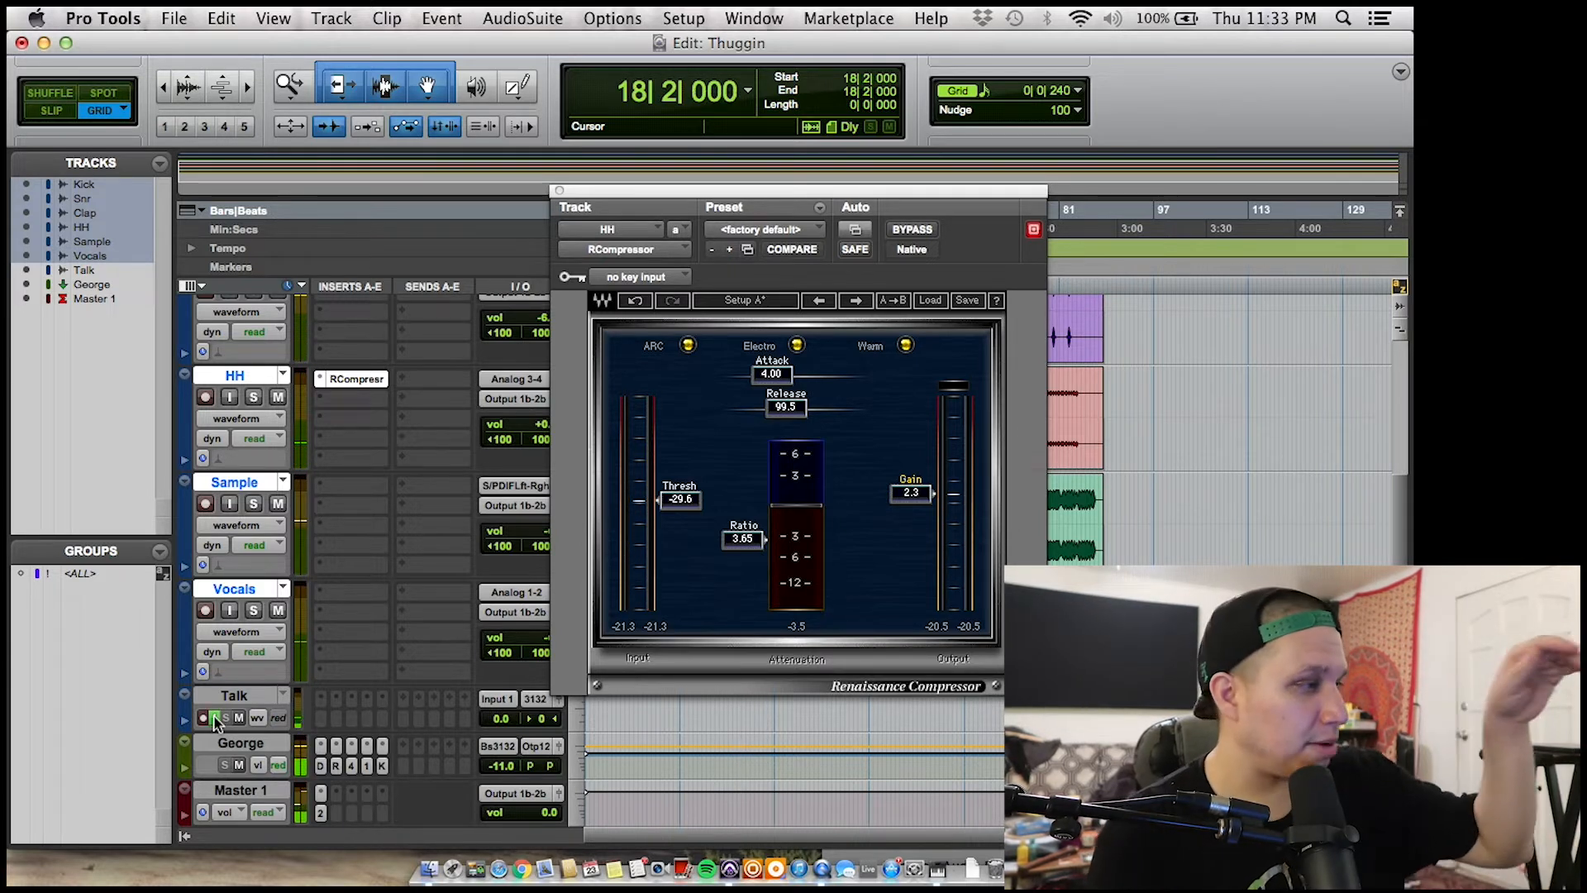
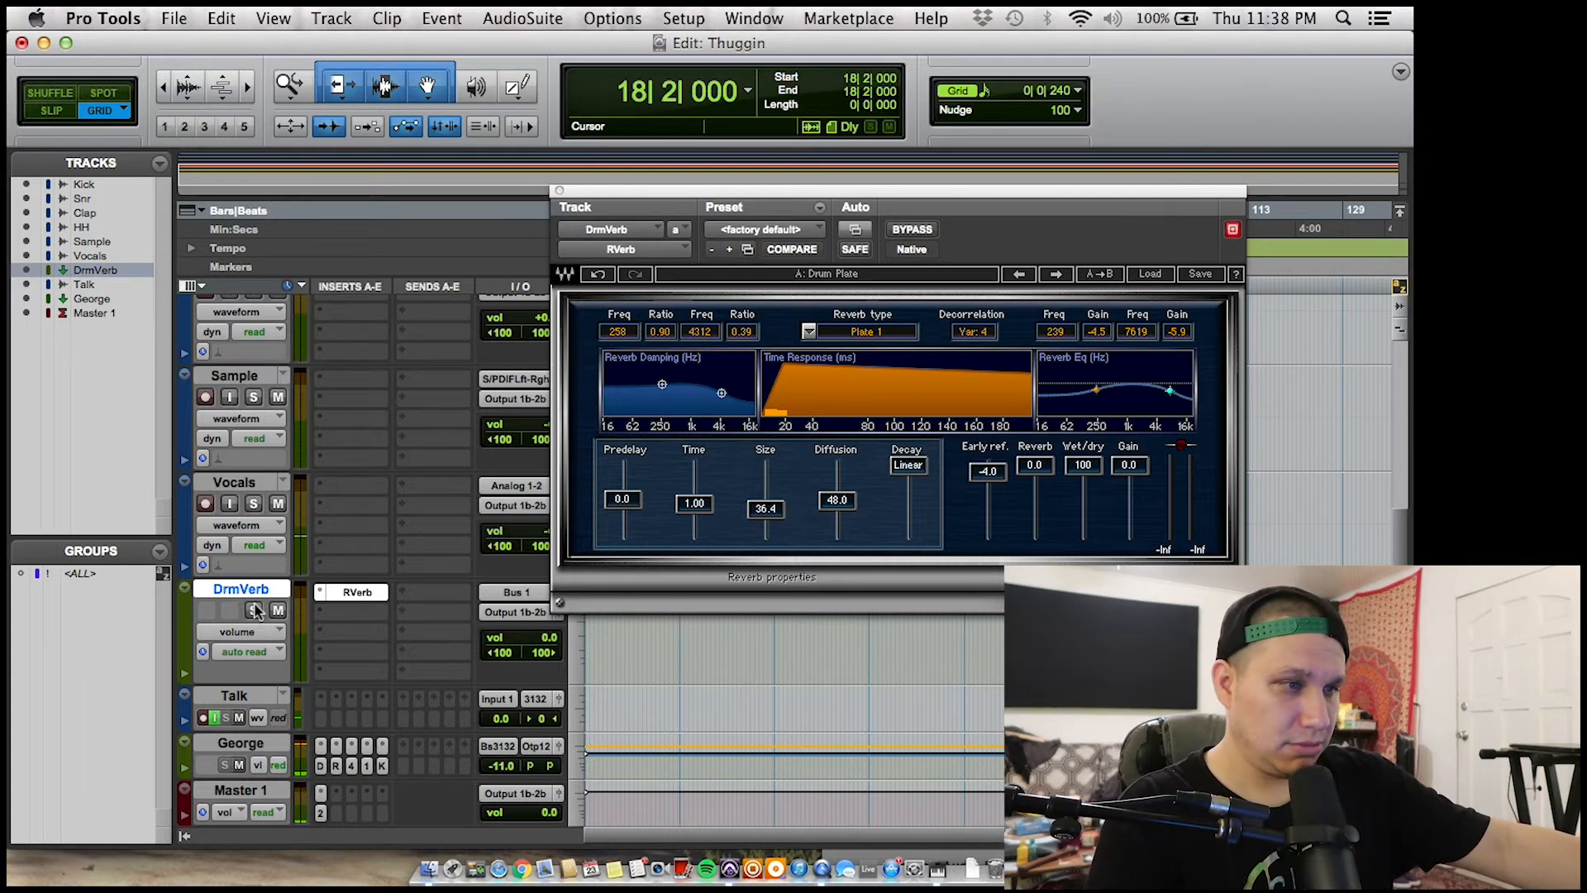
- Add a Bus 1 (Mono) send to the HH track and raise its level to about -1.2 during playback
scroll(254, 610, "up", 10)
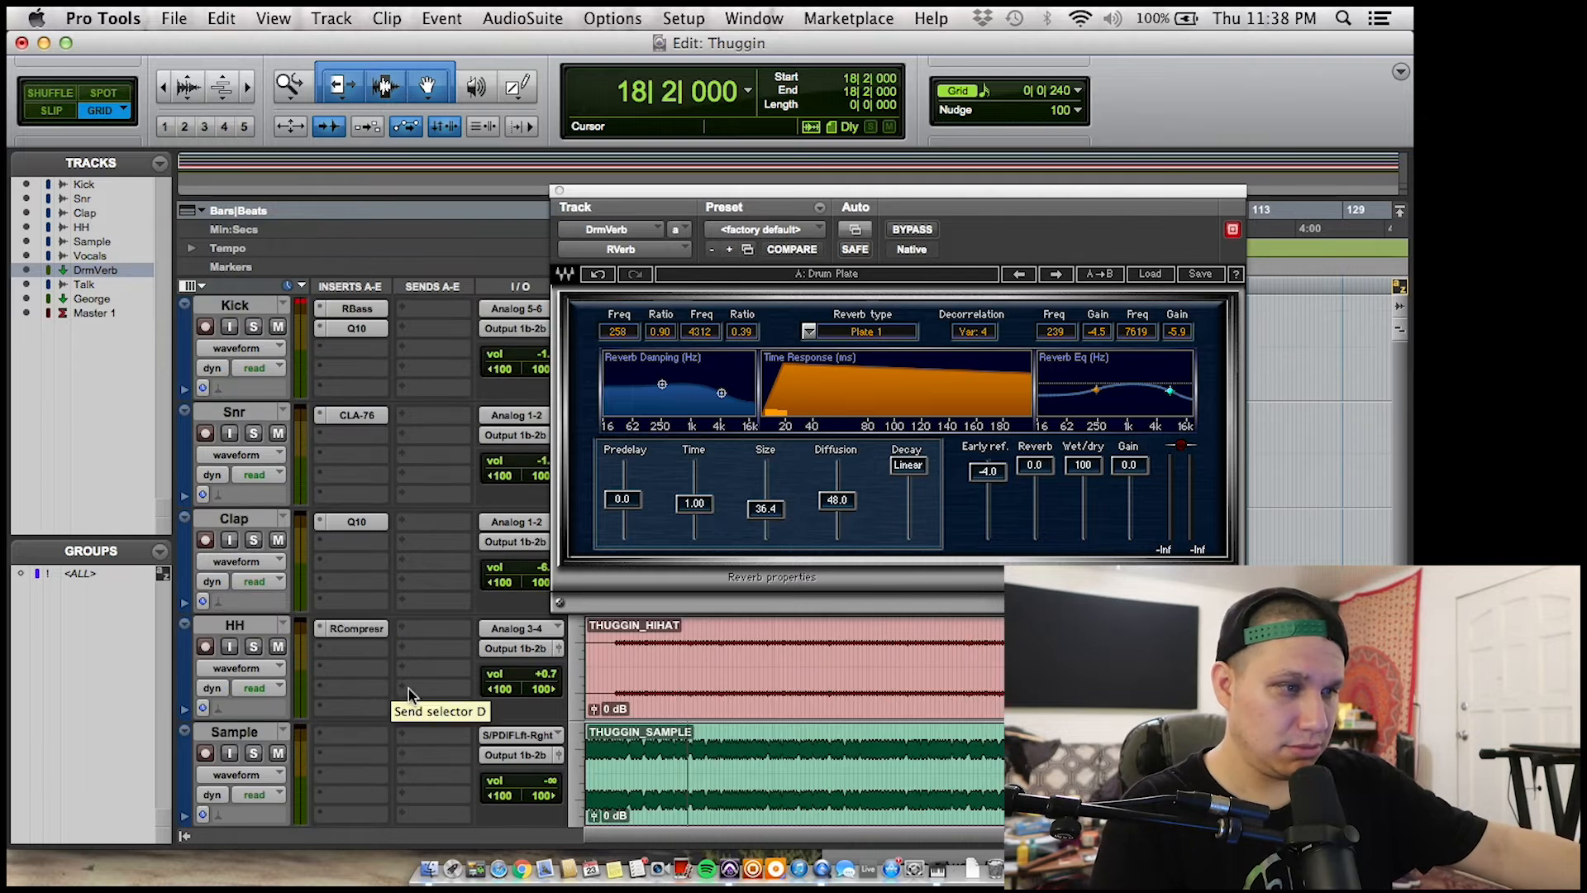
left_click(447, 661)
mouse_move(479, 682)
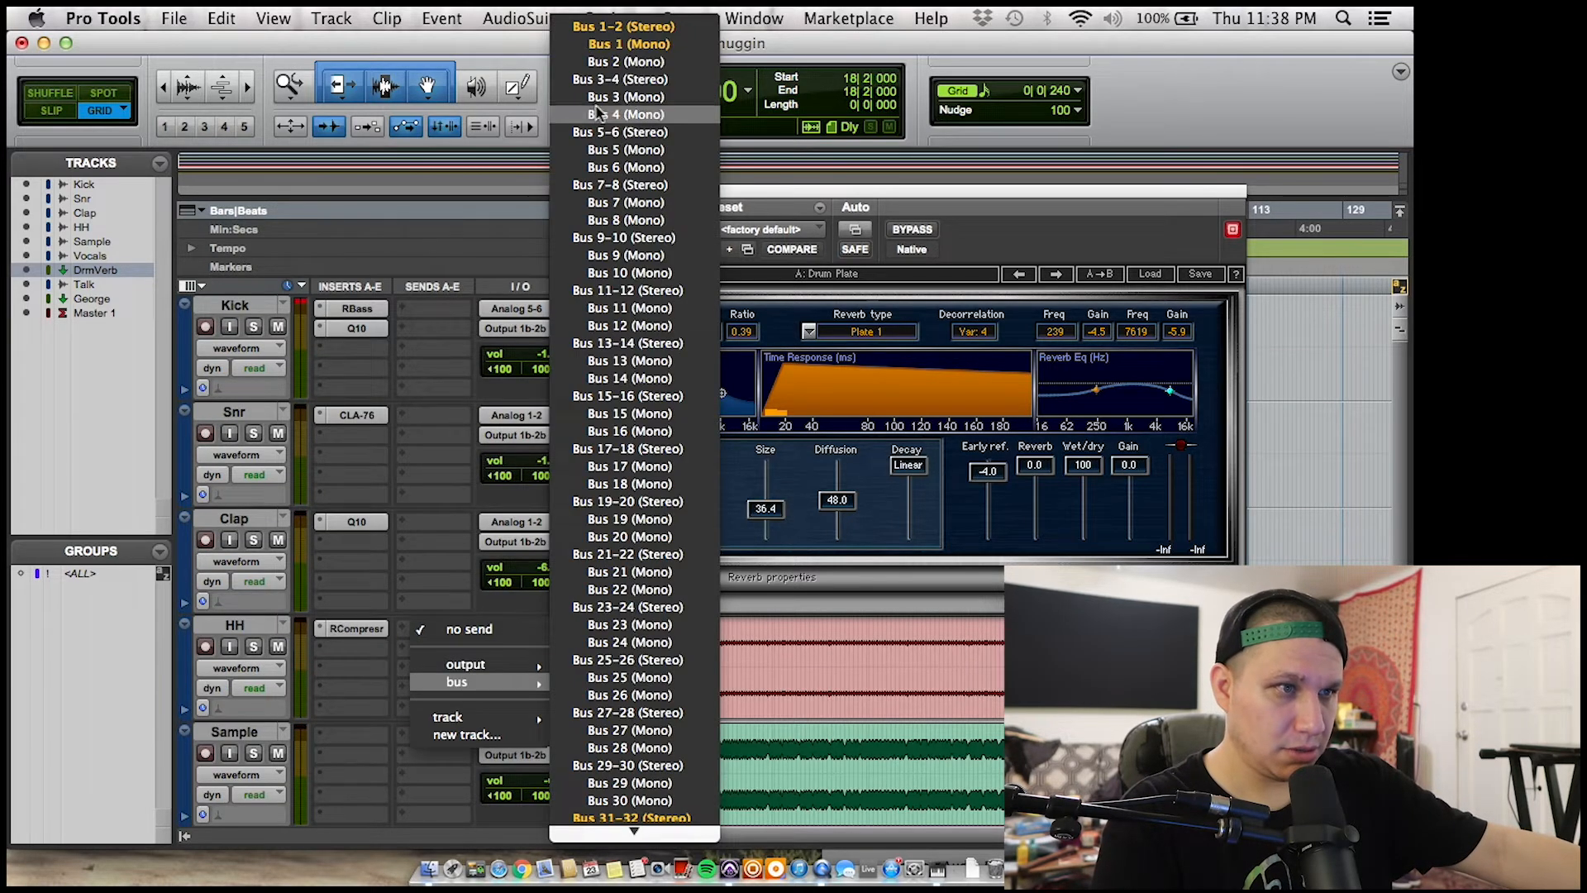
left_click(608, 45)
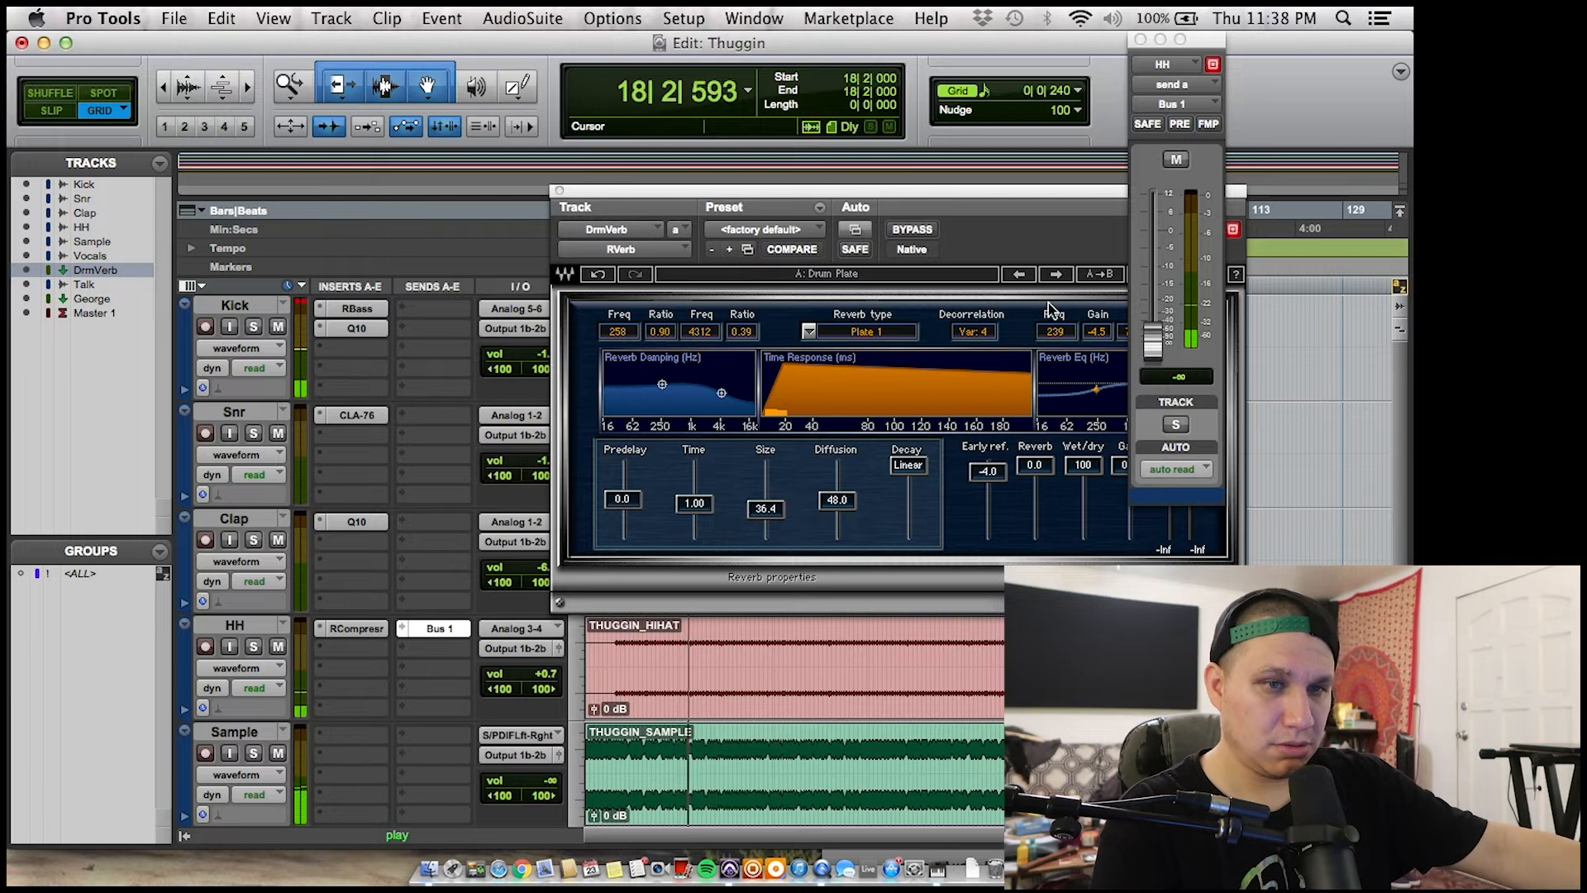
left_click_drag(1154, 337, 1153, 237)
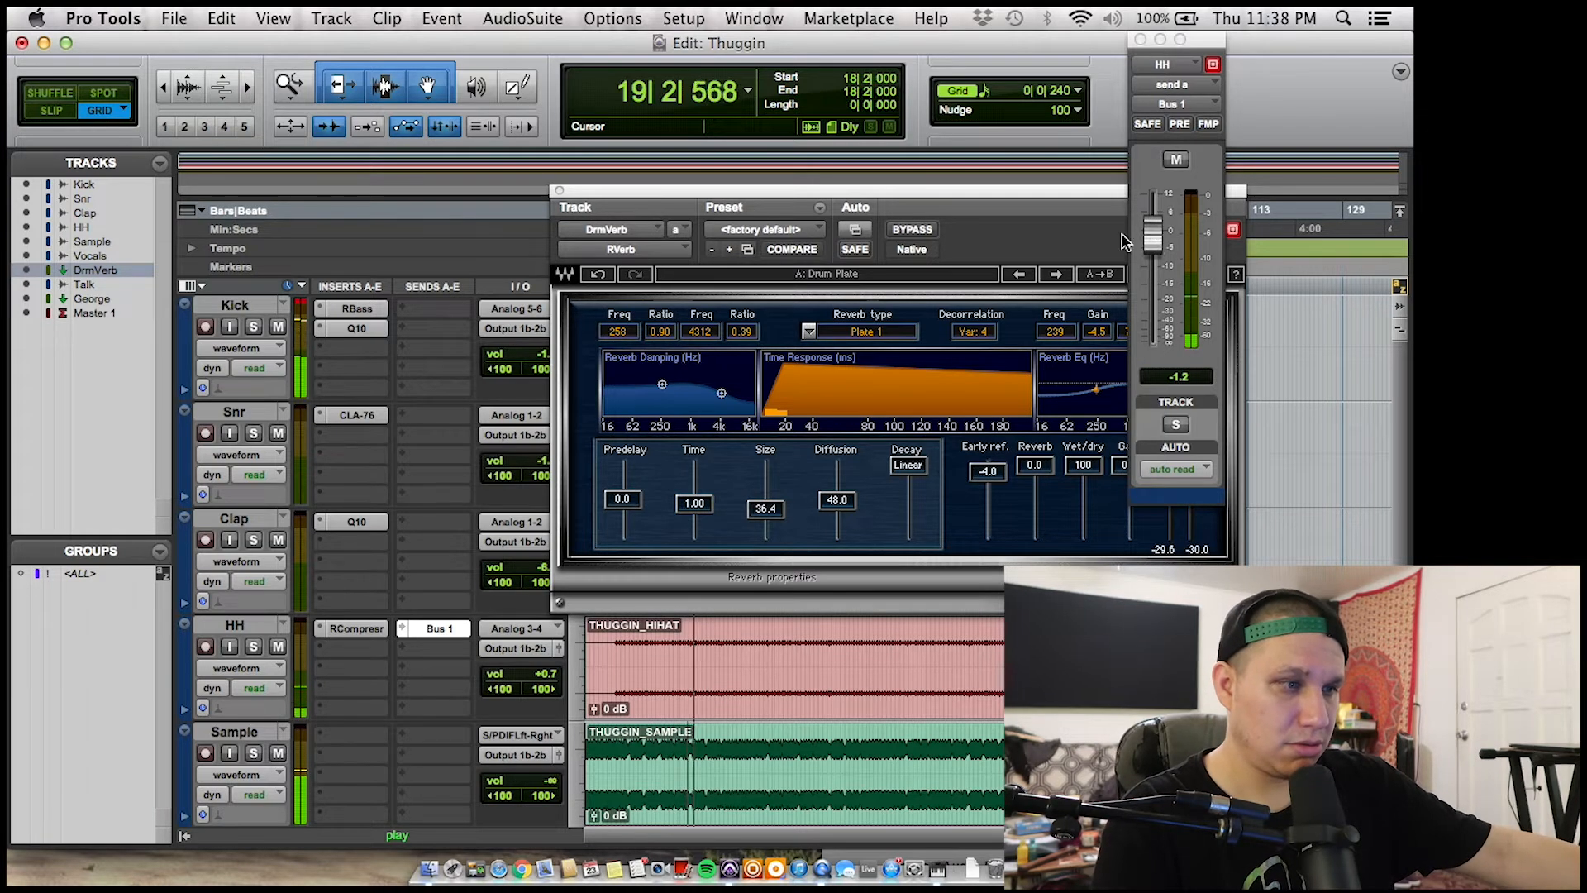
- Switch off the Talk track's input monitoring and lower the HH track's Bus 1 send level to about -9.5
scroll(339, 628, "down", 5)
left_click(214, 721)
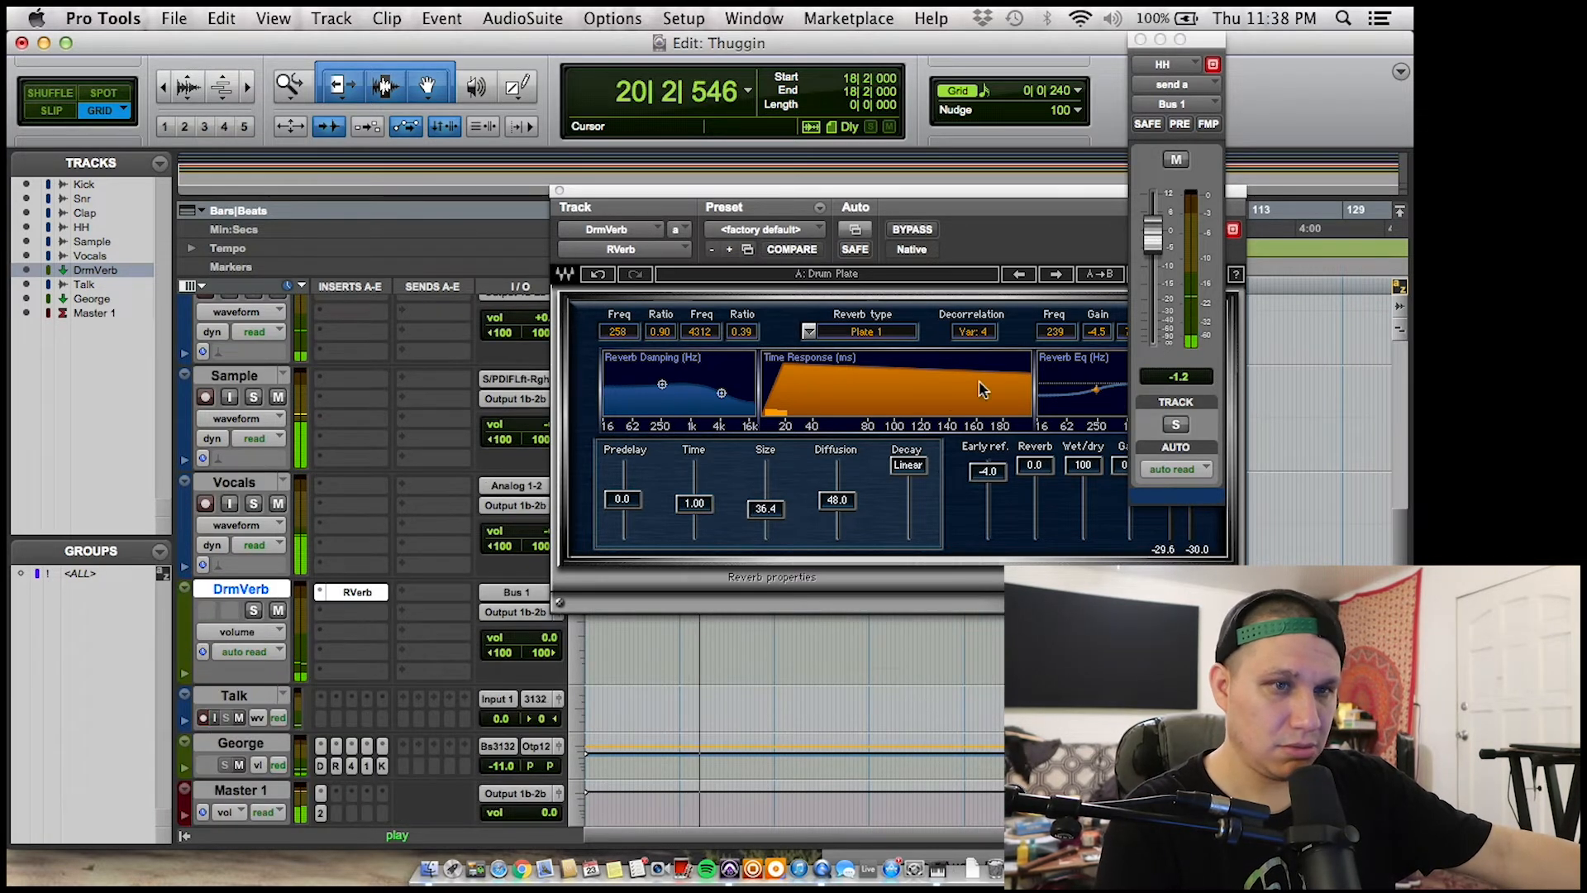
mouse_move(1151, 241)
left_mouse_down()
mouse_move(1155, 275)
mouse_move(1153, 259)
left_mouse_up()
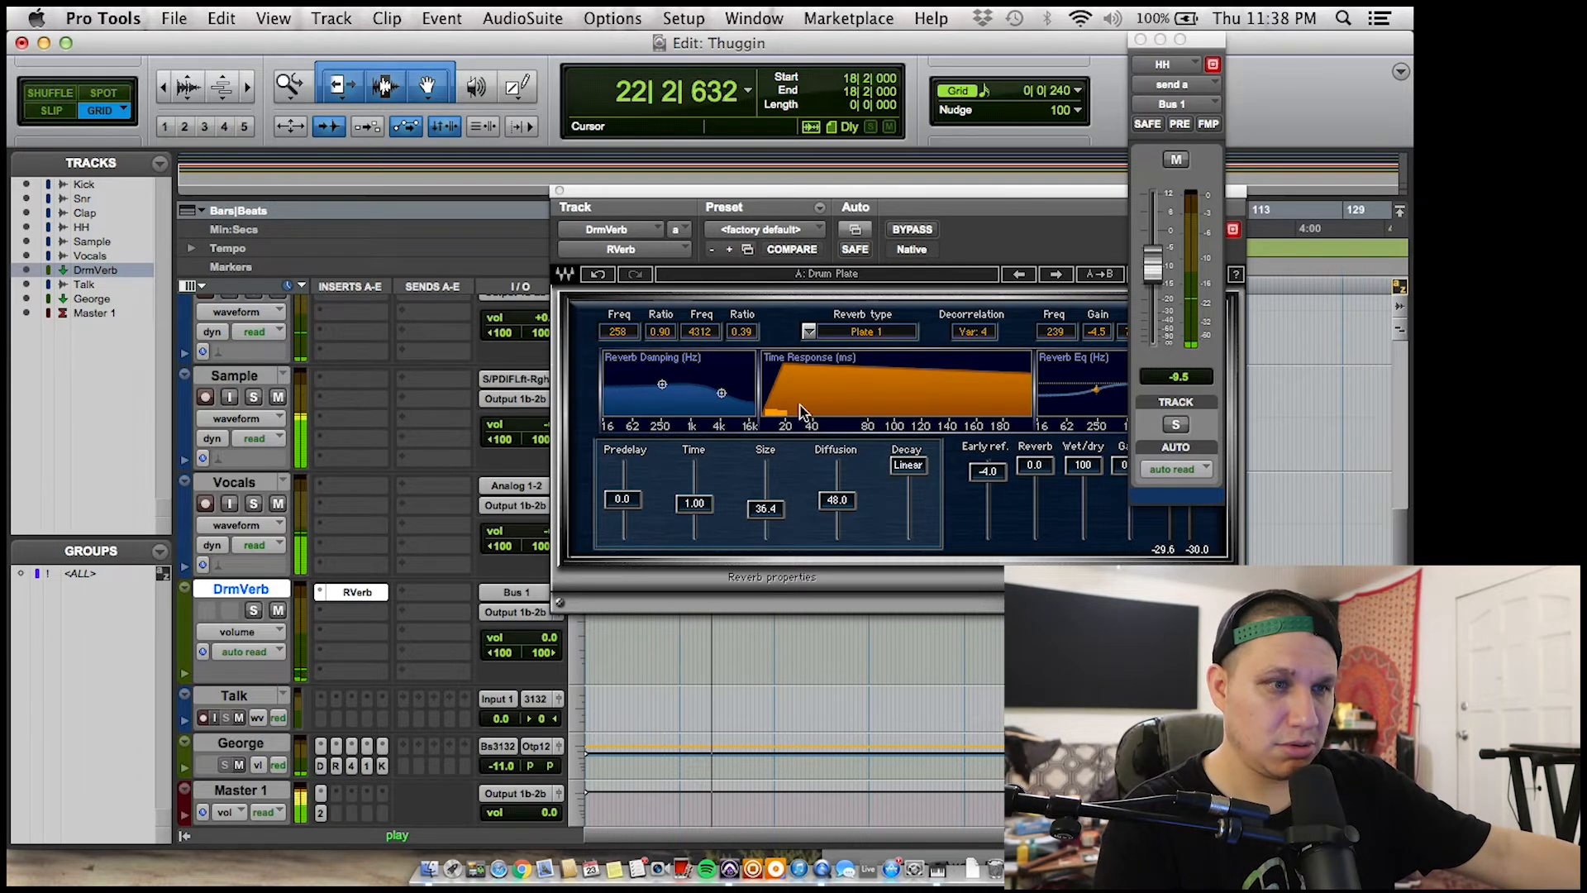
- Set the DrmVerb reverb's time to 1.67 and its lower Reverb EQ band to 370 Hz with a gain of -6.5
left_click_drag(695, 518, 695, 509)
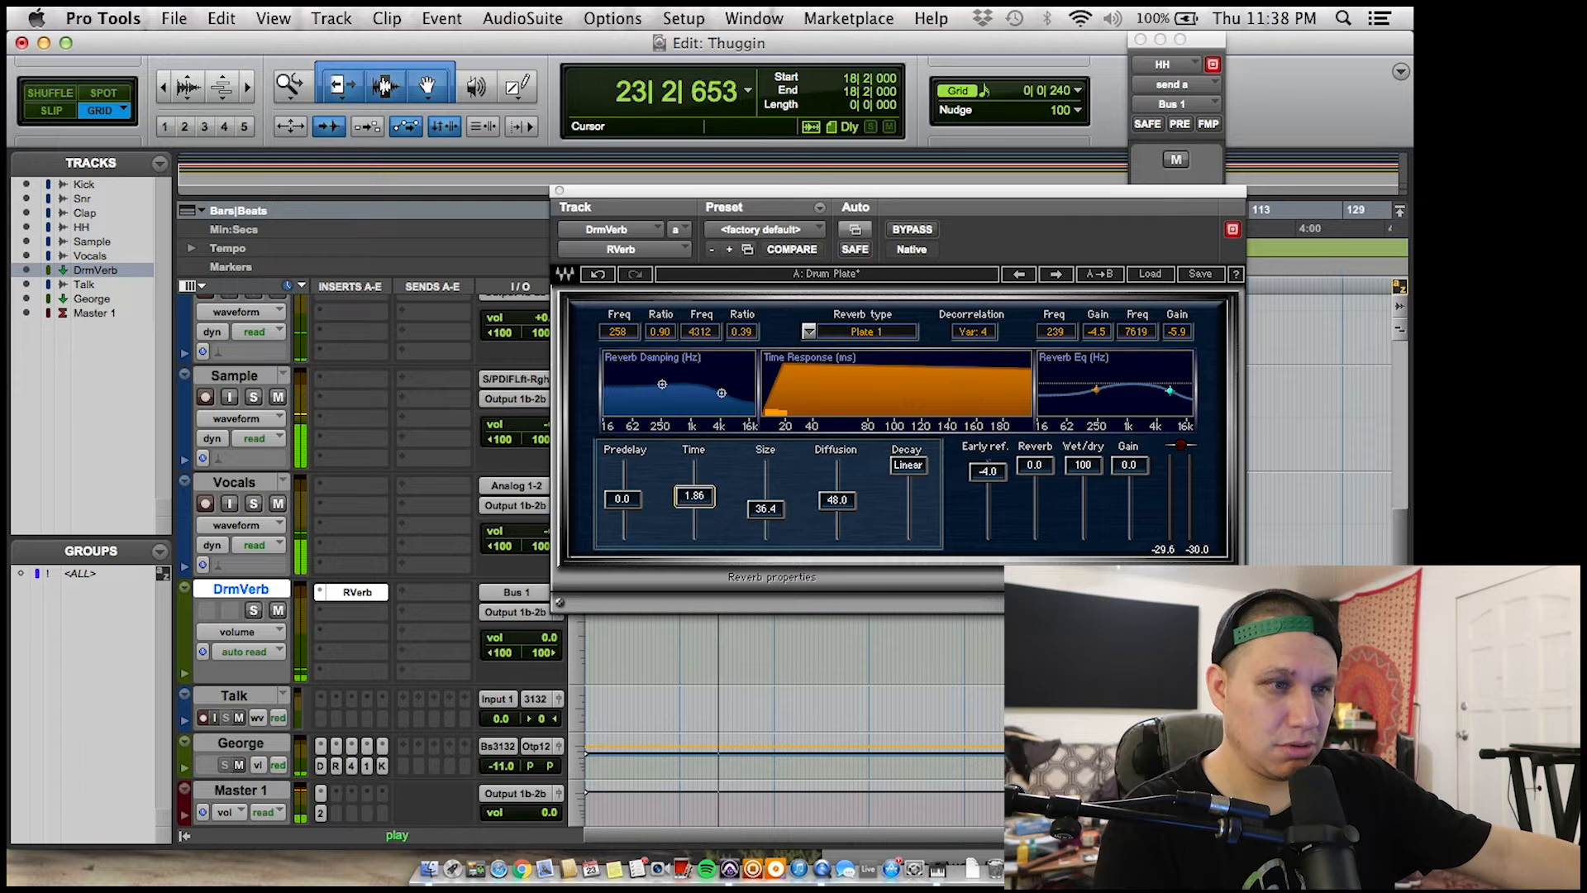
left_click_drag(694, 498, 694, 499)
left_click_drag(1097, 395, 1107, 394)
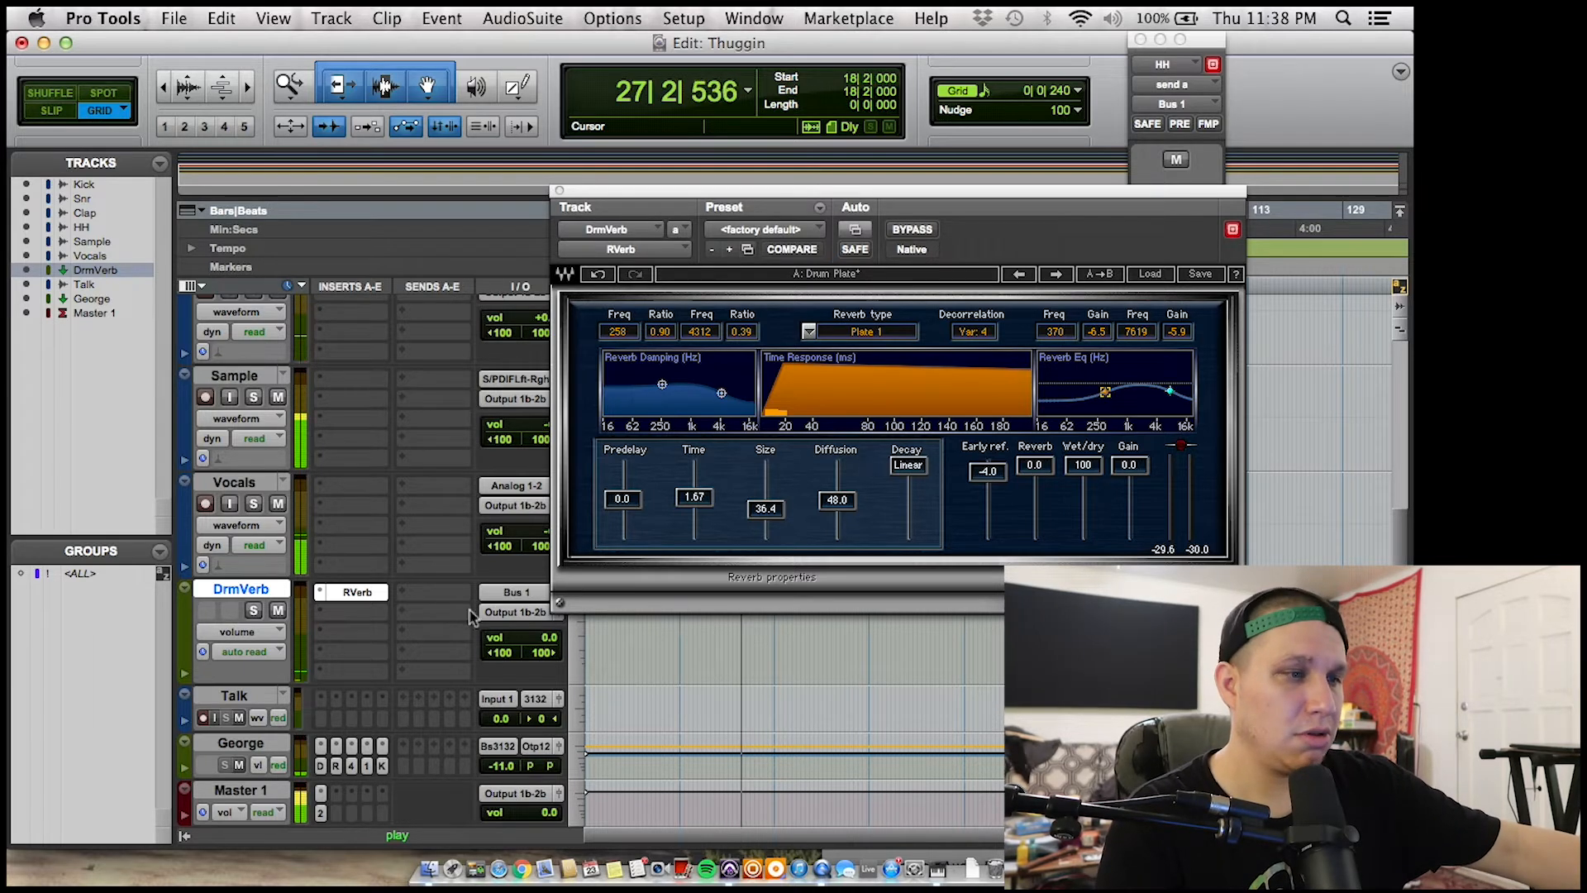
- Boost band 1 of the Kick track's Q10 equalizer by 1.7 at 33 Hz
scroll(392, 486, "up", 5)
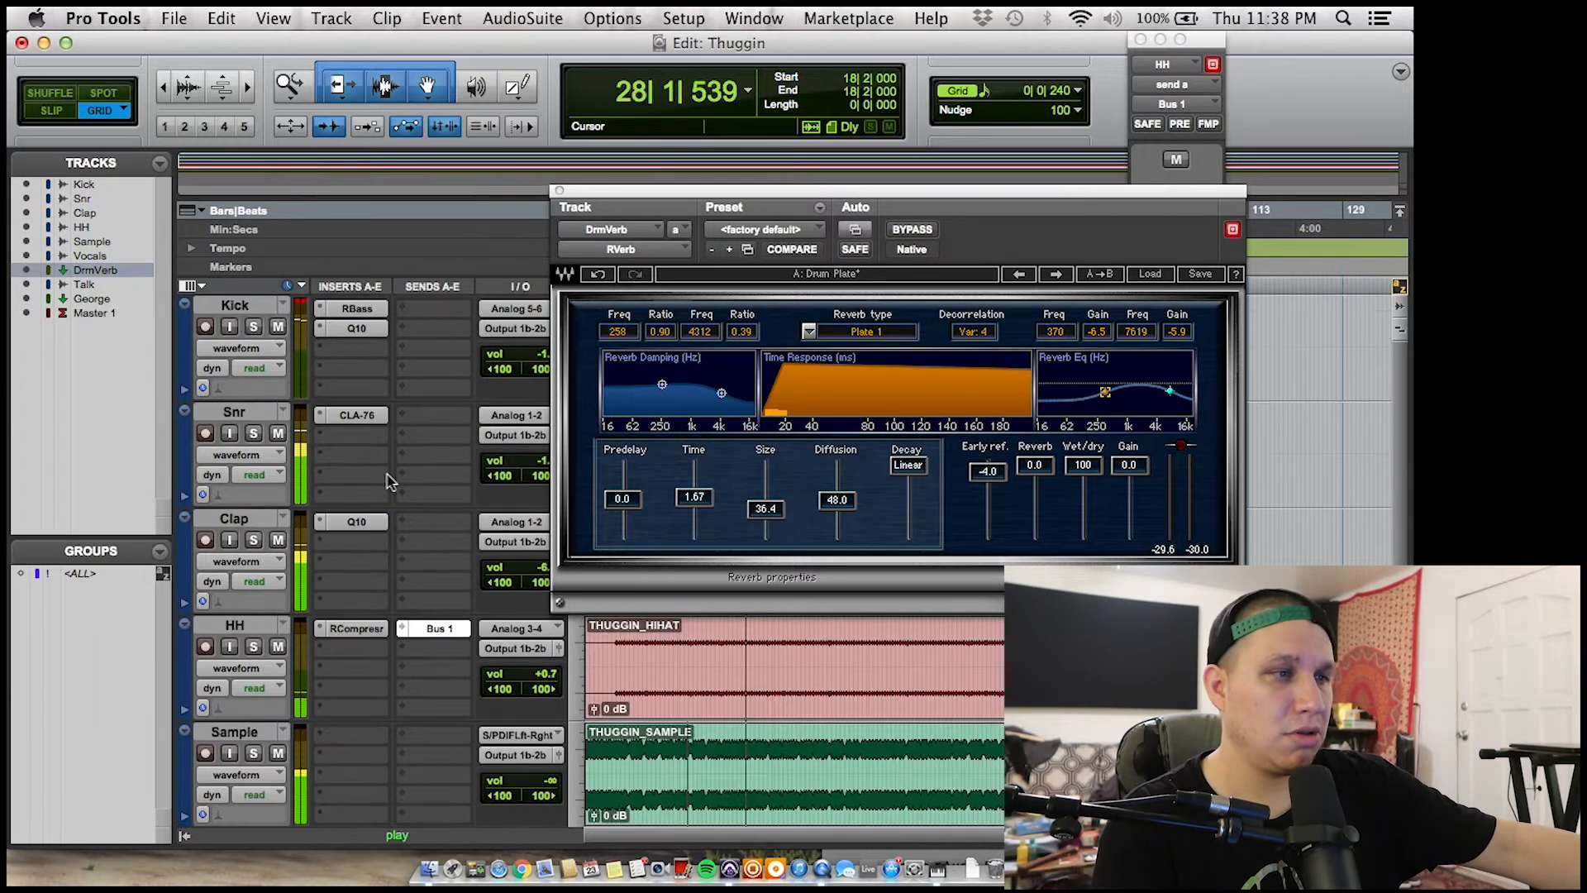
left_click(355, 329)
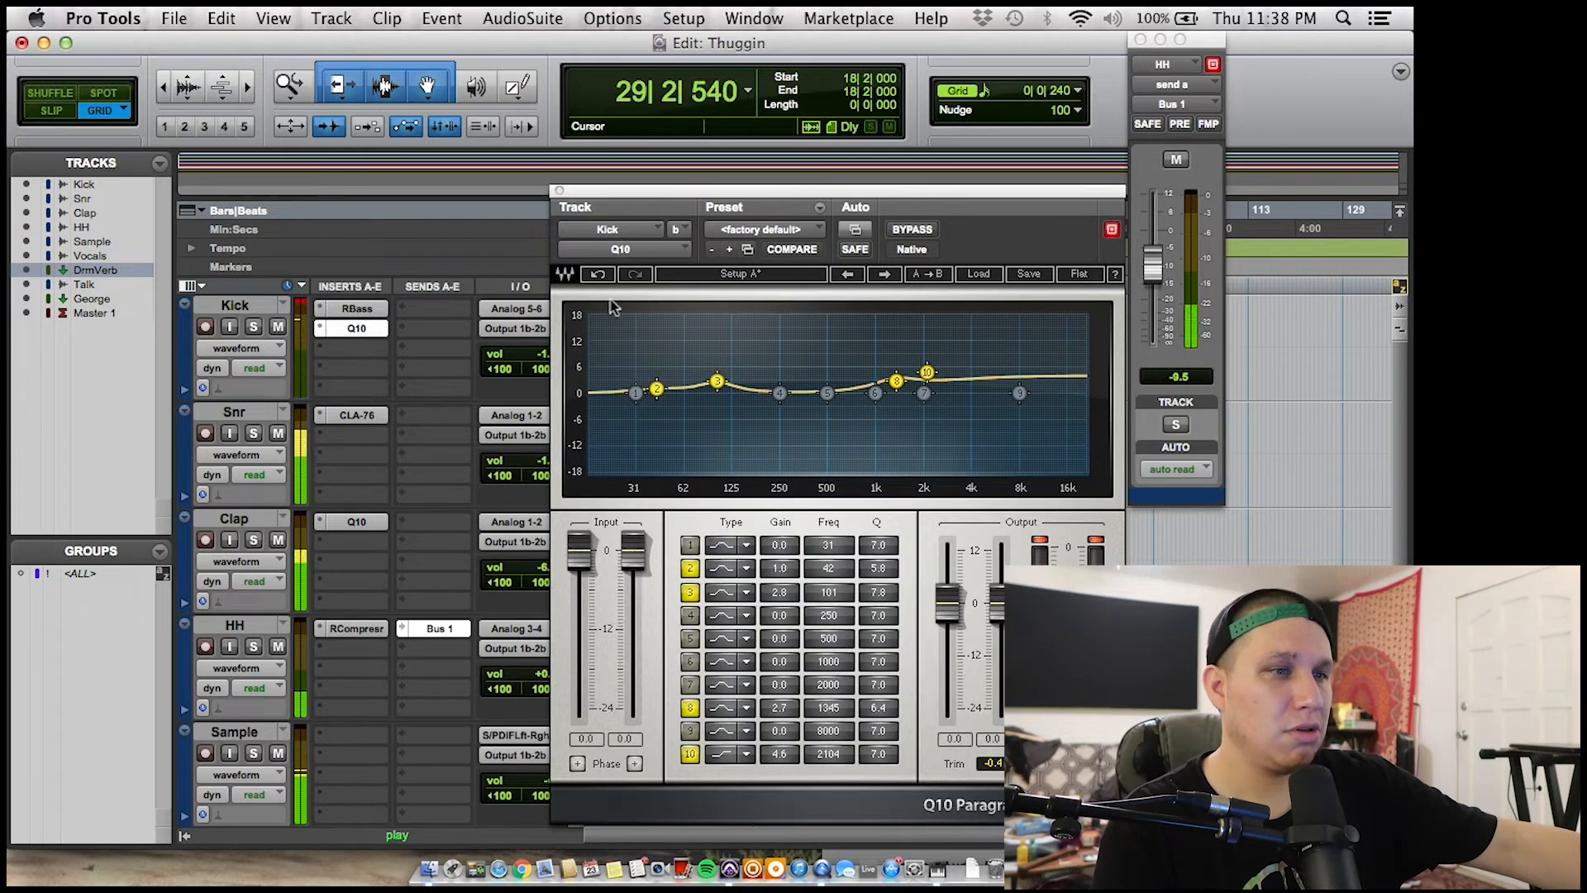
left_click_drag(634, 393, 641, 359)
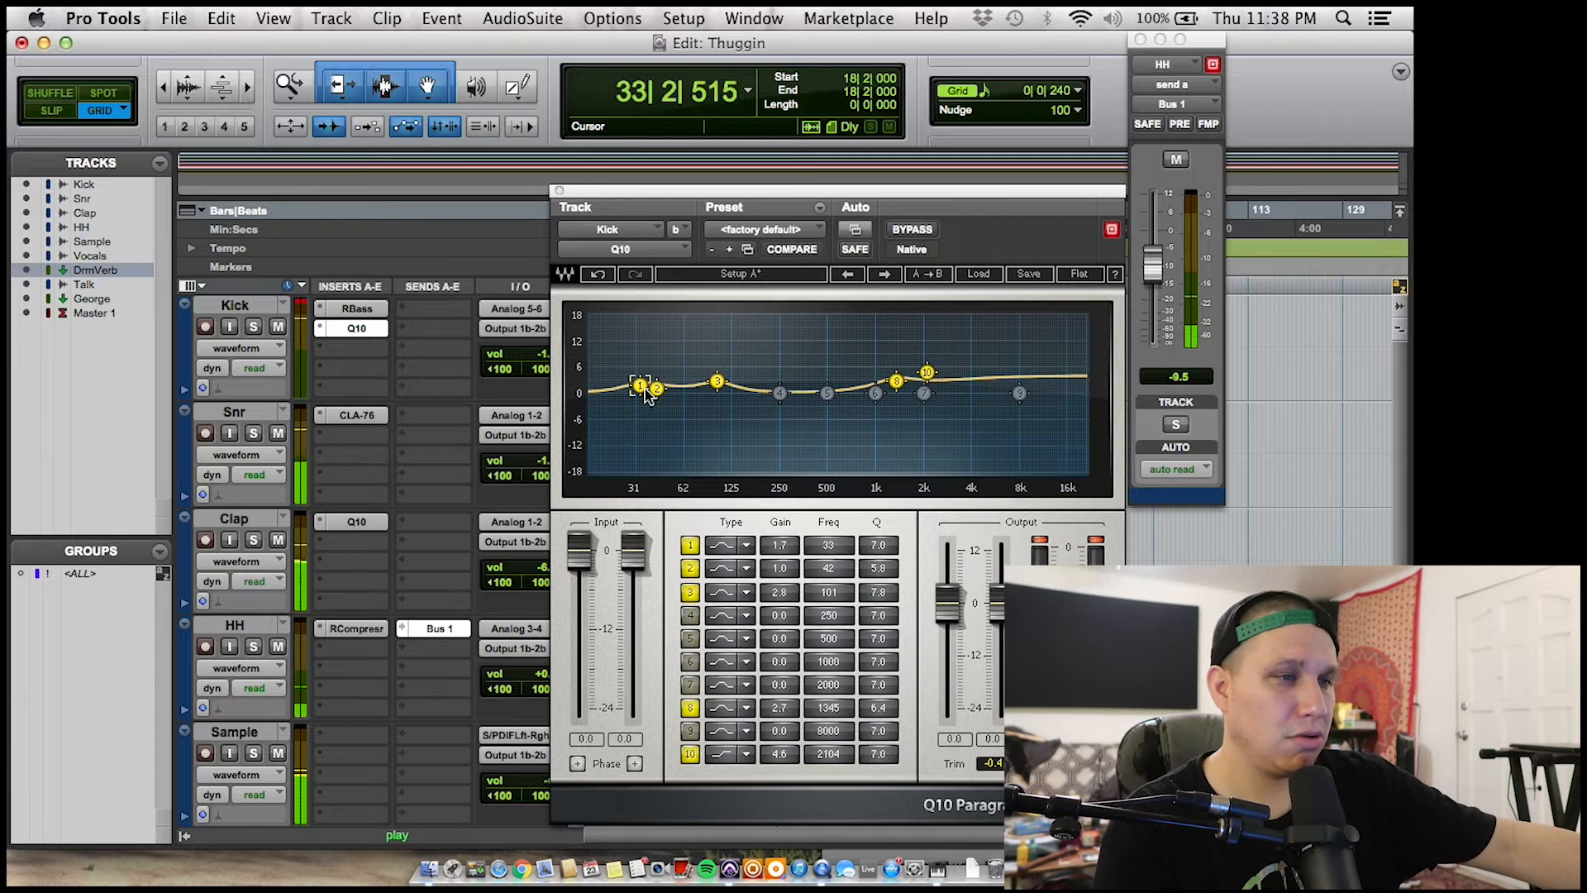
scroll(438, 438, "down", 5)
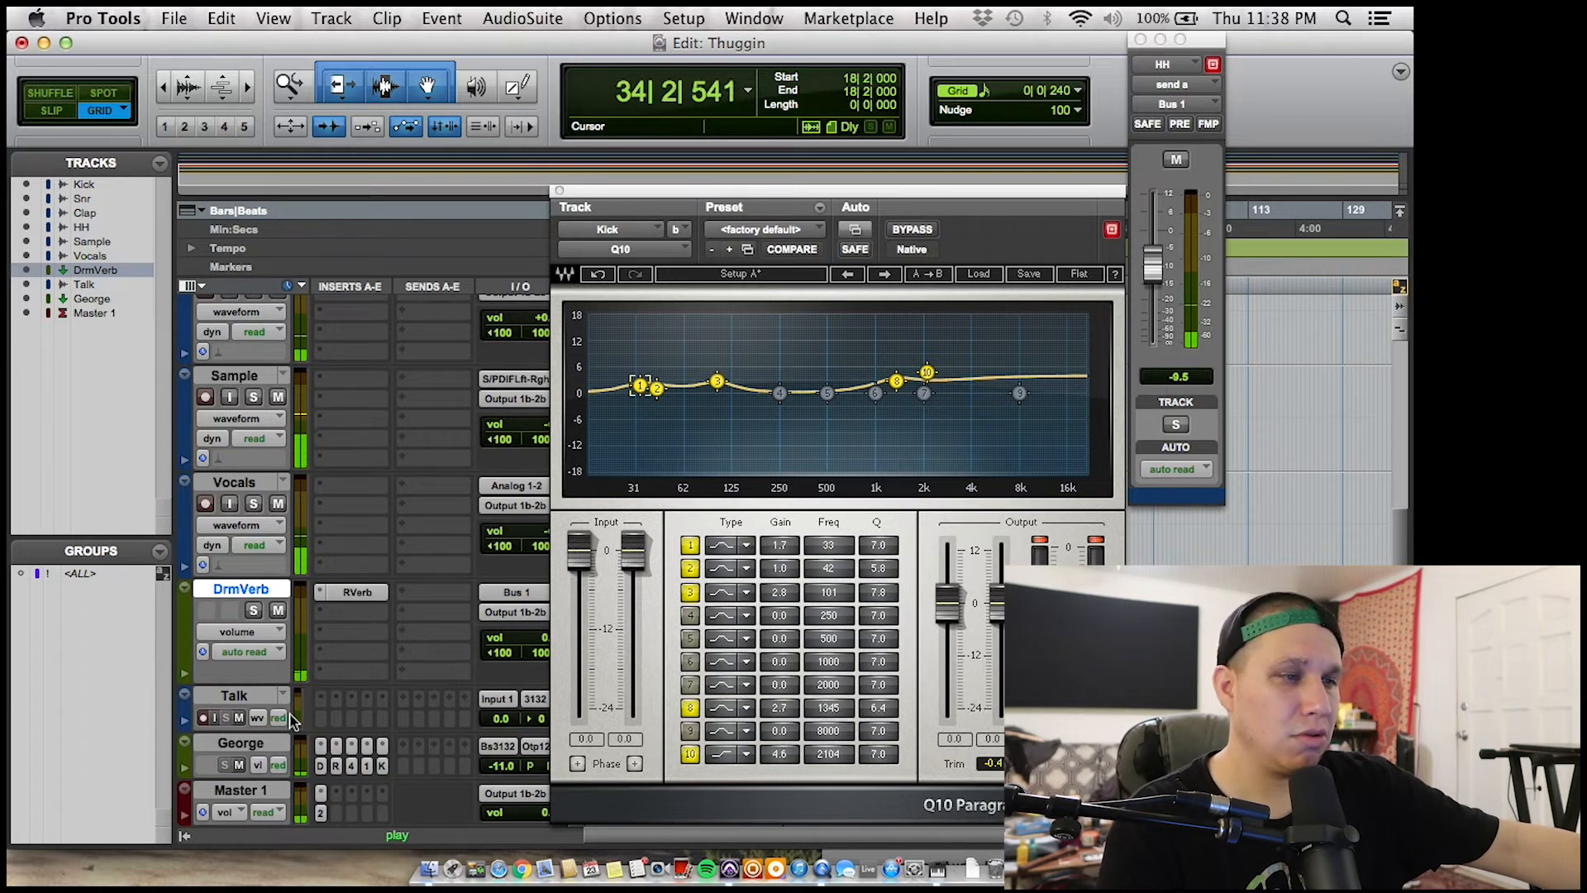
- Set the HH track's Bus 1 send level to -10.1 and its volume to +1.8 during playback
key("space")
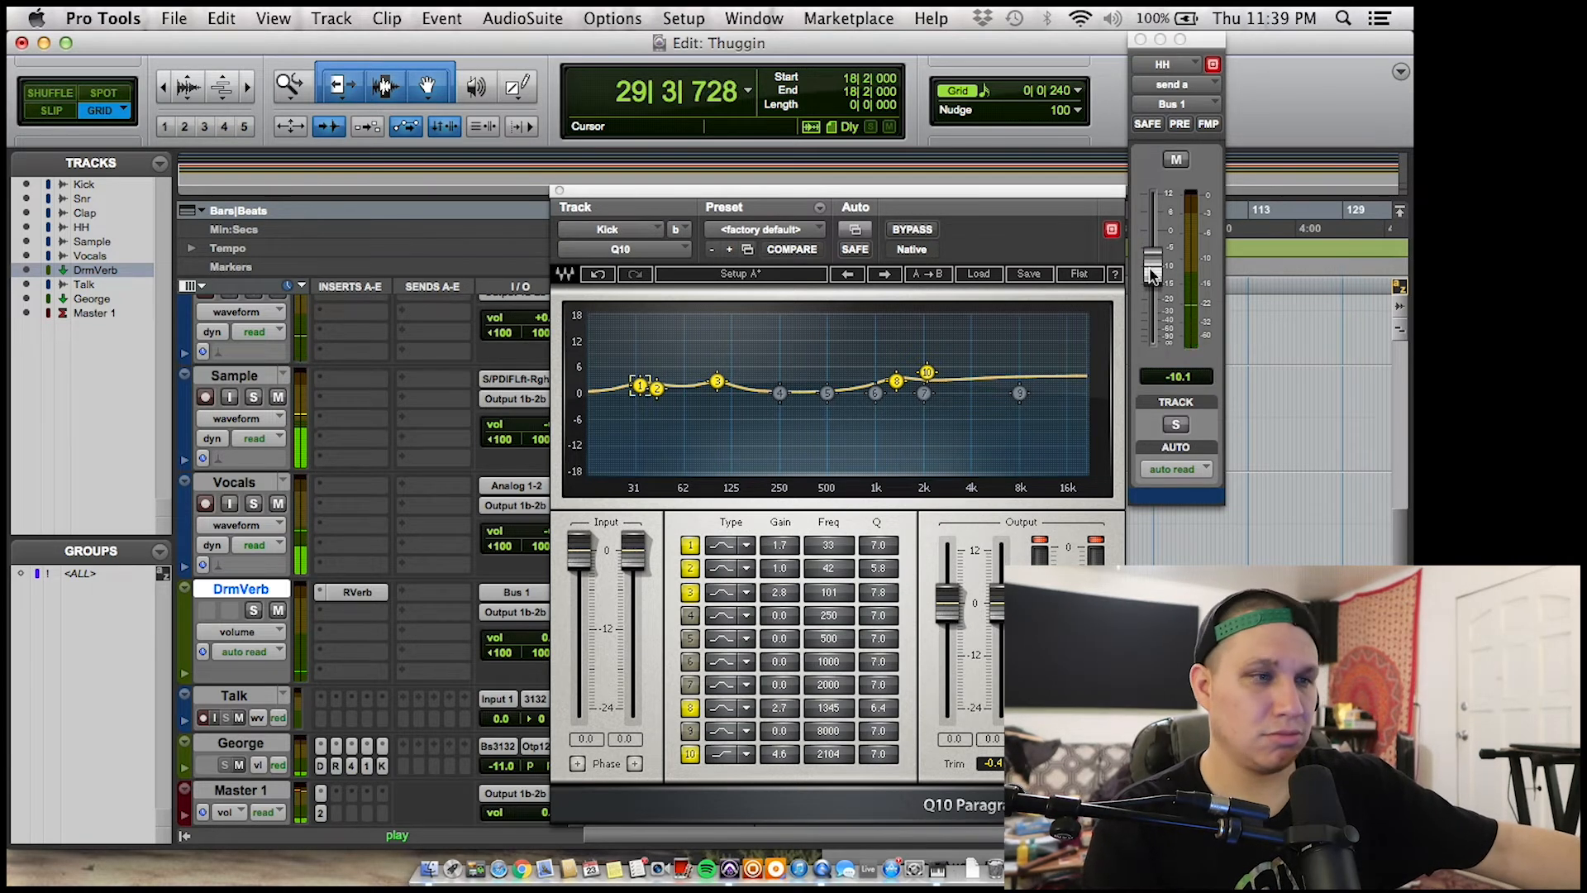
scroll(474, 491, "up", 5)
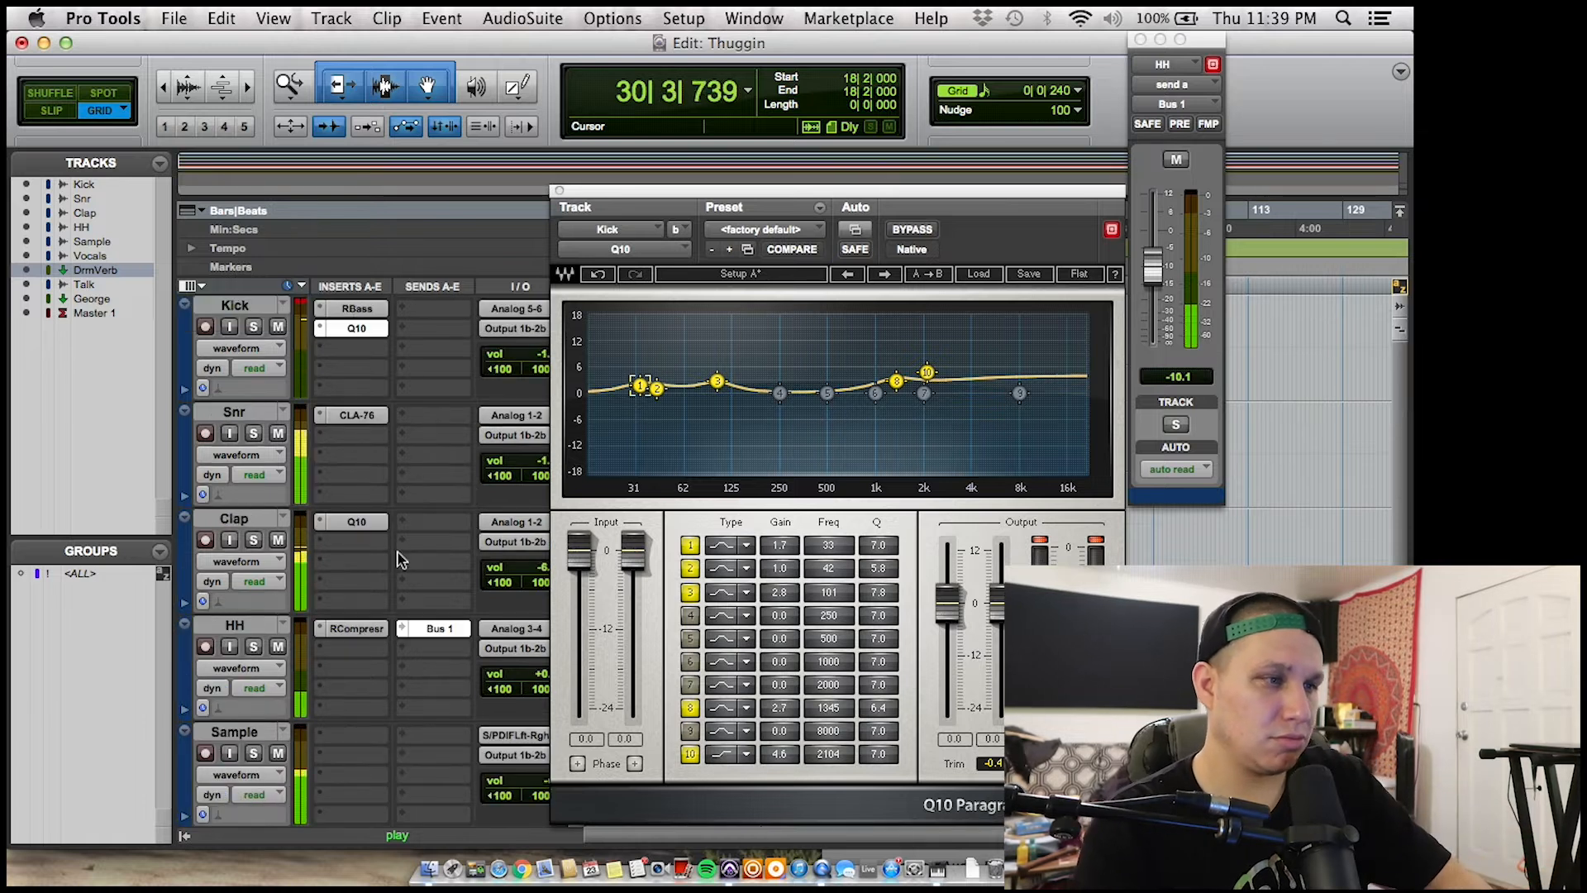
left_click(359, 633)
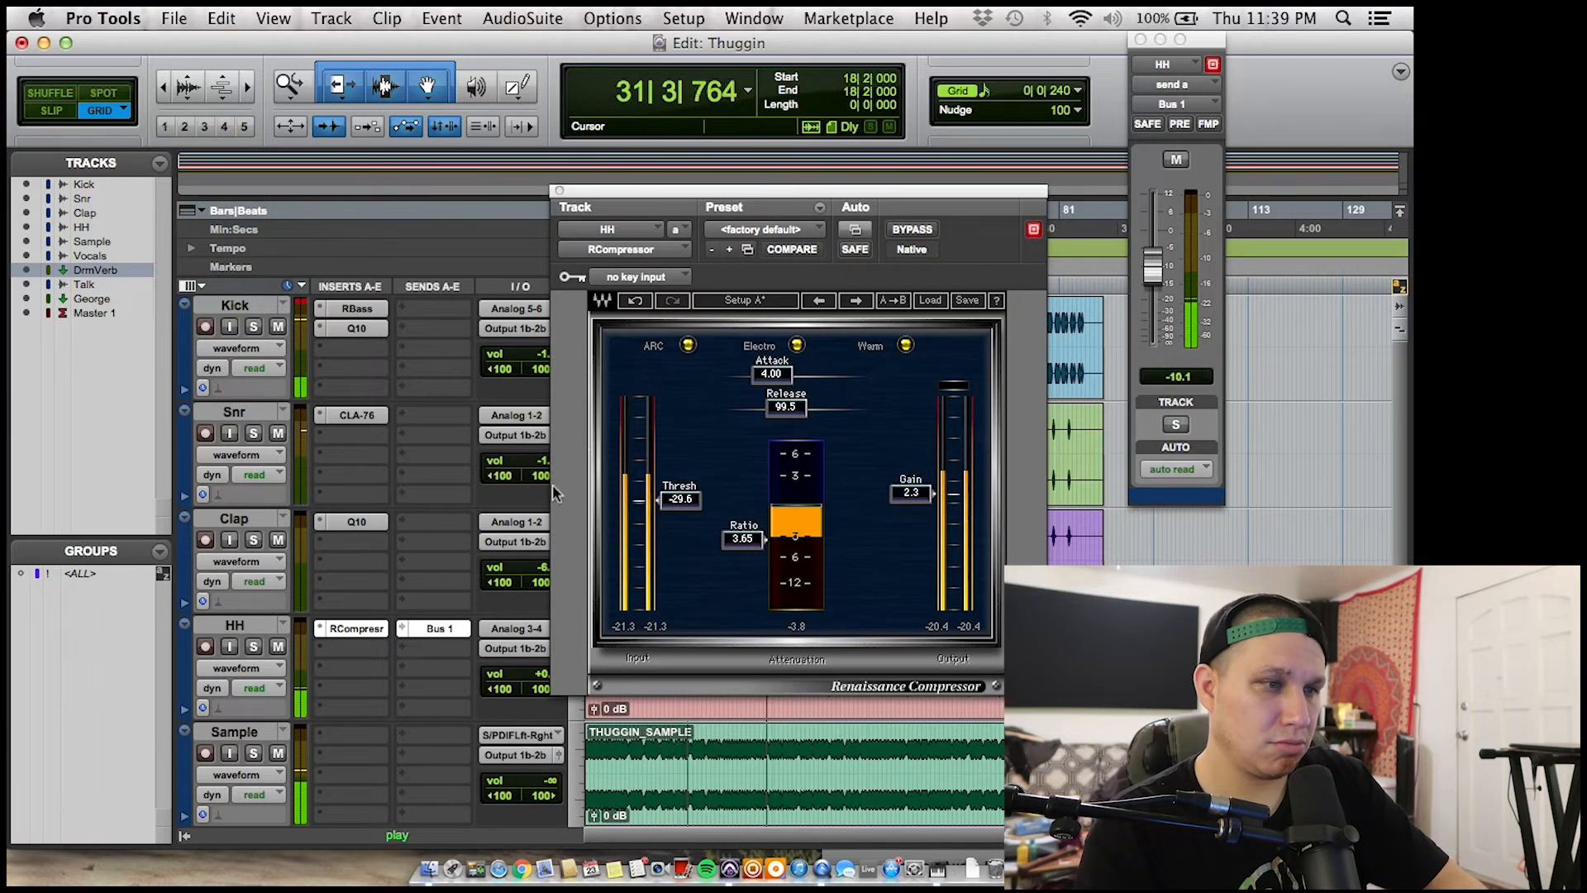
left_click_drag(517, 673, 523, 659)
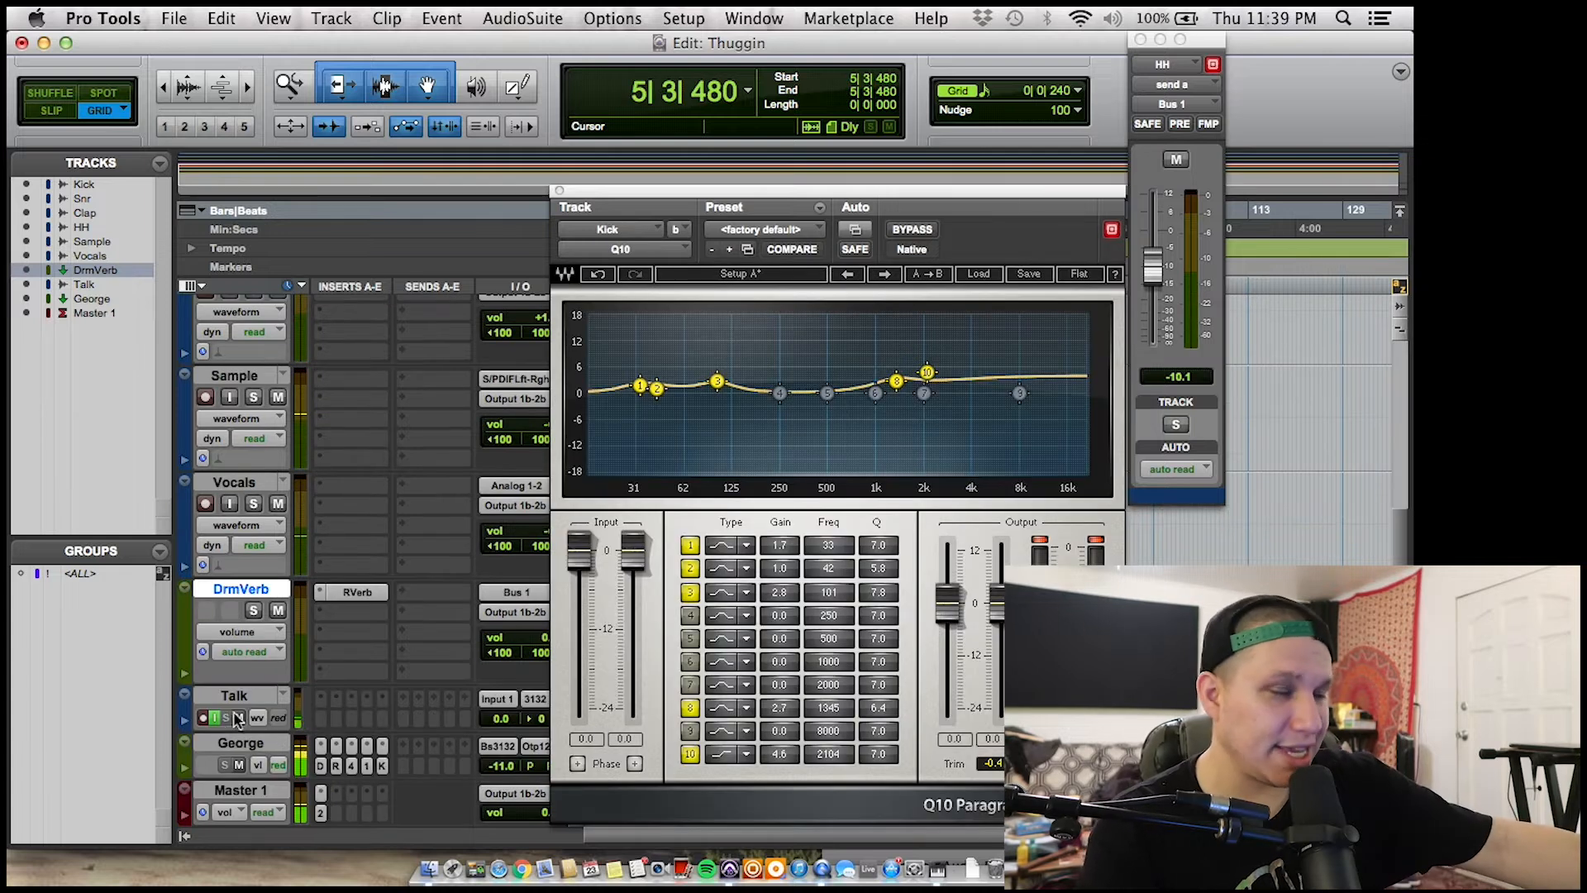
- Compare the Kick track's RBass effect bypassed and active during playback
scroll(295, 492, "up", 5)
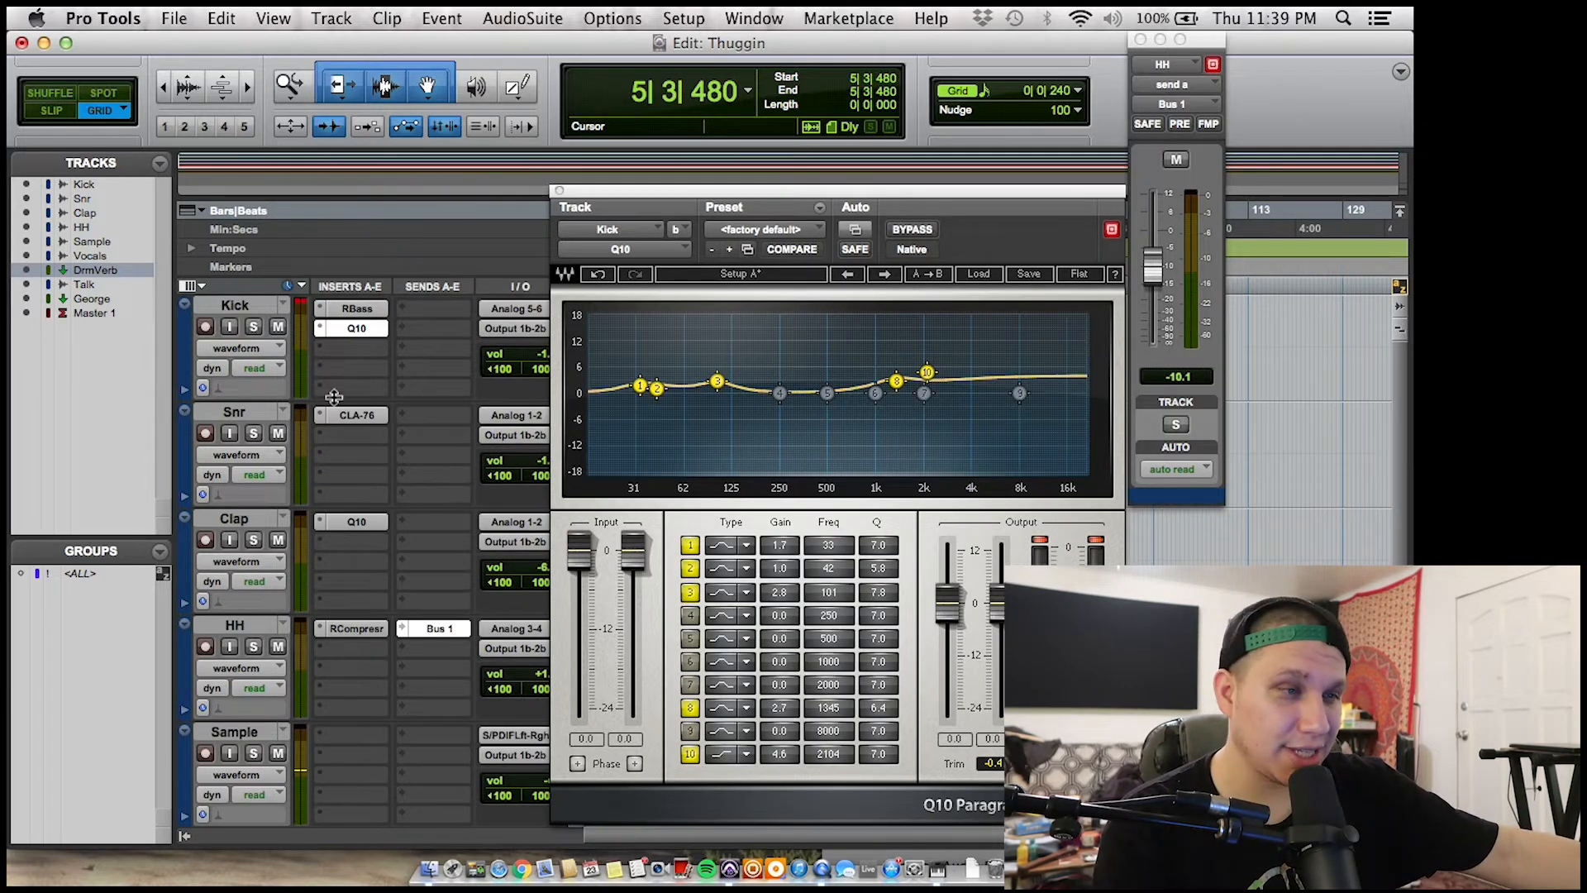
left_click(356, 308)
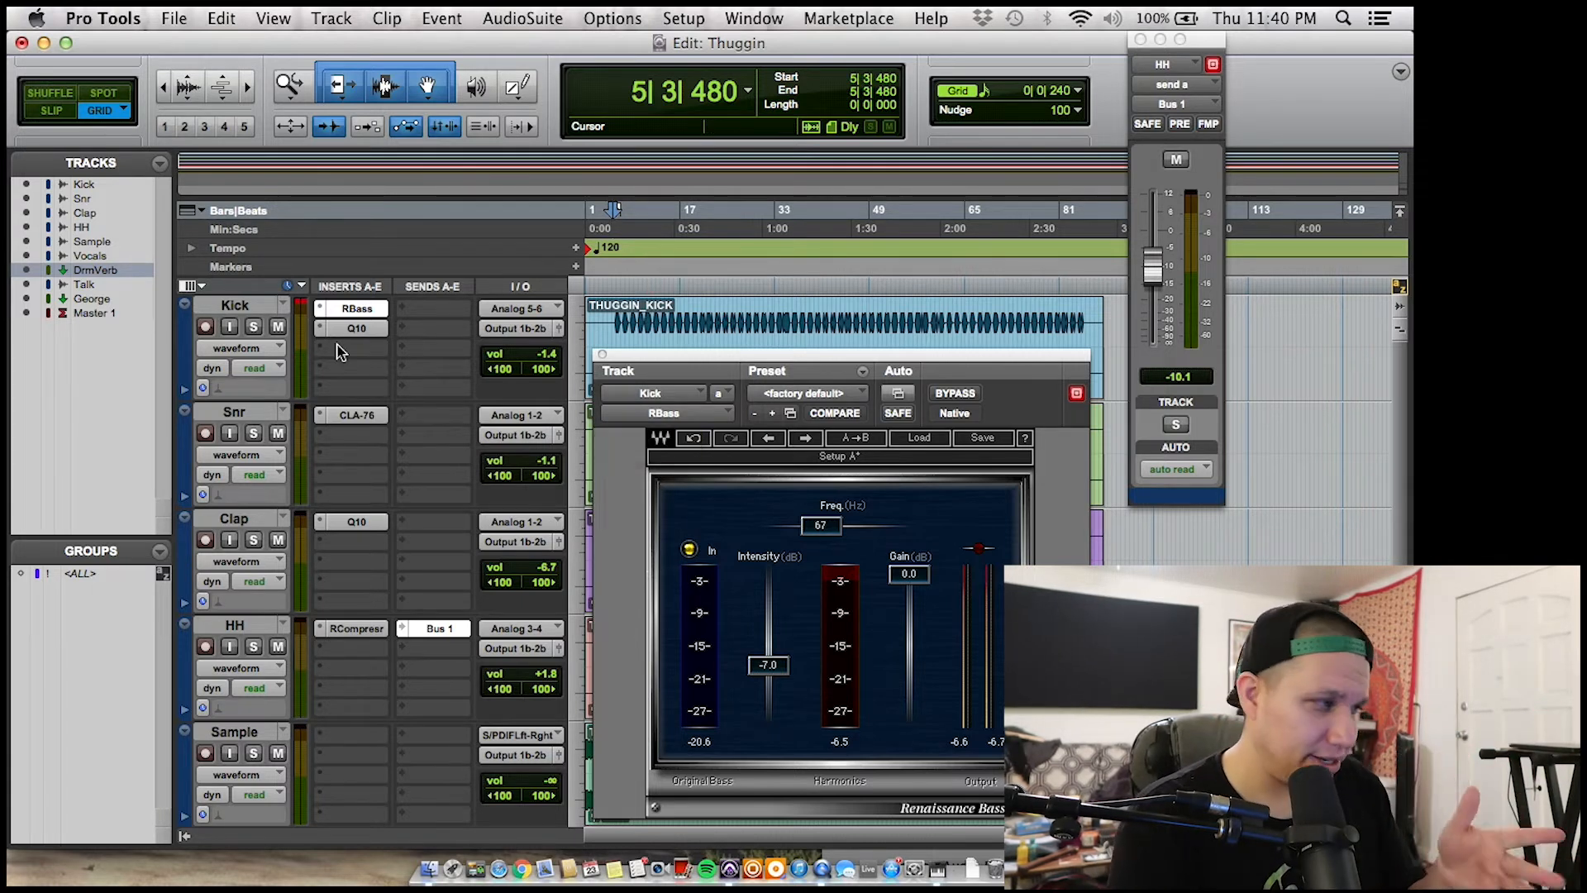
scroll(231, 578, "down", 5)
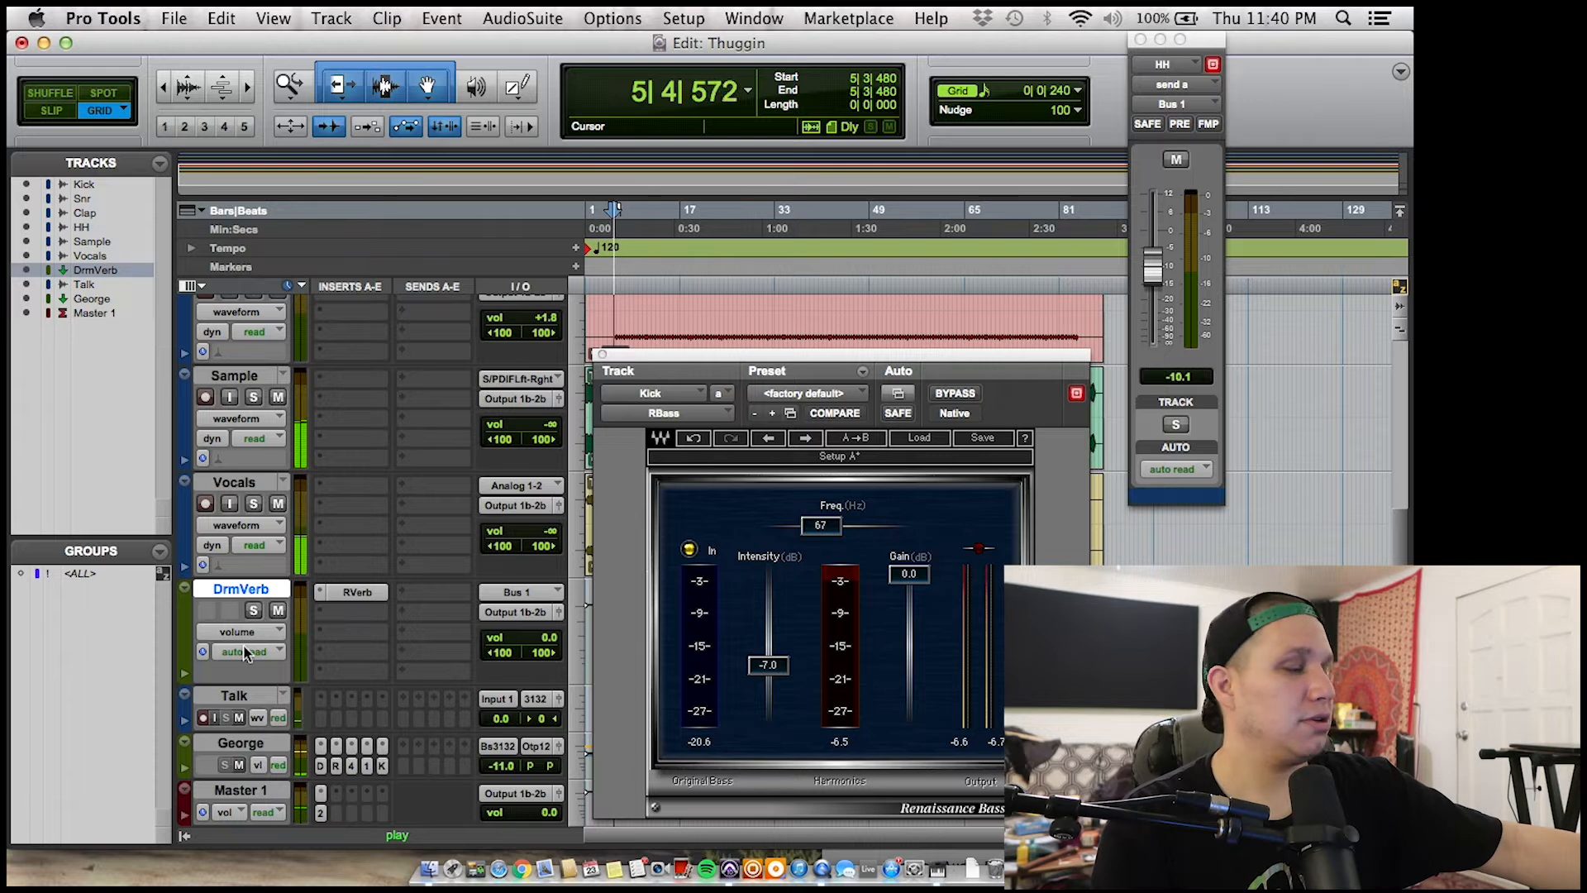
scroll(234, 656, "up", 5)
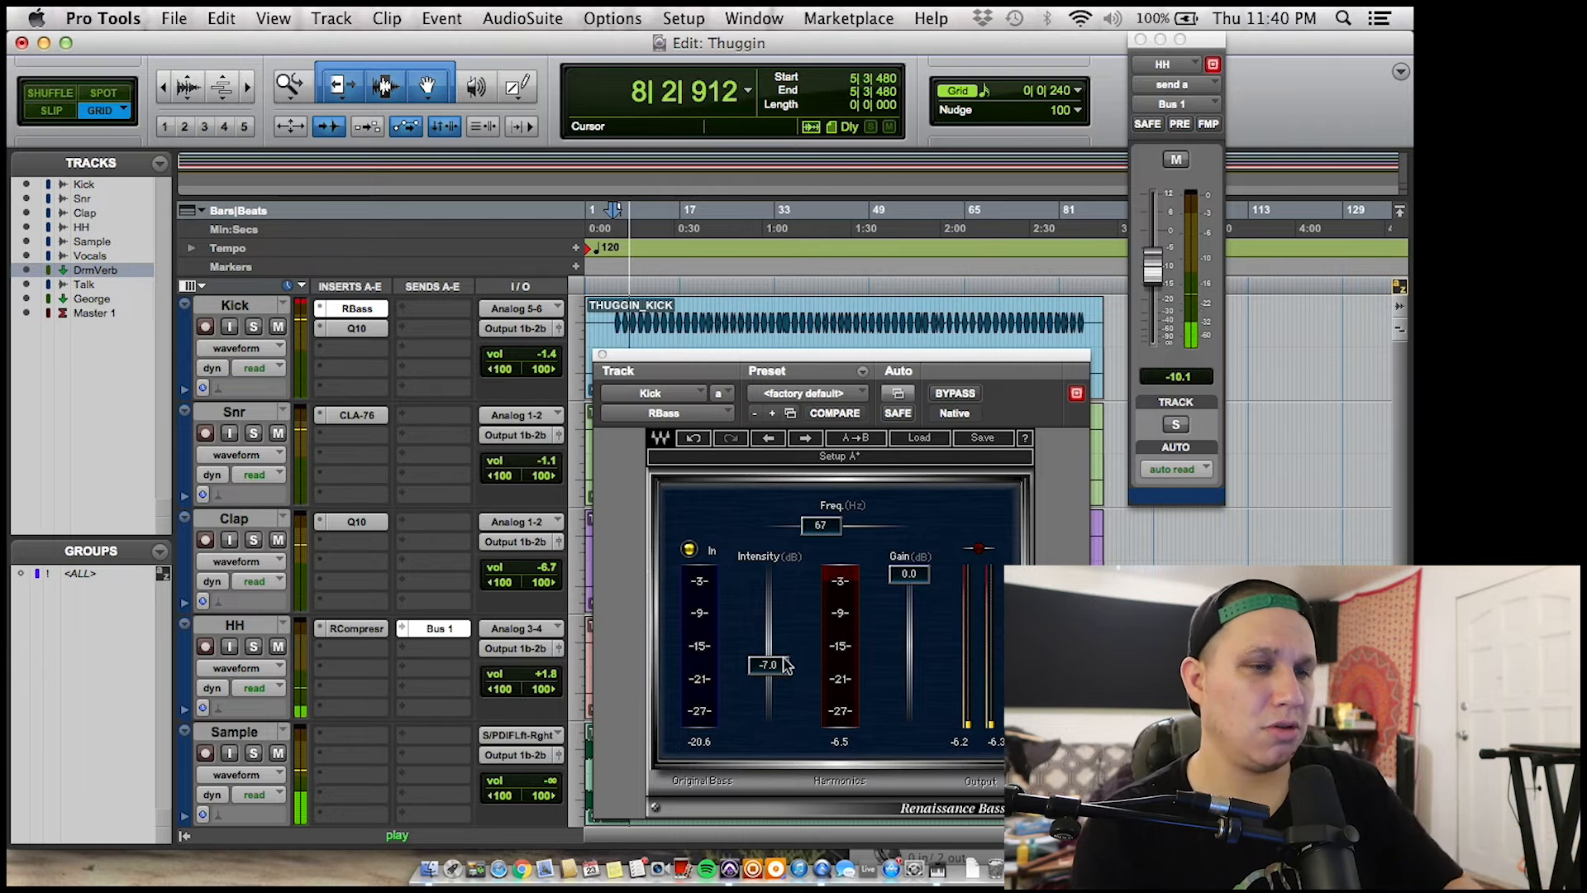
left_click(954, 394)
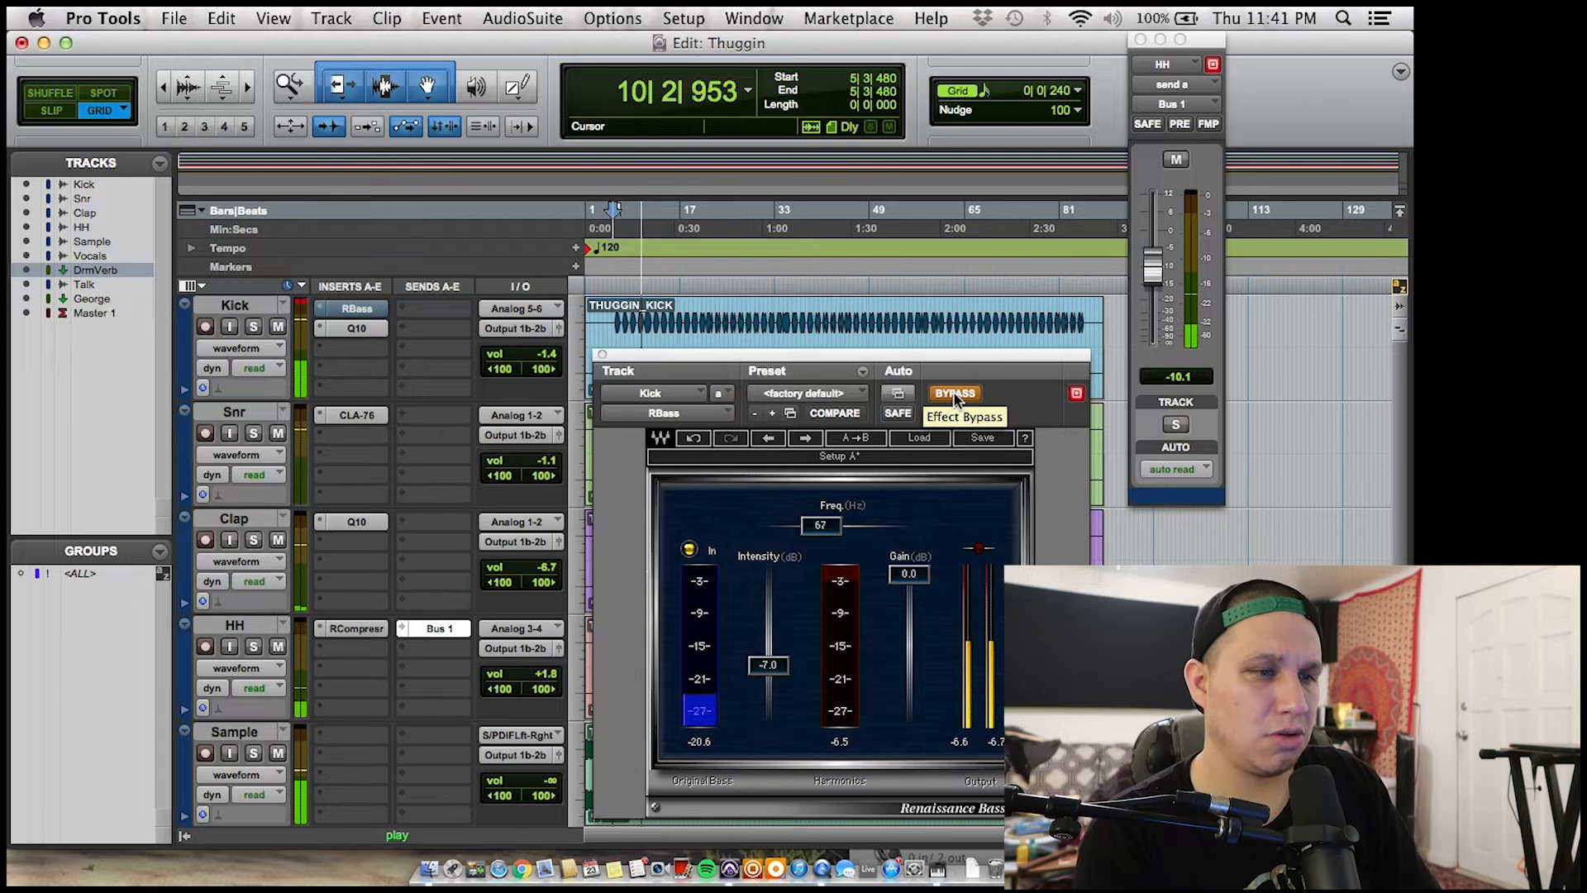
left_click(955, 394)
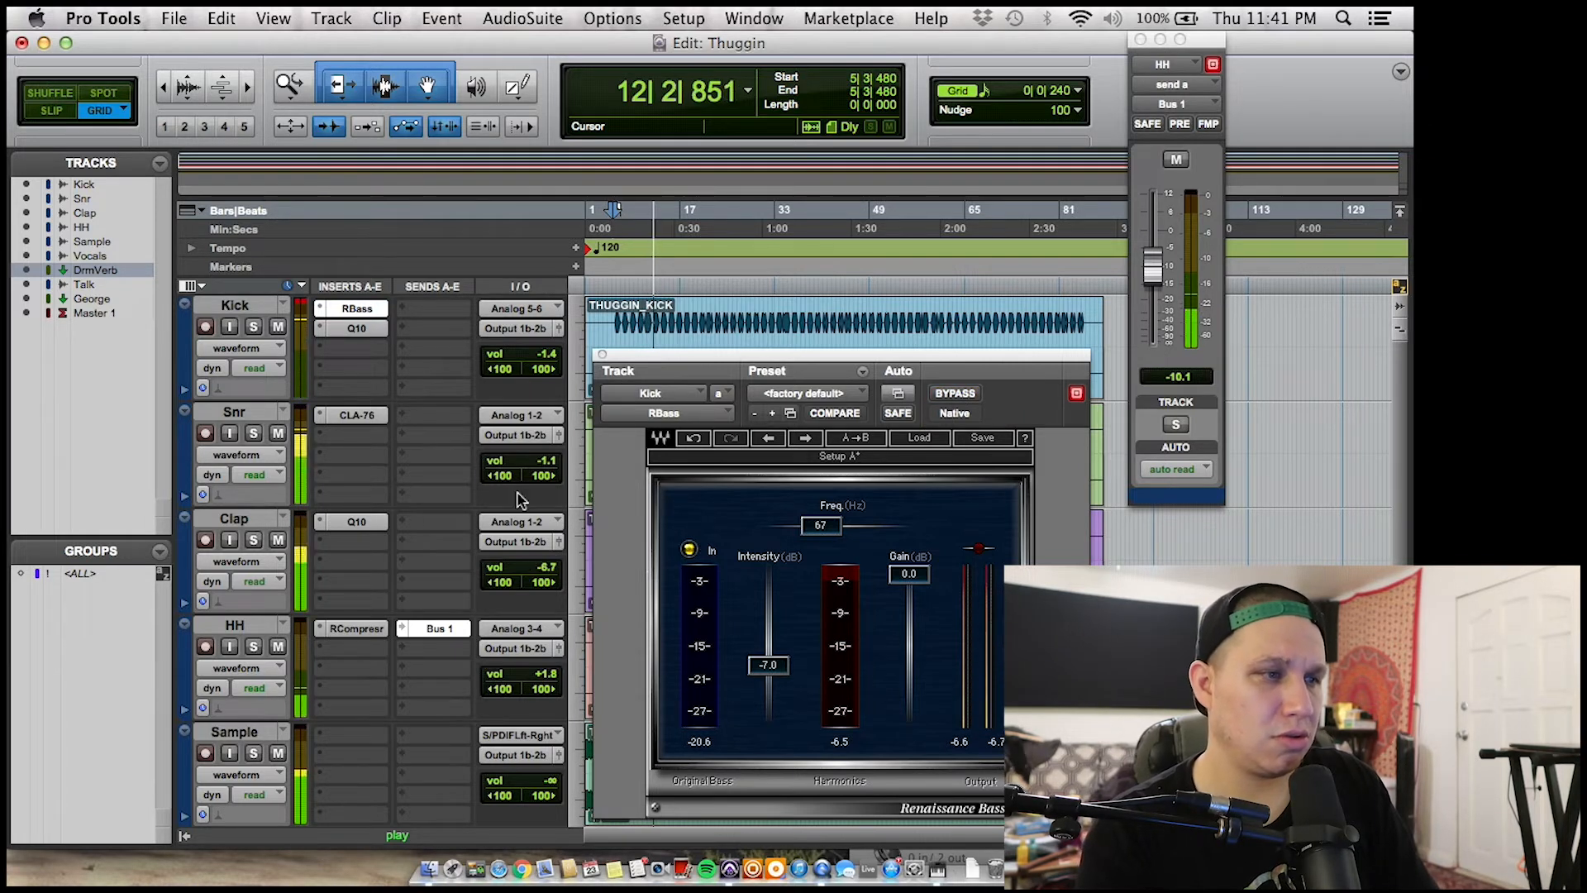
- Lower the Snr track's volume to -2.7 and stop playback with the Talk track's input monitoring on
left_click_drag(521, 461, 526, 497)
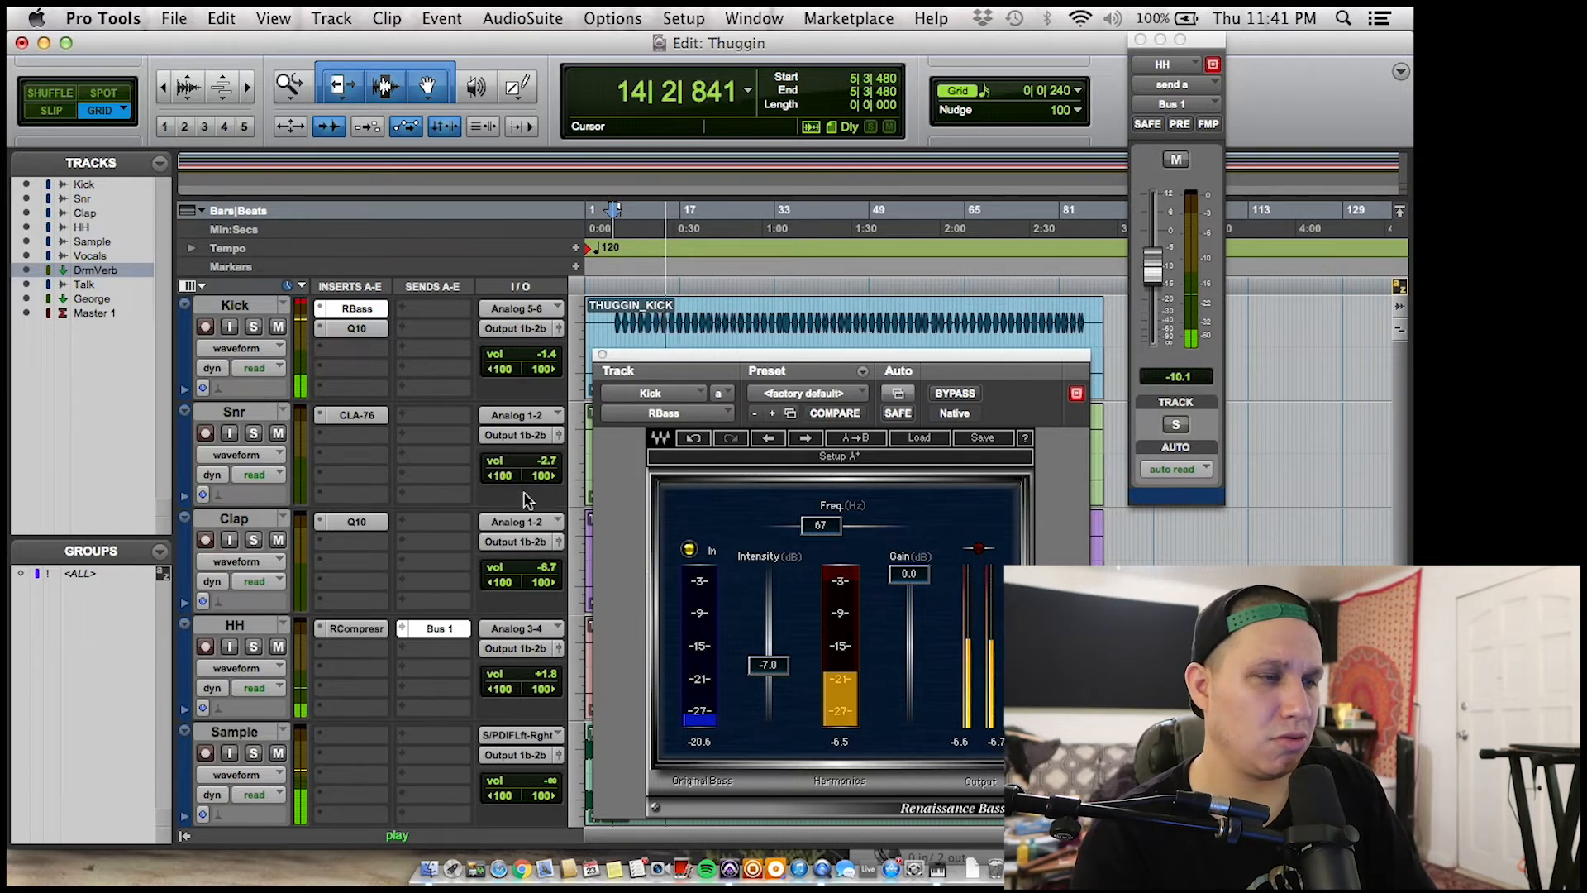
scroll(453, 509, "down", 5)
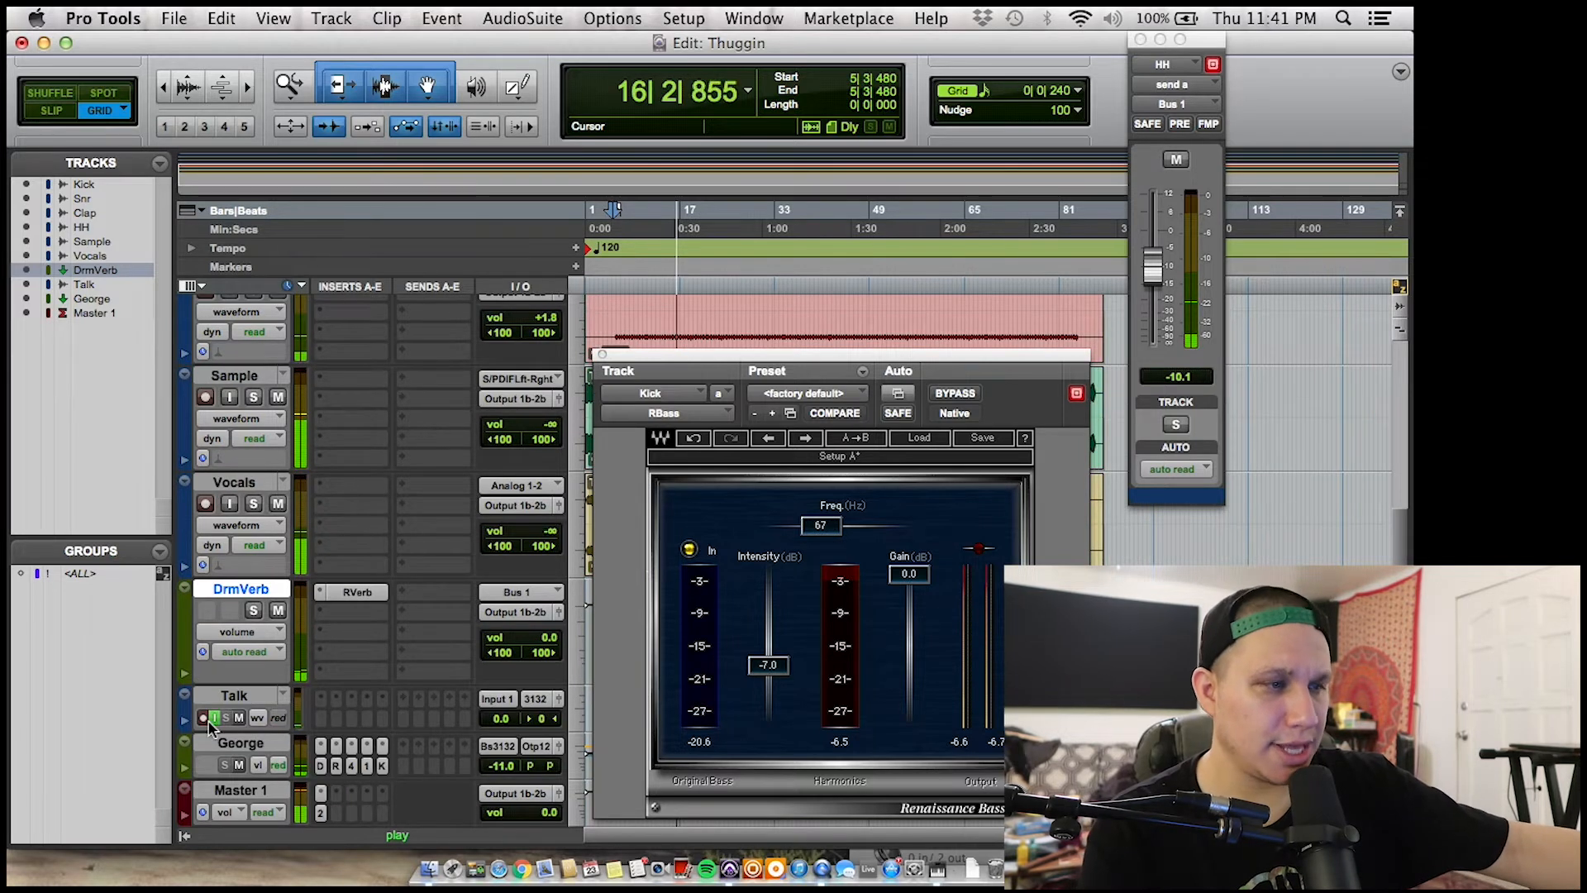
scroll(305, 495, "up", 5)
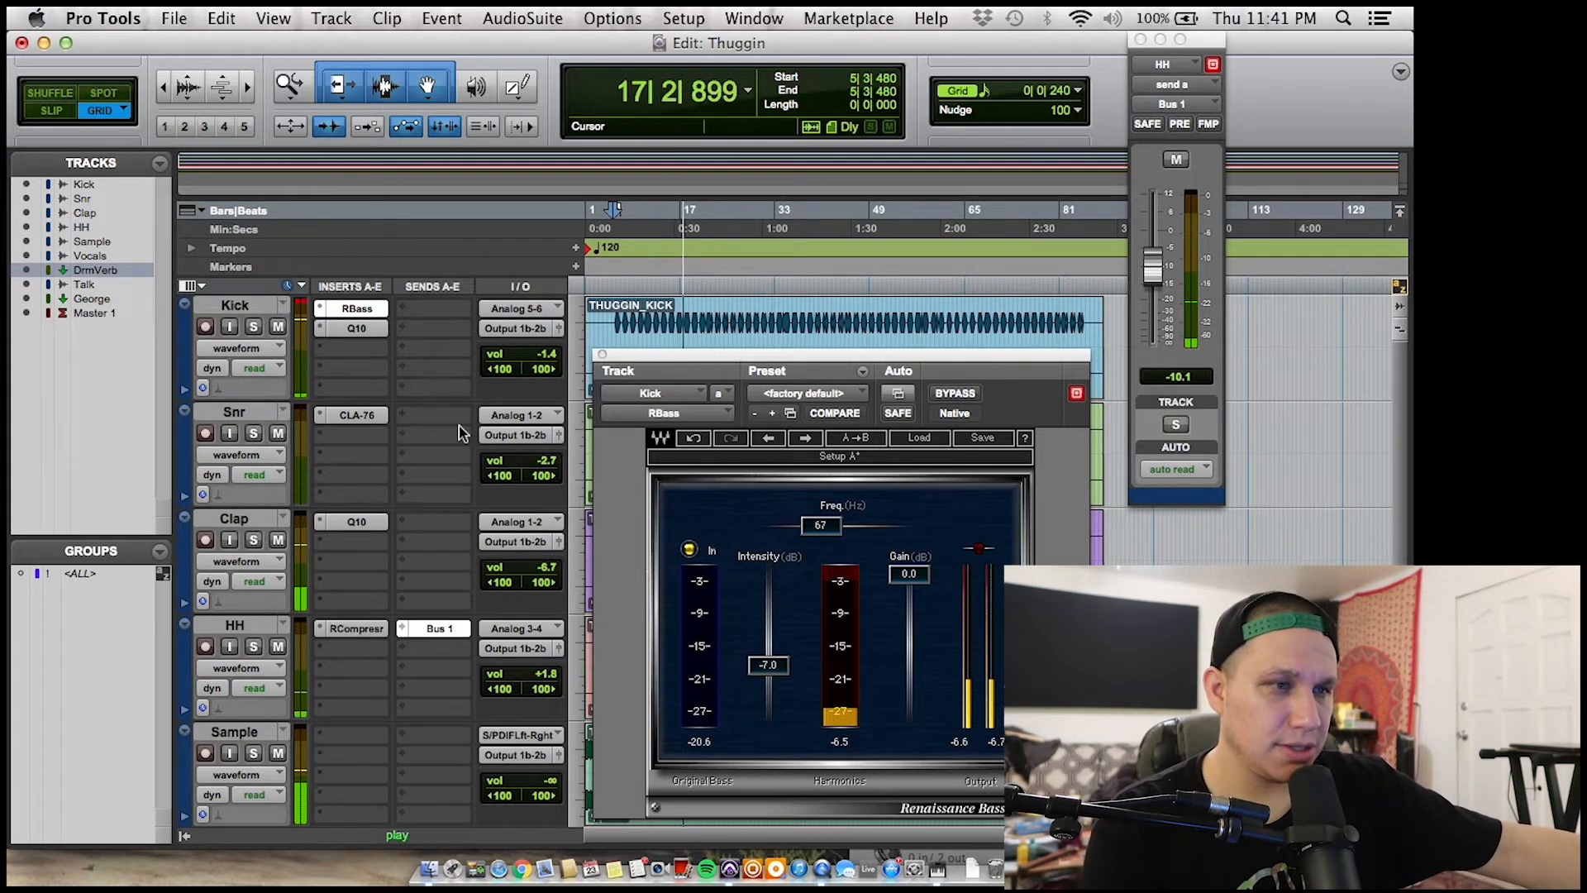
key("space")
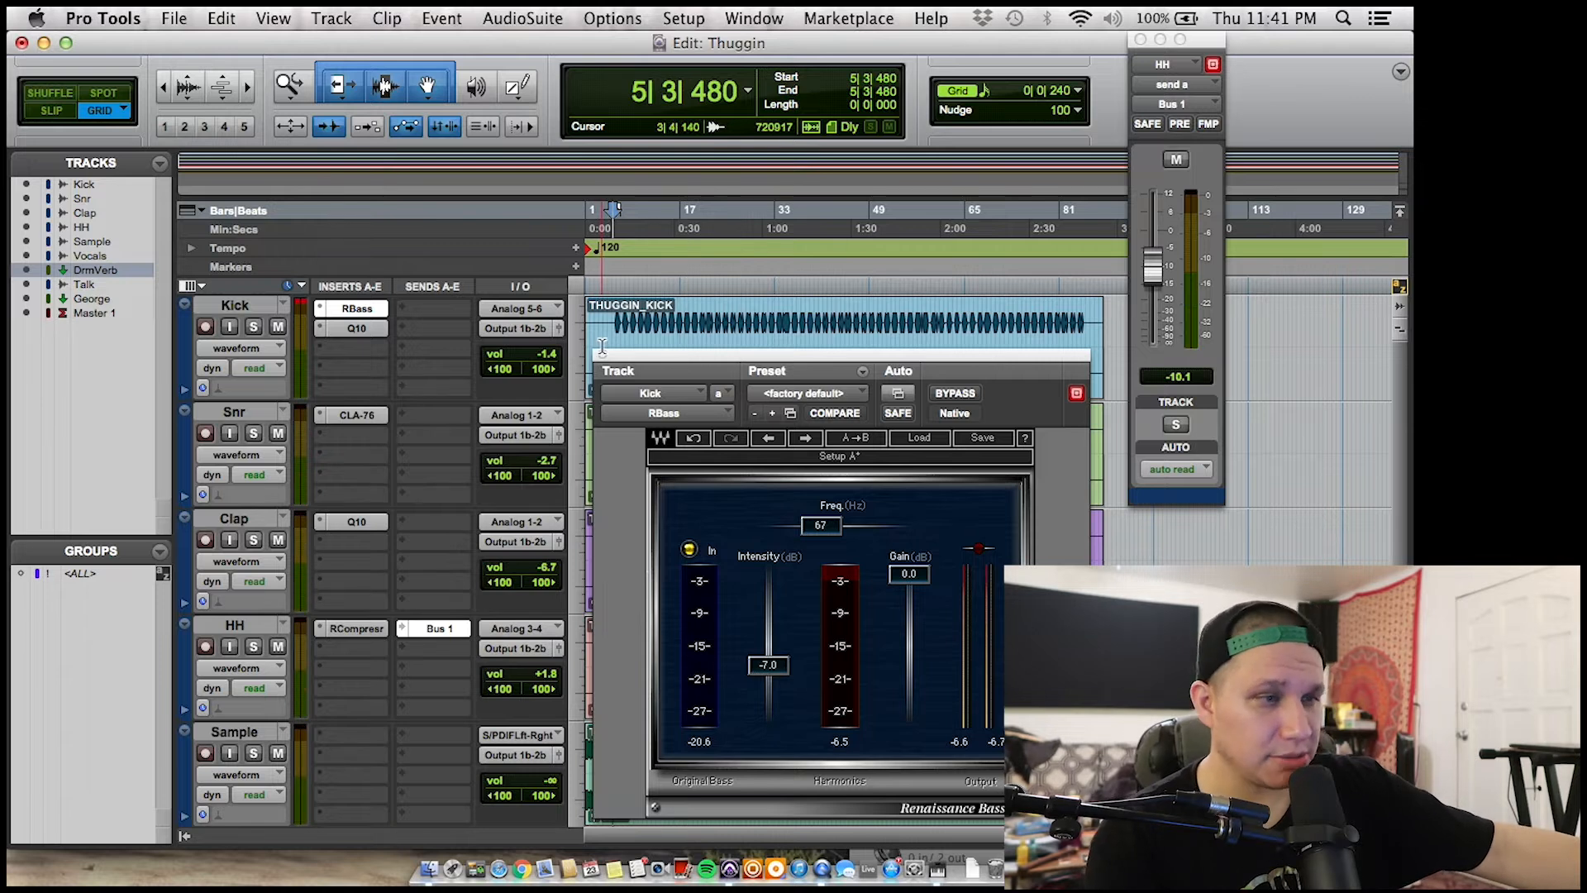
- Switch off the Talk track's input monitoring and replay the session from 5|3|480
scroll(603, 345, "down", 5)
left_click(215, 718)
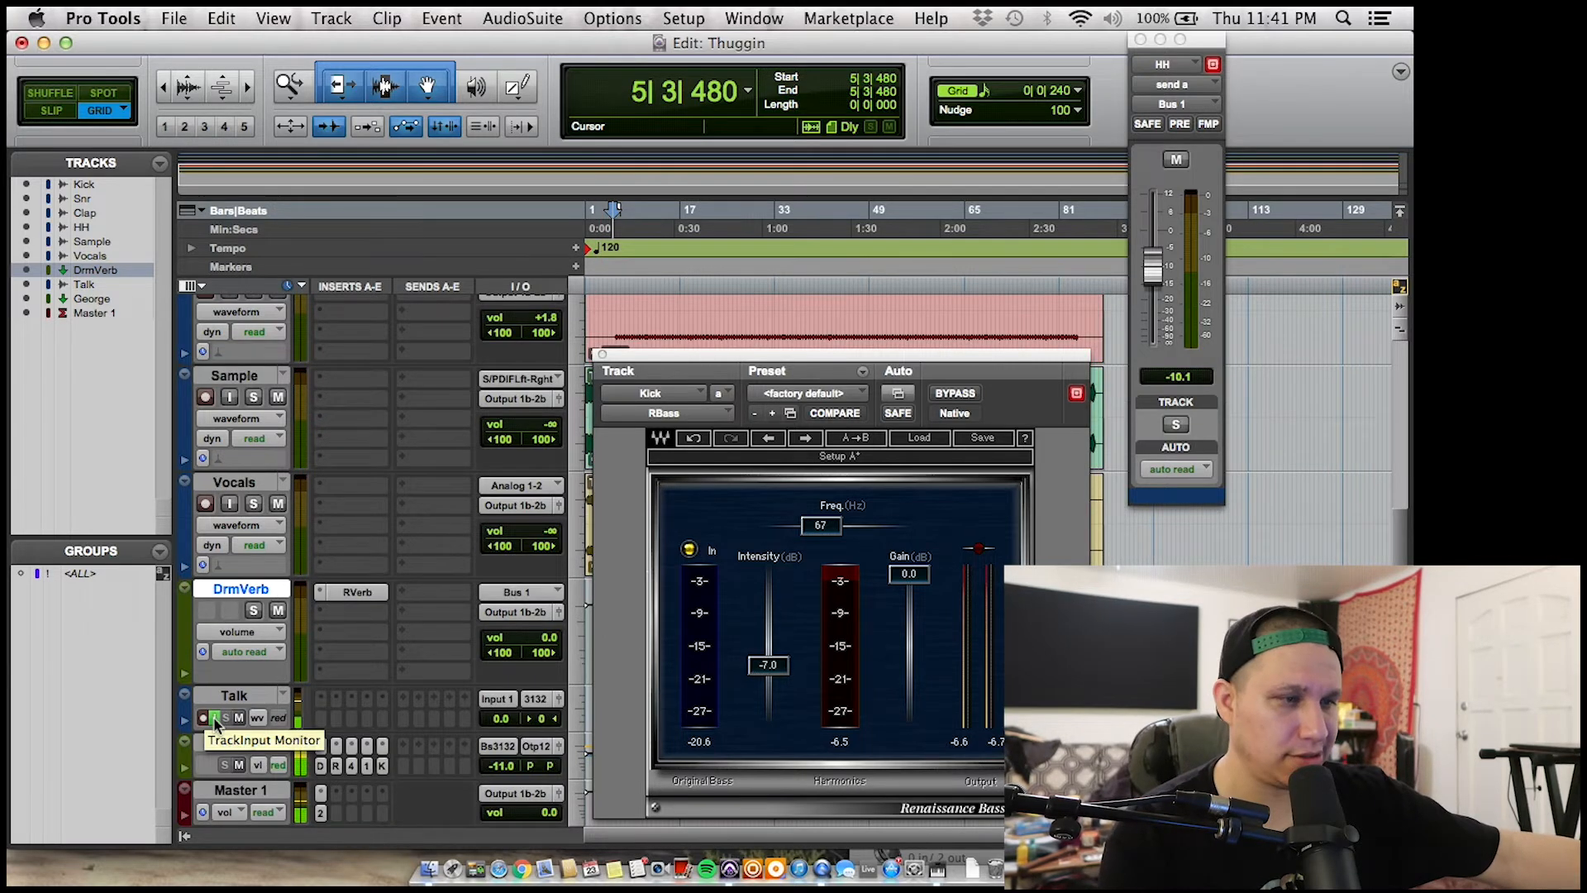
key("space")
- Clear the output clip indicators of the Kick track's Q10 equalizer and close the equalizer
scroll(453, 494, "up", 3)
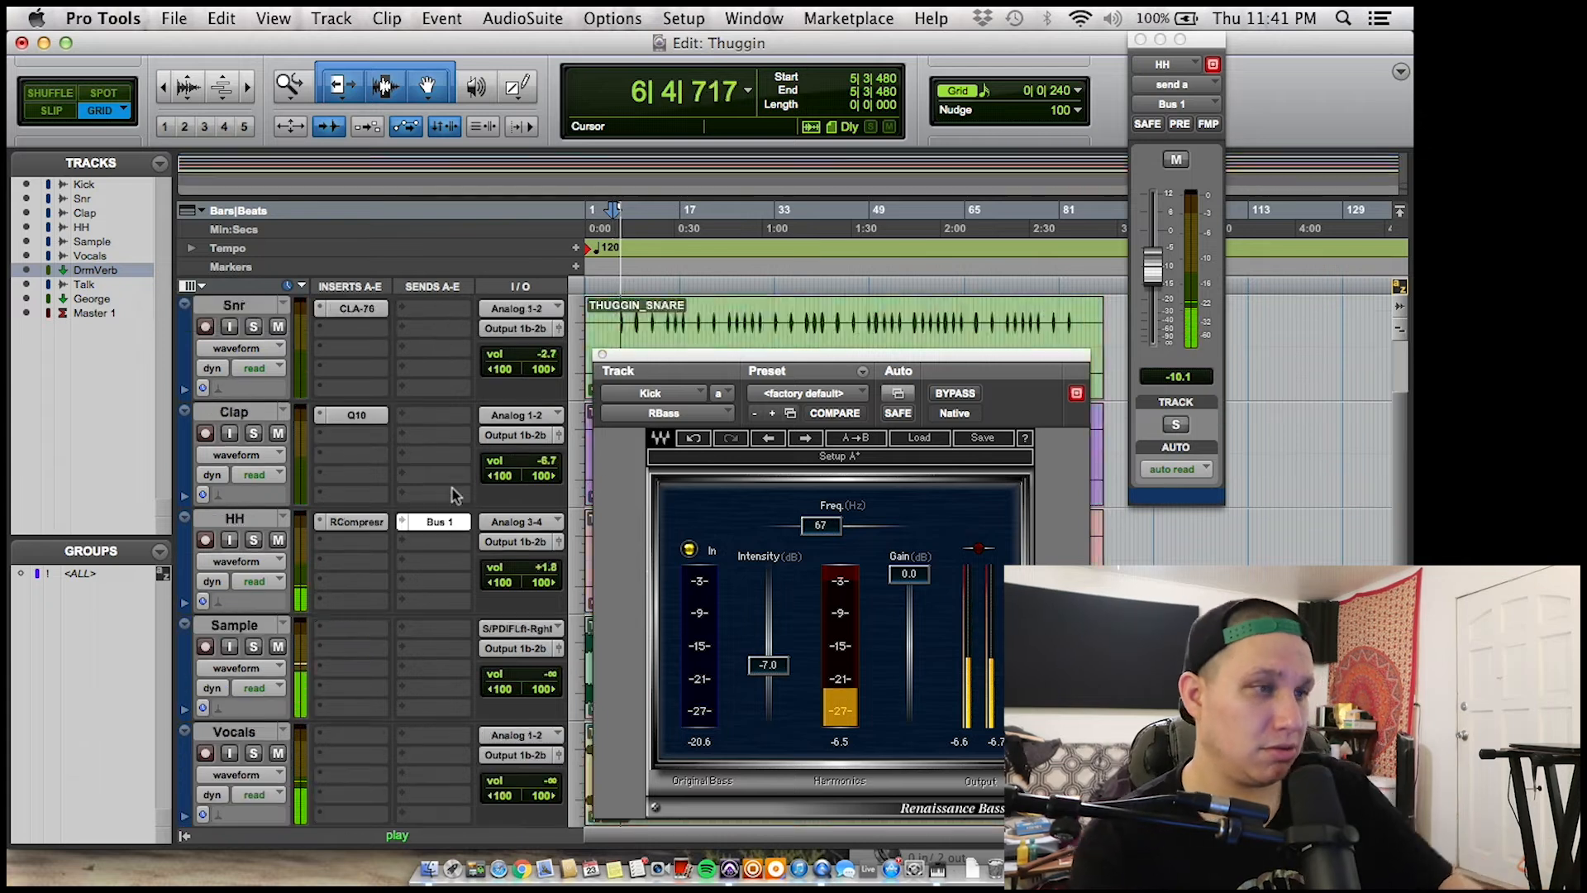
scroll(453, 495, "up", 1)
left_click(356, 328)
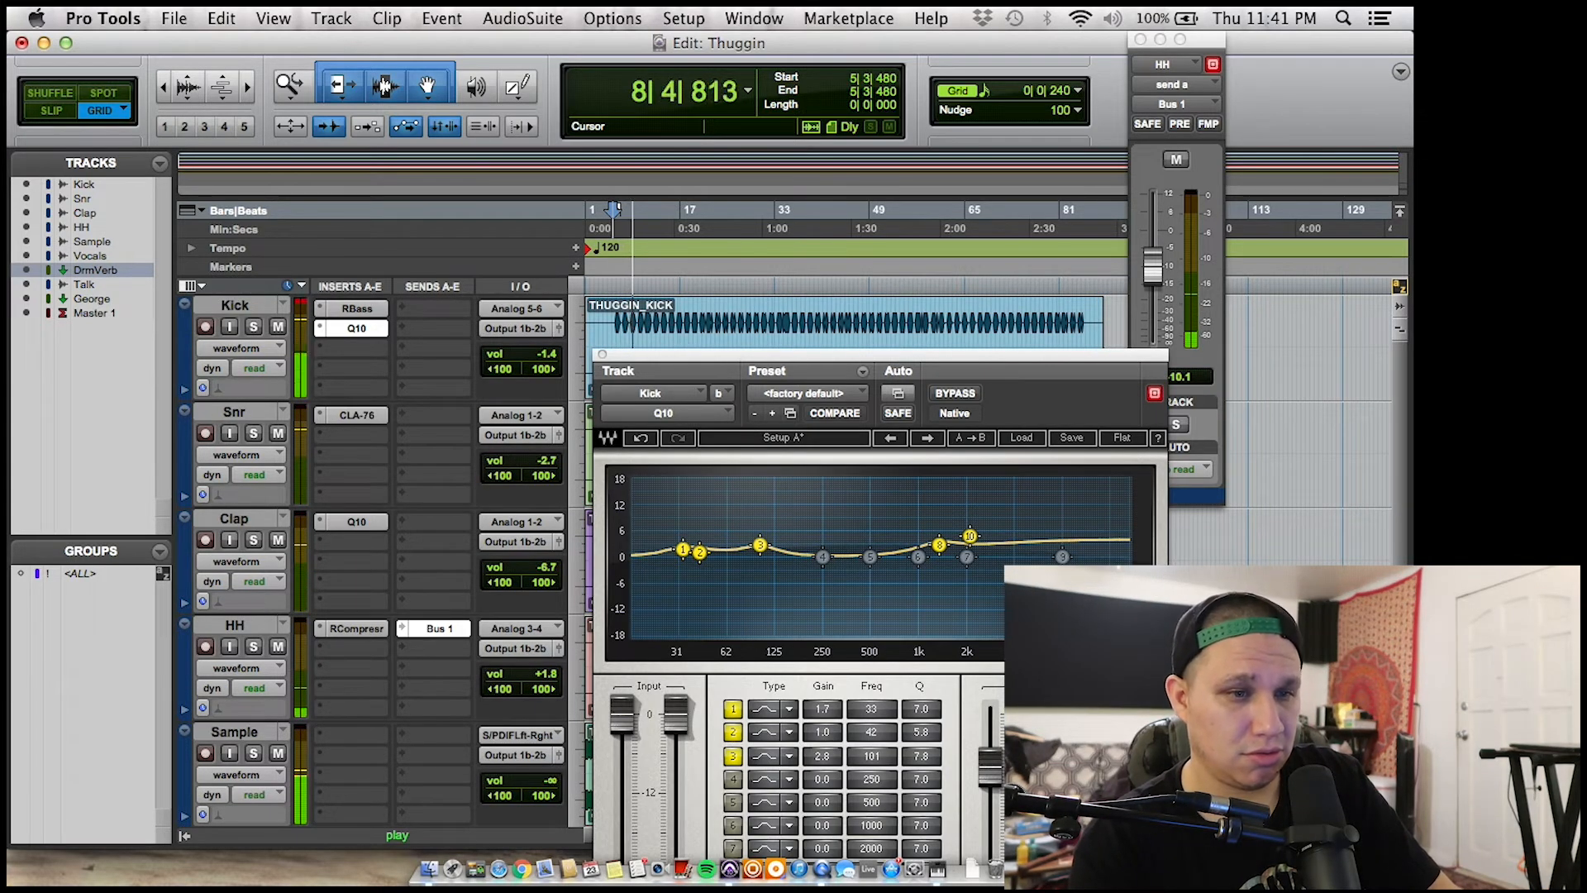
left_click_drag(989, 355, 811, 188)
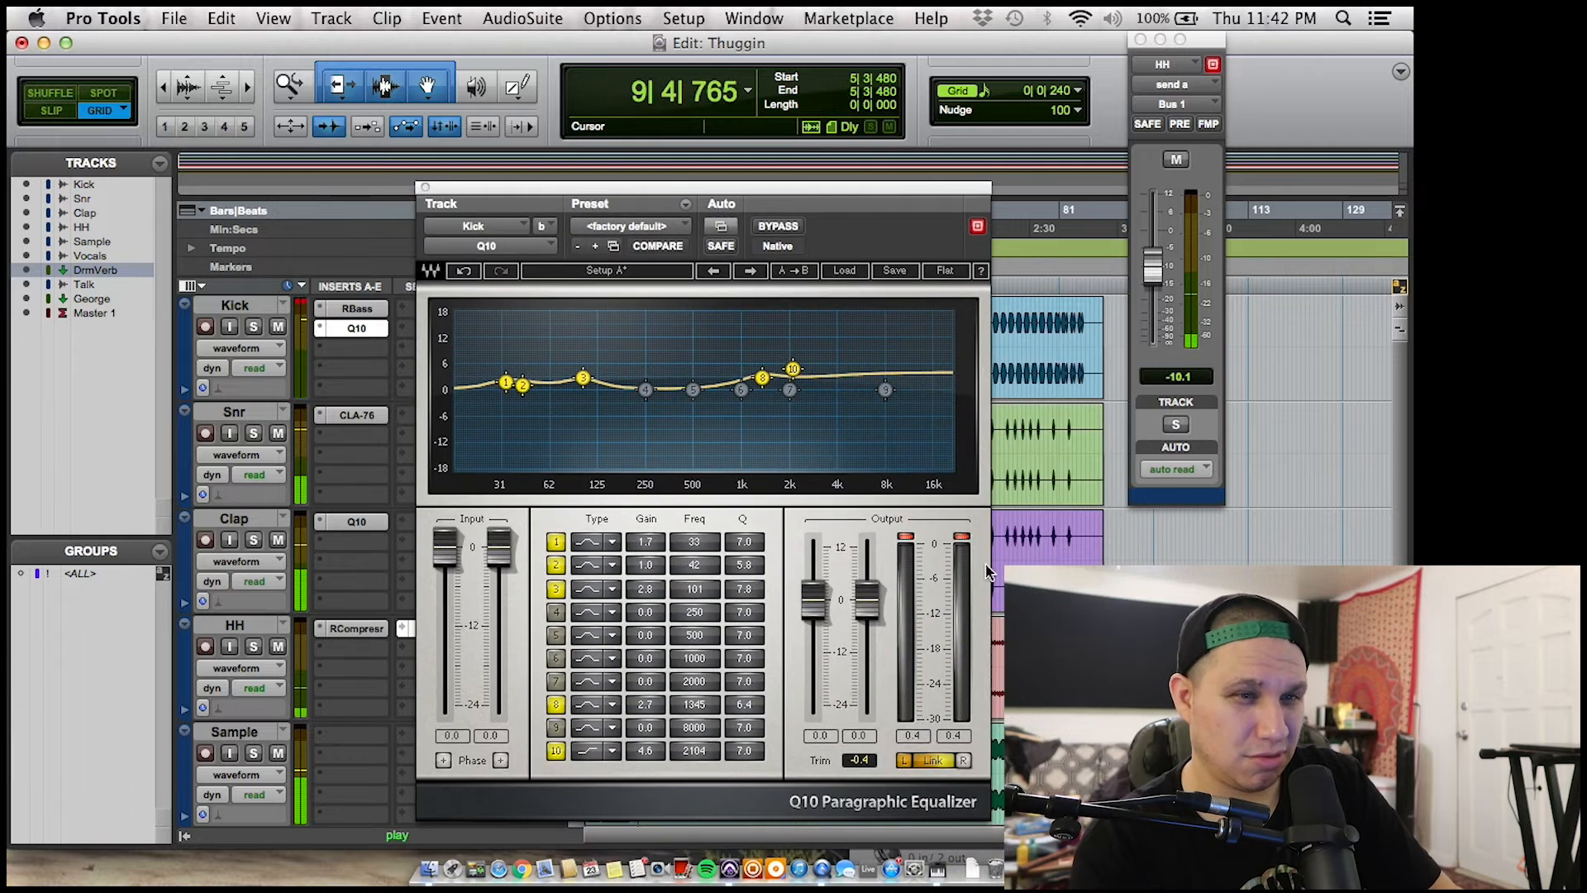
left_click(906, 537)
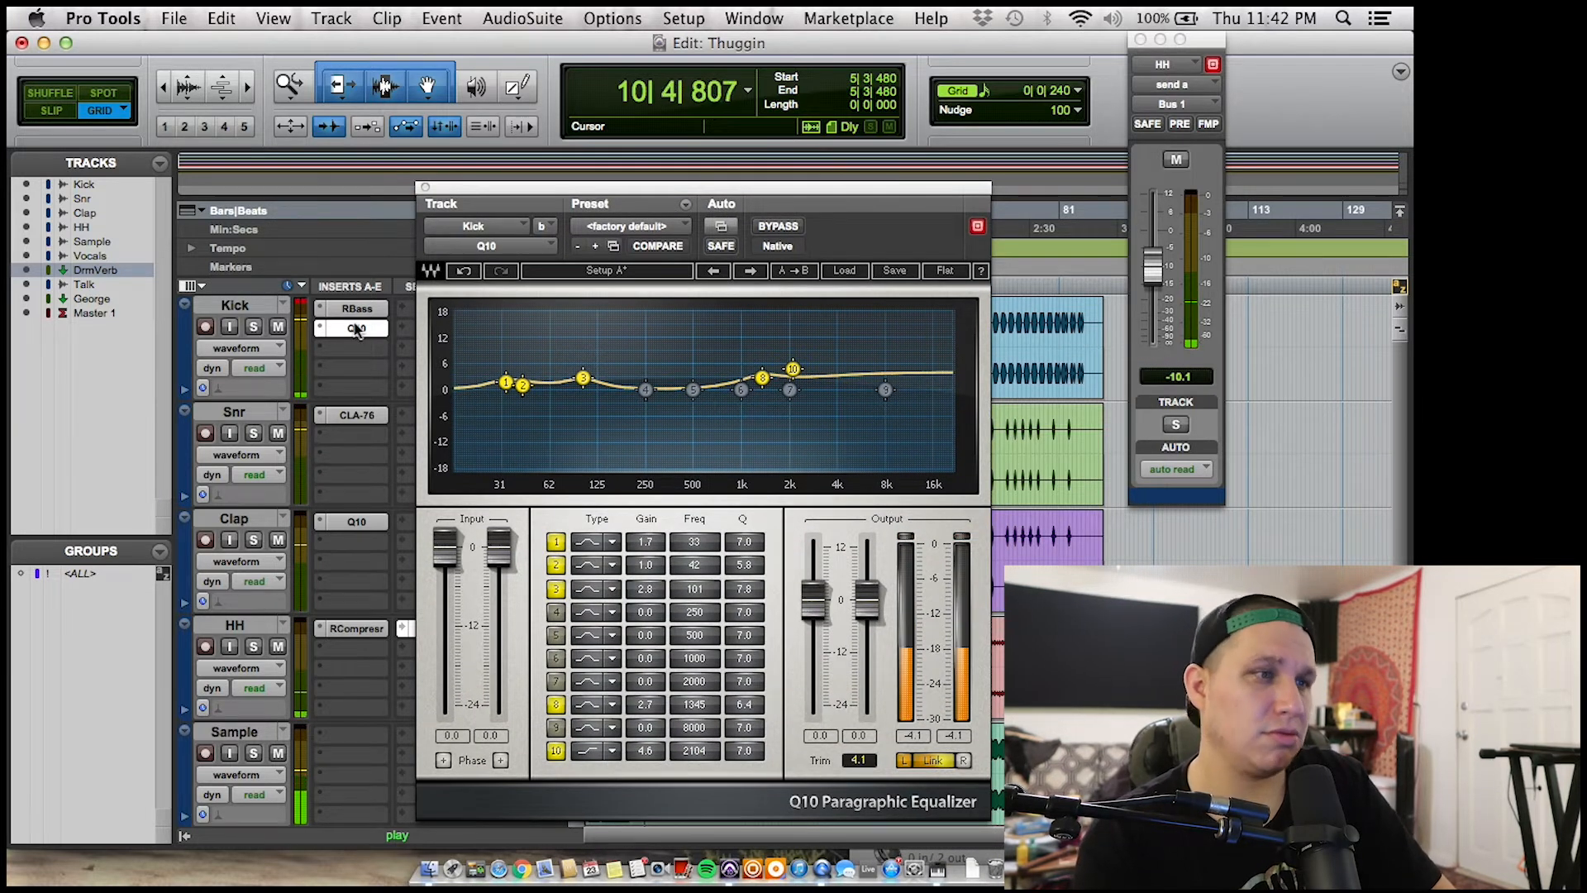
left_click_drag(446, 199, 453, 138)
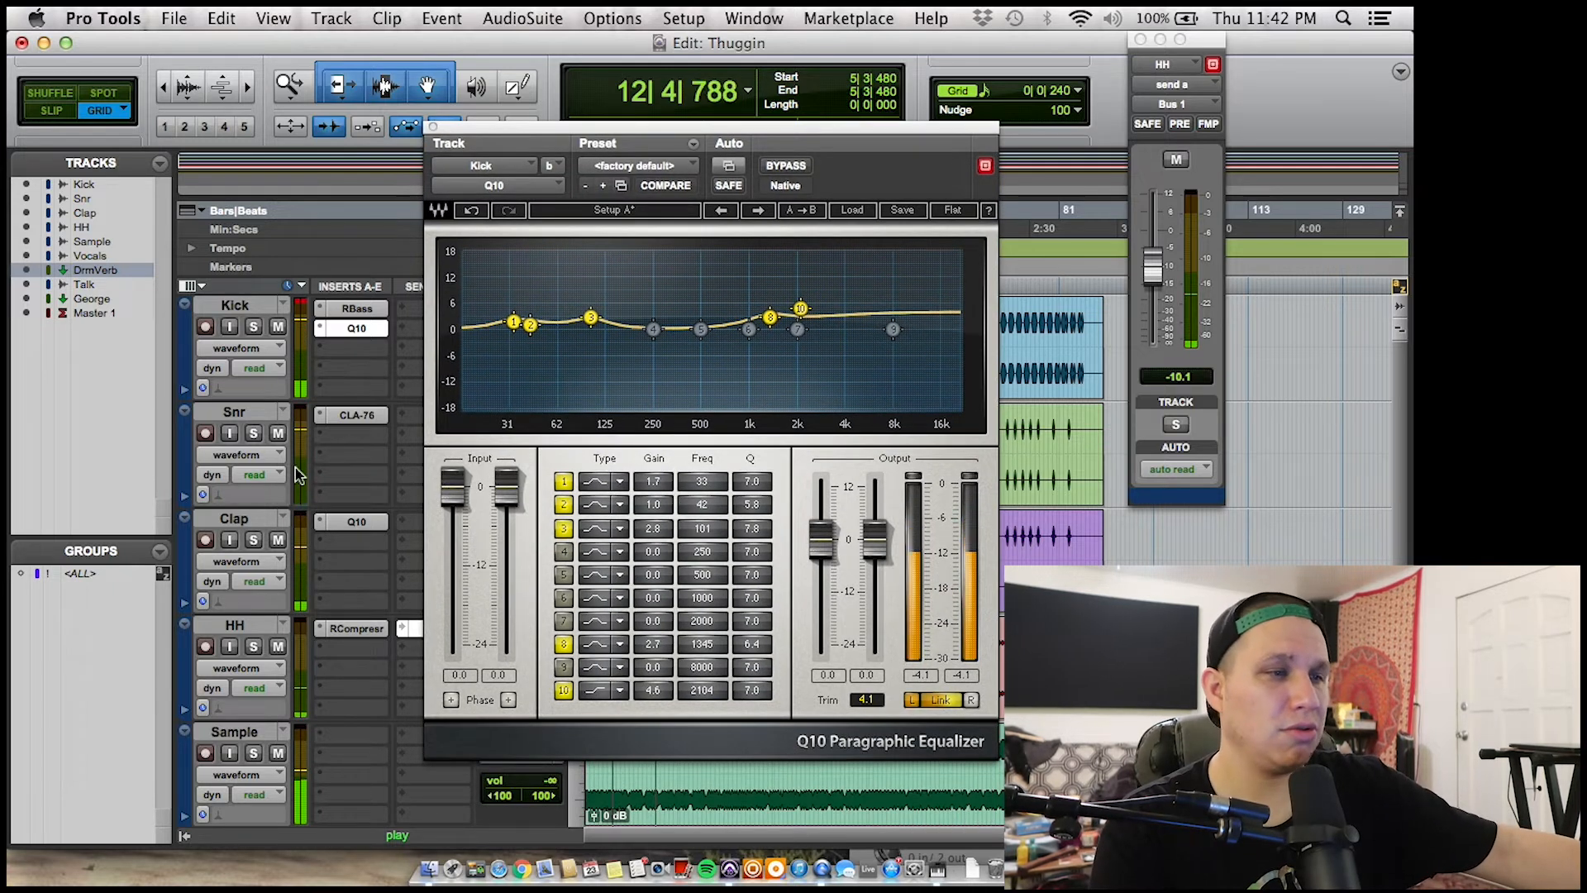
left_click(433, 128)
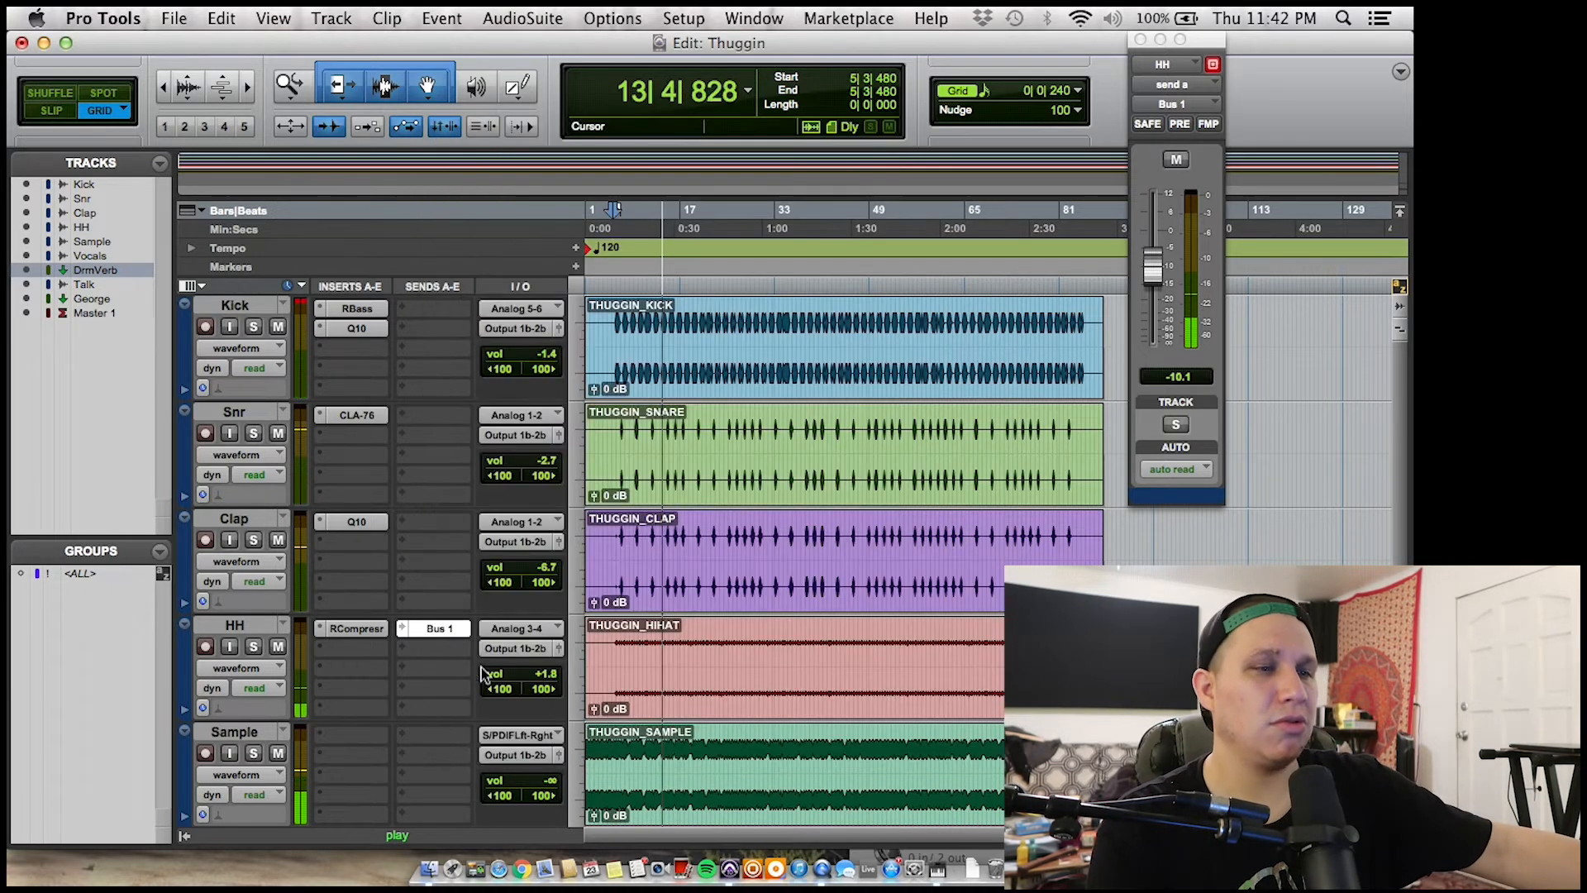
- Raise the HH track's volume to +2.8, lower its Bus 1 send level to -14.1, and stop playback
left_click_drag(523, 677, 529, 653)
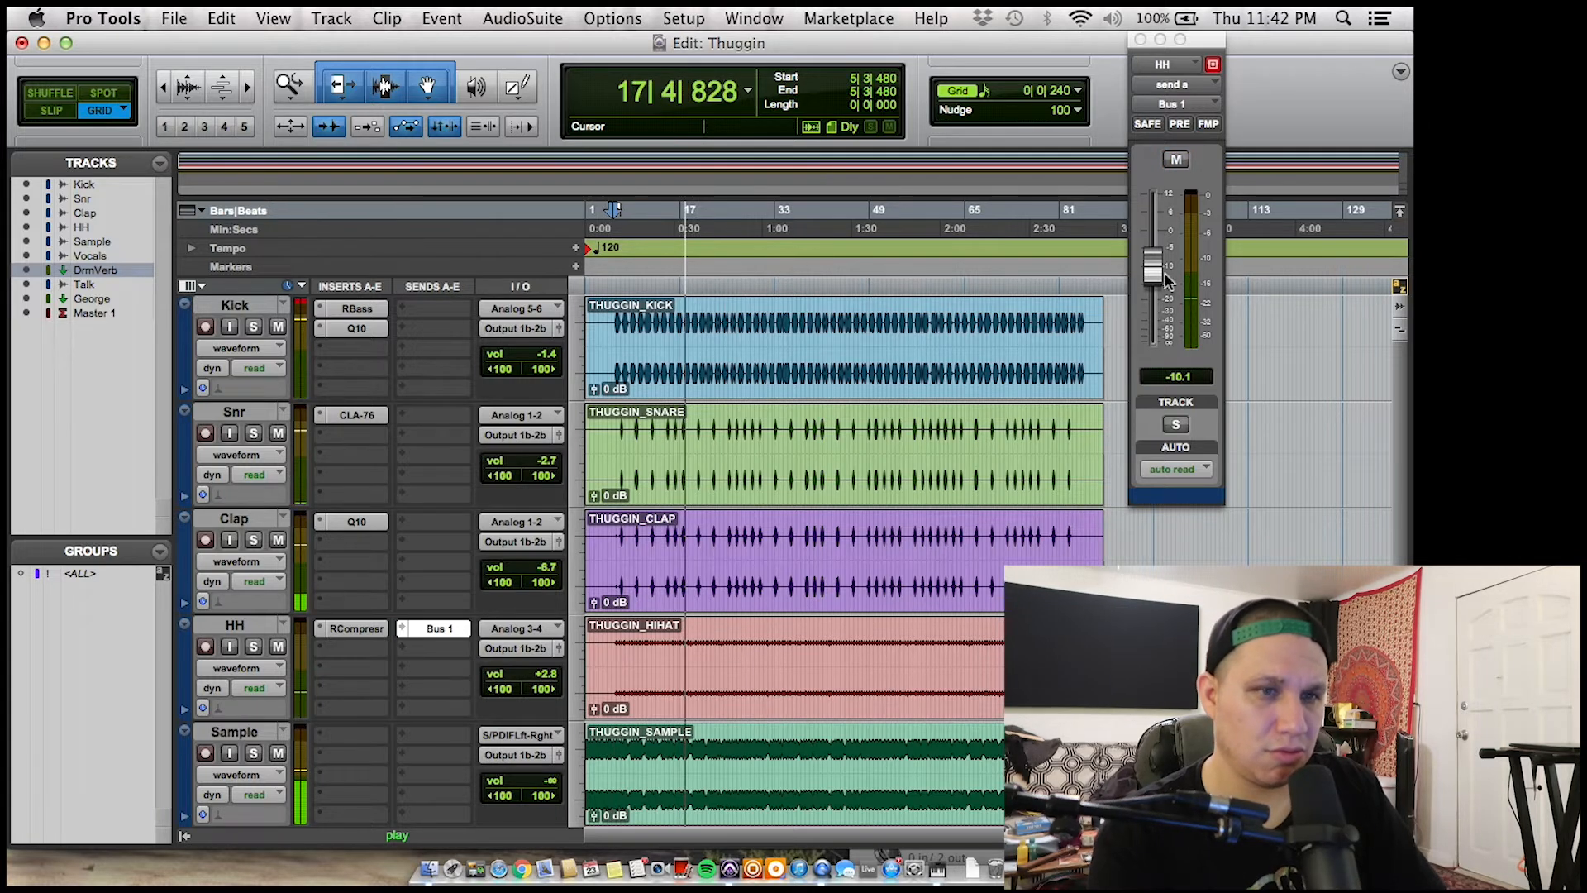
left_click_drag(1154, 266, 1154, 283)
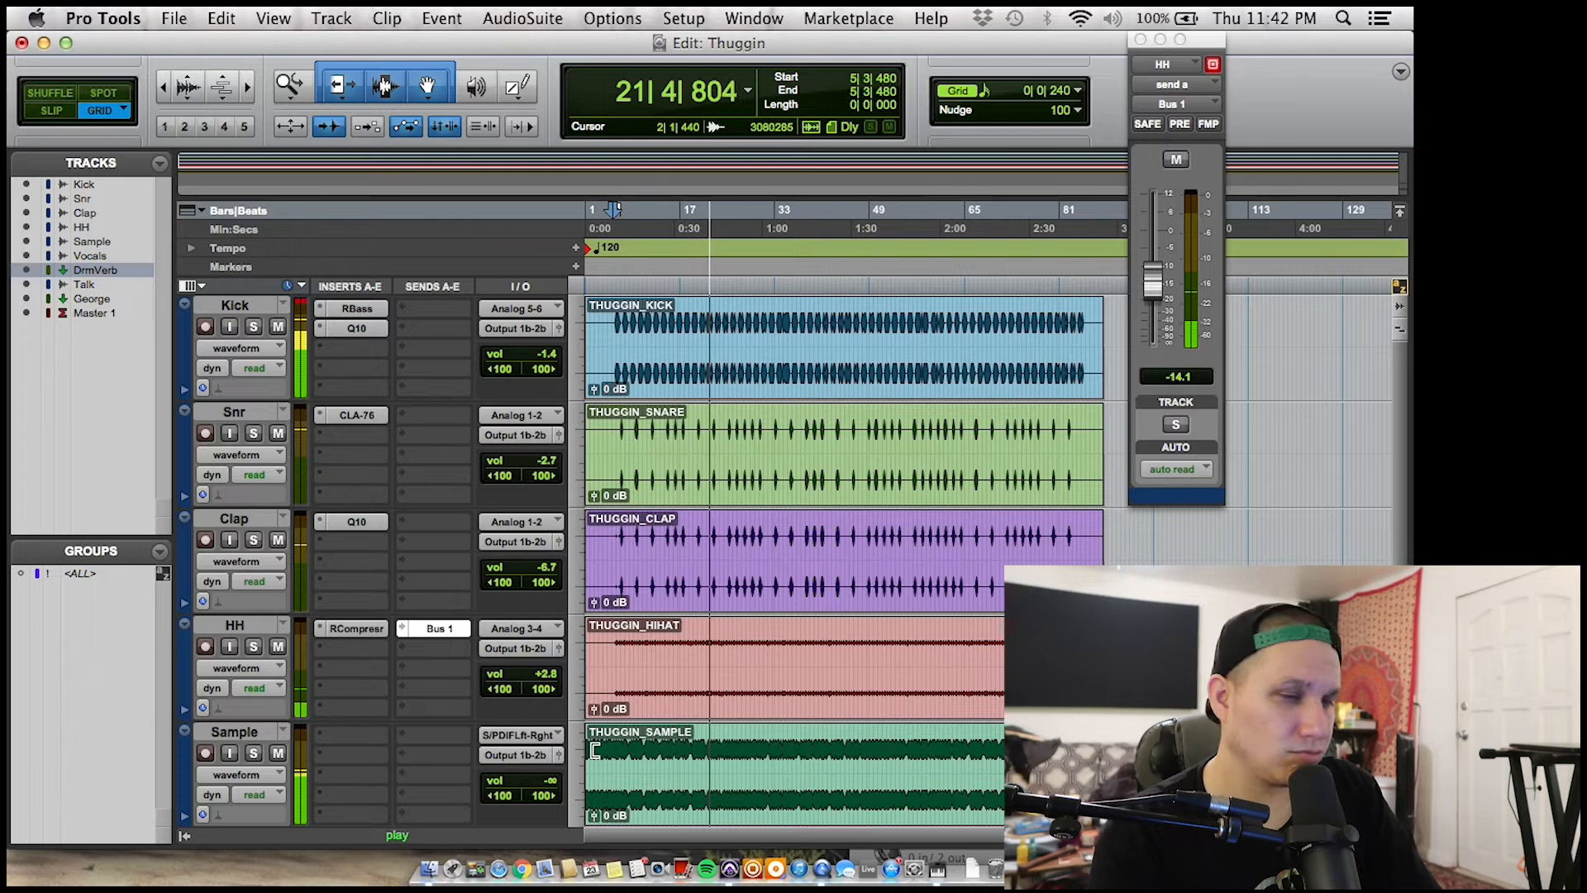
key("space")
- Raise the Sample track's volume to -2.6 during playback and check the L2 limiter on Master 1
scroll(213, 723, "down", 5)
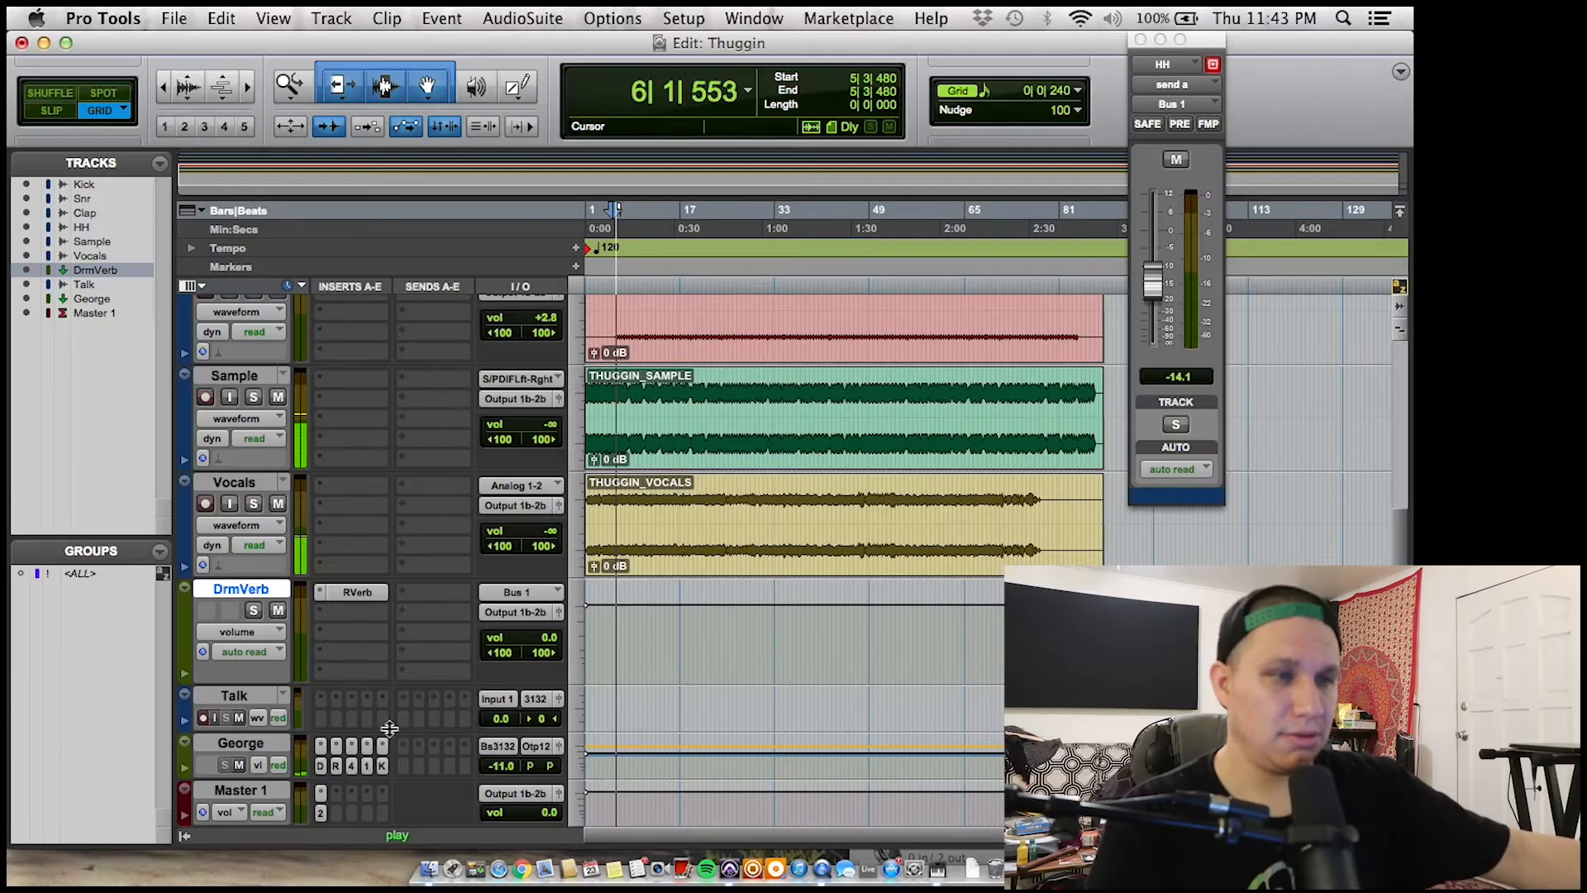
left_click_drag(520, 423, 517, 368)
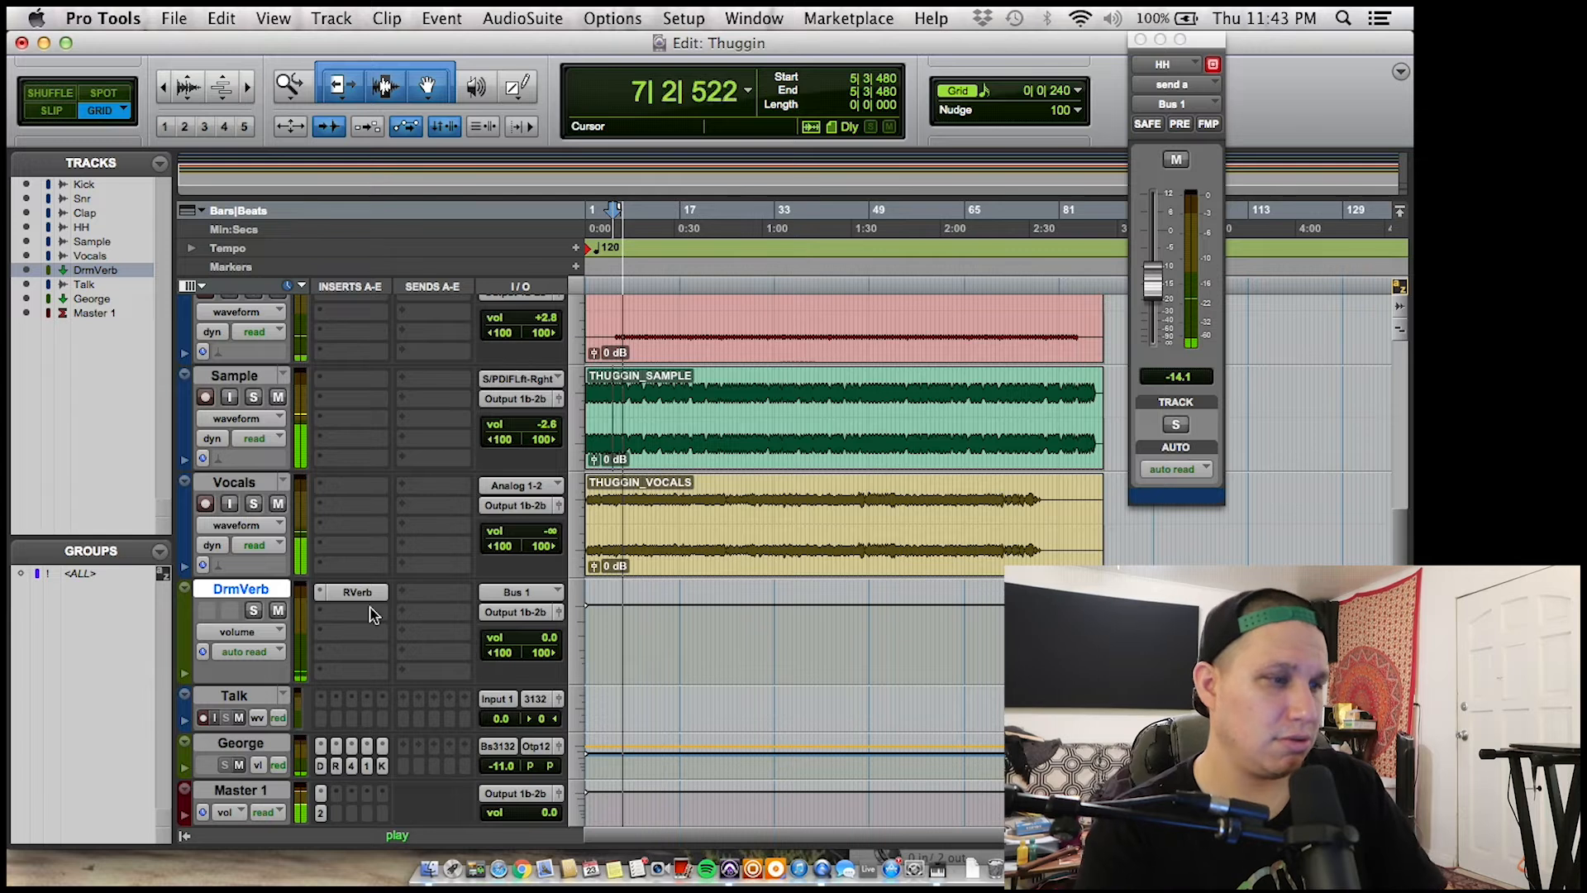
left_click(321, 813)
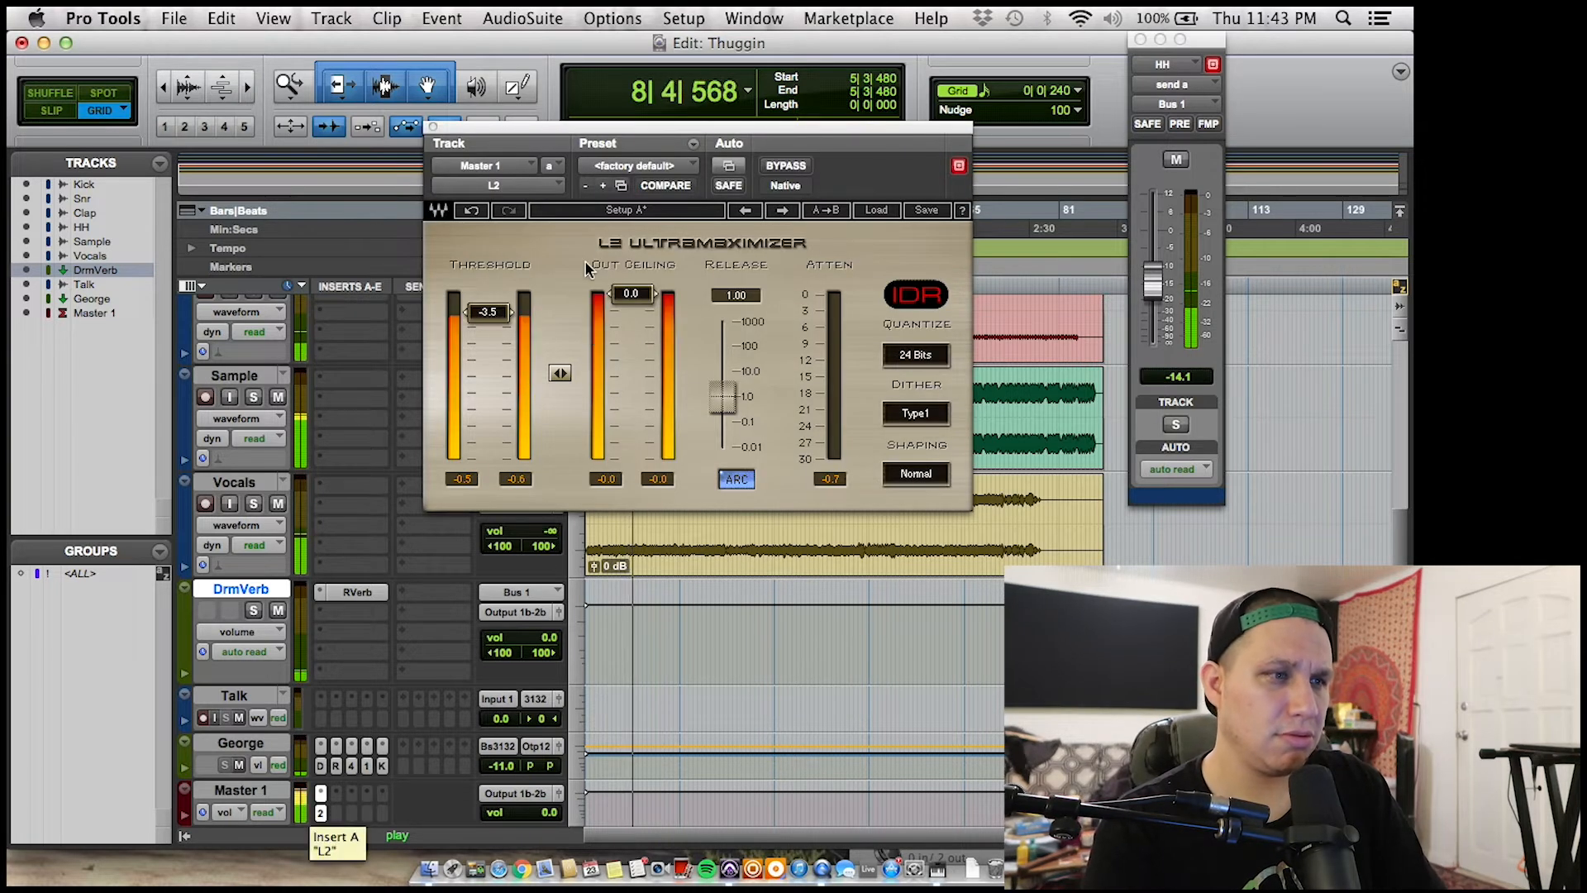
left_click(320, 812)
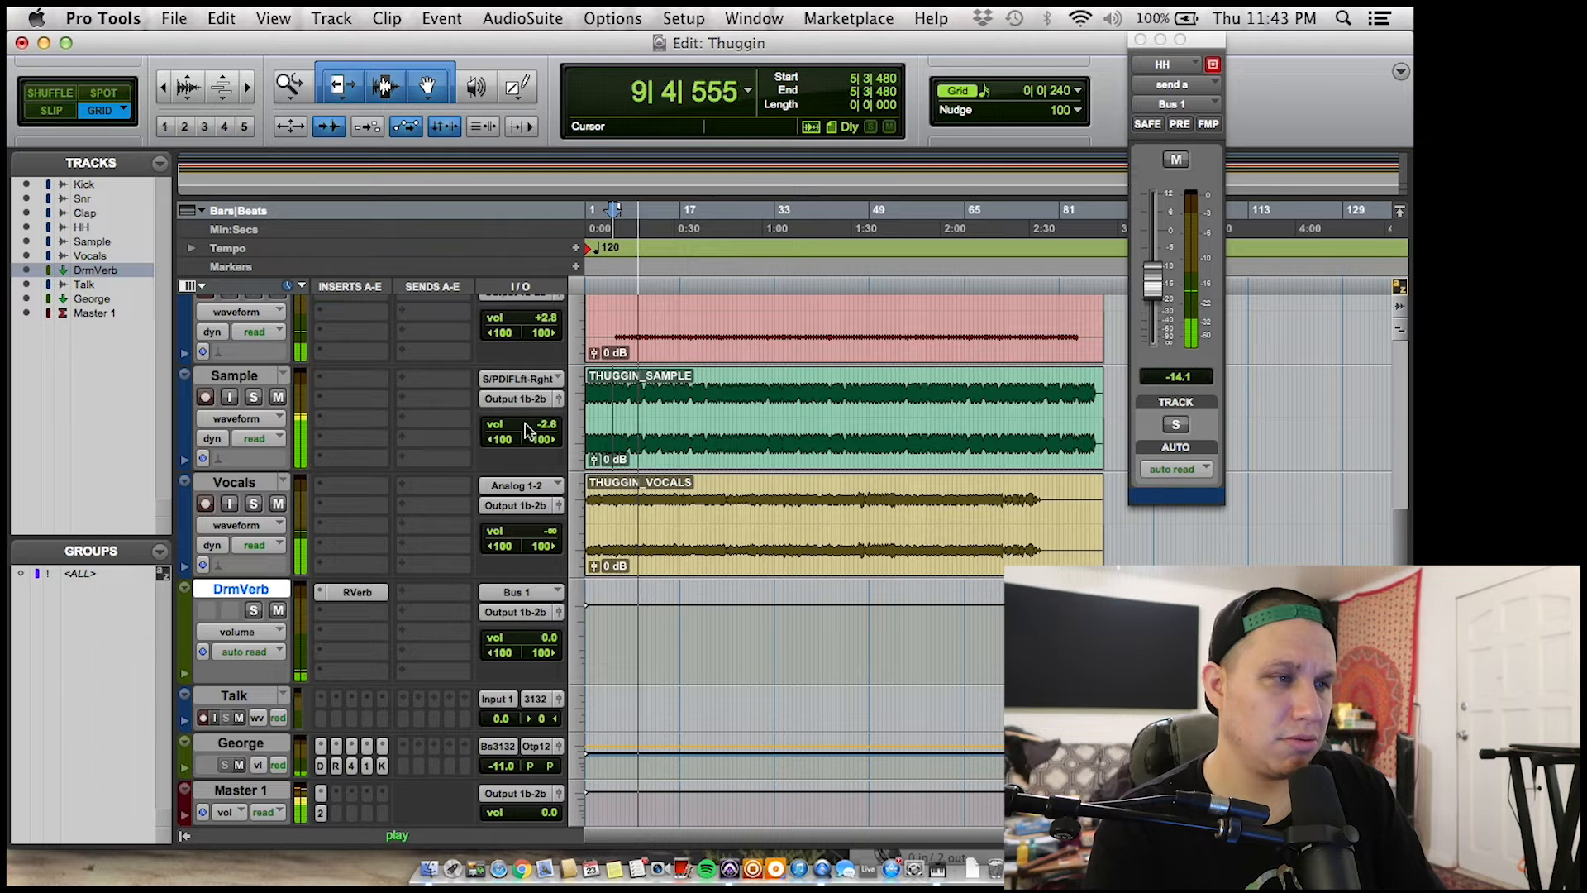
- Insert a stereo Q10 equalizer on the Sample track and cut band 3 by 2.6 at 155 Hz with a Q of 4.0
left_click(353, 383)
mouse_move(426, 414)
mouse_move(620, 414)
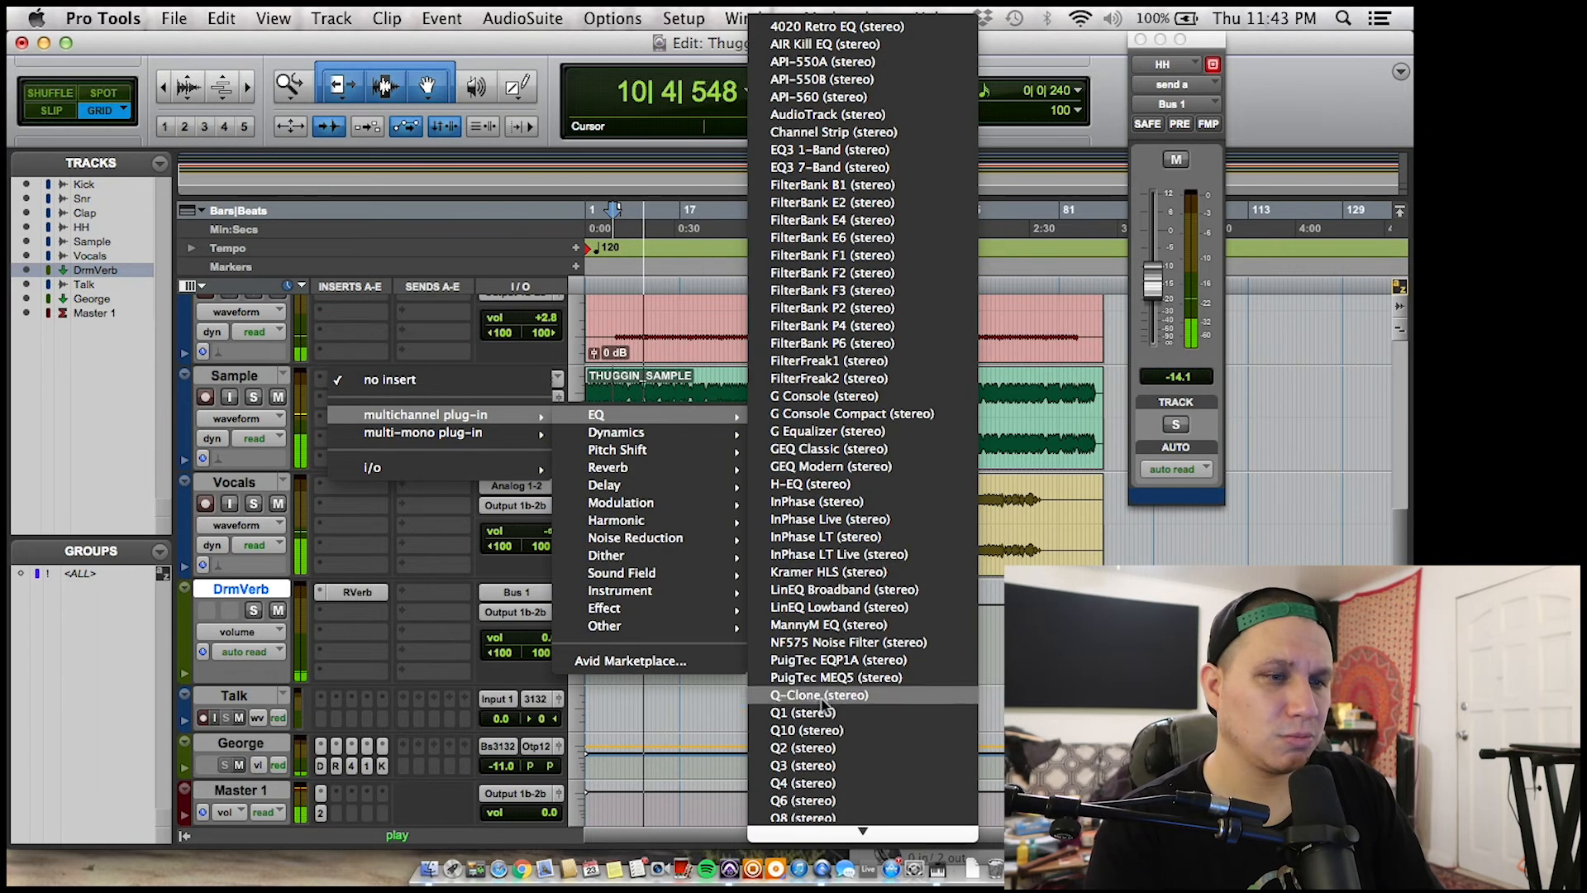
left_click(821, 734)
mouse_move(609, 329)
left_mouse_down()
mouse_move(611, 256)
mouse_move(673, 251)
mouse_move(612, 255)
mouse_move(620, 351)
left_mouse_up()
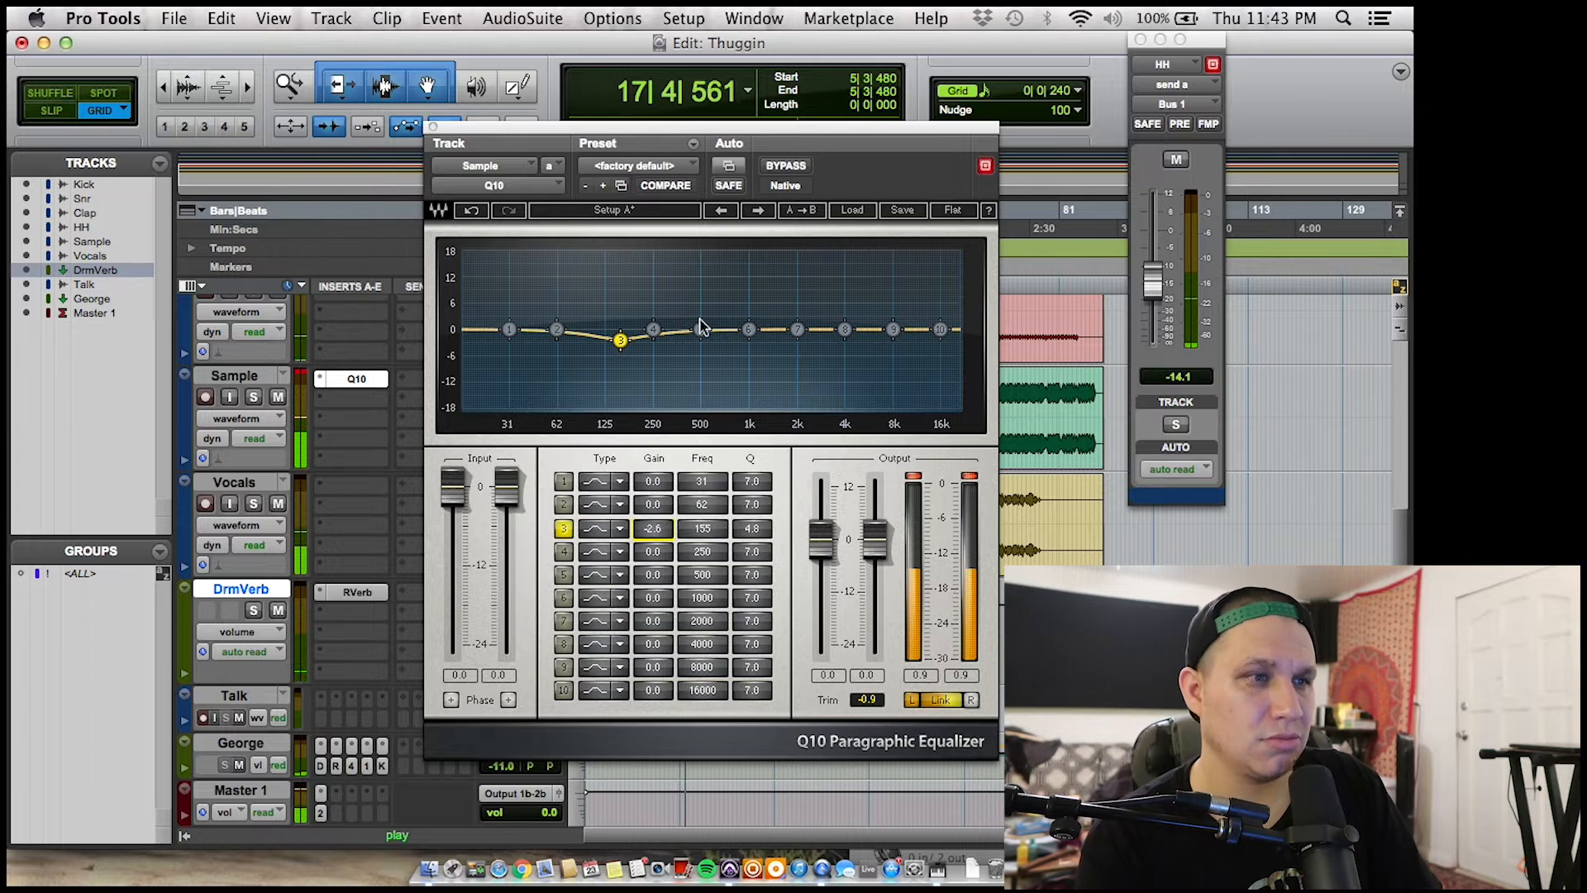
- Boost band 2 of the Sample track's Q10 equalizer by 1.6 at 259 Hz with a Q of 6.8
left_click_drag(558, 329, 662, 308)
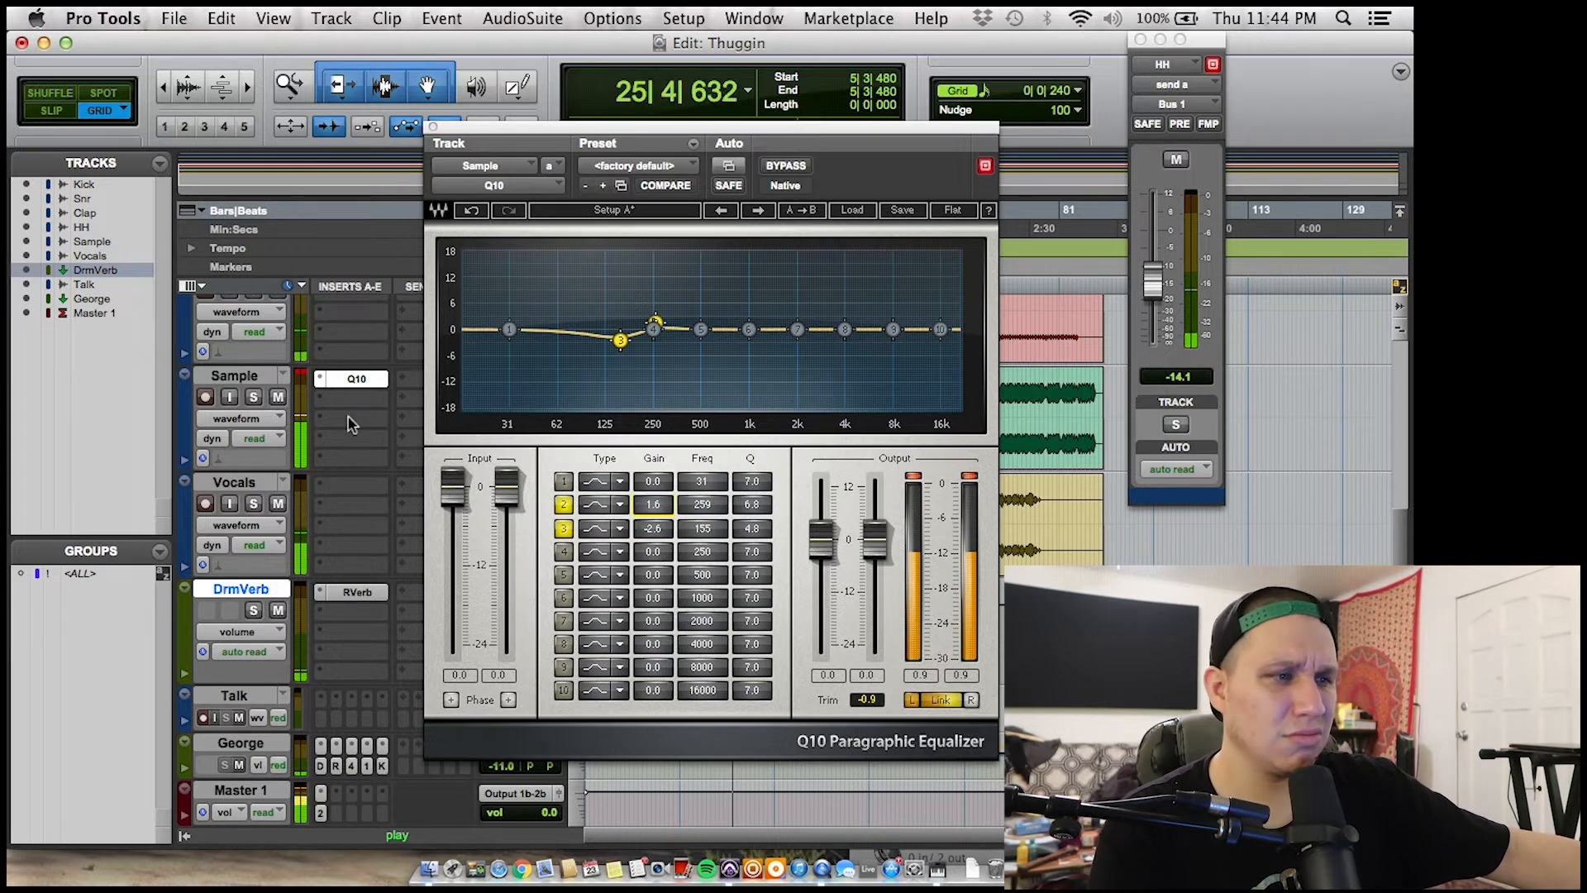
- On the Kick track's Q10, try boosting band 6 by 10.8 at 3175 Hz, undo it, and raise band 10's gain to 7.2
scroll(370, 413, "up", 5)
left_click(354, 329)
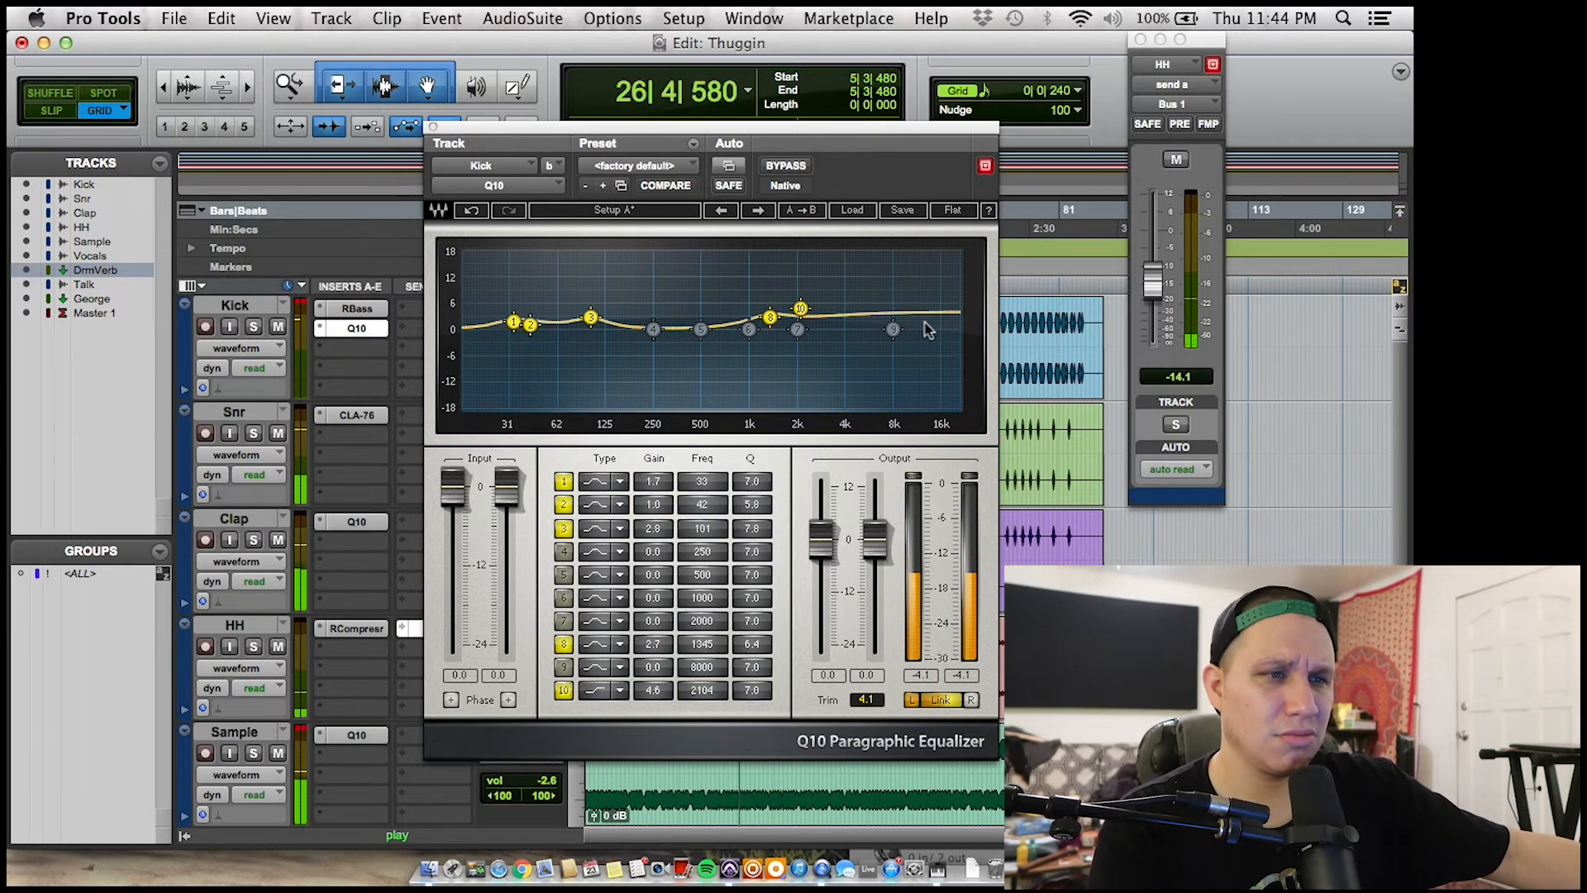
left_click_drag(786, 258, 827, 283)
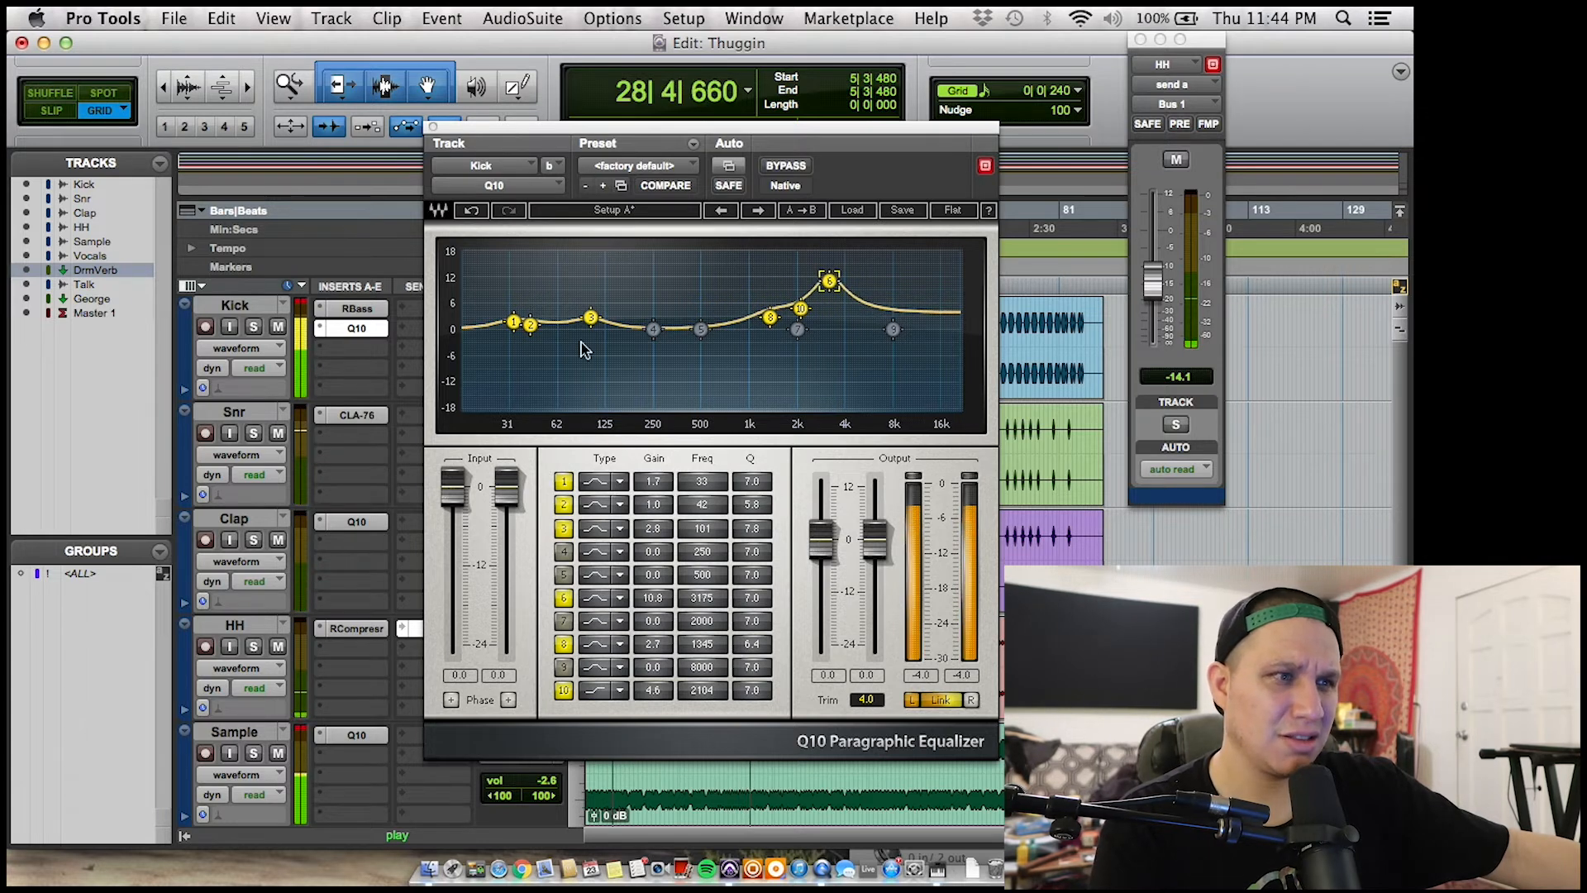
left_click(471, 210)
left_click(598, 689)
left_click(598, 690)
left_click(598, 689)
left_click(598, 689)
mouse_move(652, 690)
left_mouse_down()
mouse_move(653, 615)
mouse_move(653, 664)
left_mouse_up()
- Insert a stereo RCompressor on the Sample track after its Q10 equalizer
scroll(254, 676, "down", 5)
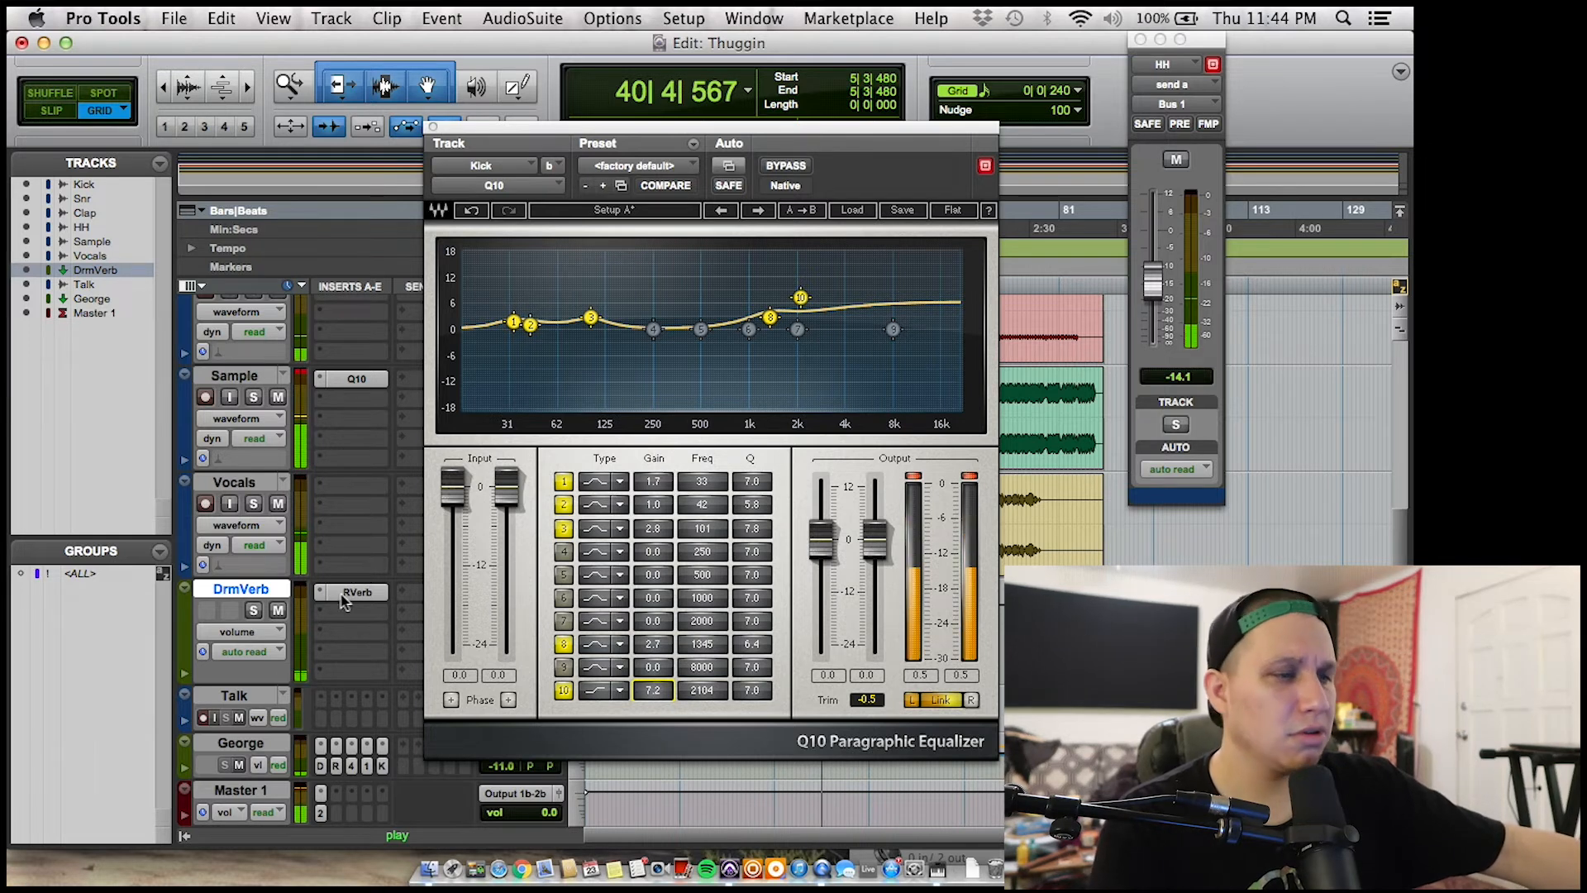
scroll(326, 531, "up", 5)
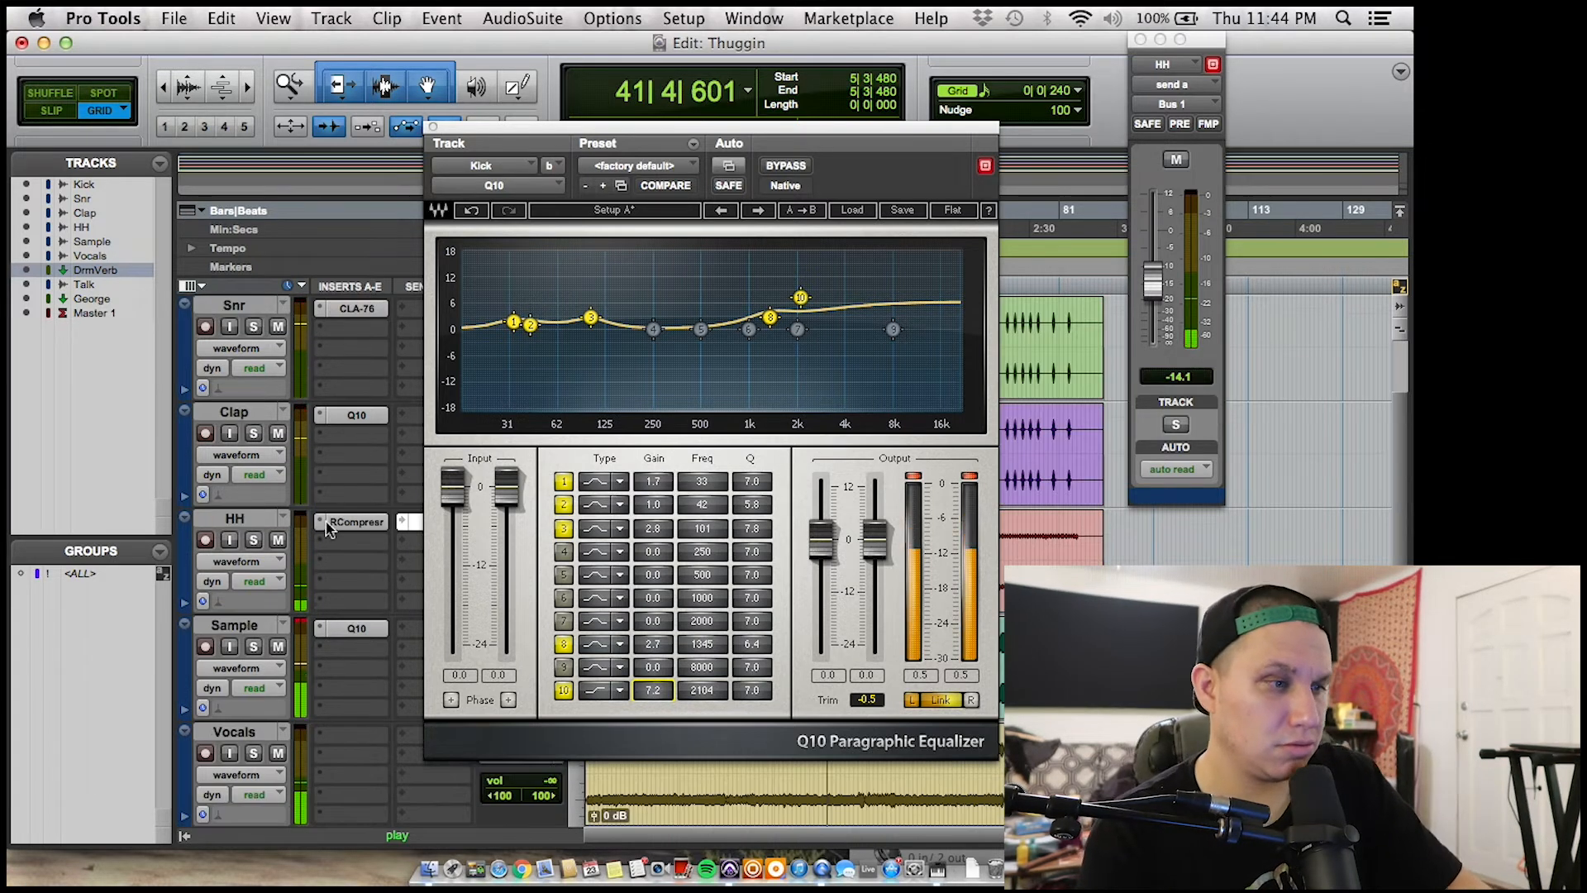
left_click(346, 659)
mouse_move(496, 684)
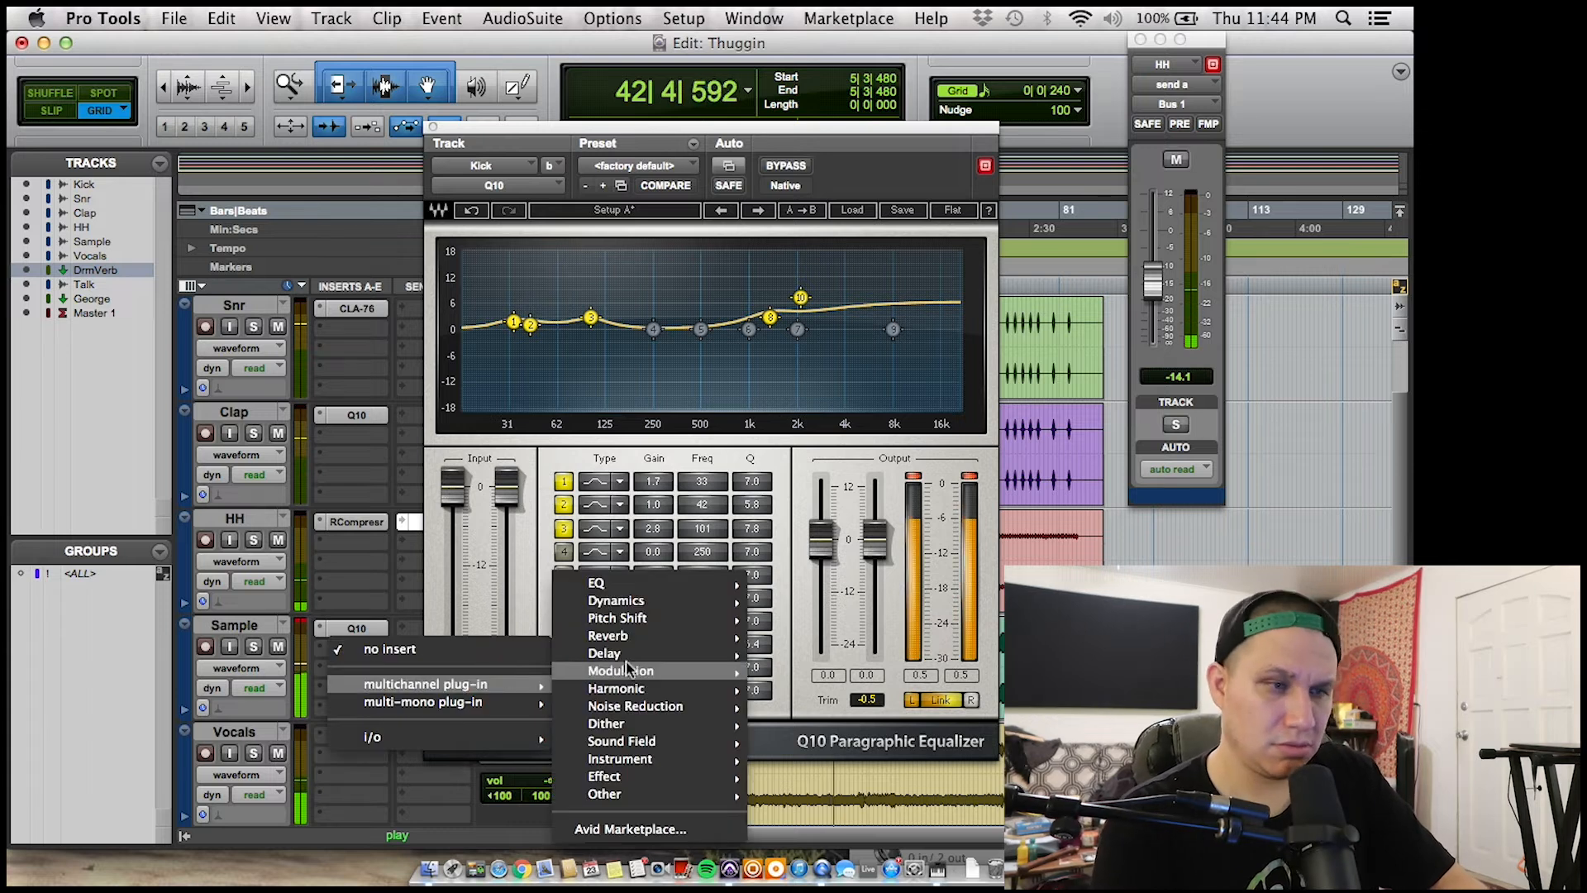
mouse_move(697, 603)
scroll(860, 830, "down", 10)
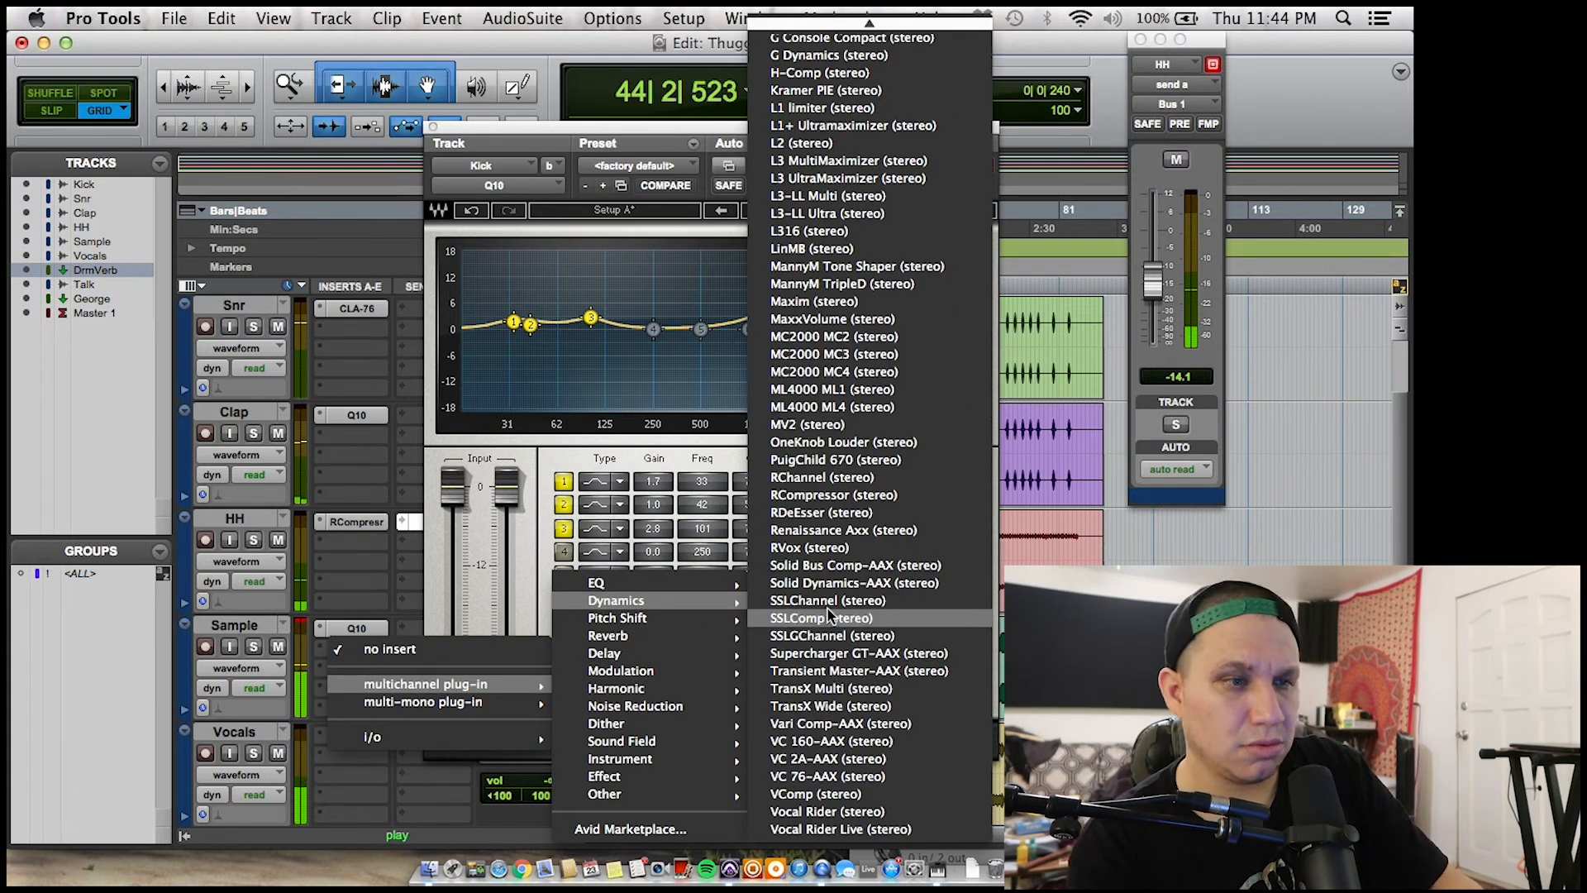
left_click(833, 494)
- Set the Sample compressor's threshold to -15.1, attack to 3.86, release to 83.2 and ratio to 4.38
left_click_drag(553, 332, 616, 473)
mouse_move(667, 309)
left_mouse_down()
mouse_move(643, 309)
mouse_move(673, 346)
mouse_move(644, 313)
left_mouse_up()
left_click_drag(581, 380, 570, 388)
left_click_drag(616, 476, 616, 482)
- Enable input monitoring on the Talk track
scroll(248, 744, "down", 5)
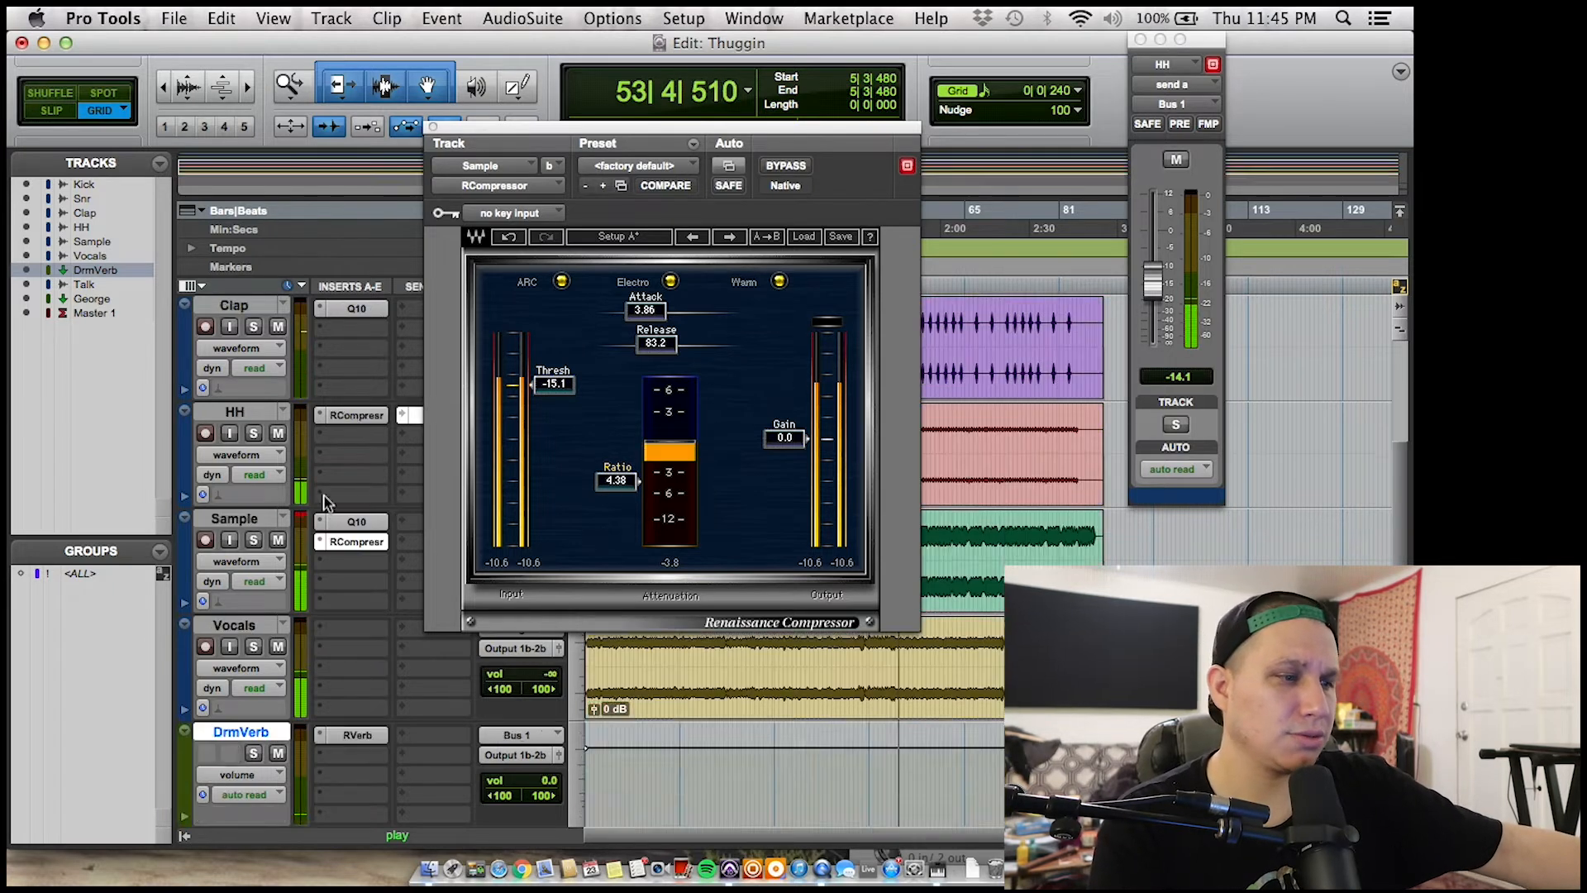
left_click(214, 717)
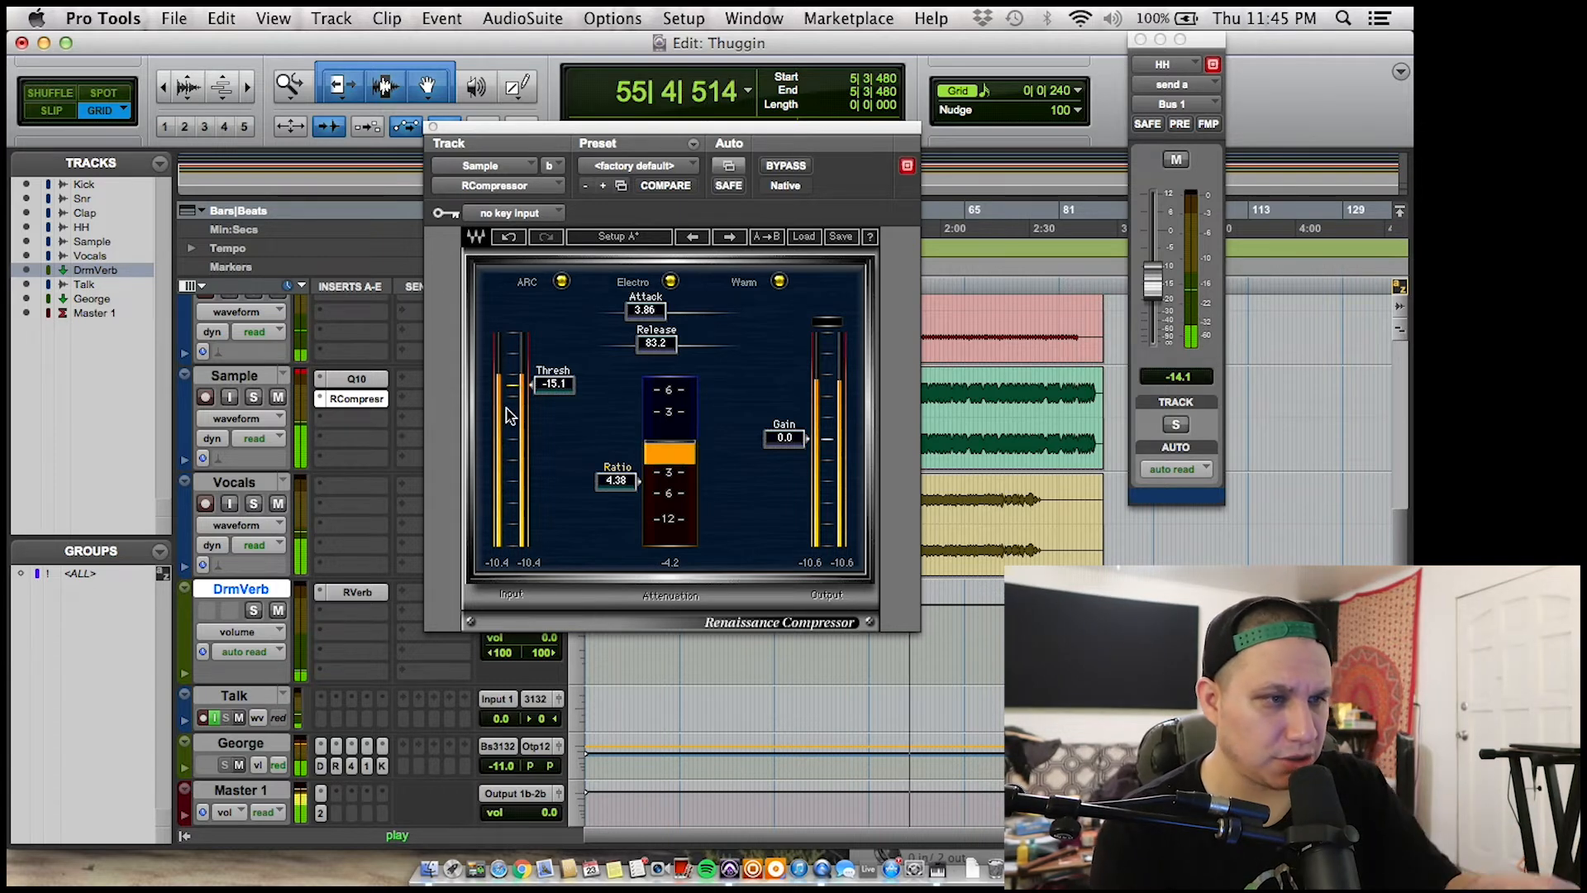
scroll(384, 459, "up", 1)
scroll(384, 459, "up", 3)
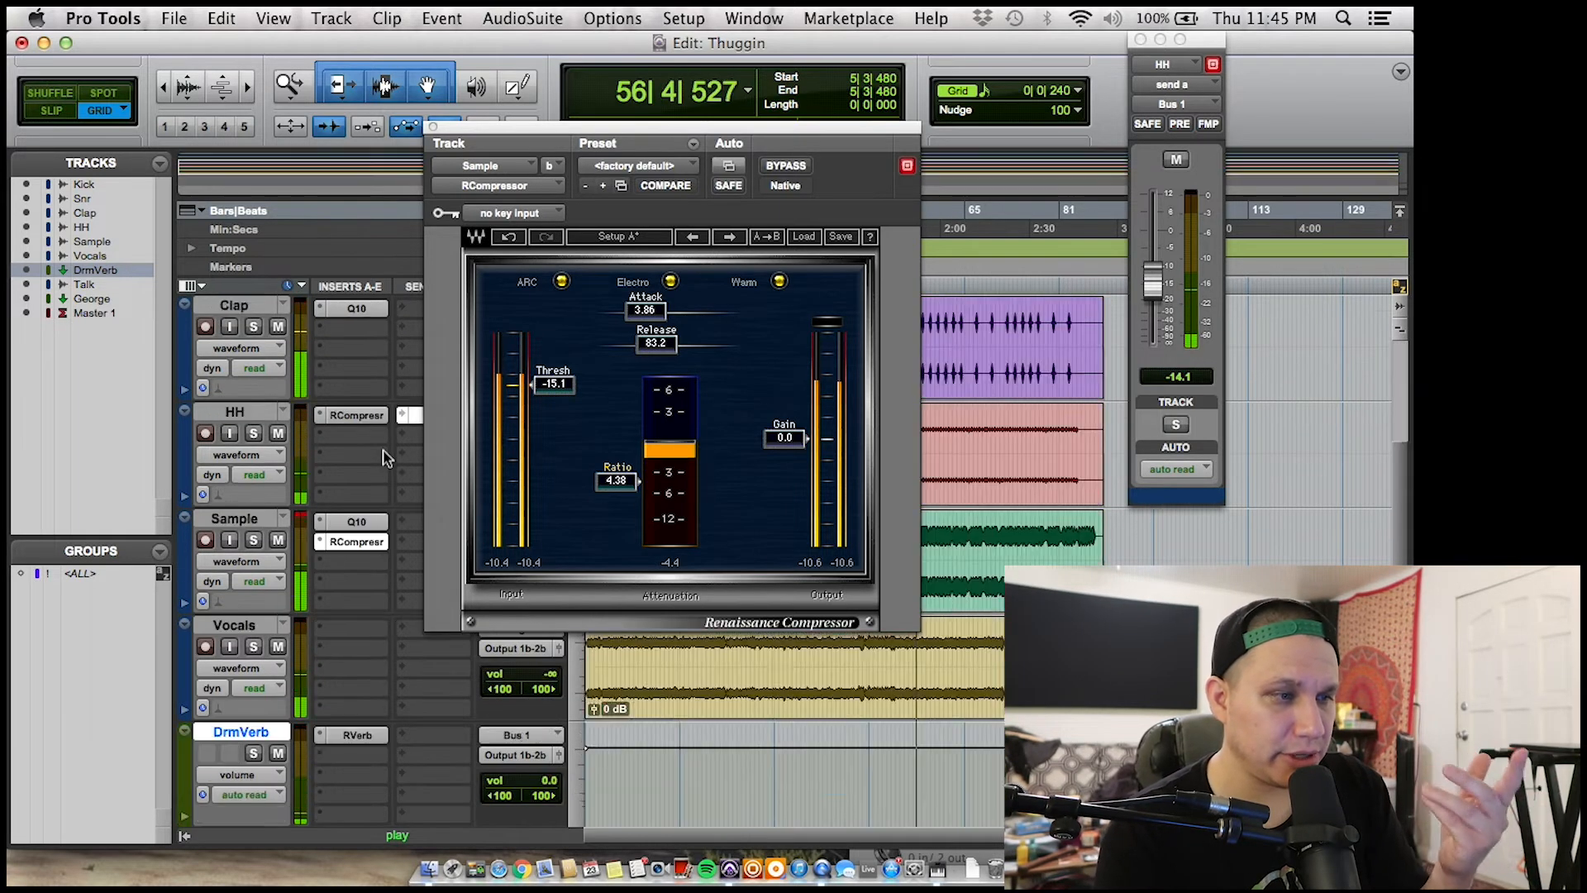
- Replace the L1+ Ultramaximizer on the Sample track with the stereo L1 limiter
scroll(380, 454, "down", 3)
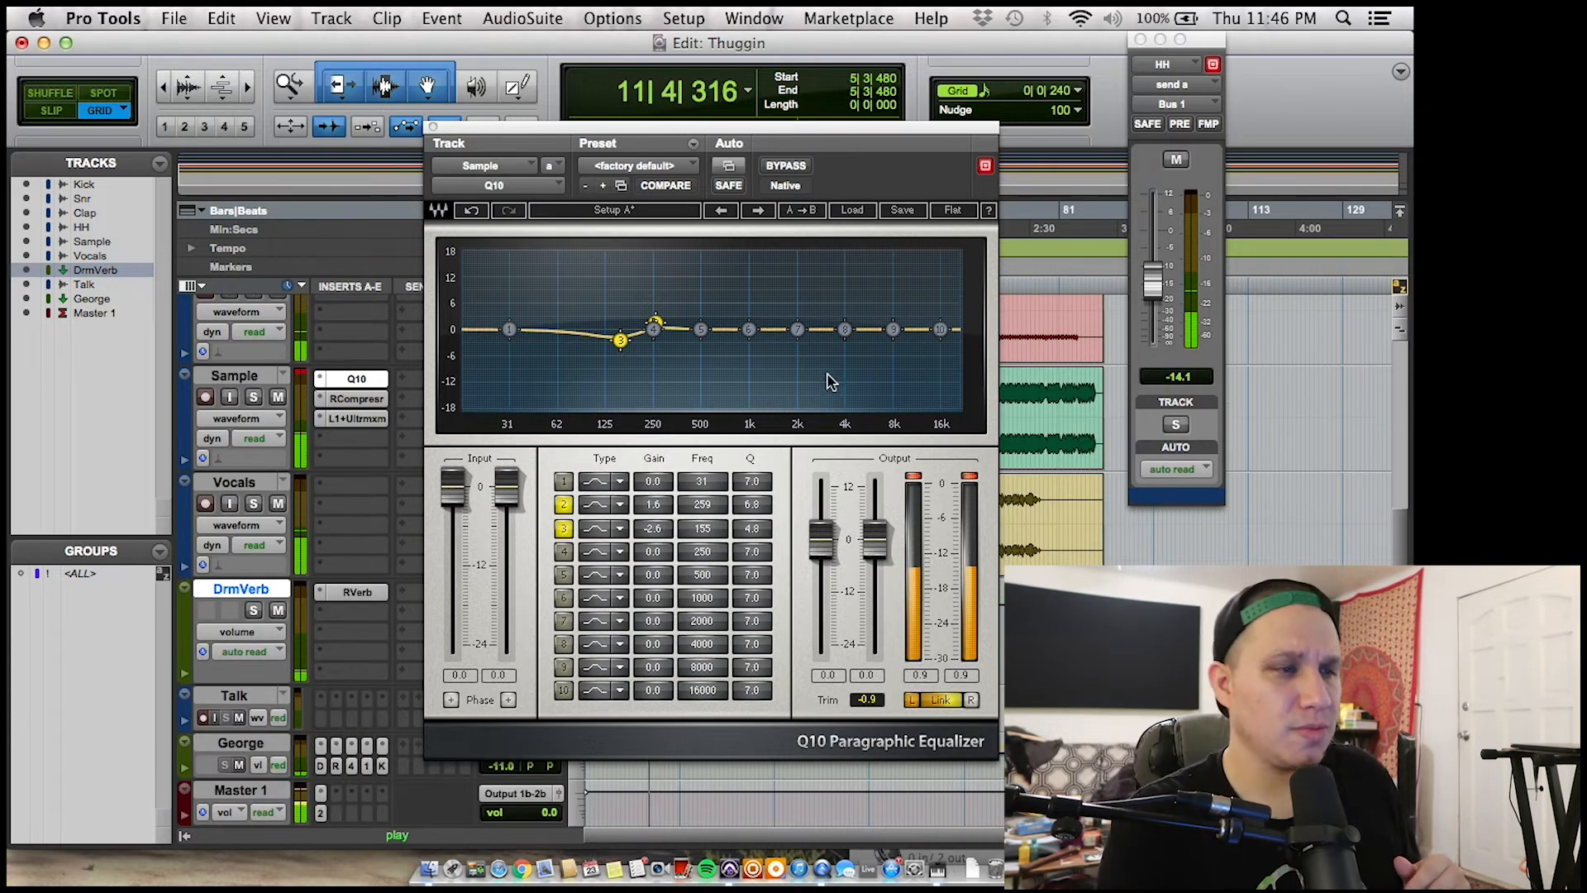
left_click(356, 418)
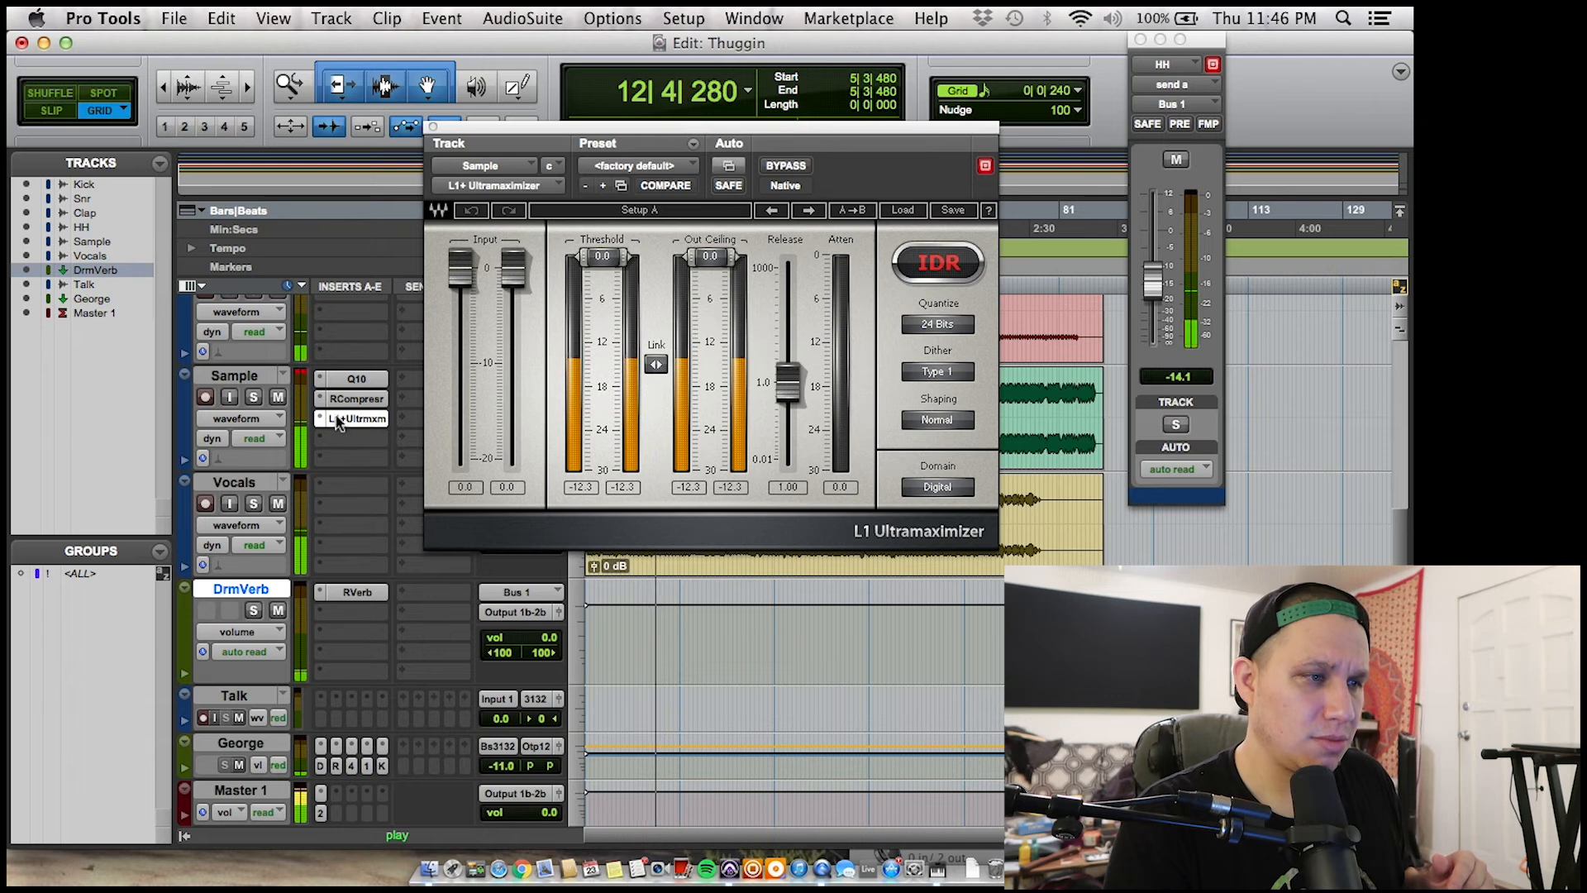
left_click(322, 418)
mouse_move(495, 419)
mouse_move(603, 436)
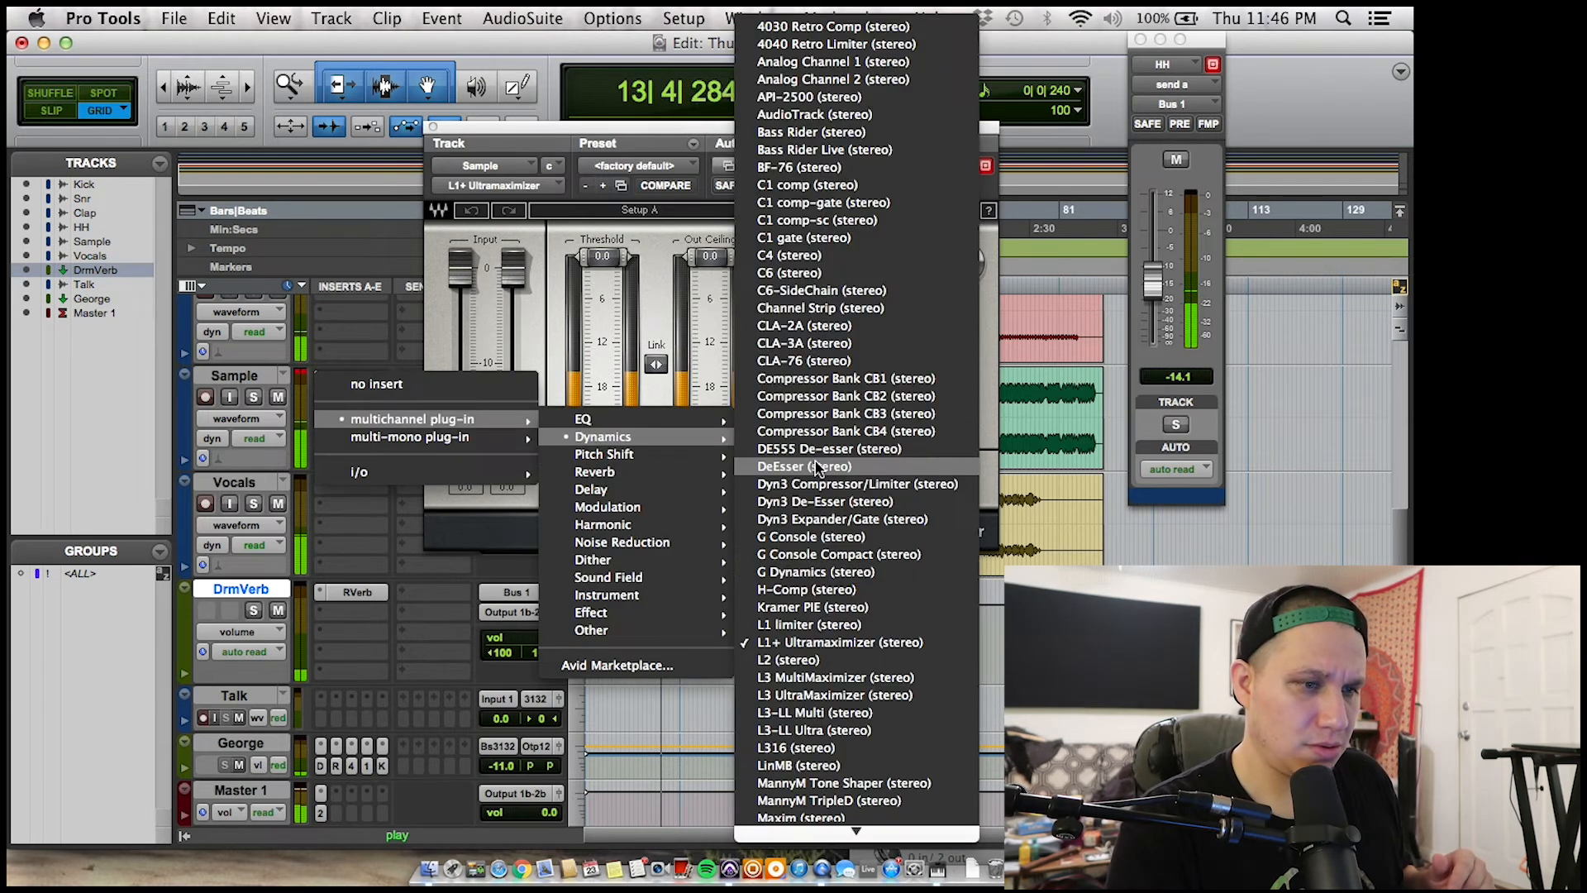
left_click(840, 624)
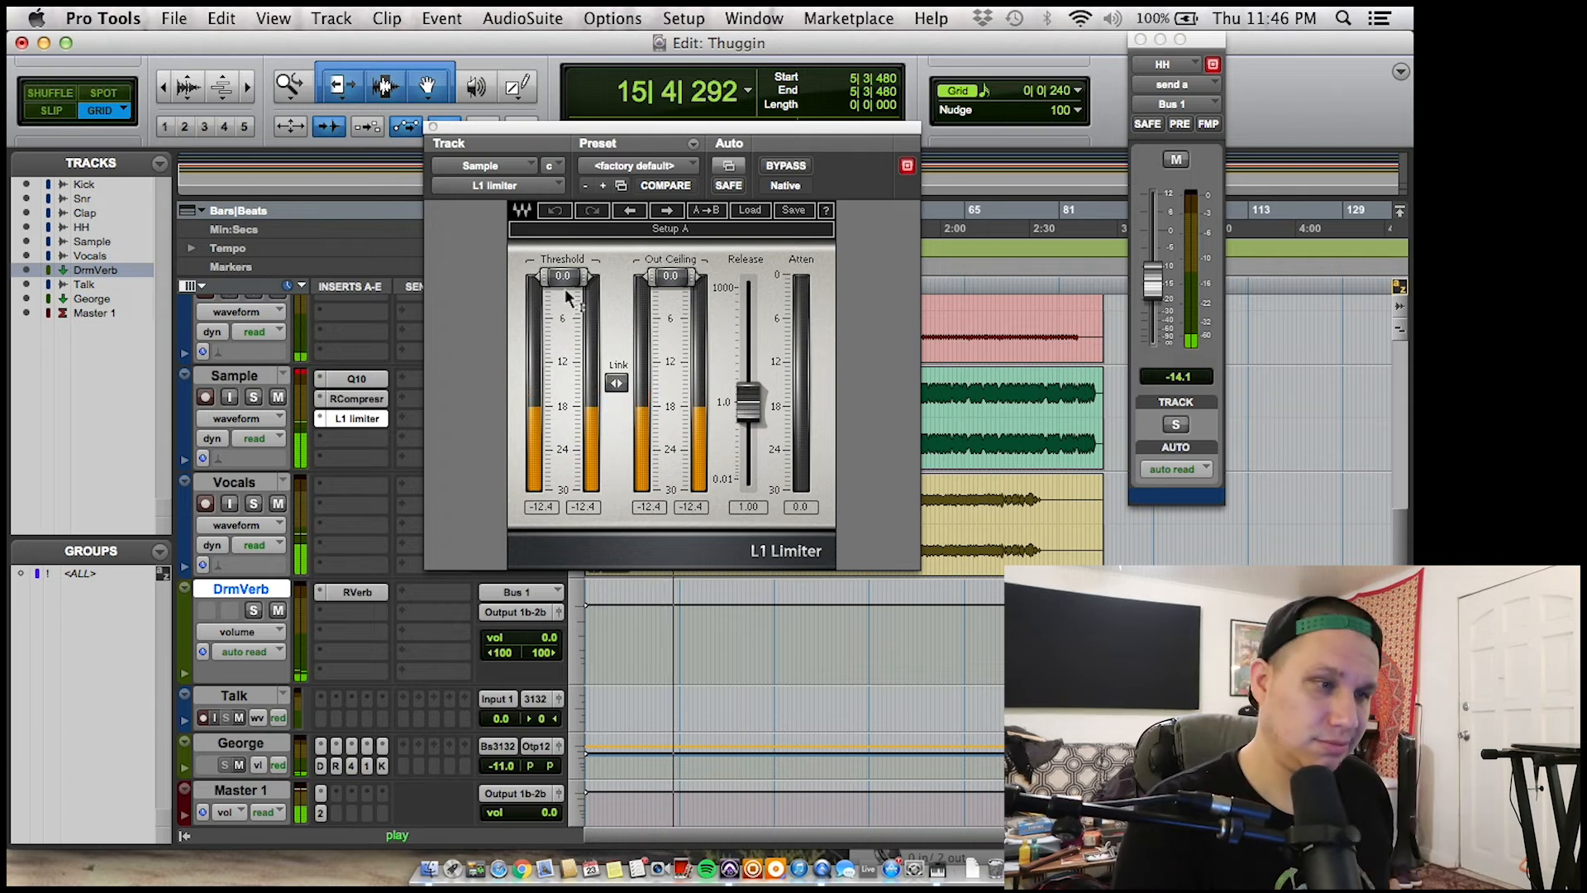
- Set the Sample track's L1 limiter threshold to -17.4 and its output ceiling to -16.2
left_click_drag(562, 275, 562, 364)
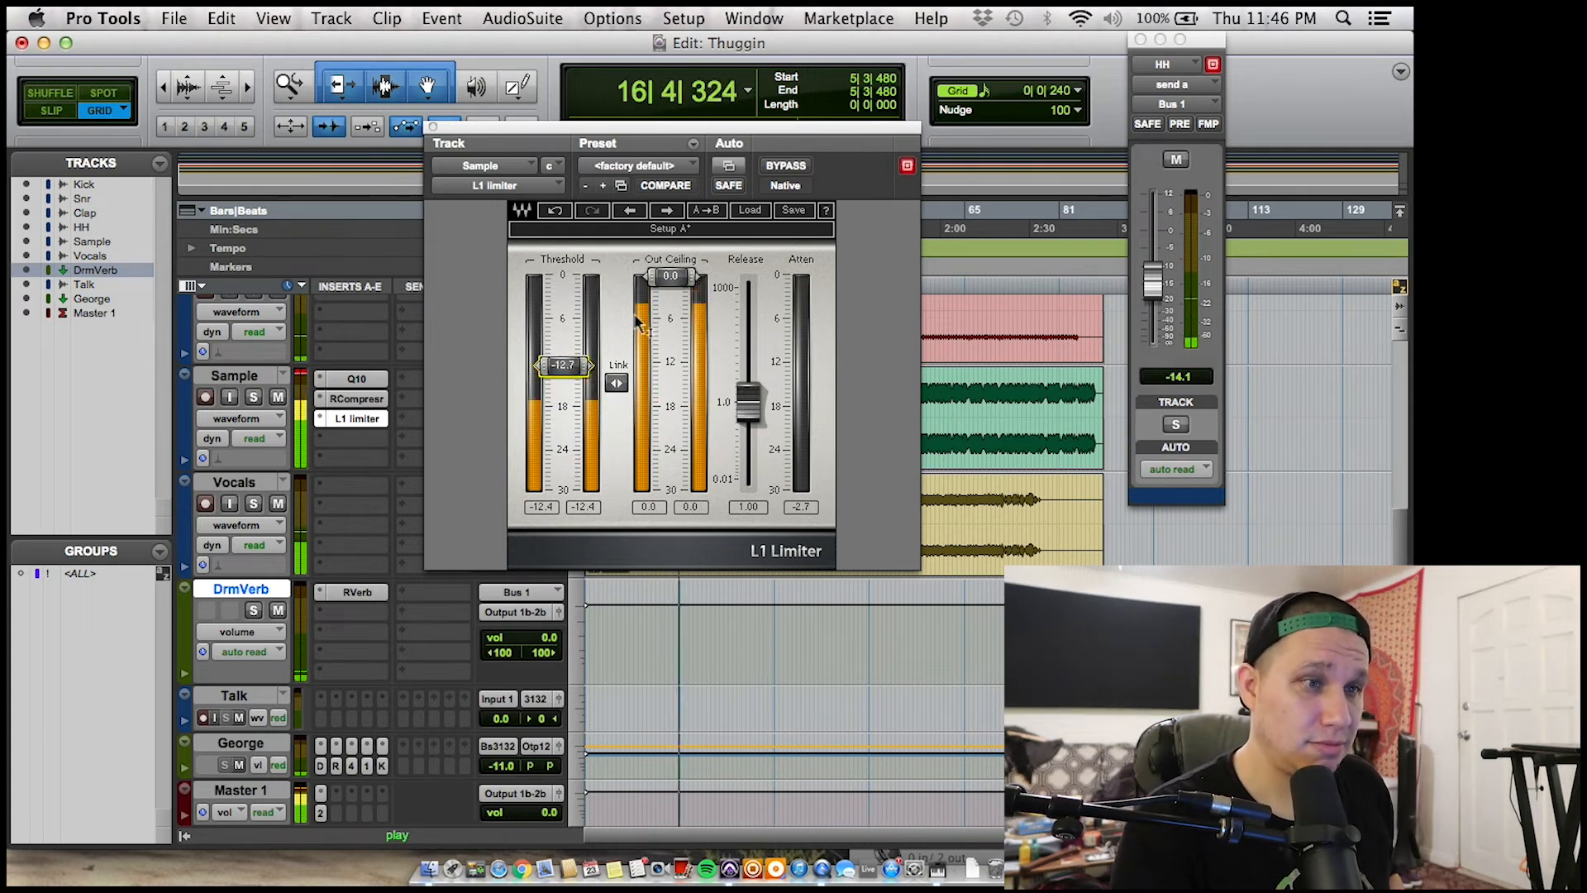
left_click(558, 211)
left_click(616, 383)
left_click_drag(562, 275, 562, 399)
mouse_move(661, 399)
left_mouse_down()
mouse_move(661, 365)
mouse_move(661, 391)
left_mouse_up()
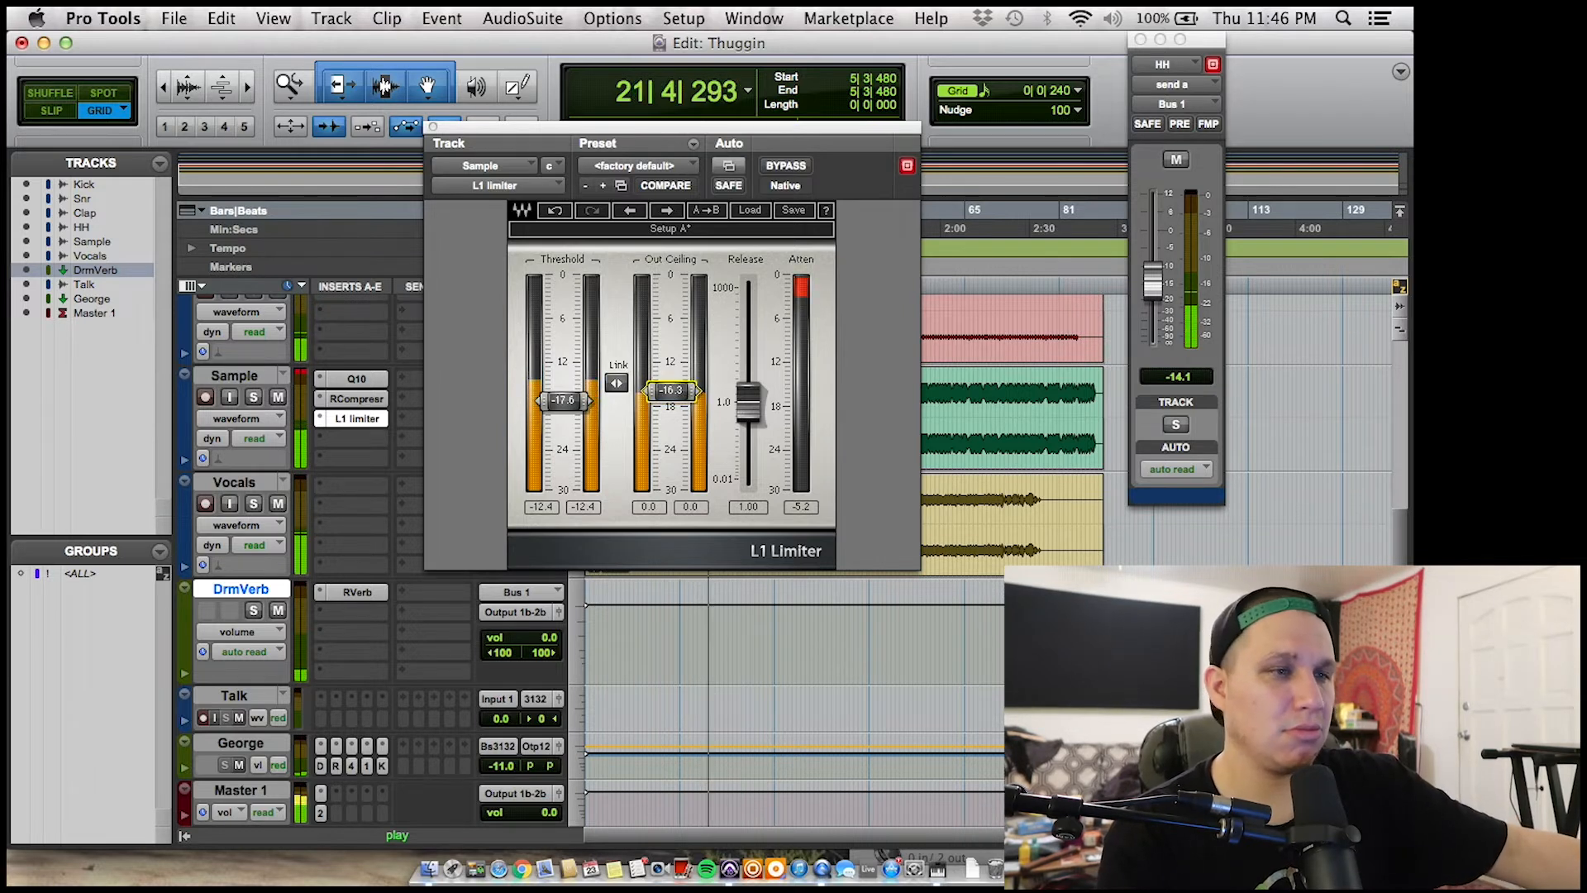
left_click_drag(591, 401, 591, 399)
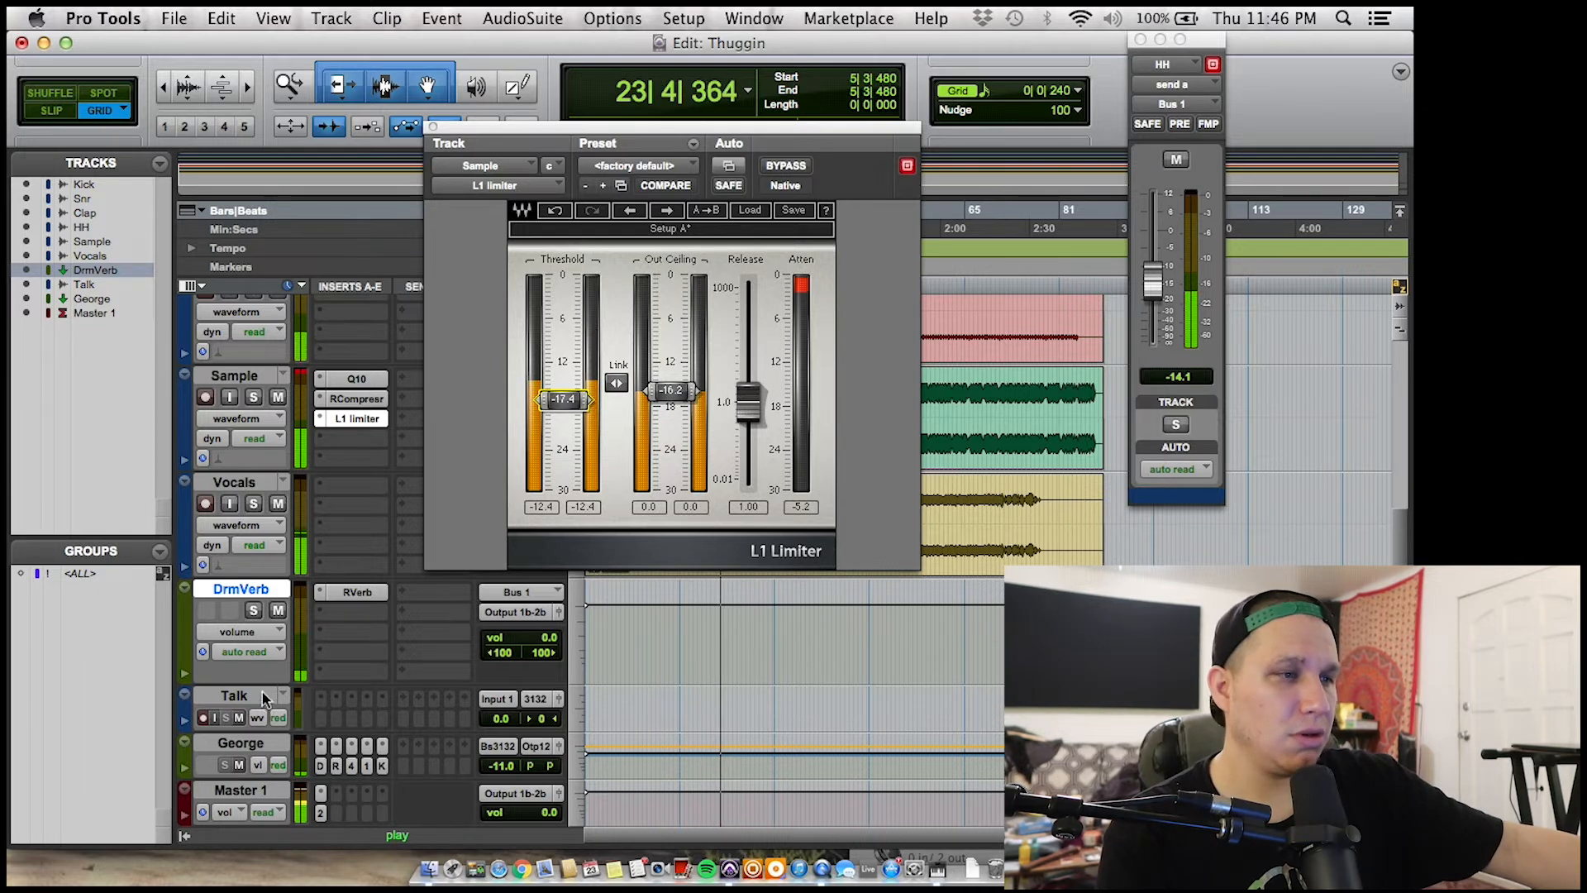
- Move the Sample track's L1 limiter down one insert slot and insert a stereo PuigChild 670 between the compressor and limiter
left_click(347, 440)
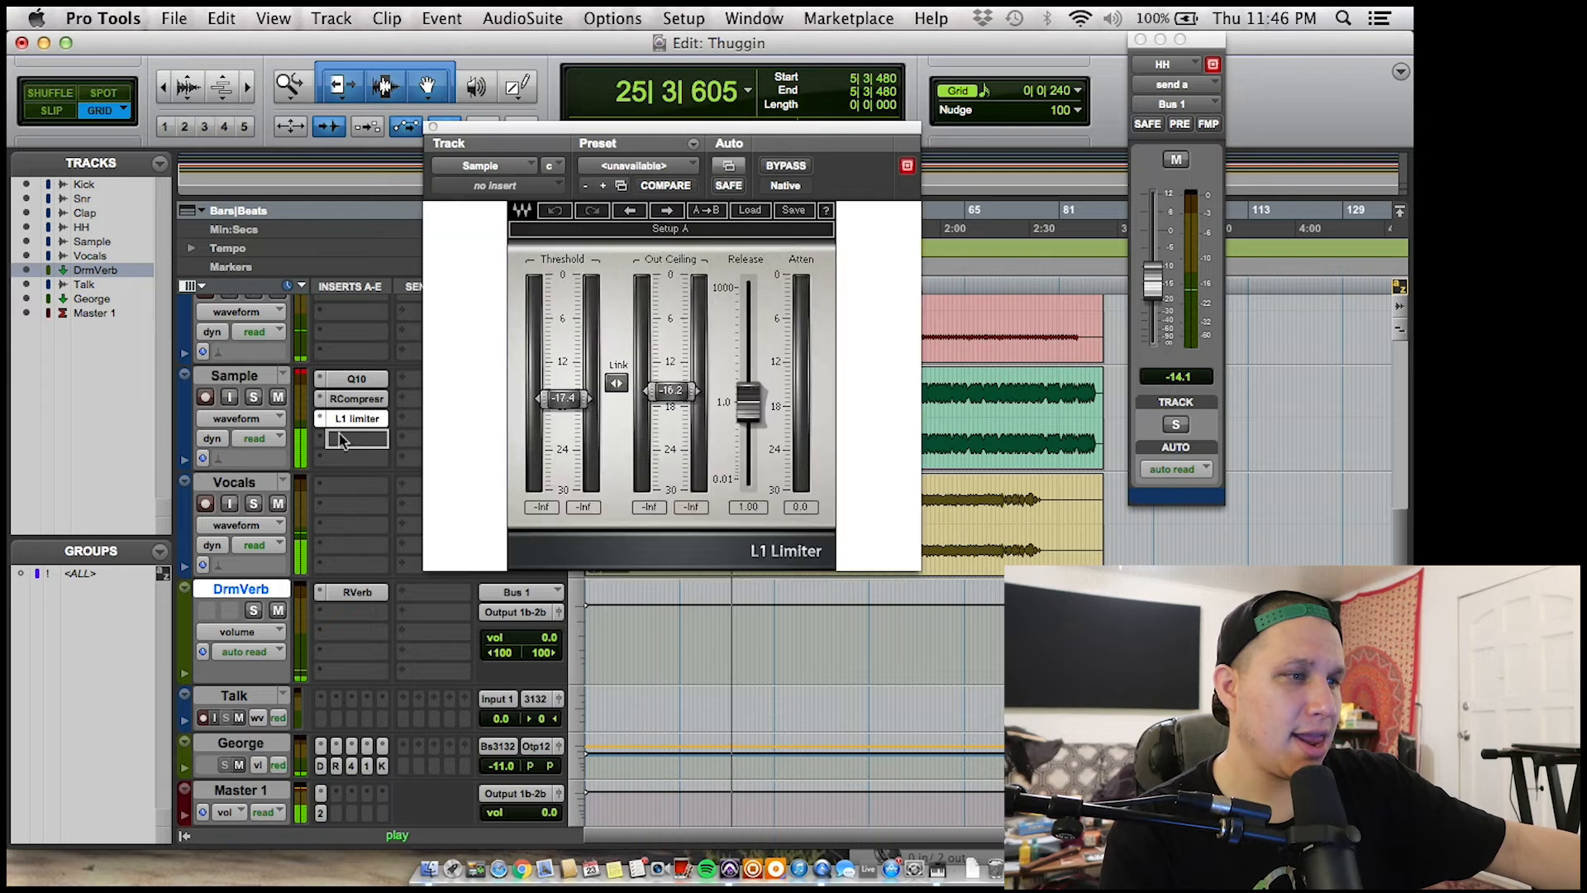
left_click(346, 447)
mouse_move(447, 455)
mouse_move(731, 483)
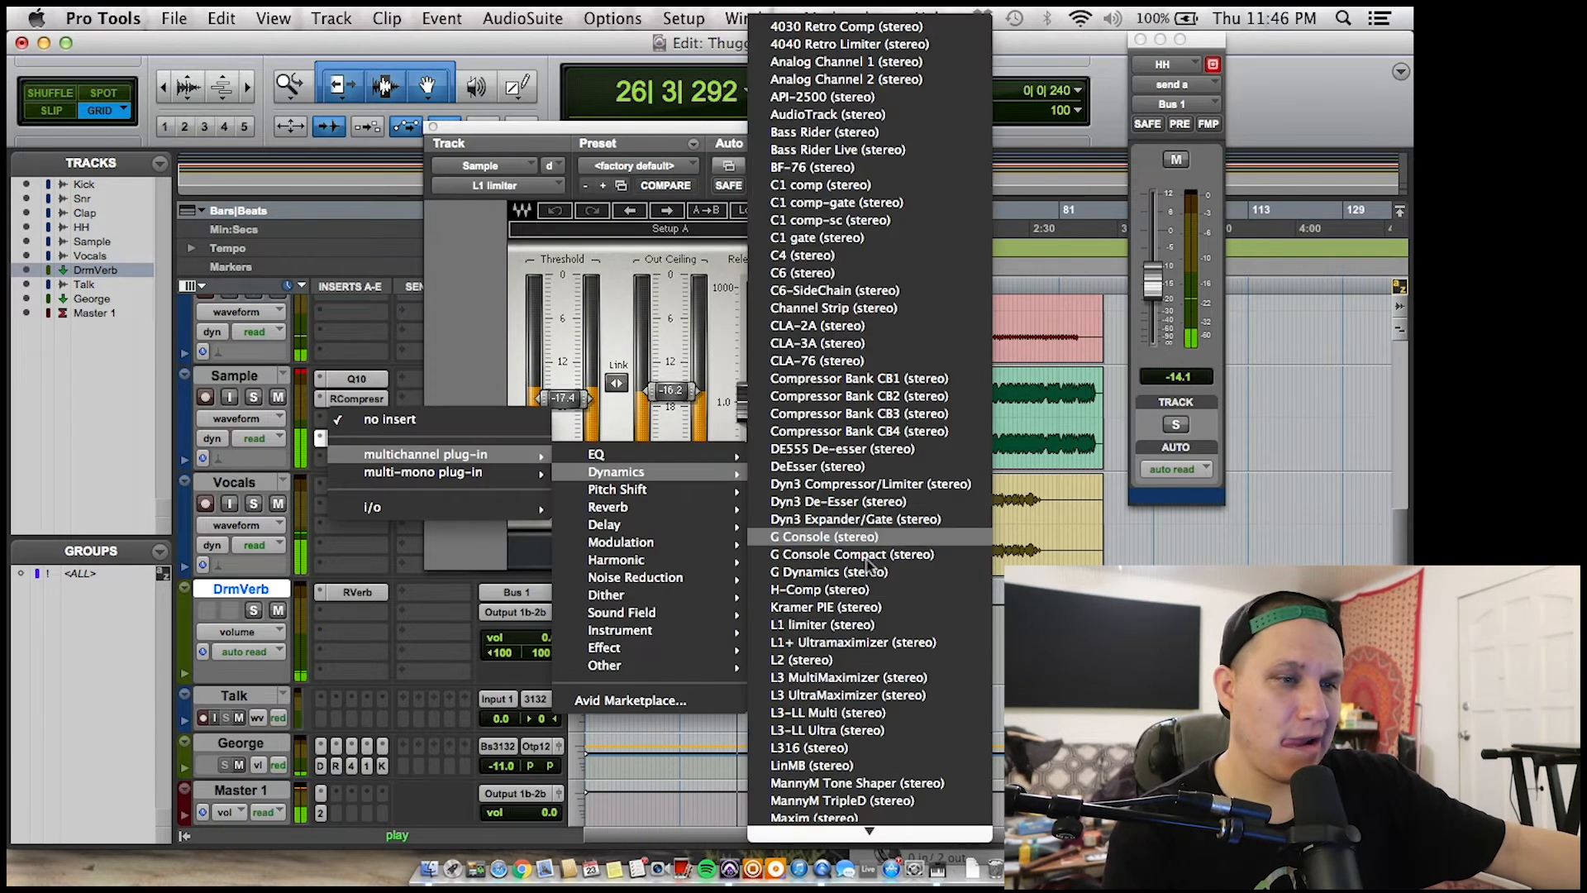
scroll(860, 636, "down", 5)
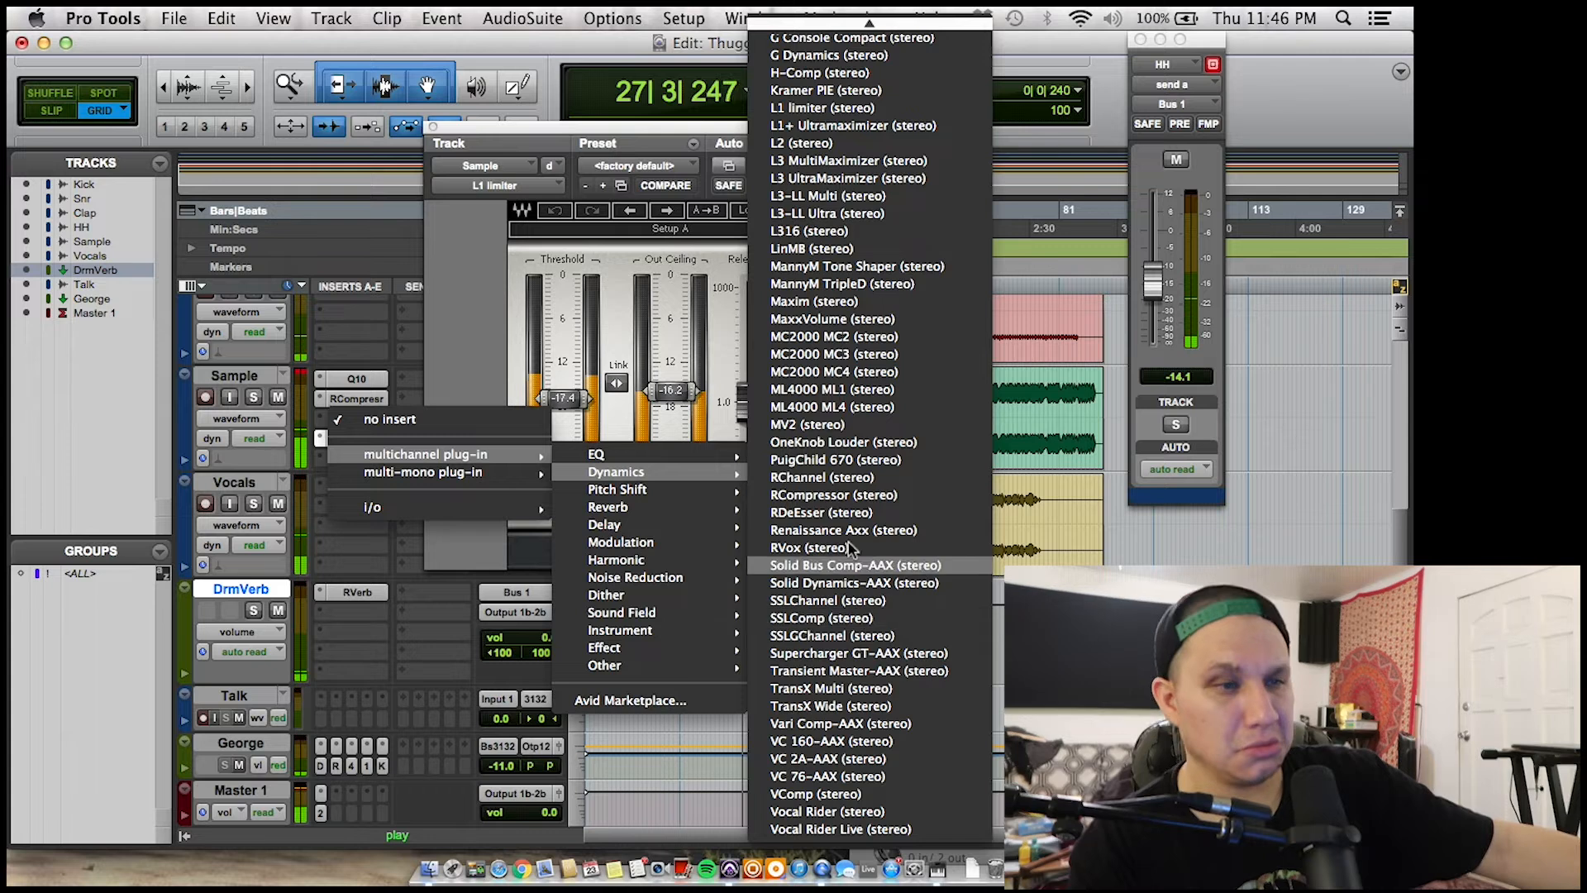
left_click(260, 487)
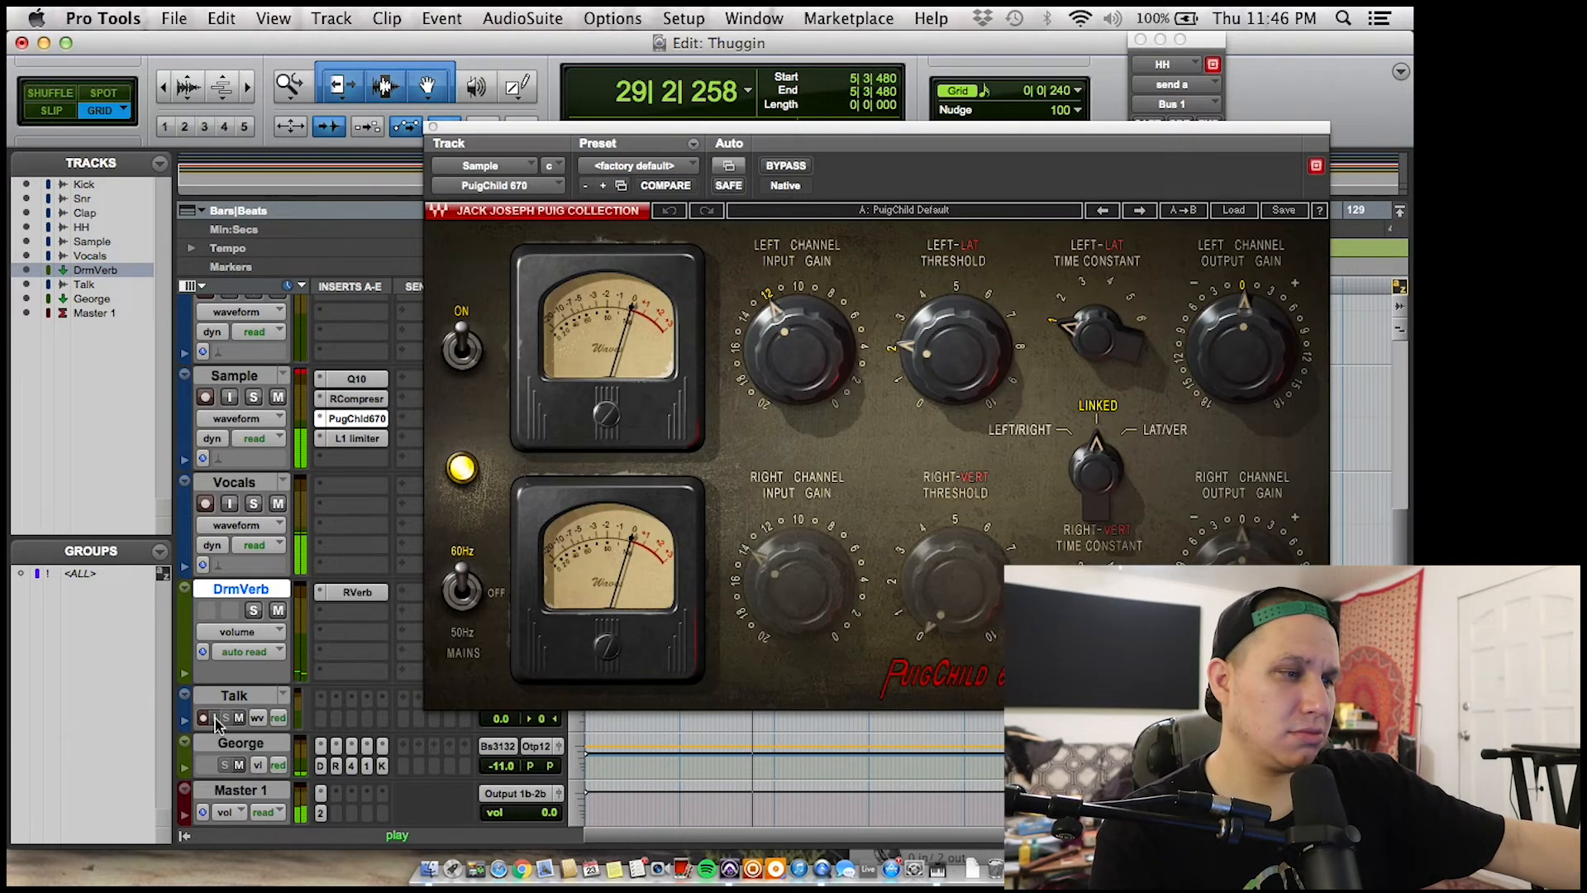
- Stop playback and turn on input monitoring for the Talk track
key("space")
left_click(214, 719)
key("space")
key("space")
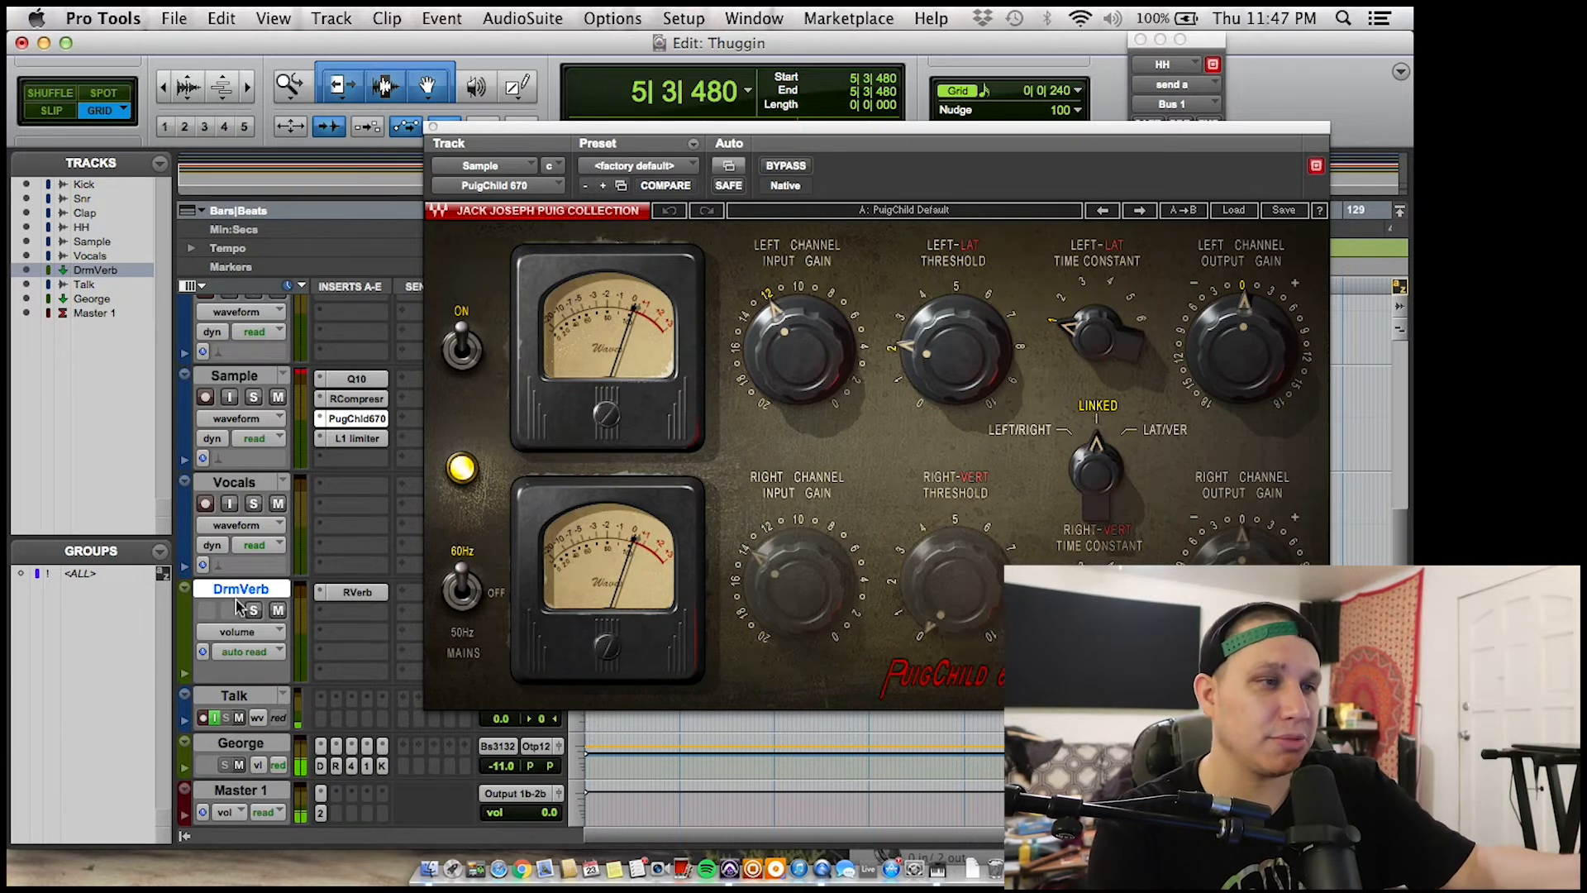
- Review the Sample track's insert chain from the Q10 and RCompressor through the PuigChild 670 to the L1 limiter
left_click(378, 382)
left_click(376, 400)
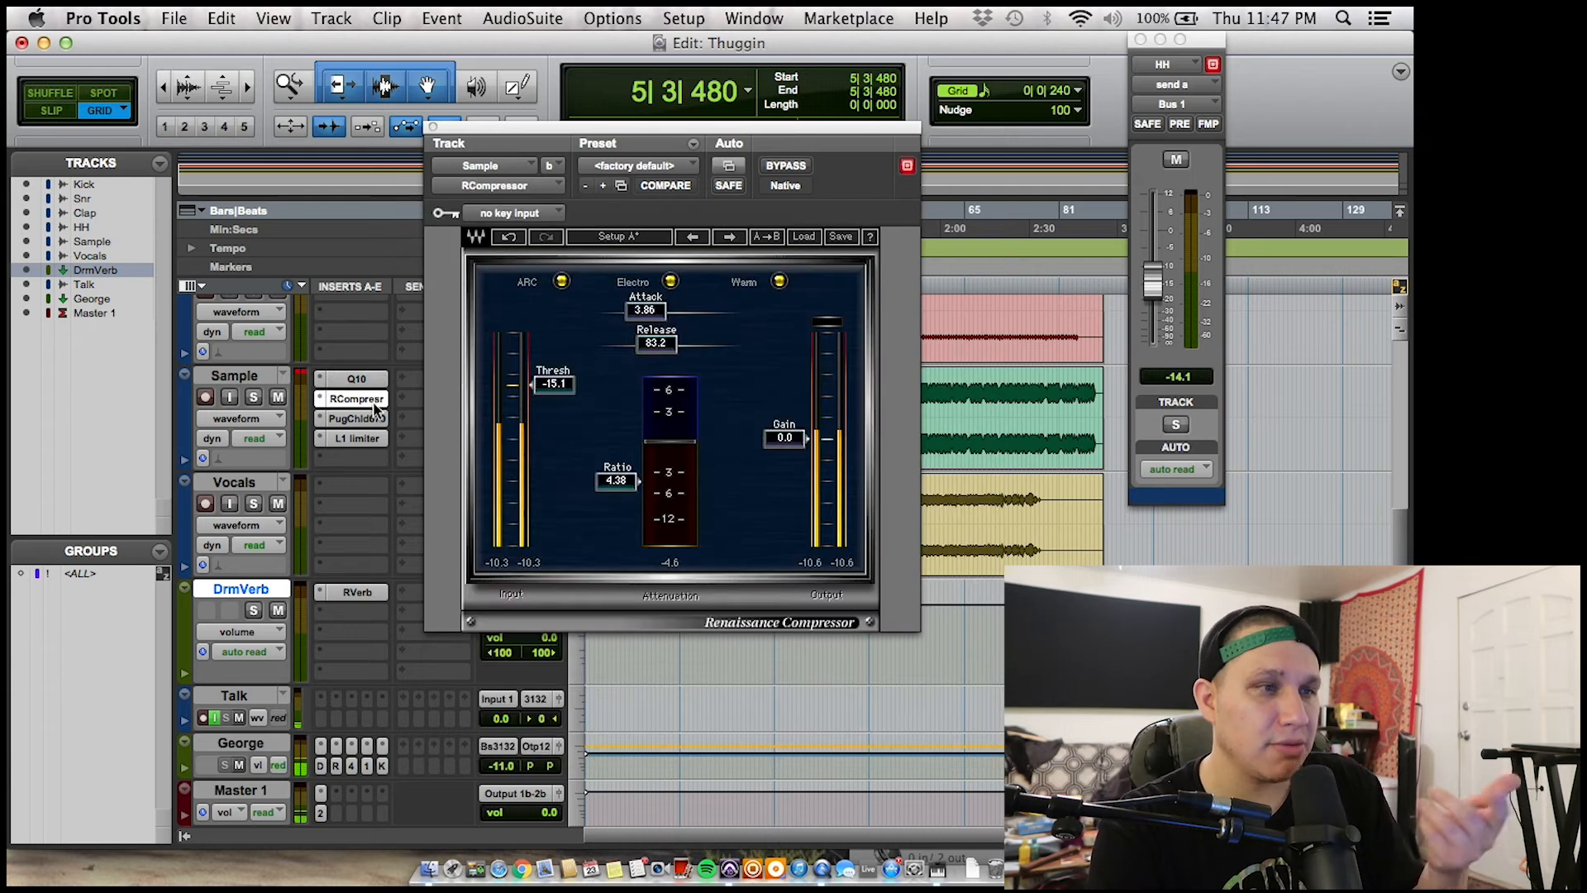
left_click(368, 419)
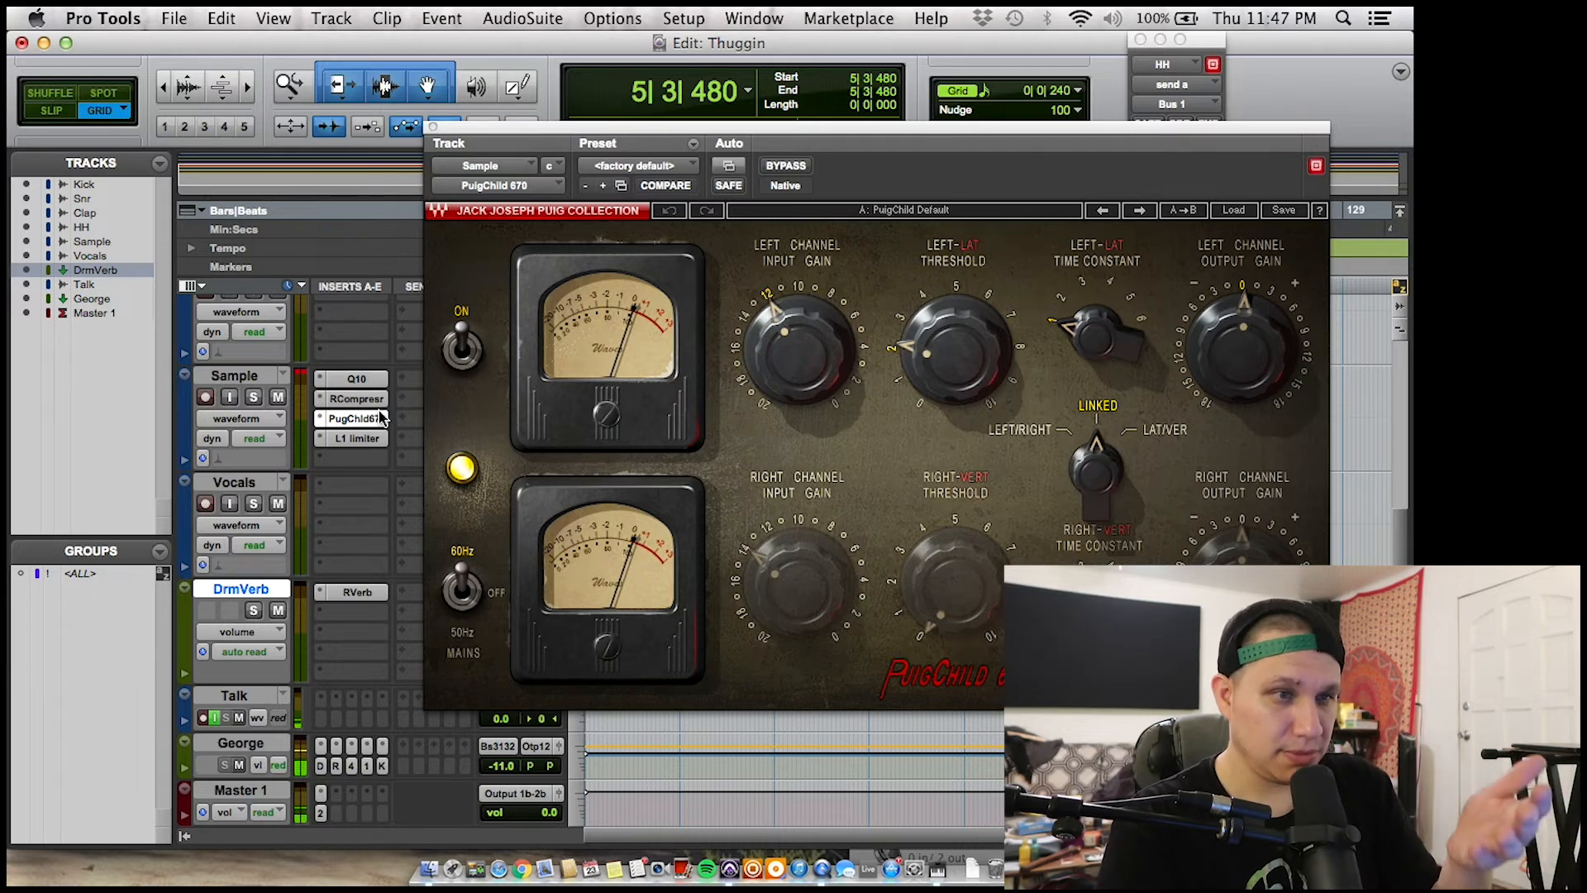
left_click(360, 439)
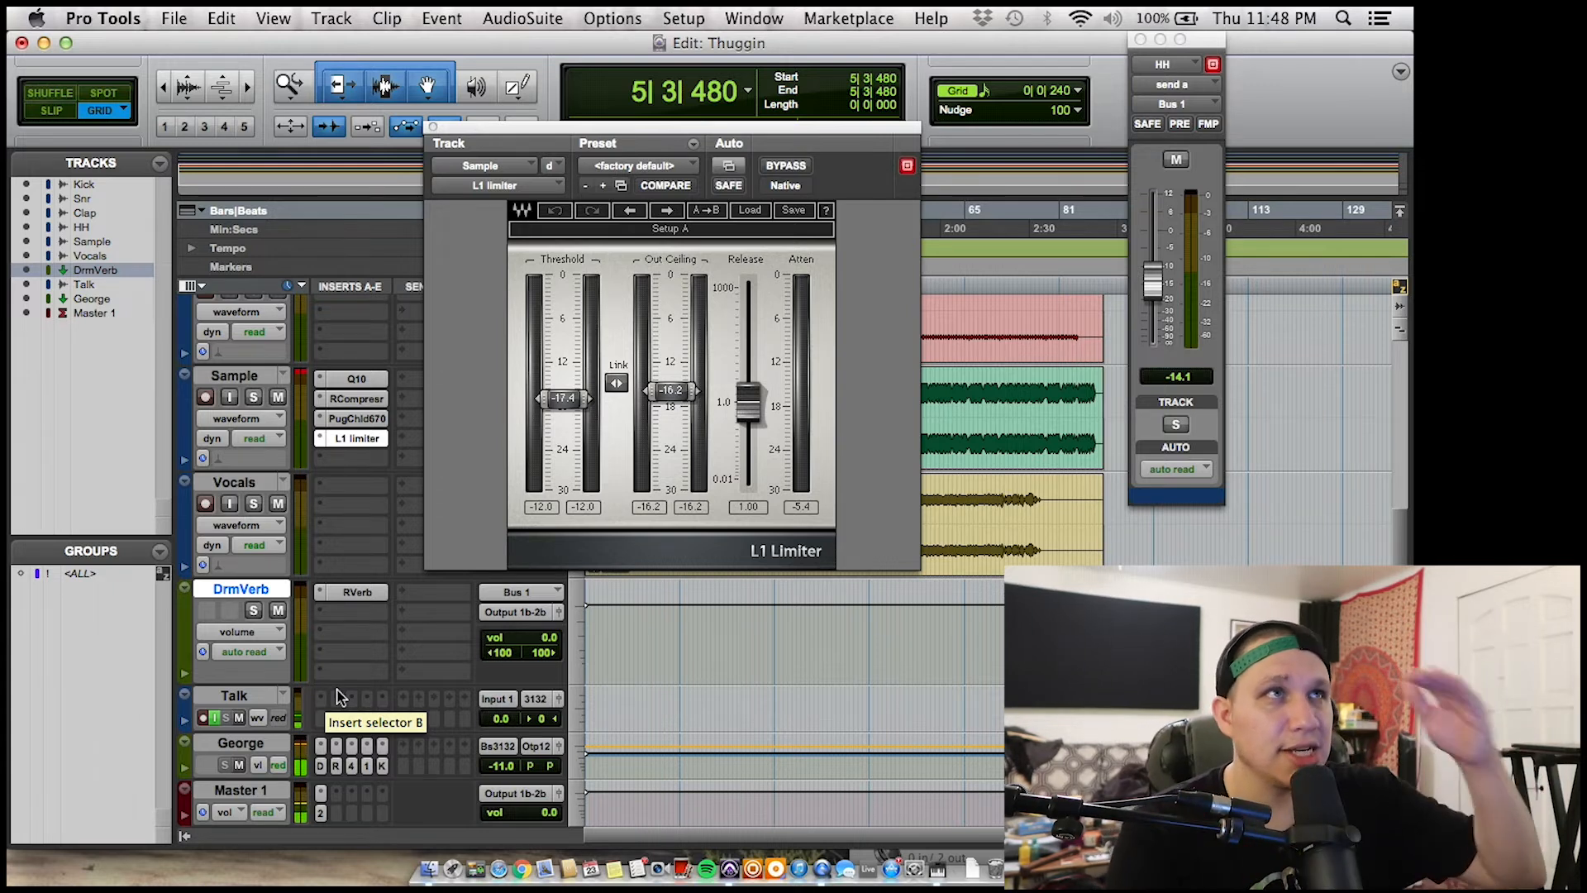
- Start playback, move the limiter window clear of the track controls, and raise the Sample track's volume to -0.8
key("space")
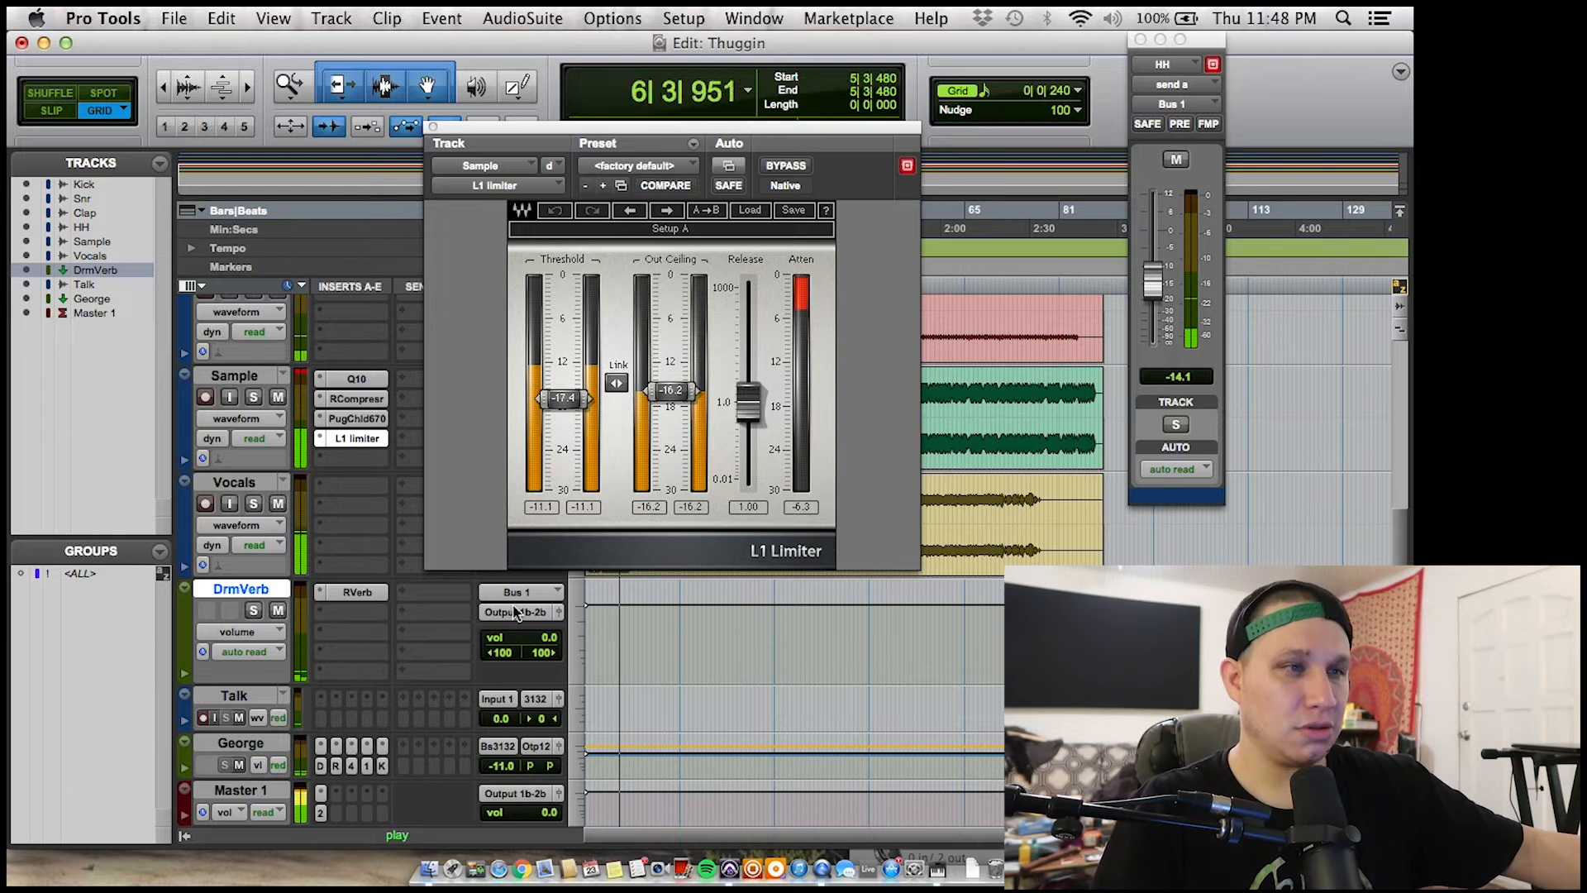
left_click_drag(476, 131, 631, 131)
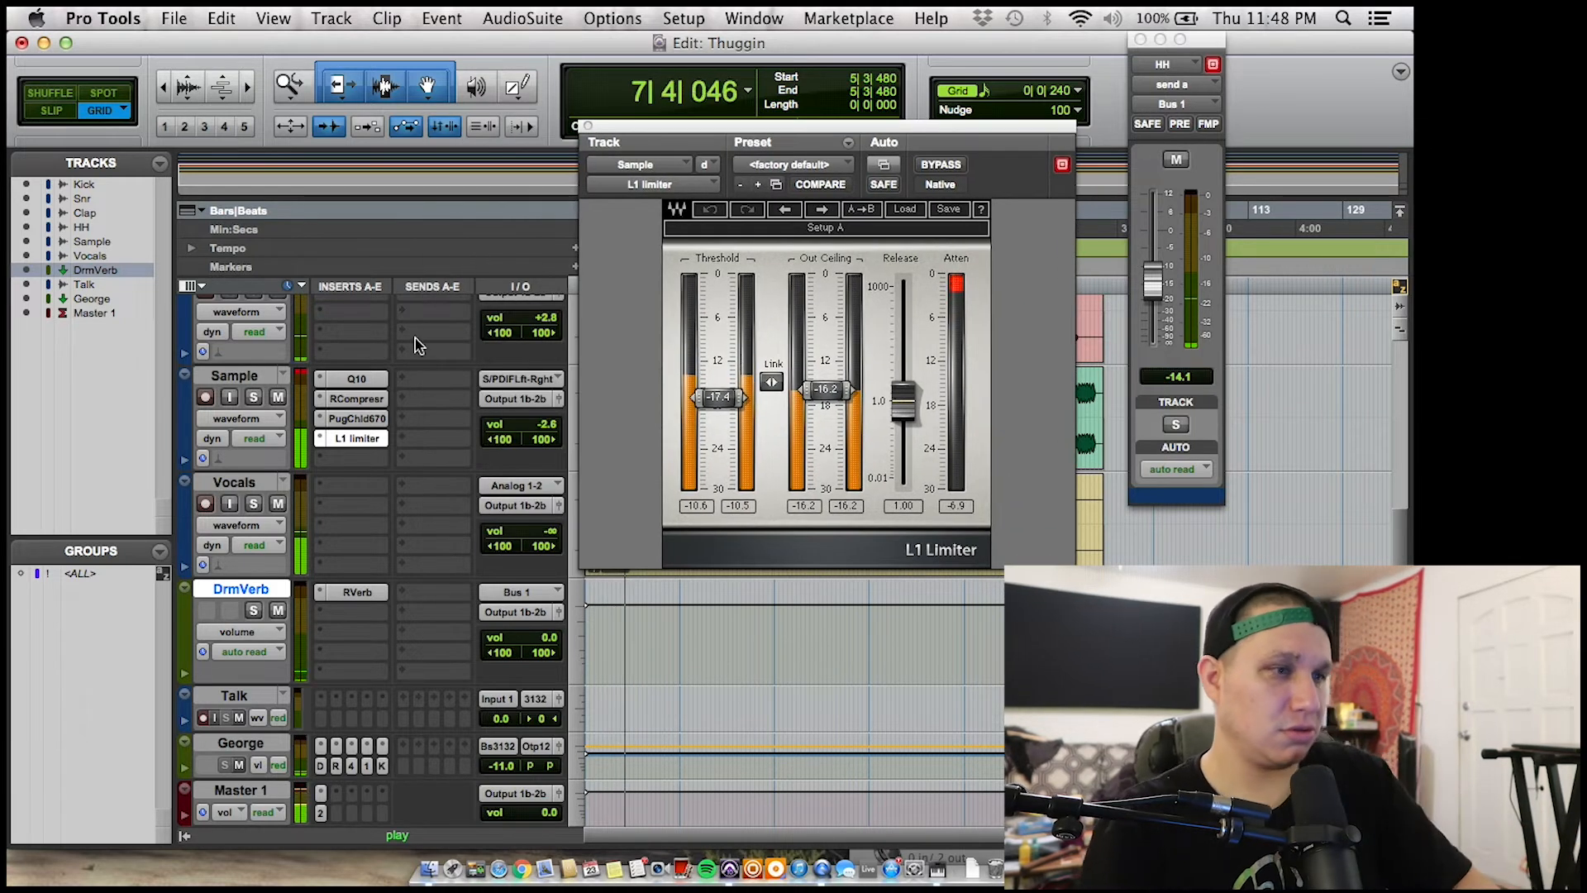
left_click_drag(542, 424, 540, 399)
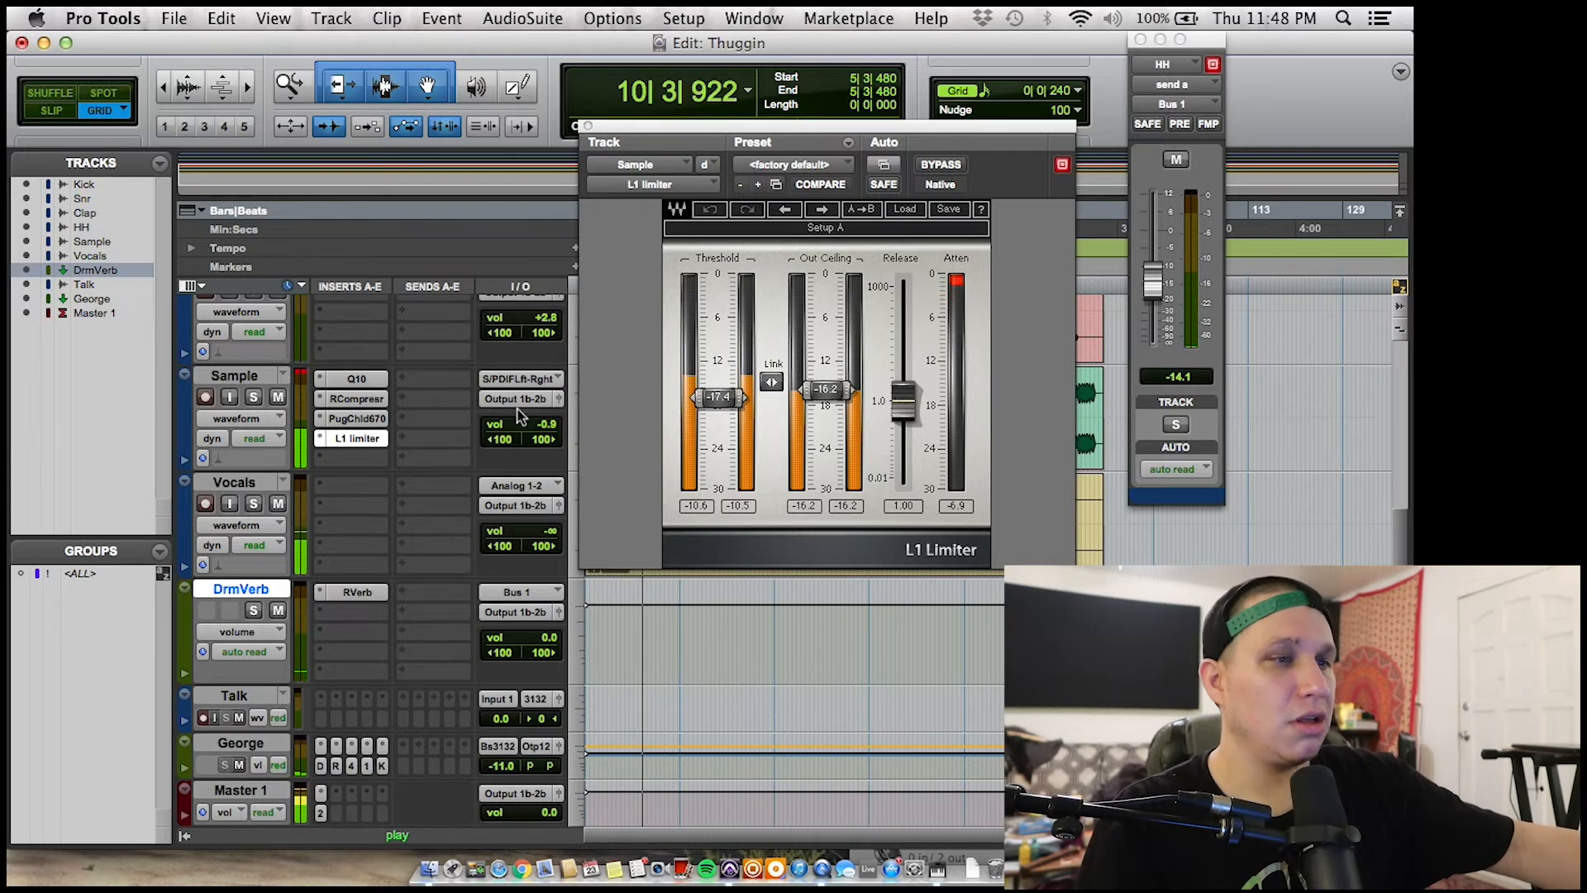
left_click_drag(516, 422, 515, 419)
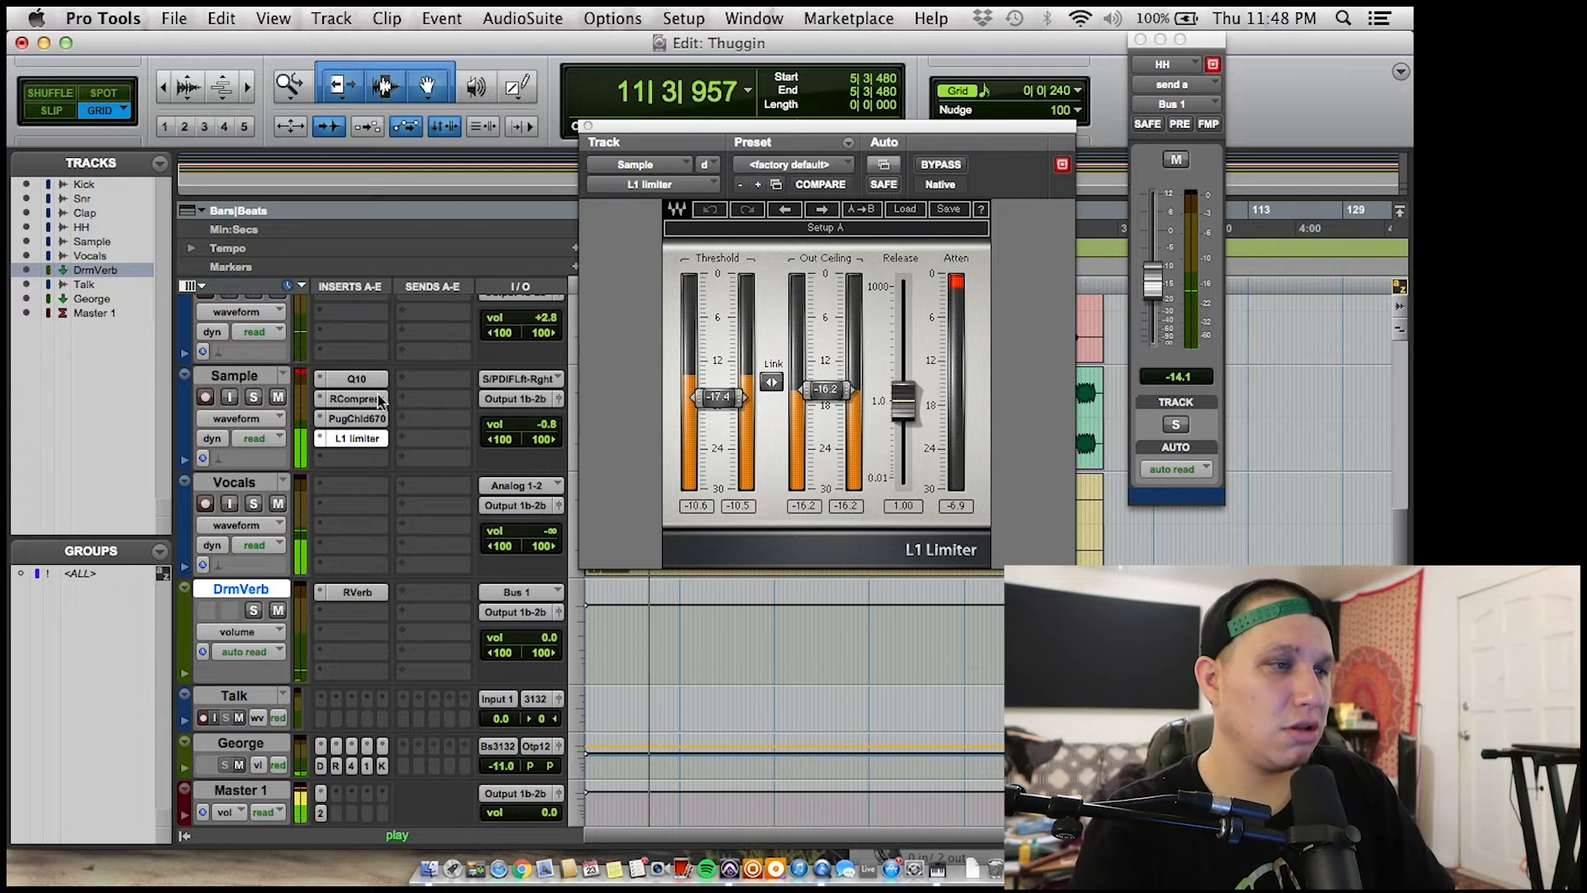
- Boost band 7 of the Sample track's Q10 equalizer by 0.8 at 3437 Hz with a Q of 4.9
left_click(356, 378)
left_click_drag(951, 306, 990, 324)
left_click_drag(906, 619, 806, 625)
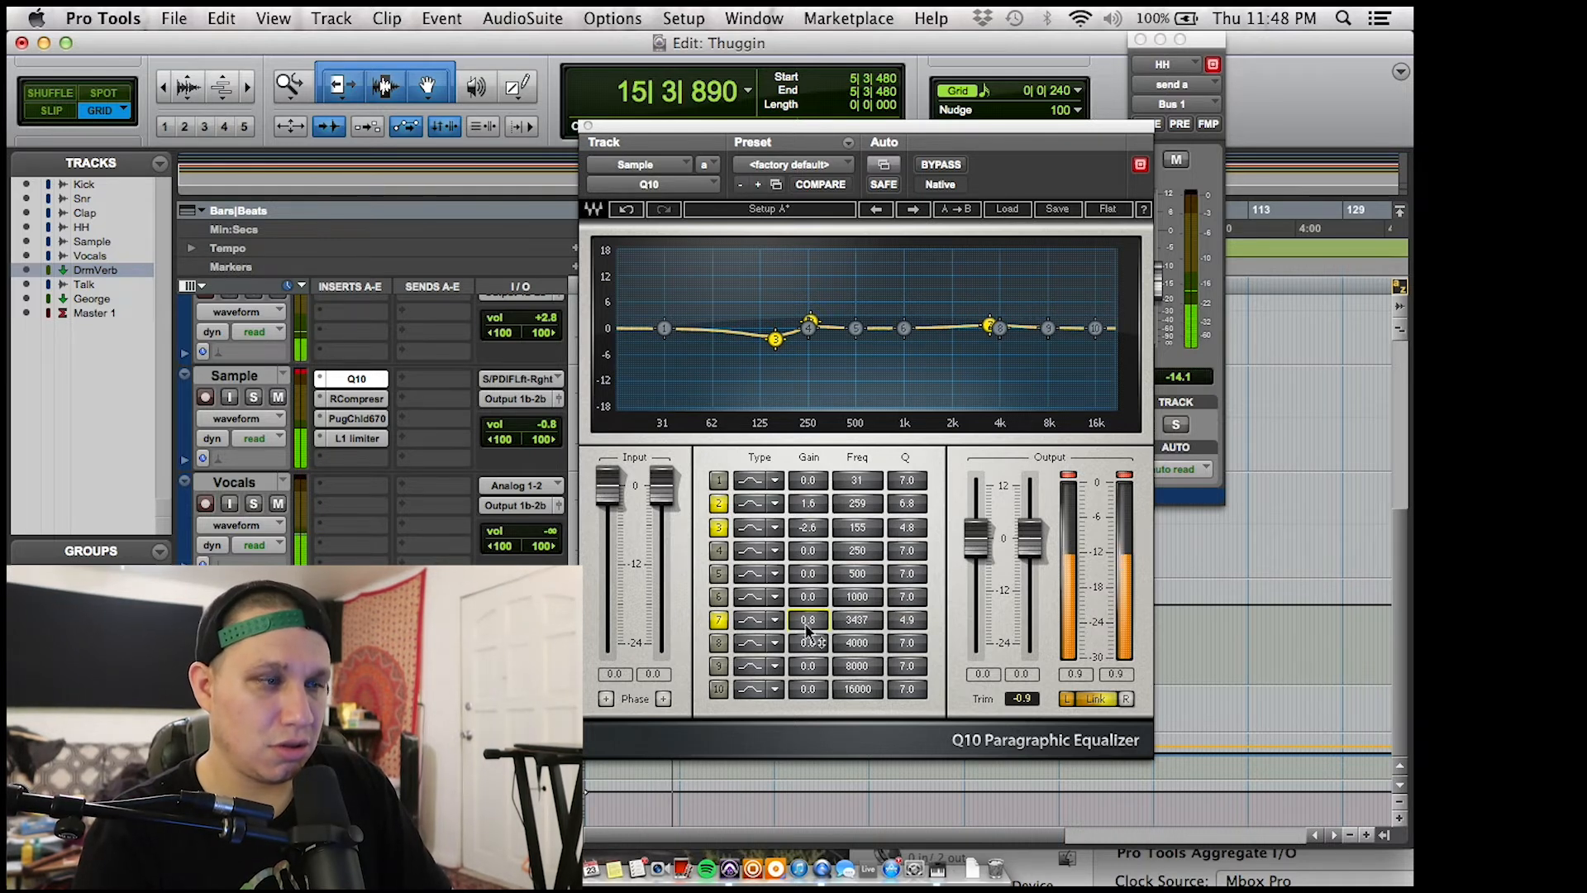
- Zoom in on the timeline and start playback from position 17|4|480
scroll(359, 487, "up", 5)
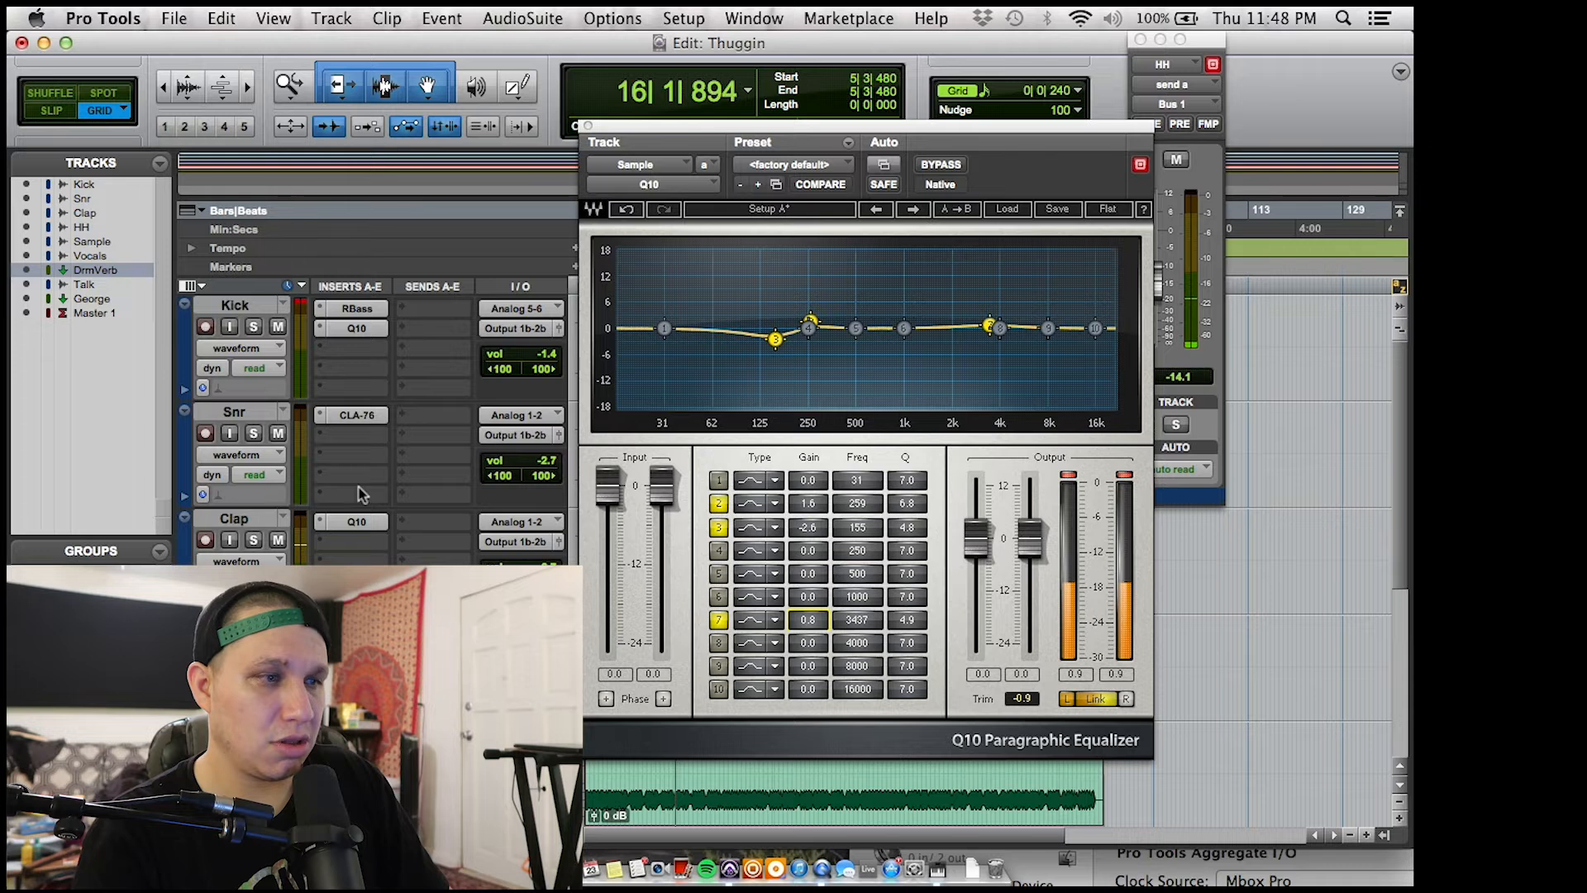
left_click(661, 789)
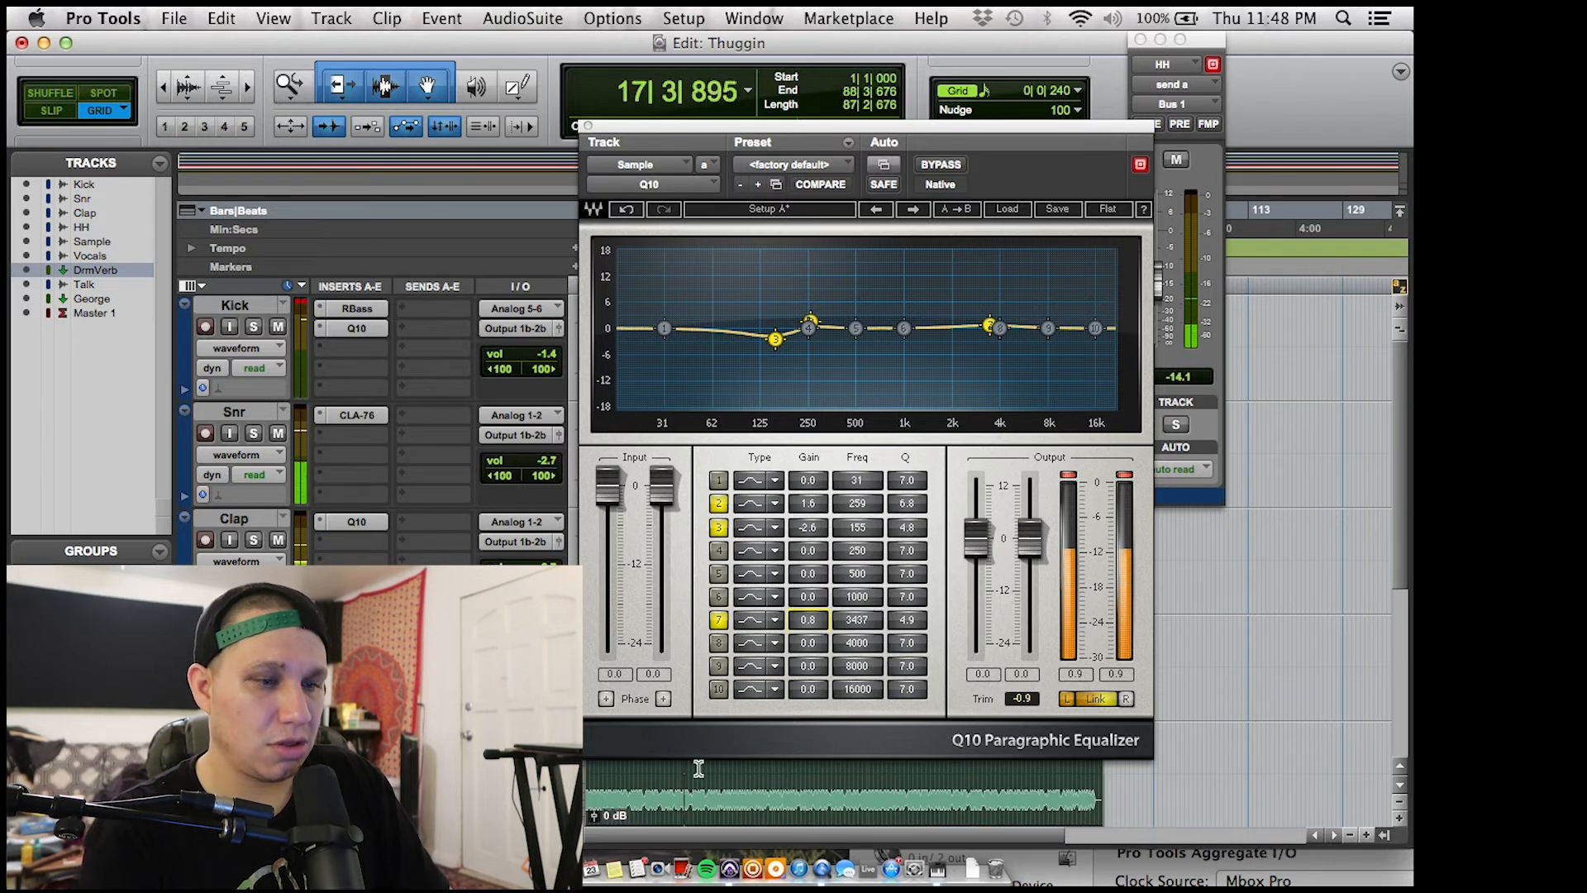
key("t")
key("t")
key("r")
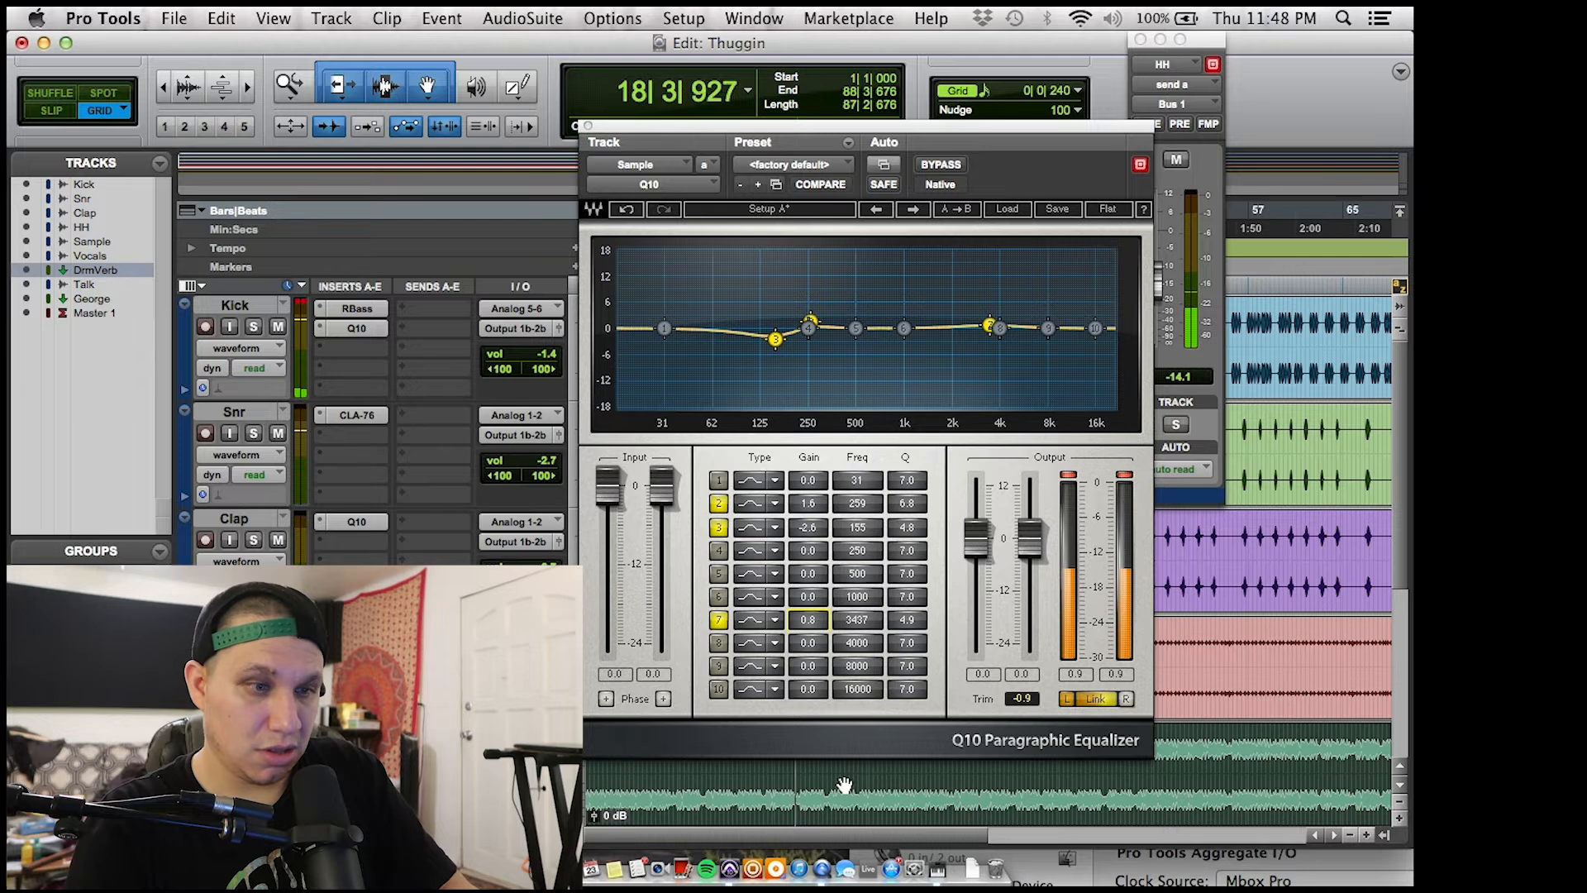
left_click(786, 774)
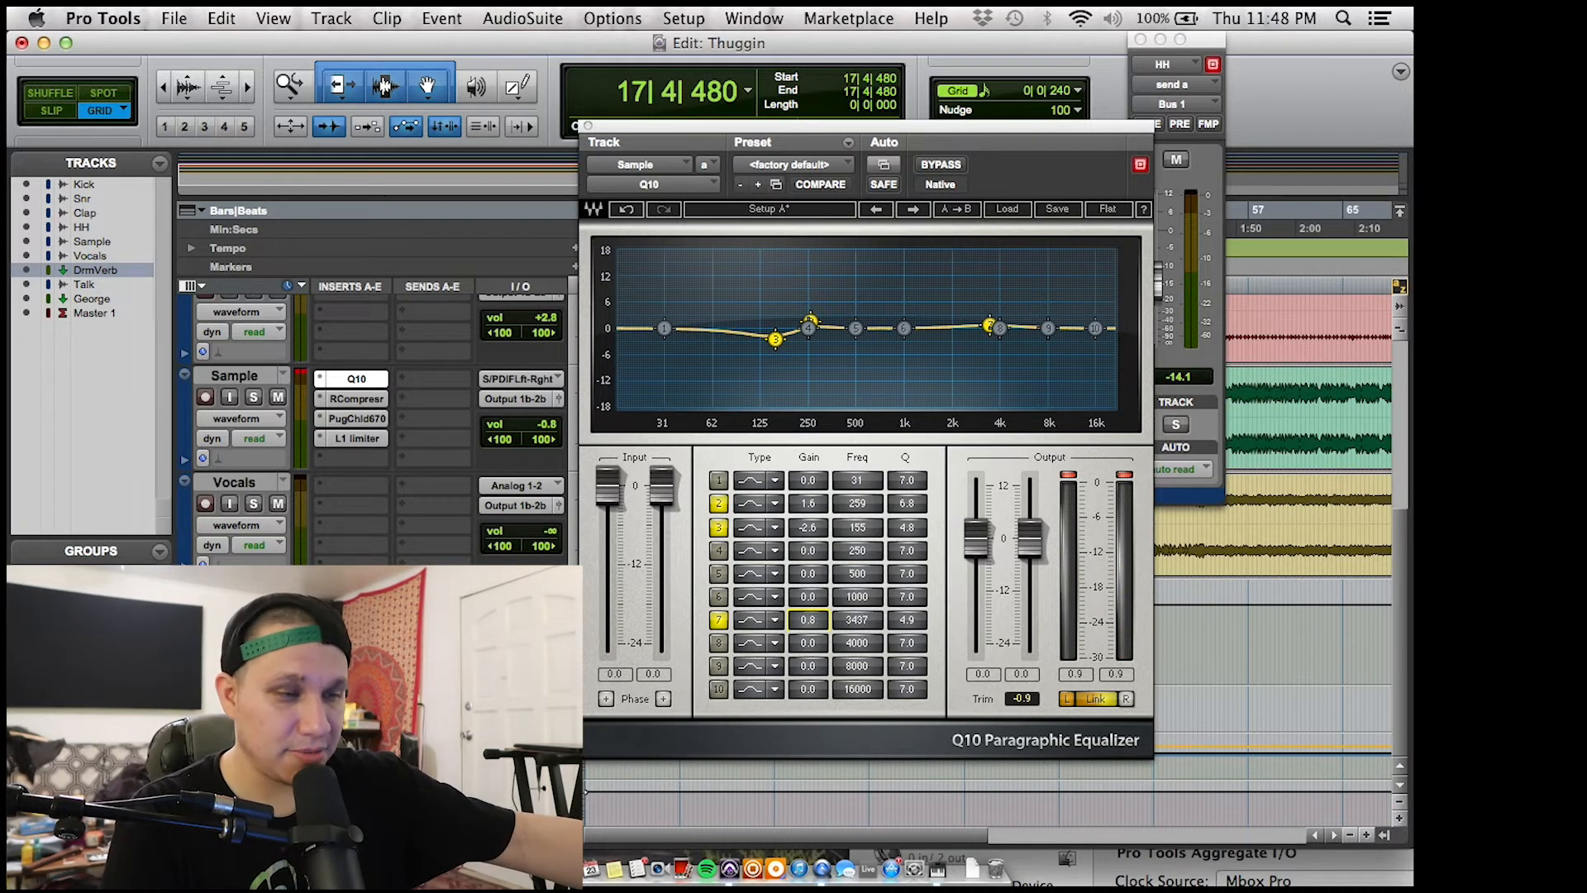
key("space")
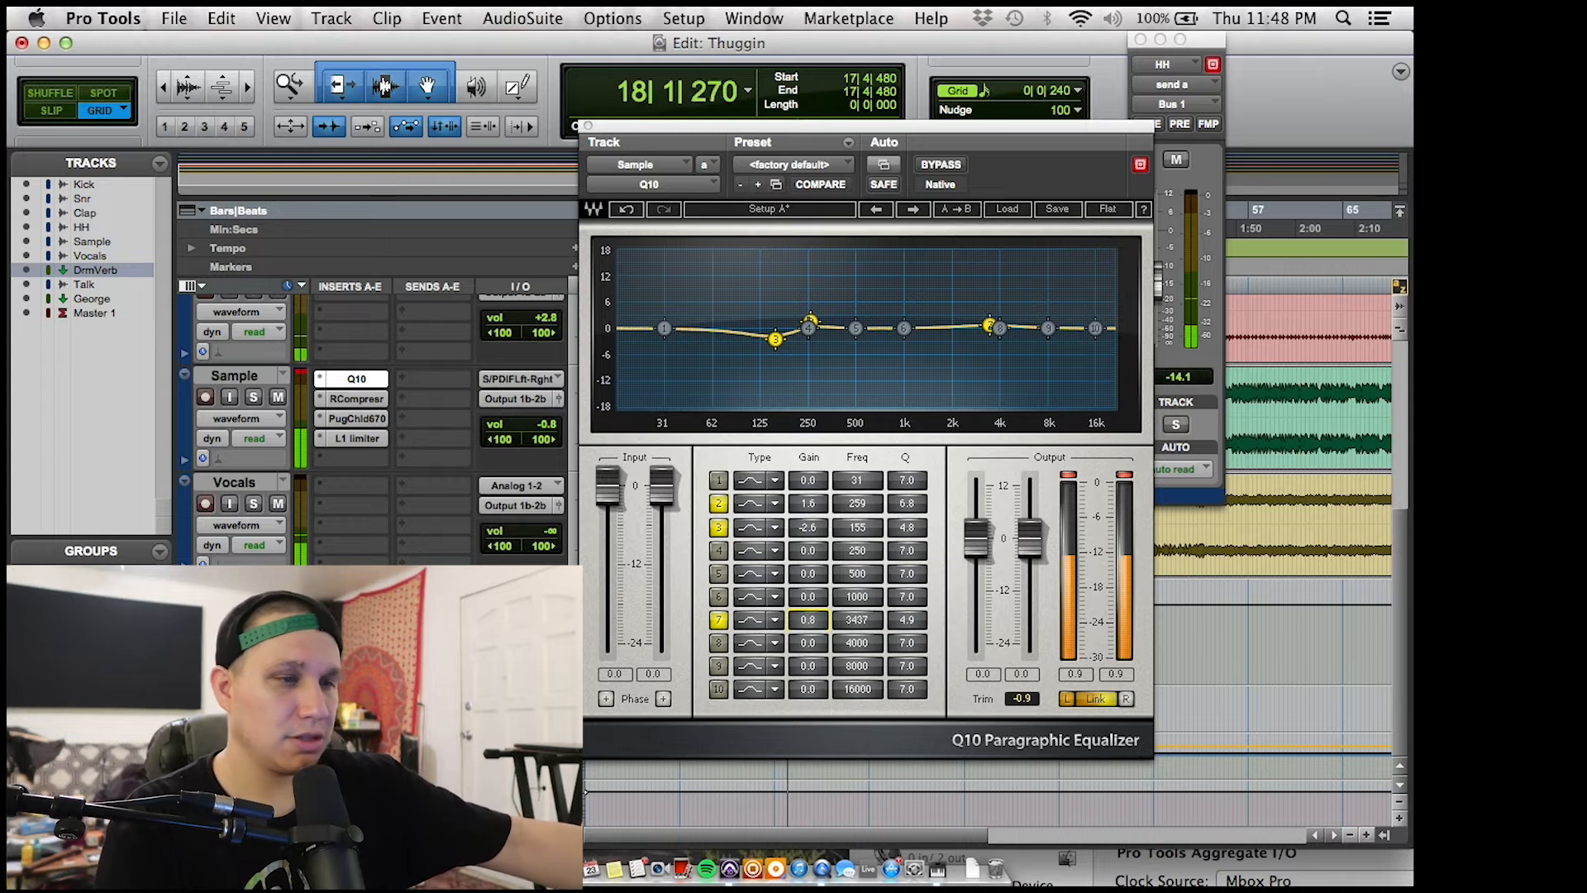
- Move the Q10 window clear of the drum tracks and compare playback with the HH track muted and unmuted
left_click_drag(639, 147, 605, 634)
scroll(442, 527, "up", 5)
key("space")
key("space")
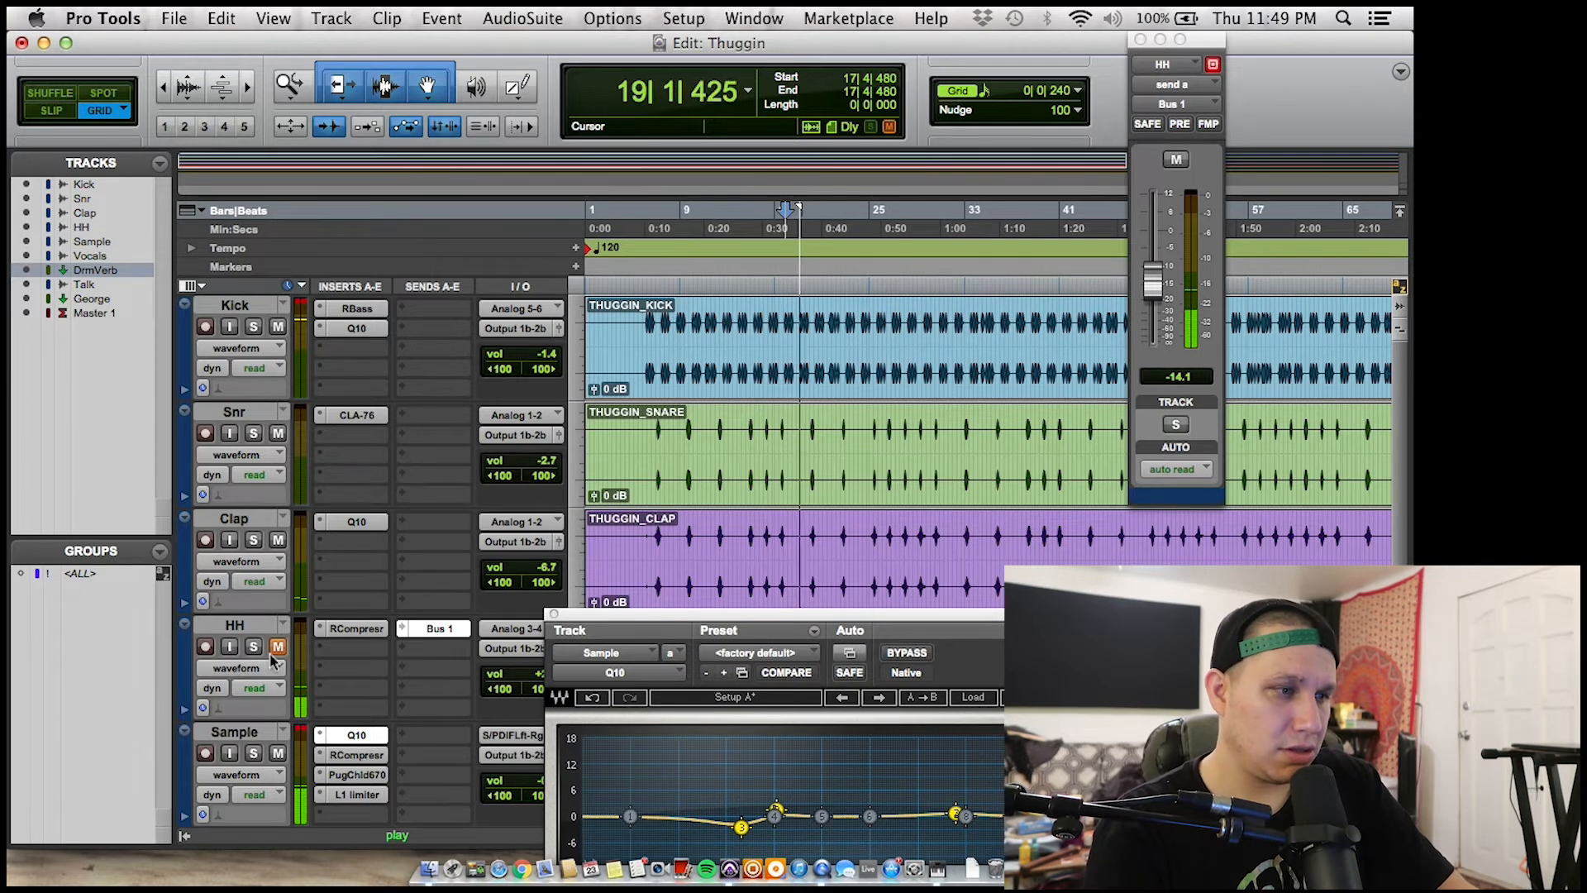
key("space")
key("space")
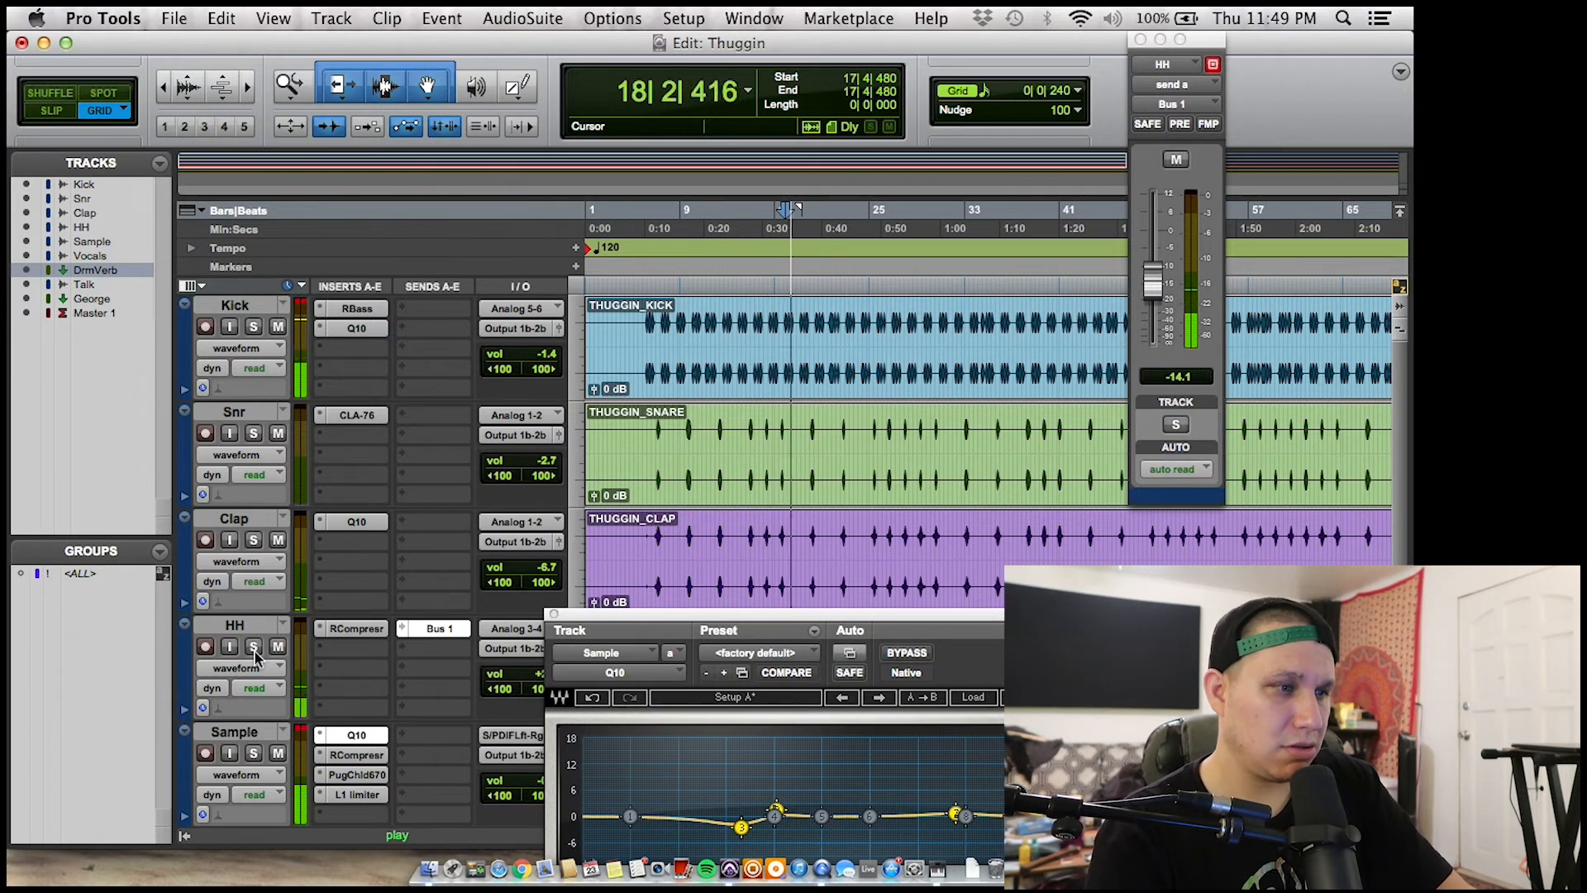
- Audition the mix with the HH track soloed and then muted, and restore it to the full mix
left_click(254, 647)
key("space")
key("space")
left_click(255, 649)
left_click(283, 649)
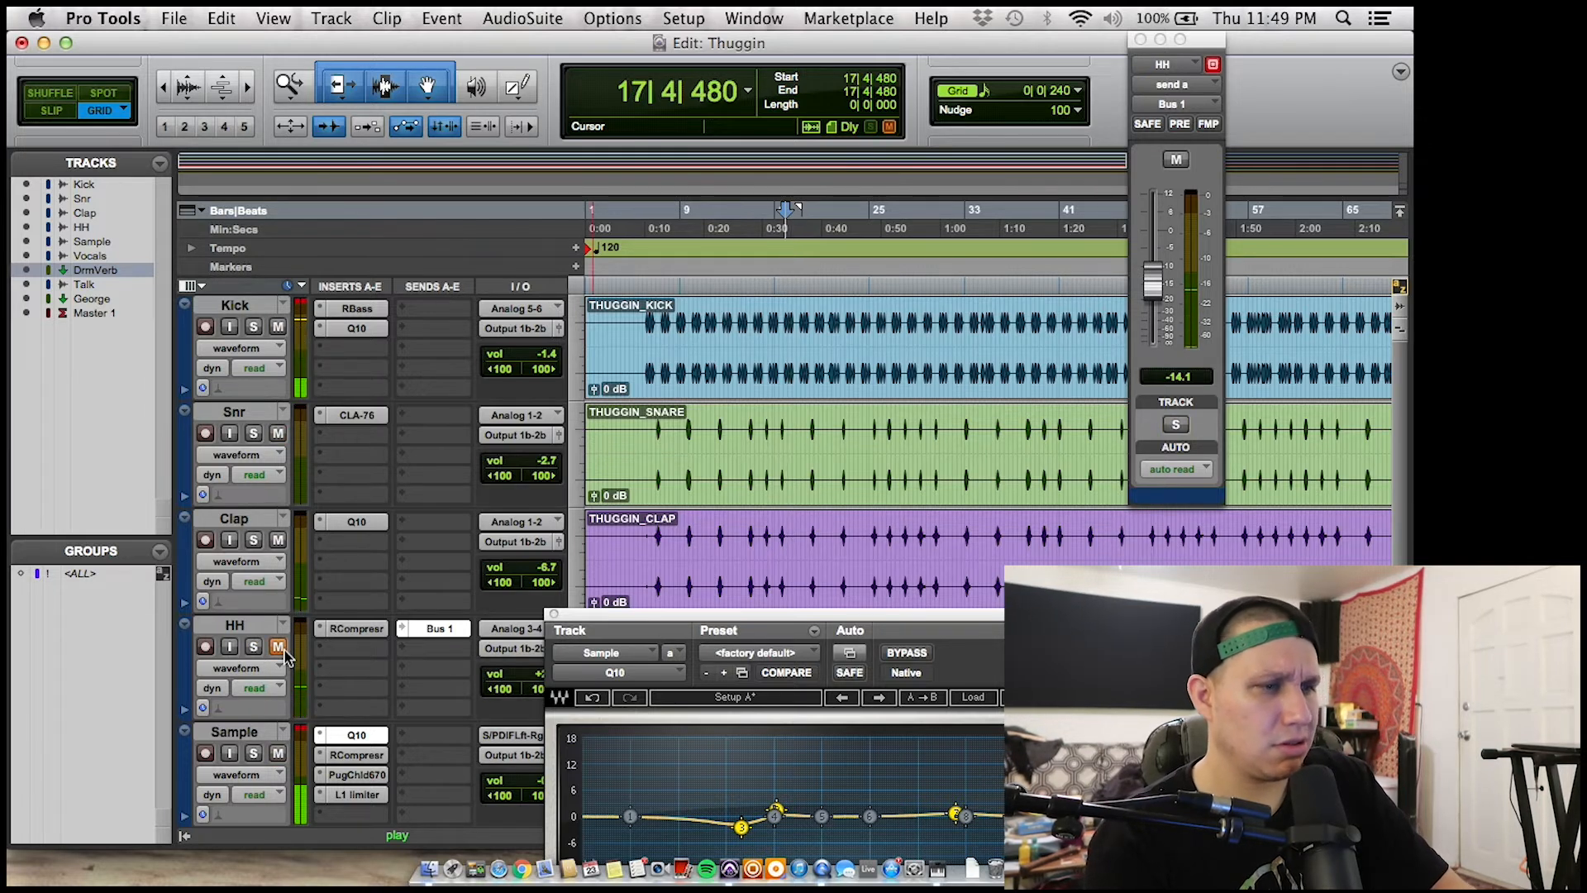
scroll(272, 537, "down", 5)
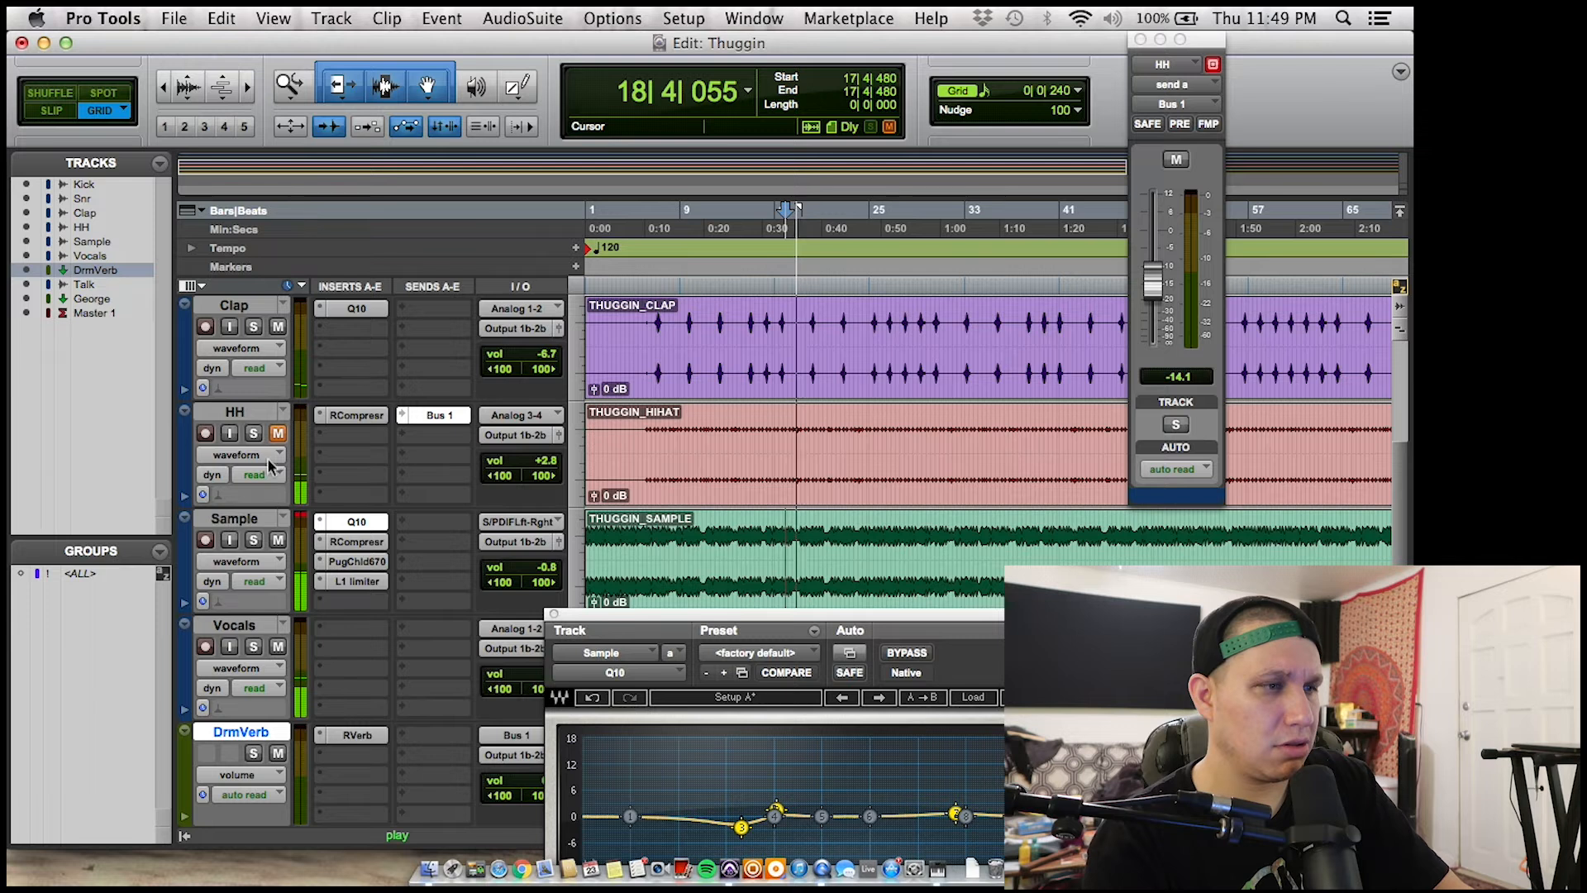
key("space")
left_click(279, 433)
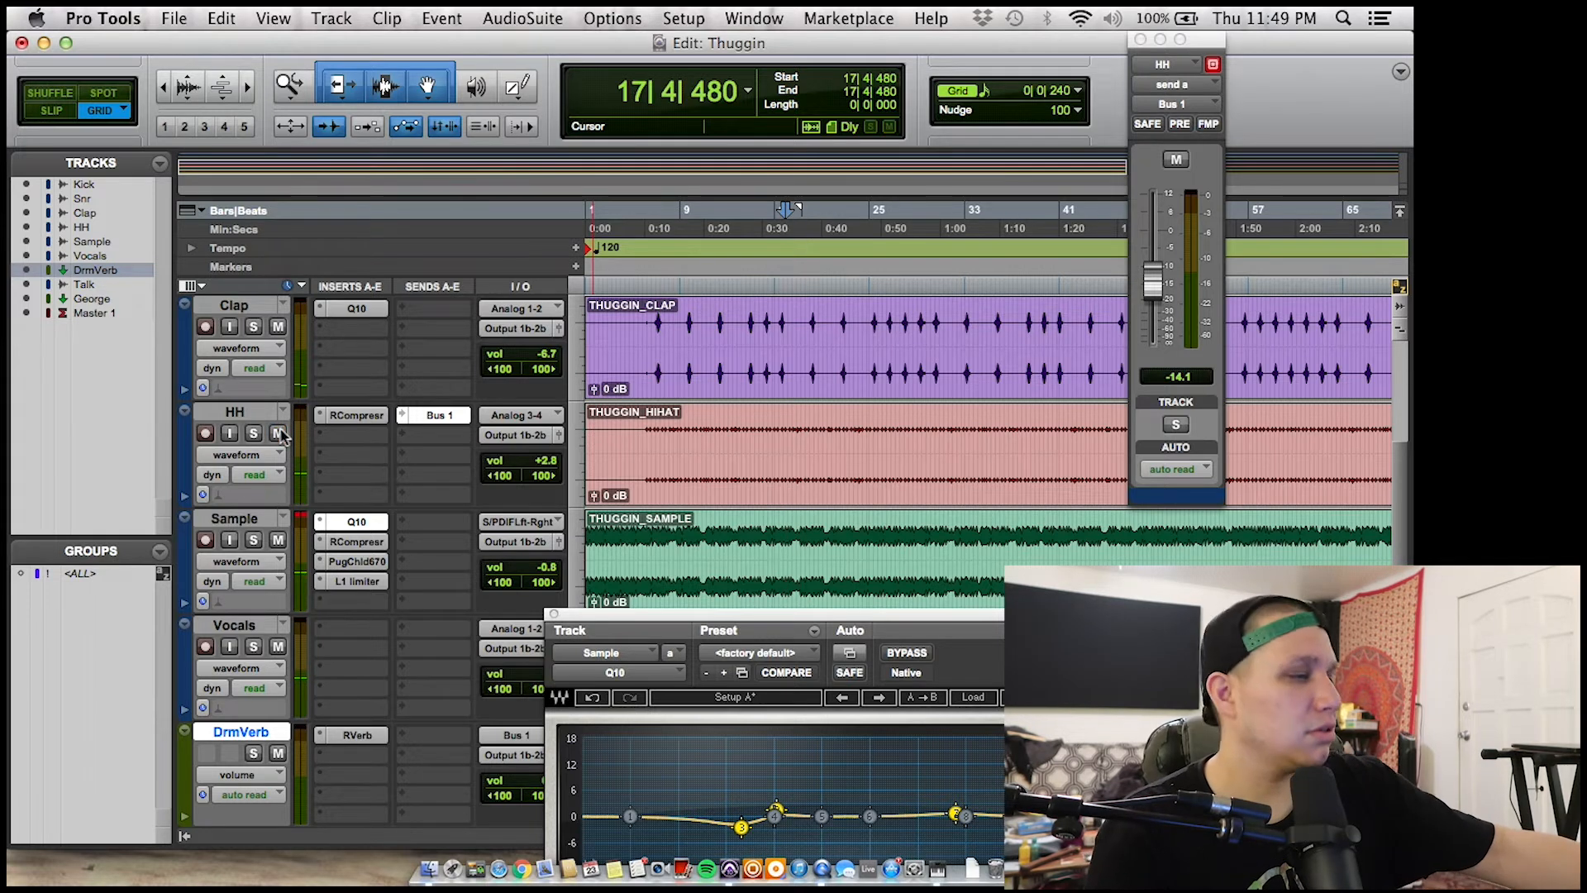
- Solo the Sample track and listen to it on its own from position 17|4|480
scroll(237, 526, "down", 3)
scroll(222, 562, "up", 6)
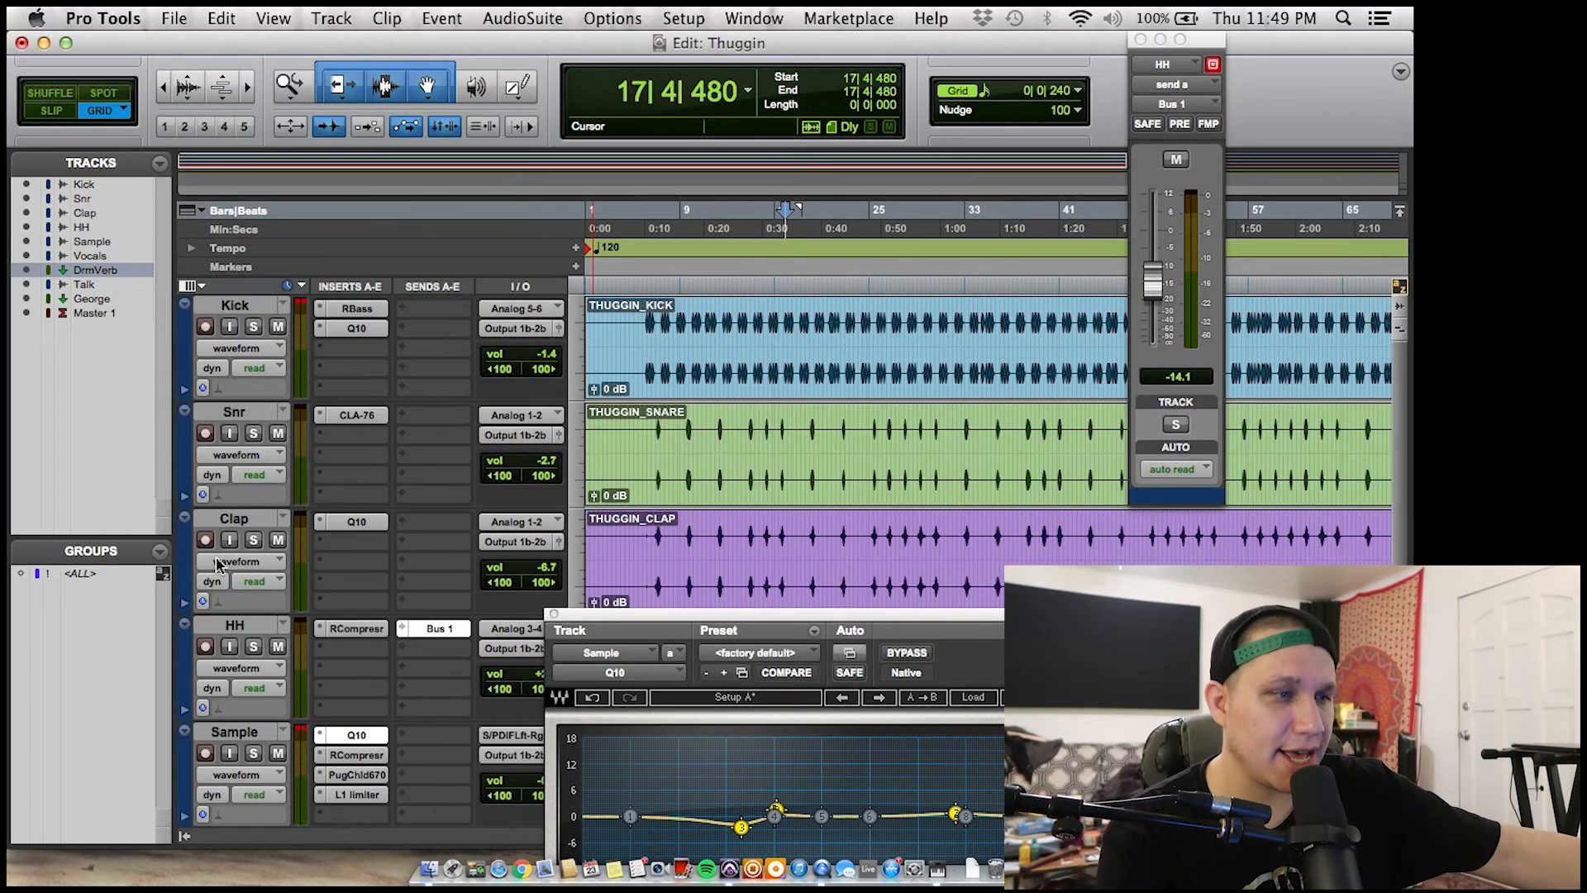
scroll(219, 564, "down", 6)
left_click(253, 433)
key("space")
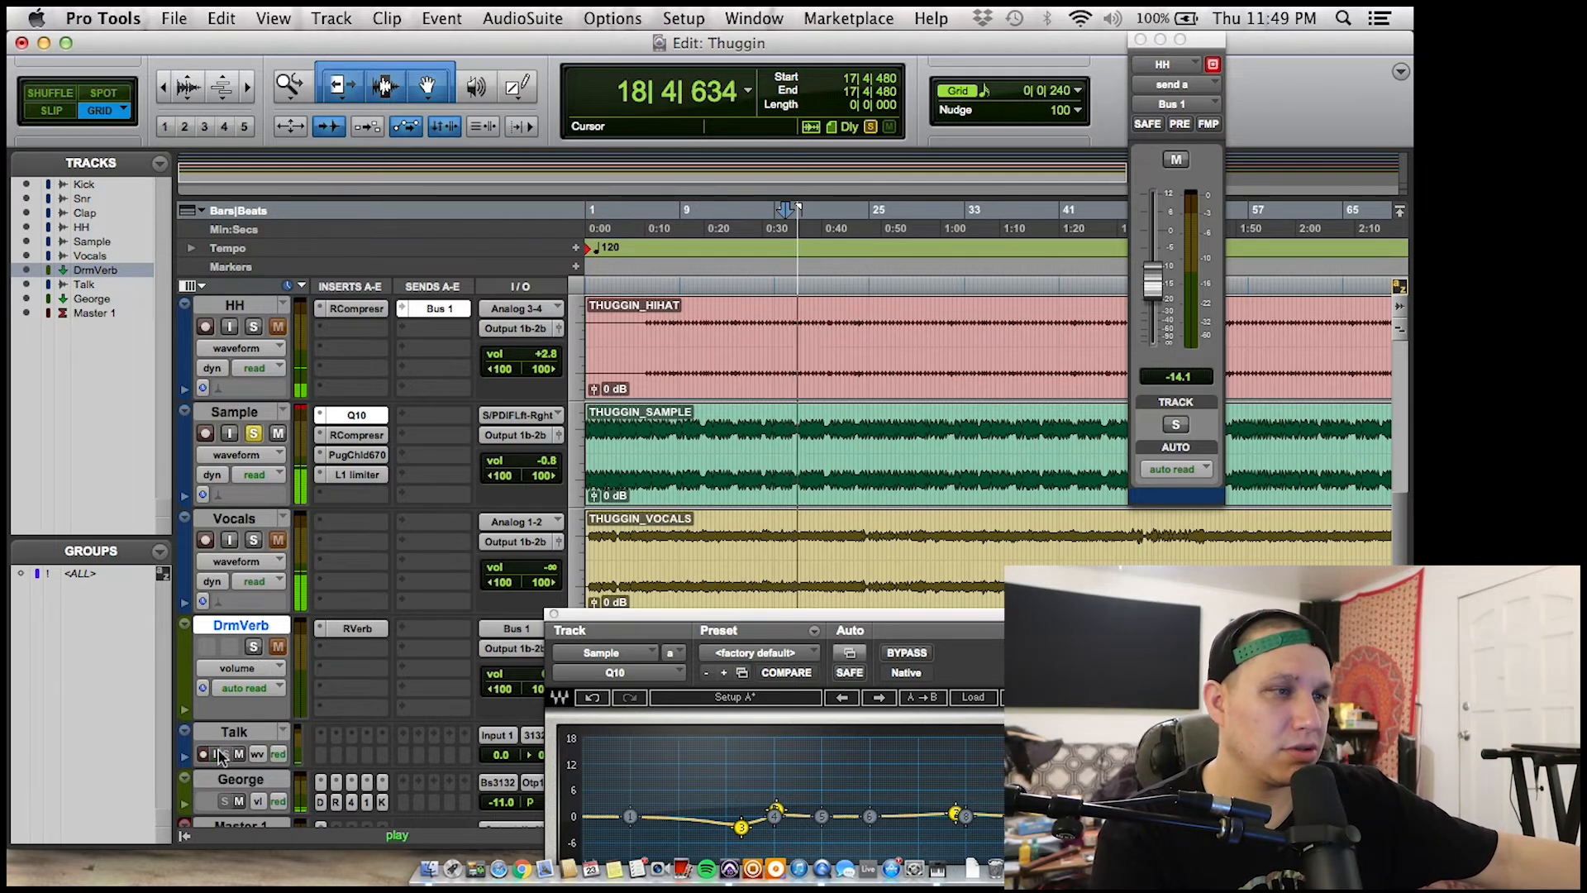
key("space")
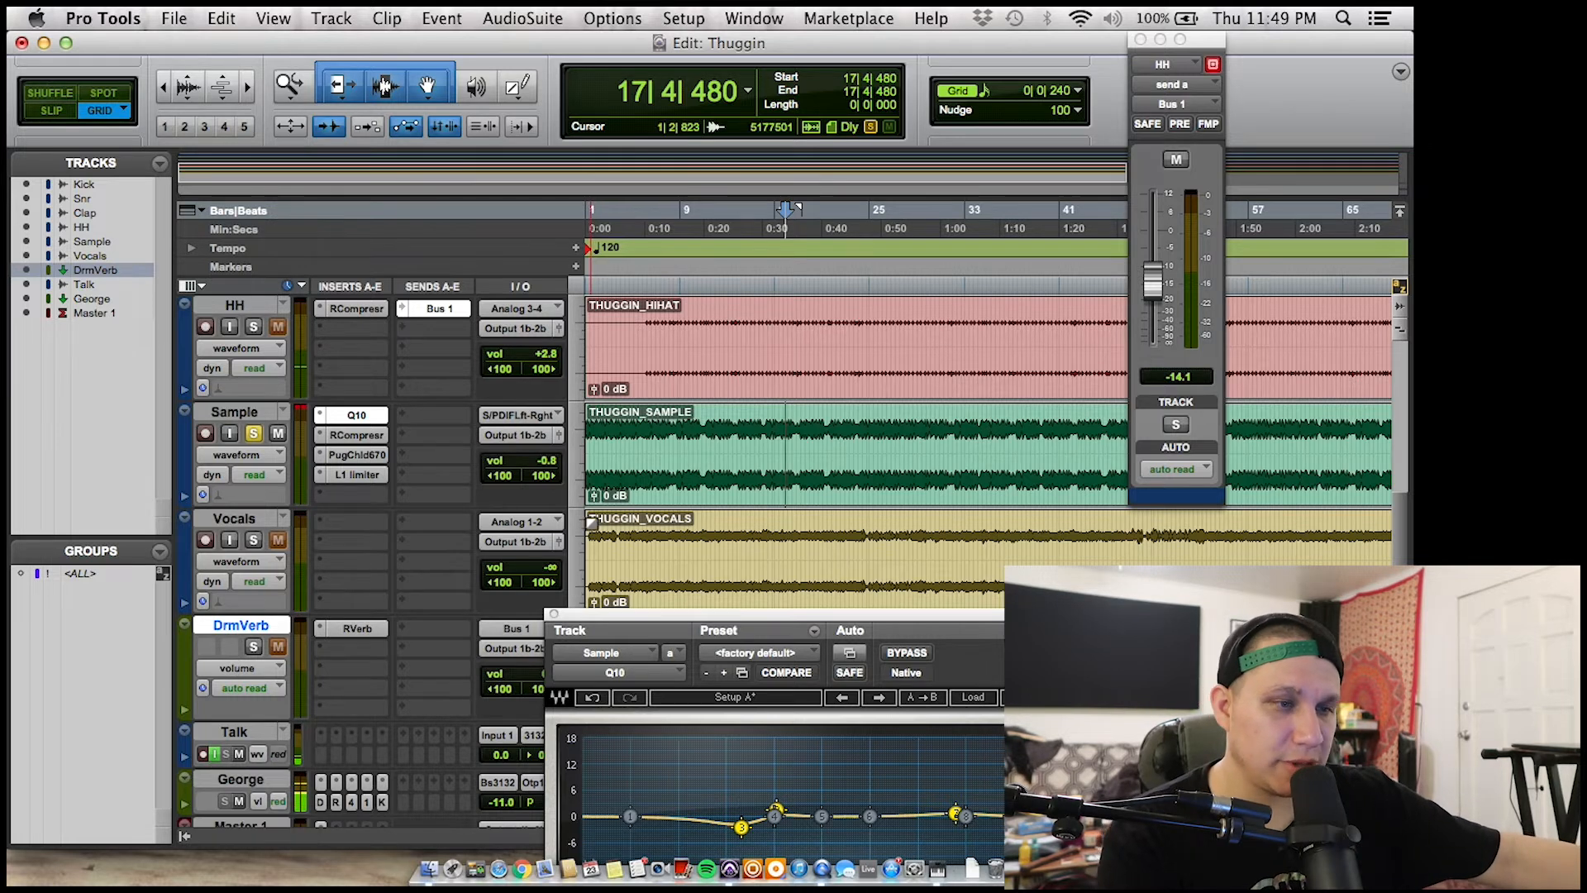
- Bring the Q10 window up beside the track controls and take the Sample track out of solo
left_click_drag(636, 616, 674, 260)
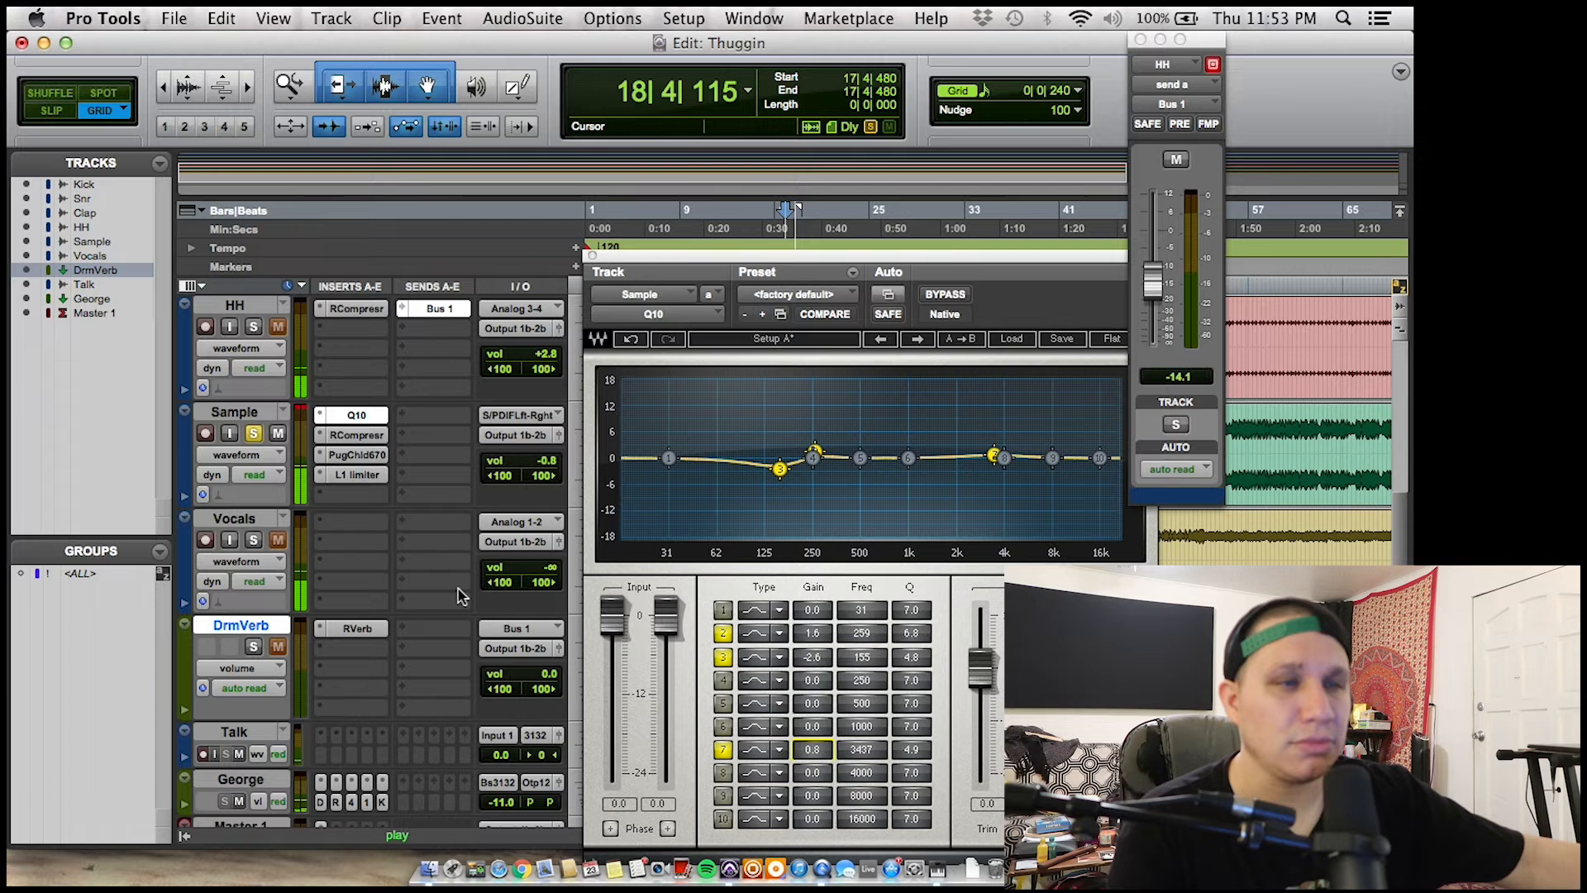
left_click(259, 432)
key("space")
- Cut band 6 of the Sample track's Q10 by 14.7 with a Q of 30.9 and sweep it to 3107 Hz
left_click(215, 754)
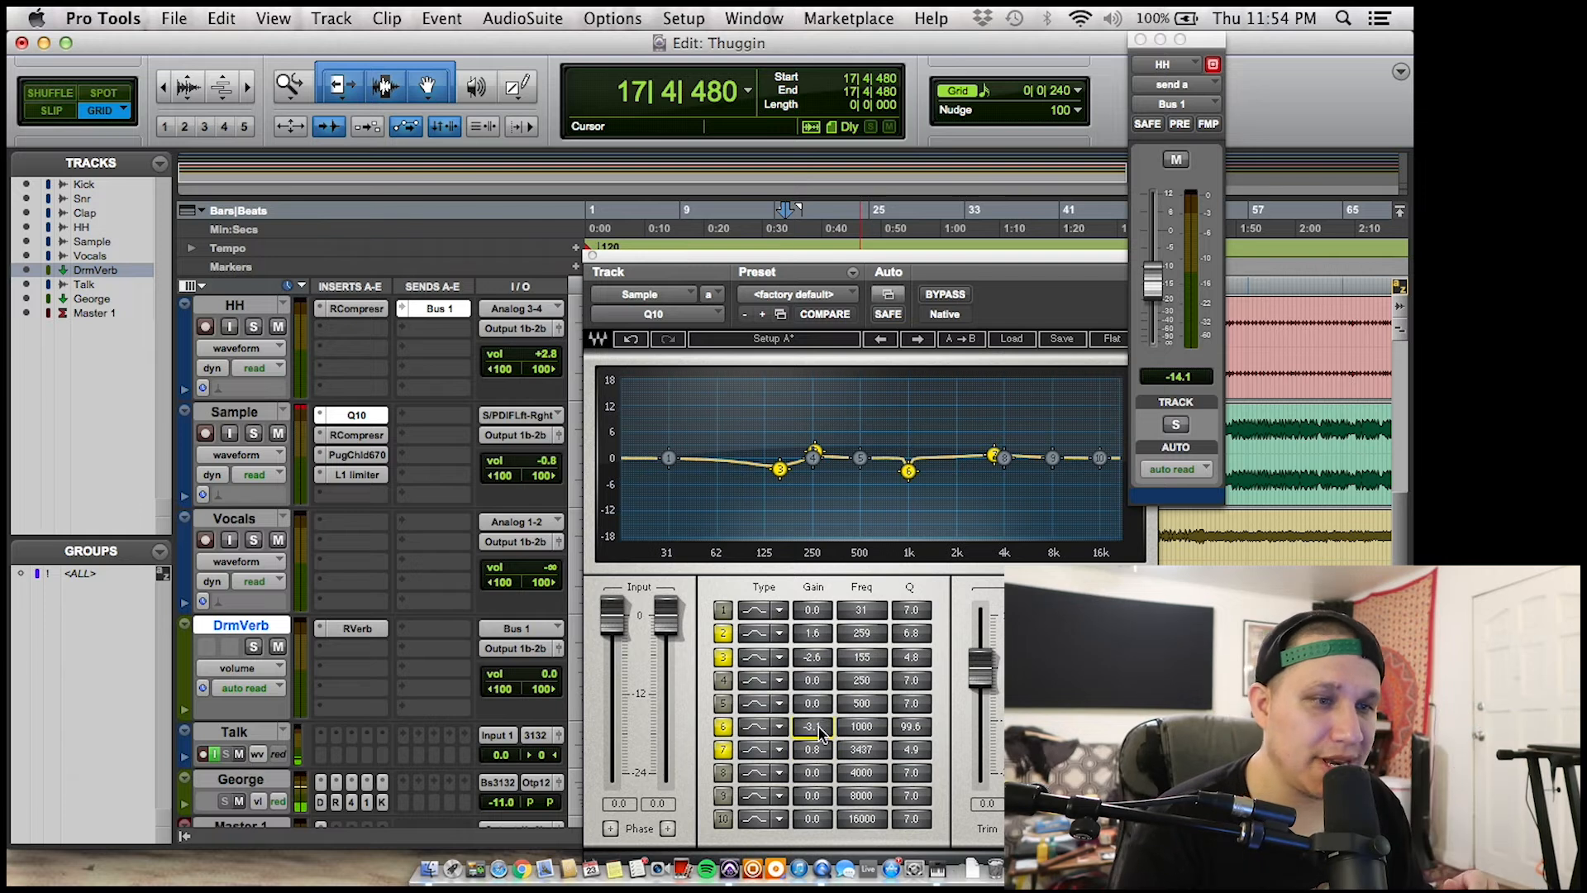
left_click_drag(813, 727, 813, 788)
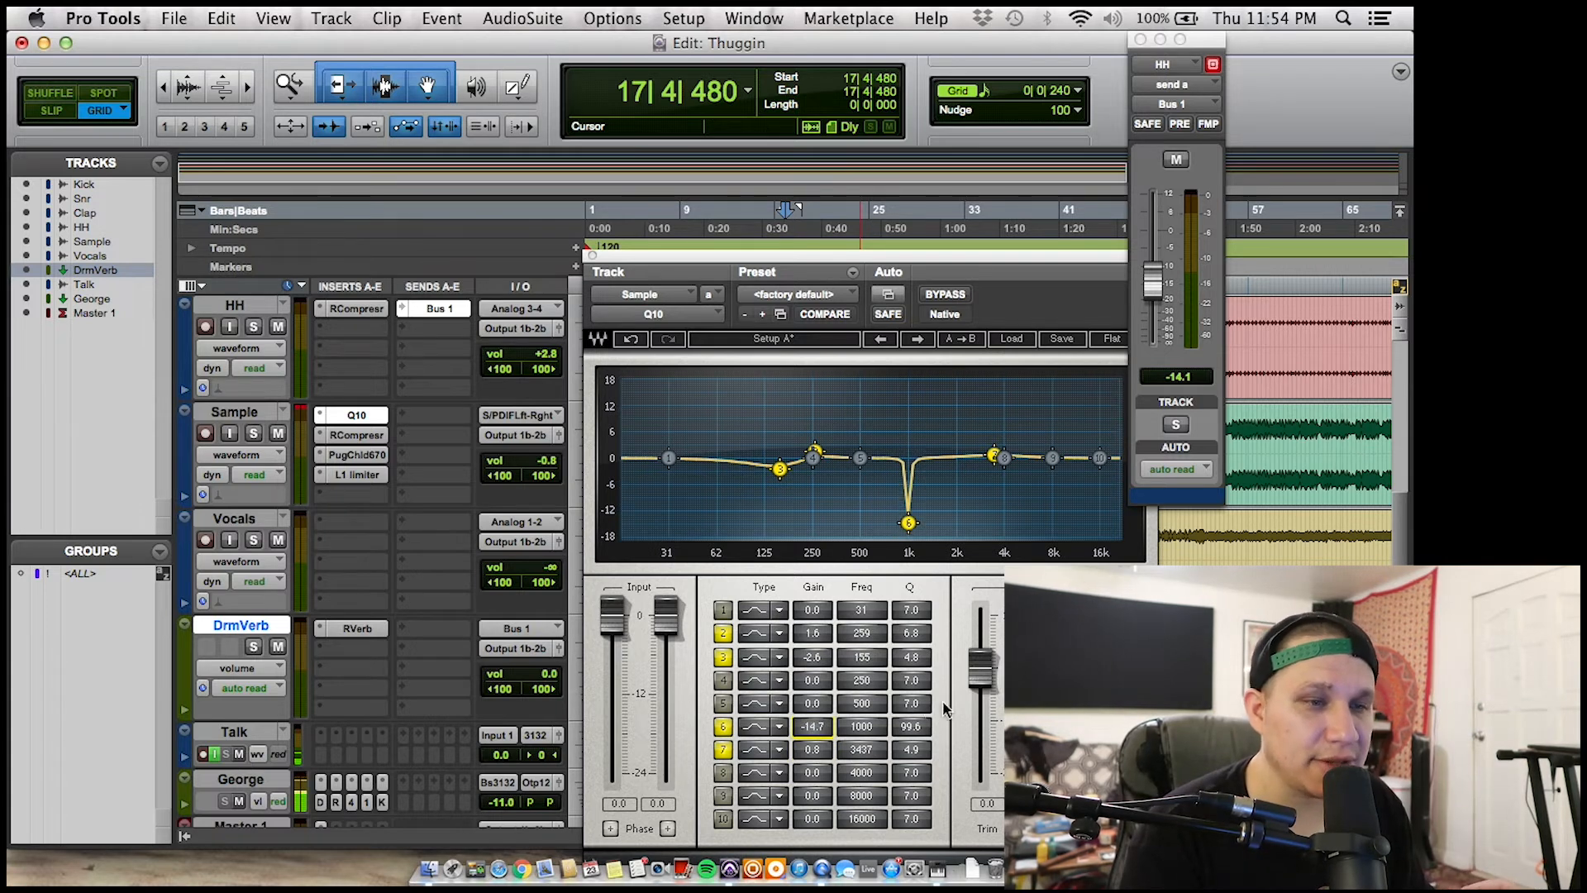
left_click_drag(910, 726, 910, 758)
left_click(215, 753)
key("space")
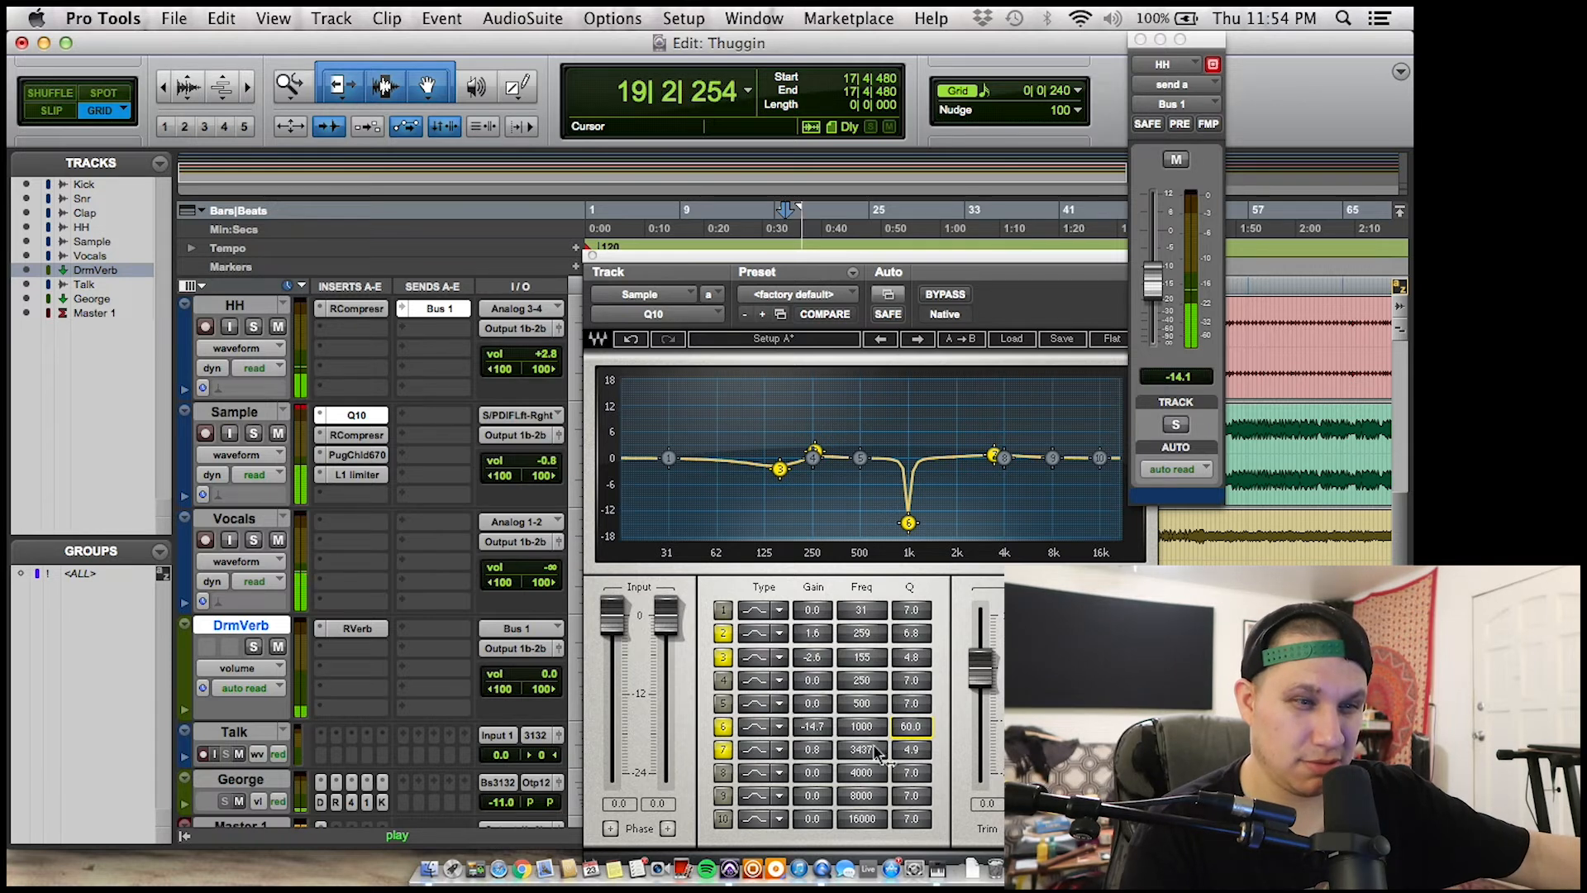
mouse_move(861, 726)
left_mouse_down()
mouse_move(862, 703)
mouse_move(872, 729)
mouse_move(914, 741)
mouse_move(861, 732)
left_mouse_up()
left_click(217, 754)
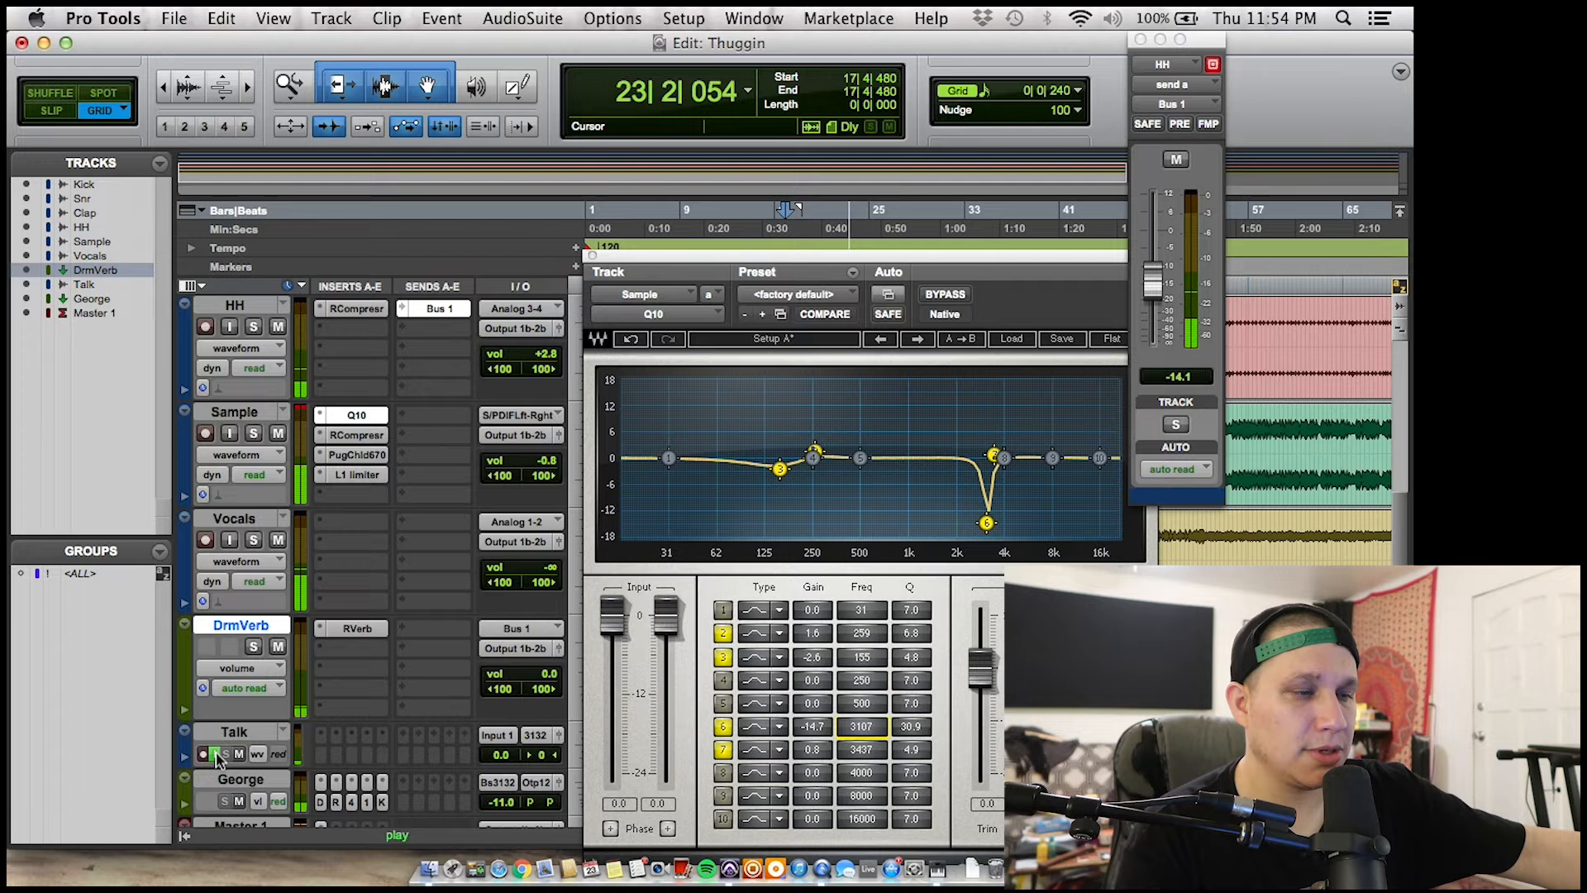
key("space")
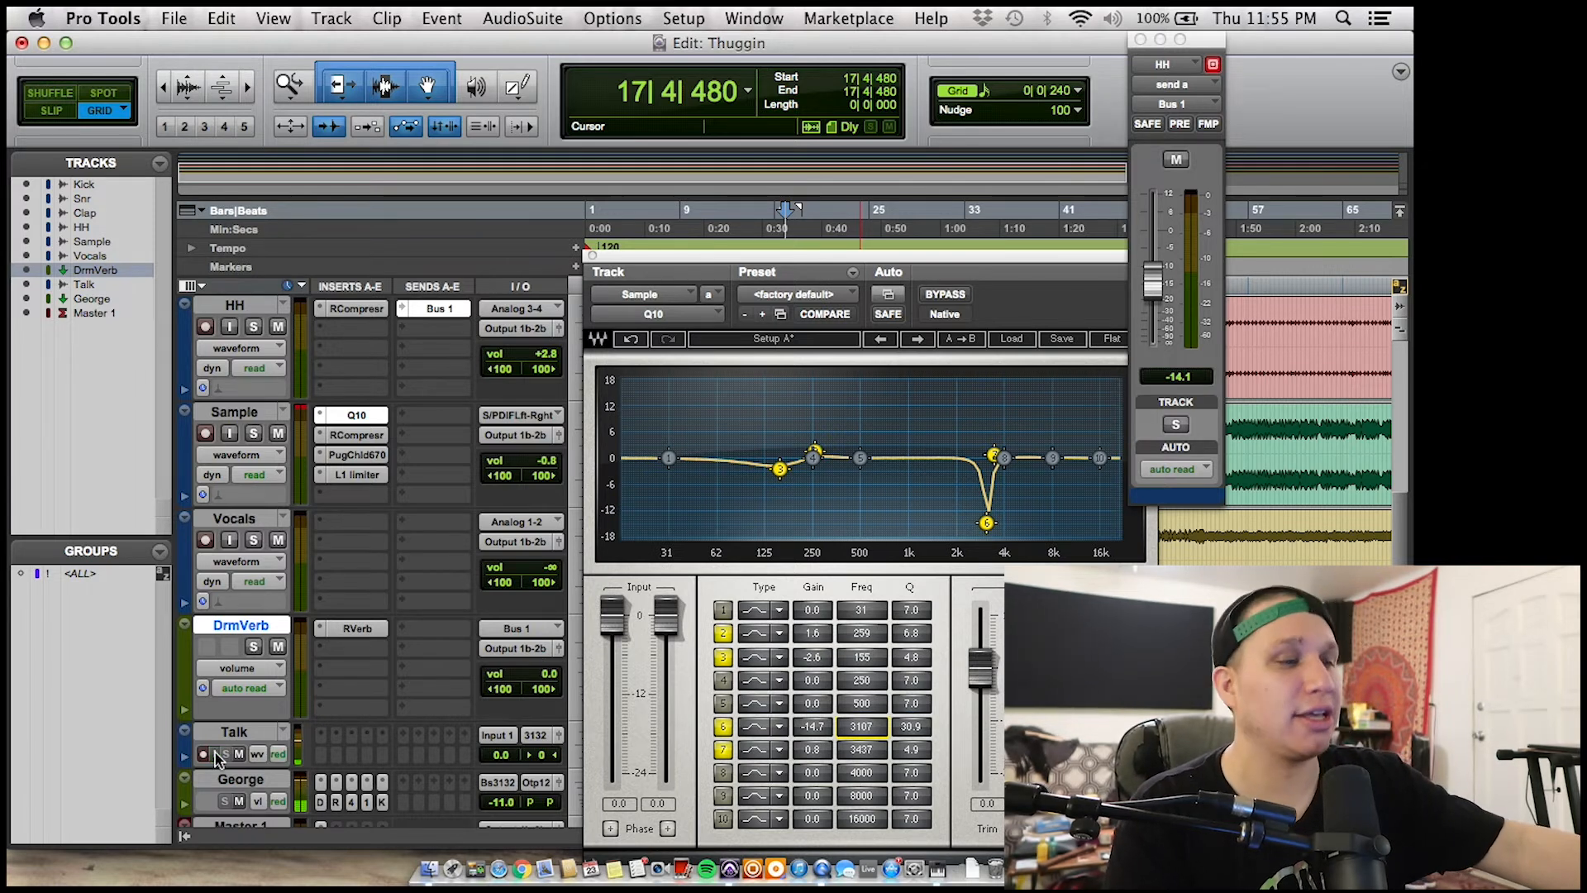
- Solo the Sample track and boost Q10 band 6 to 17.1 at 4029 Hz while listening for harsh frequencies
key("space")
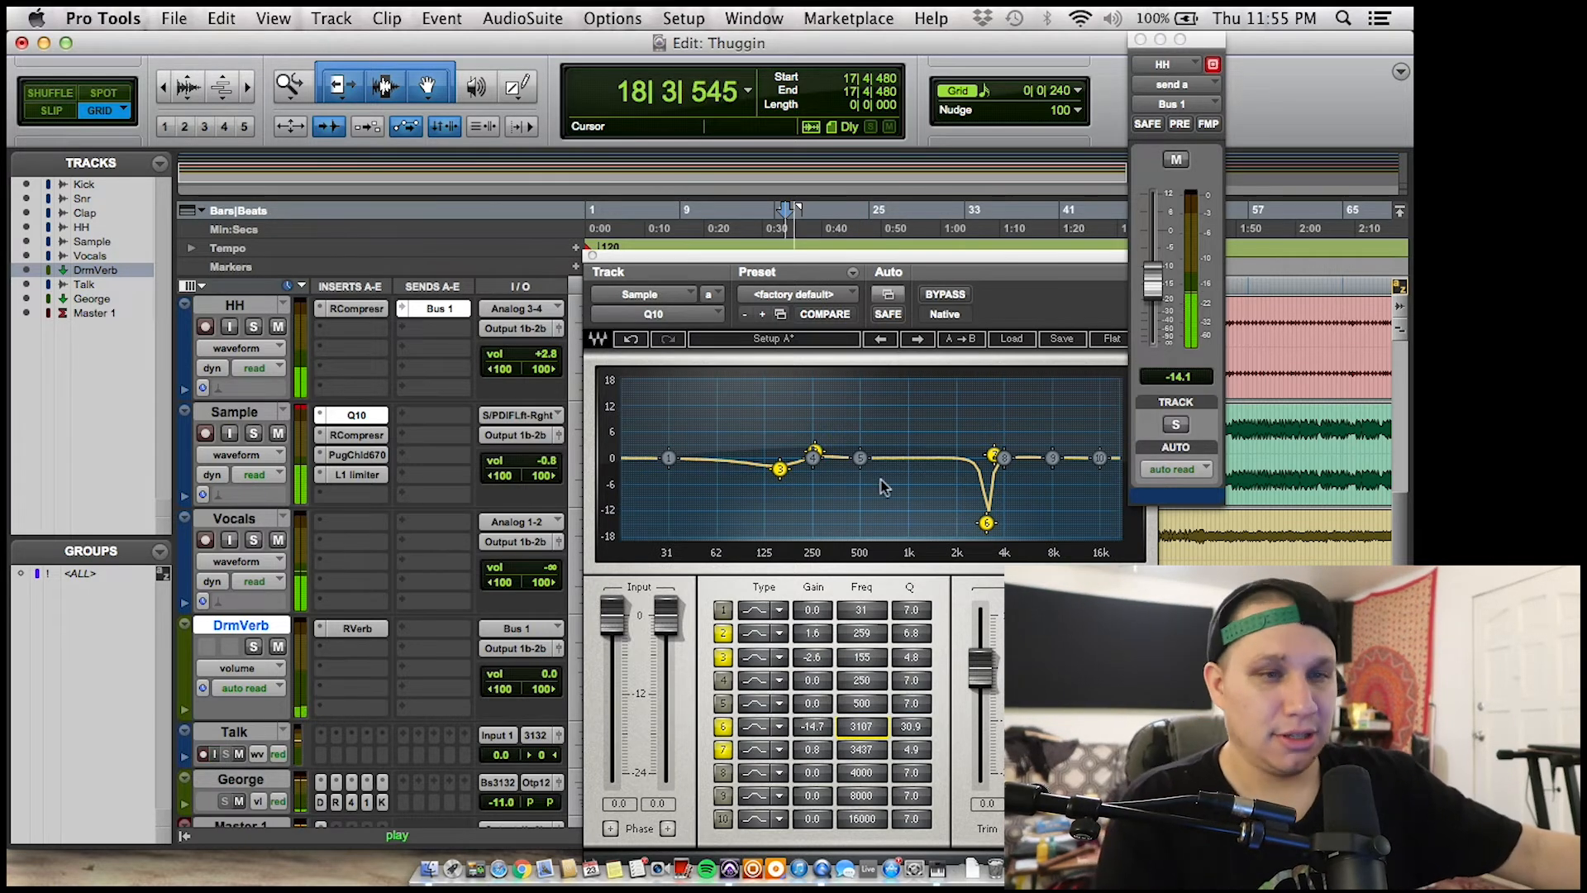
left_click_drag(986, 522, 986, 422)
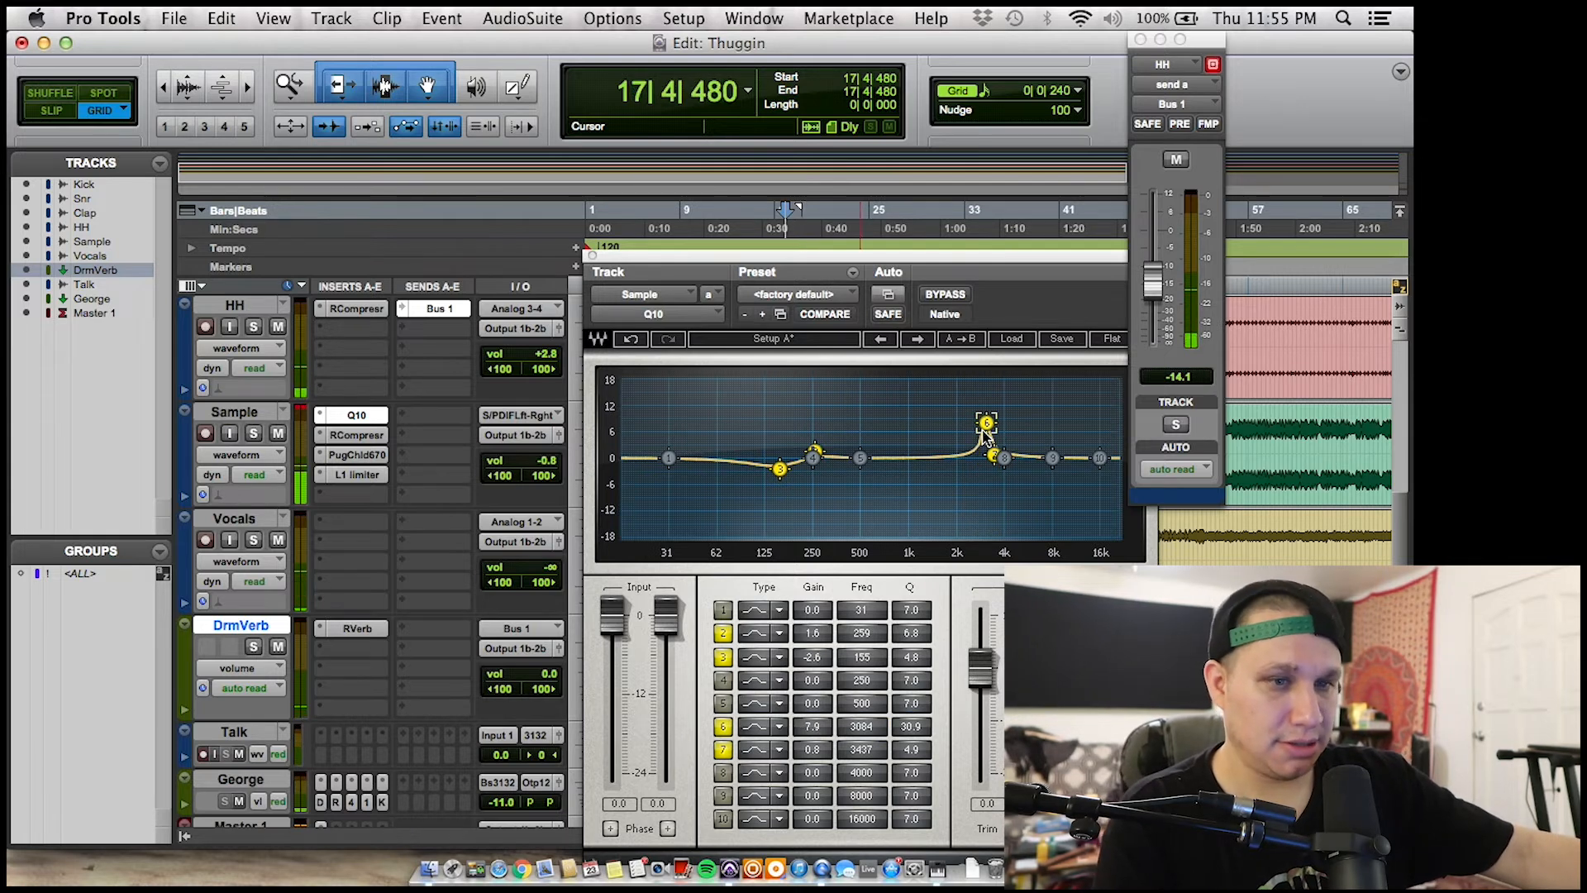
left_click(255, 435)
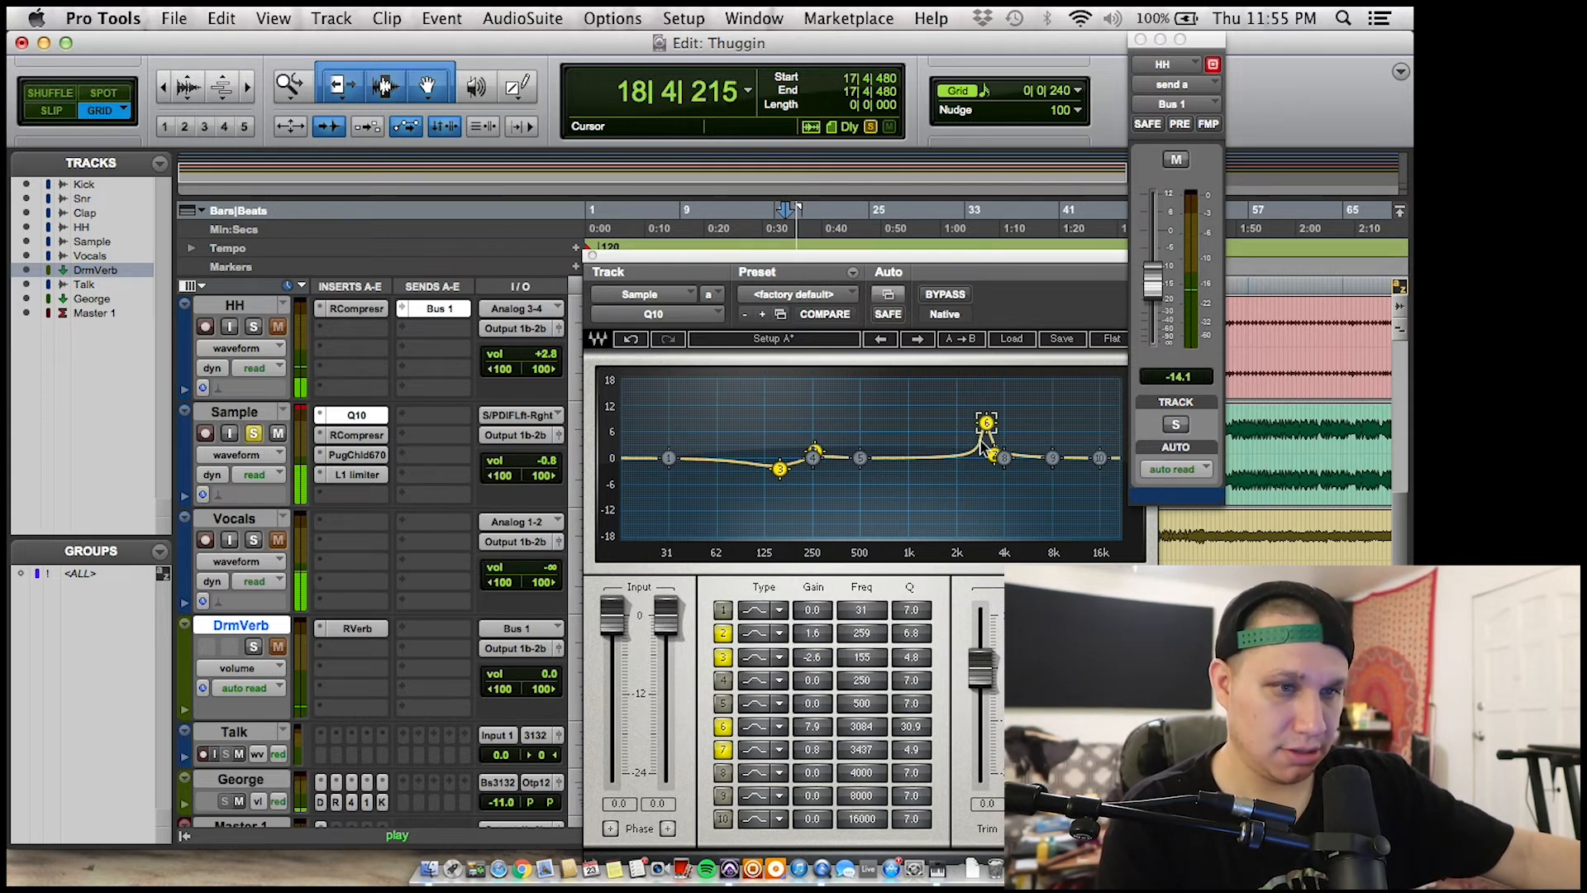
key("space")
left_click_drag(991, 422, 1004, 382)
key("space")
key("space")
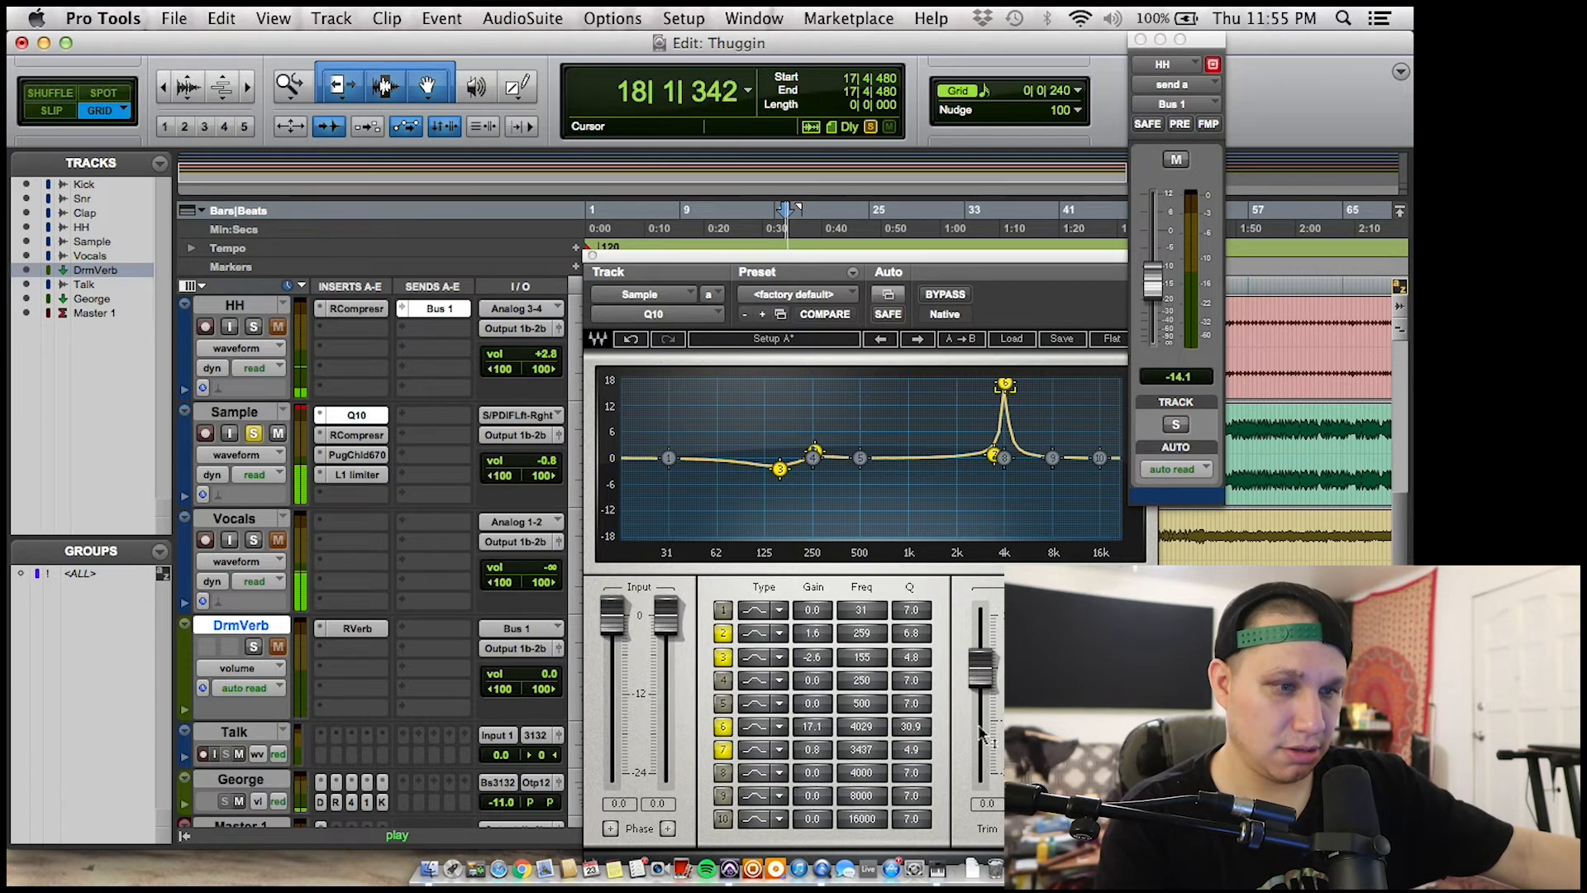
- Sweep the boosted band 6 to 5003 Hz and widen it to a Q of 17.3 while auditioning the soloed sample
mouse_move(899, 731)
left_mouse_down()
mouse_move(912, 731)
mouse_move(851, 727)
mouse_move(876, 735)
left_mouse_up()
key("space")
key("space")
key("space")
key("space")
key("space")
key("space")
key("space")
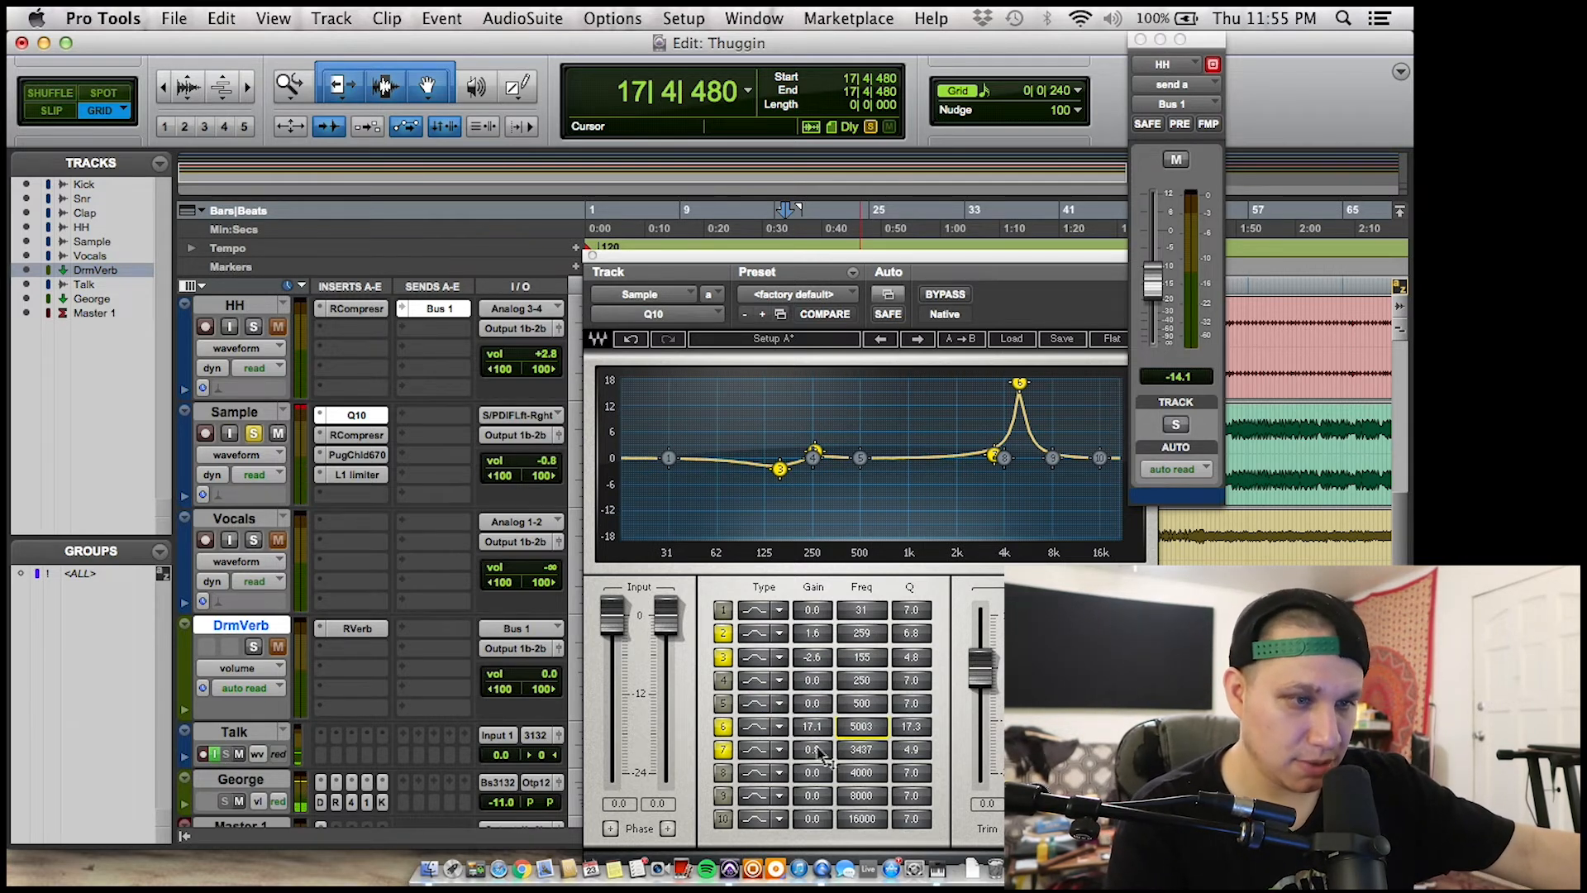
- Set the gain of Q10 band 6 to -4.4 and replay the Sample track unsoloed in the full mix
left_click_drag(812, 726, 815, 833)
key("space")
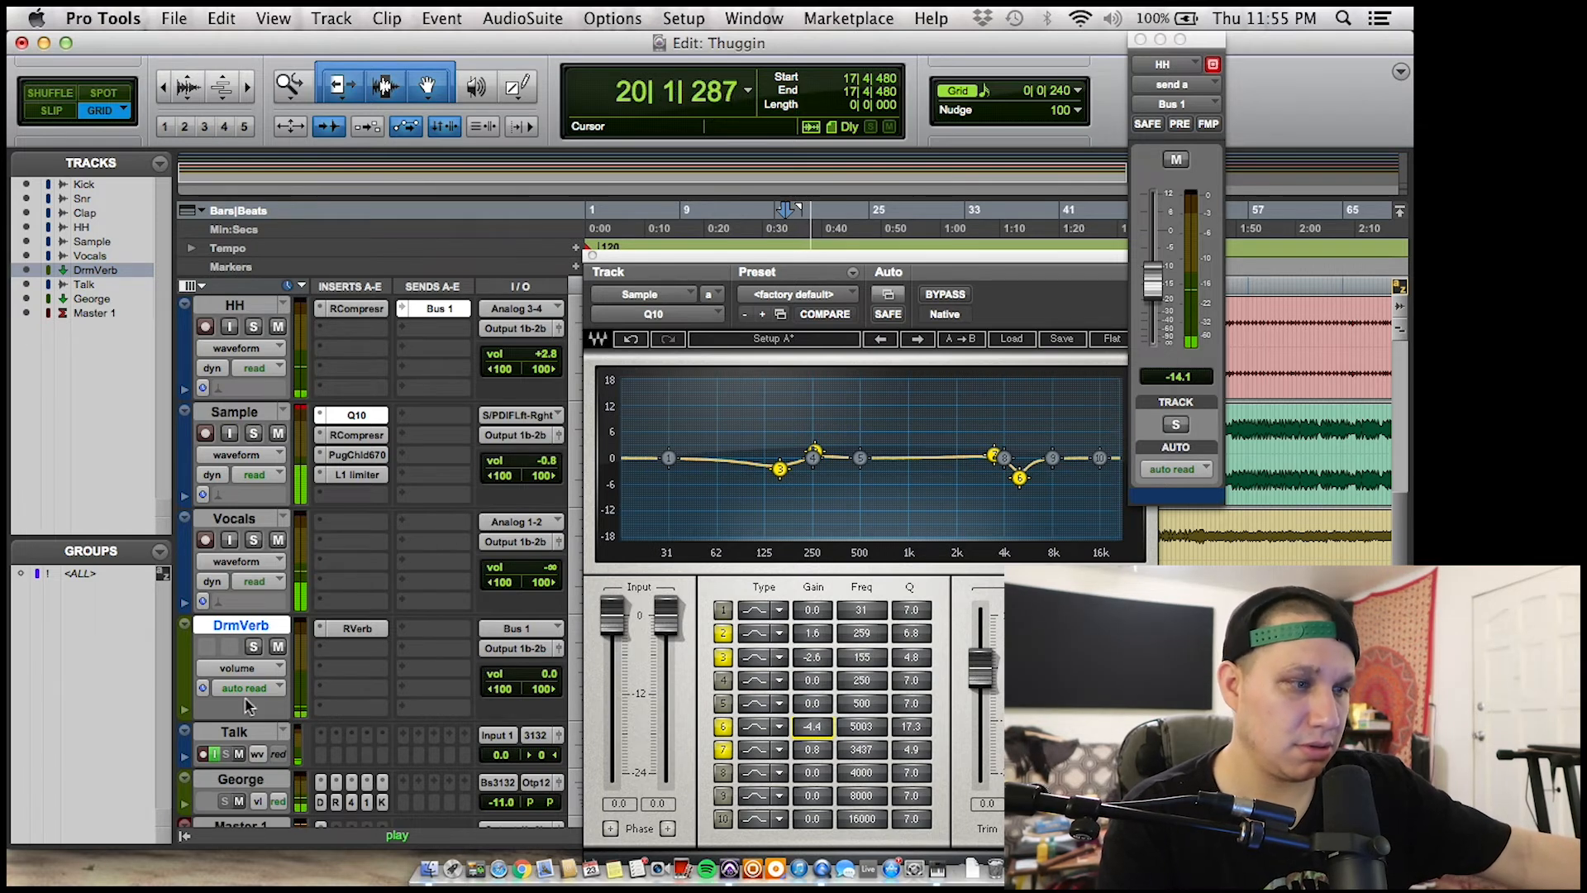
key("space")
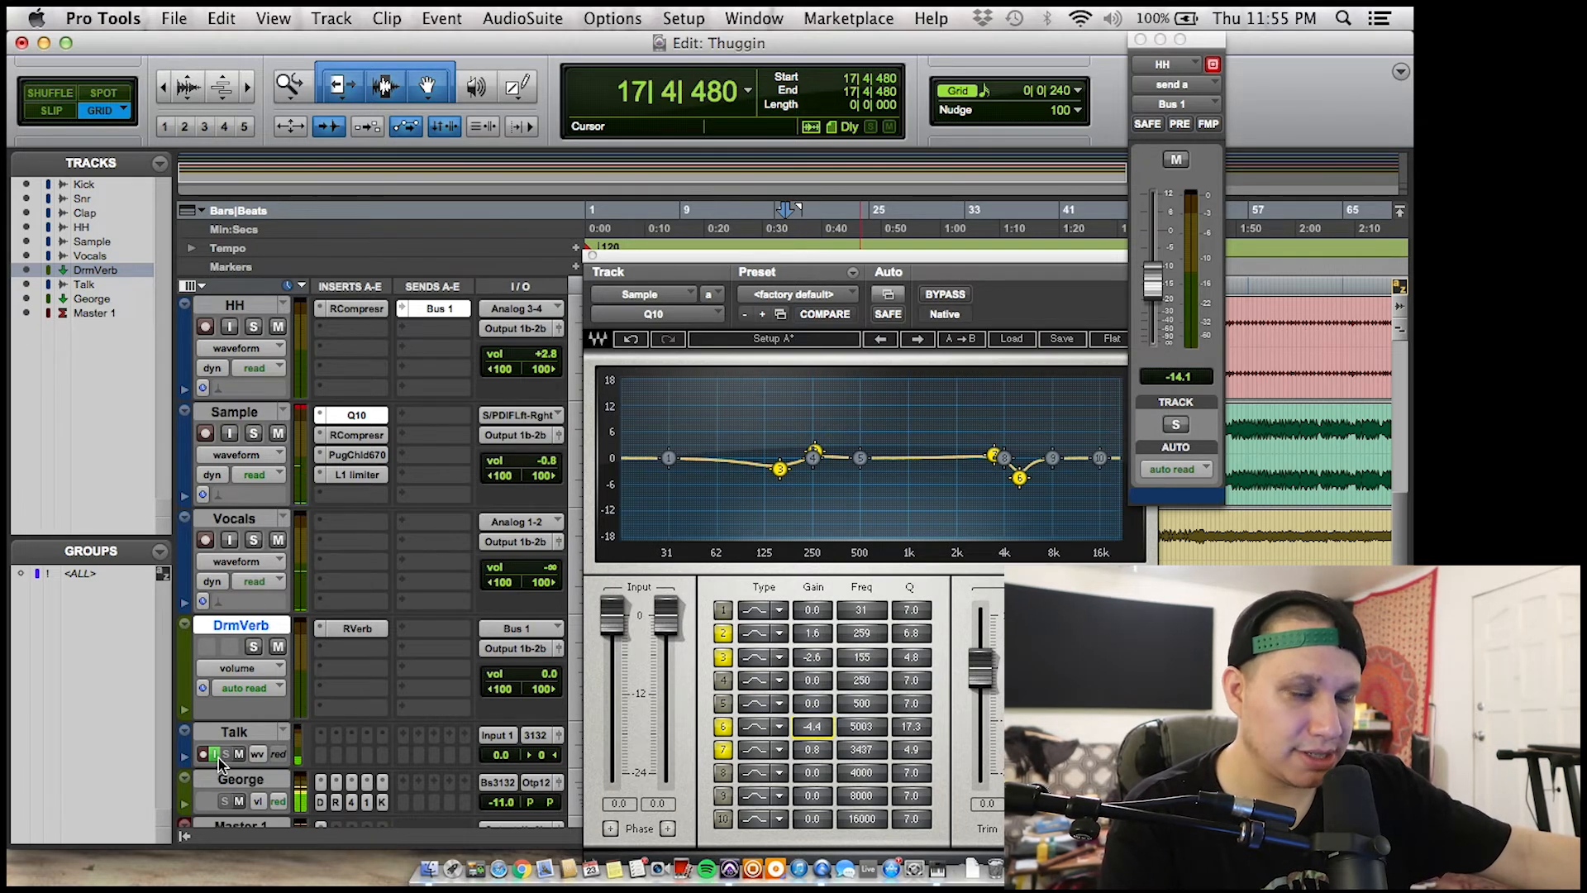
left_click(215, 754)
key("space")
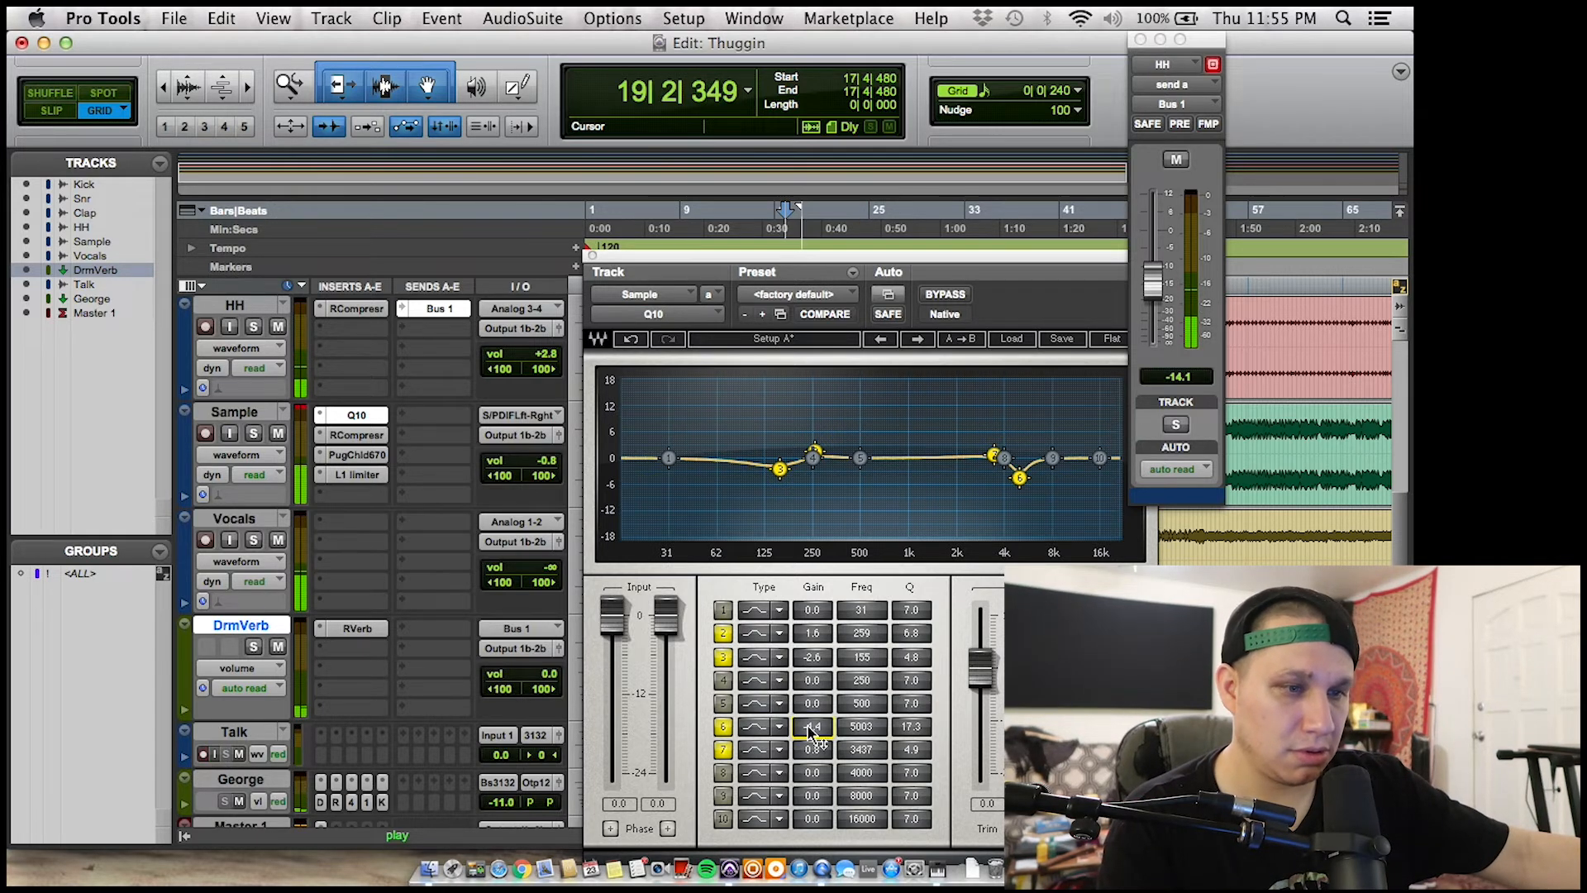
- Refine Q10 band 6 to a gain of -4.5 with a Q of 7.7 while listening to the full mix
left_click_drag(812, 726, 812, 722)
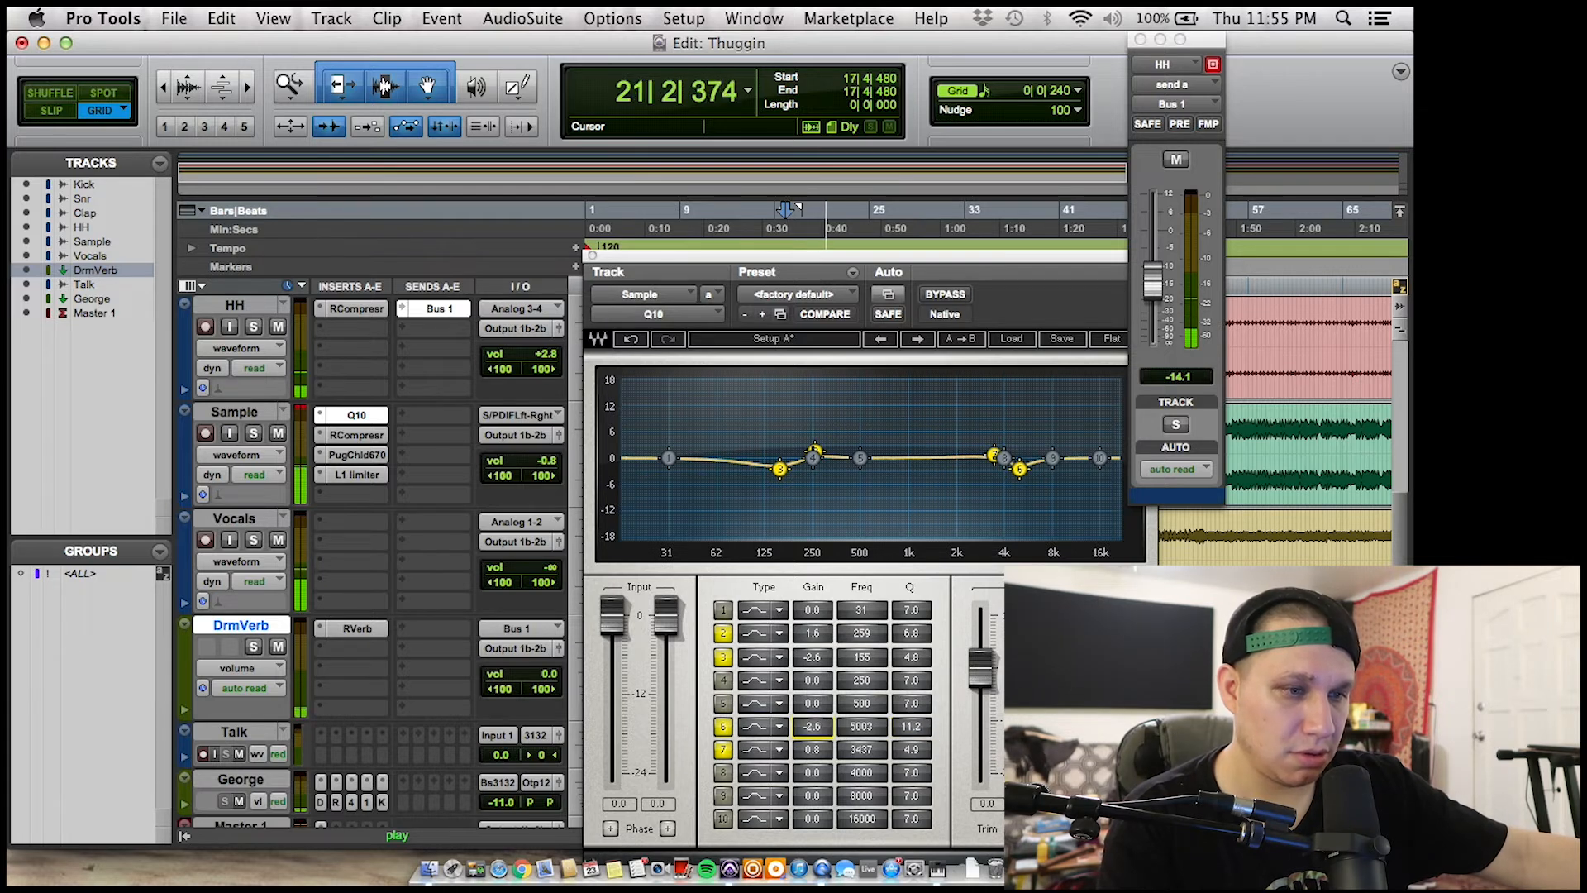
key("space")
key("space")
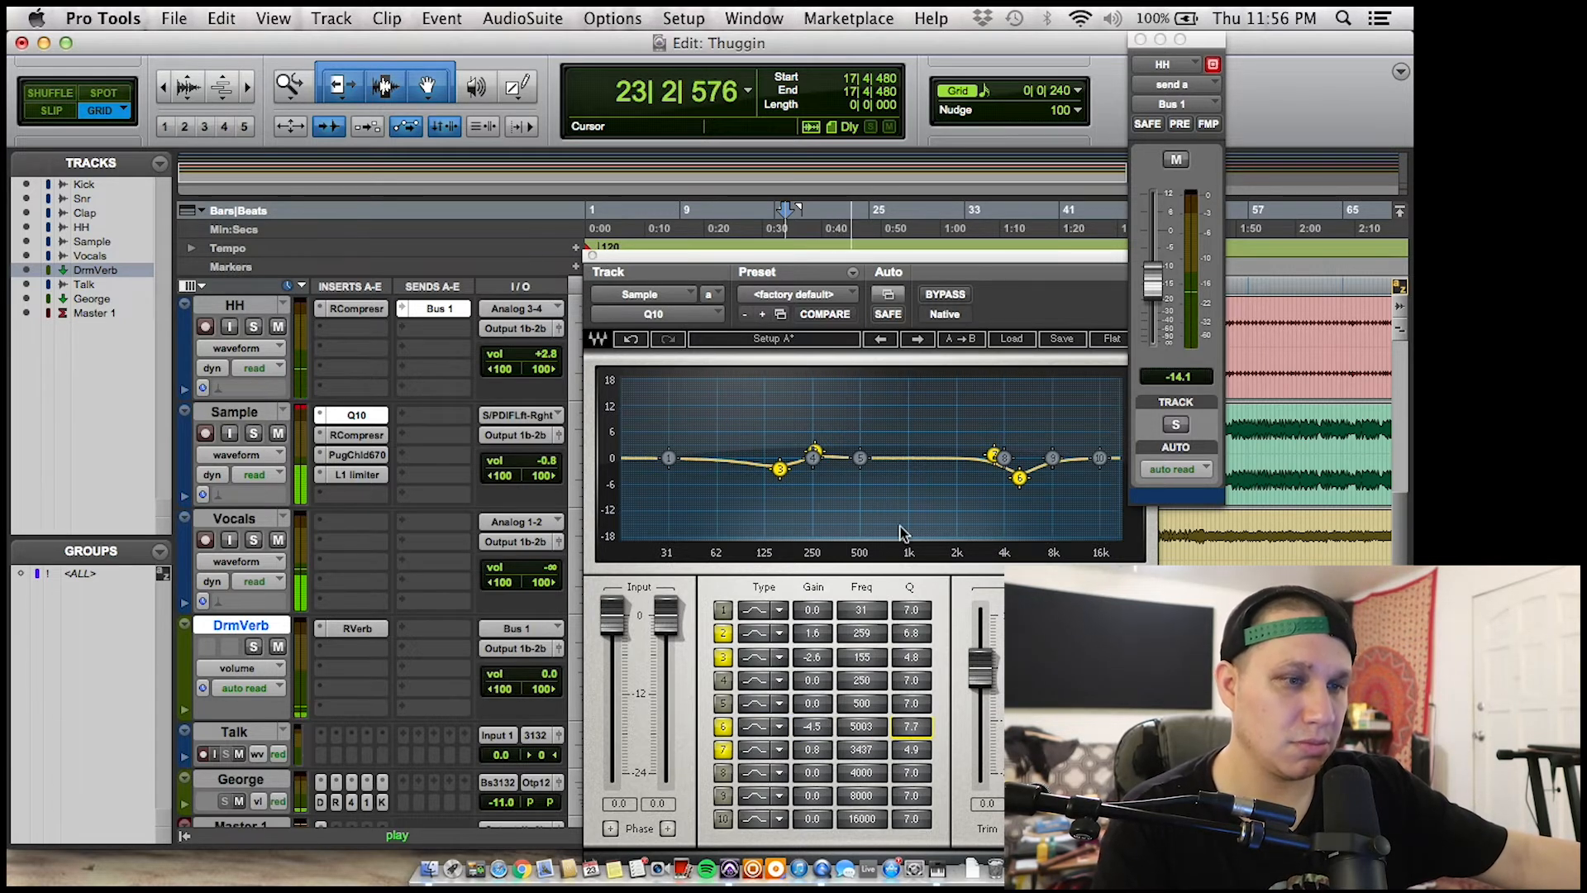
key("space")
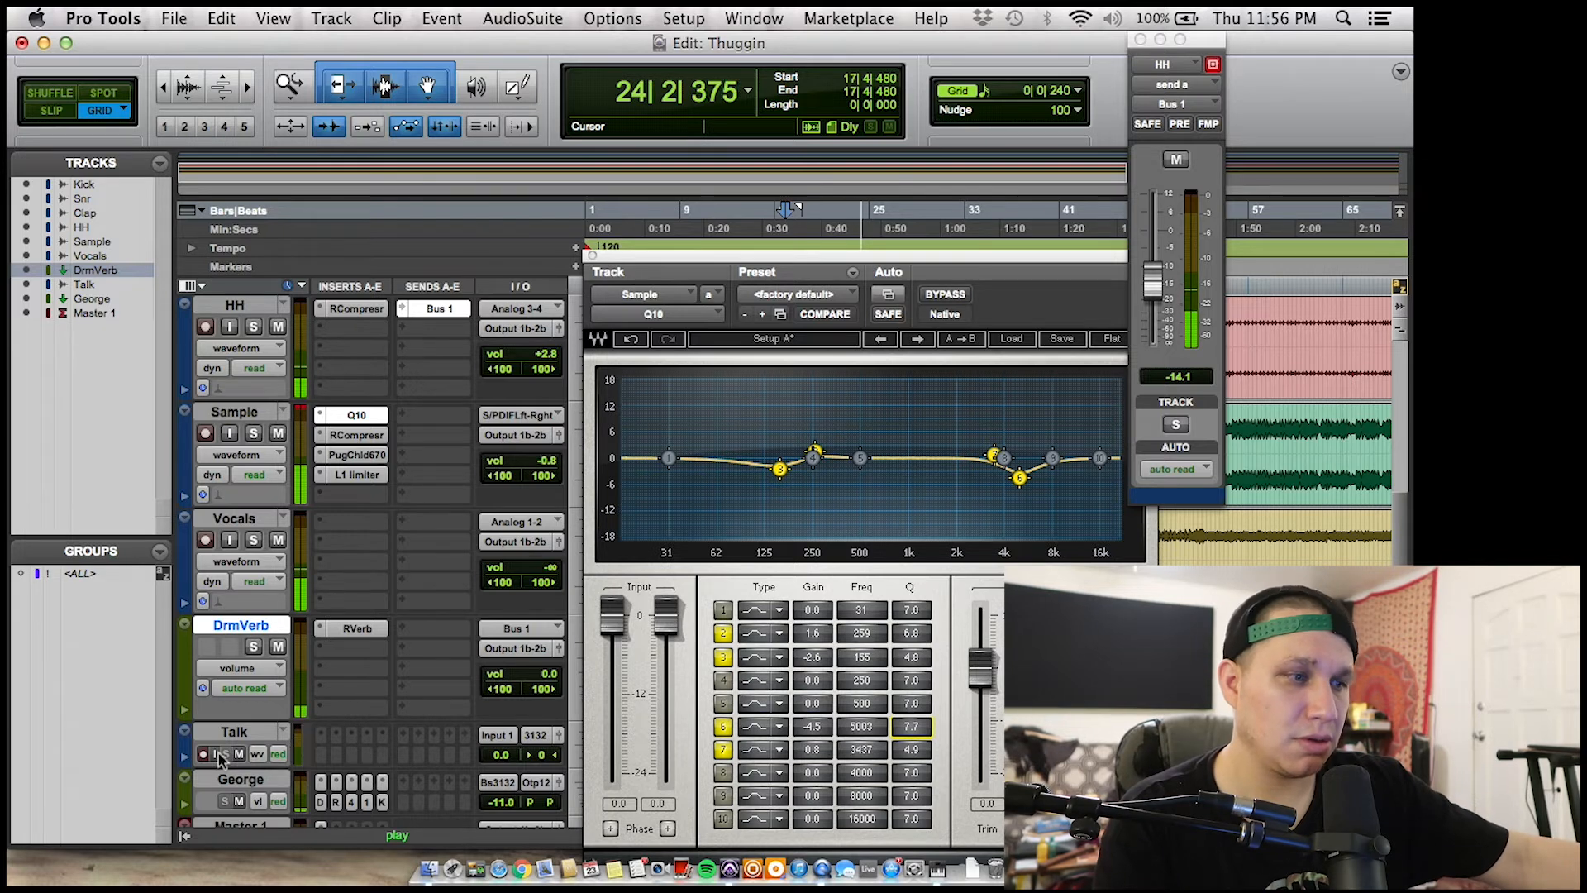
left_click(219, 756)
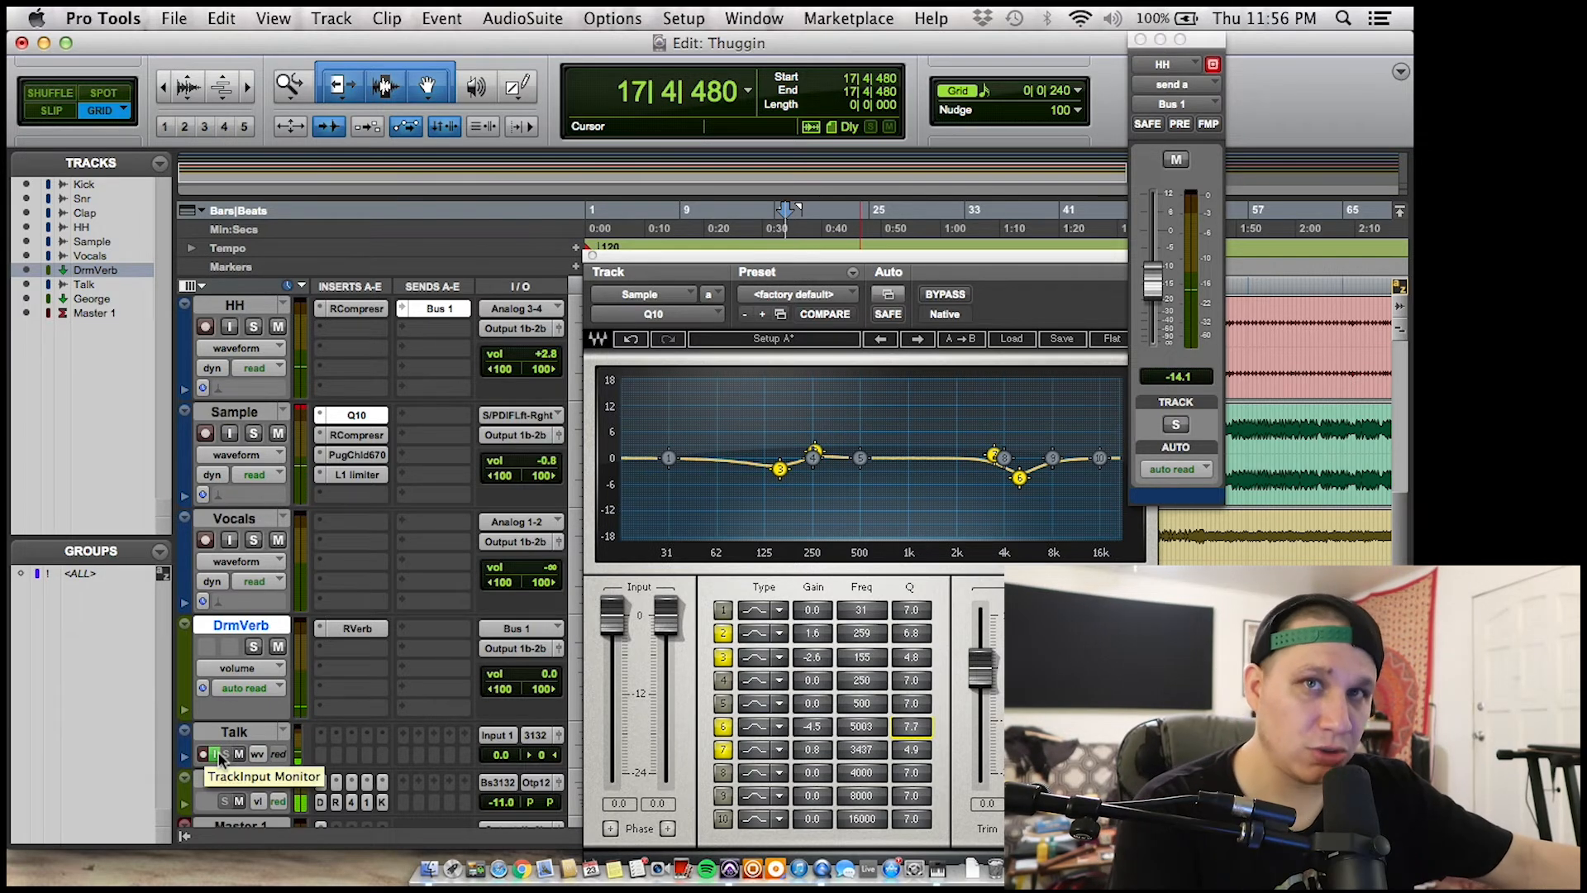
left_click(218, 755)
key("space")
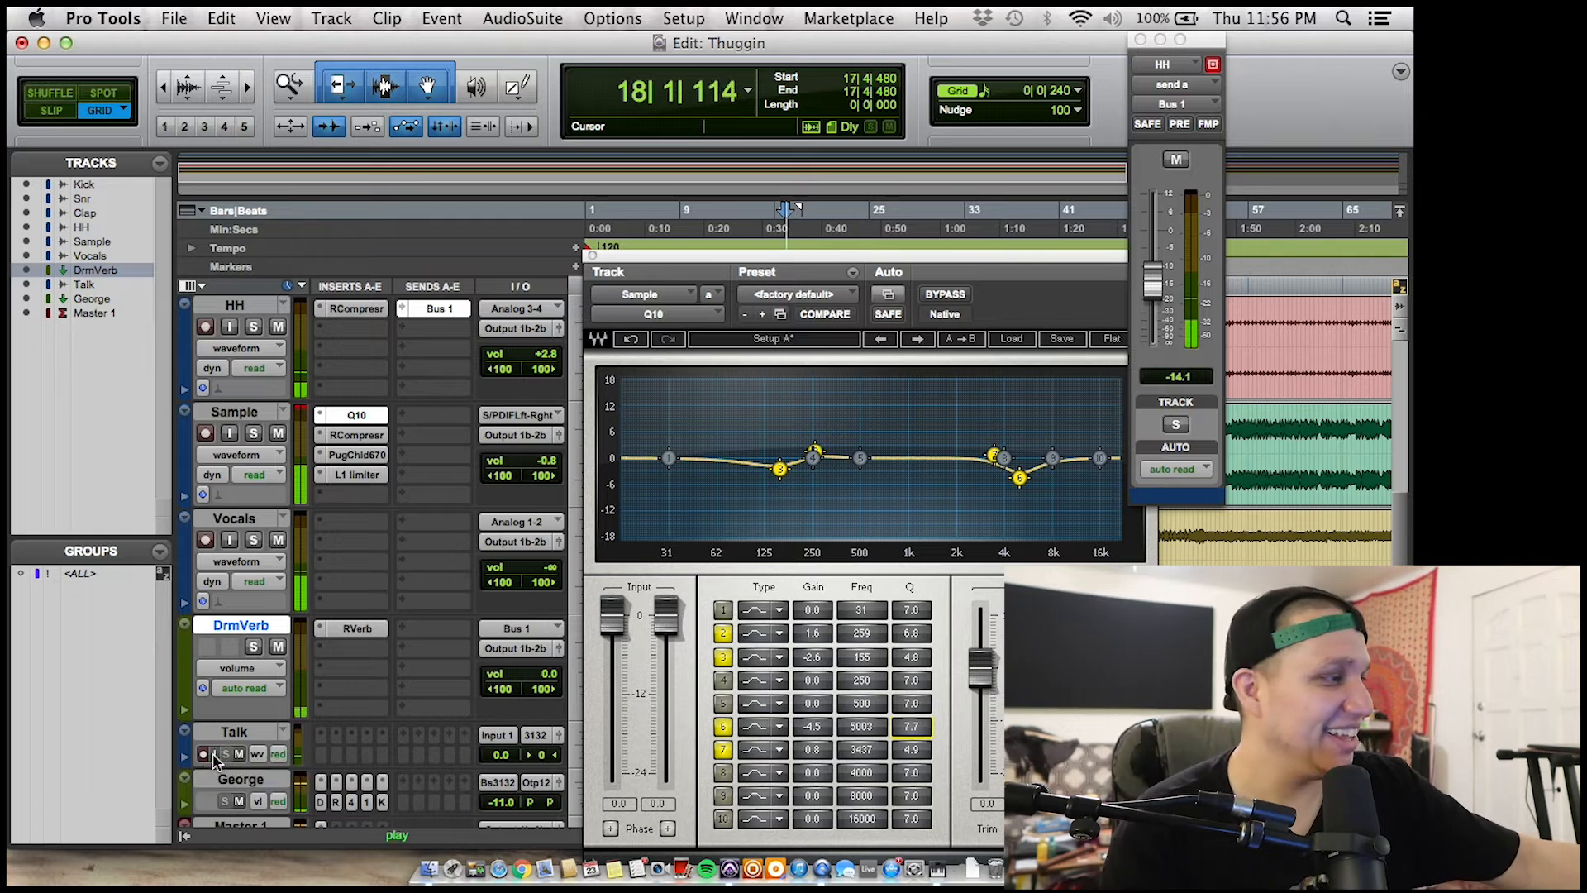
- Move the playback start to 19|3|240 on the Sample track and reopen its Q10 equalizer
left_click(593, 255)
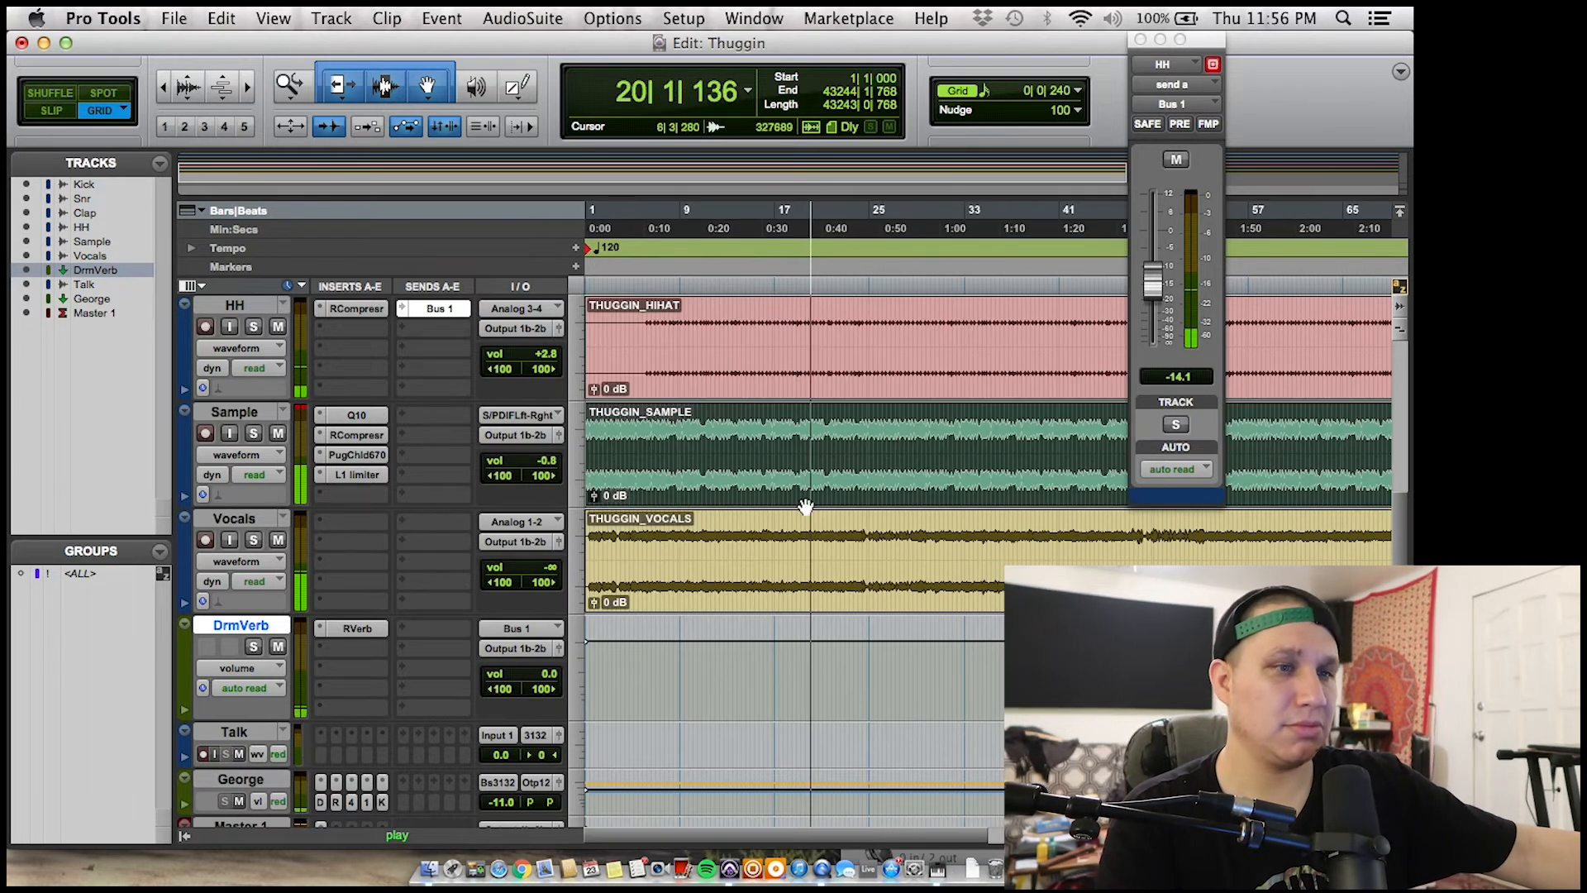
left_click(808, 416)
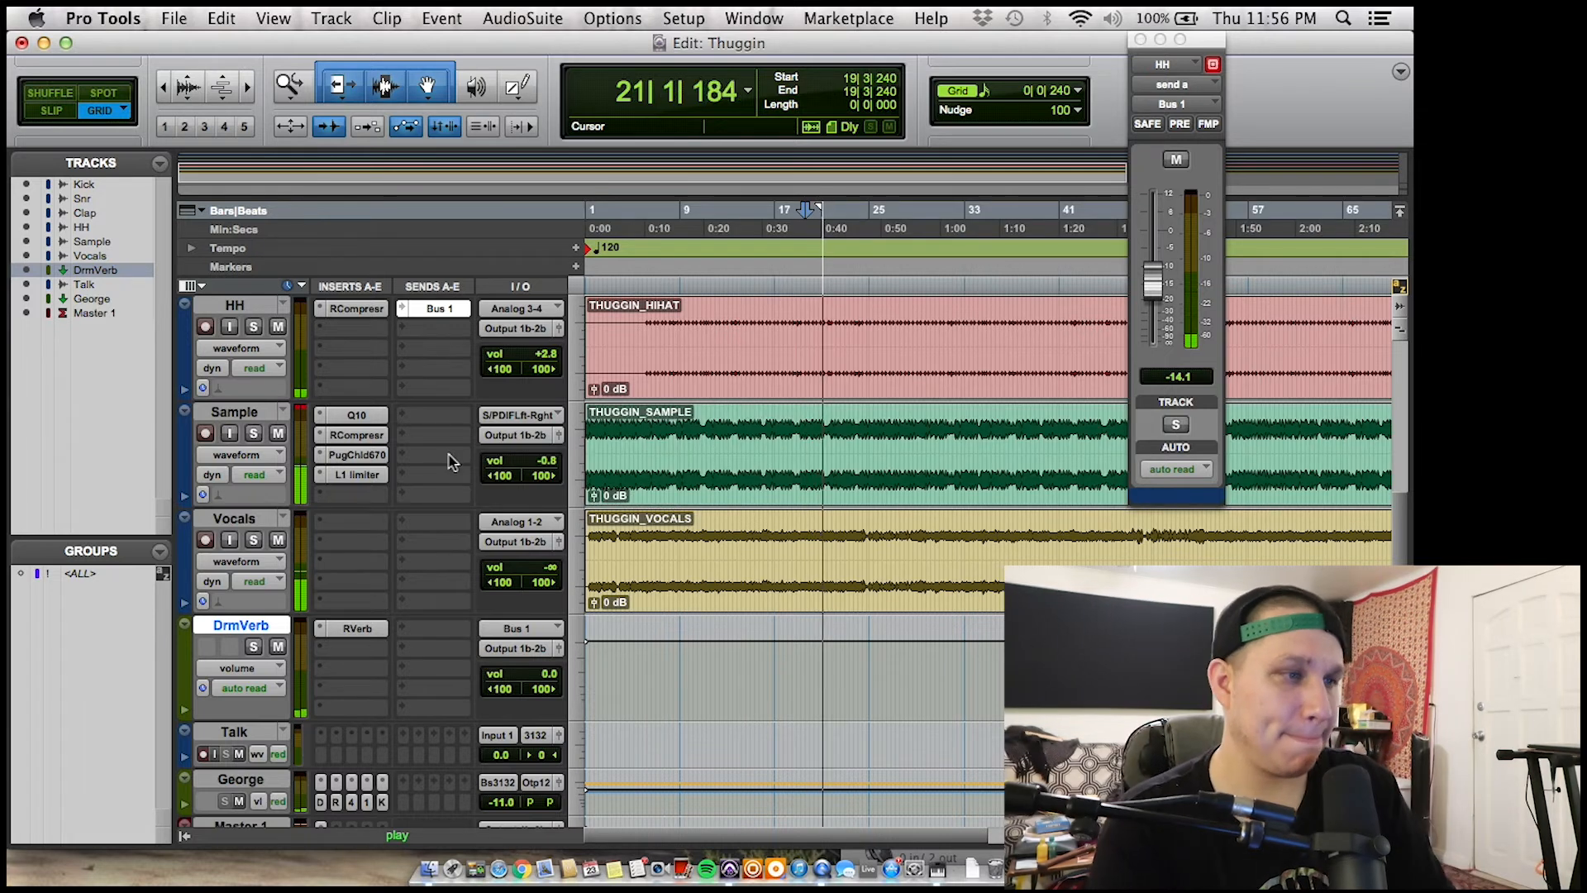
left_click(356, 415)
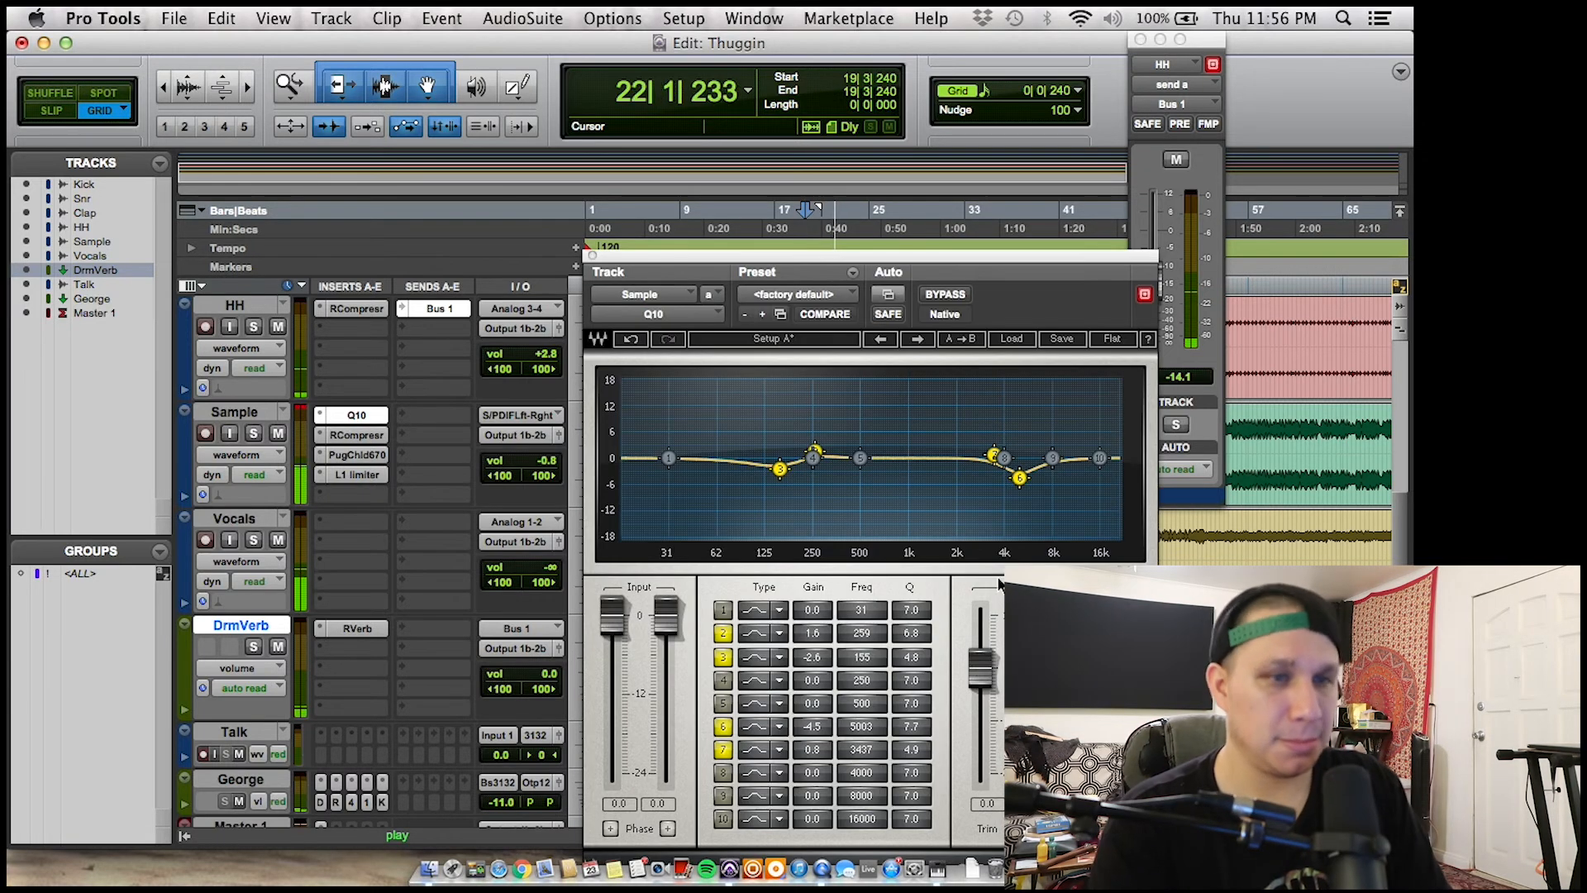
- Turn band 10 of the Sample track's Q10 into a high shelf boosted by 2.6 at 829 Hz
left_click_drag(1099, 458, 993, 407)
left_click(753, 819)
left_click_drag(993, 406, 891, 444)
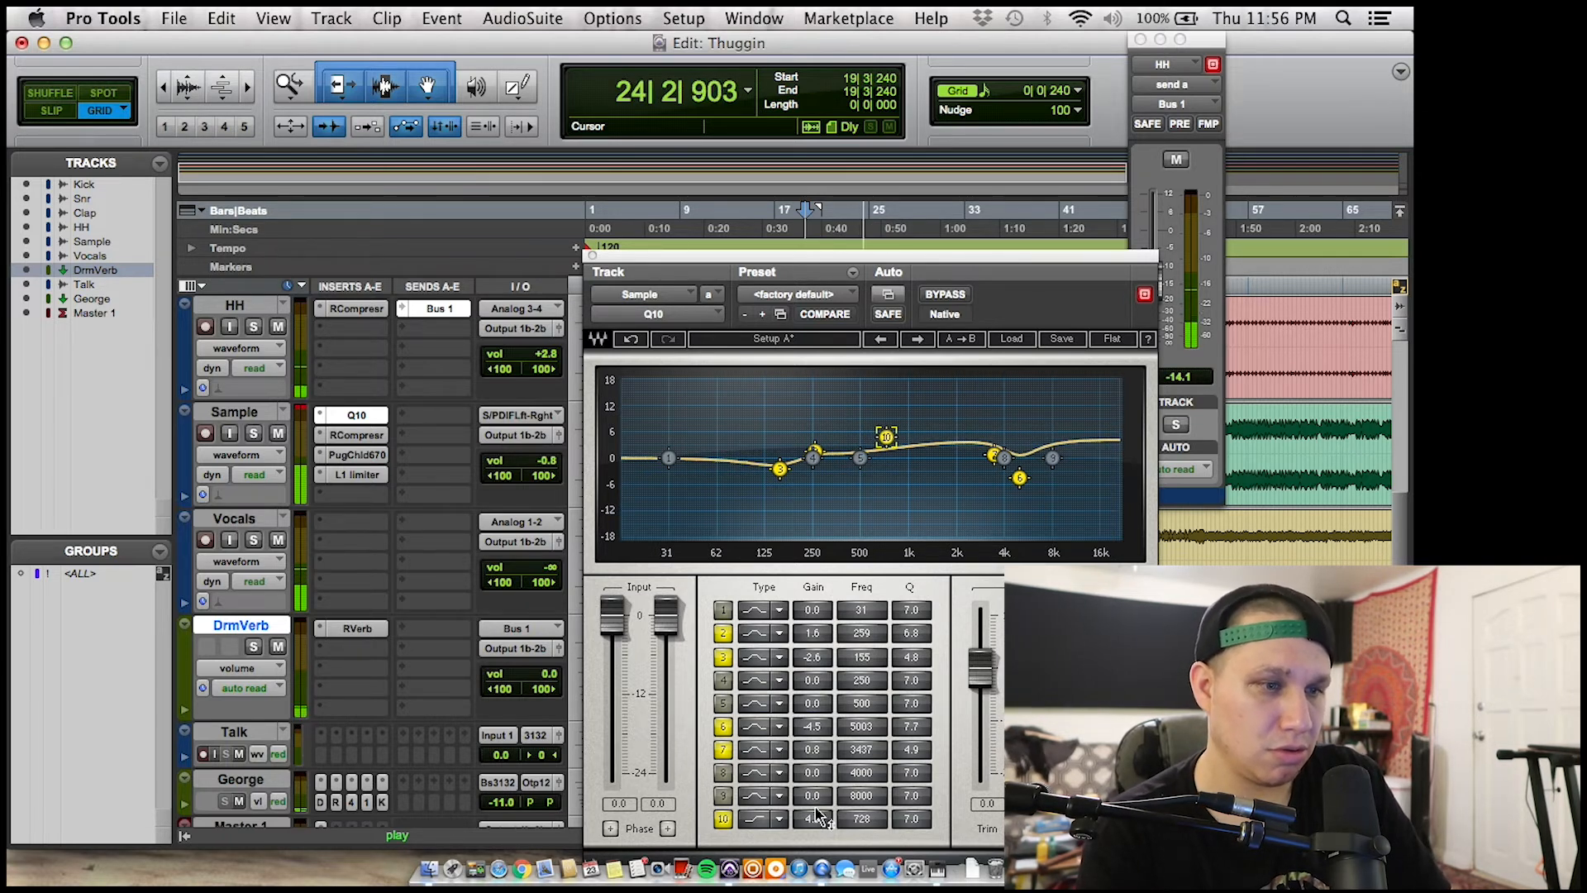
left_click_drag(886, 436, 847, 447)
- Boost Q10 band 5 by 1.5 at 411 Hz with a Q of 5.1 and replay with the Talk track's input monitoring on
key("space")
key("space")
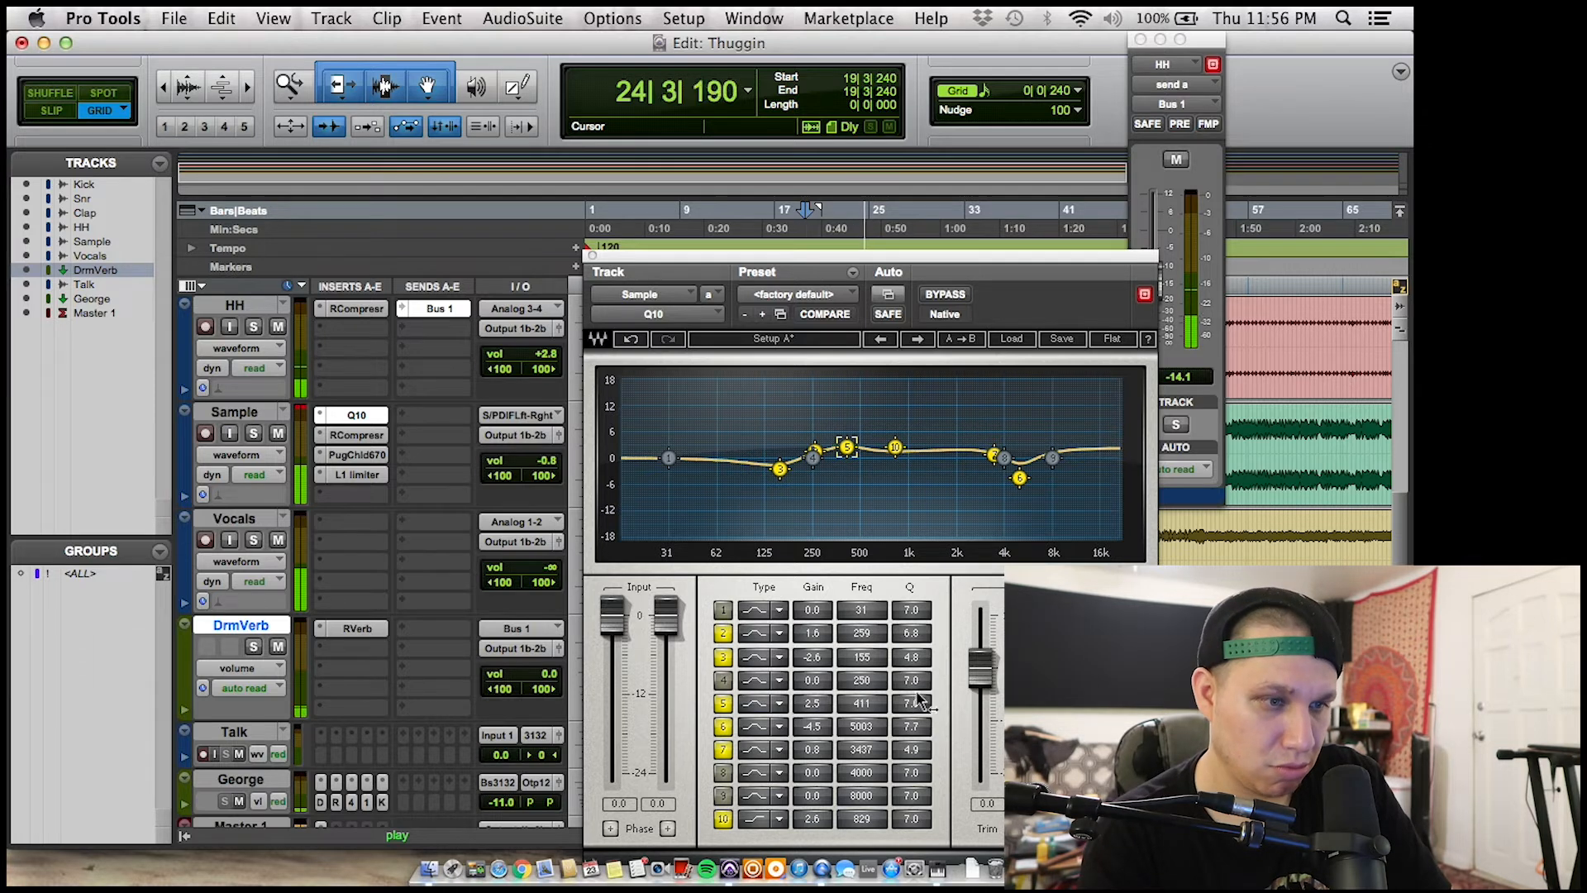
left_click_drag(911, 703, 911, 722)
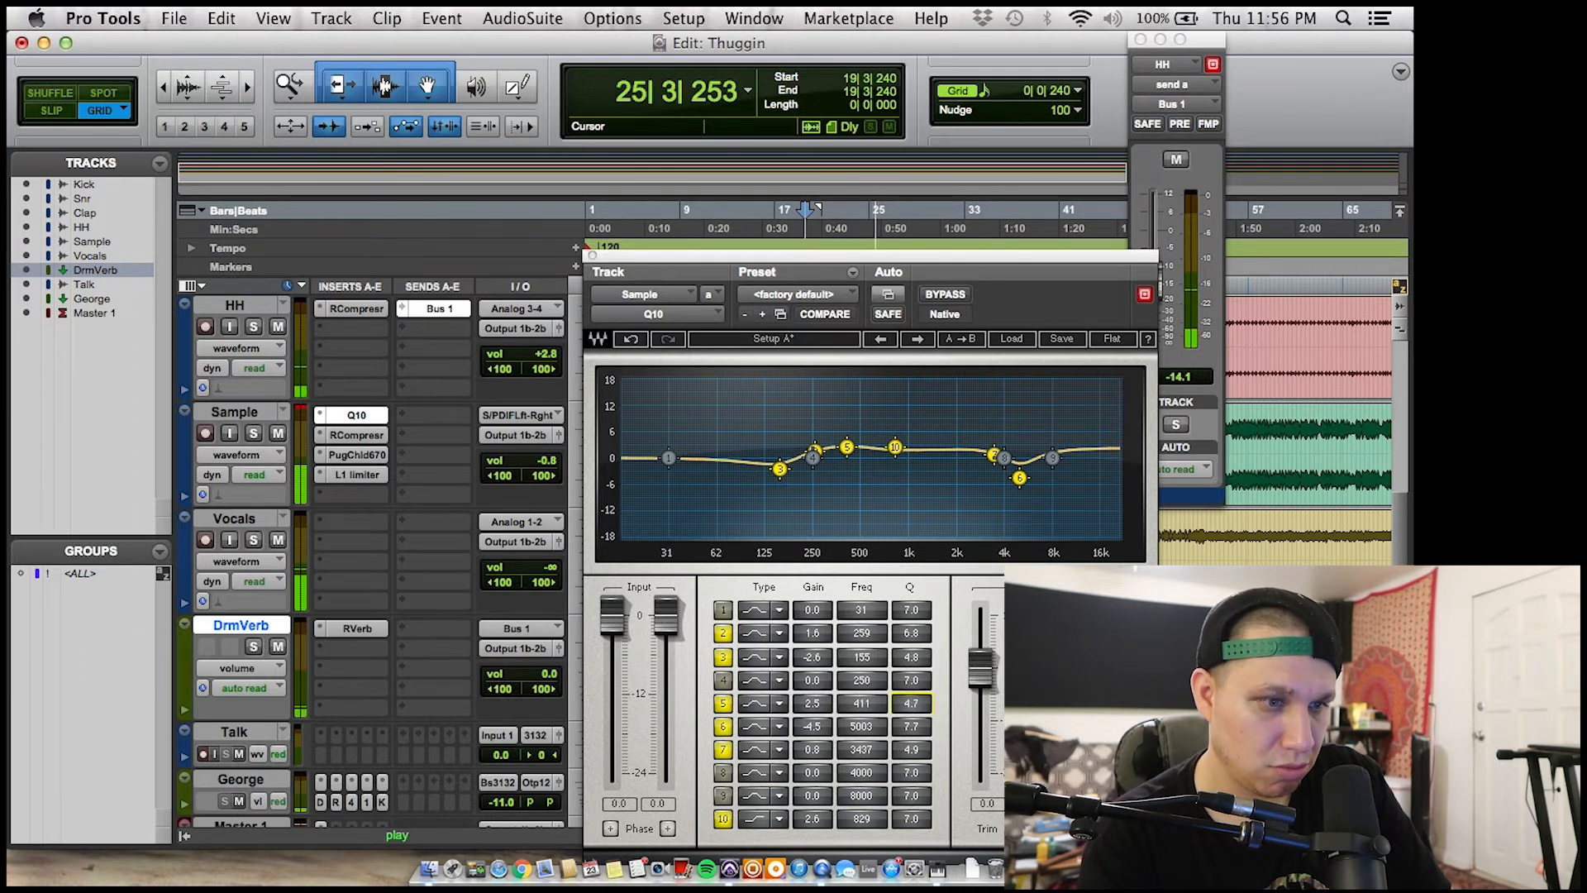
left_click_drag(814, 705, 815, 714)
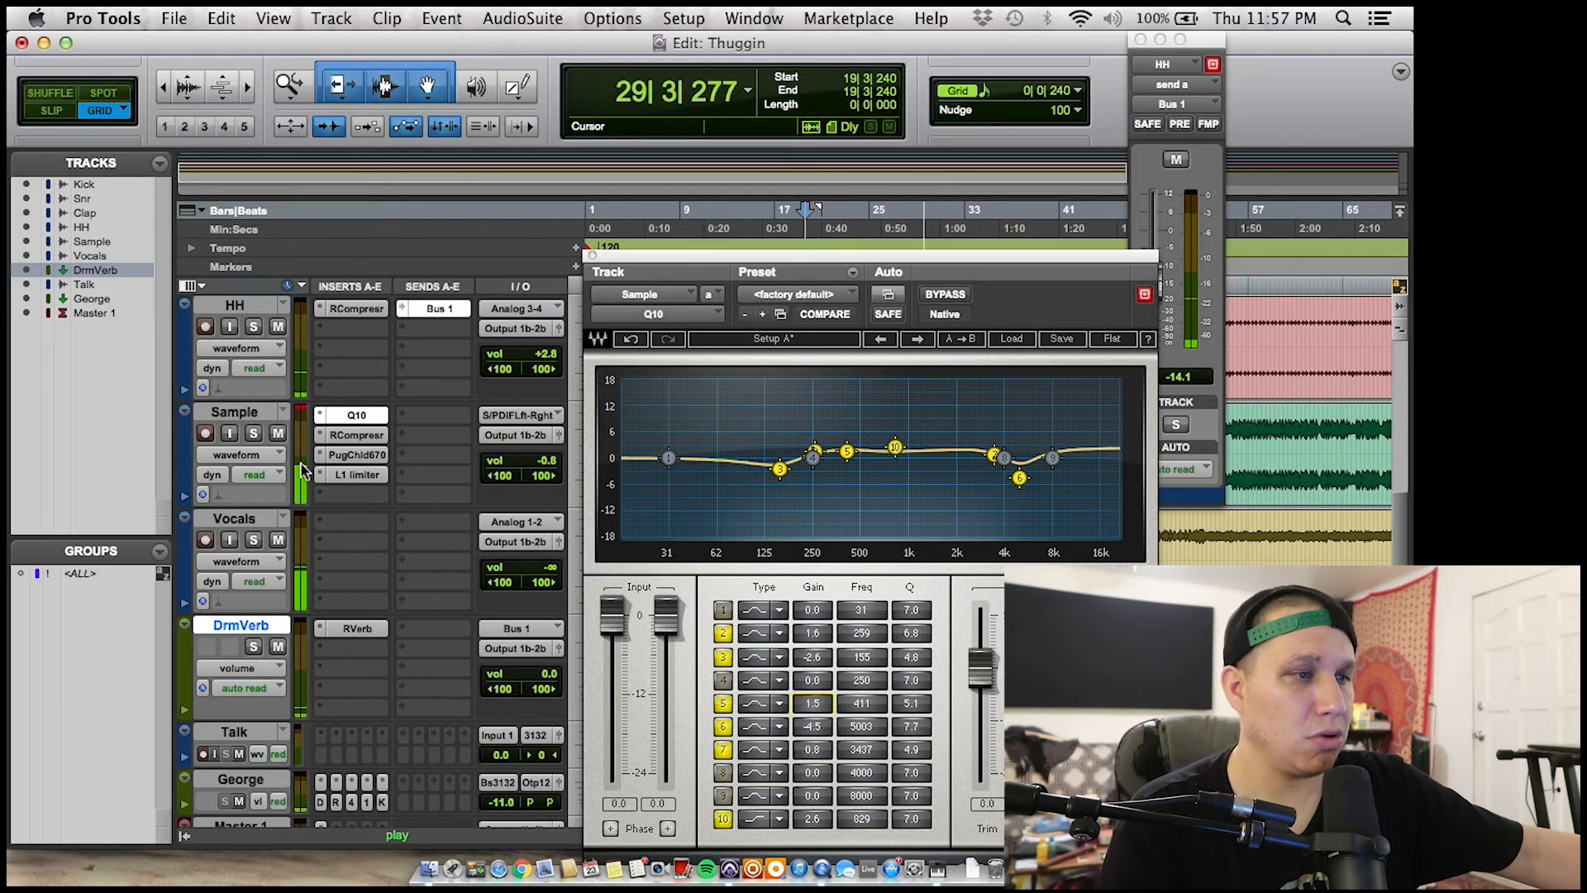
key("space")
left_click(215, 753)
key("space")
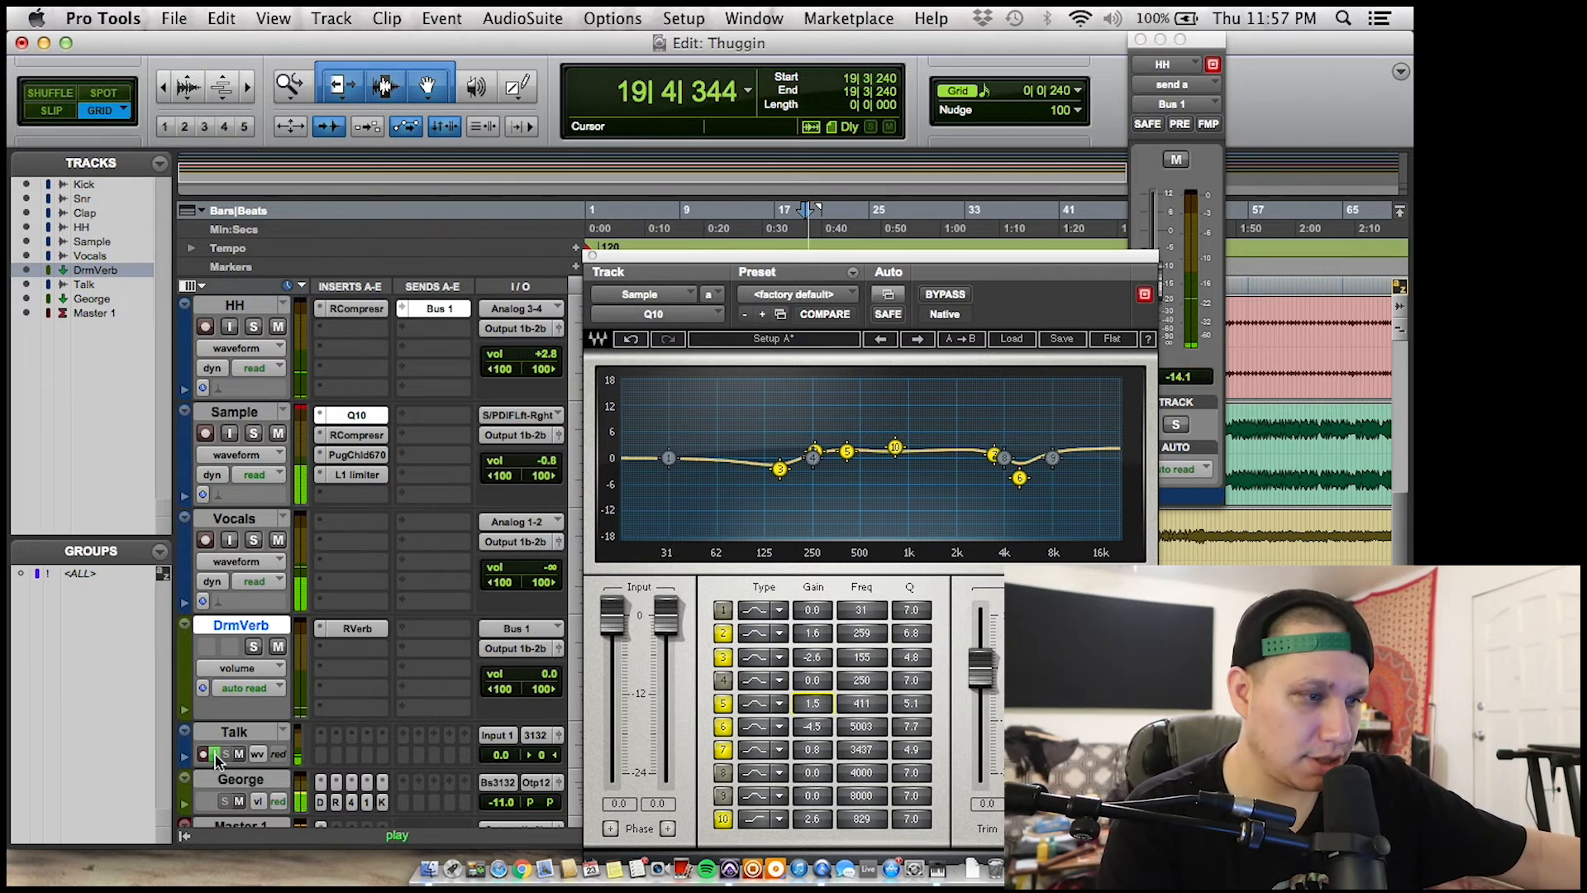
- Solo the Sample track, bypass its RCompressor, PuigChild 670 and L1 limiter inserts, and stop playback after listening
left_click(254, 434)
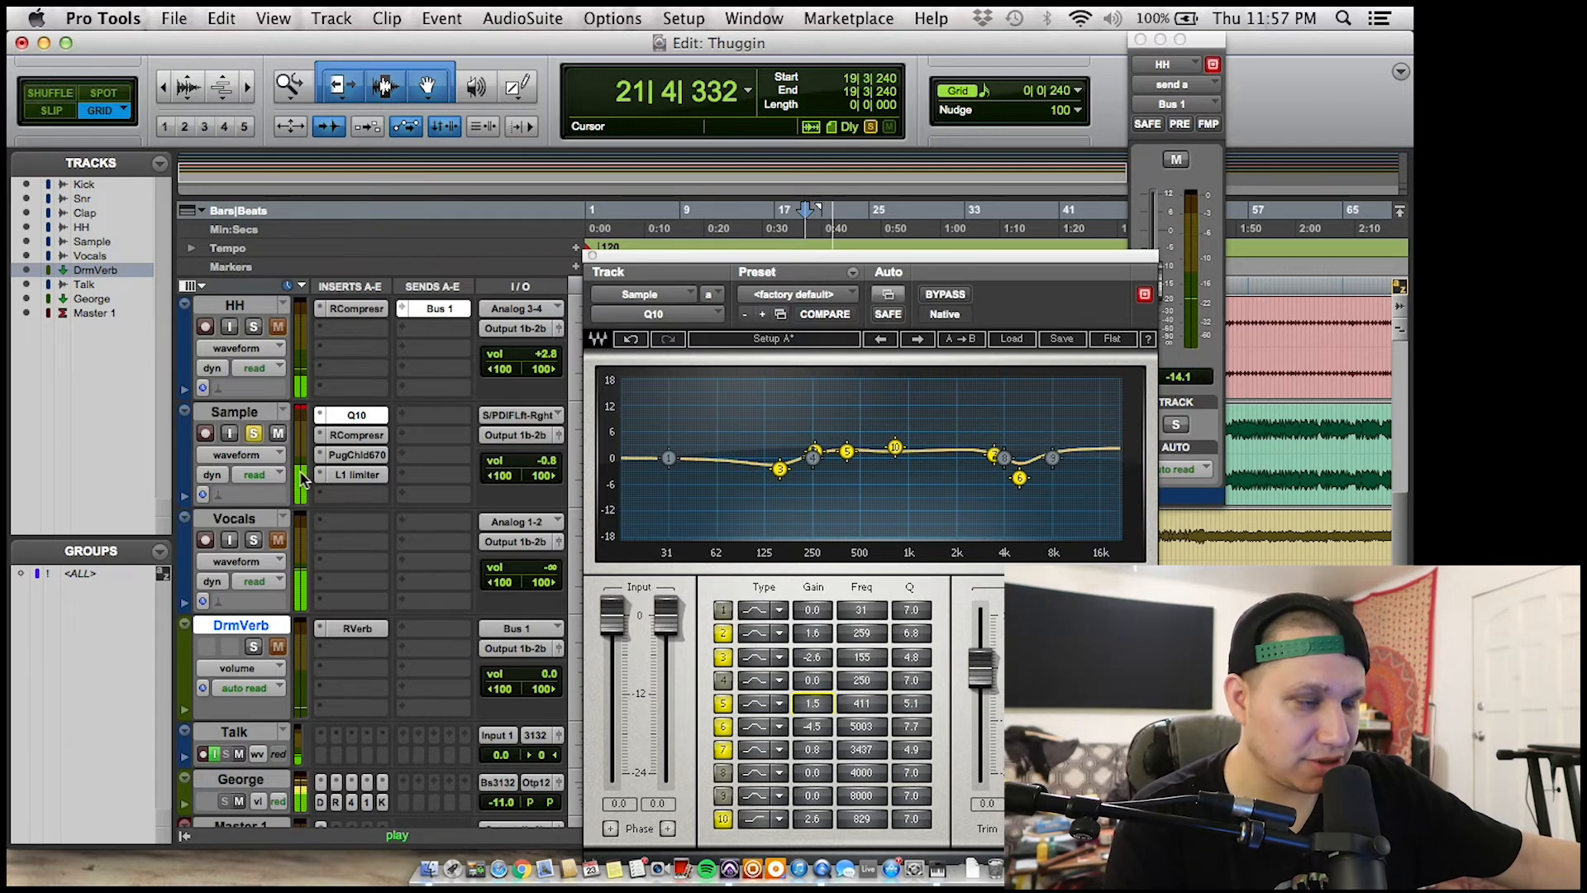
left_click(362, 478)
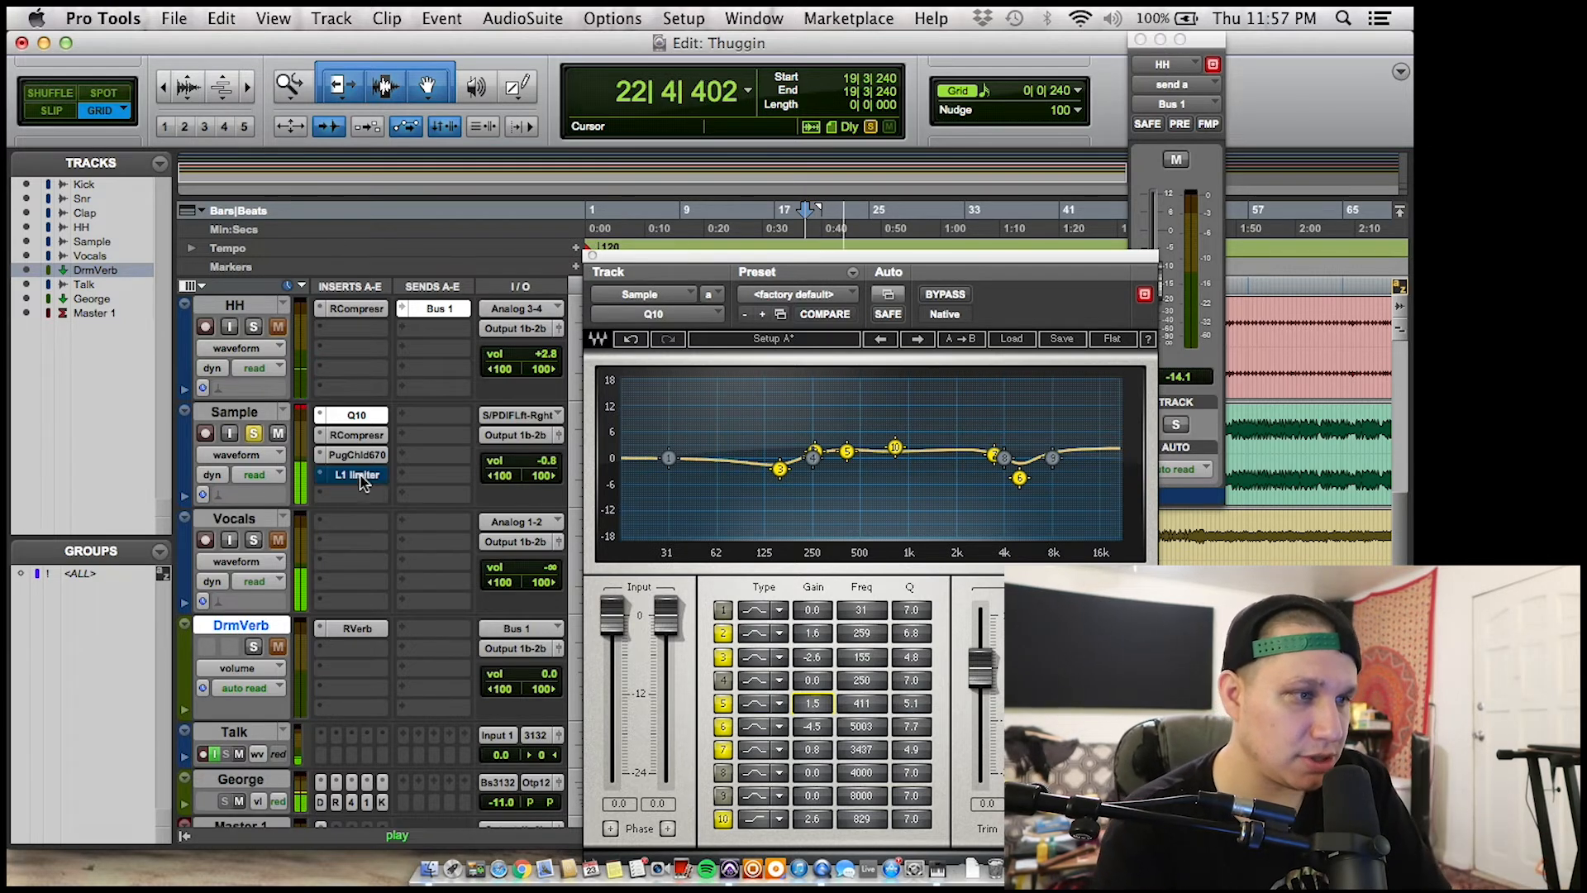
left_click(357, 455, "super")
left_click(357, 435, "super")
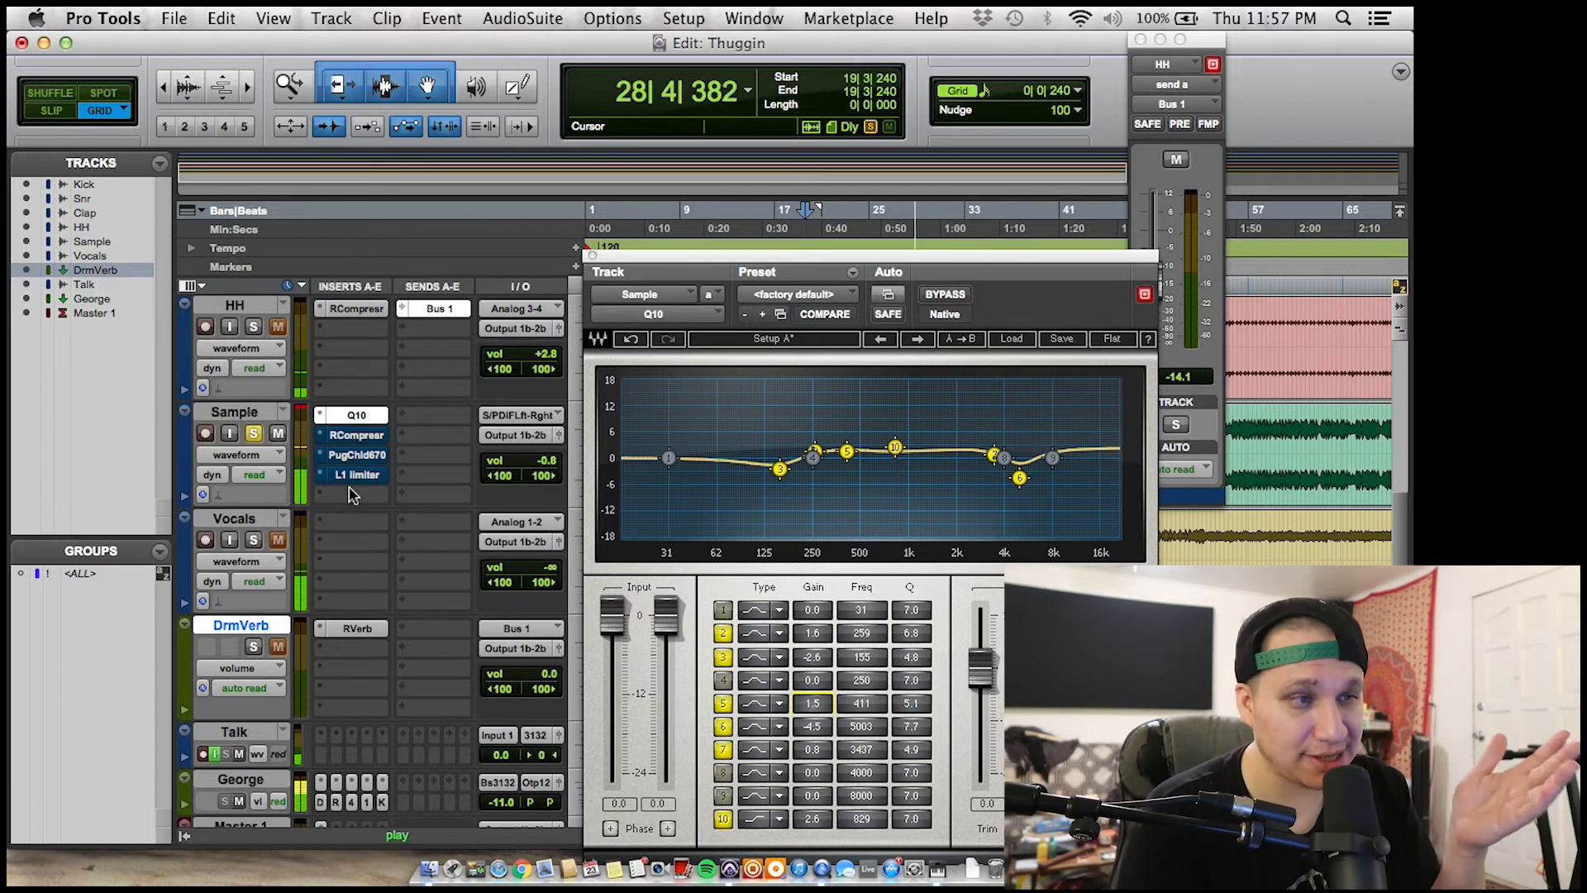
key("space")
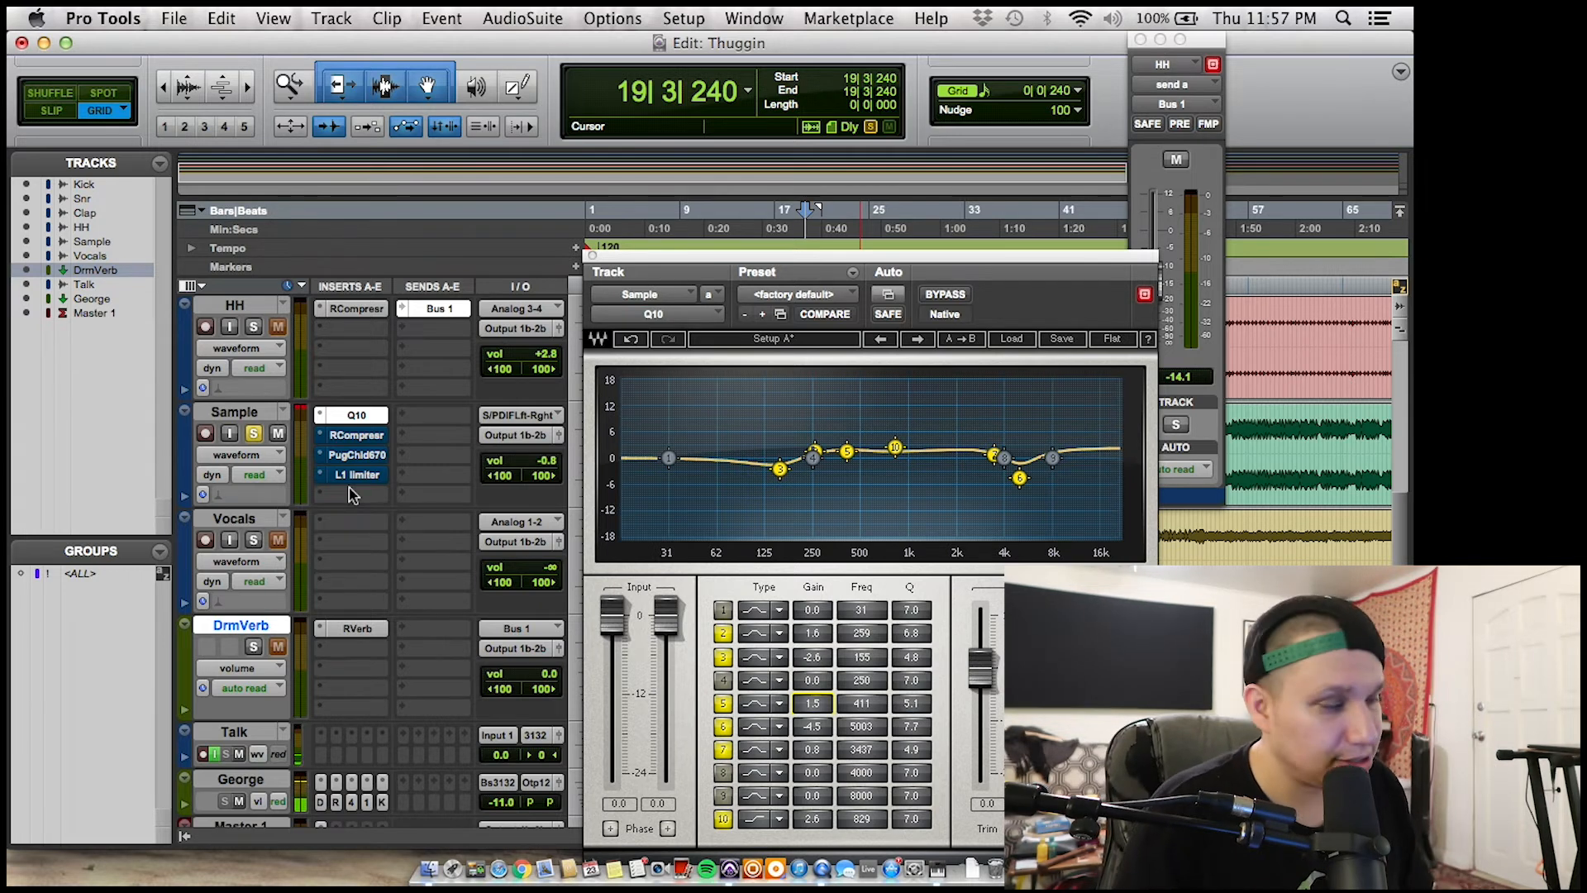
scroll(277, 441, "up", 3)
scroll(277, 440, "down", 2)
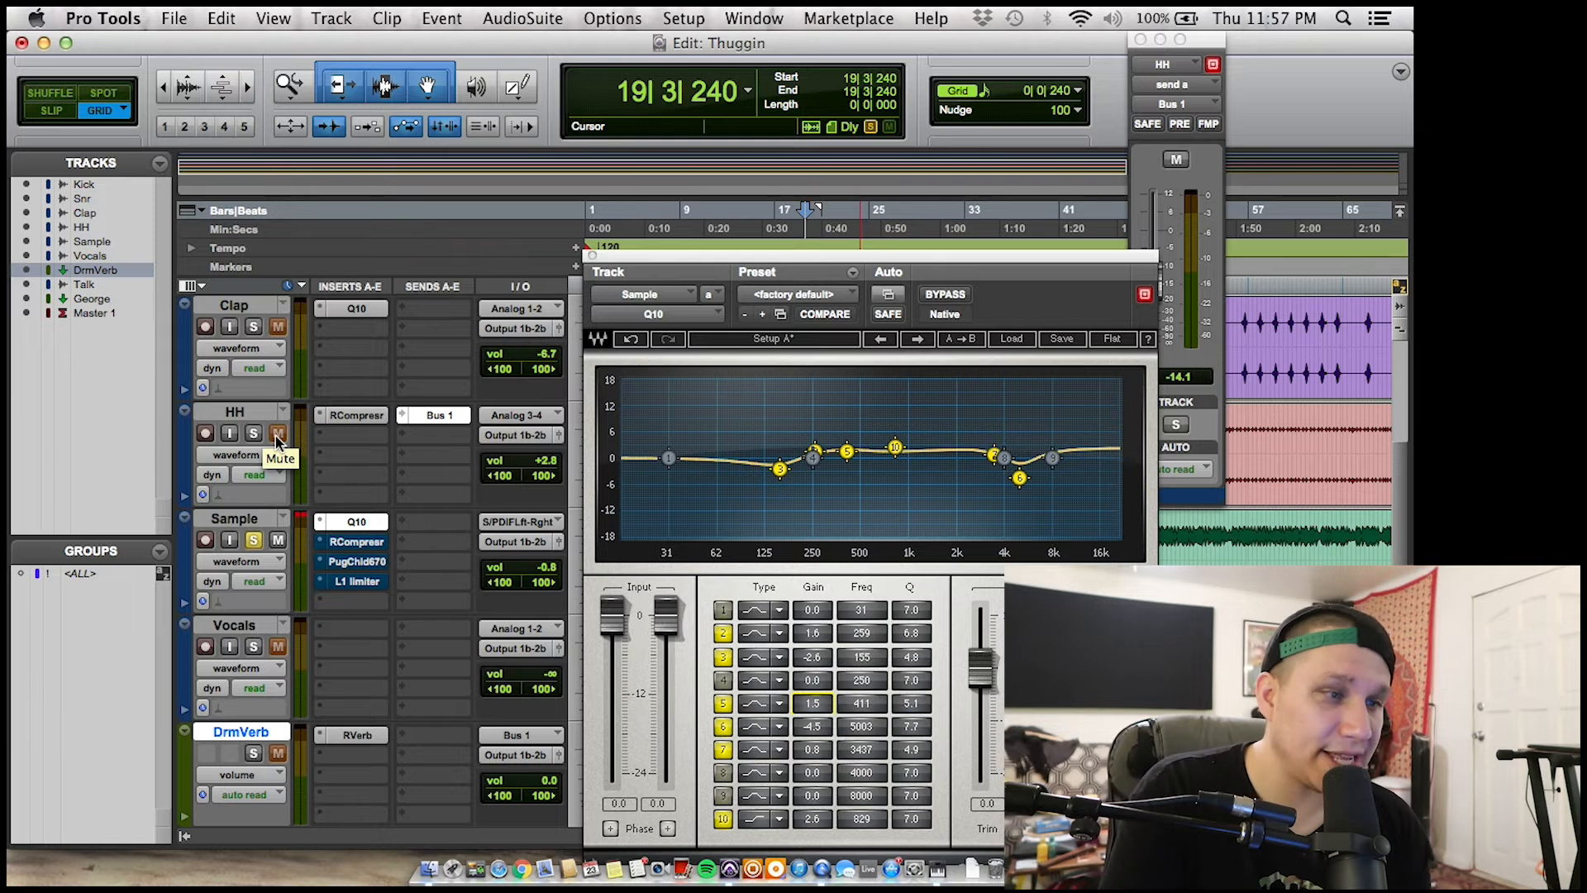
left_click(230, 647)
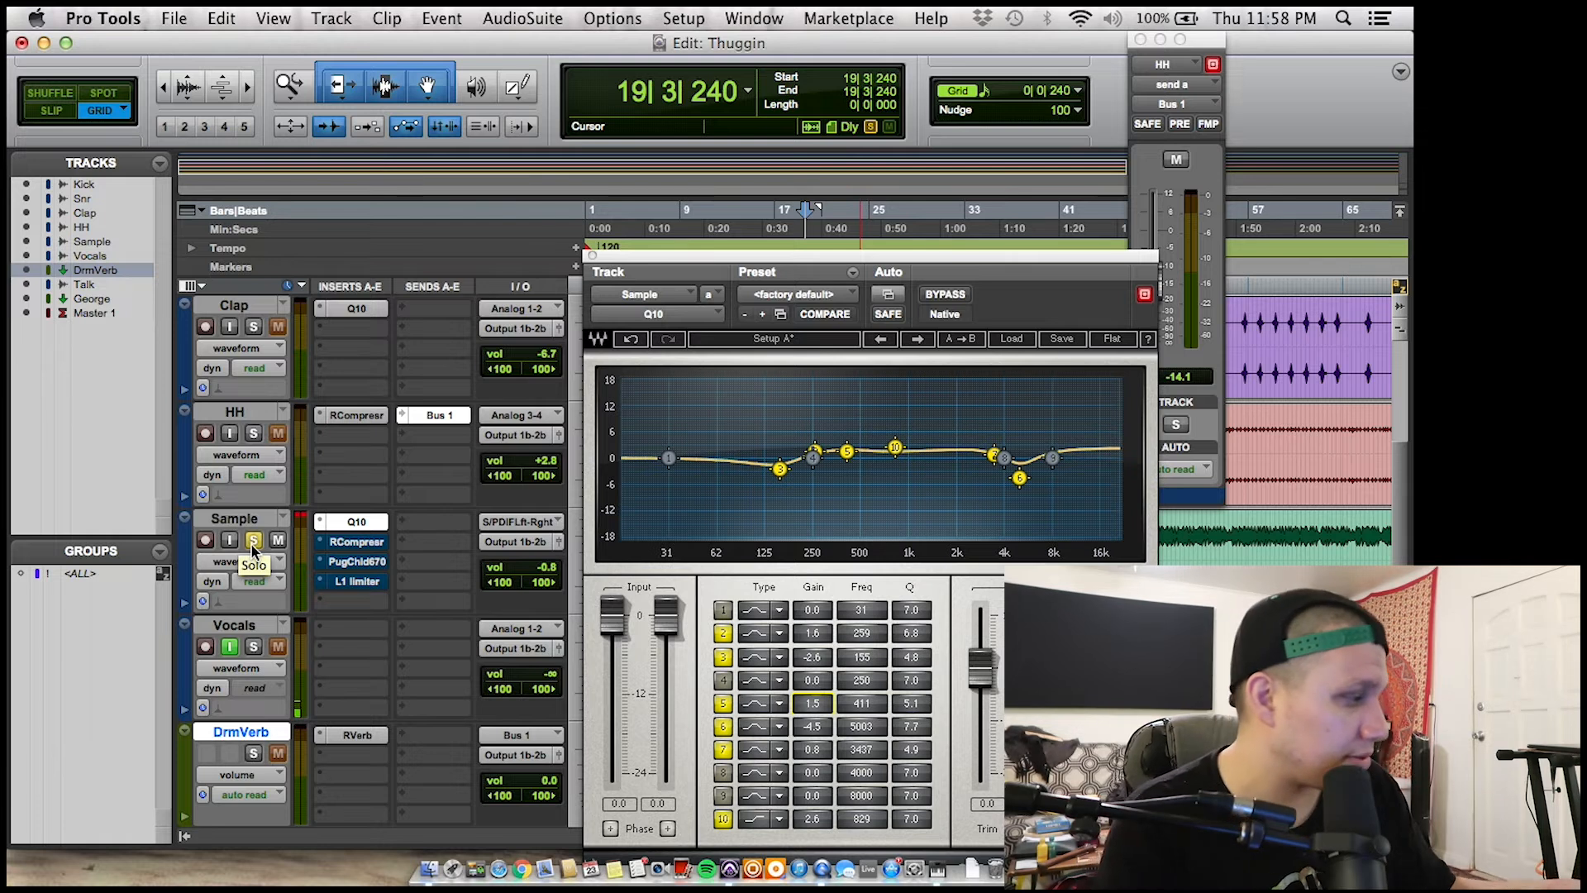
left_click(232, 648)
- Boost band 1 of the Sample track's Q10 by 1.6 at 215 Hz during playback, and unsolo the track
key("space")
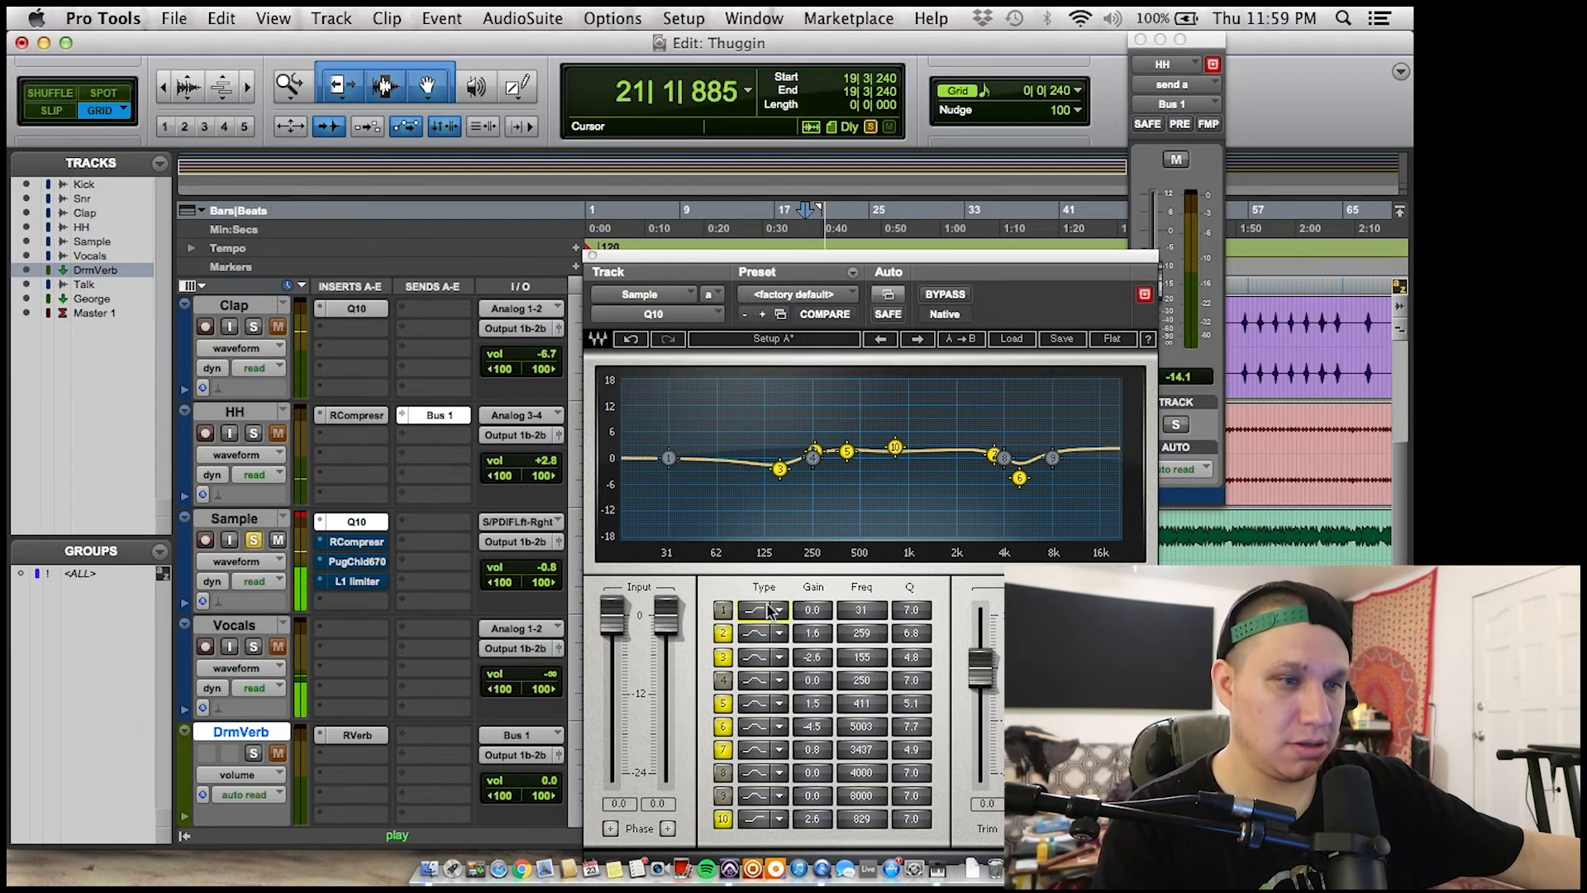
left_click_drag(669, 458, 800, 436)
left_click_drag(814, 611, 814, 638)
left_click(258, 543)
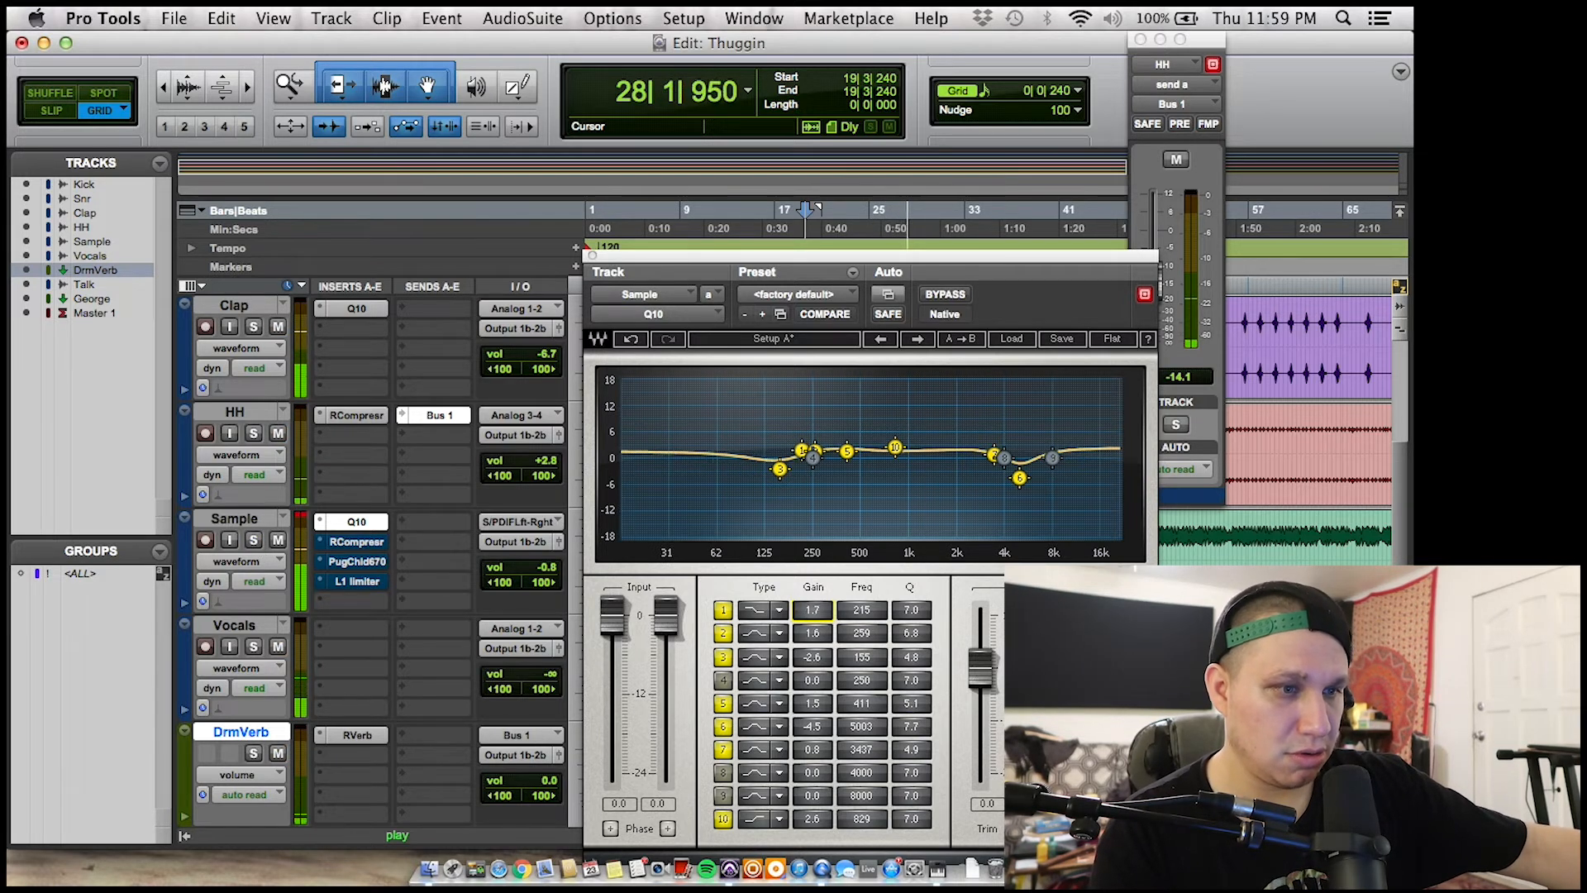
left_click_drag(814, 607, 816, 610)
key("space")
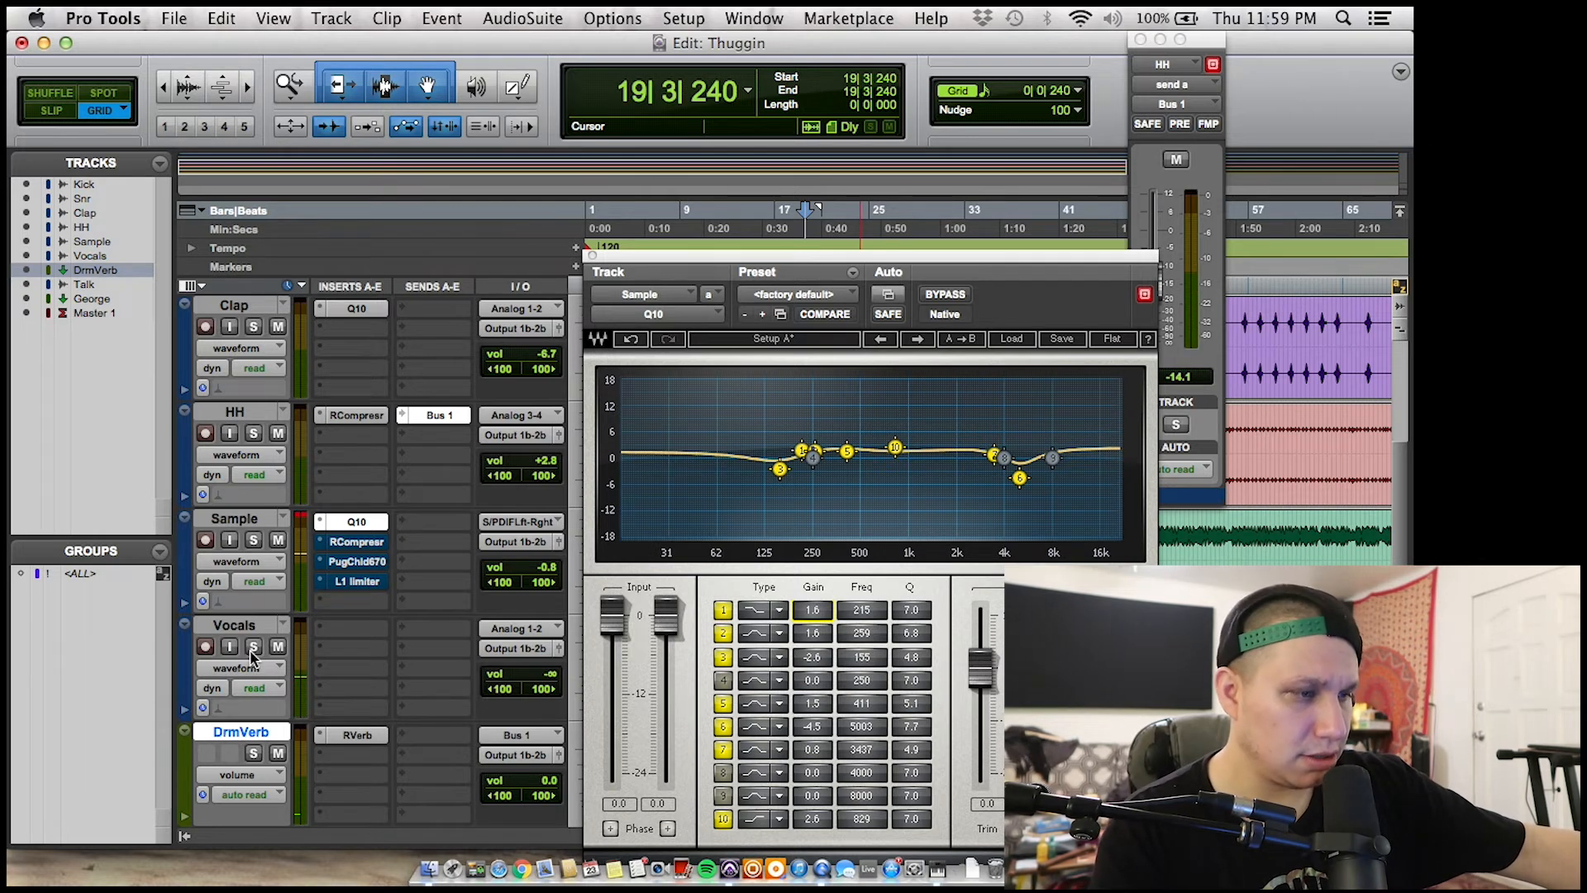
- Replay the full mix and raise the gain of the Sample Q10's band 1 to 2.0
scroll(248, 653, "down", 3)
key("space")
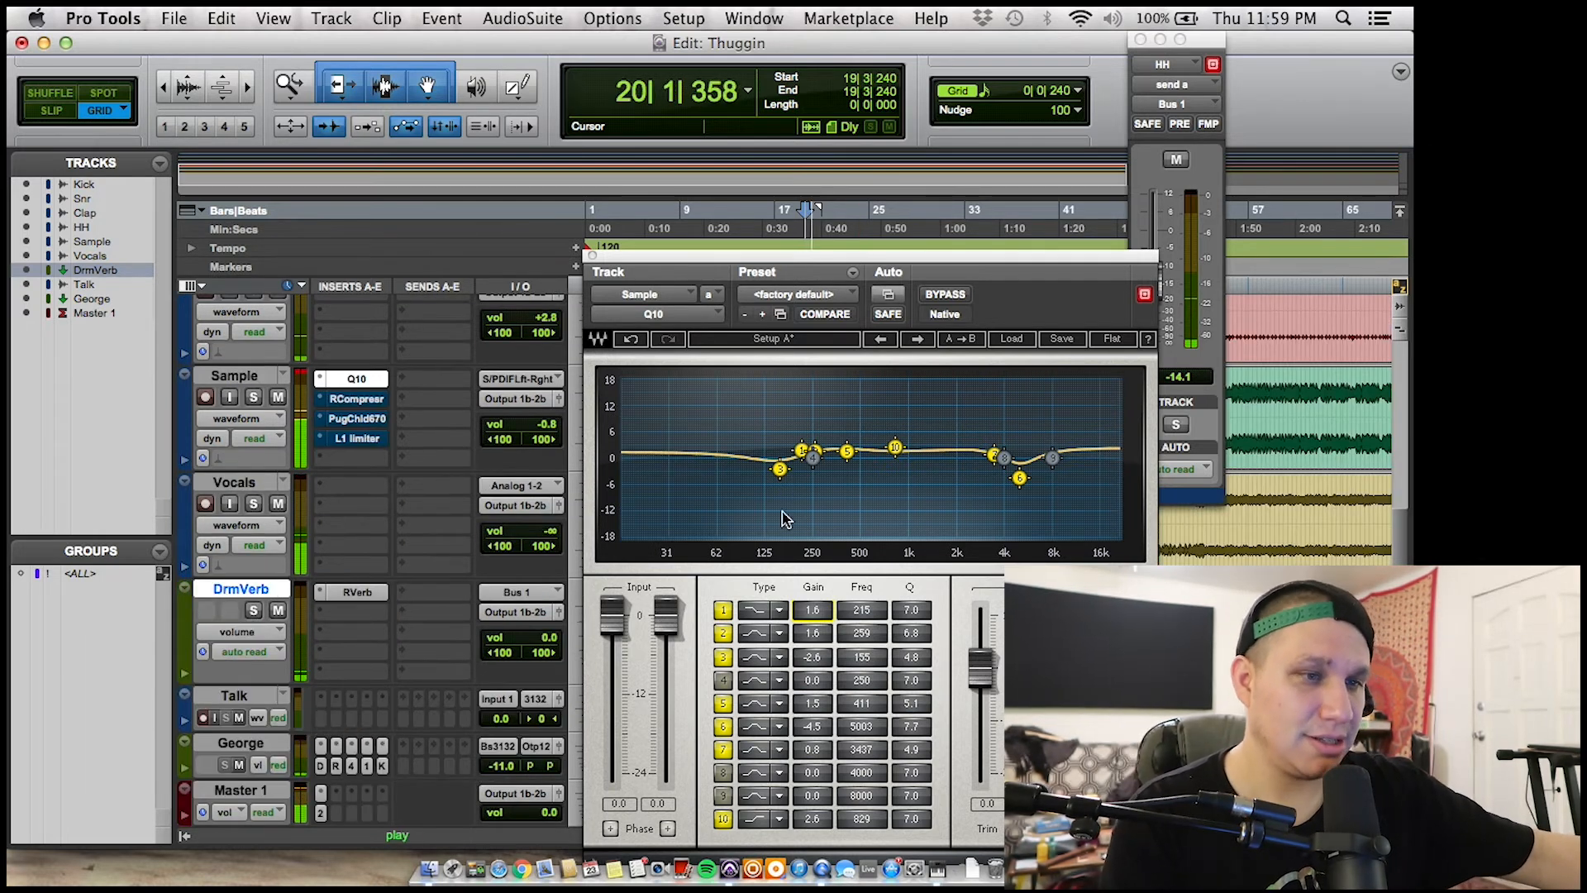
key("space")
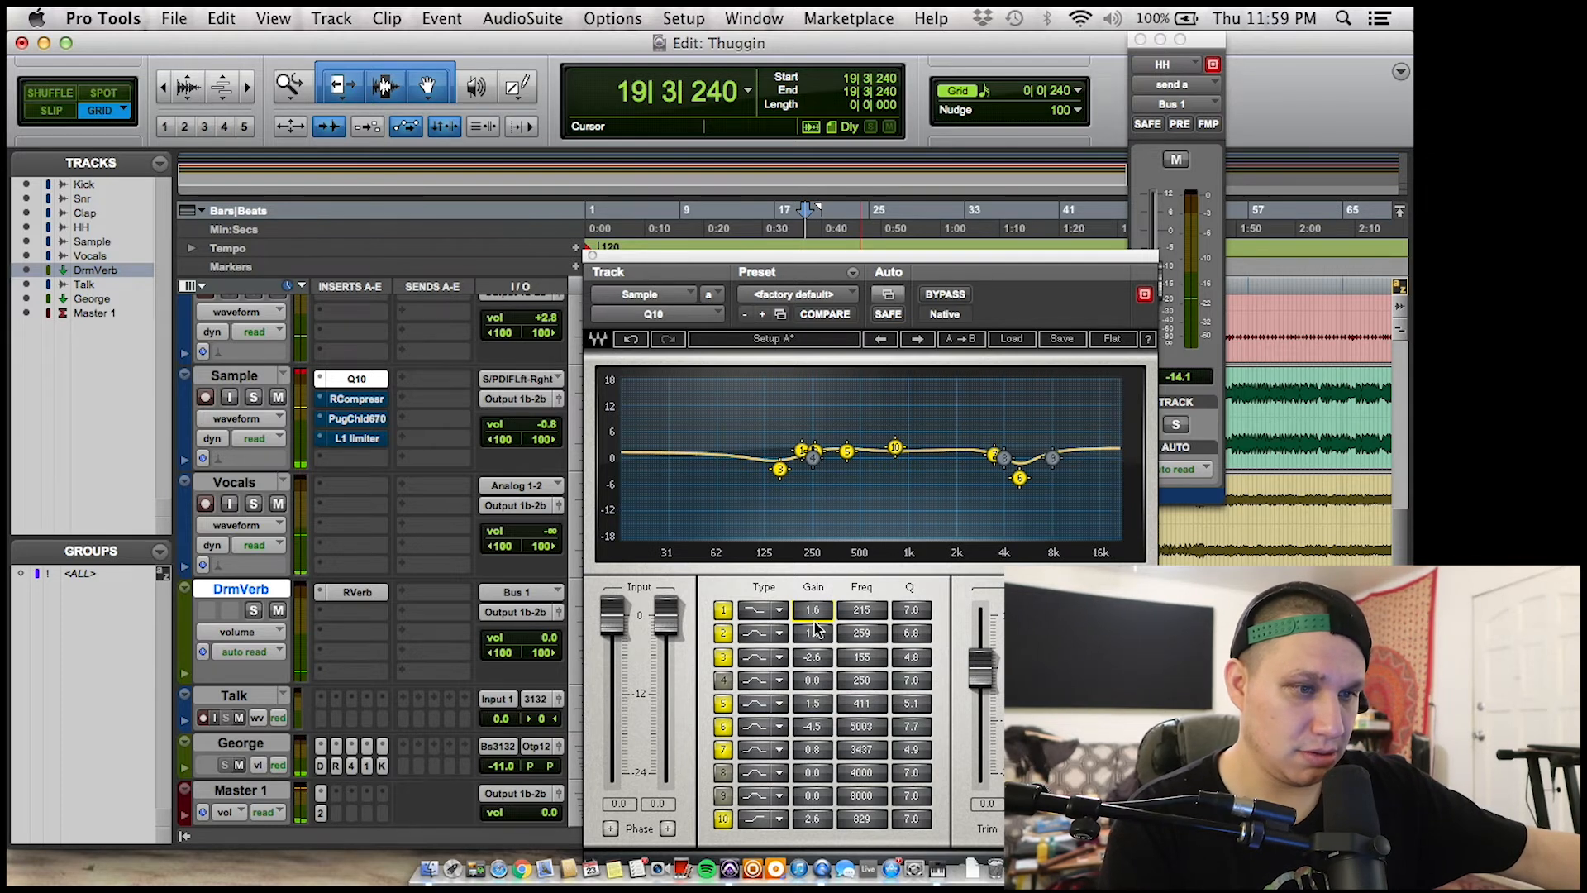
mouse_move(823, 625)
left_mouse_down()
mouse_move(823, 645)
mouse_move(821, 630)
left_mouse_up()
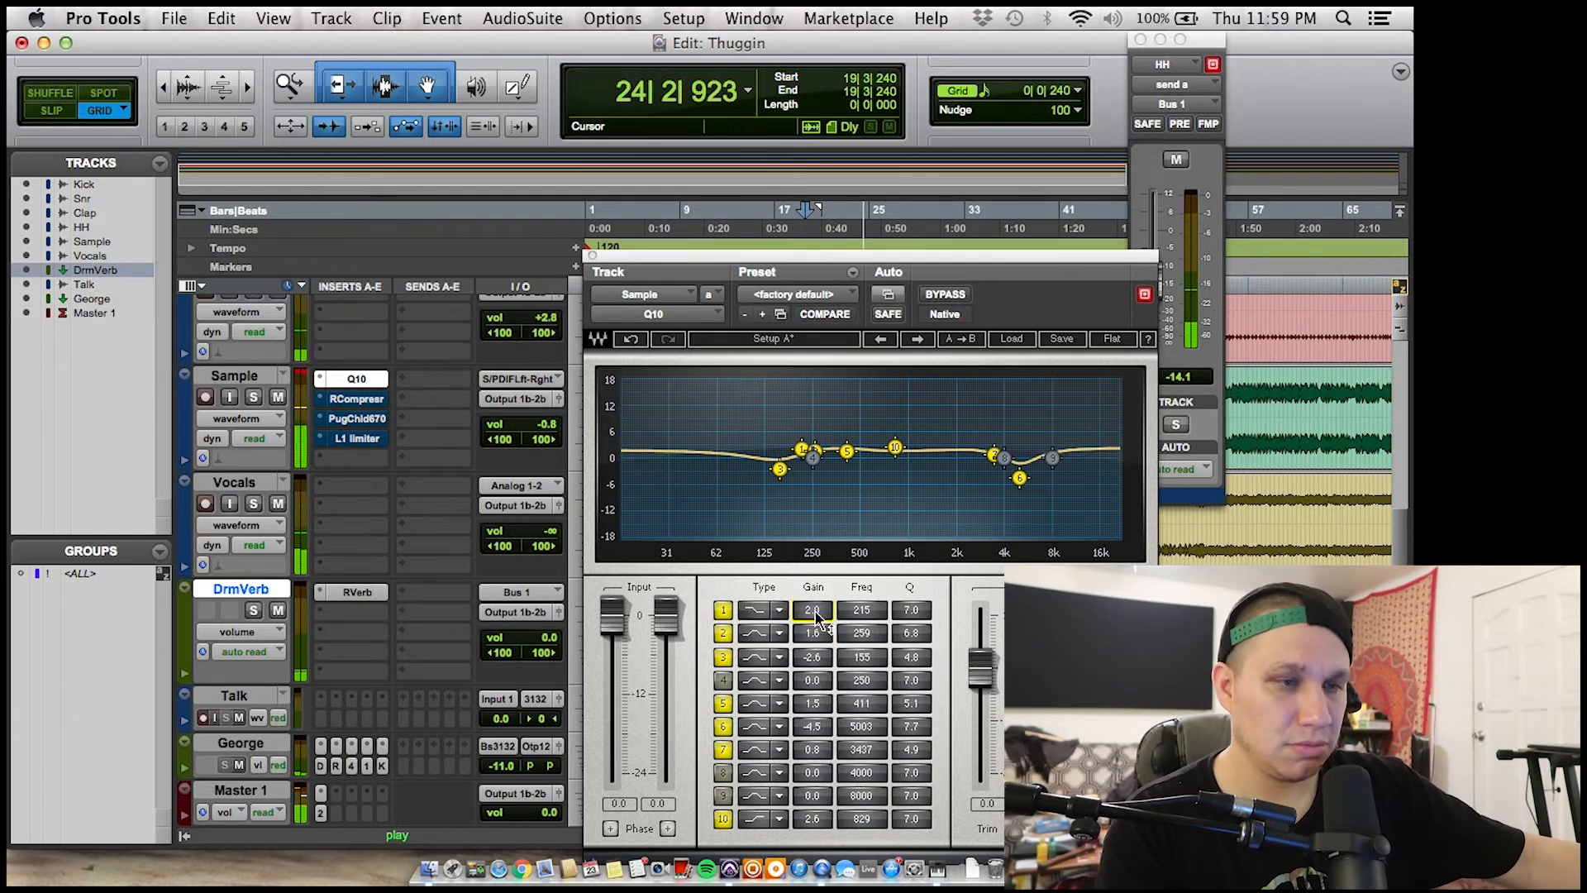
- Open the Kick track's Q10 and cut band 4 by 3.0 at 66 Hz with a Q of 19.0
scroll(427, 453, "up", 5)
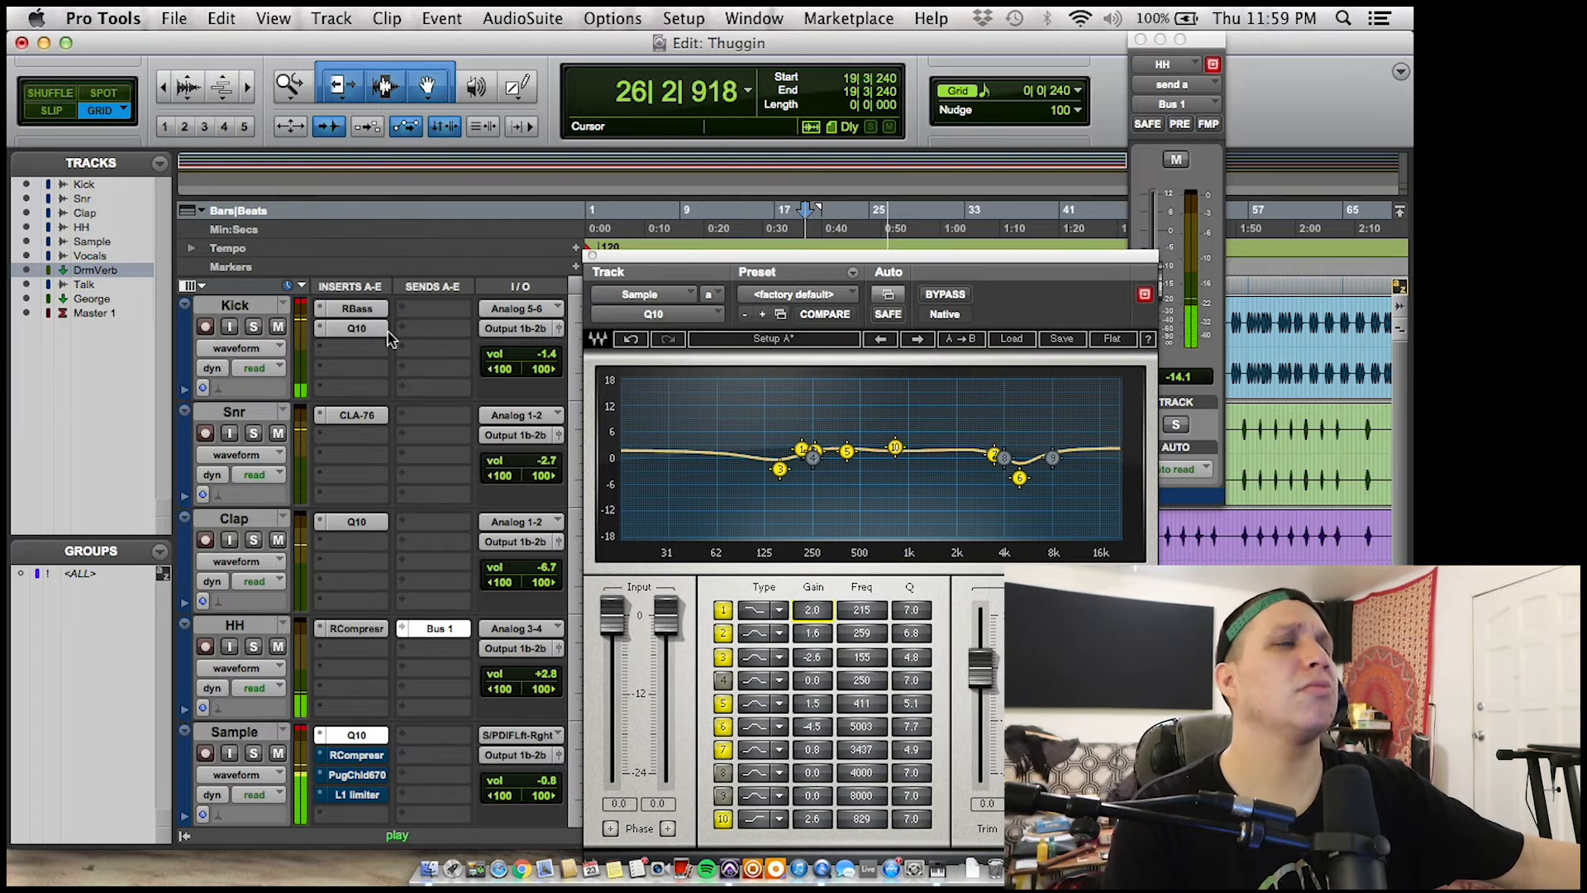
left_click(356, 329)
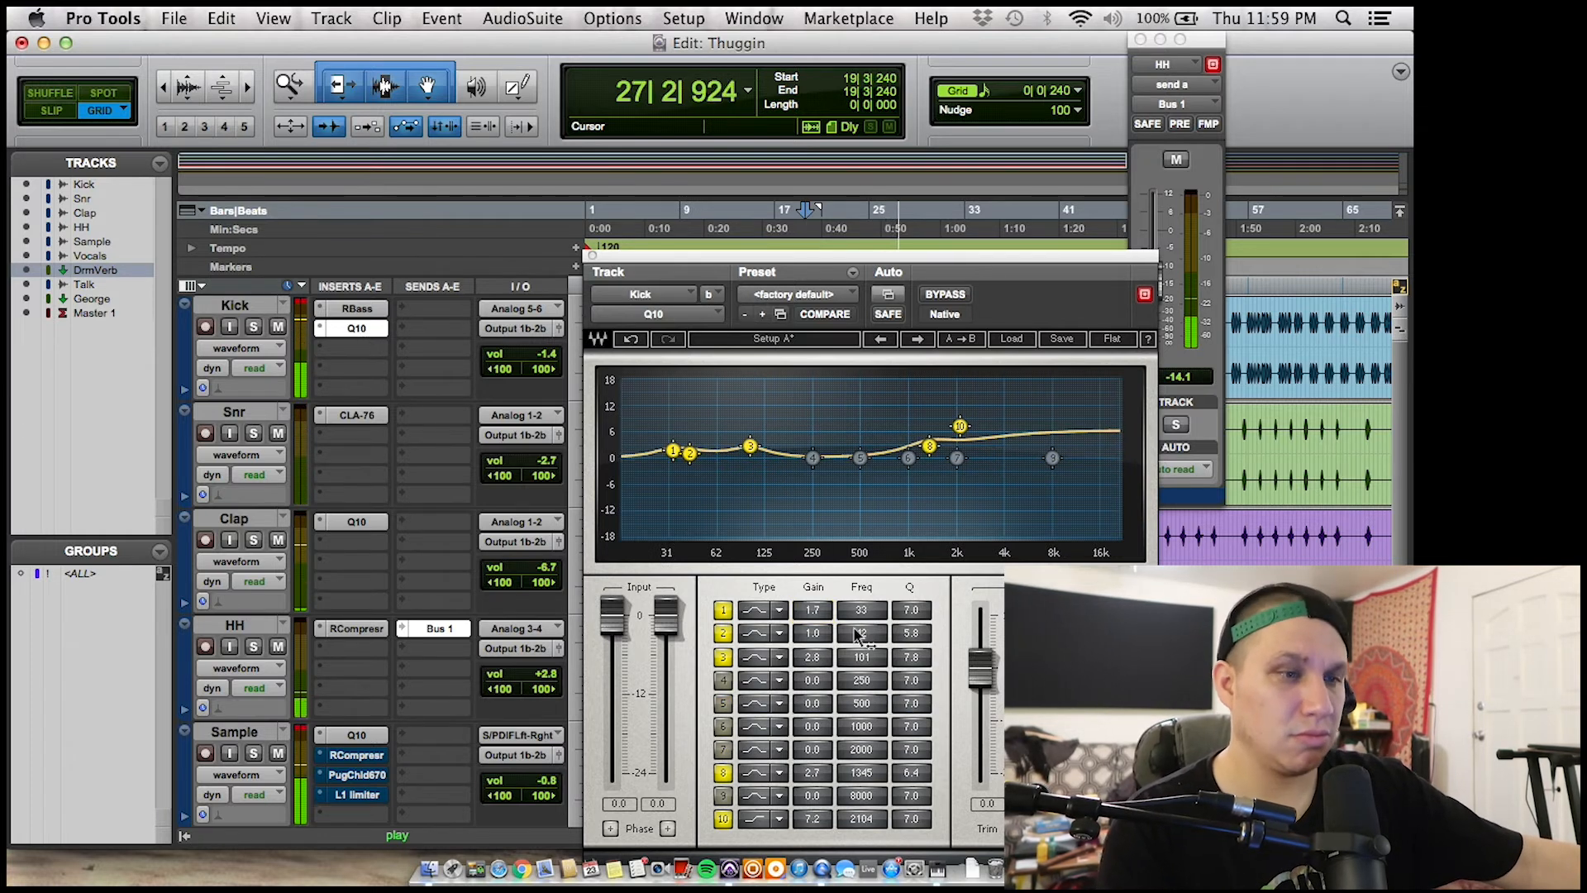
left_click_drag(911, 680, 910, 670)
left_click_drag(814, 457, 720, 467)
left_click_drag(811, 683, 817, 688)
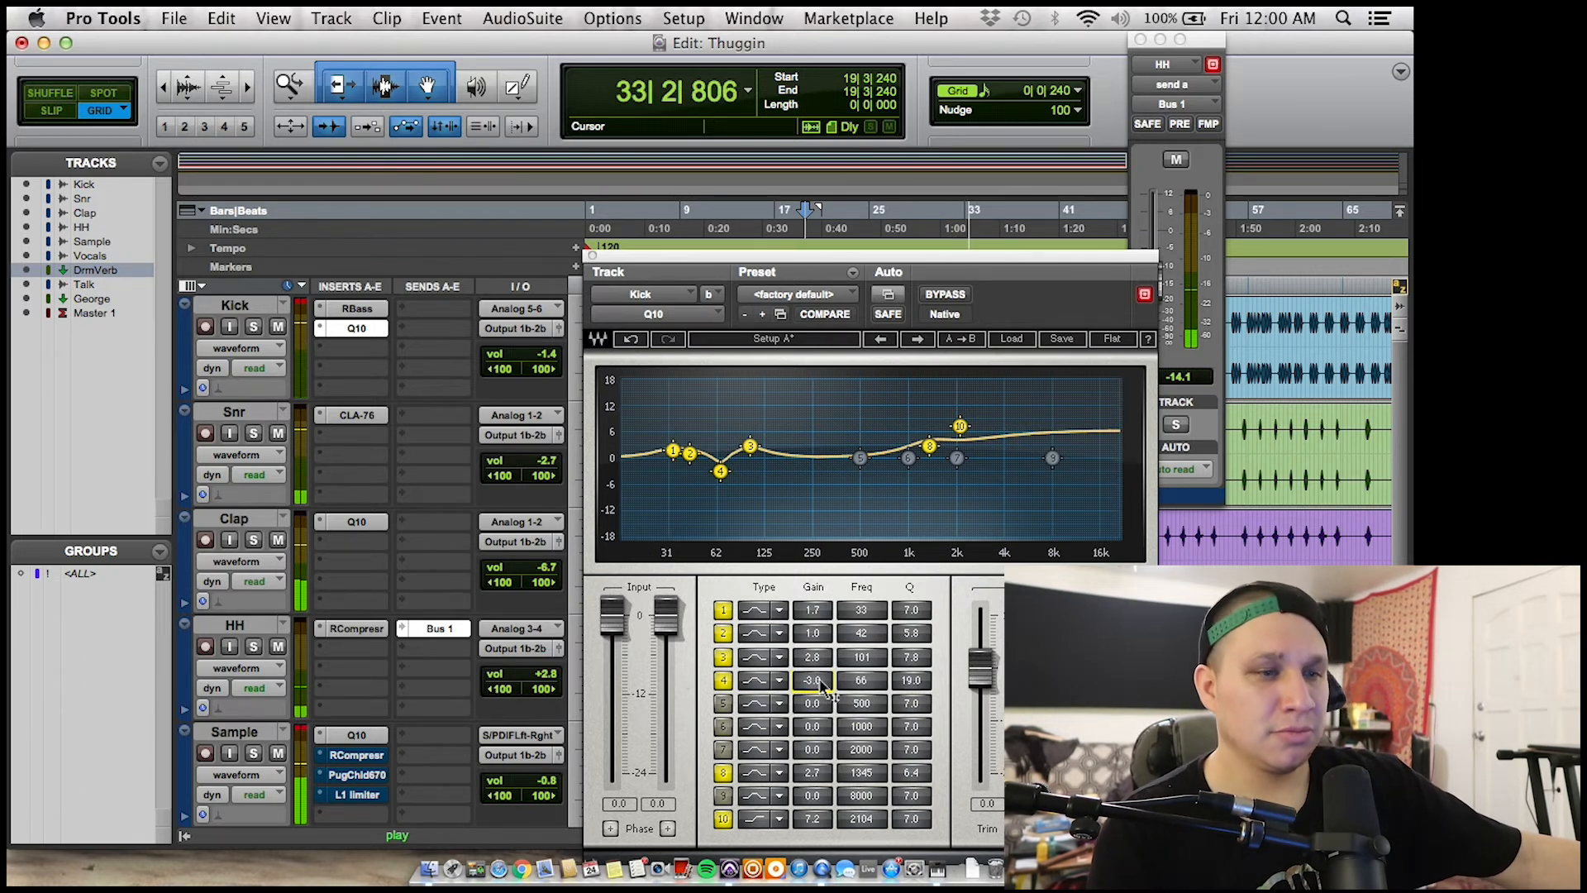
- Compare the Kick Q10's band 4 off and on, set its gain to -1.9, and stop playback
left_click(723, 681)
left_click(722, 680)
left_click_drag(813, 681, 812, 672)
scroll(299, 633, "down", 5)
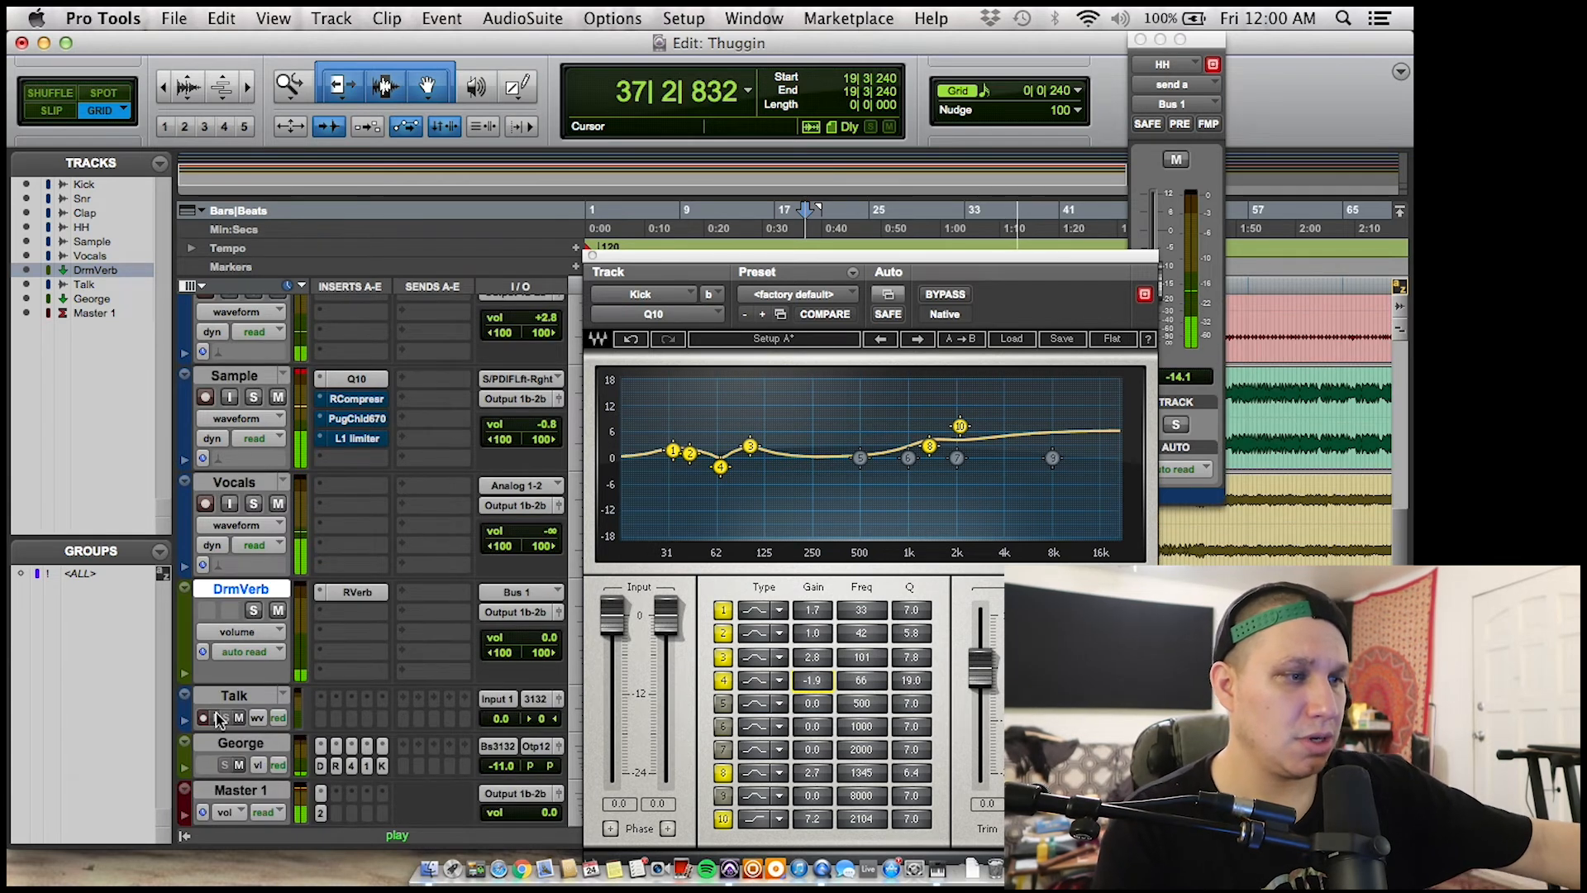
key("space")
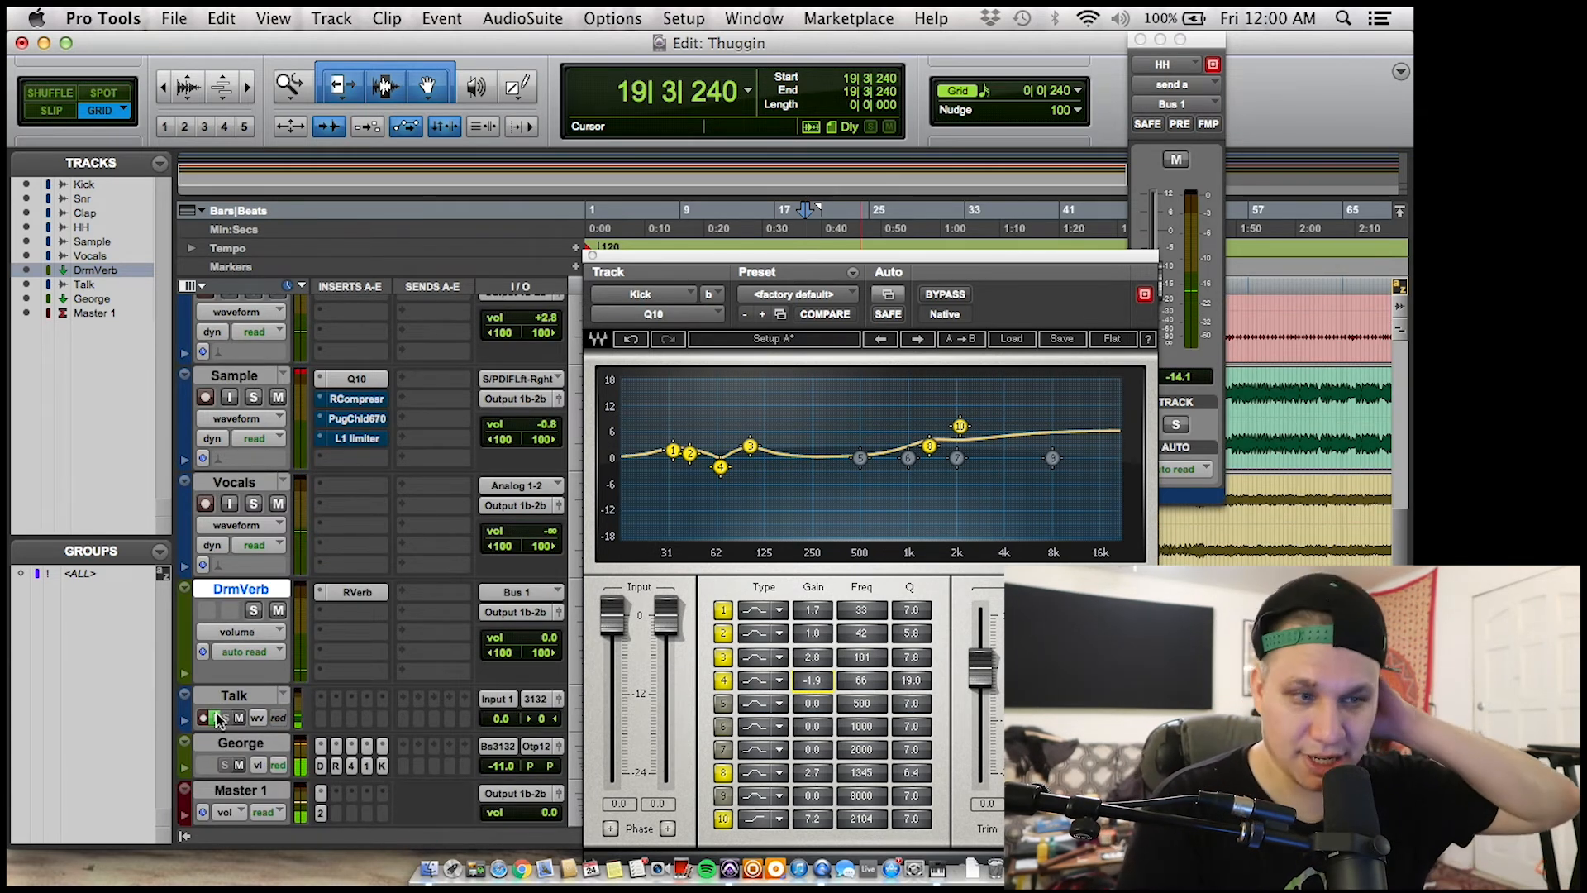
- Reposition the Kick's Q10 window, restart playback and set band 4's gain to -1.0
scroll(297, 595, "up", 5)
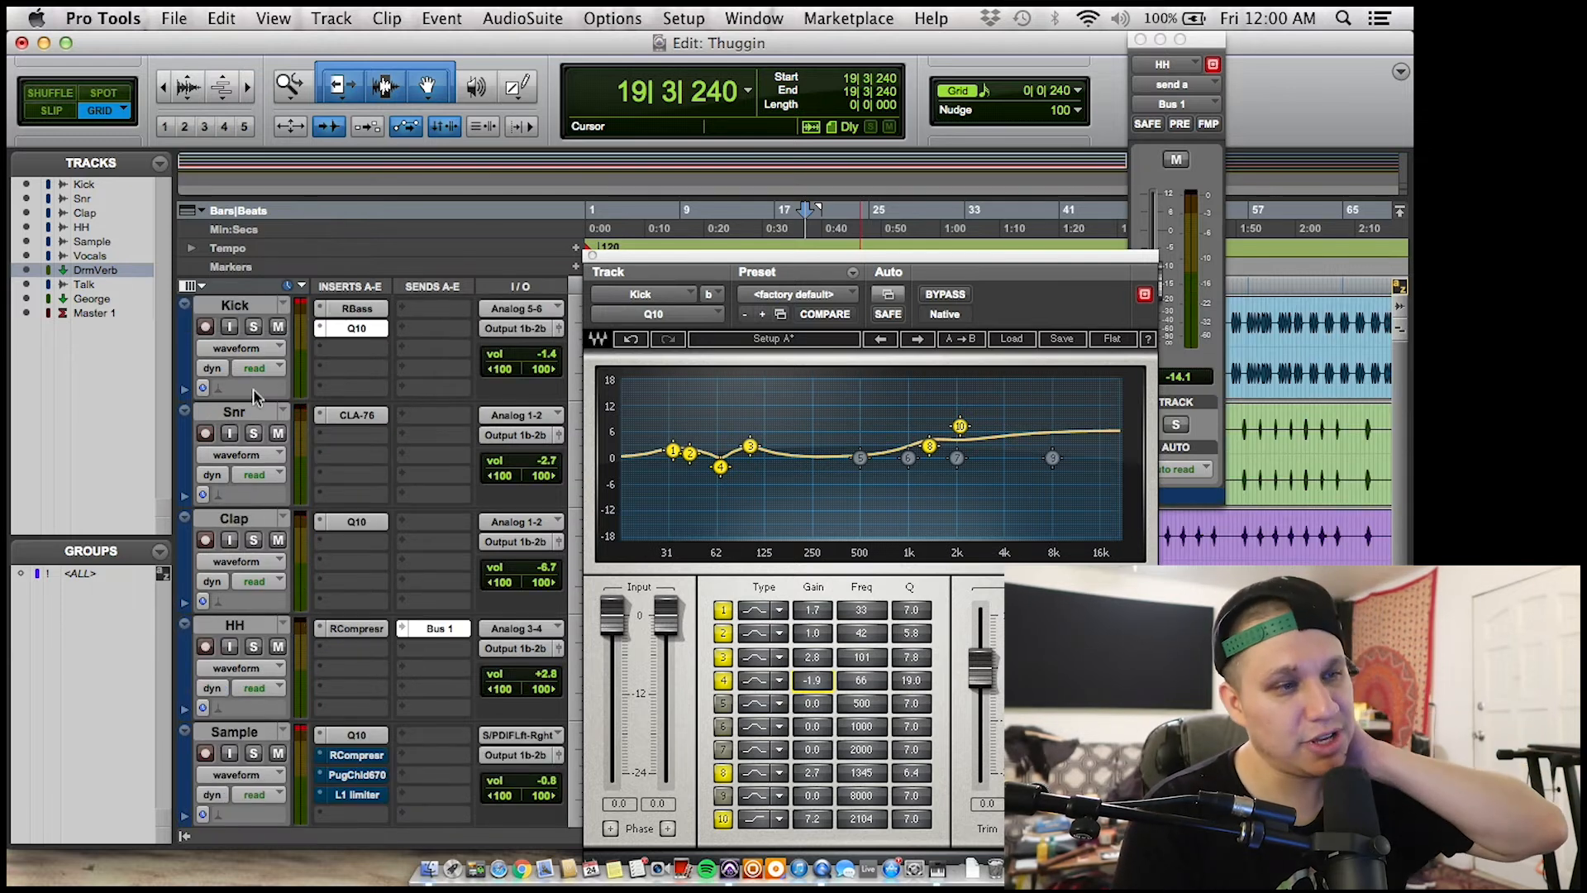
left_click(353, 336)
left_click(353, 335)
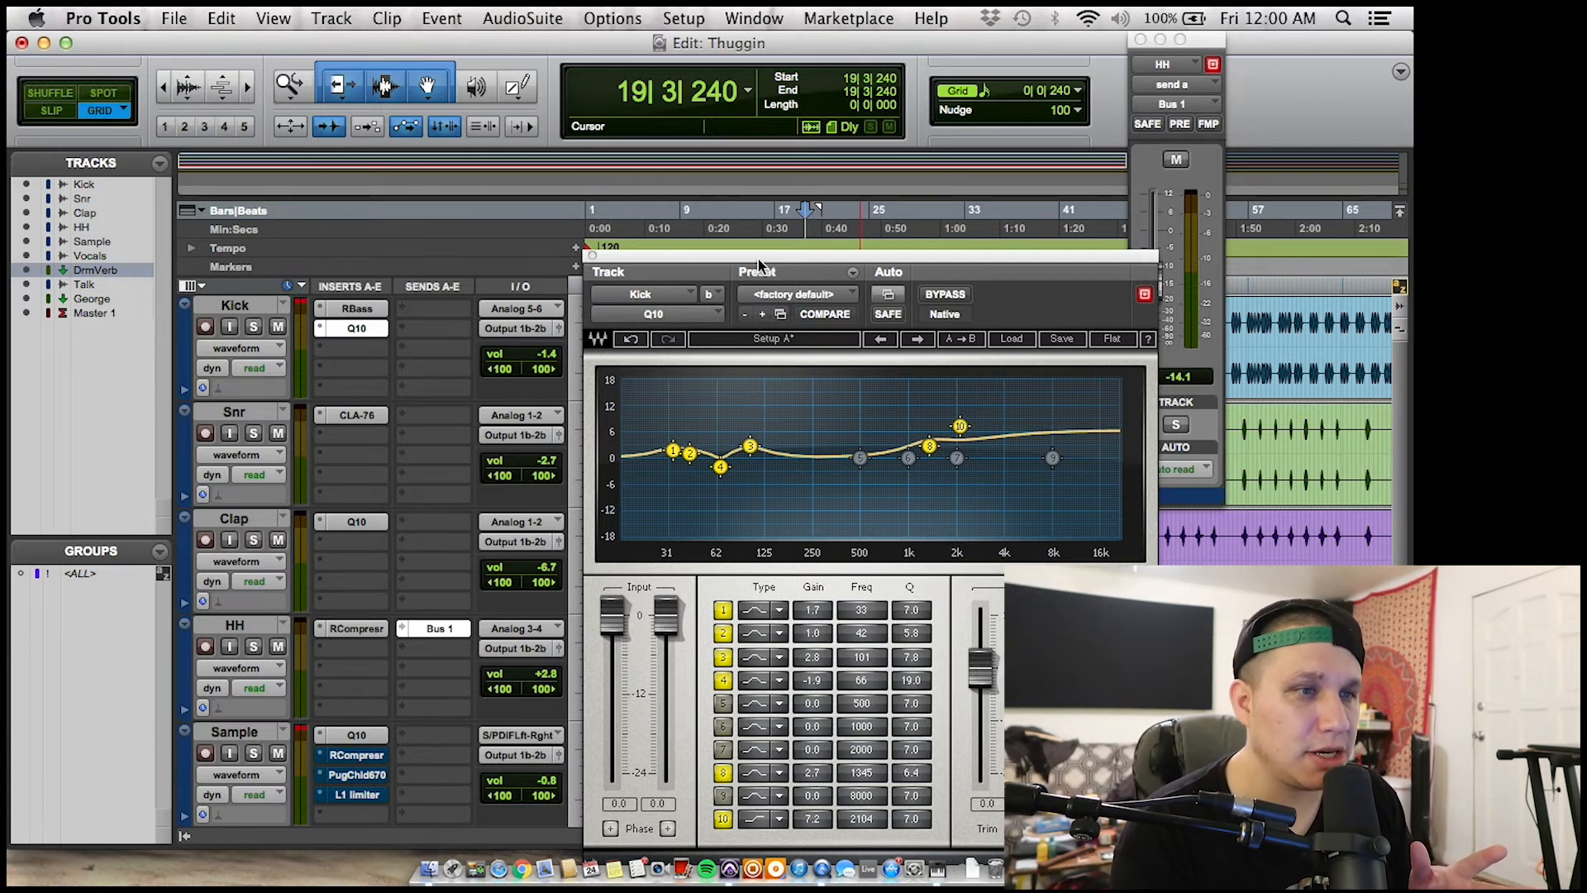
left_click_drag(758, 265, 729, 212)
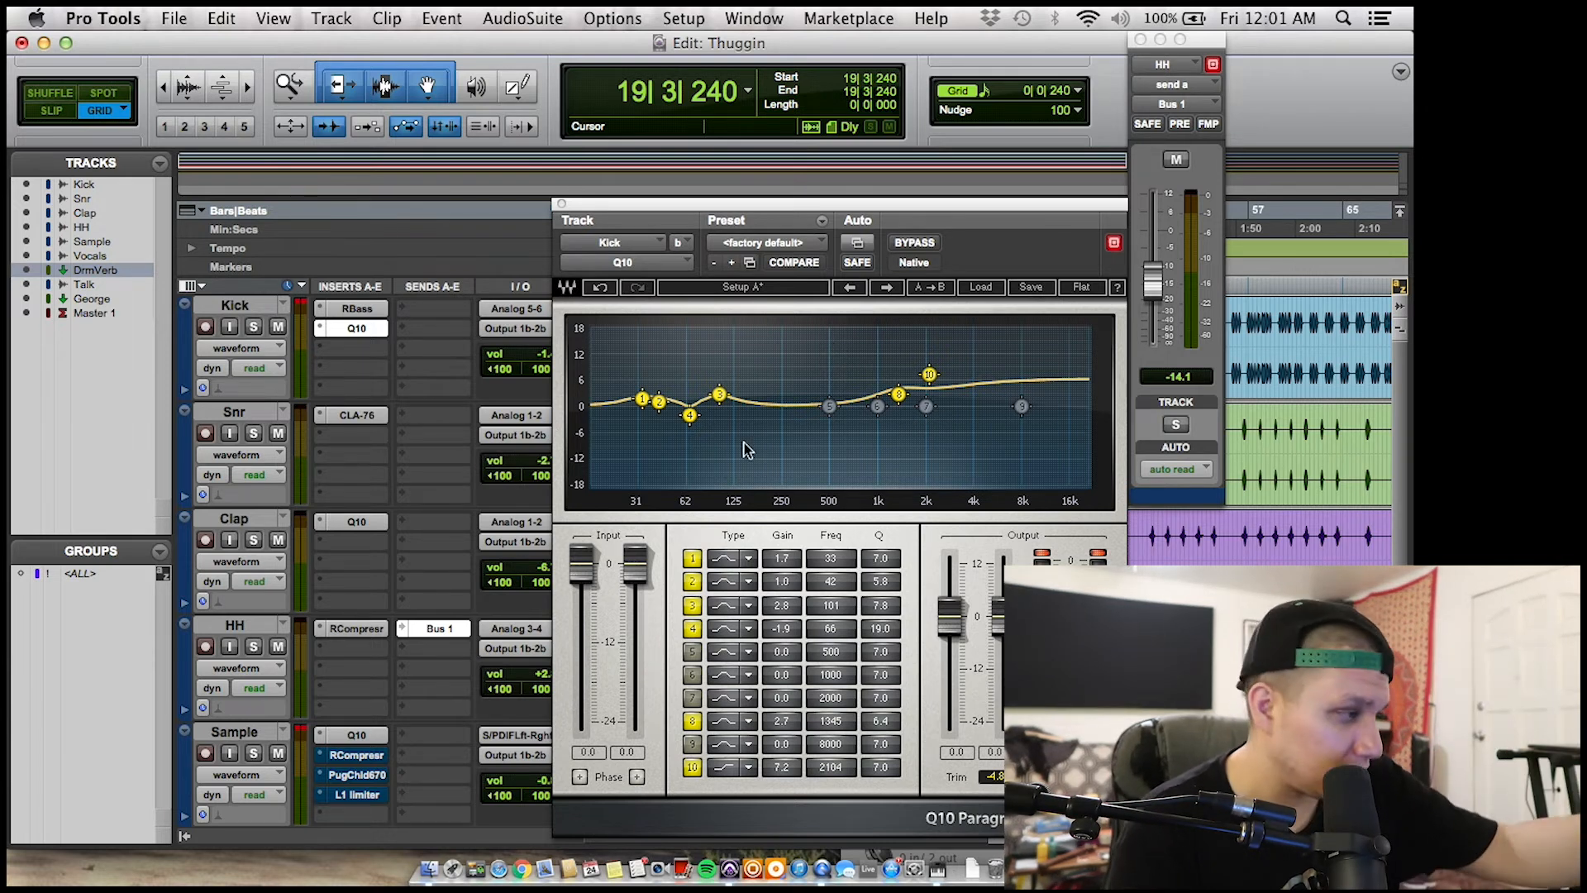
scroll(217, 717, "down", 5)
key("space")
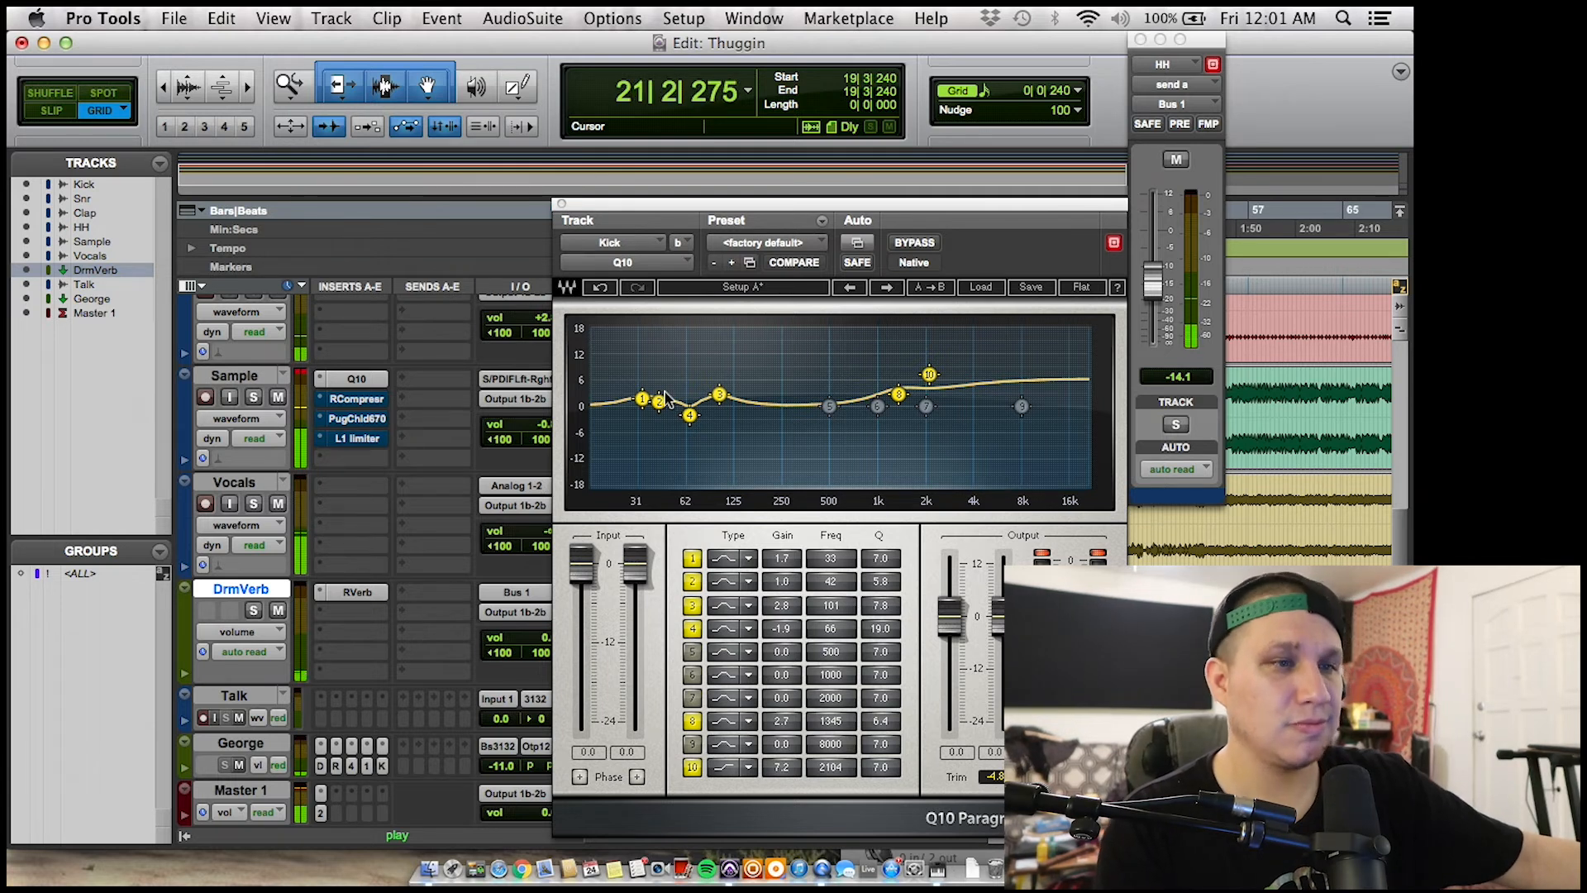
left_click_drag(788, 629, 787, 622)
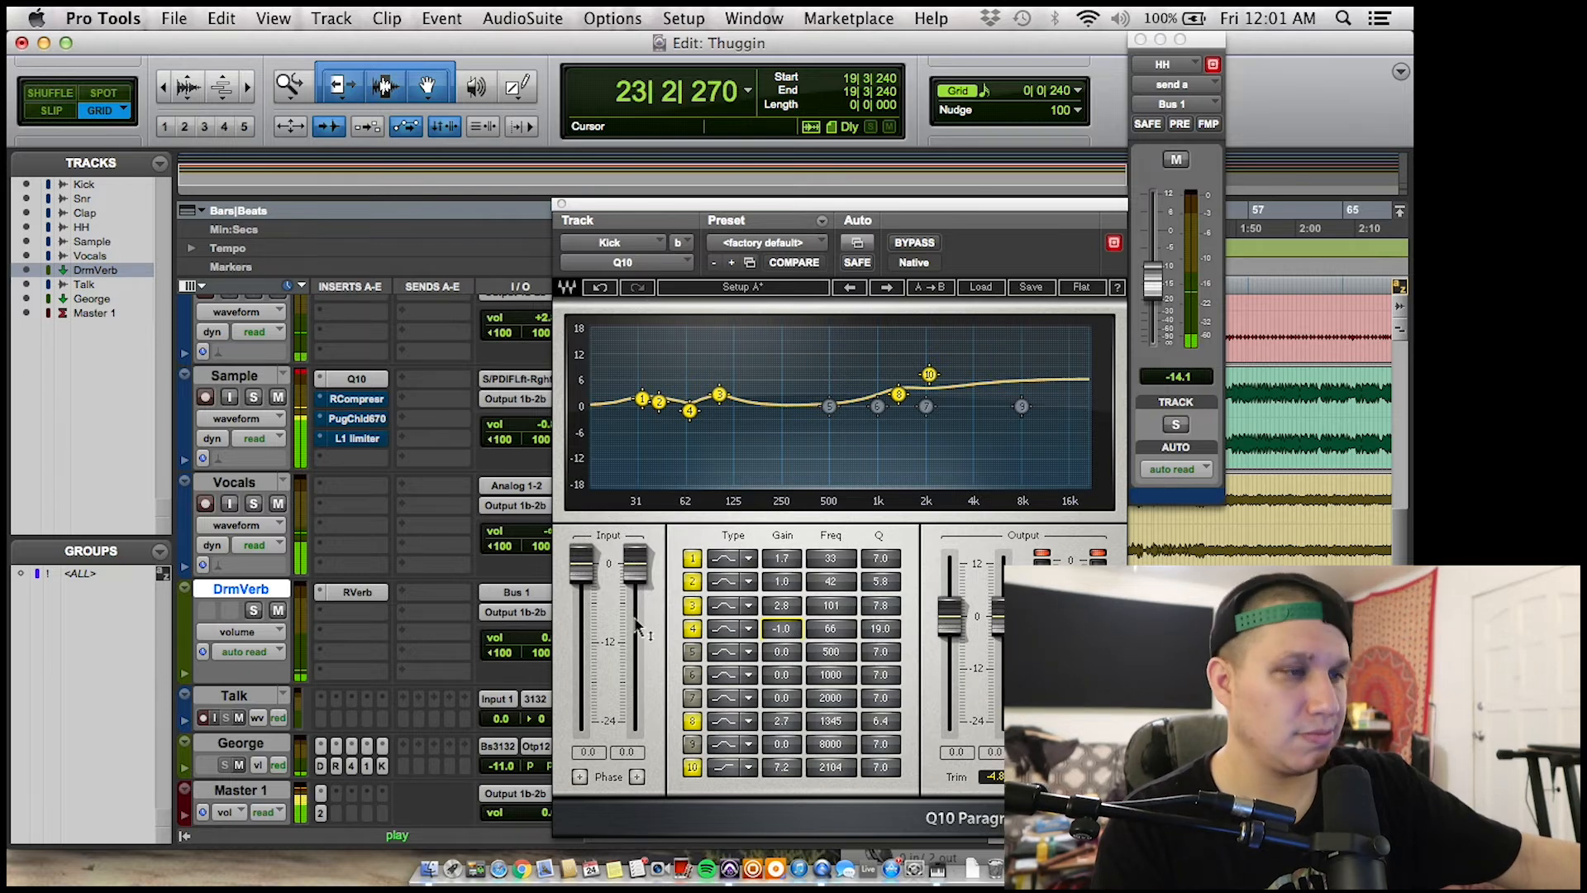
left_click(746, 678)
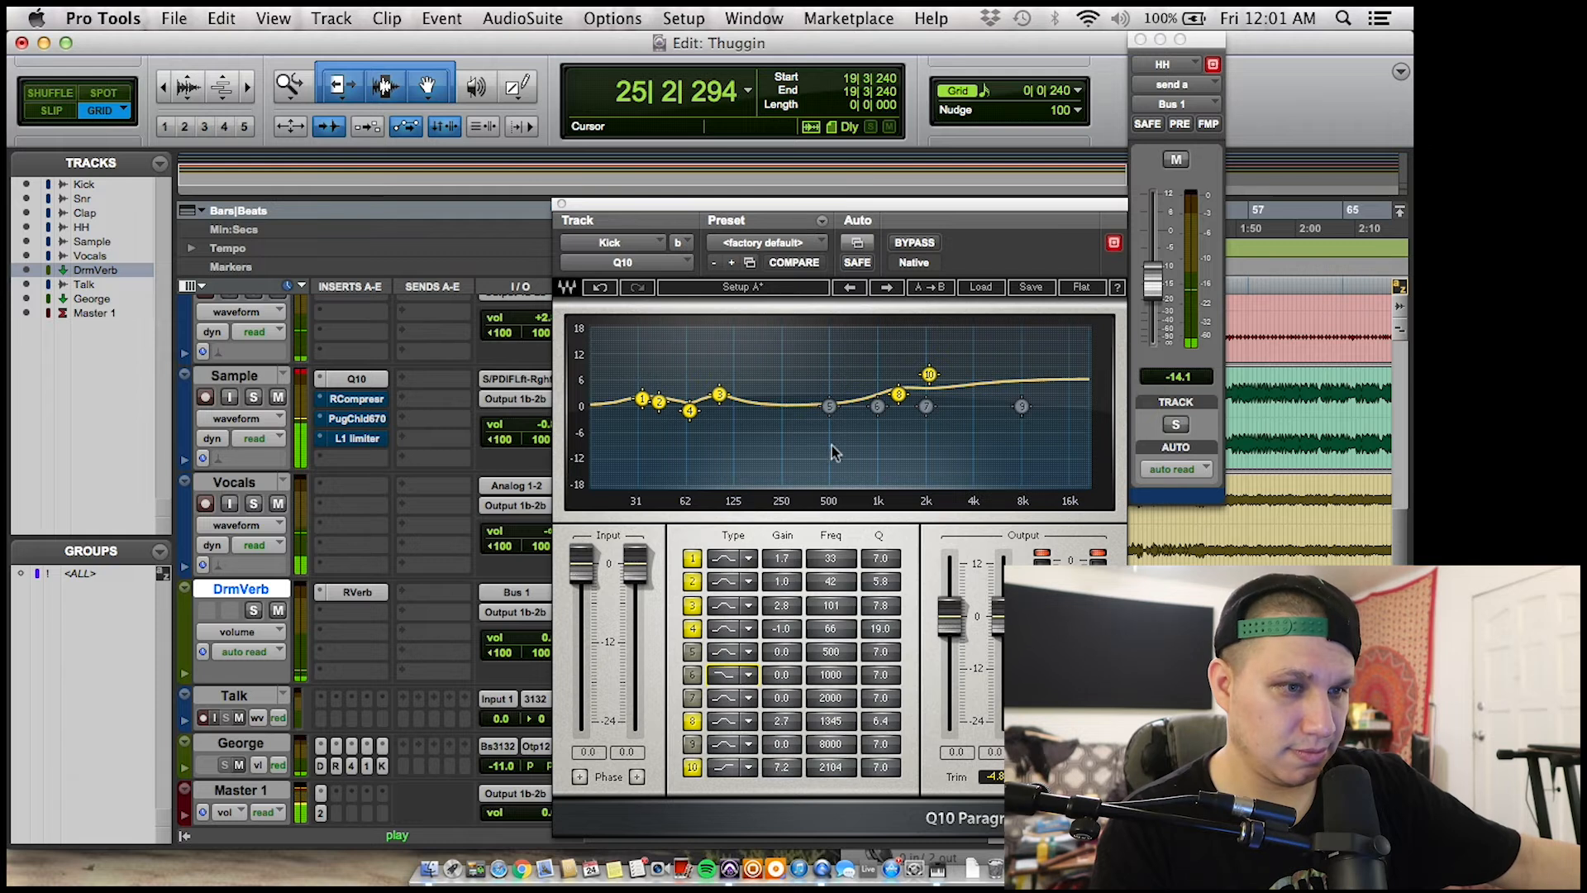
left_click_drag(878, 406, 737, 403)
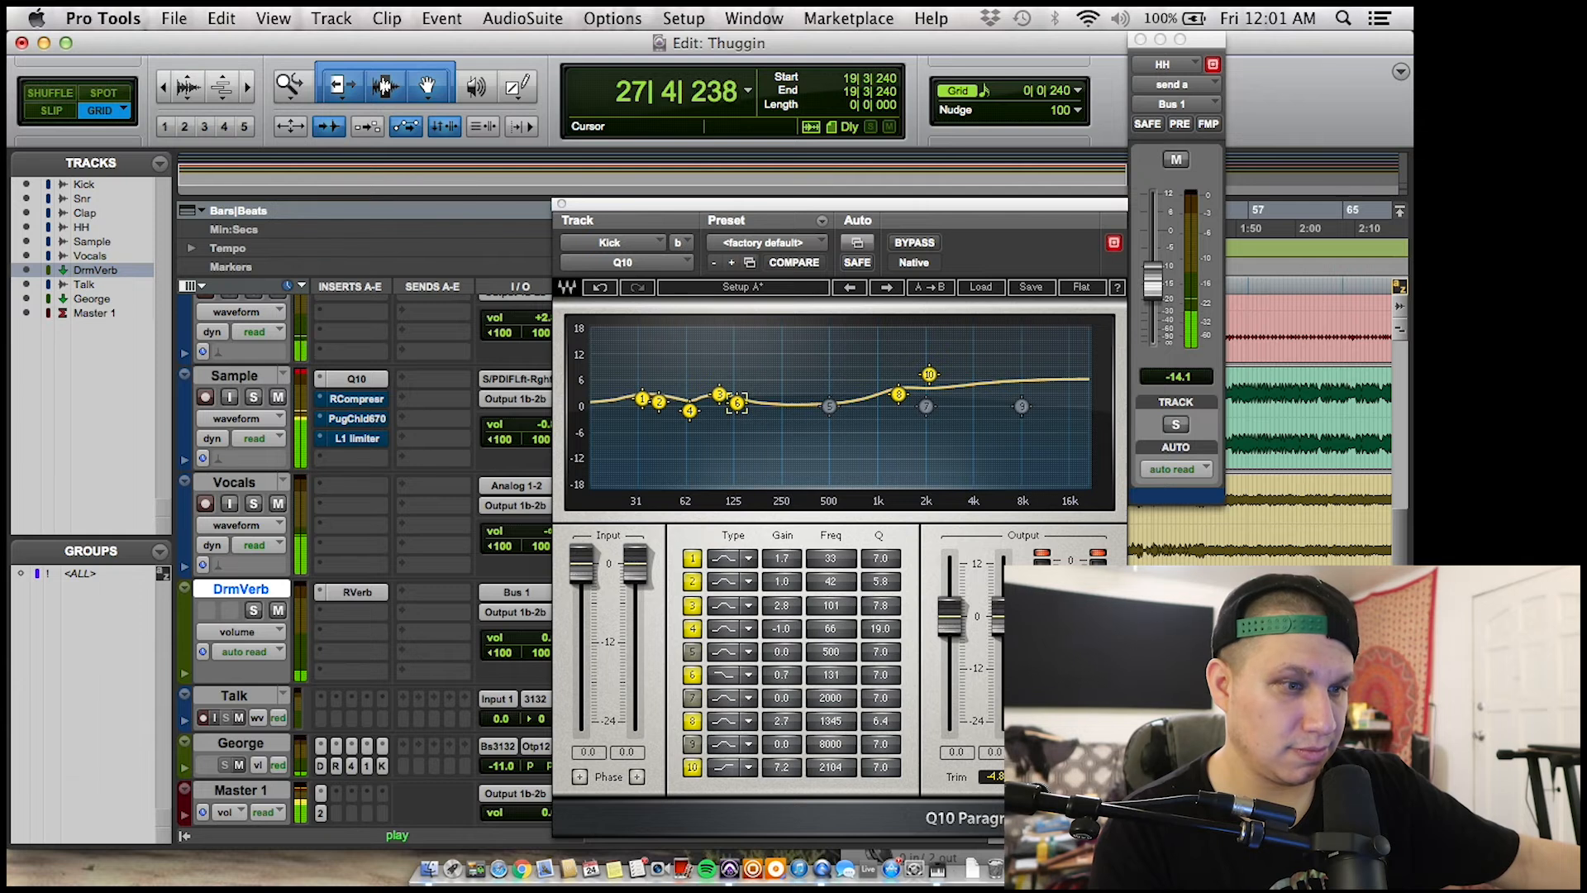
left_click(600, 287)
- Boost band 5 of the Kick's Q10 by 1.5 at 159 Hz and adjust its Q
left_click_drag(829, 406, 749, 399)
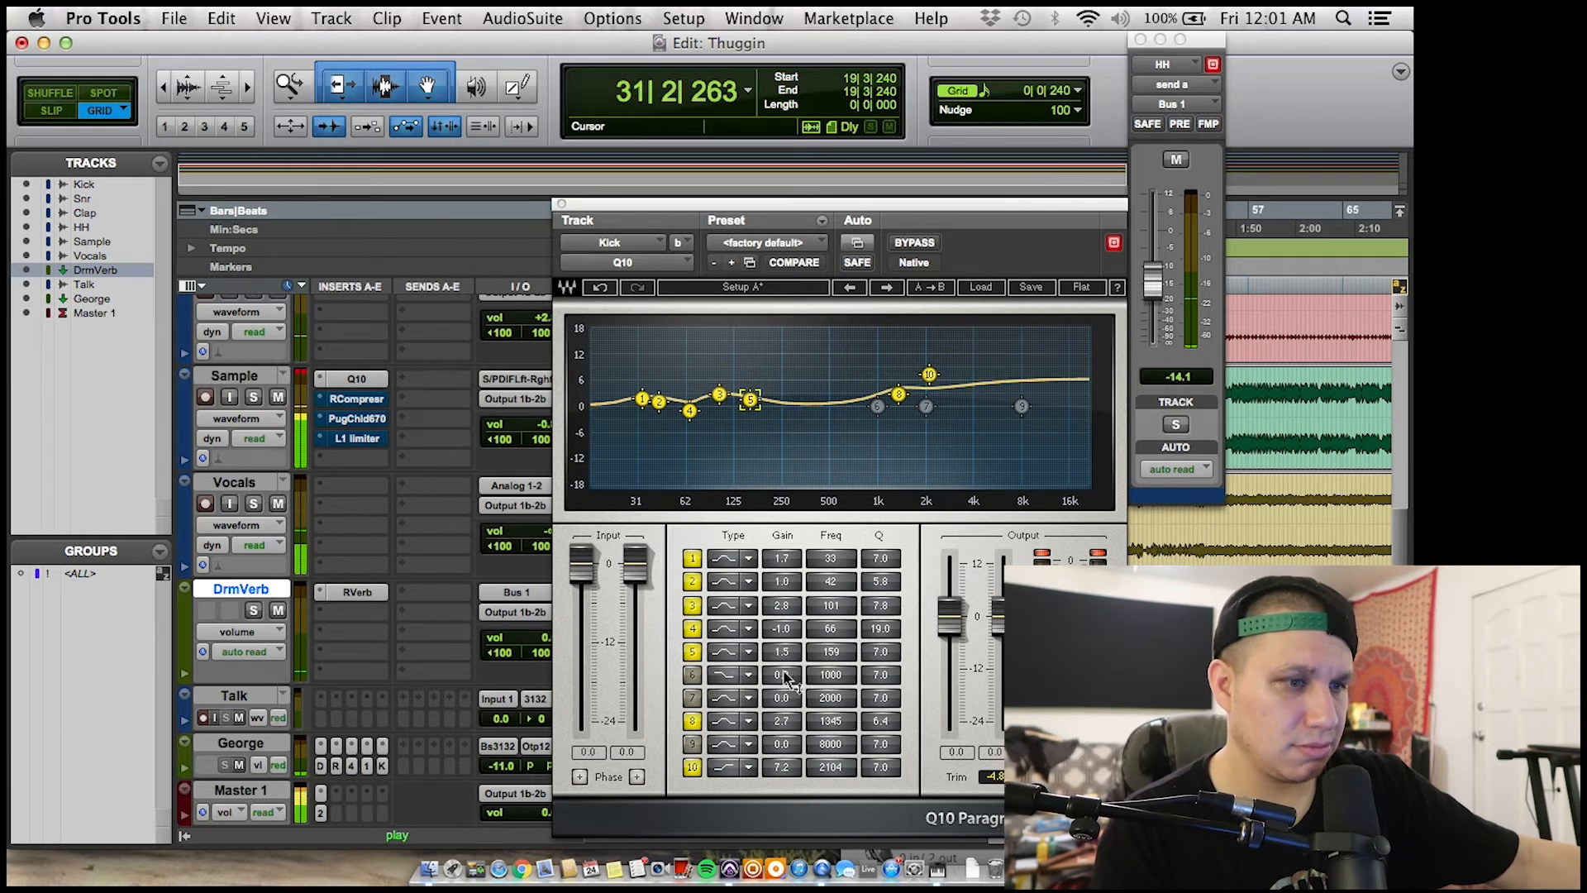
left_click_drag(880, 650, 900, 648)
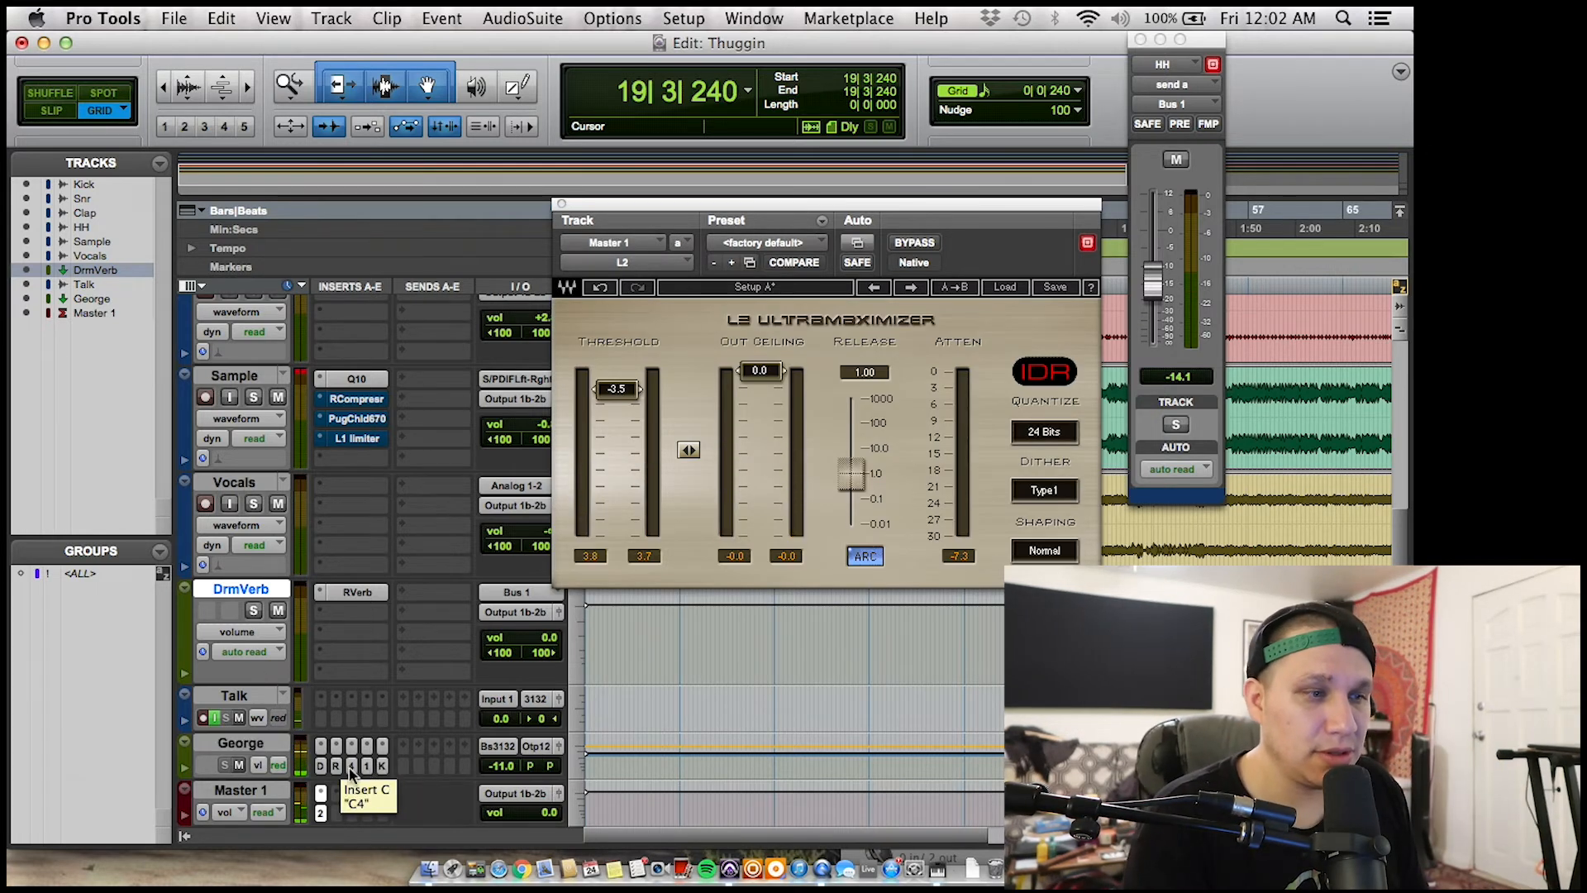
- Insert a stereo Q10 equalizer in the second insert slot of Master 1 and close its window
left_click(330, 812)
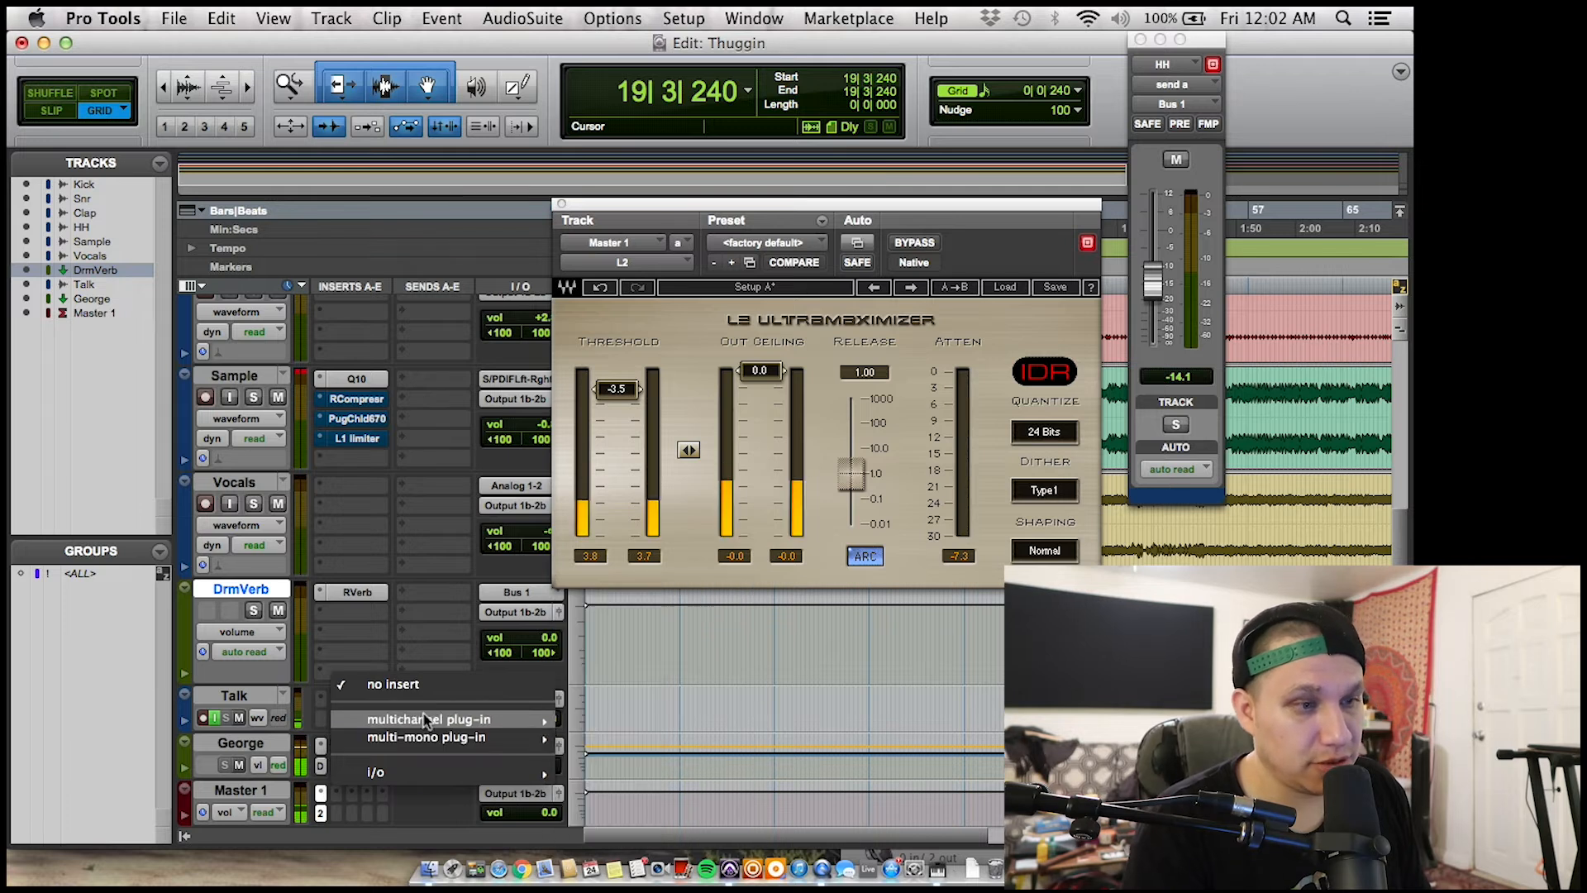
mouse_move(429, 719)
mouse_move(653, 584)
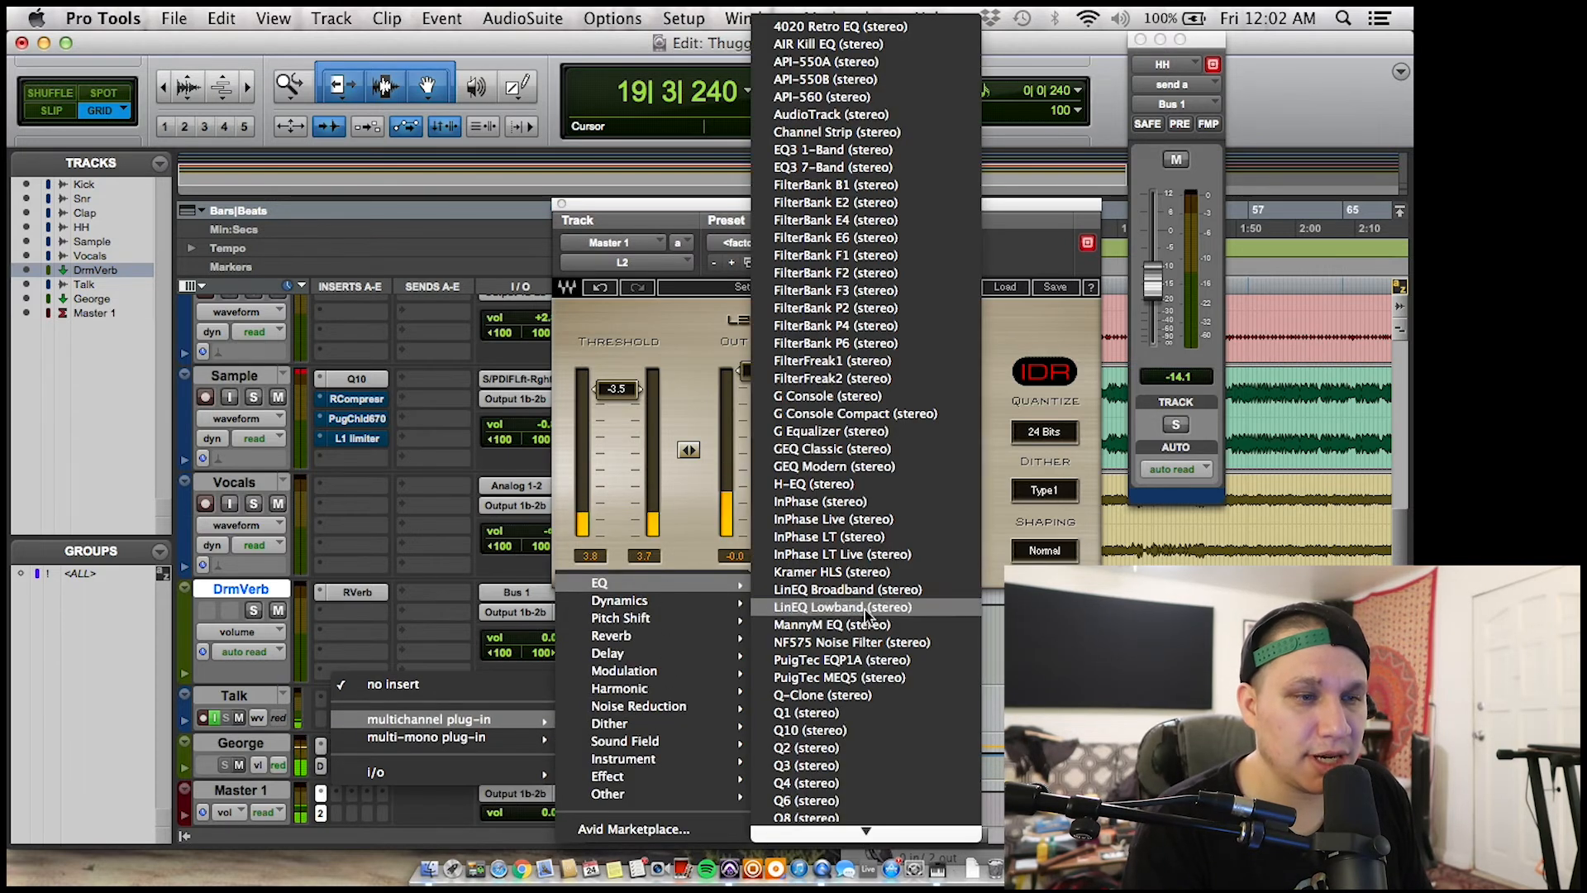
left_click(847, 730)
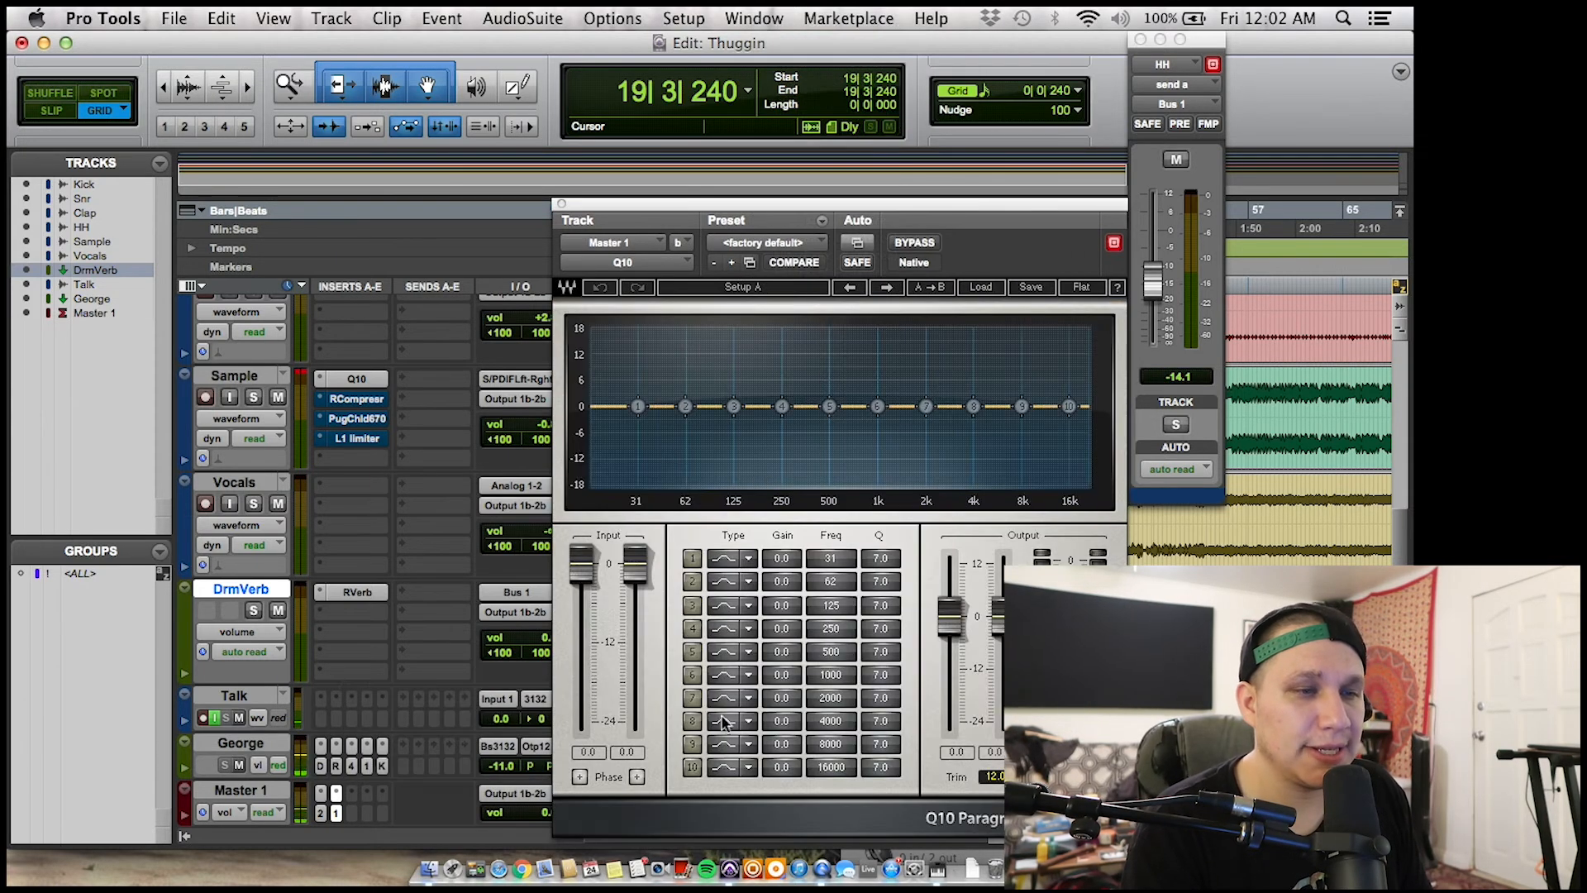
left_click(560, 203)
scroll(352, 572, "up", 3)
scroll(352, 572, "down", 3)
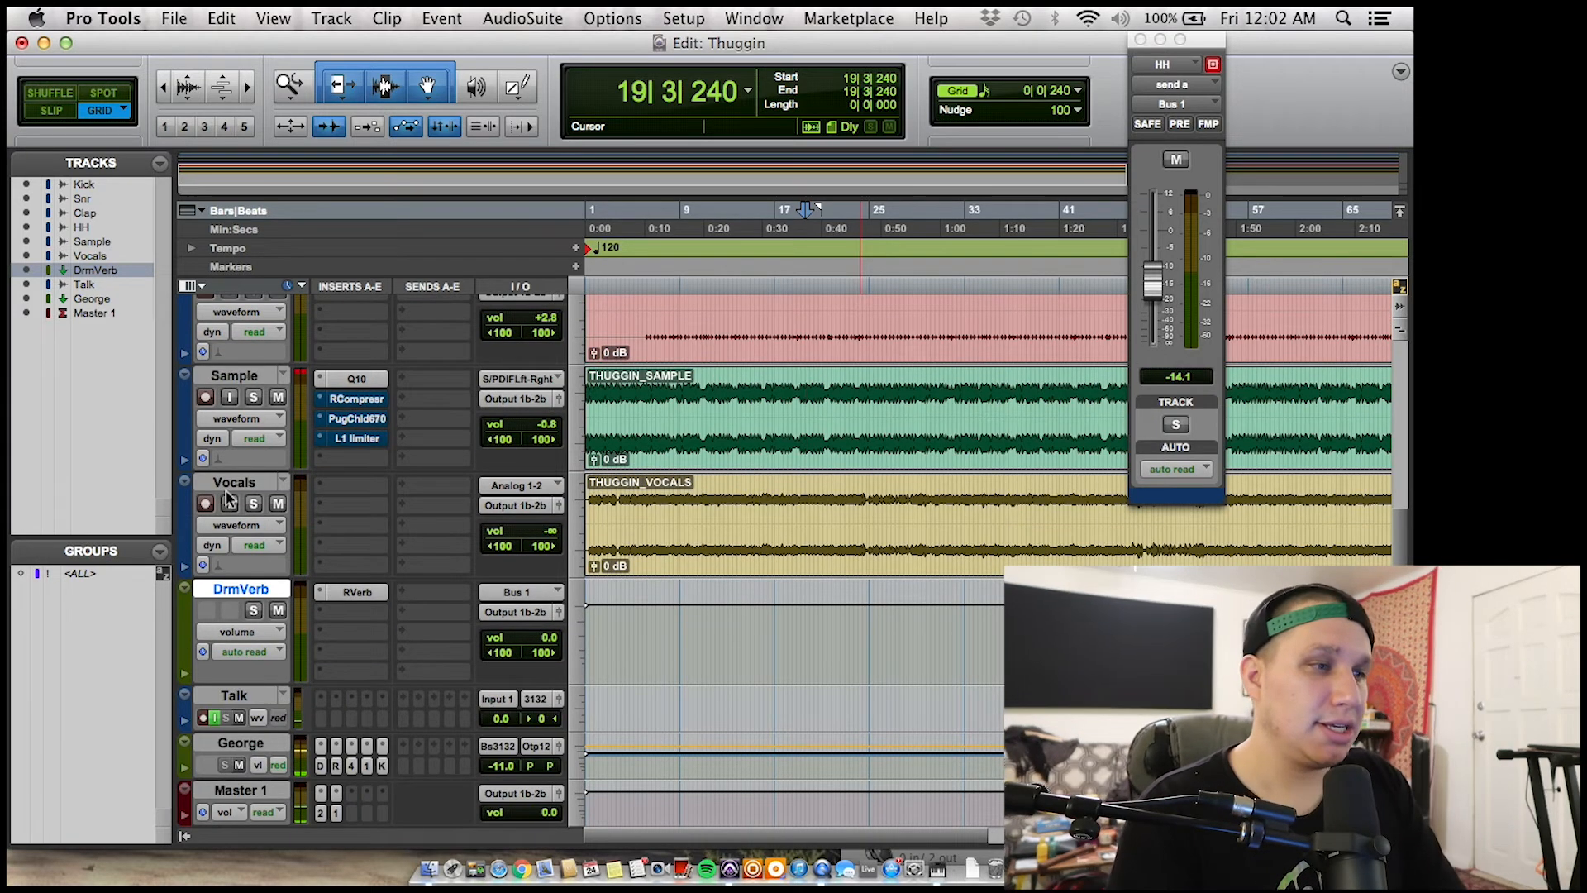
- Create a new stereo aux input track directly below the Sample track
left_click(224, 381)
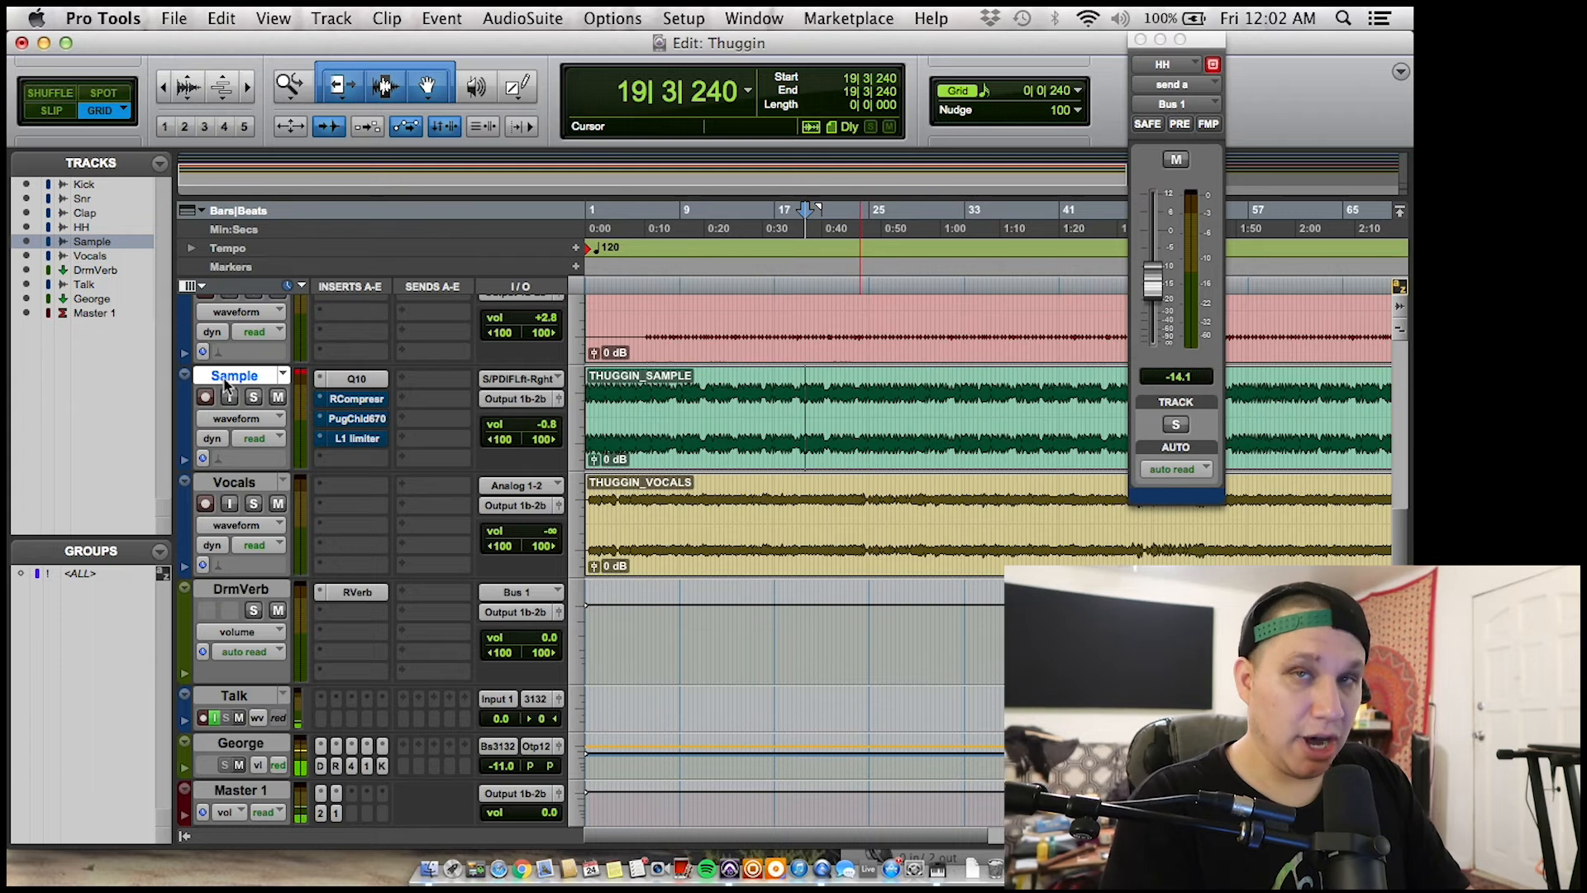
key("super+shift+n")
key("super+Right")
key("super+Down")
key("Return")
- Rename the new aux track as Instrumental
double_click(231, 483)
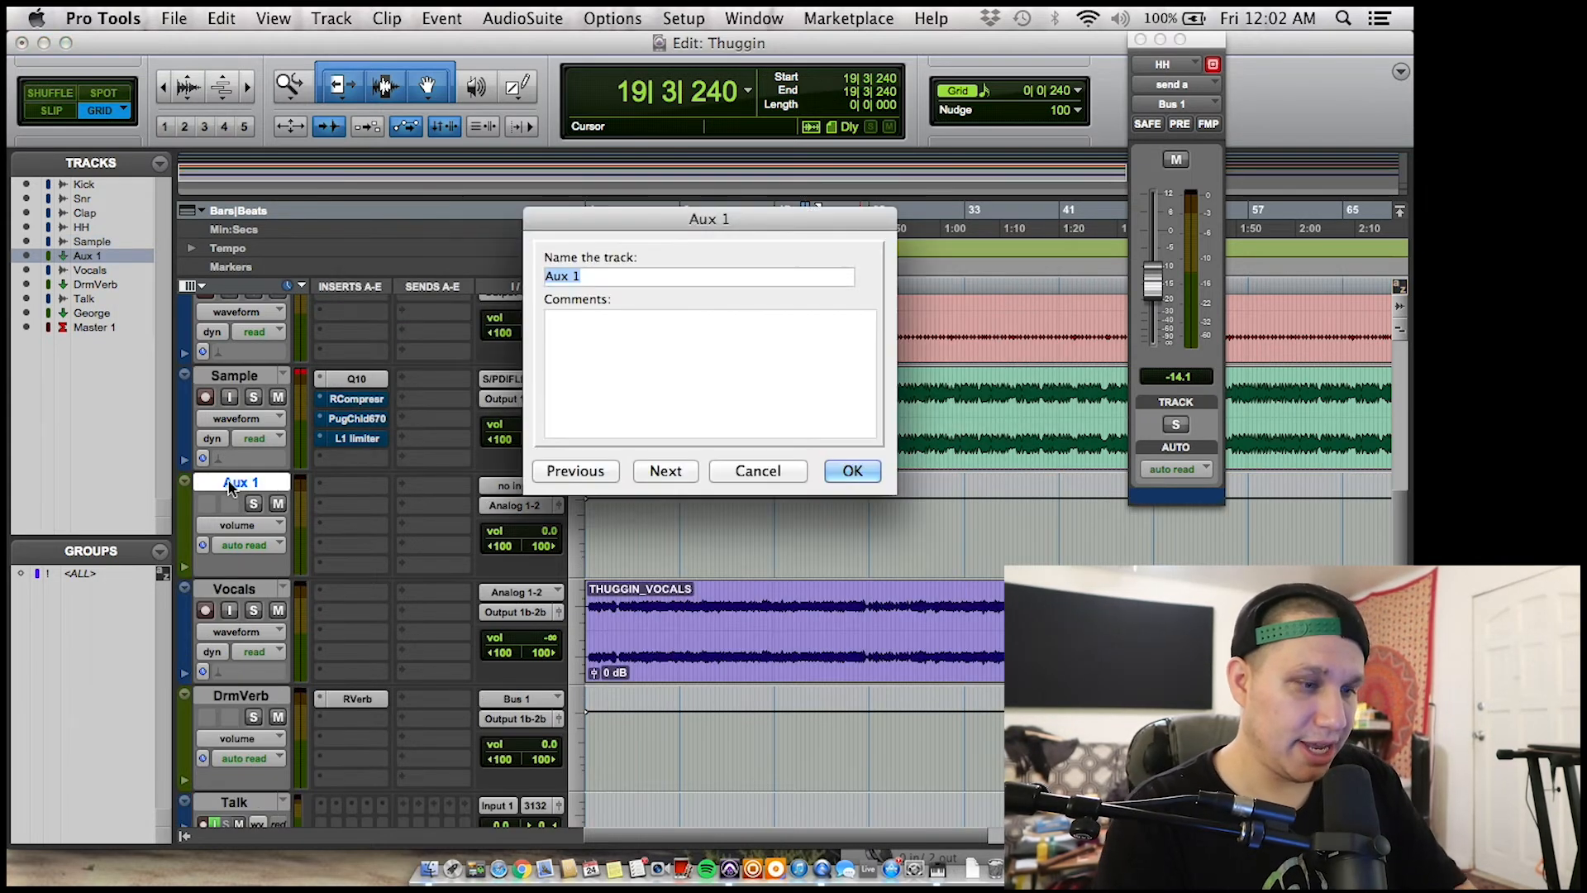
type("Instru")
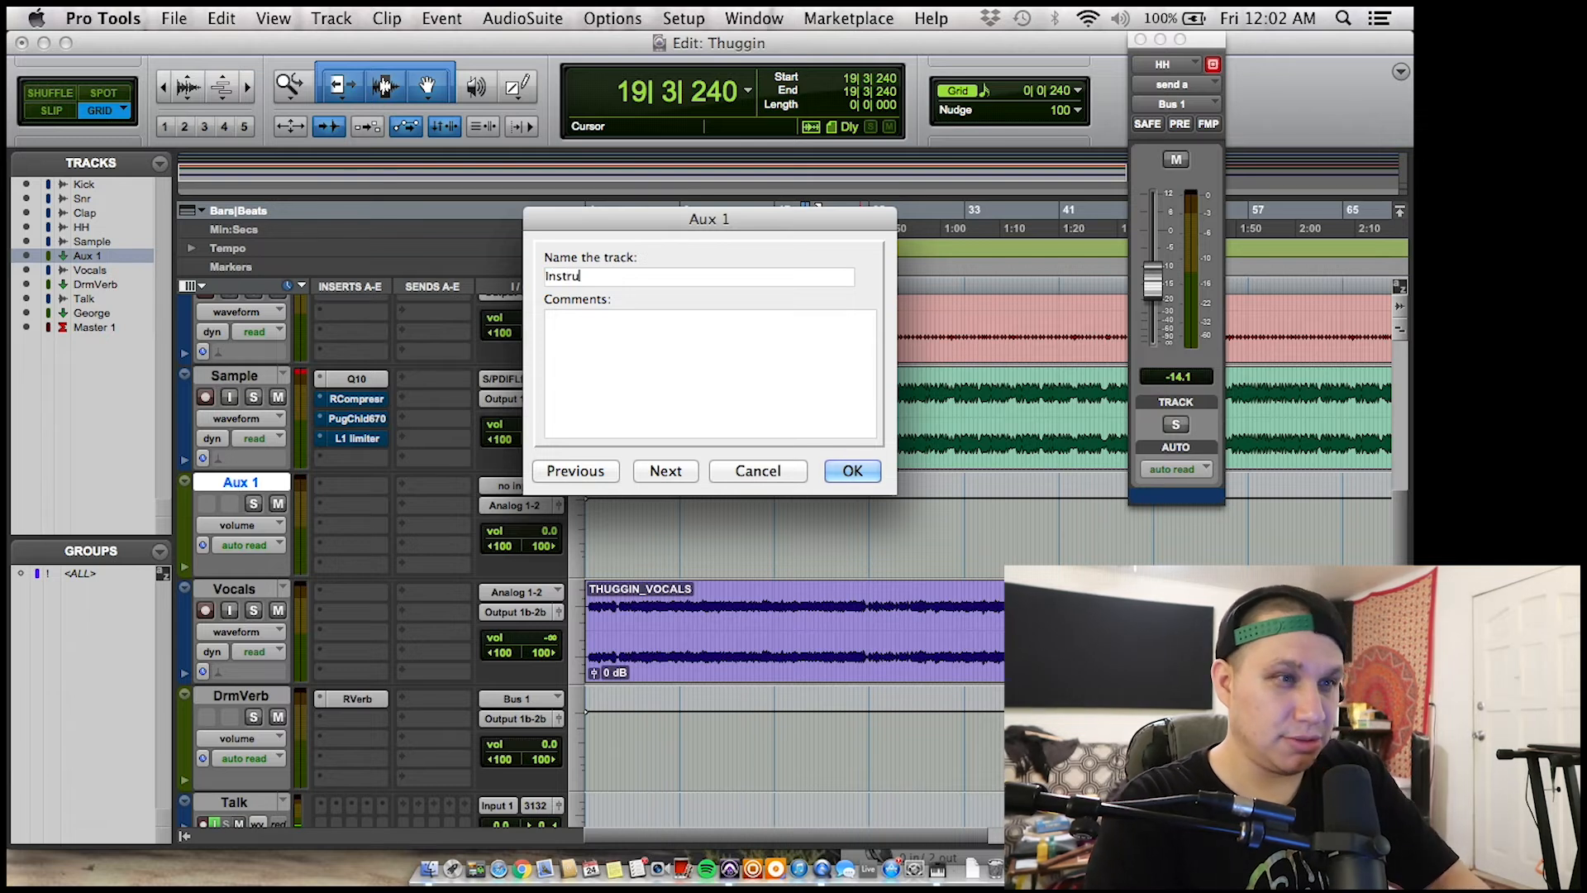
type("mental")
key("Return")
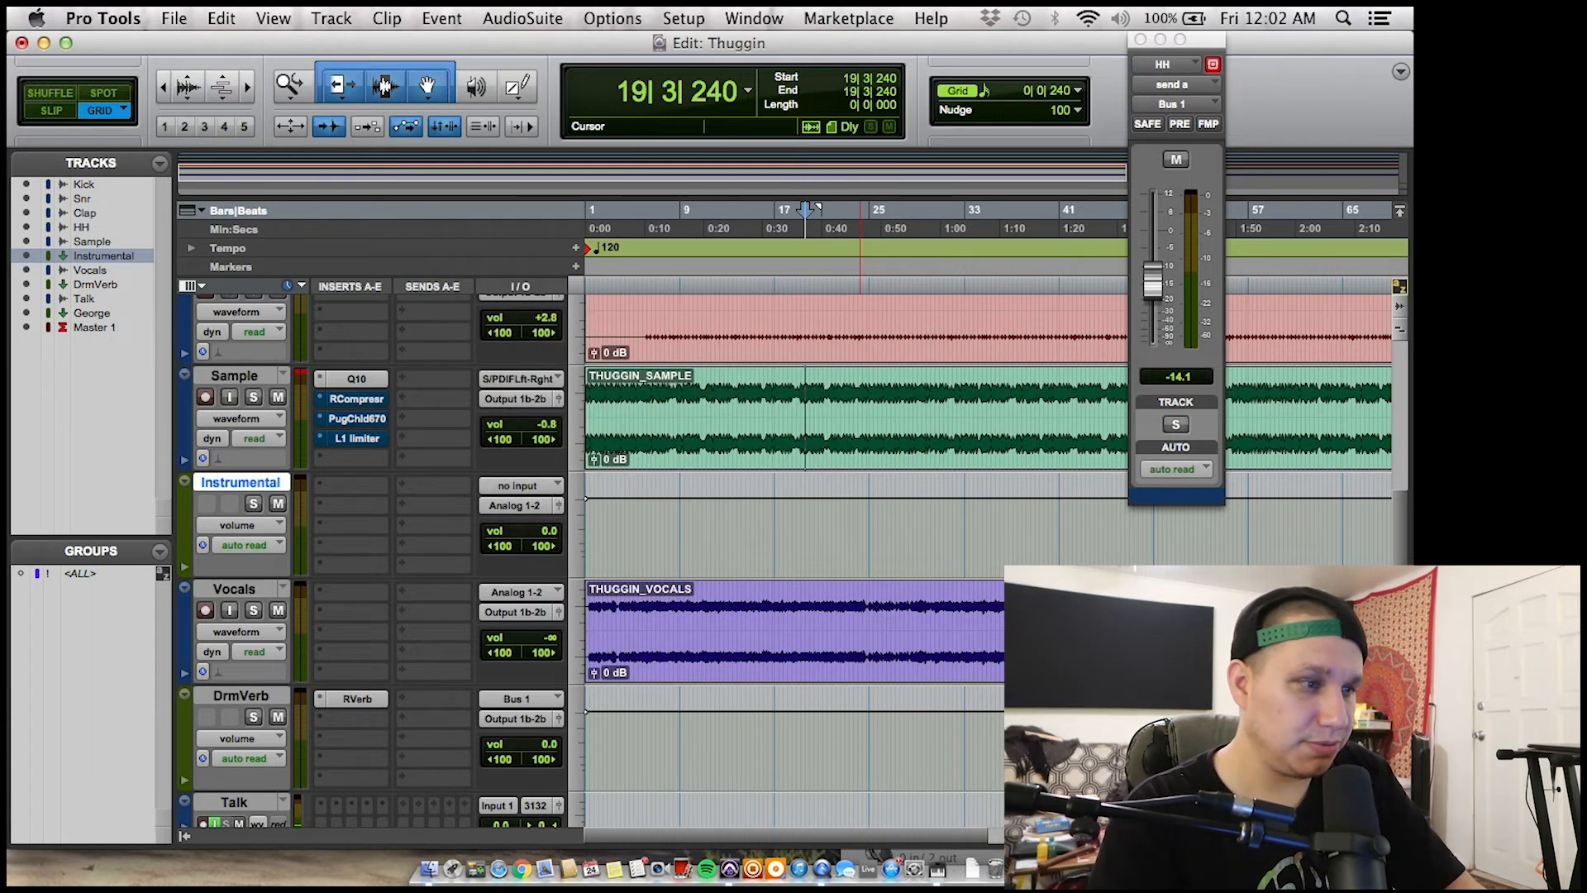
- Set the Instrumental aux track's input to Bus 29-30 (Stereo)
left_click(527, 491)
mouse_move(579, 538)
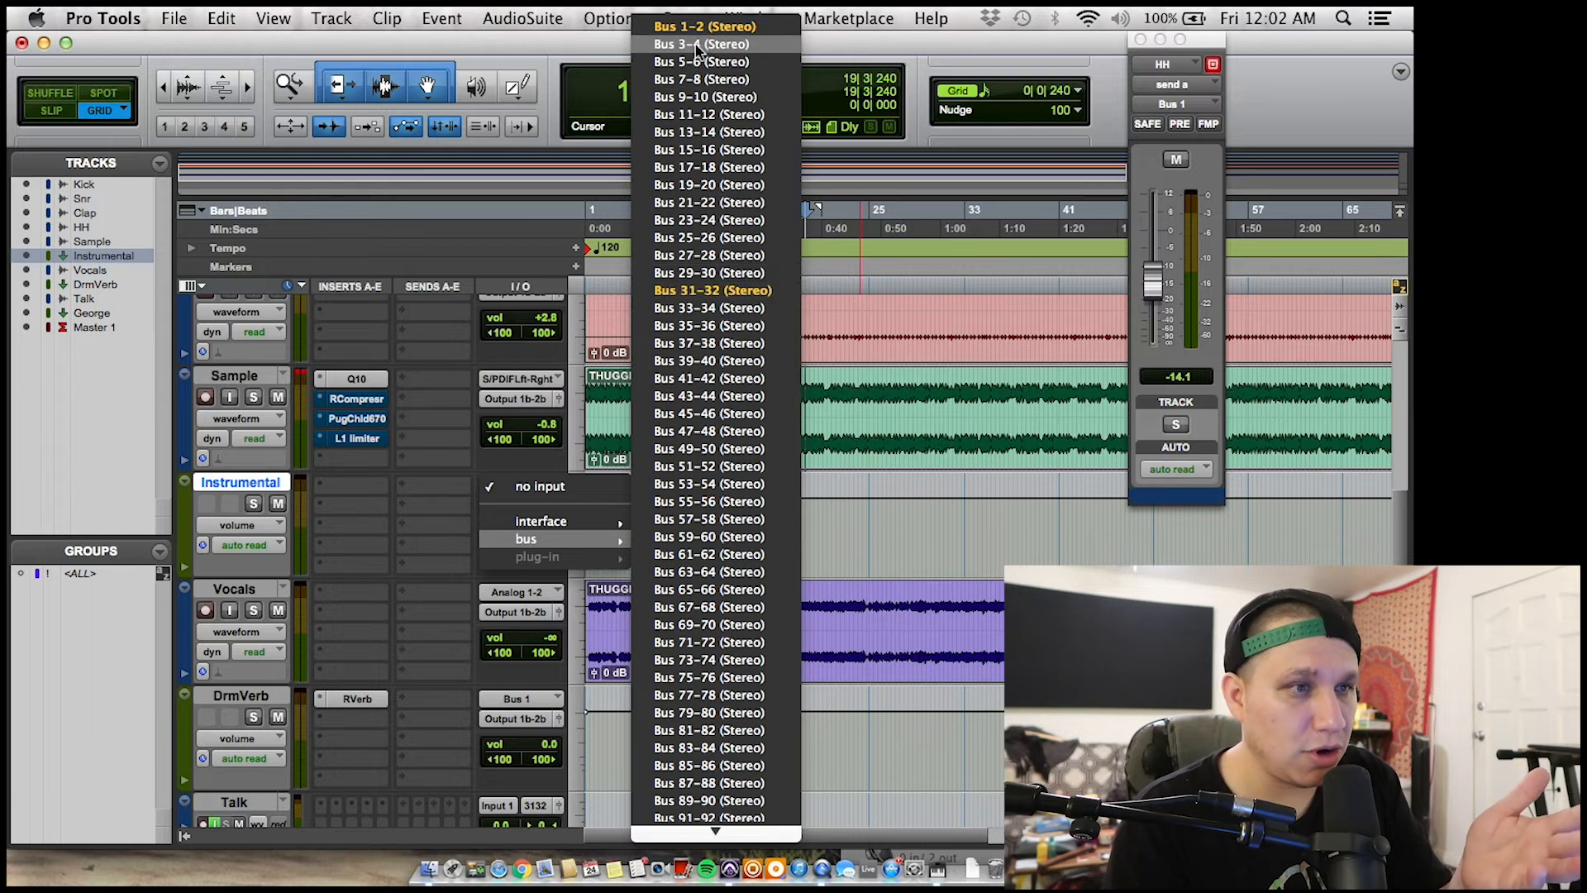
left_click(694, 272)
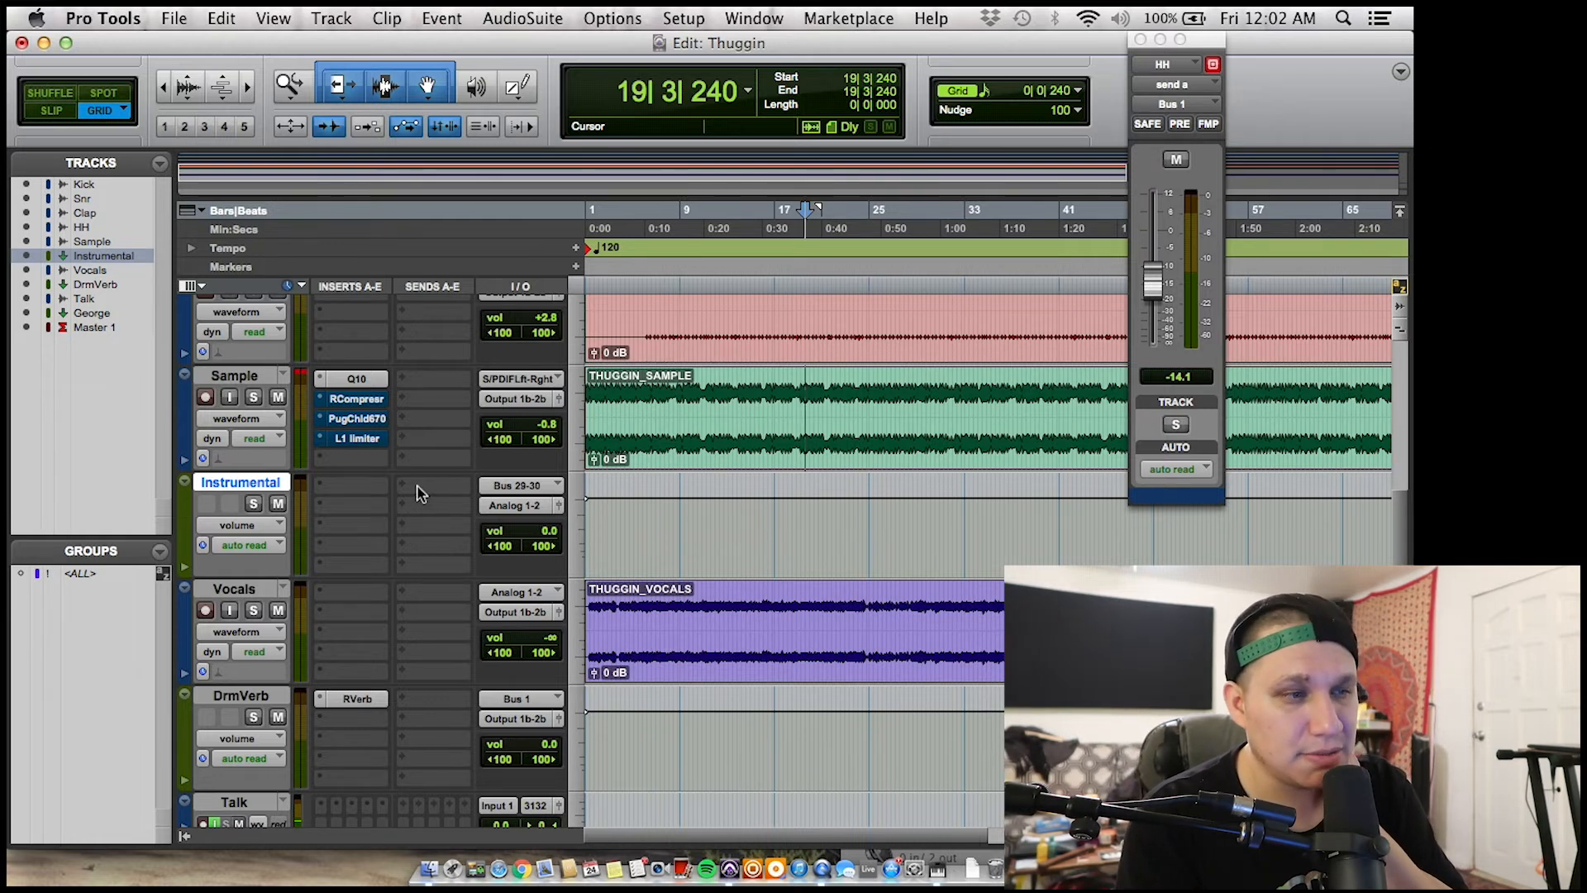
- Insert a Q10 equalizer on the Instrumental track and cut band 1 by 1.4 at 212 Hz
left_click(364, 487)
left_click(852, 699)
left_click_drag(637, 405, 771, 410)
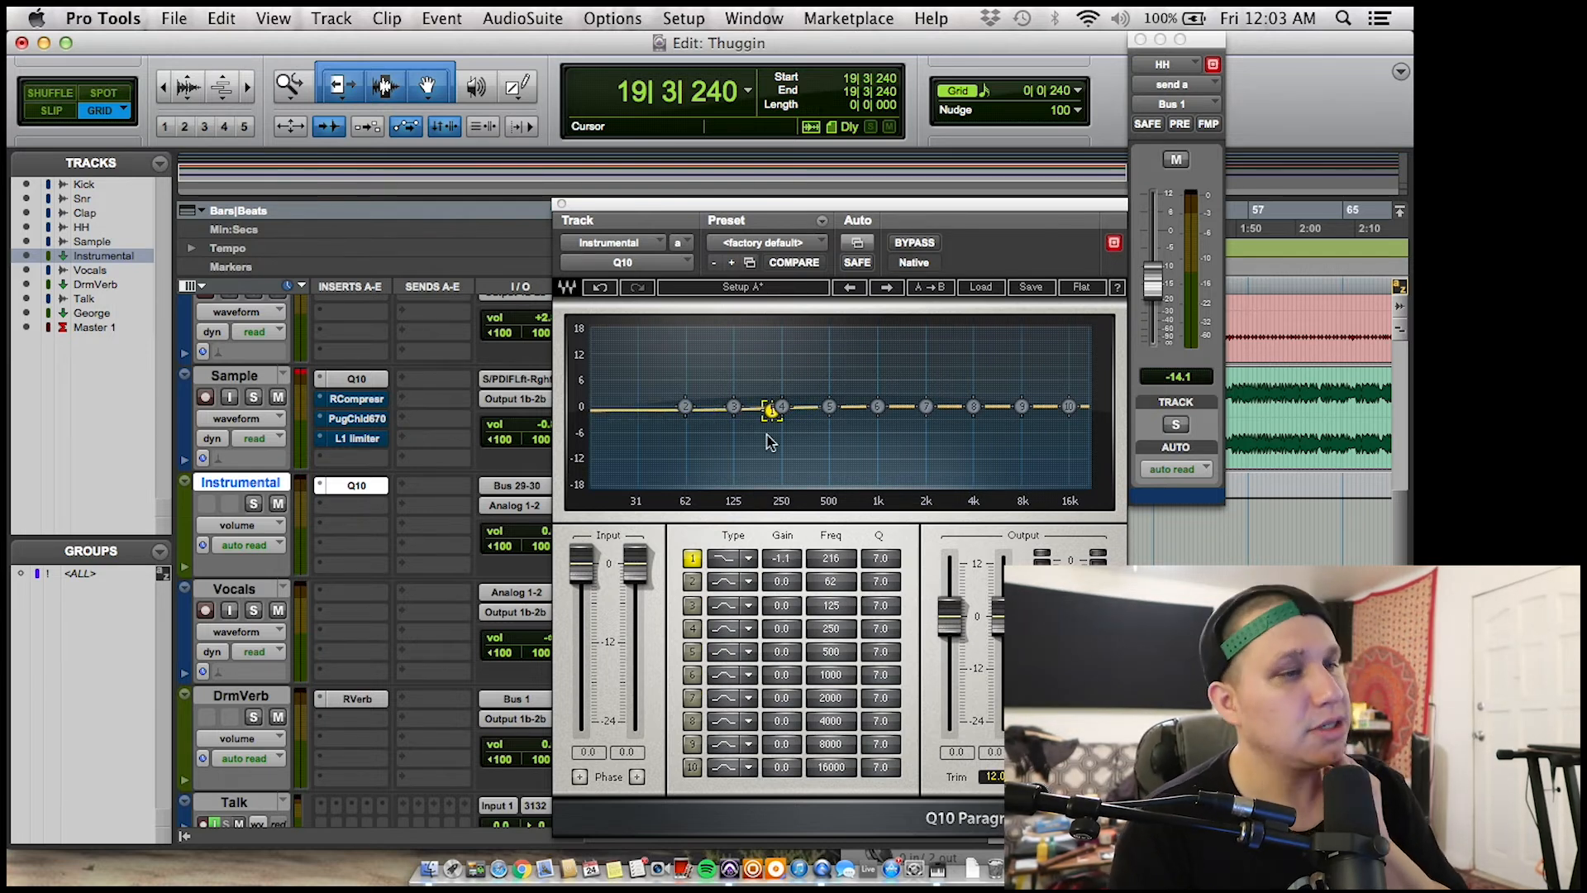
left_click_drag(792, 561, 792, 564)
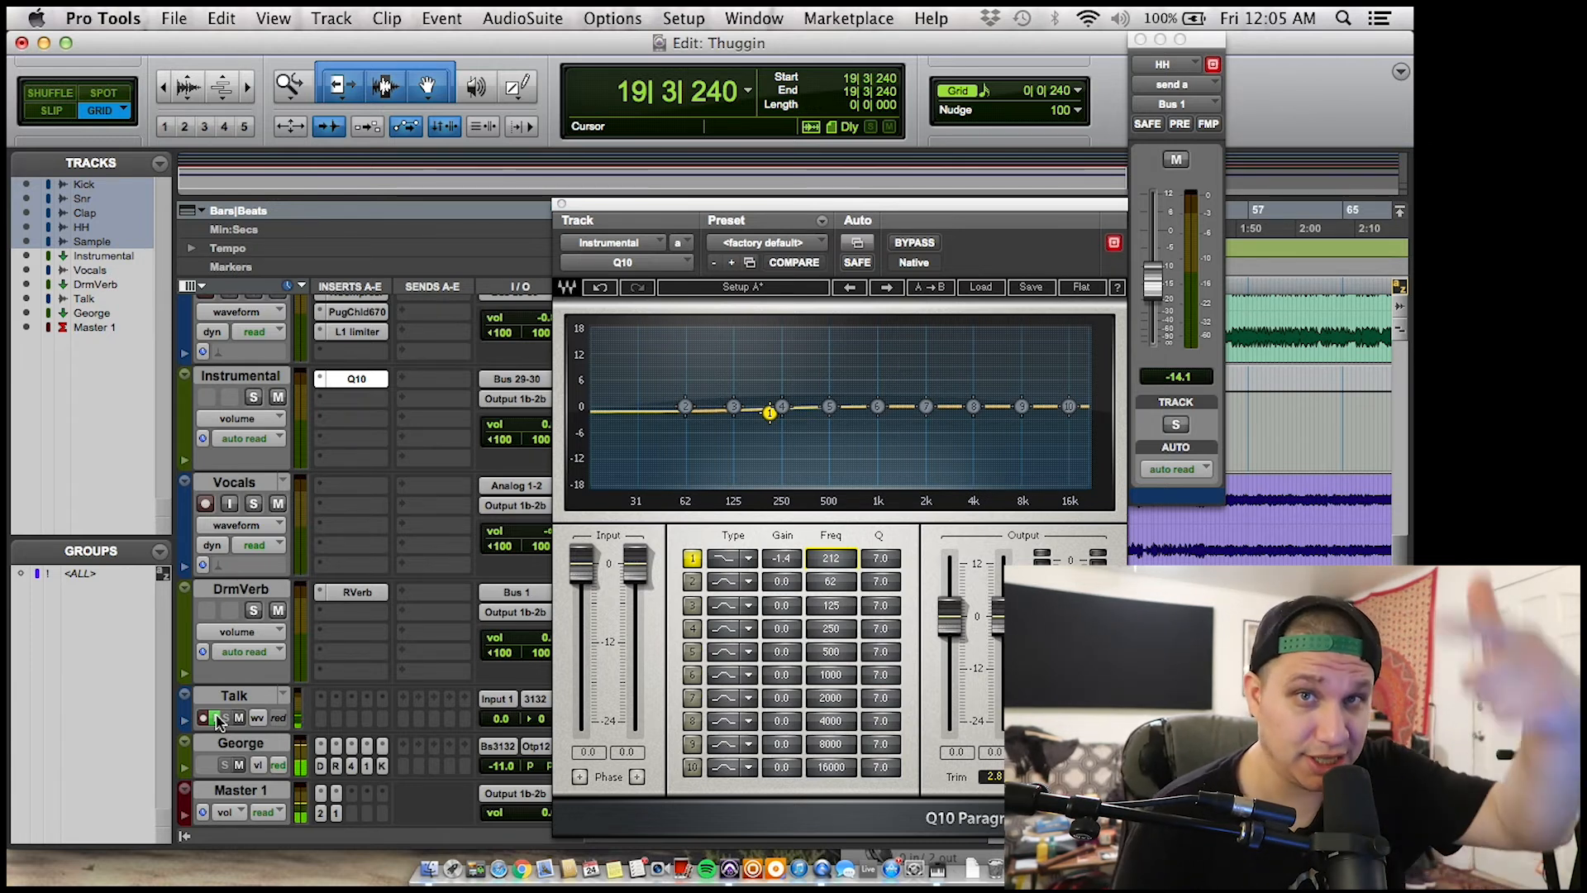
- Turn off input monitoring on the Talk track and play the mix through the Instrumental aux
left_click(215, 718)
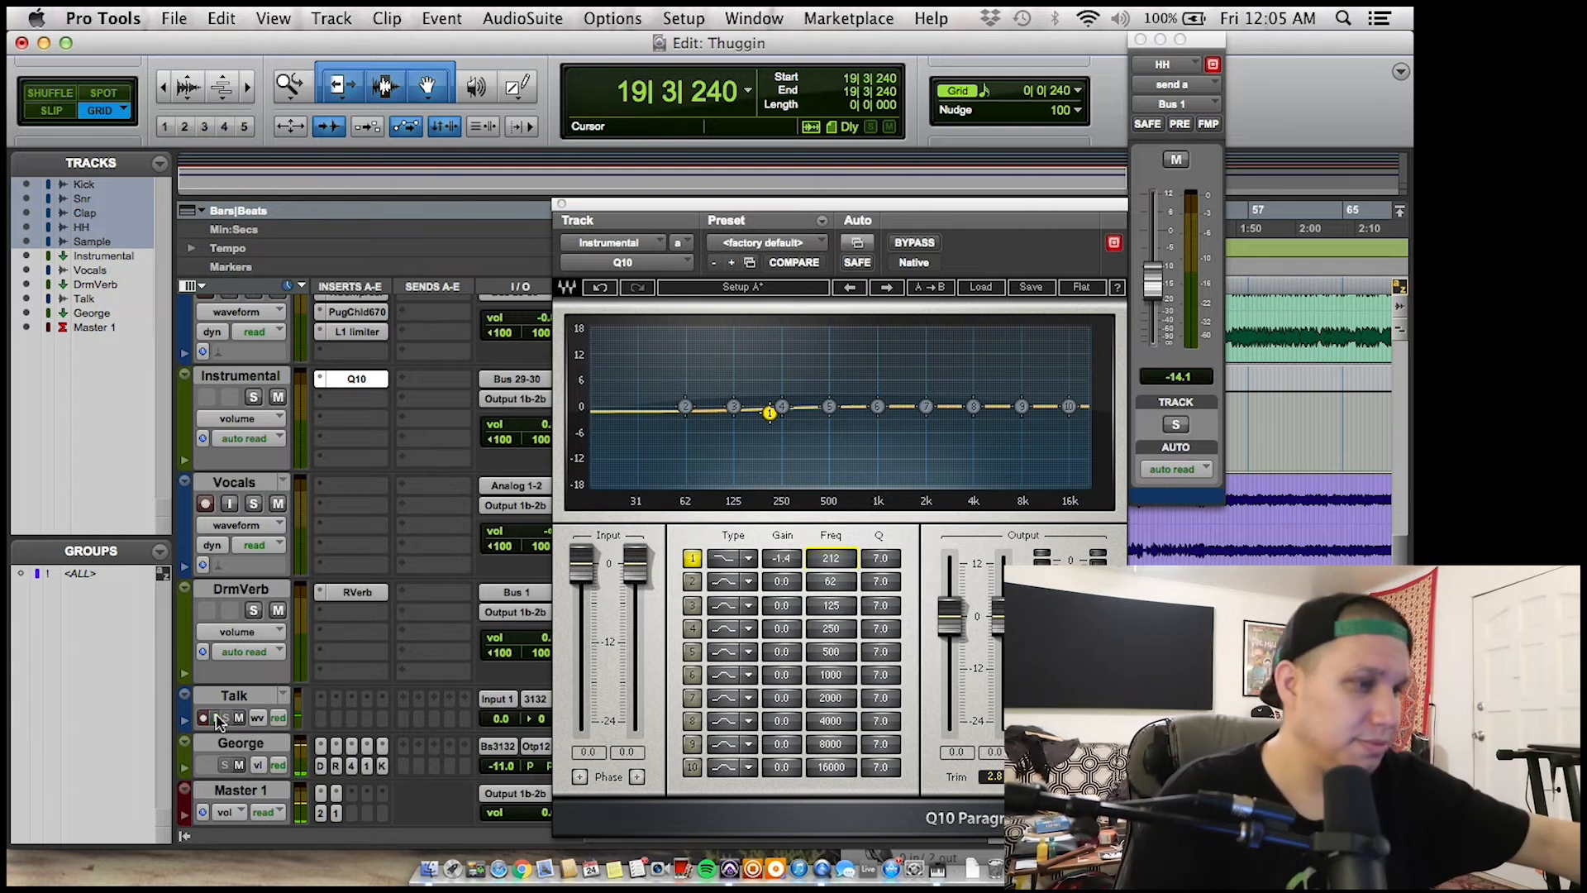
key("space")
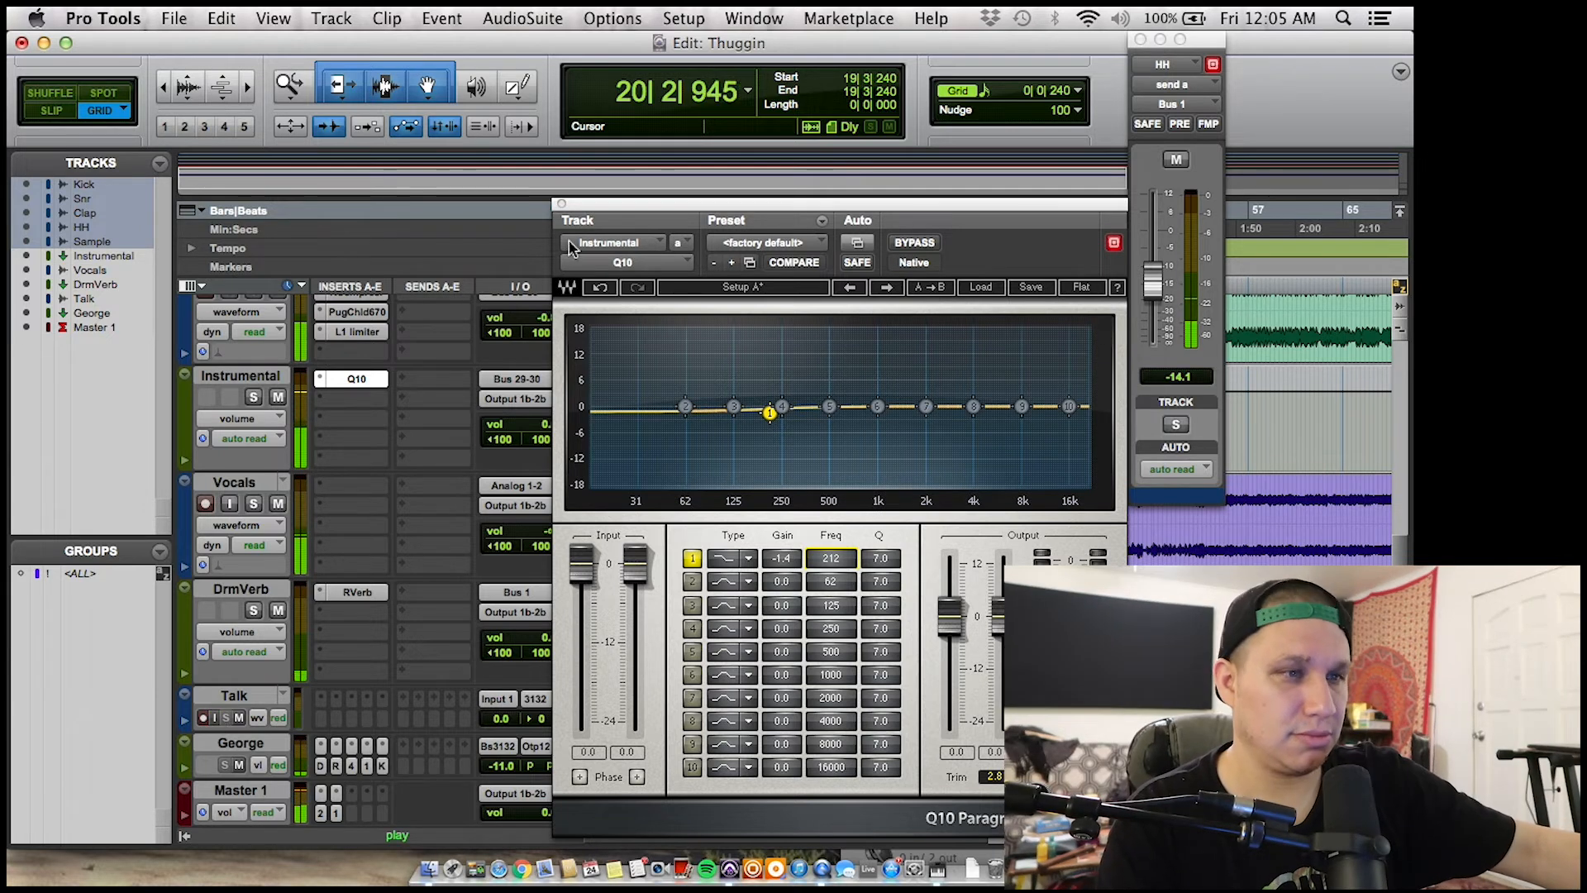
left_click_drag(583, 209, 582, 207)
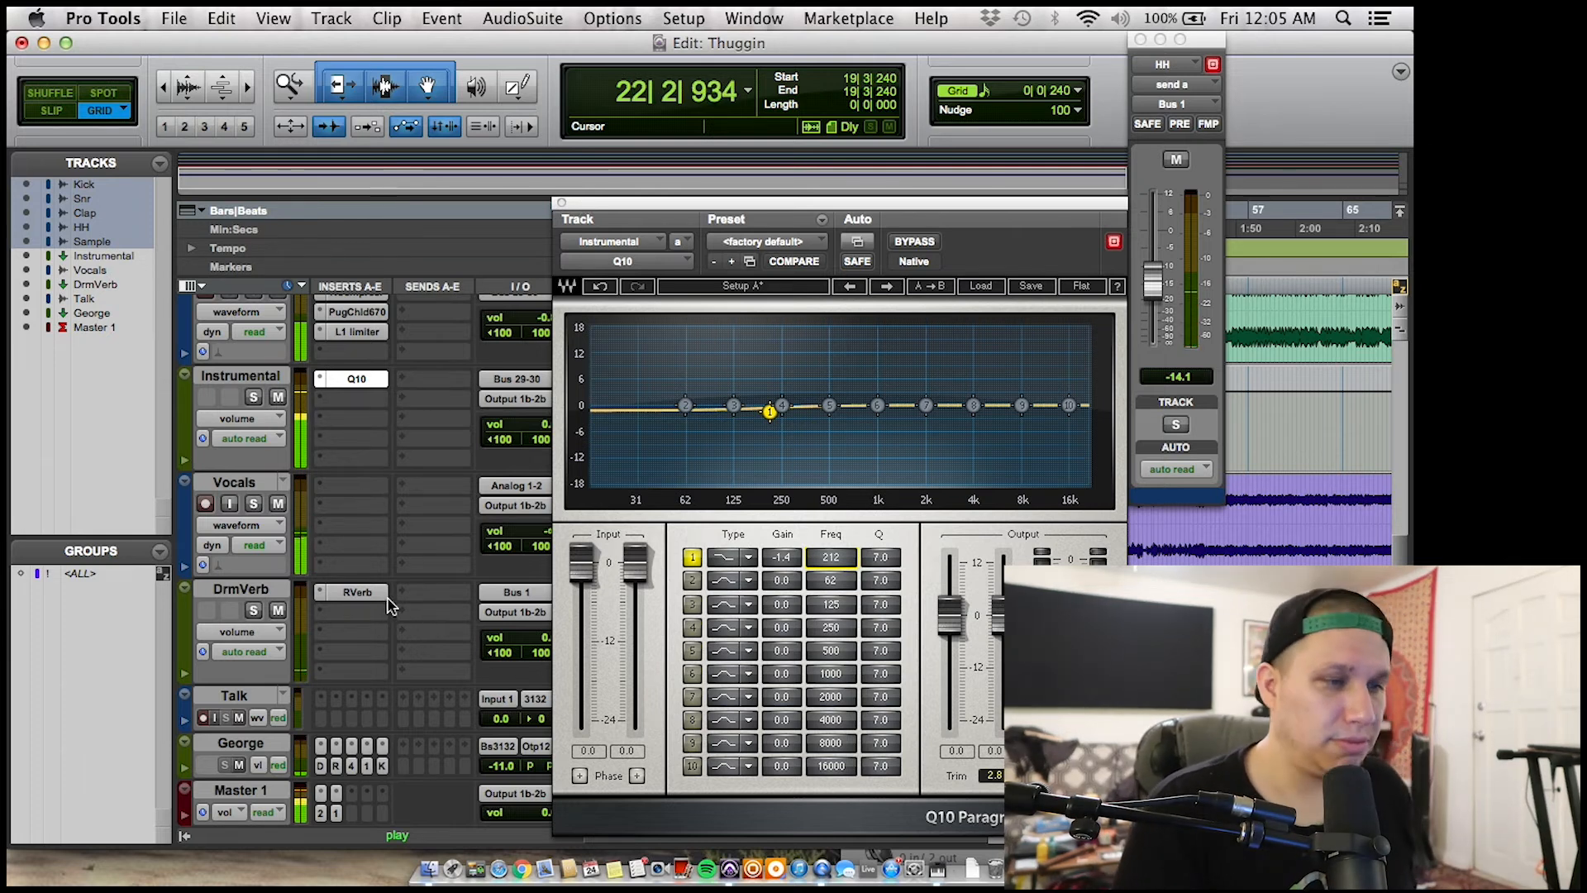
scroll(382, 453, "up", 3)
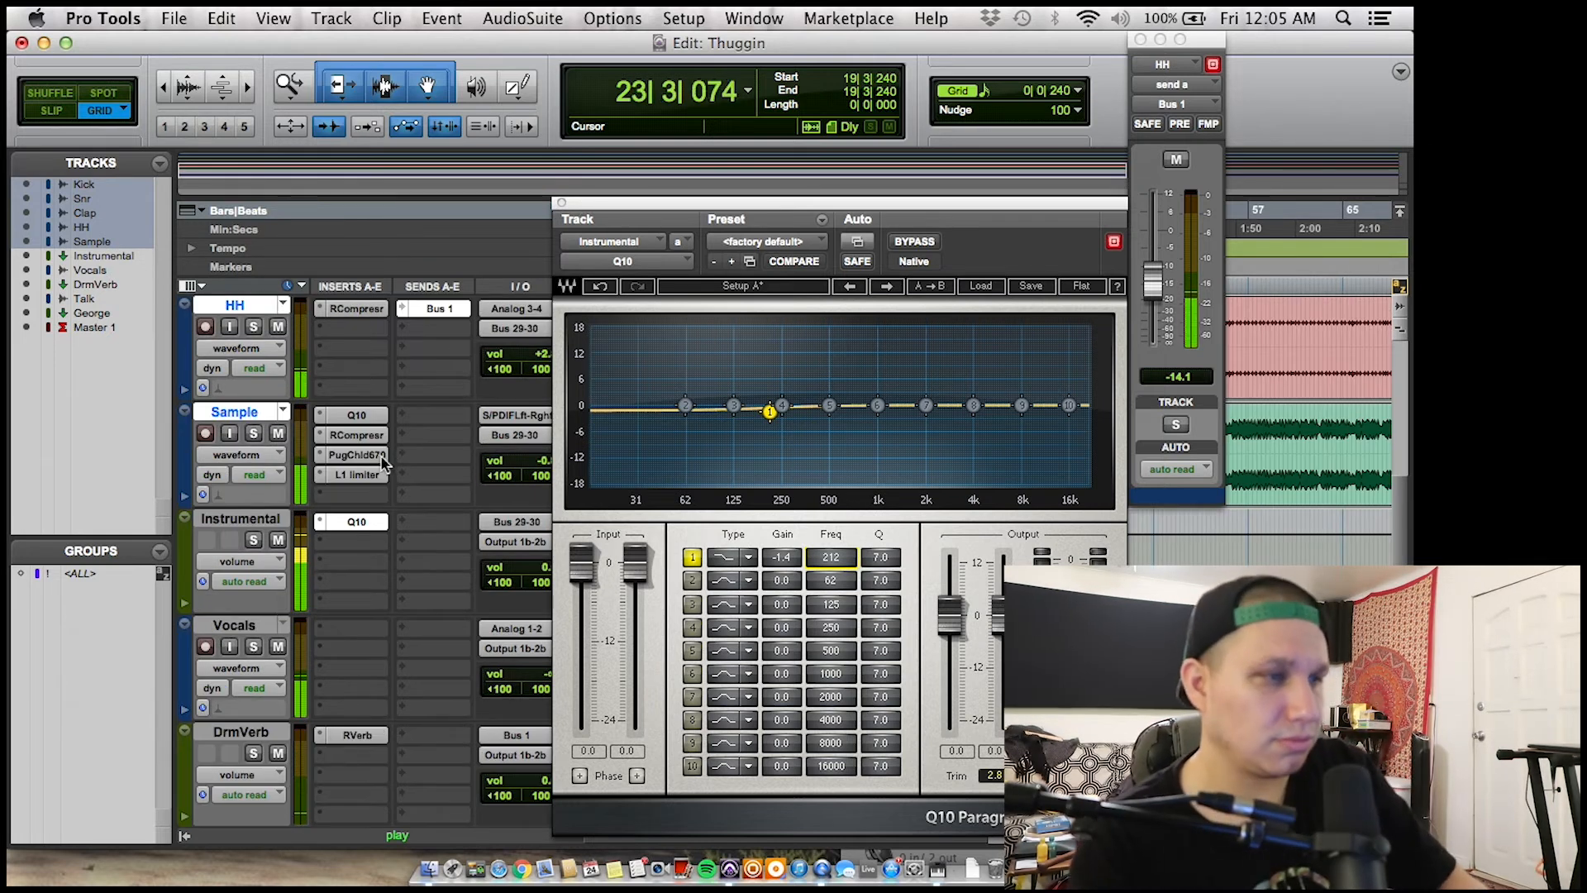
mouse_move(376, 475)
left_mouse_down()
mouse_move(349, 440)
mouse_move(380, 461)
left_mouse_up()
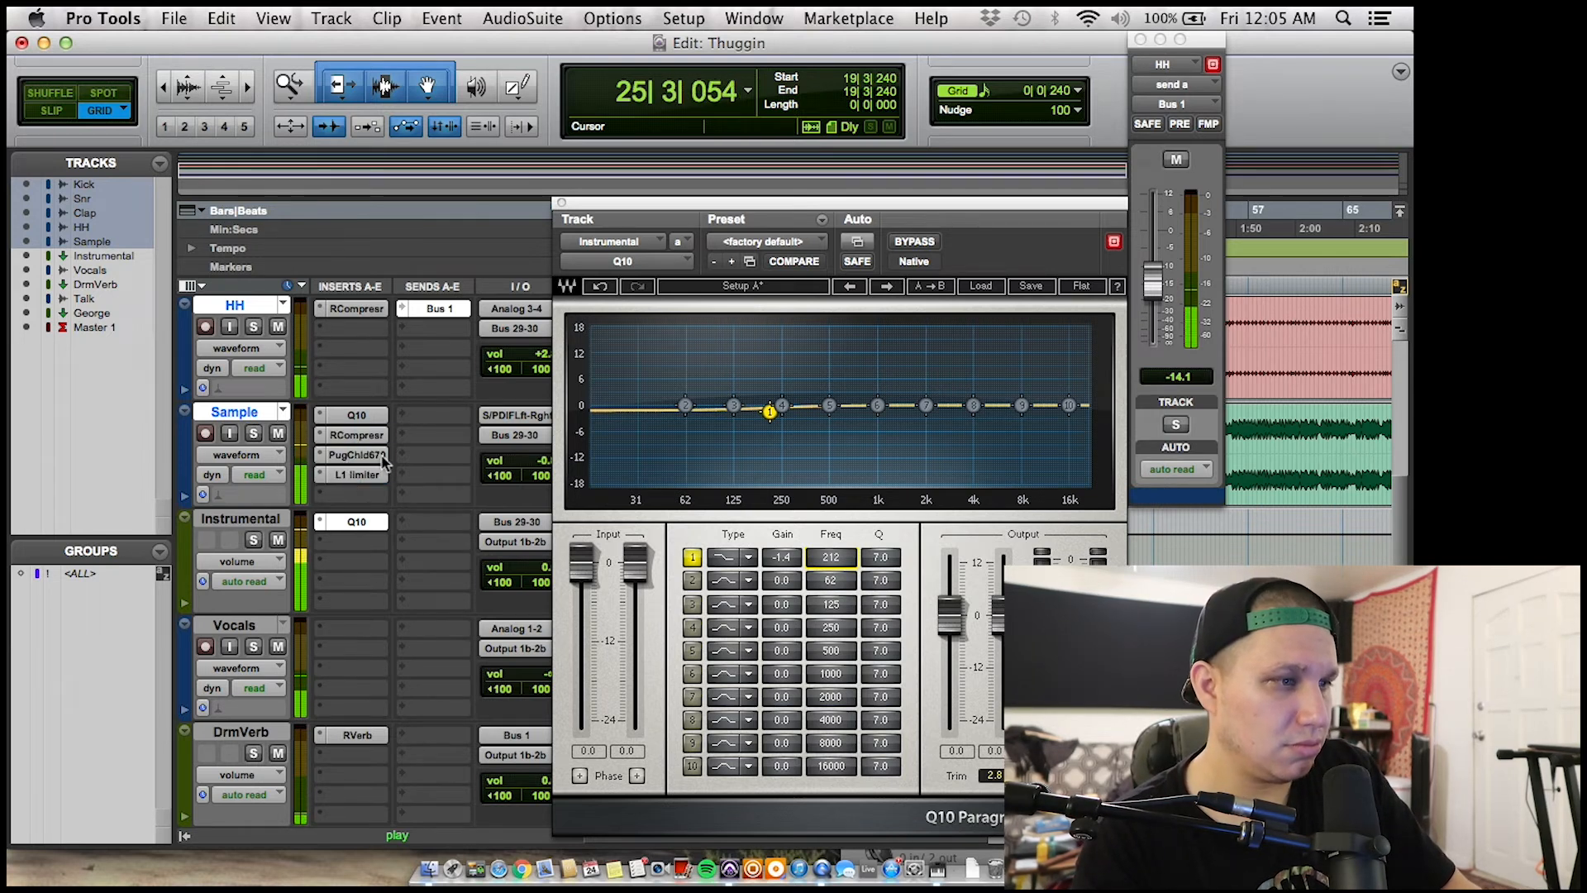
- Try boosting band 9 of the Sample track's Q10 at 104 Hz with a Q of 9.0, and return its gain to 0
left_click(356, 415)
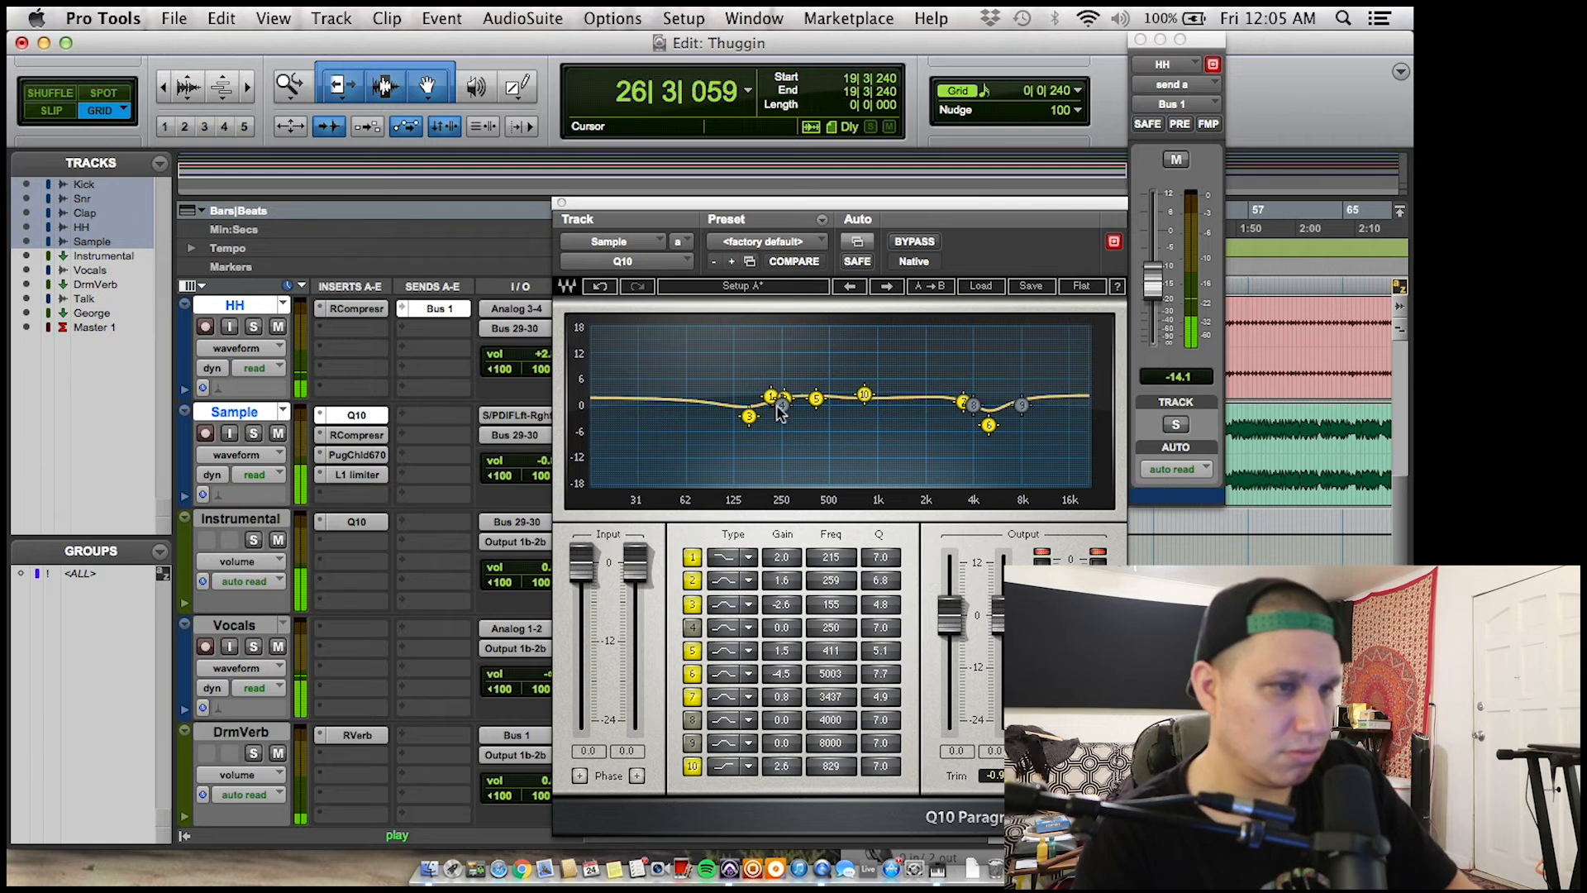
left_click_drag(1021, 405, 721, 391)
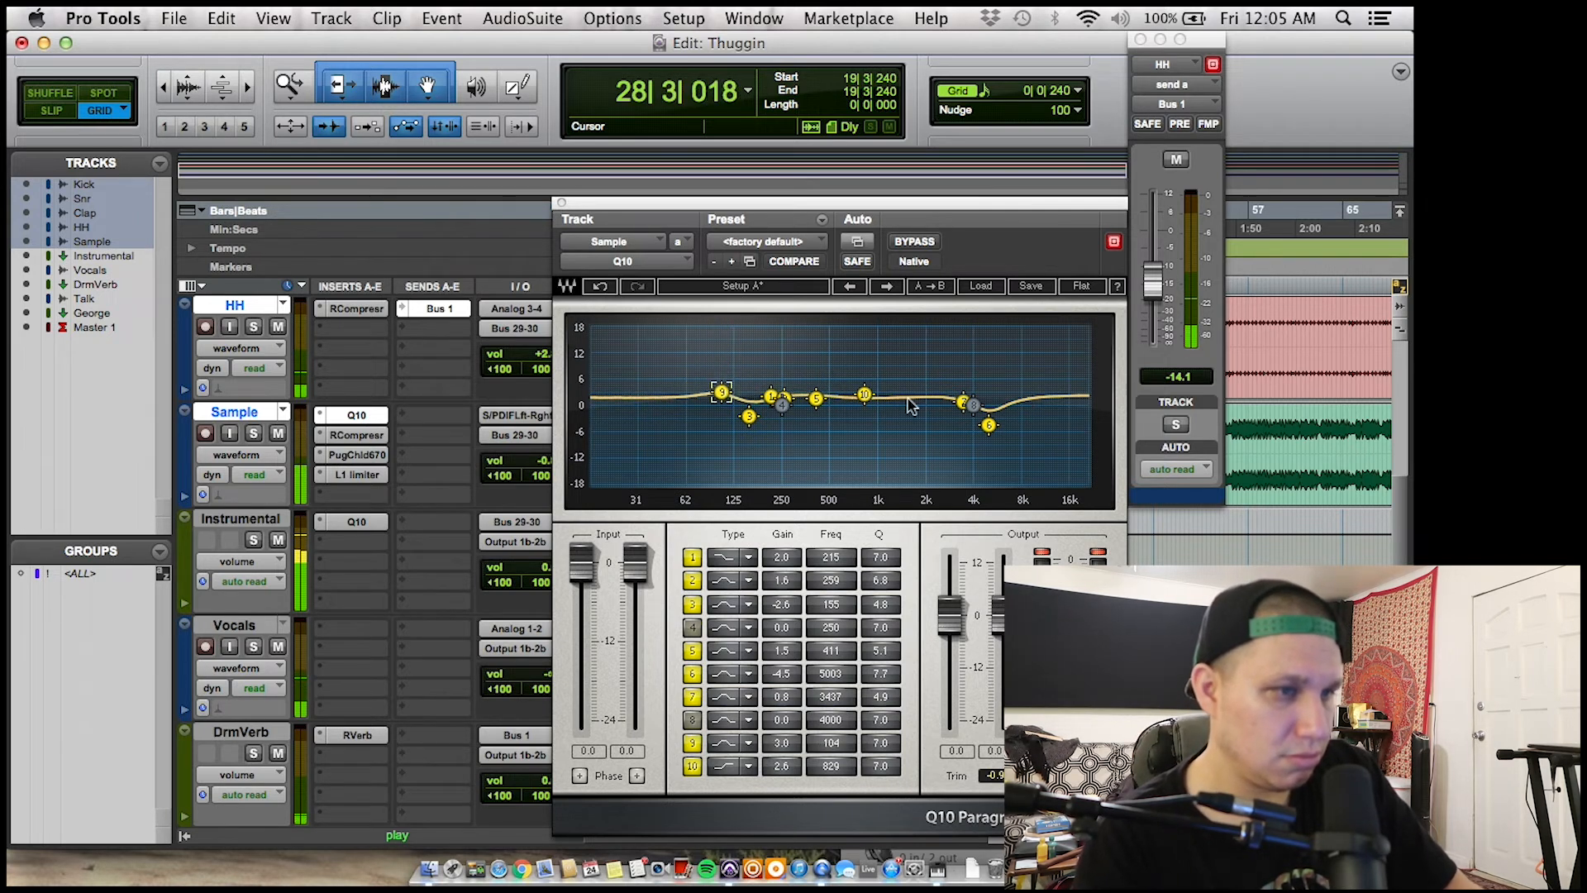
left_click(878, 744)
left_click_drag(770, 749, 777, 661)
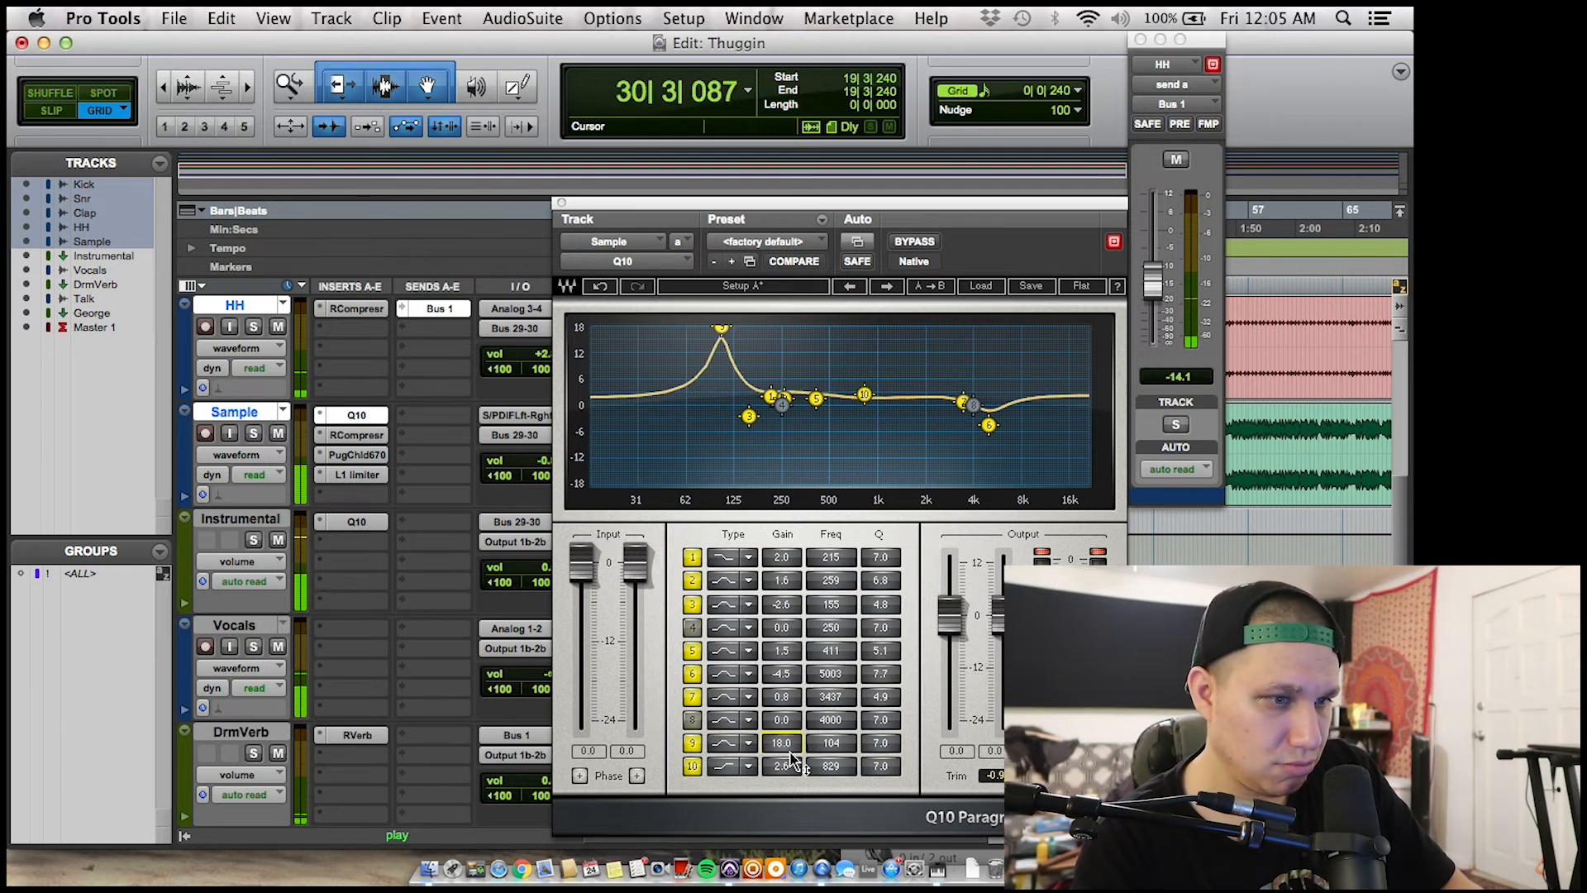
left_click_drag(777, 752, 900, 742)
left_click_drag(802, 742, 801, 757)
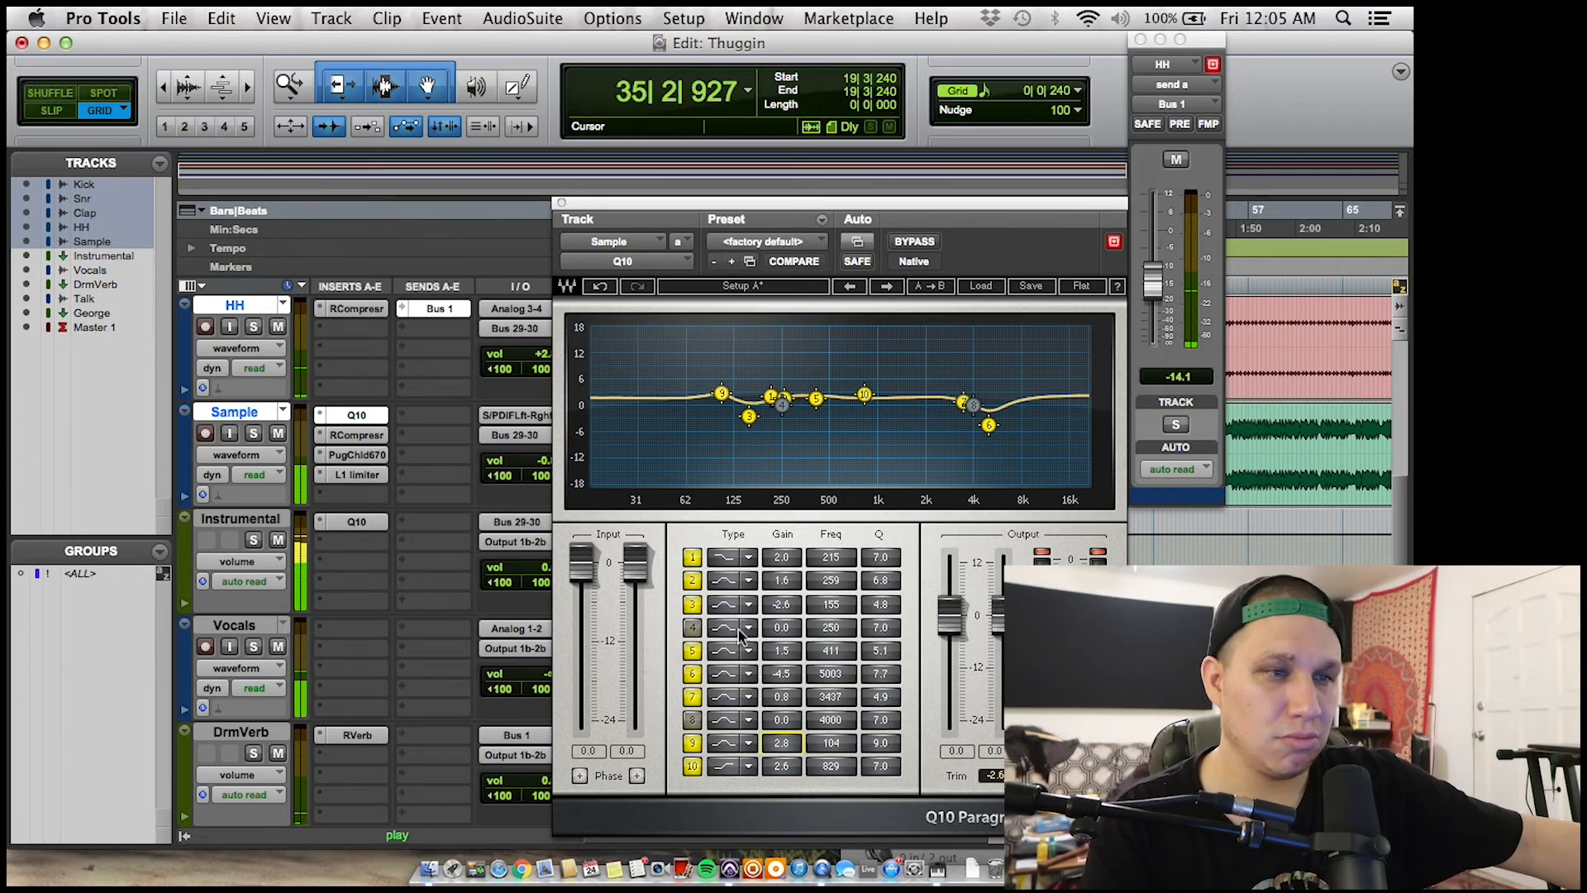
mouse_move(773, 743)
left_mouse_down()
mouse_move(773, 760)
mouse_move(767, 739)
left_mouse_up()
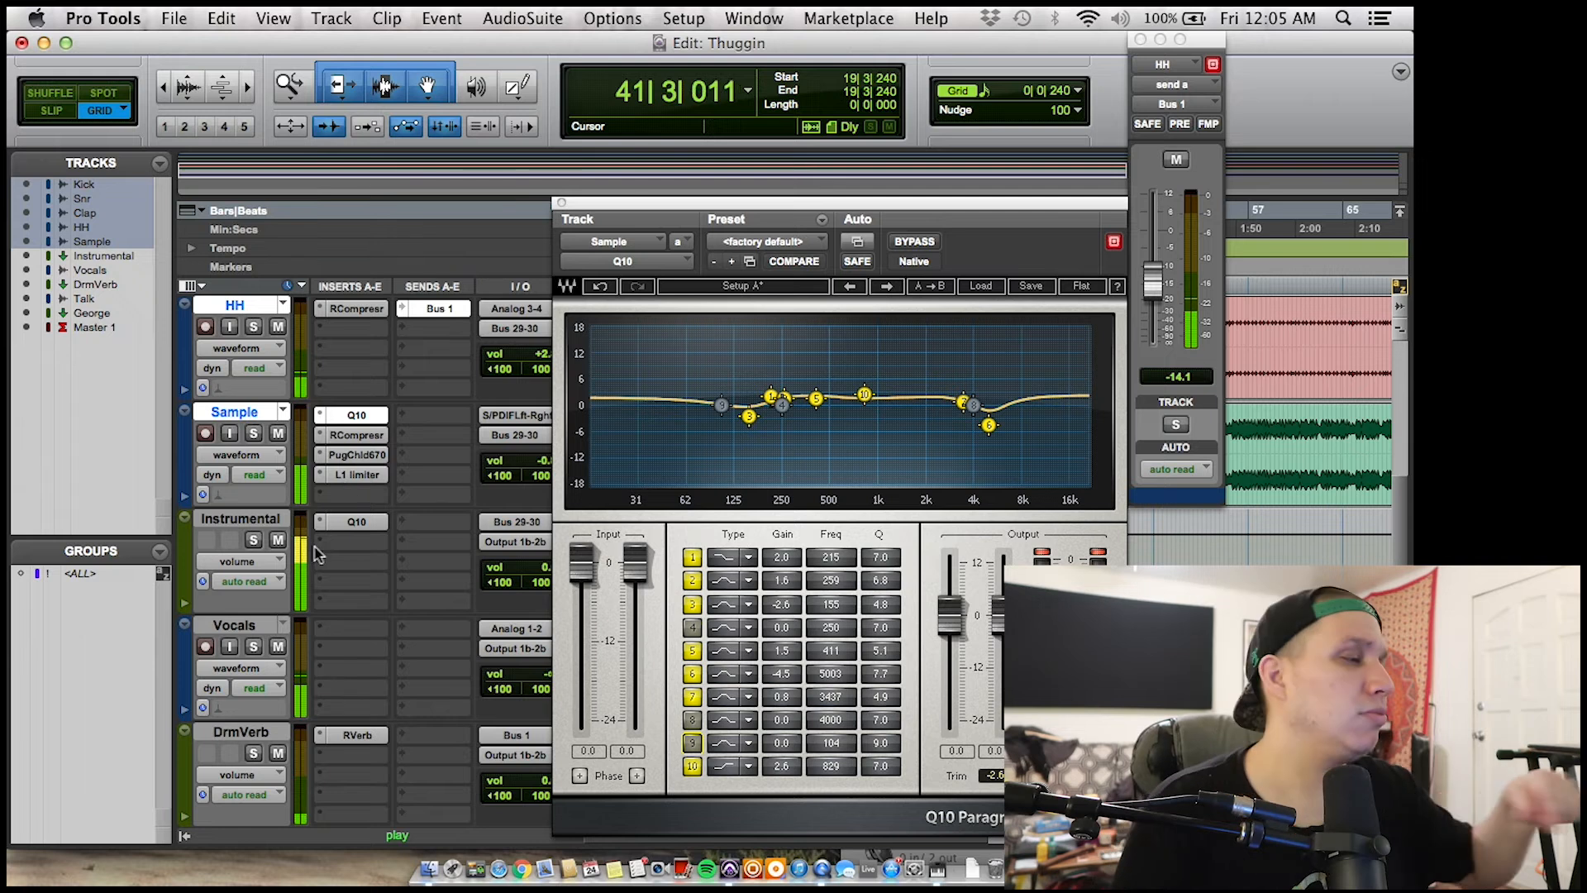
- Raise the Vocals track volume to about +3 dB while the mix plays from bar 19
left_click(231, 647)
key("space")
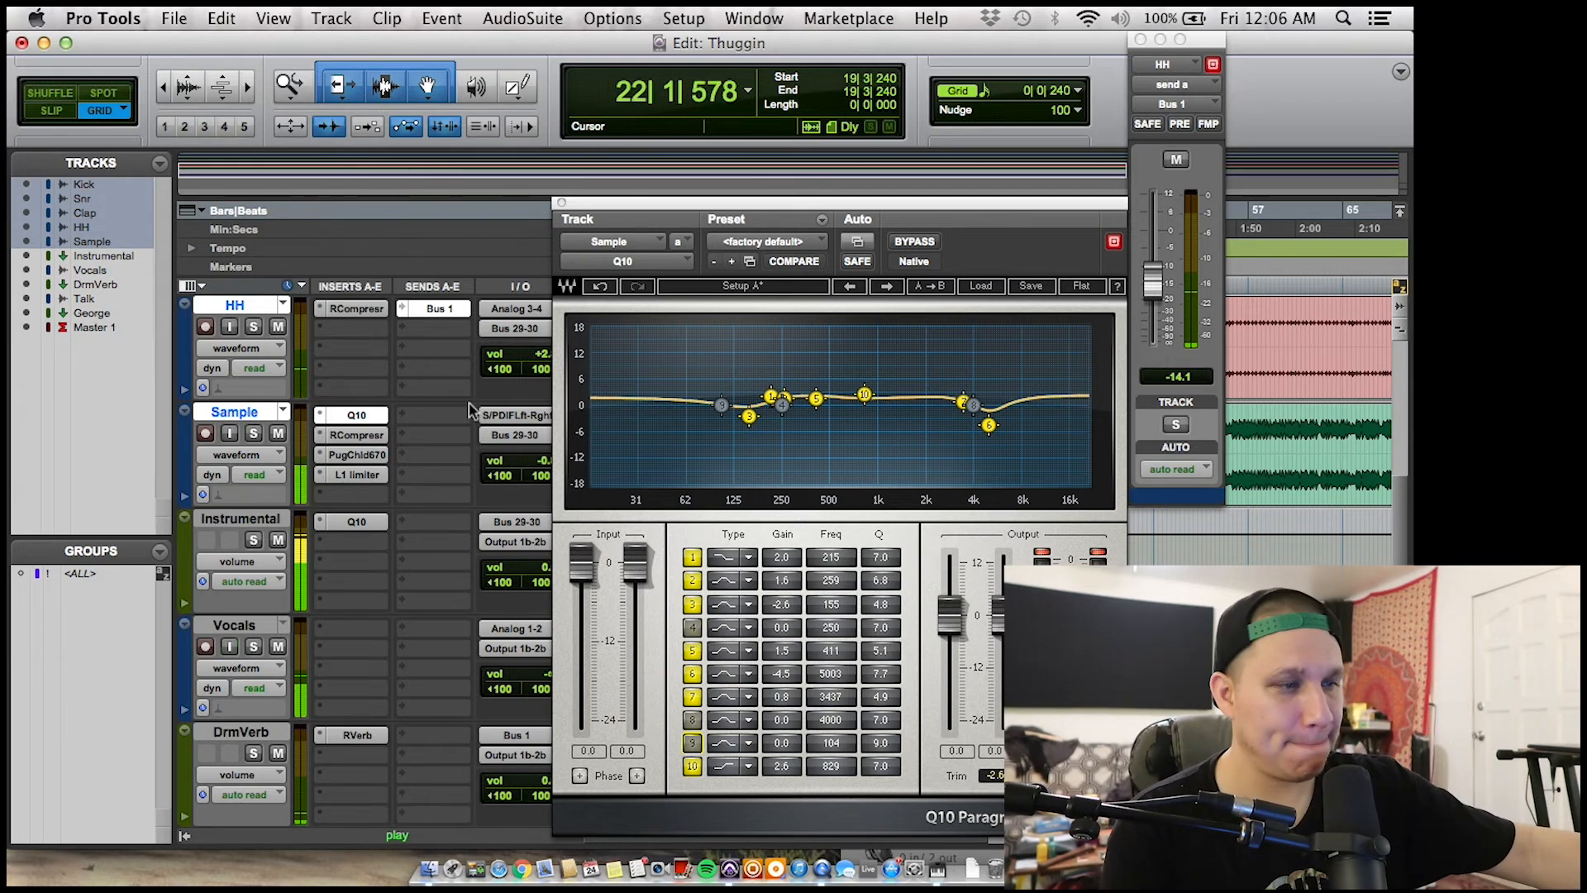
scroll(331, 628, "down", 2)
left_click(521, 571)
left_click_drag(521, 570, 536, 496)
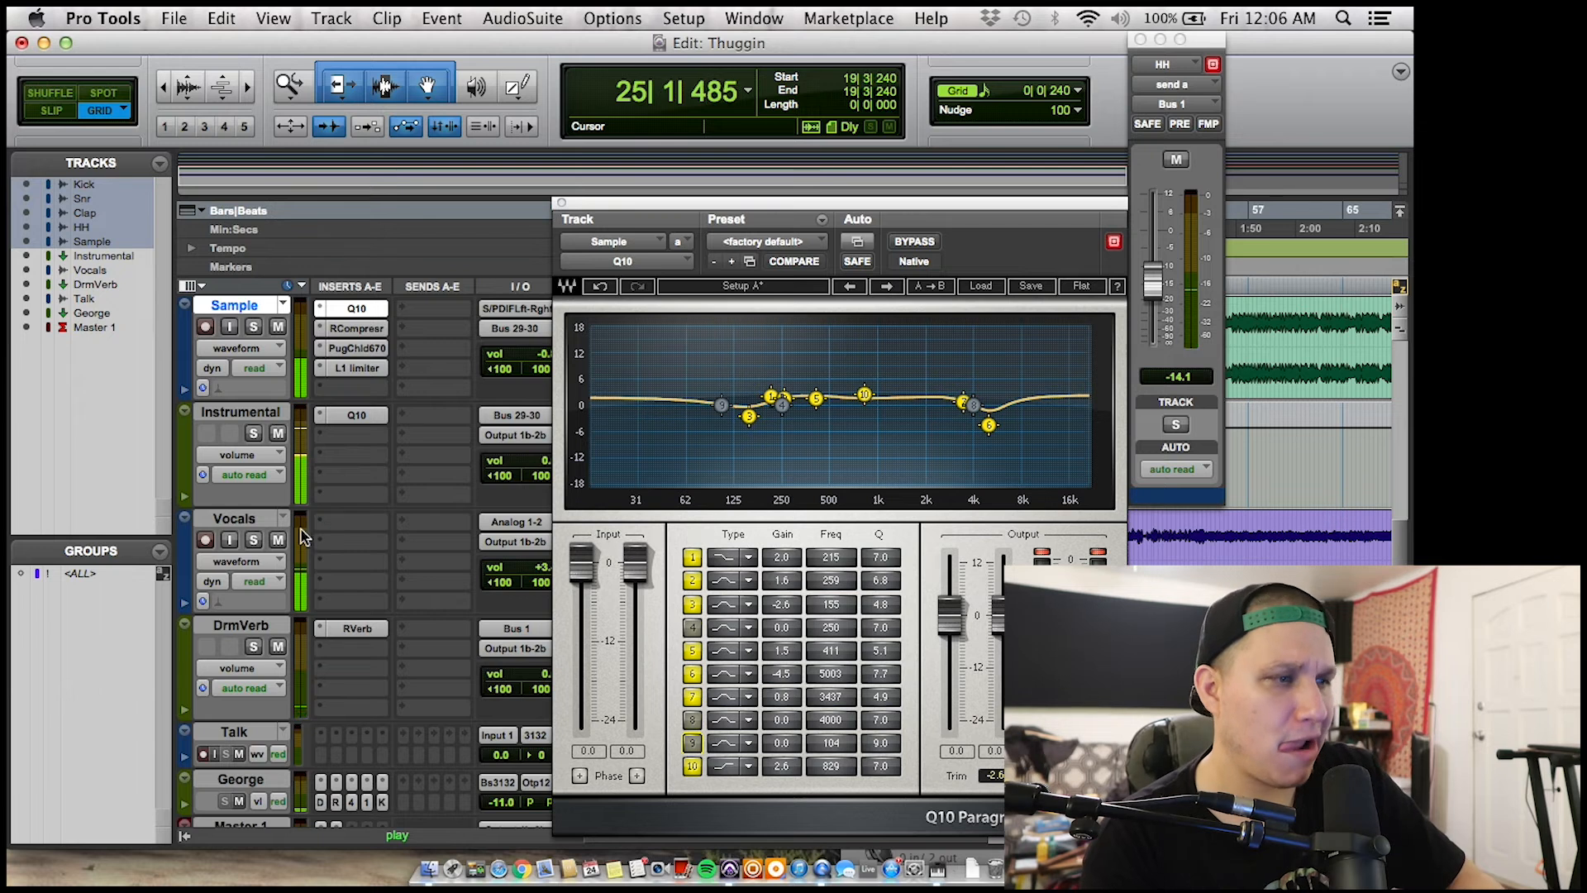
- Replay the mix from bar 19 to judge the vocal level against the instrumental
key("space")
key("space")
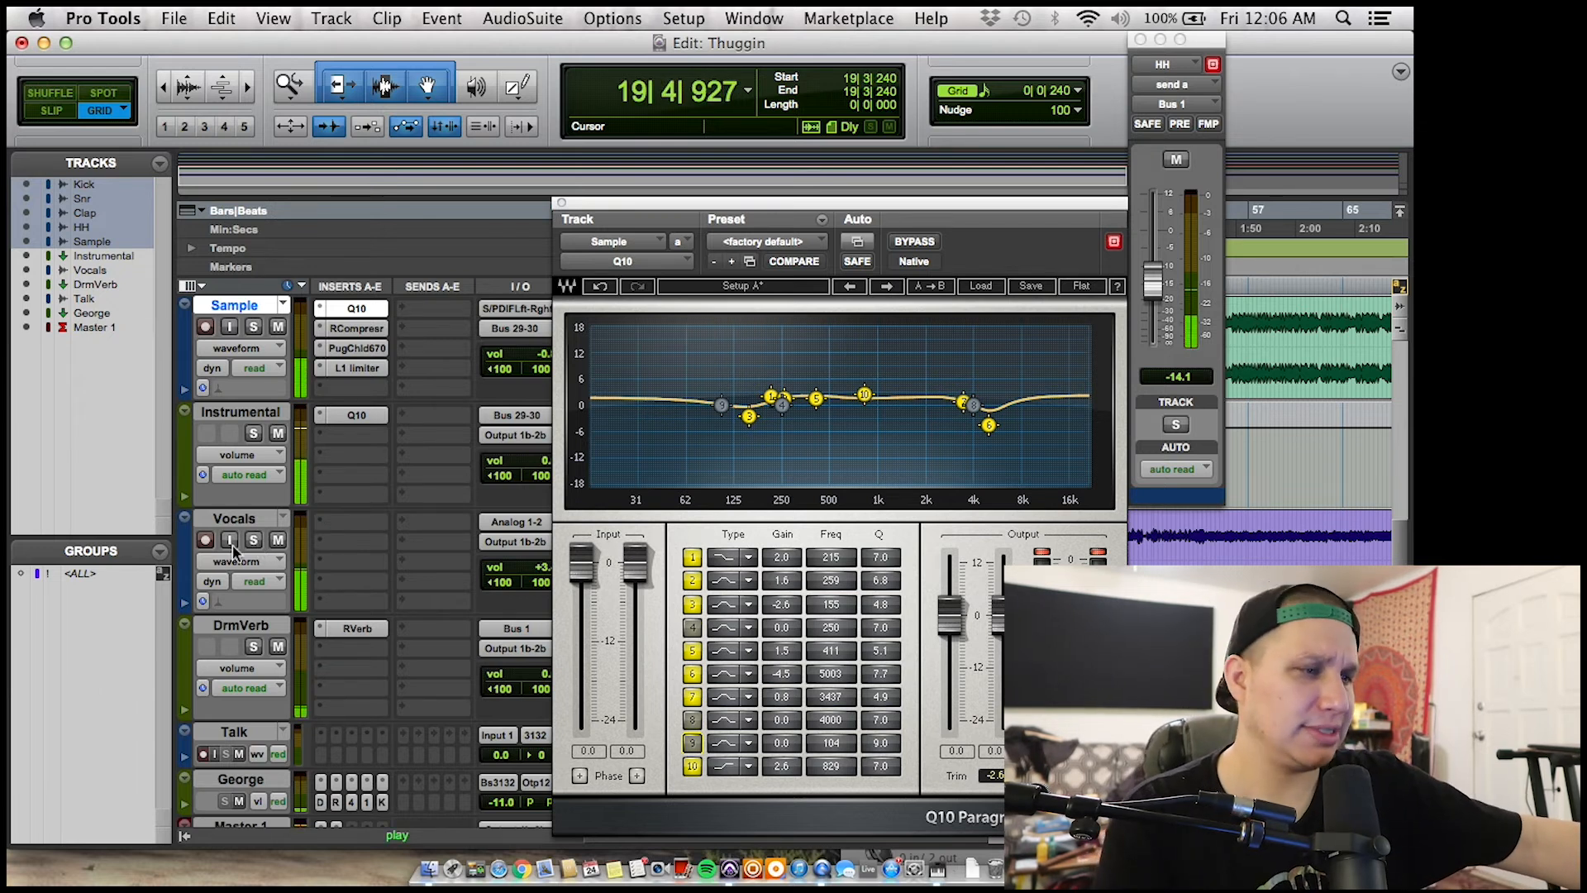
left_click(214, 754)
key("space")
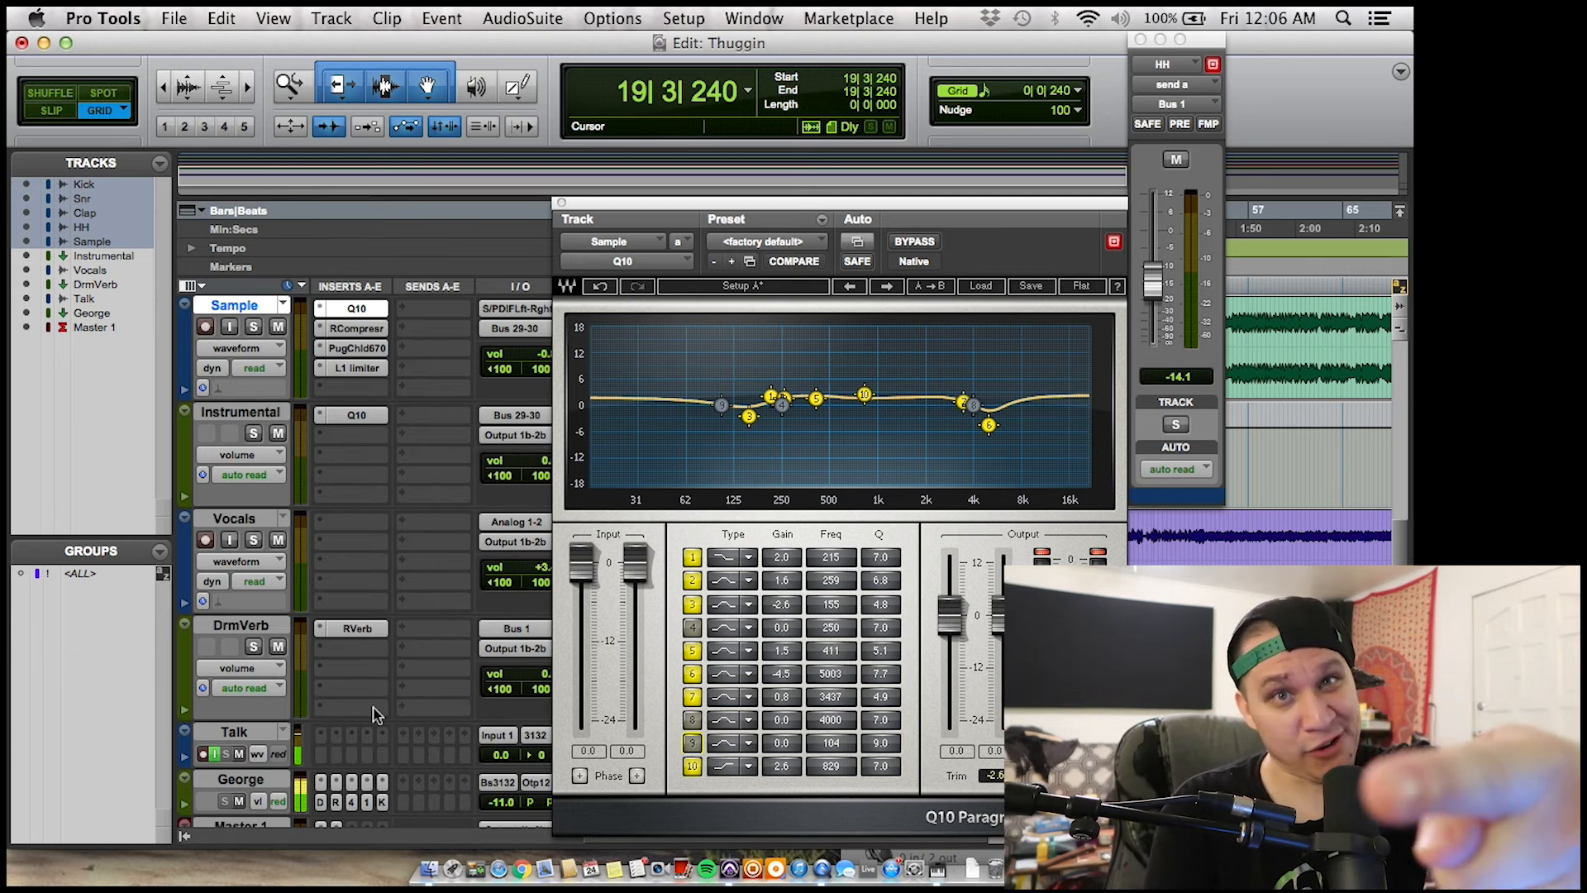
key("space")
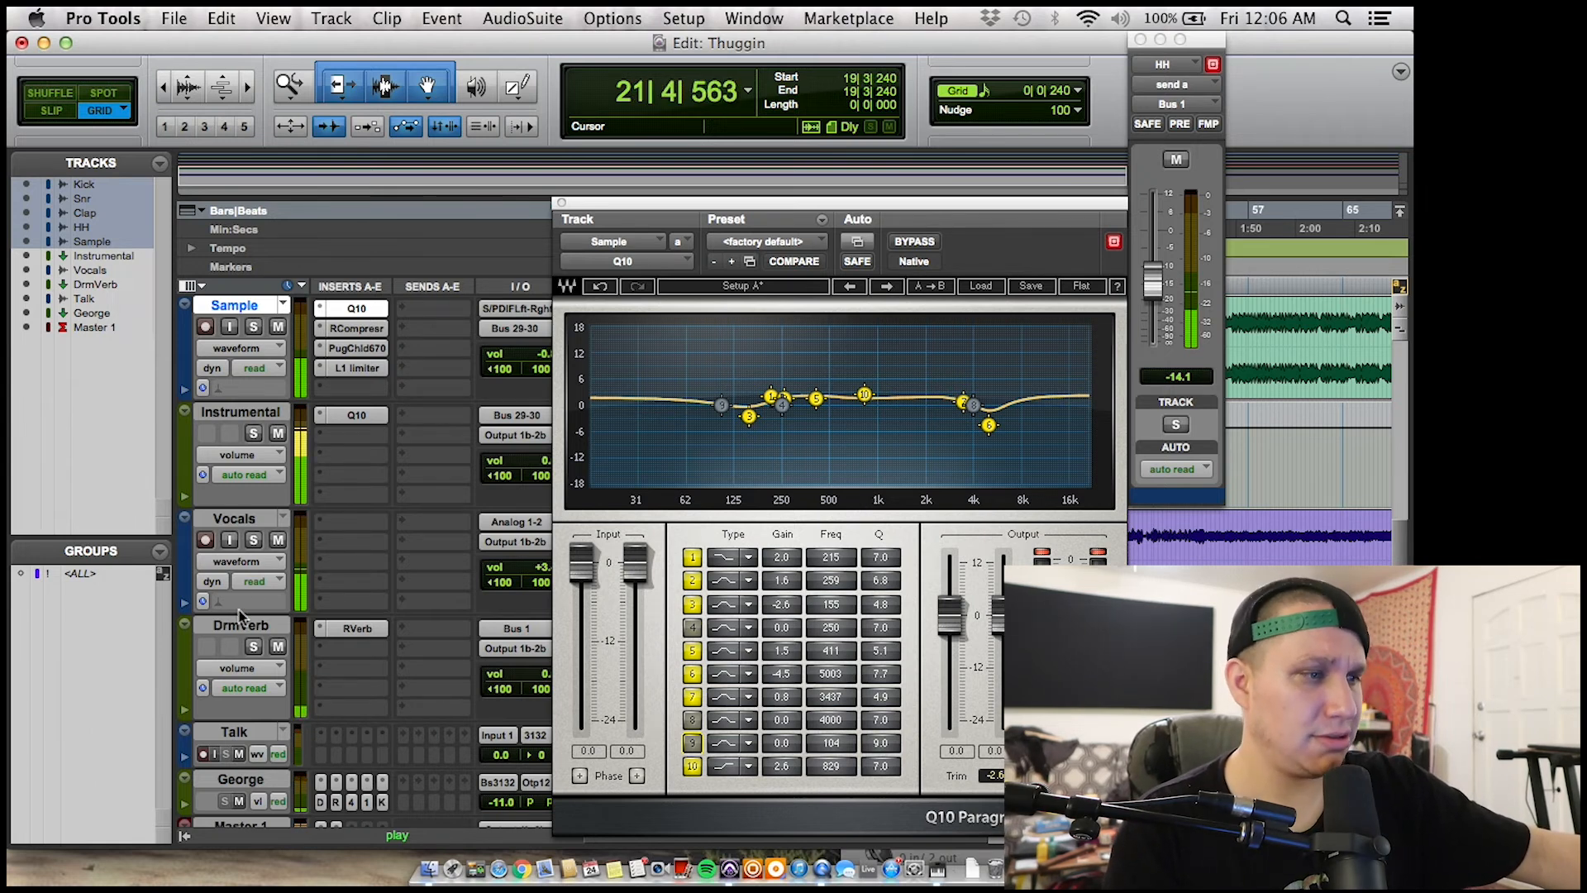
- Solo the Vocals track and listen to it on its own from bar 19
left_click(253, 540)
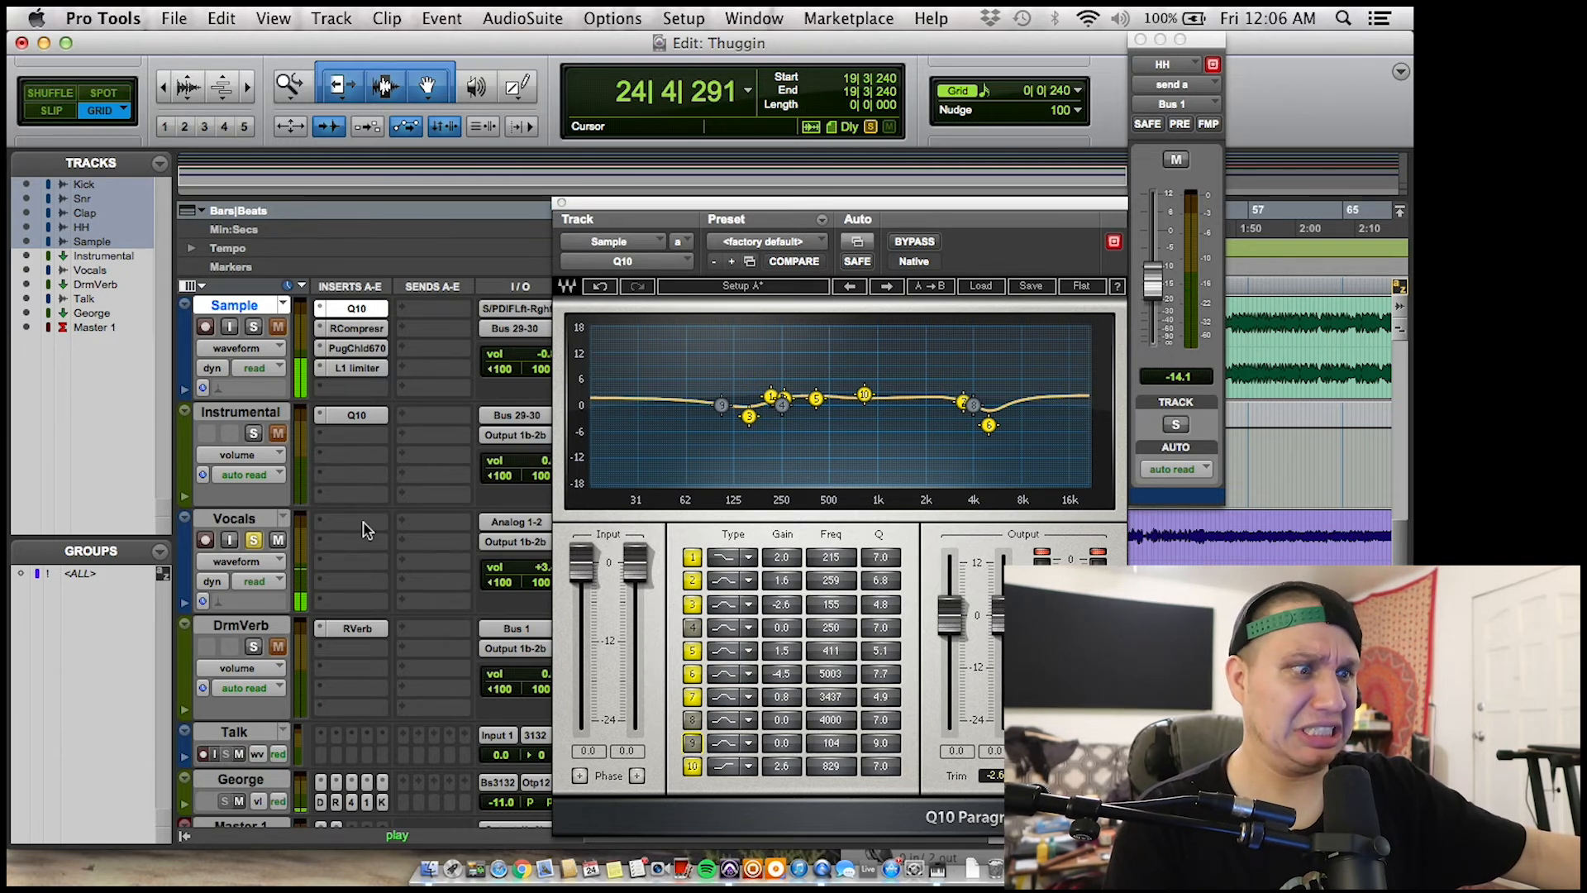
key("space")
left_click(215, 754)
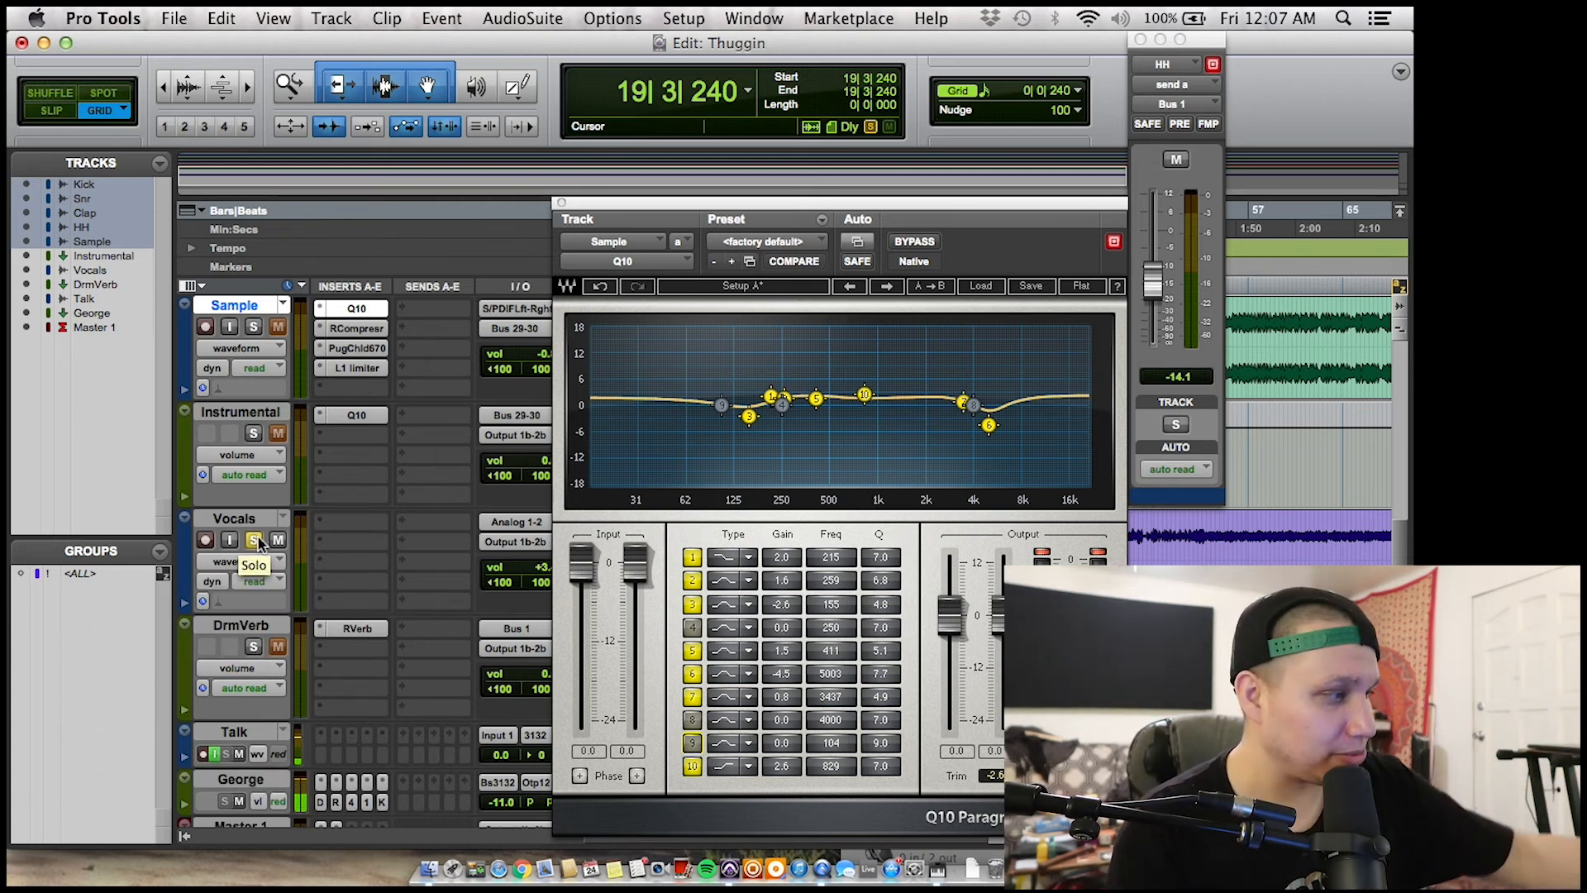
key("space")
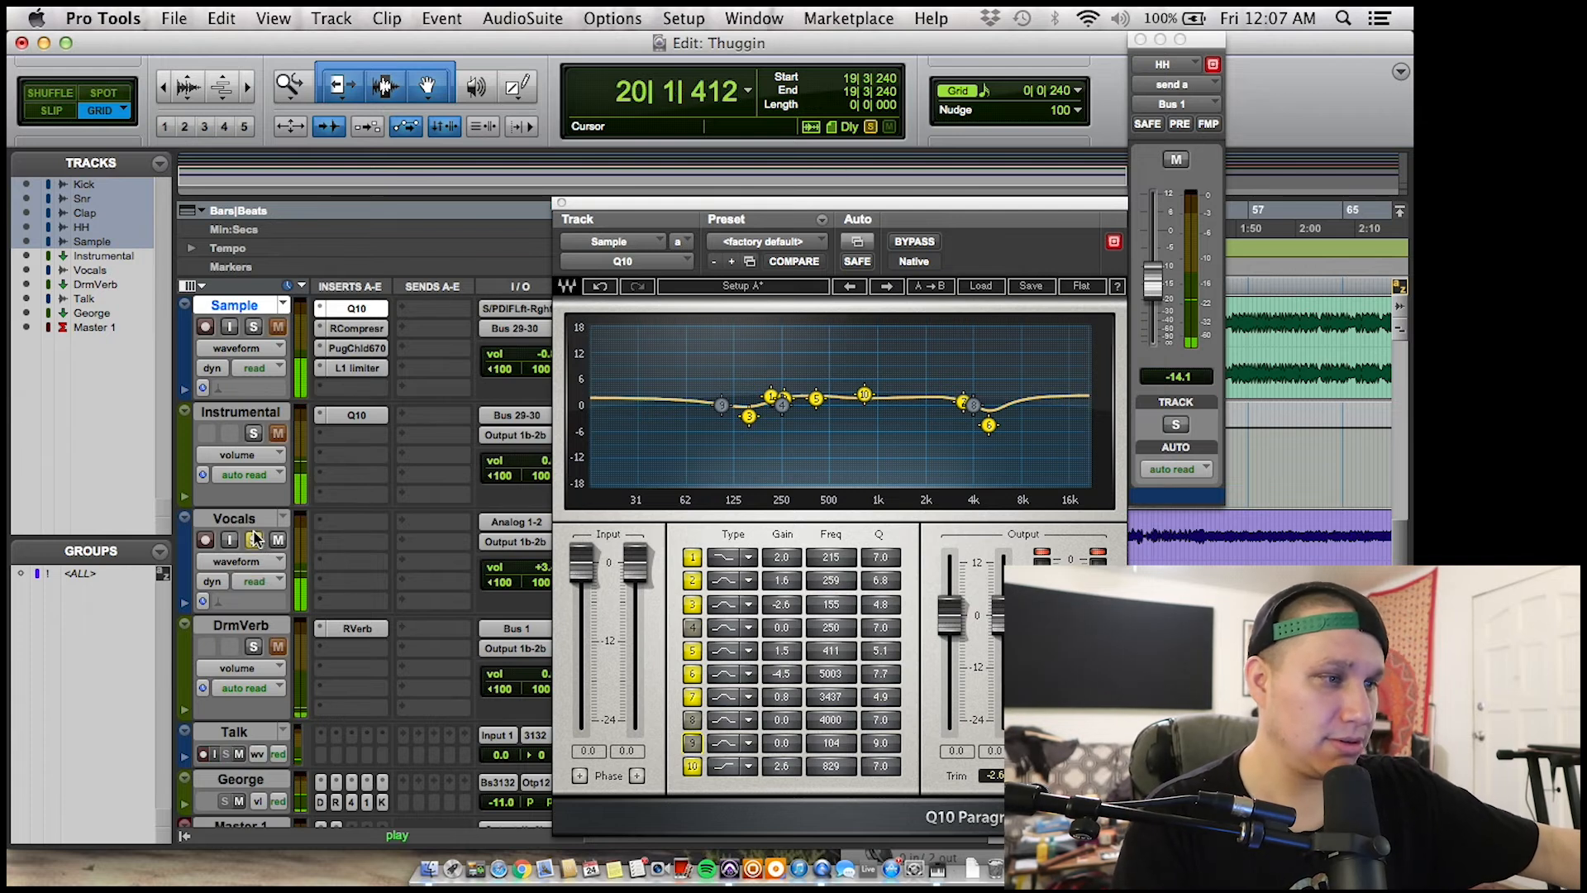
- Insert a stereo RCompressor in the first insert slot of the Vocals track
left_click(351, 523)
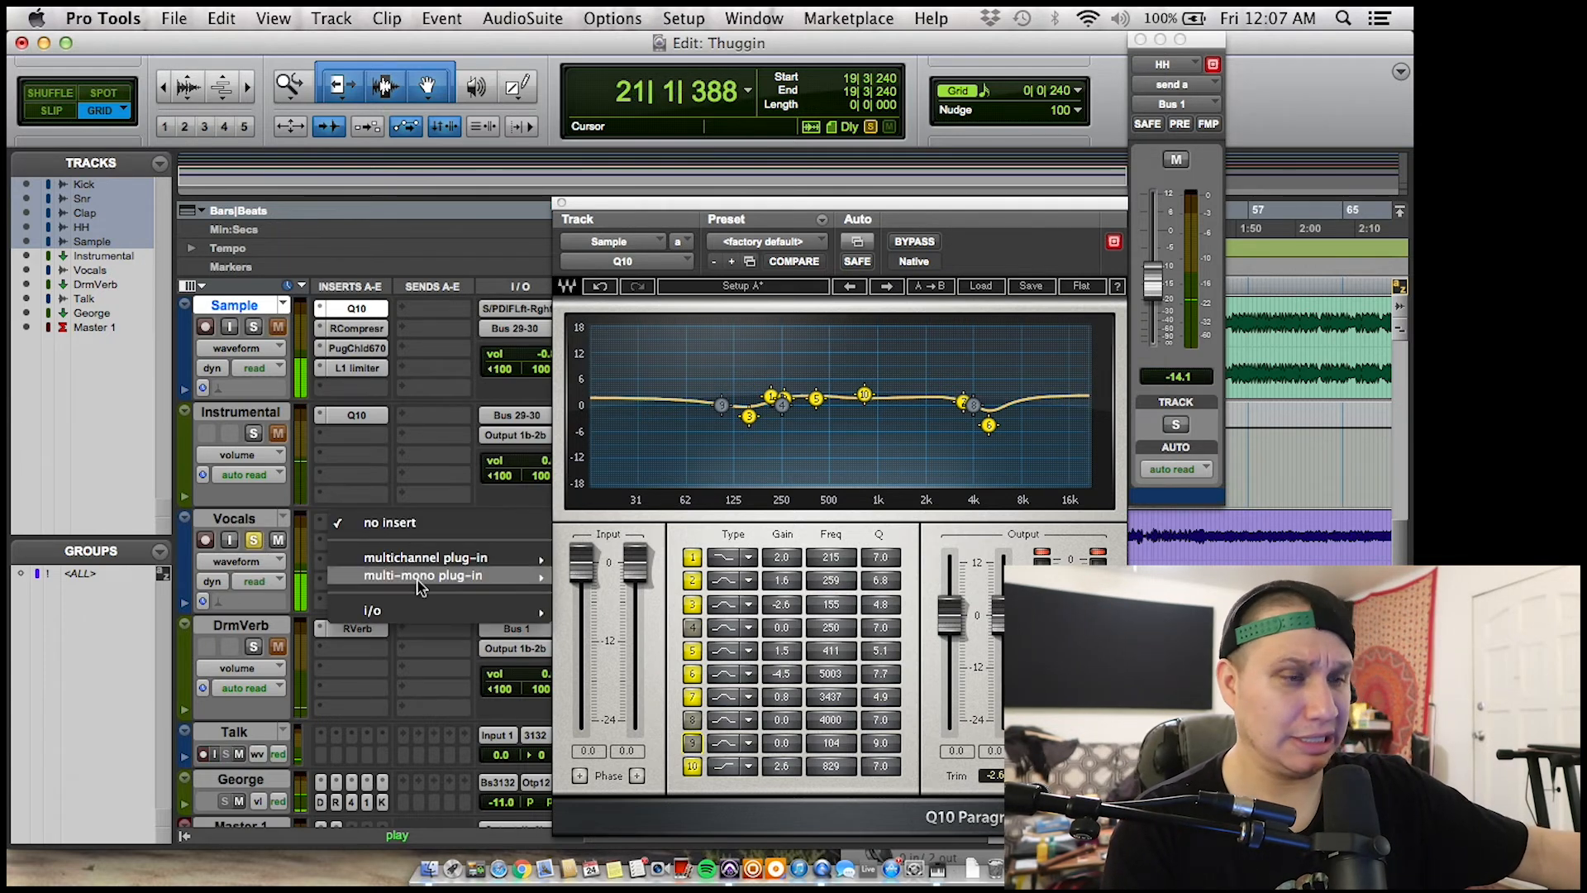
mouse_move(426, 558)
mouse_move(616, 575)
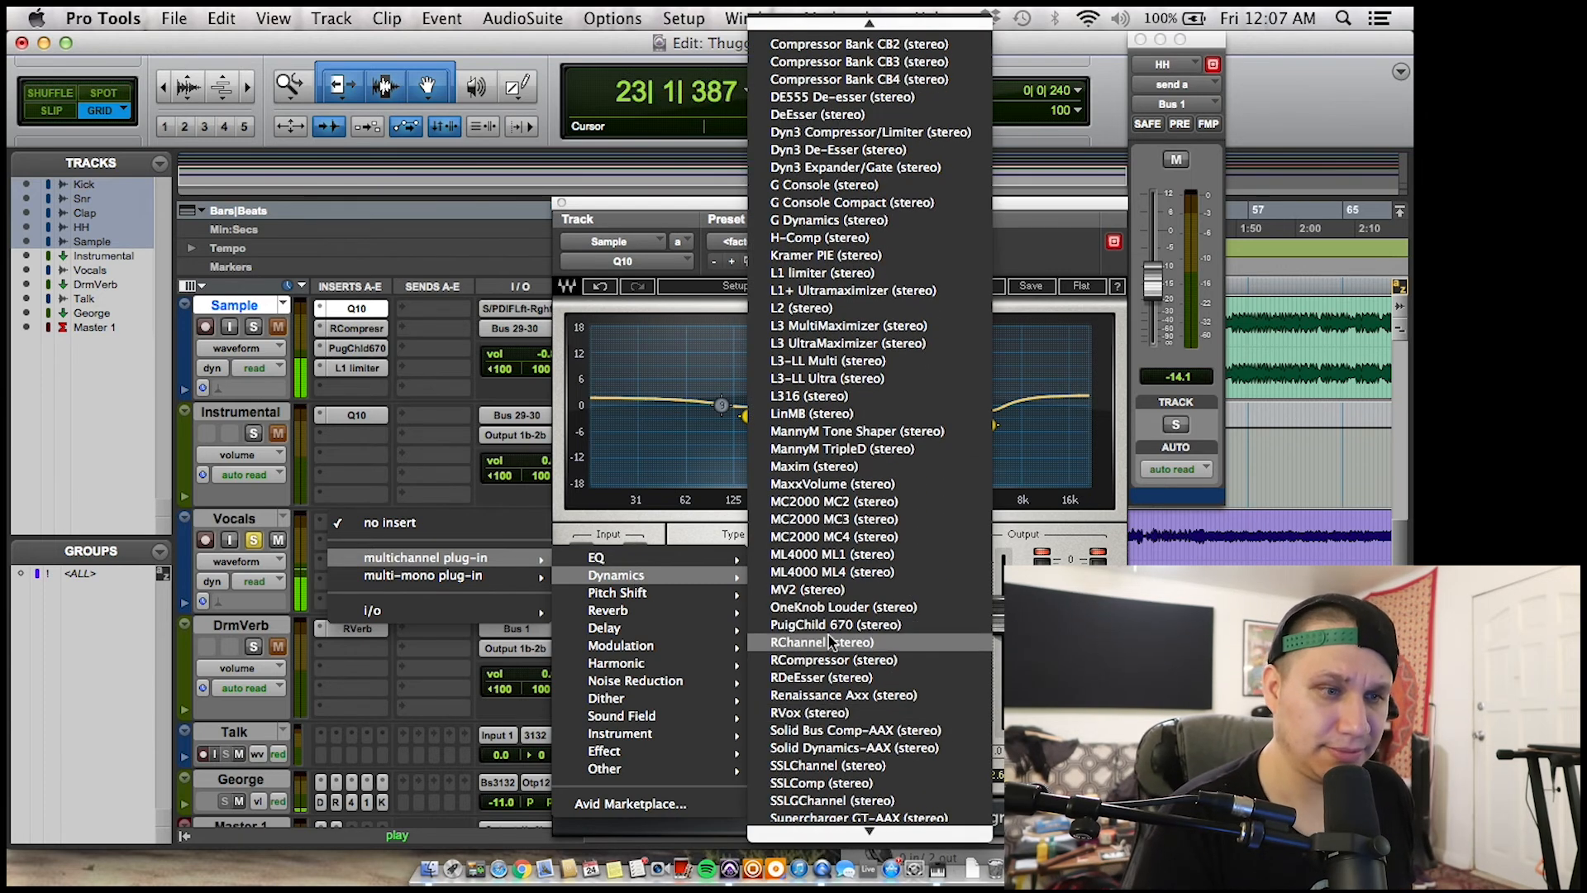
left_click(833, 659)
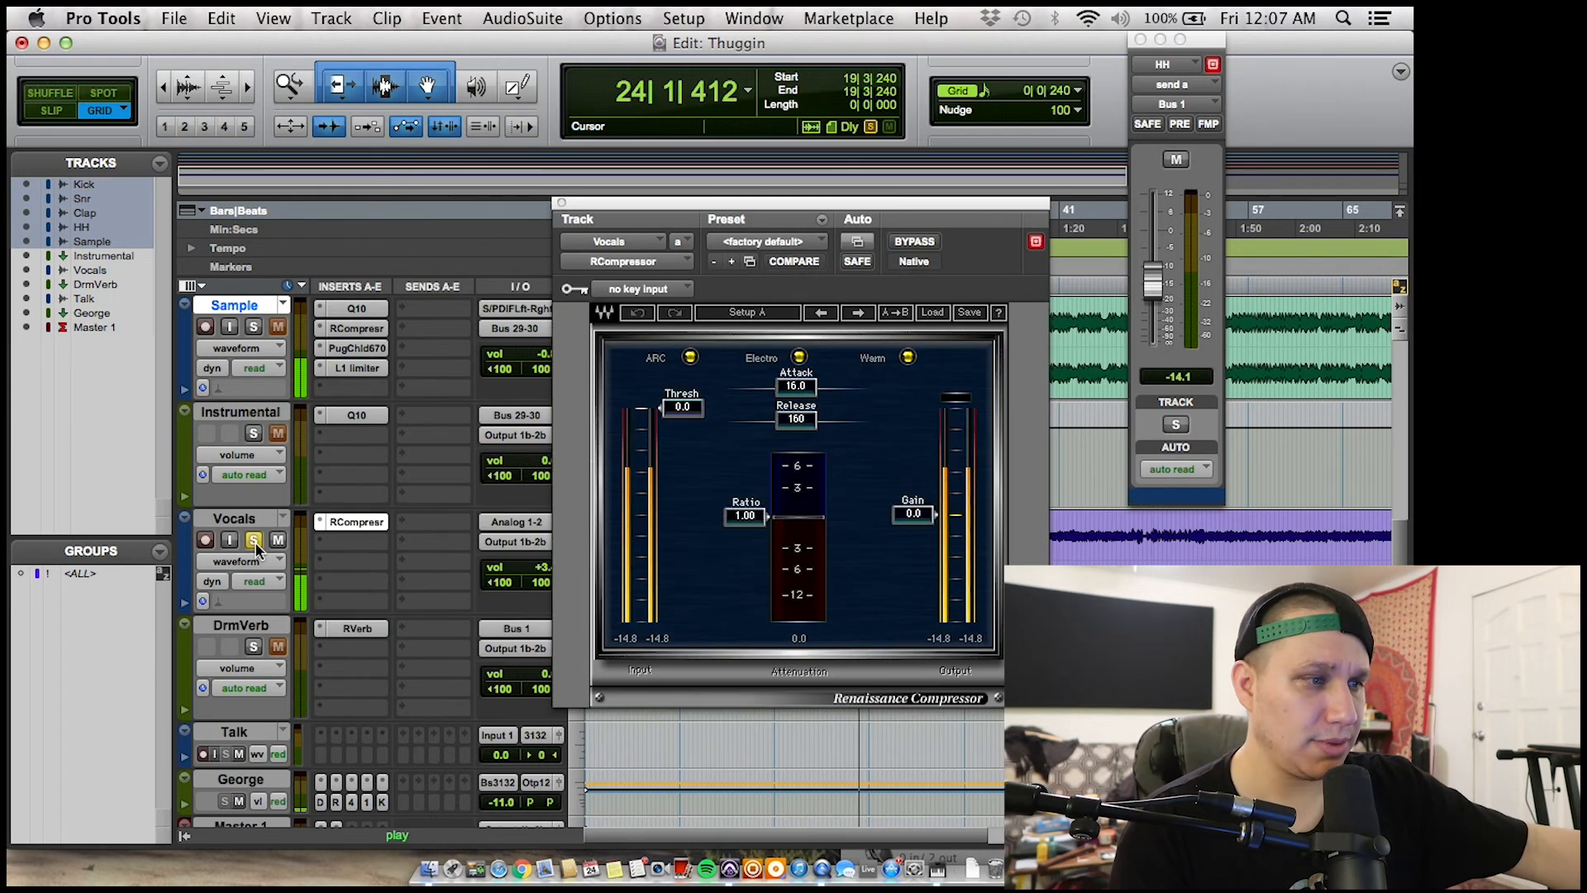
- Set the Vocals RCompressor to threshold -18.4, ratio 3.10, attack 2.68 and release 129 during solo playback
key("space")
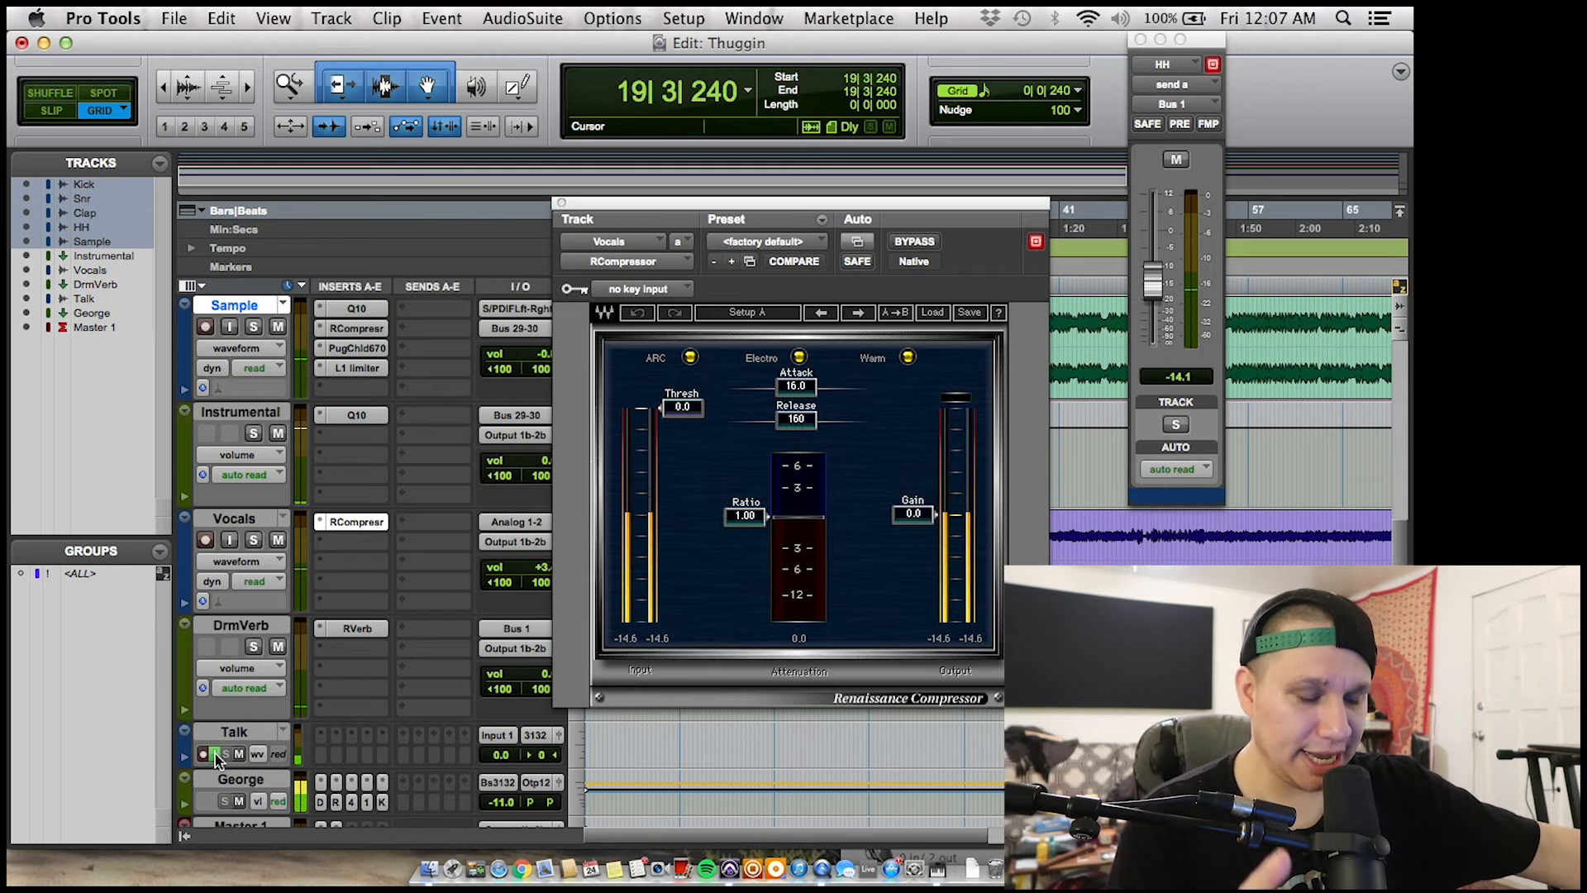
left_click(214, 754)
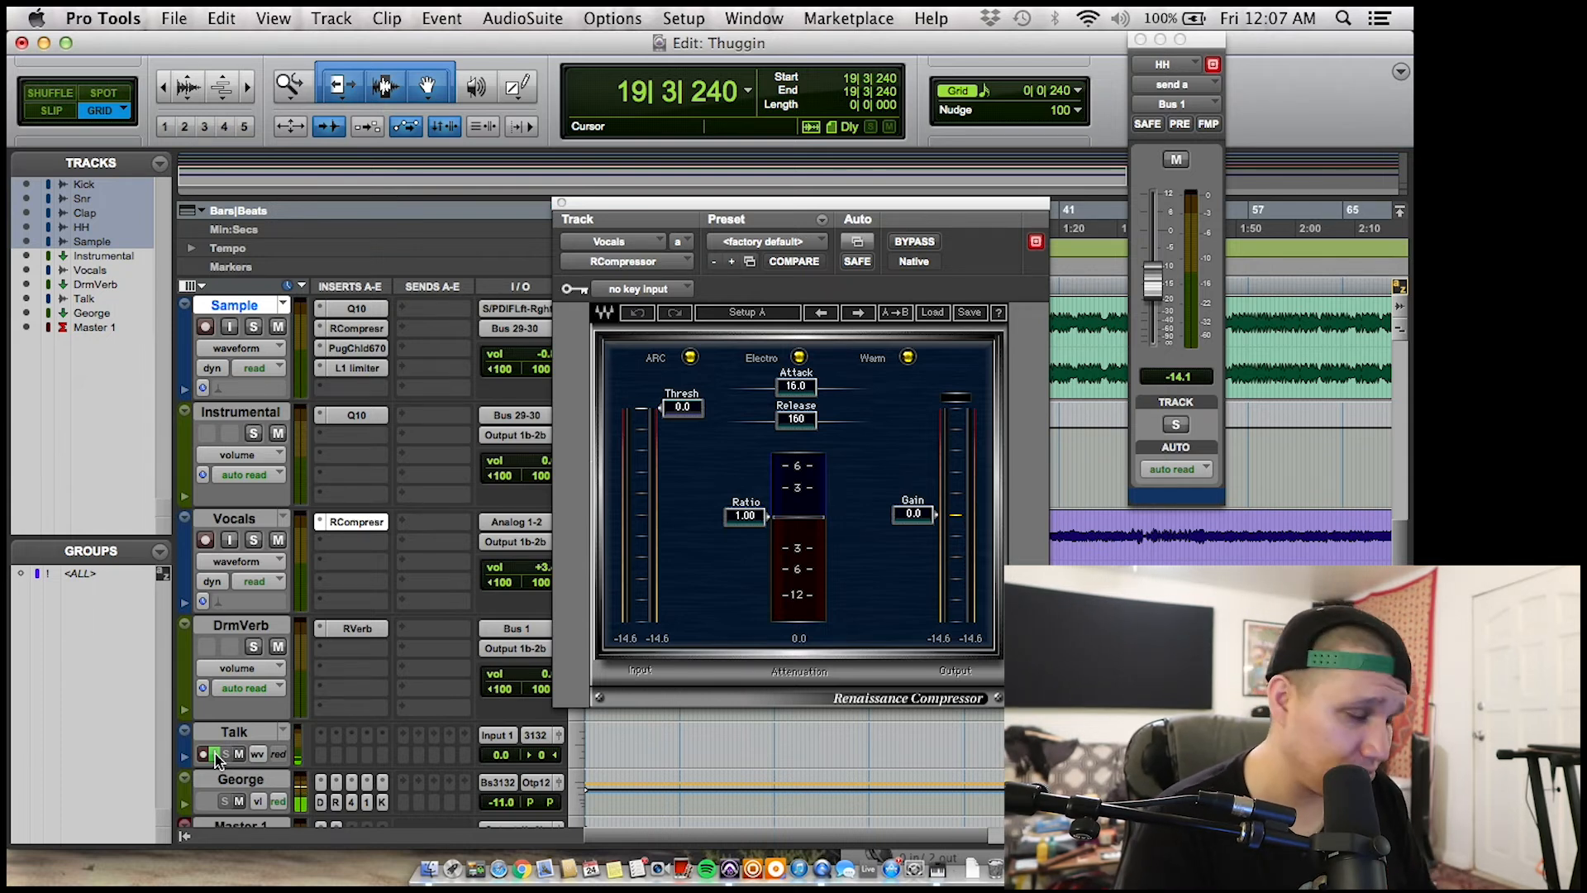
key("space")
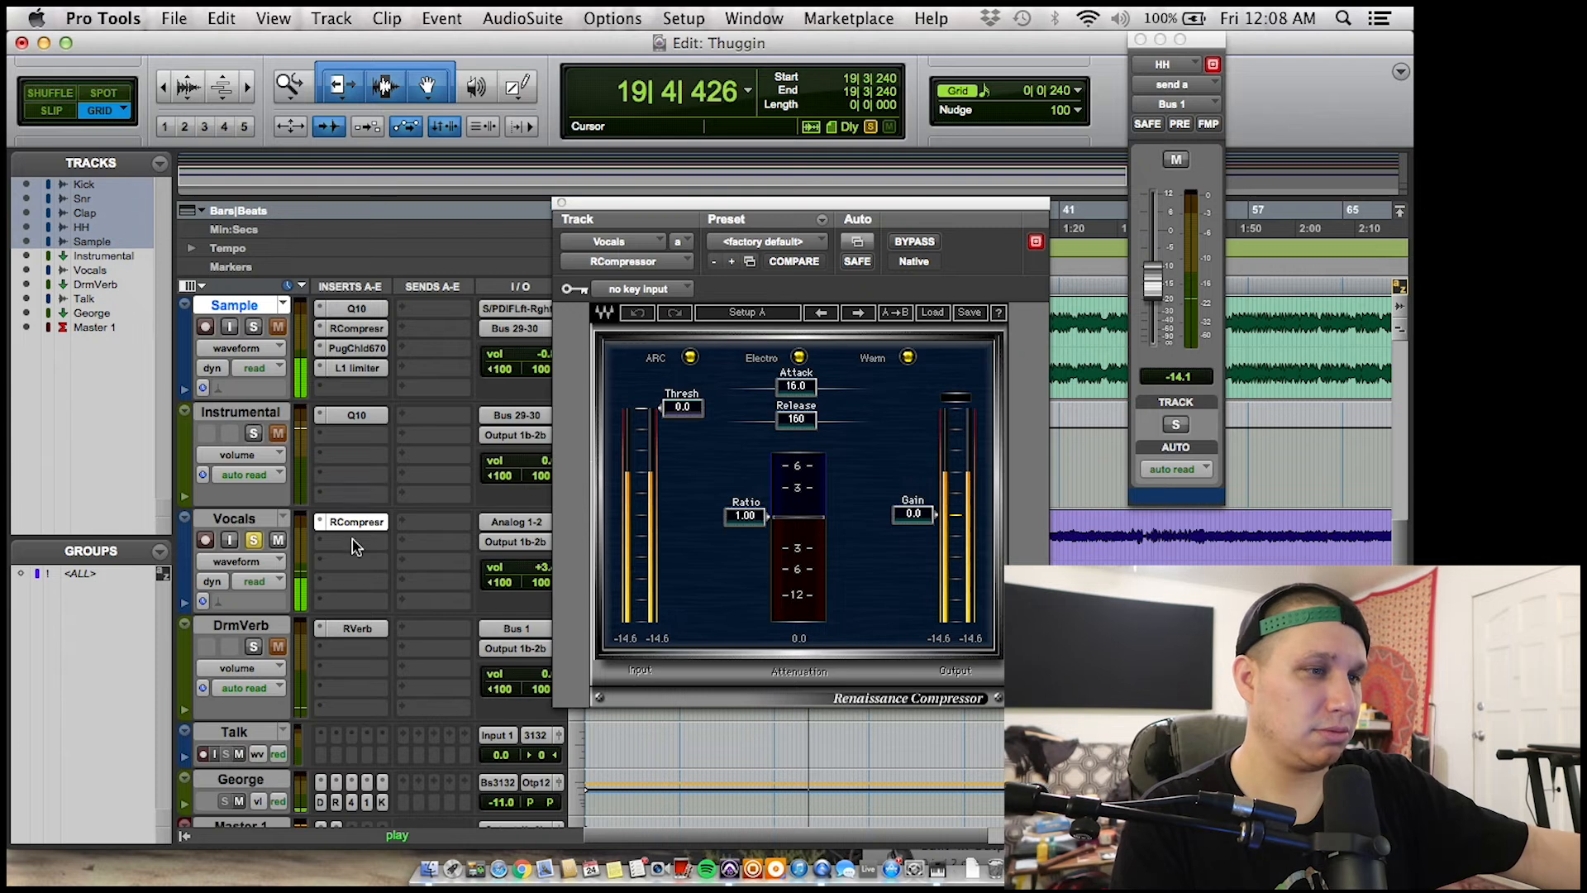
left_click_drag(683, 408, 694, 479)
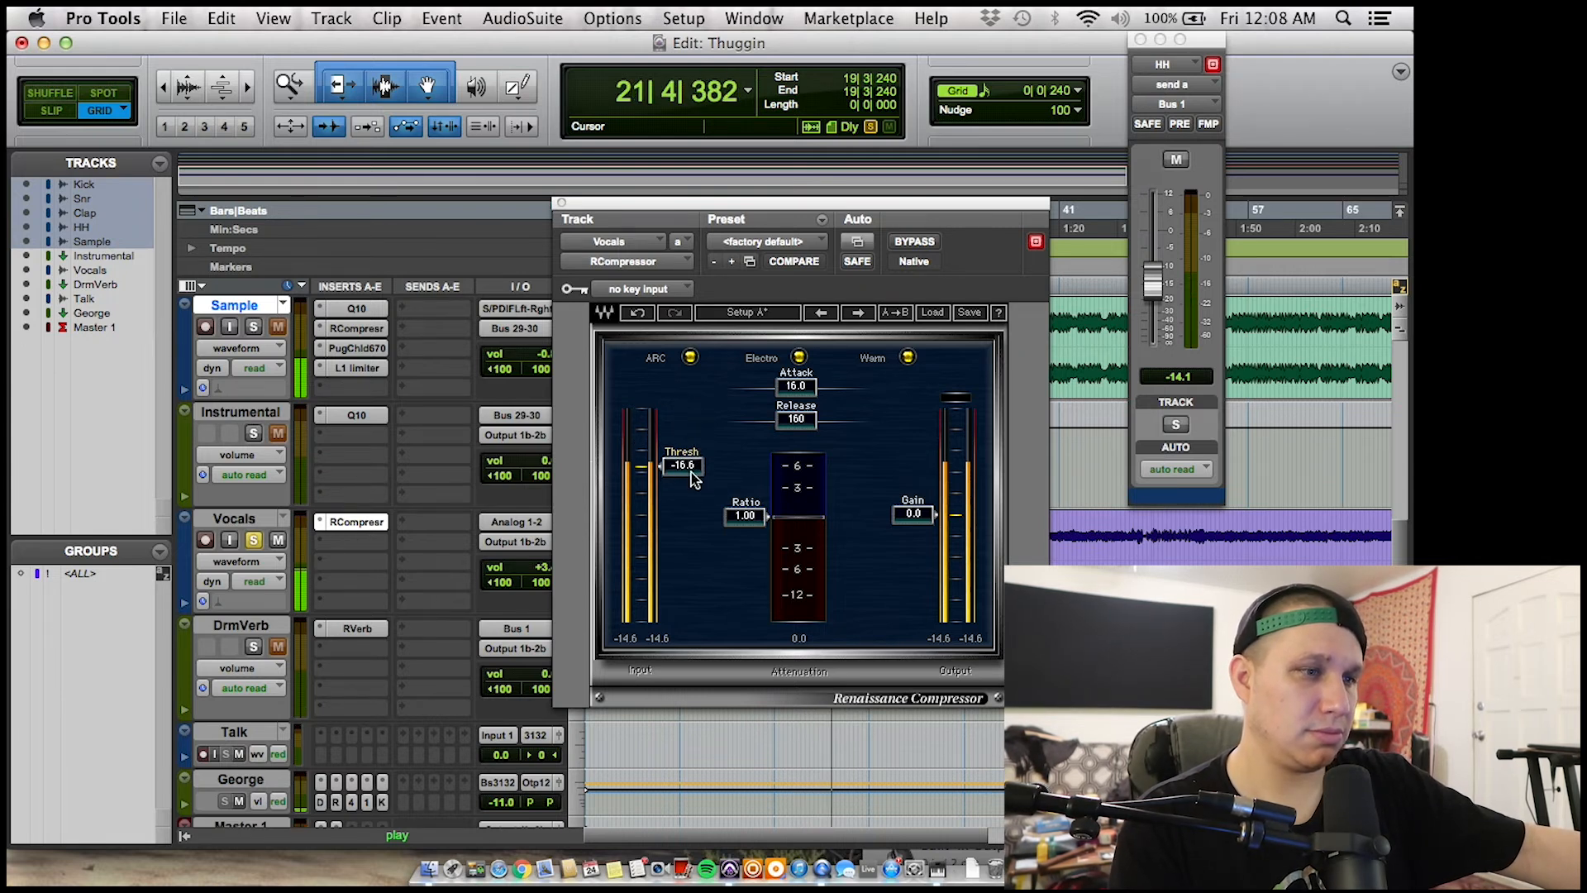
left_click_drag(745, 515, 744, 545)
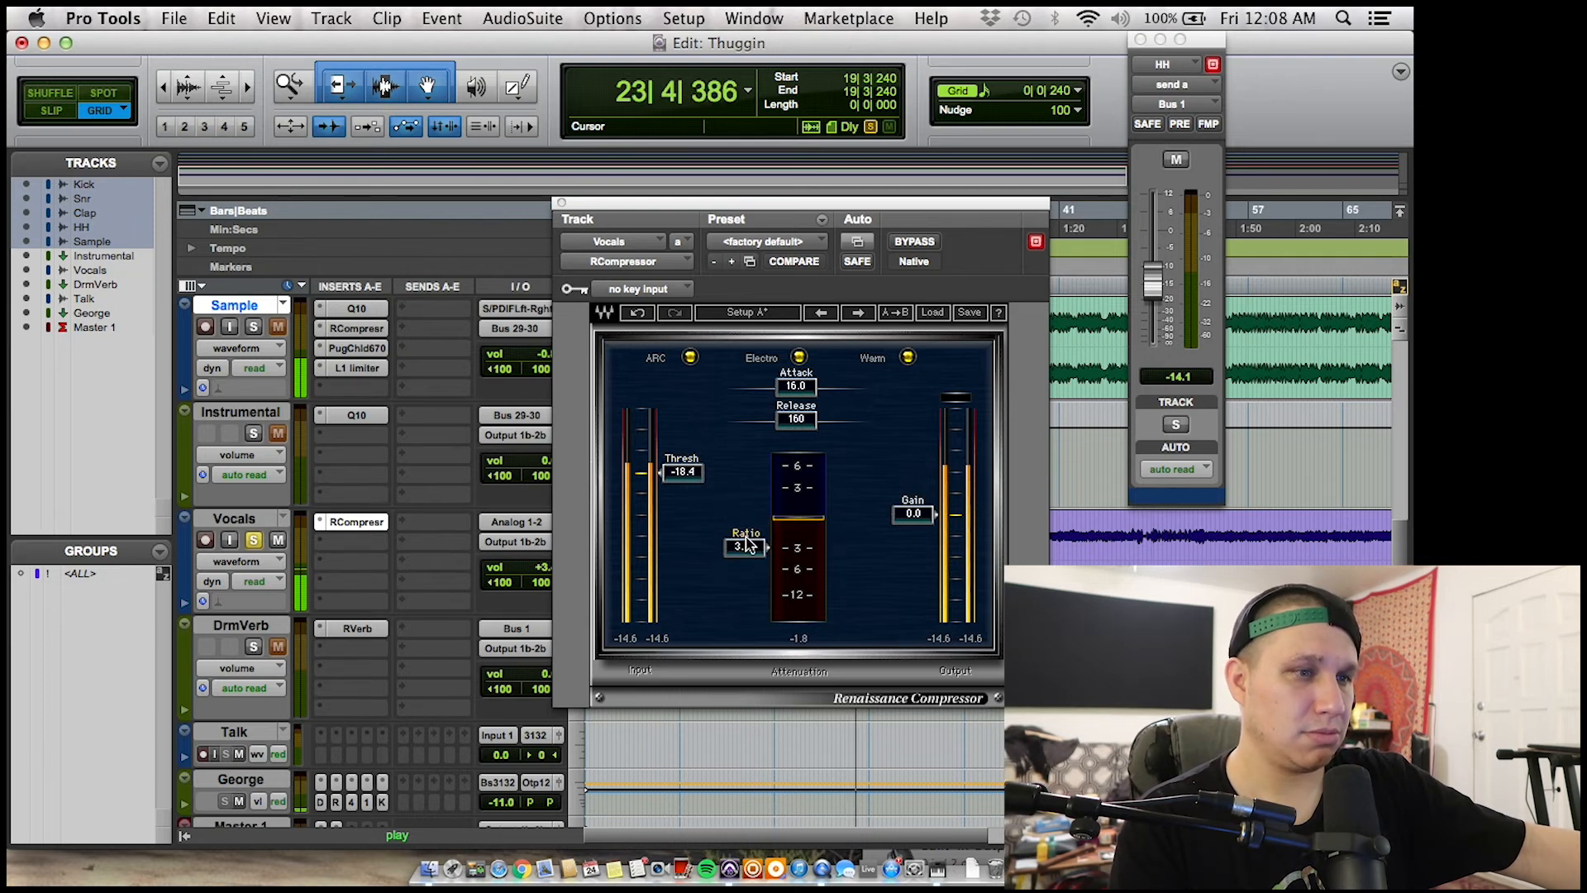
left_click_drag(795, 385, 766, 386)
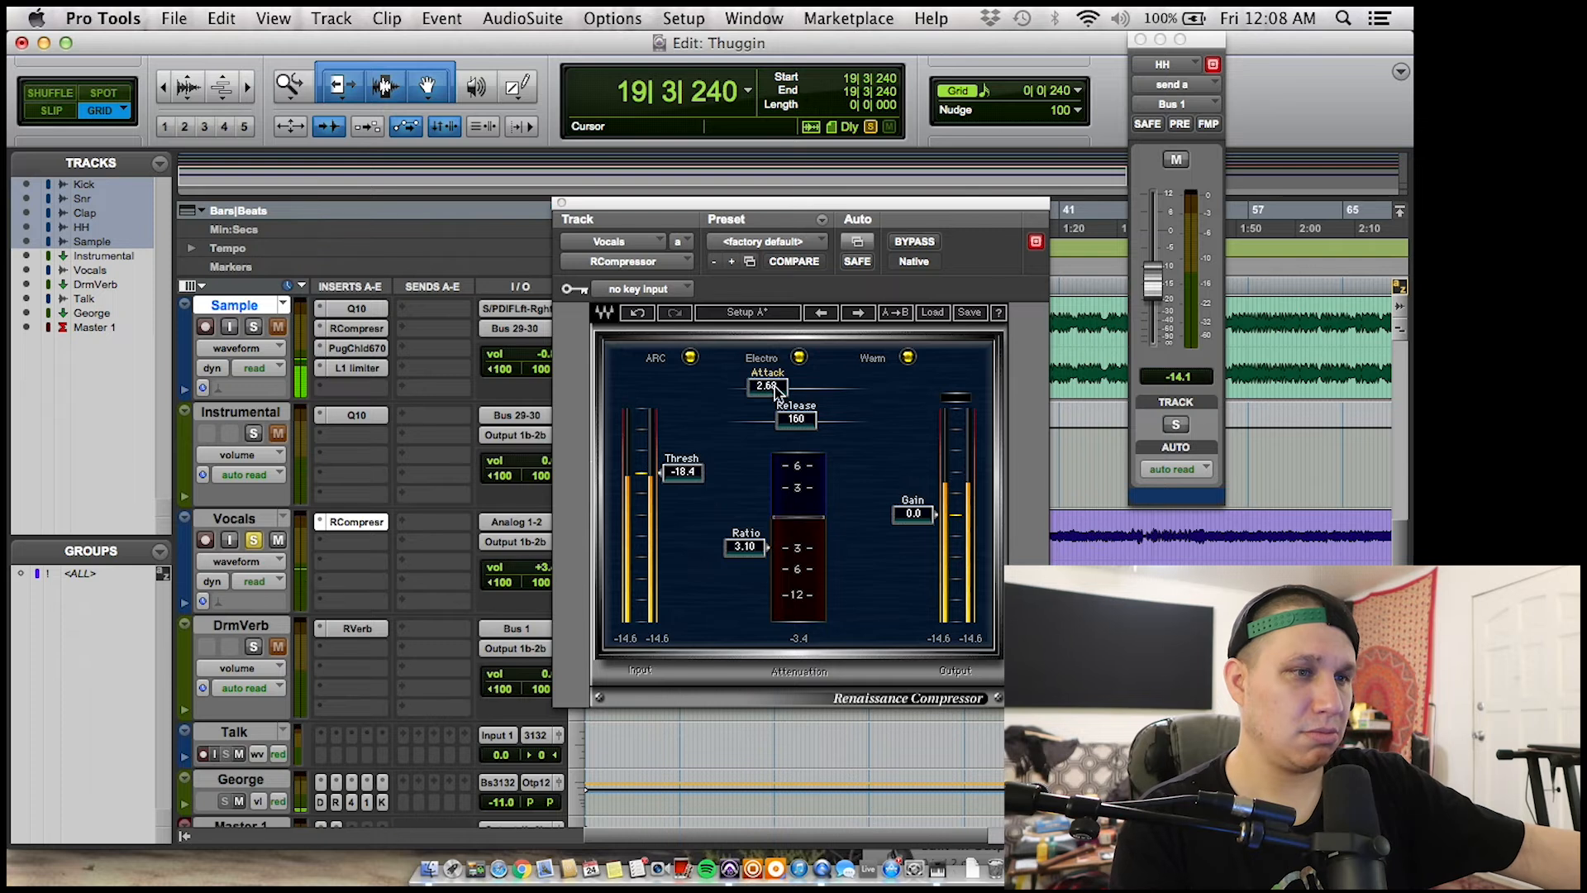
key("space")
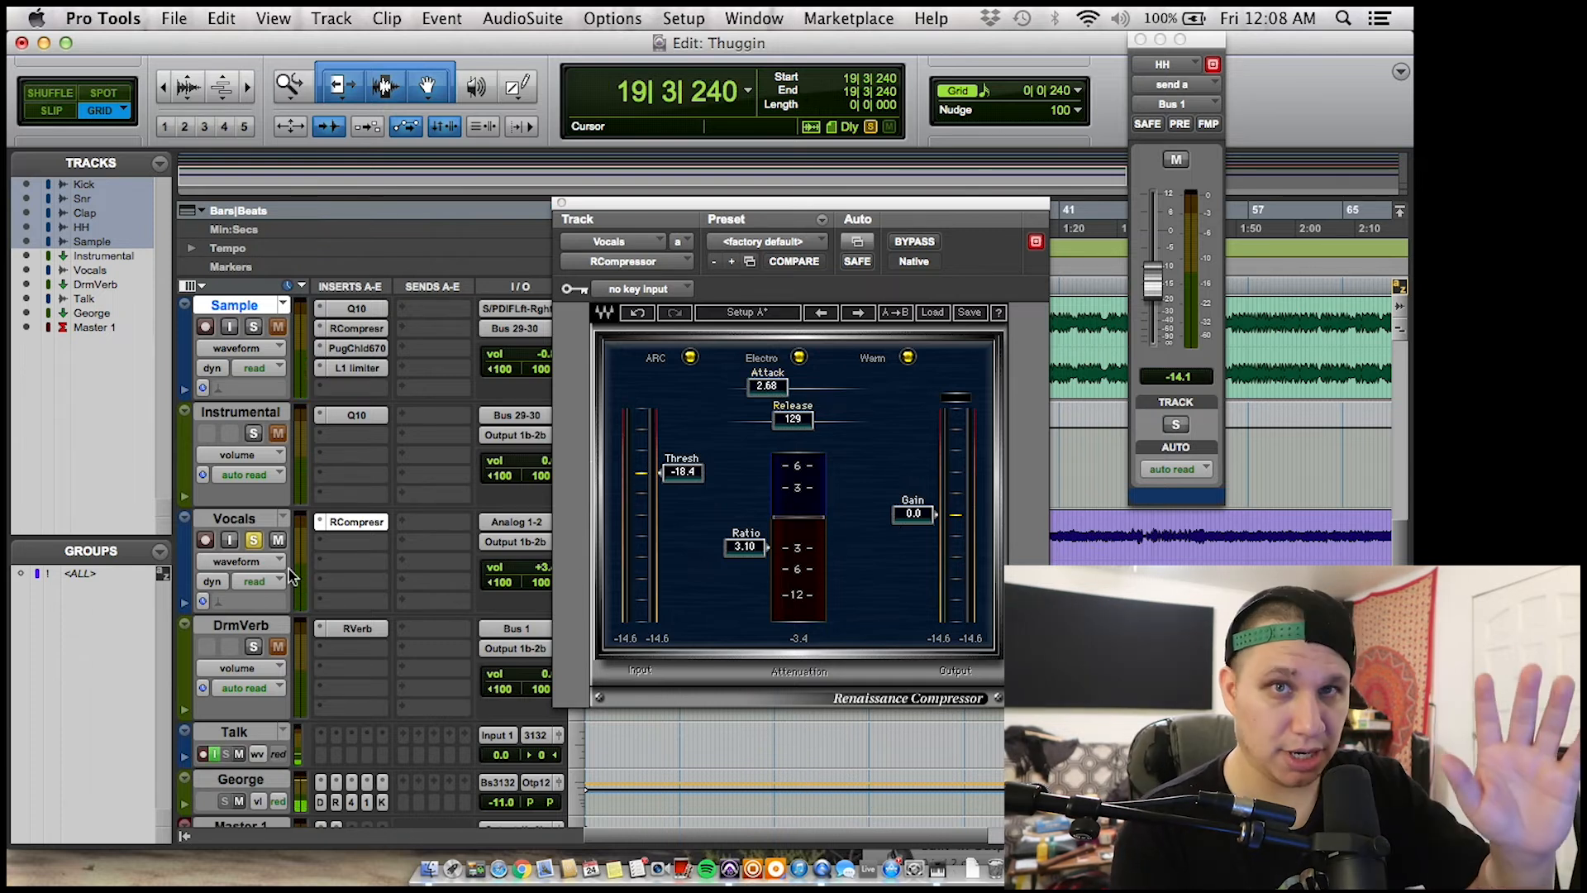
- Unsolo the Vocals track and play the compressed vocals within the full mix
left_click(251, 544)
left_click(252, 542)
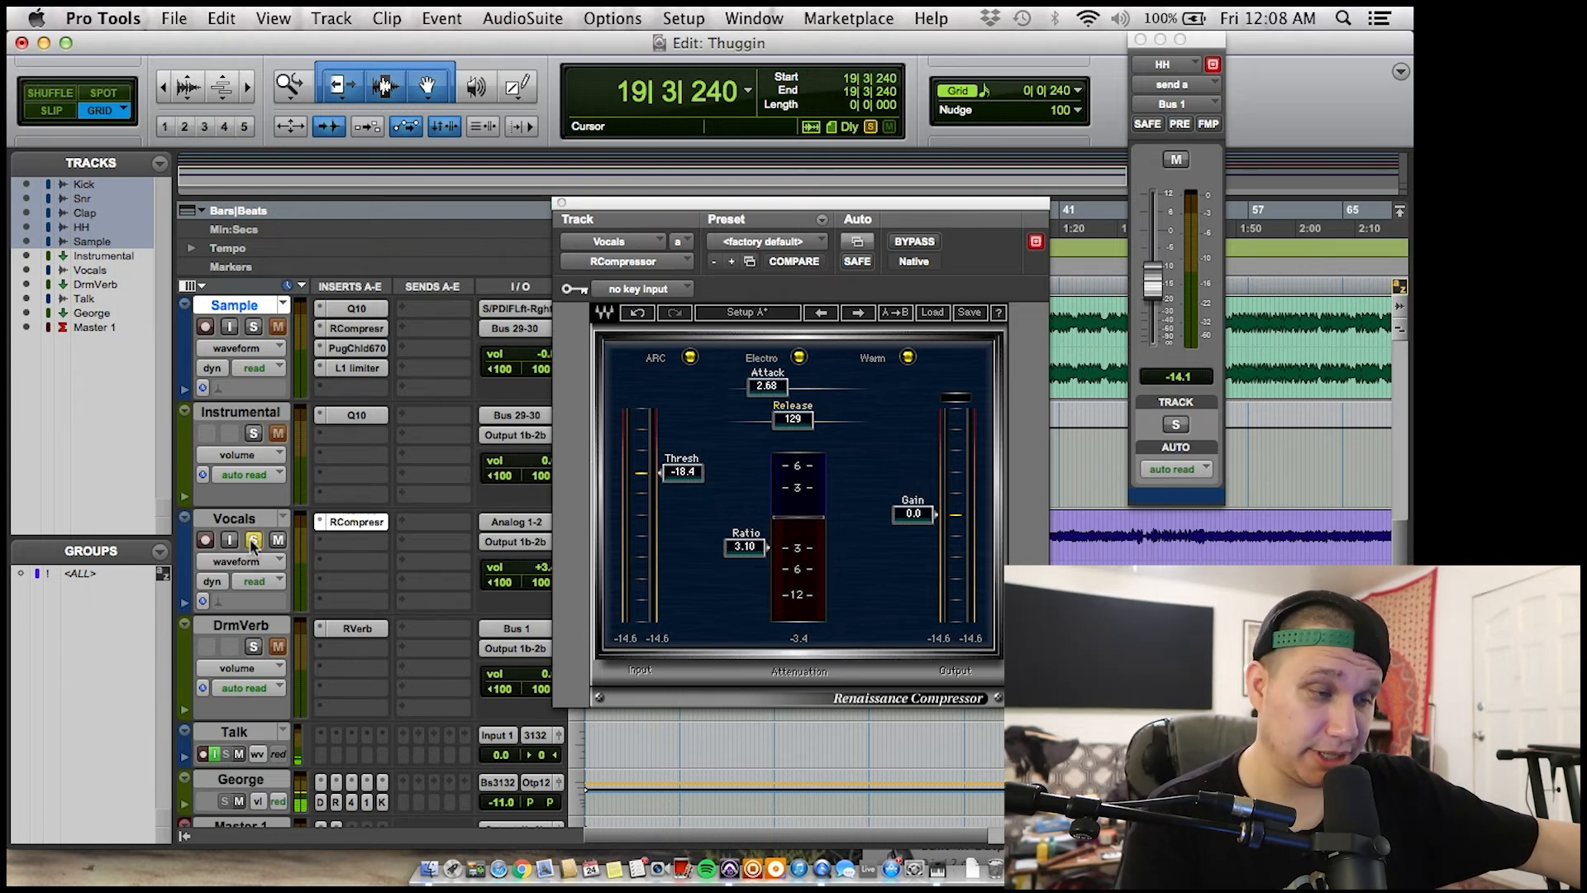
key("space")
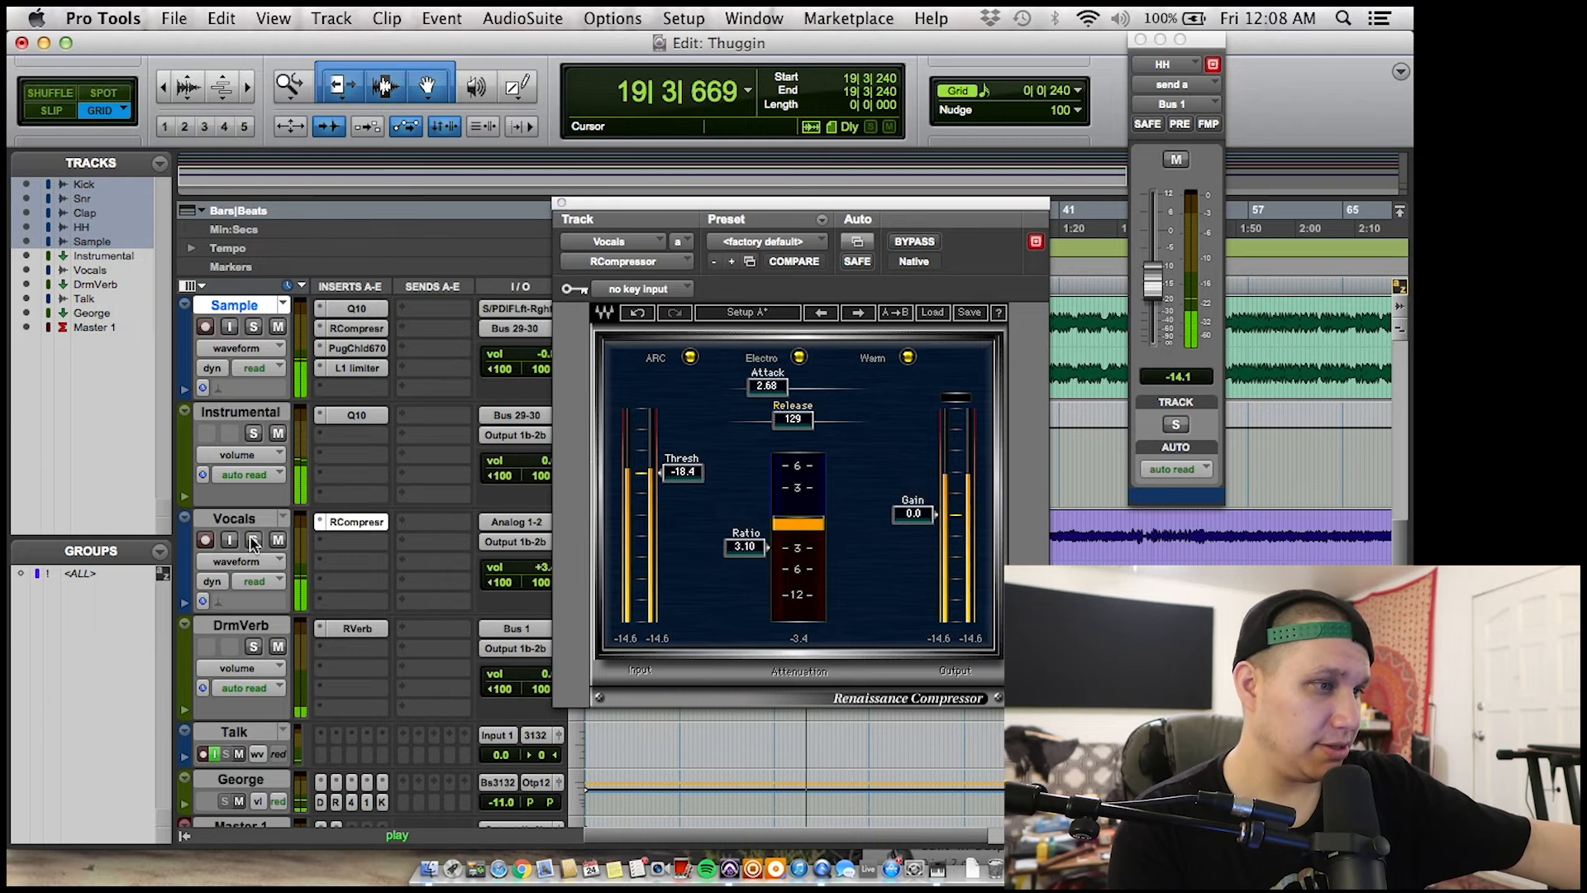
- Insert a Q10 equalizer in the second insert slot of the Vocals track
left_click(353, 542)
mouse_move(446, 577)
mouse_move(672, 577)
scroll(814, 653, "down", 1)
left_click(814, 645)
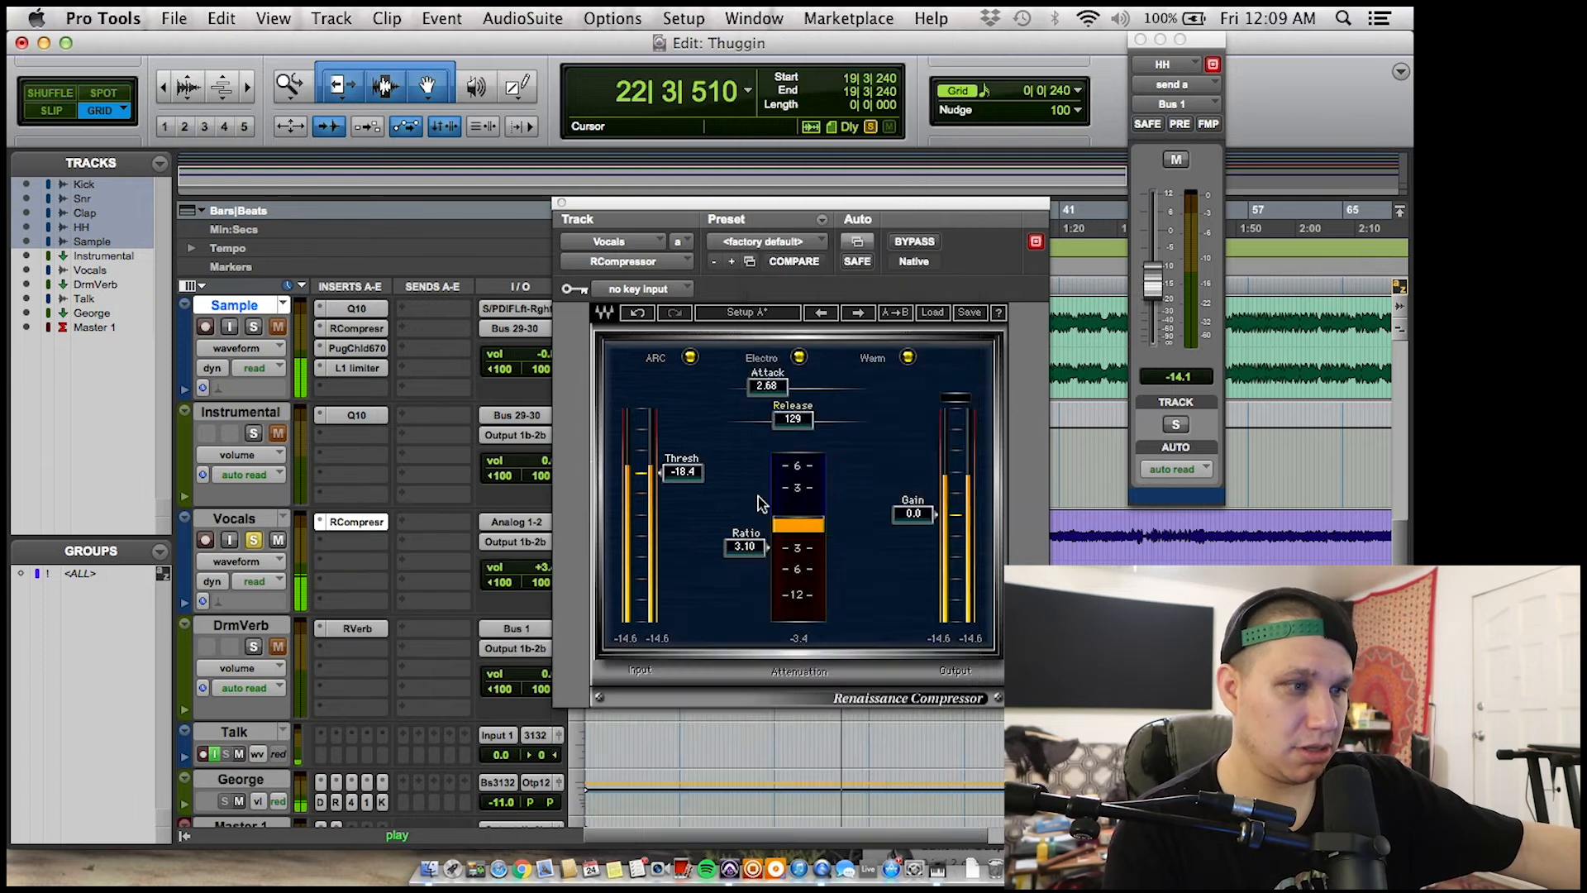
- Set Vocals Q10 band 4 to 166 Hz with gain -1.8 and Q 3.9, and turn off input monitoring on the Talk track
mouse_move(783, 406)
left_mouse_down()
mouse_move(761, 329)
mouse_move(753, 414)
left_mouse_up()
key("space")
key("space")
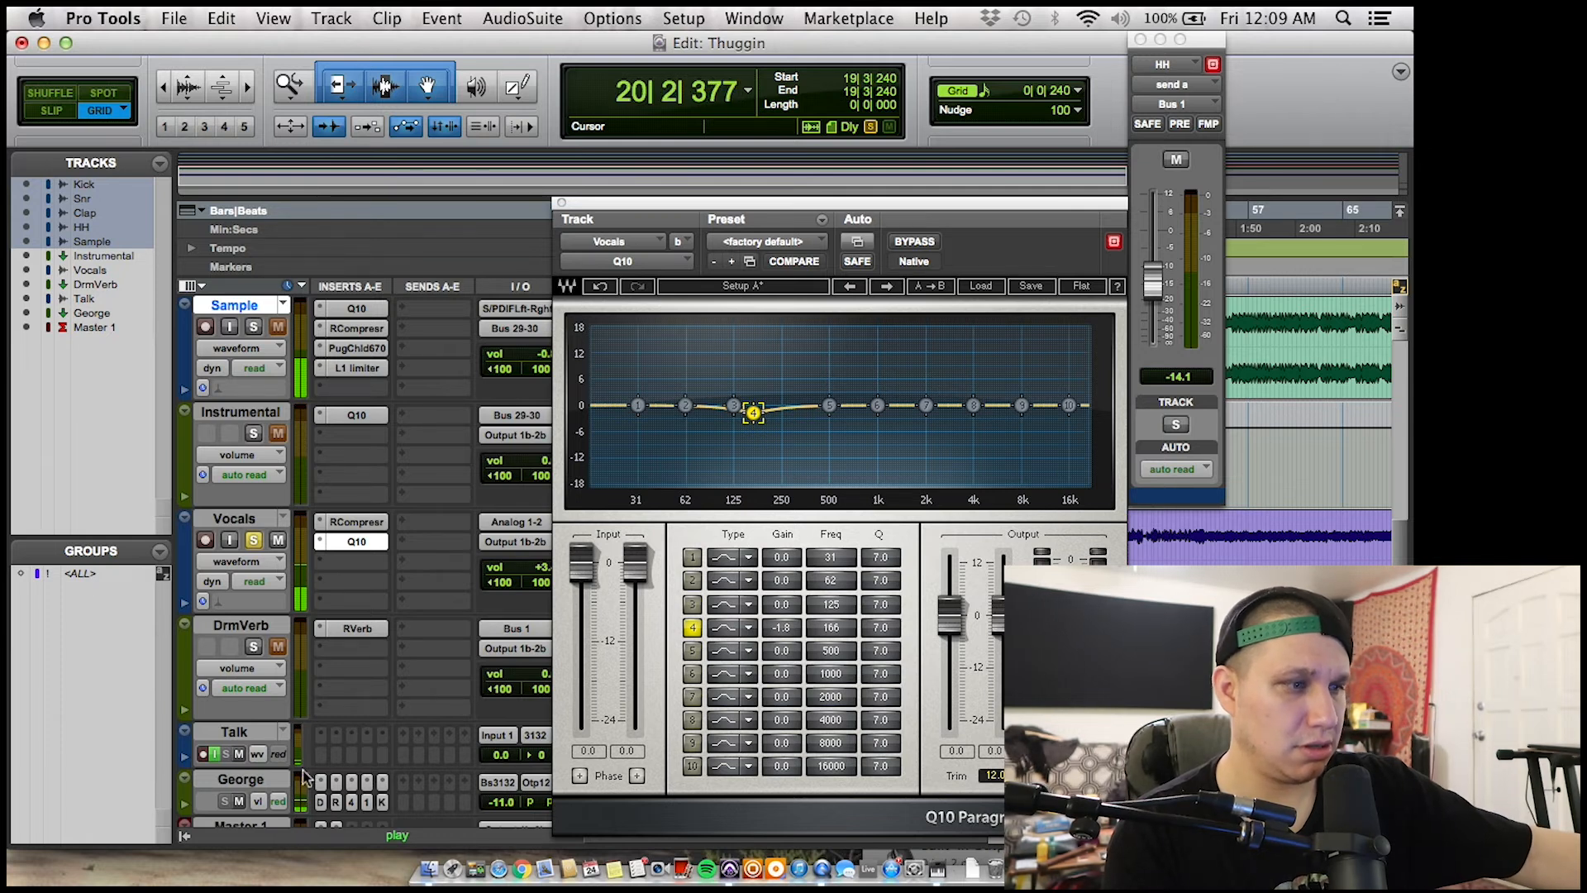
left_click(214, 754)
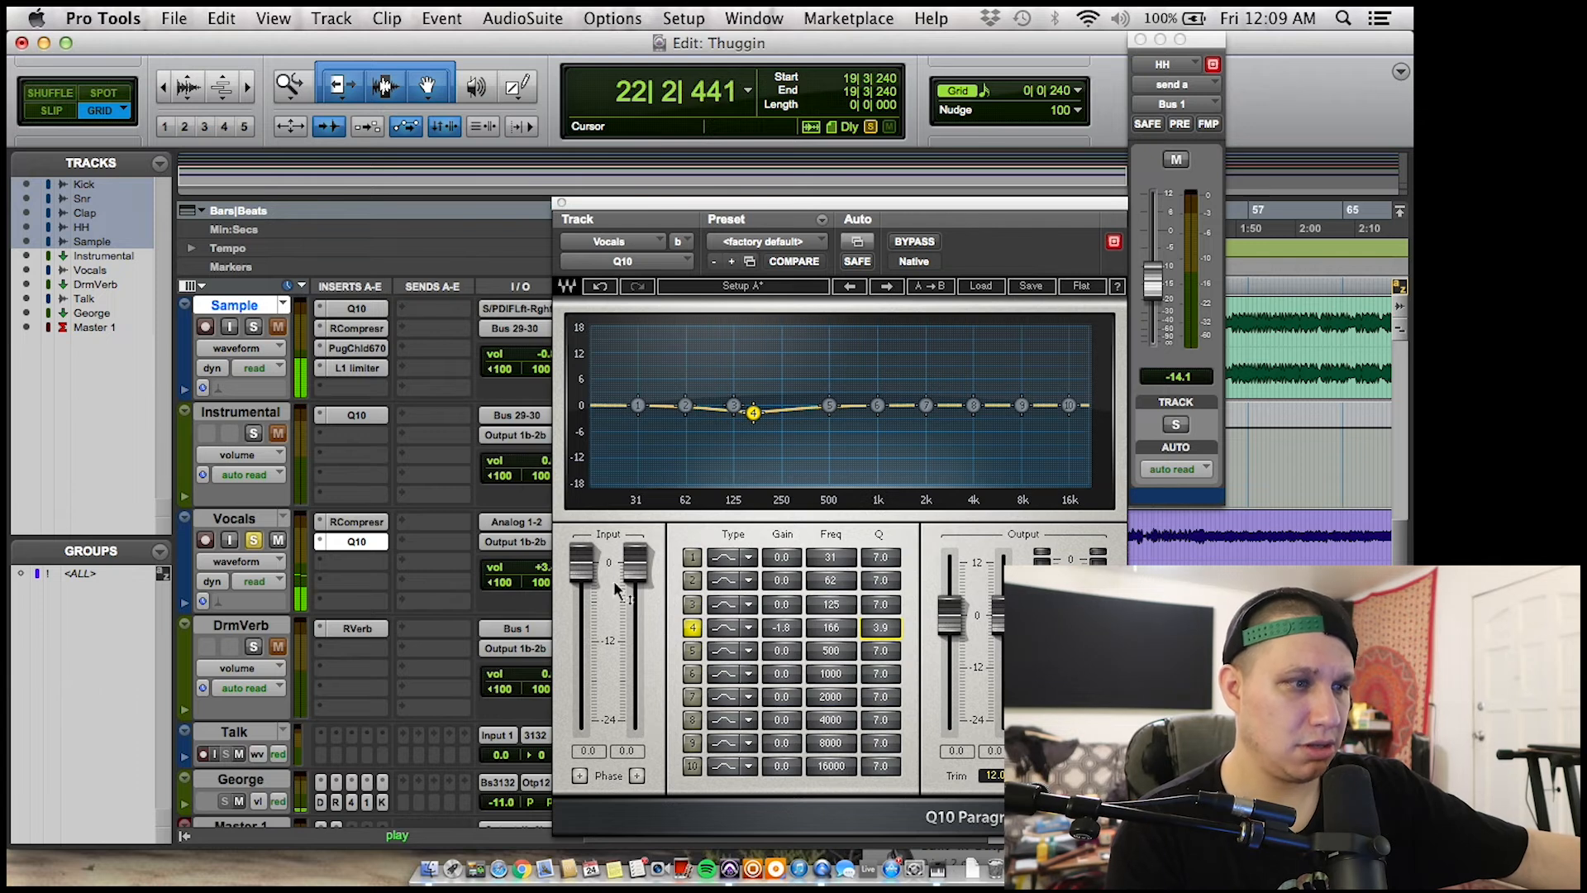
key("space")
key("space")
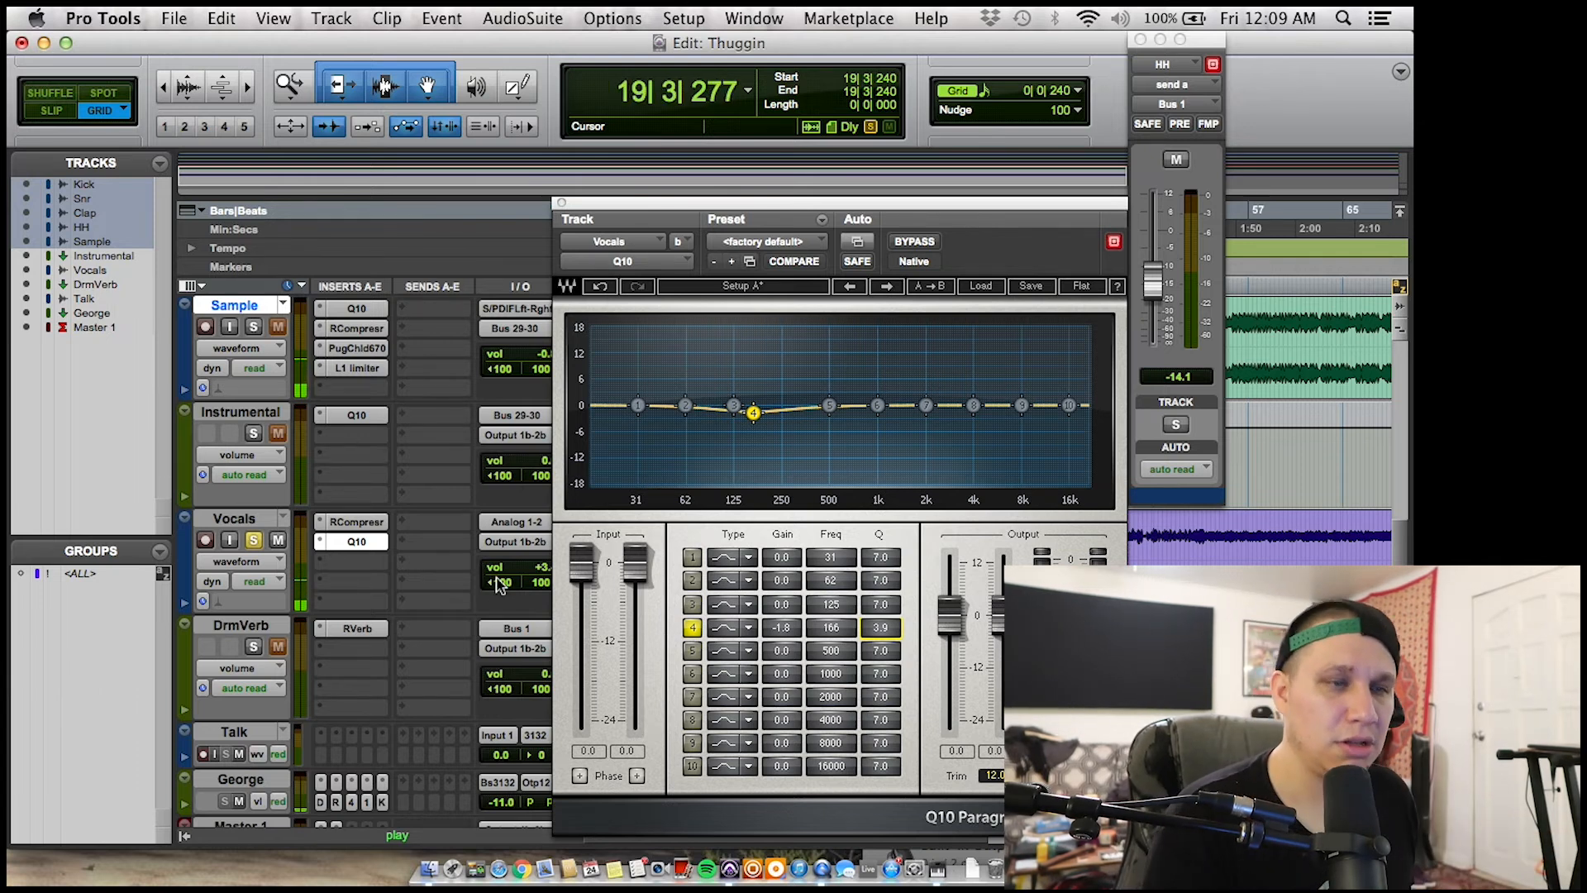
- Deepen the Vocals Q10 band 4 cut to gain -3.1 with Q 5.0 during solo playback
mouse_move(789, 628)
left_mouse_down()
mouse_move(790, 659)
mouse_move(789, 636)
left_mouse_up()
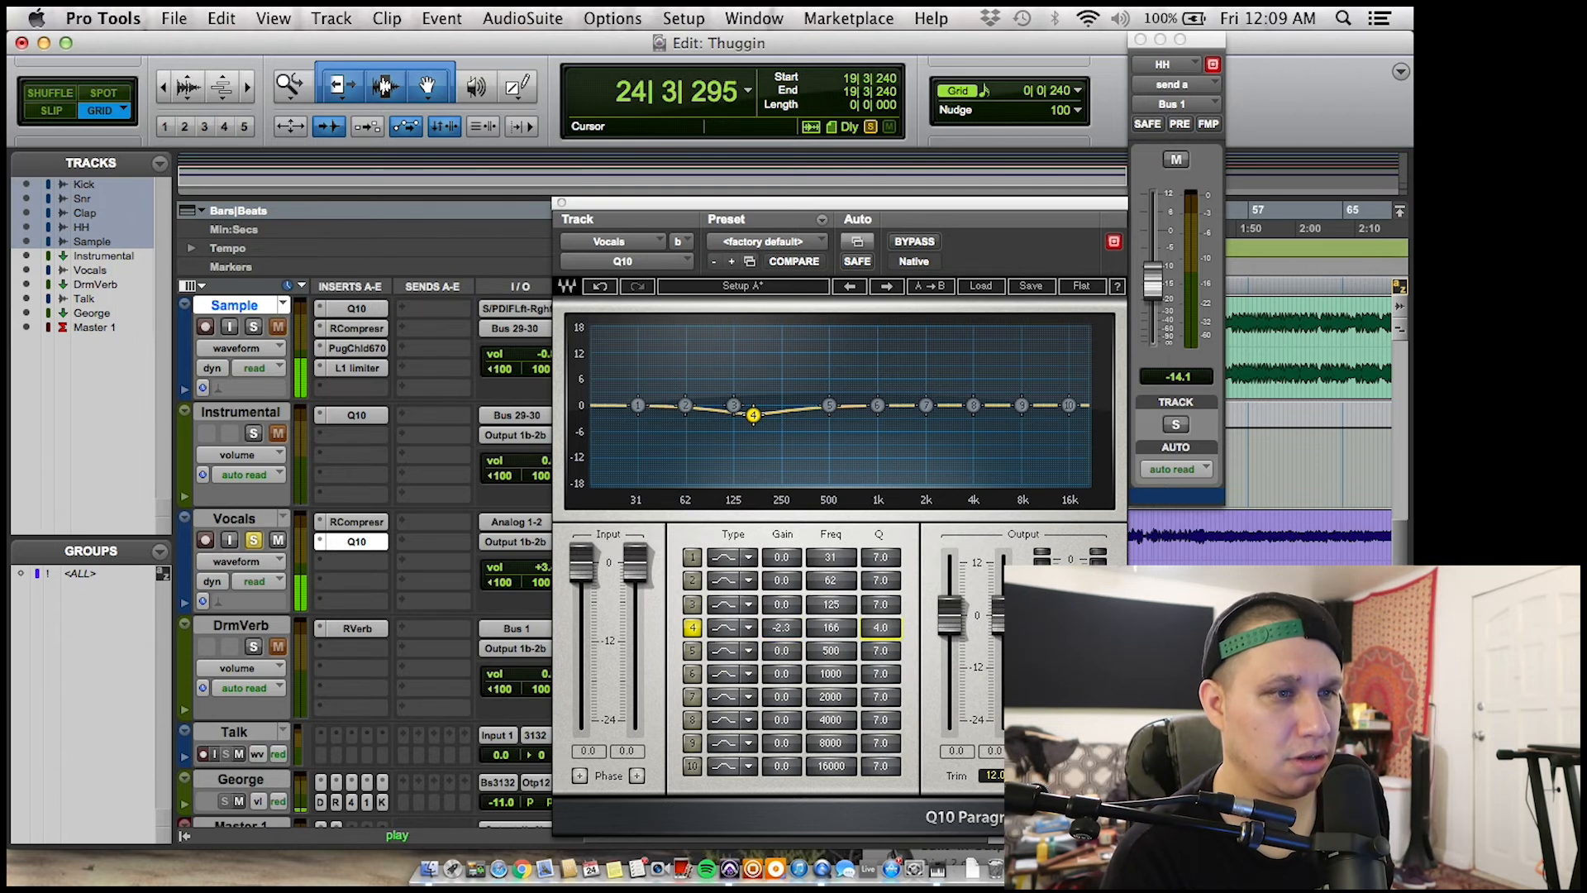
left_click_drag(880, 627, 880, 627)
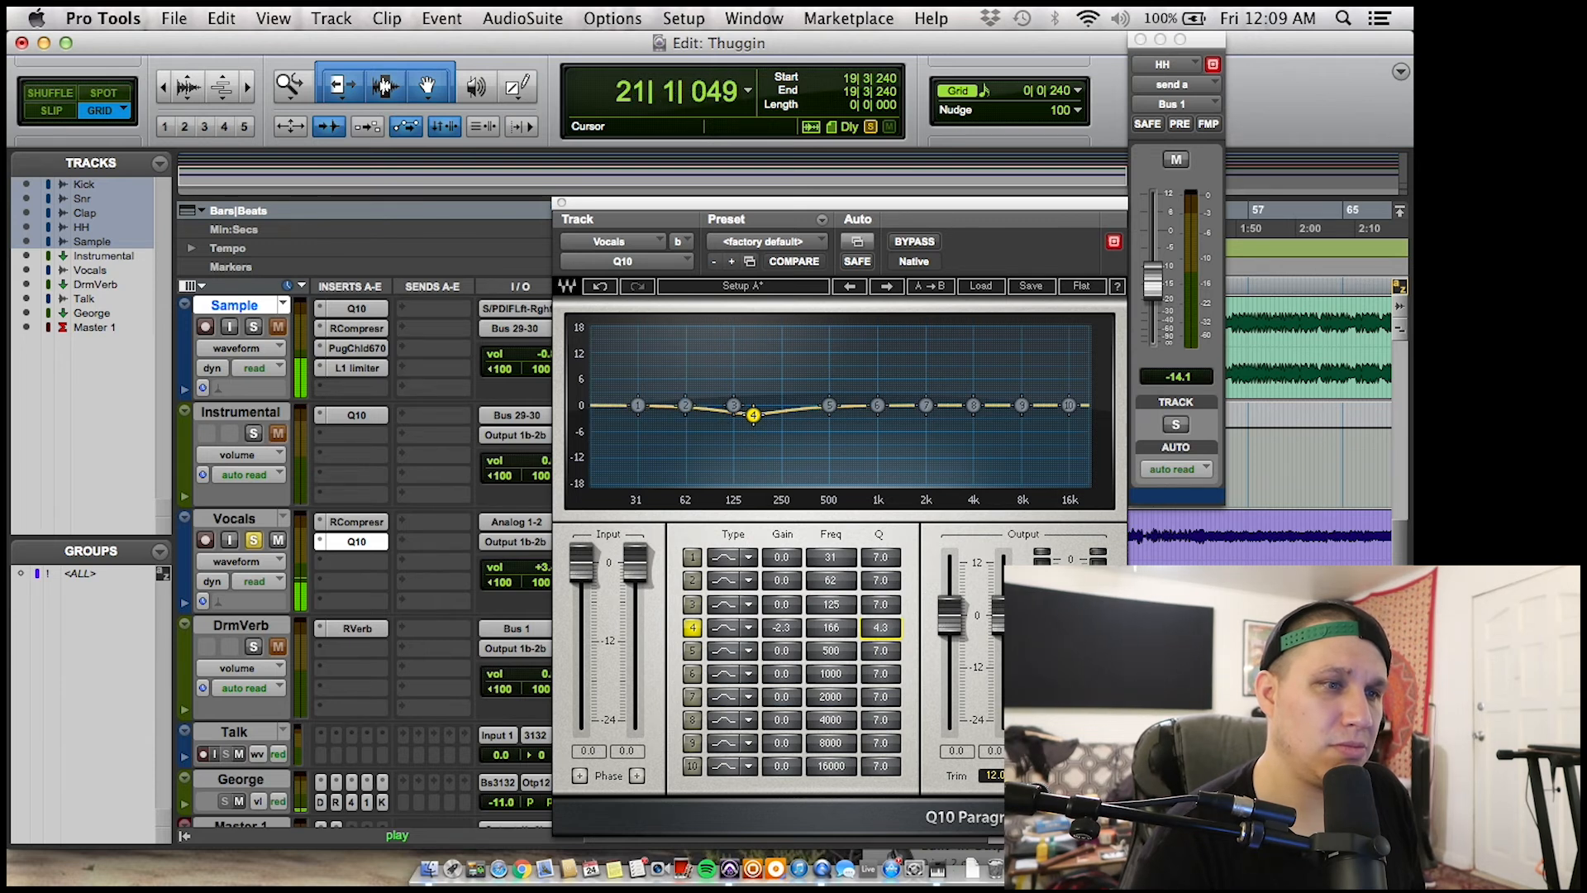
left_click_drag(781, 627, 773, 636)
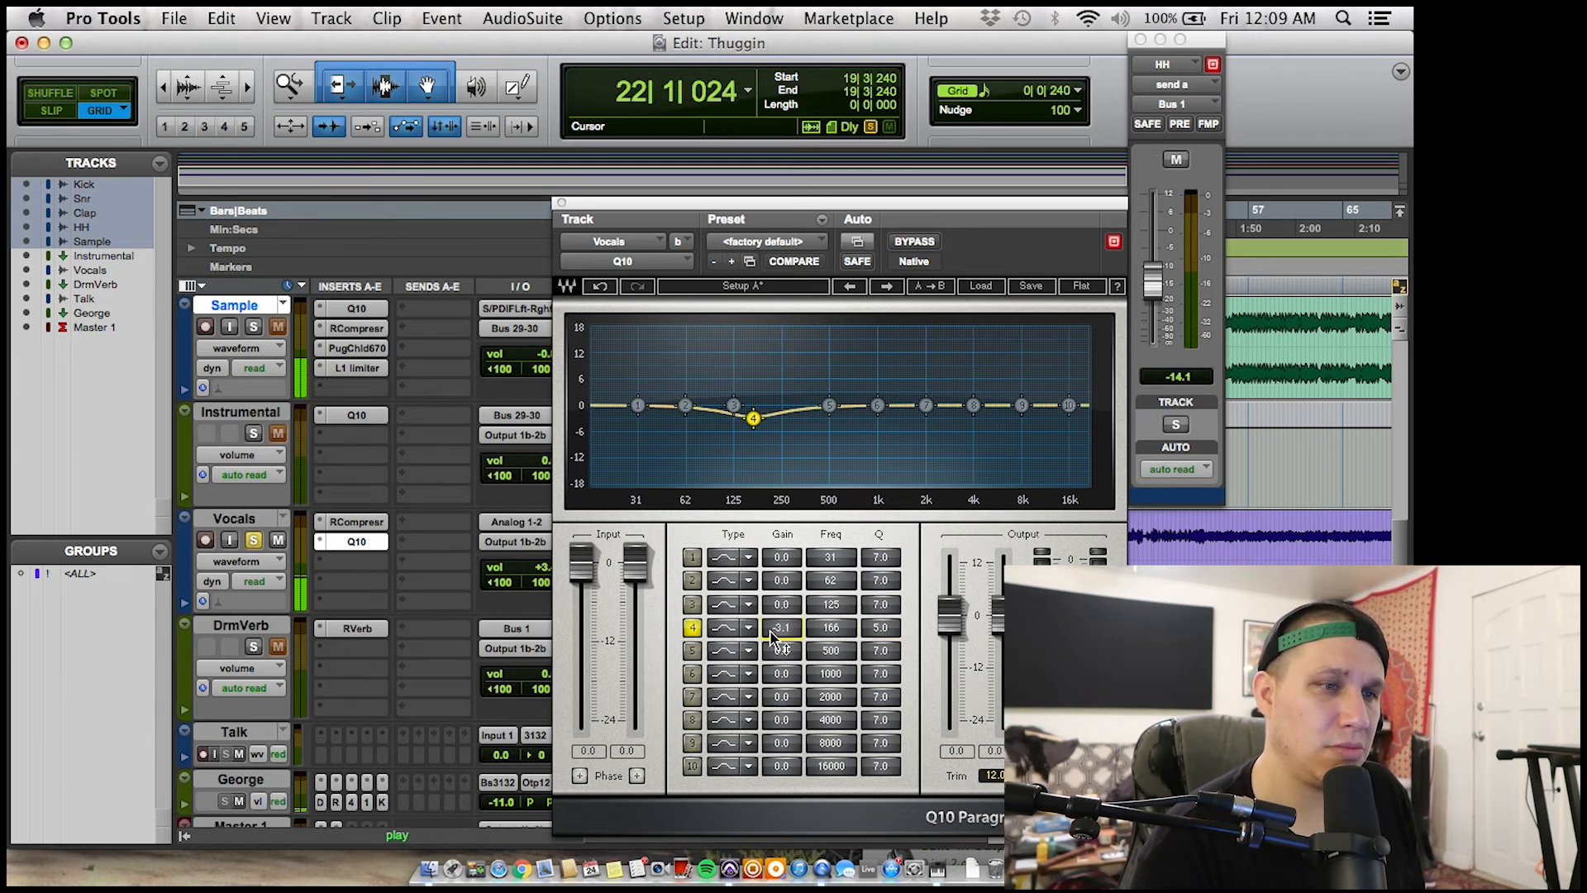
- Set Vocals Q10 band 5 to 375 Hz with gain -1.3 and Q 5.5, replaying the passage
mouse_move(829, 405)
left_mouse_down()
mouse_move(815, 344)
mouse_move(809, 408)
left_mouse_up()
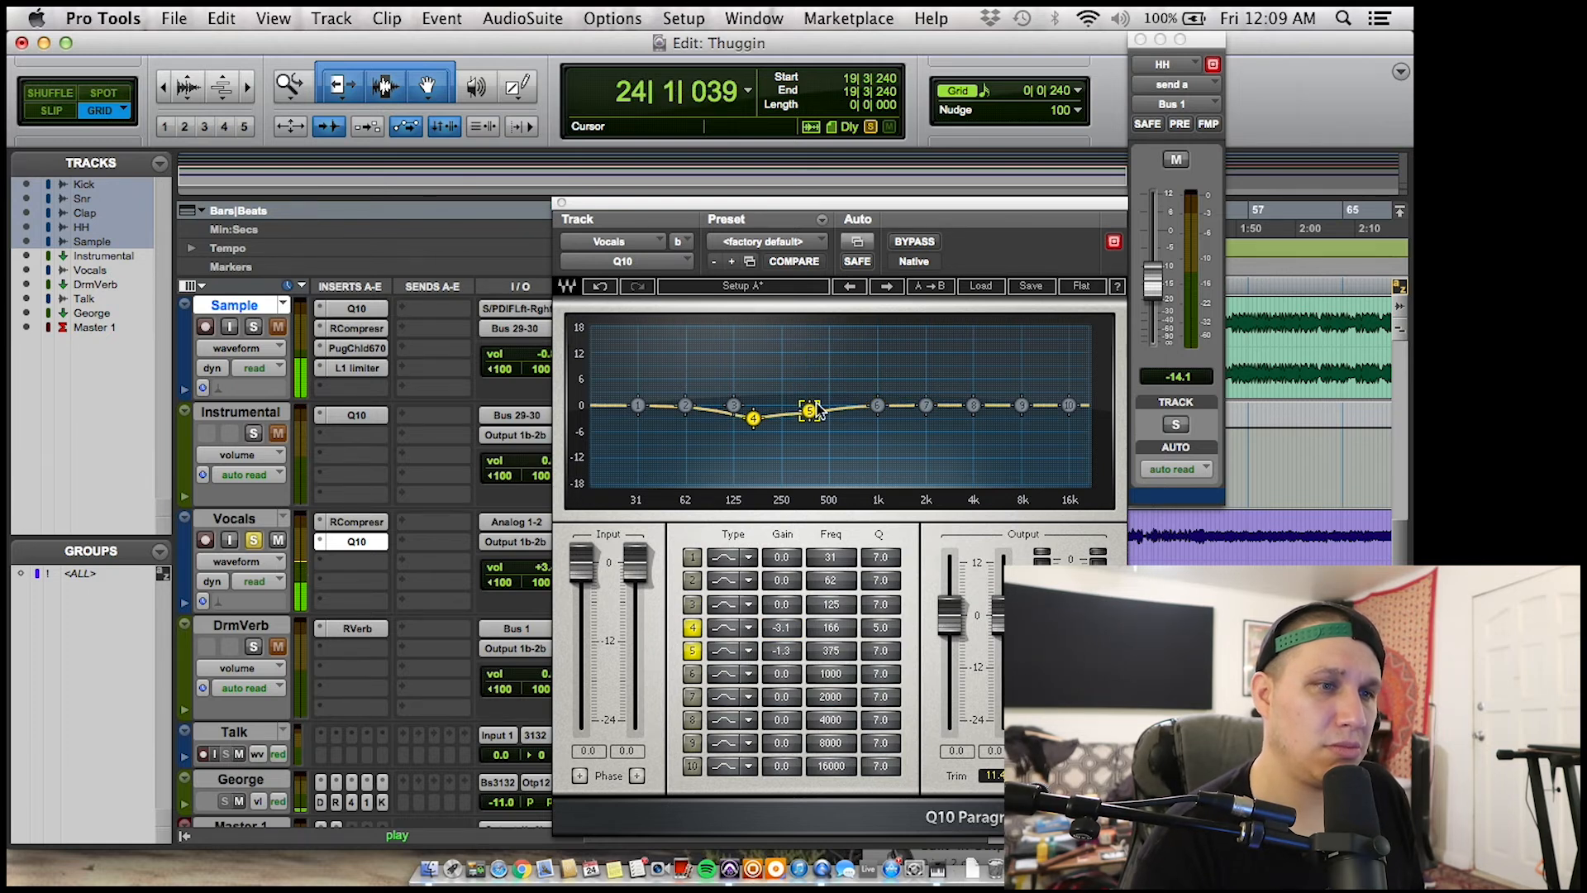
key("space")
key("space")
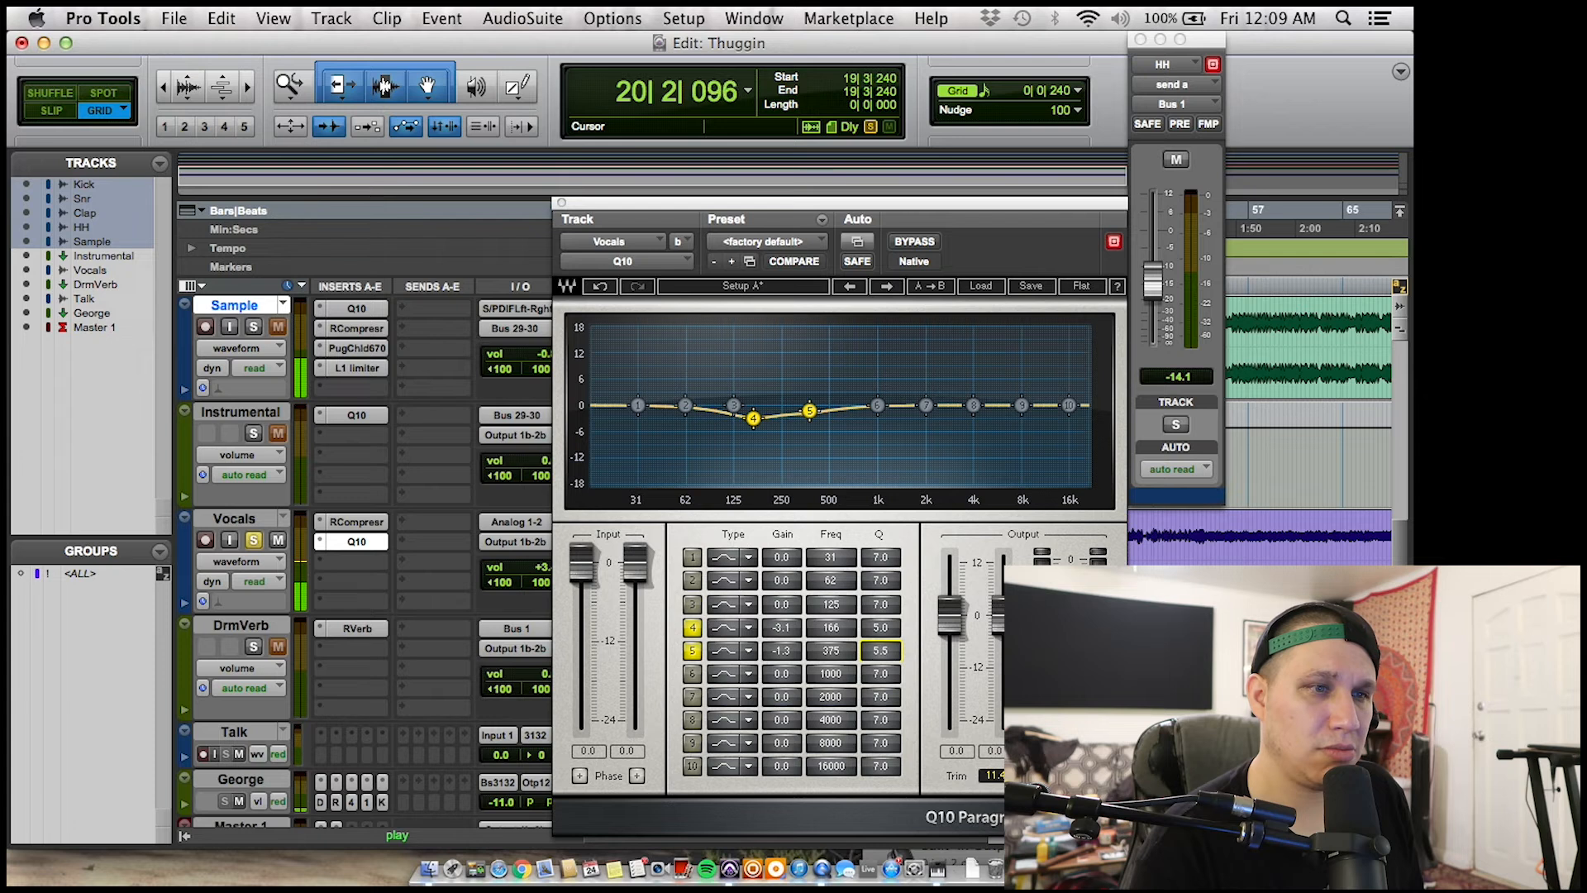
- Set Vocals Q10 band 7 to 2612 Hz with gain -0.9, replaying the passage
mouse_move(926, 405)
left_mouse_down()
mouse_move(925, 344)
mouse_move(964, 344)
mouse_move(945, 419)
left_mouse_up()
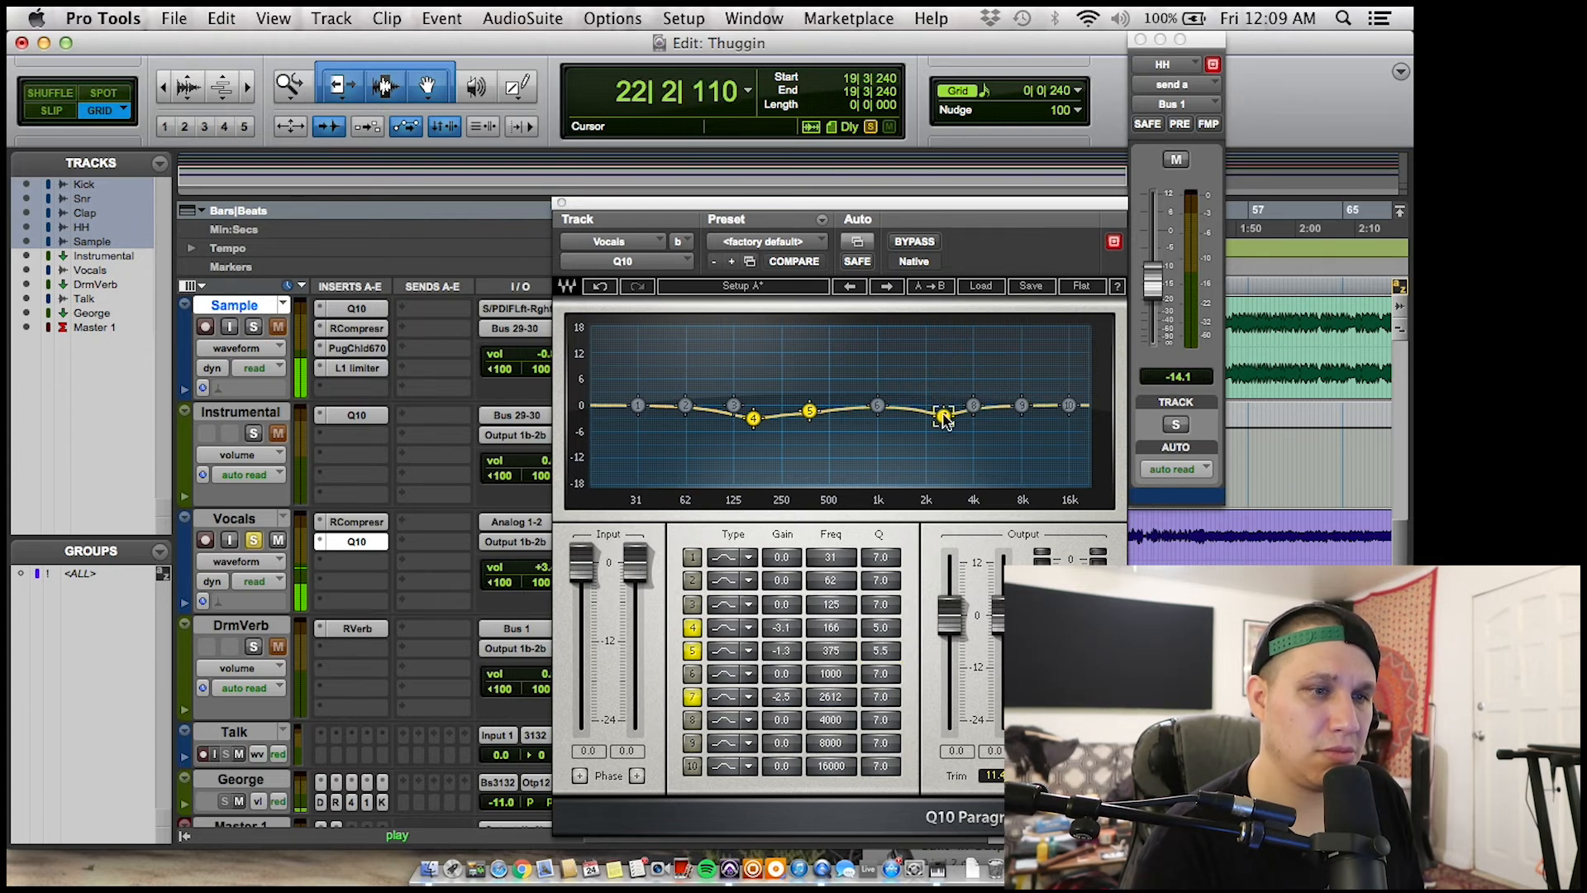
left_click_drag(794, 697, 795, 686)
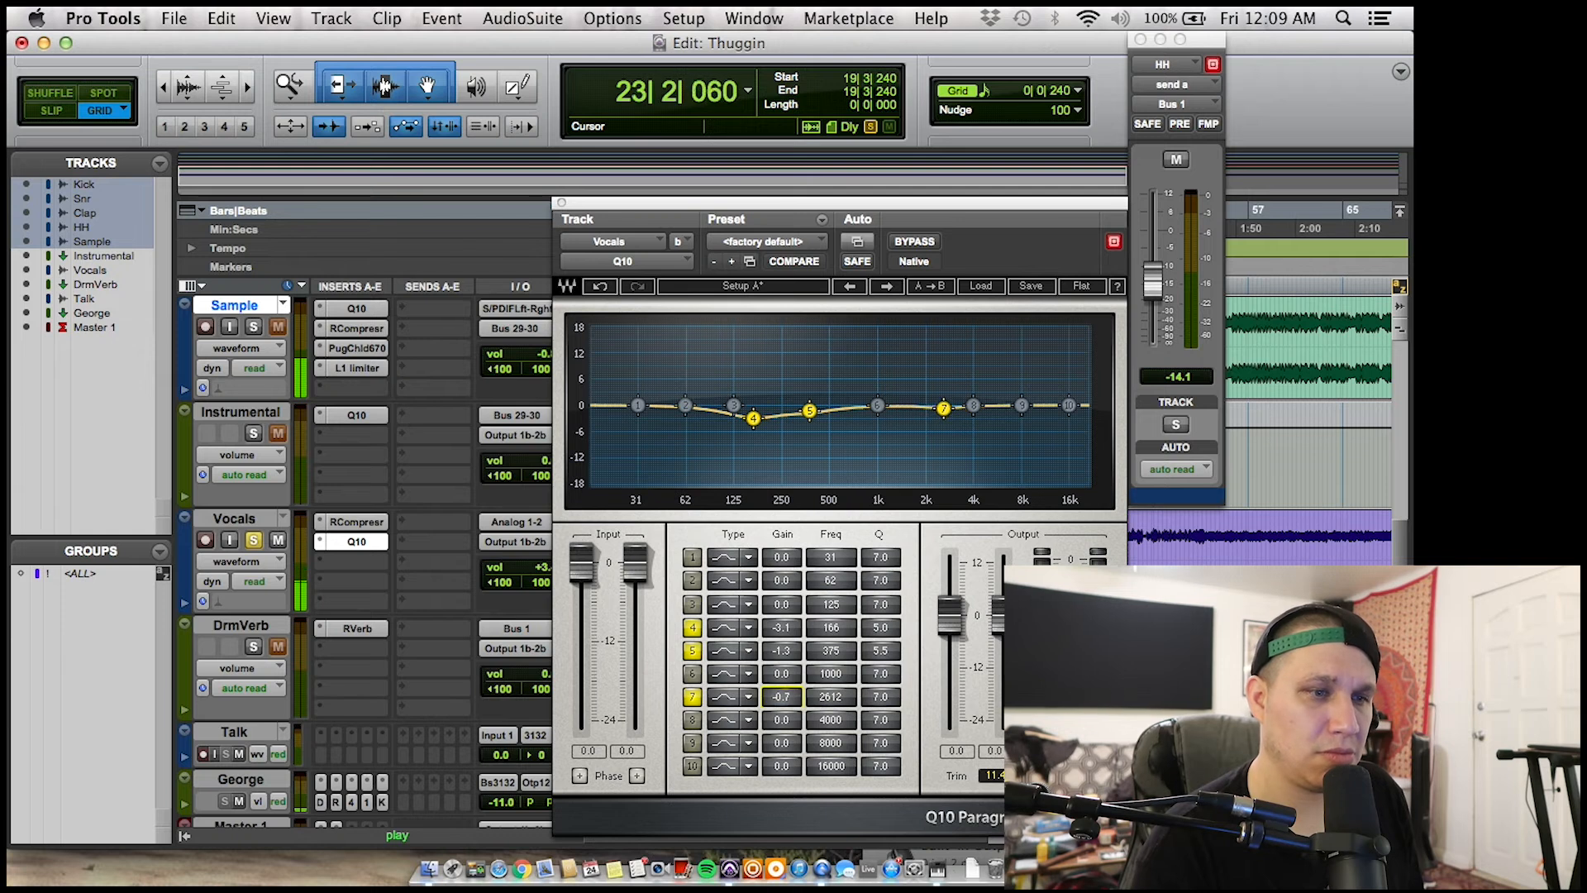
key("space")
key("space")
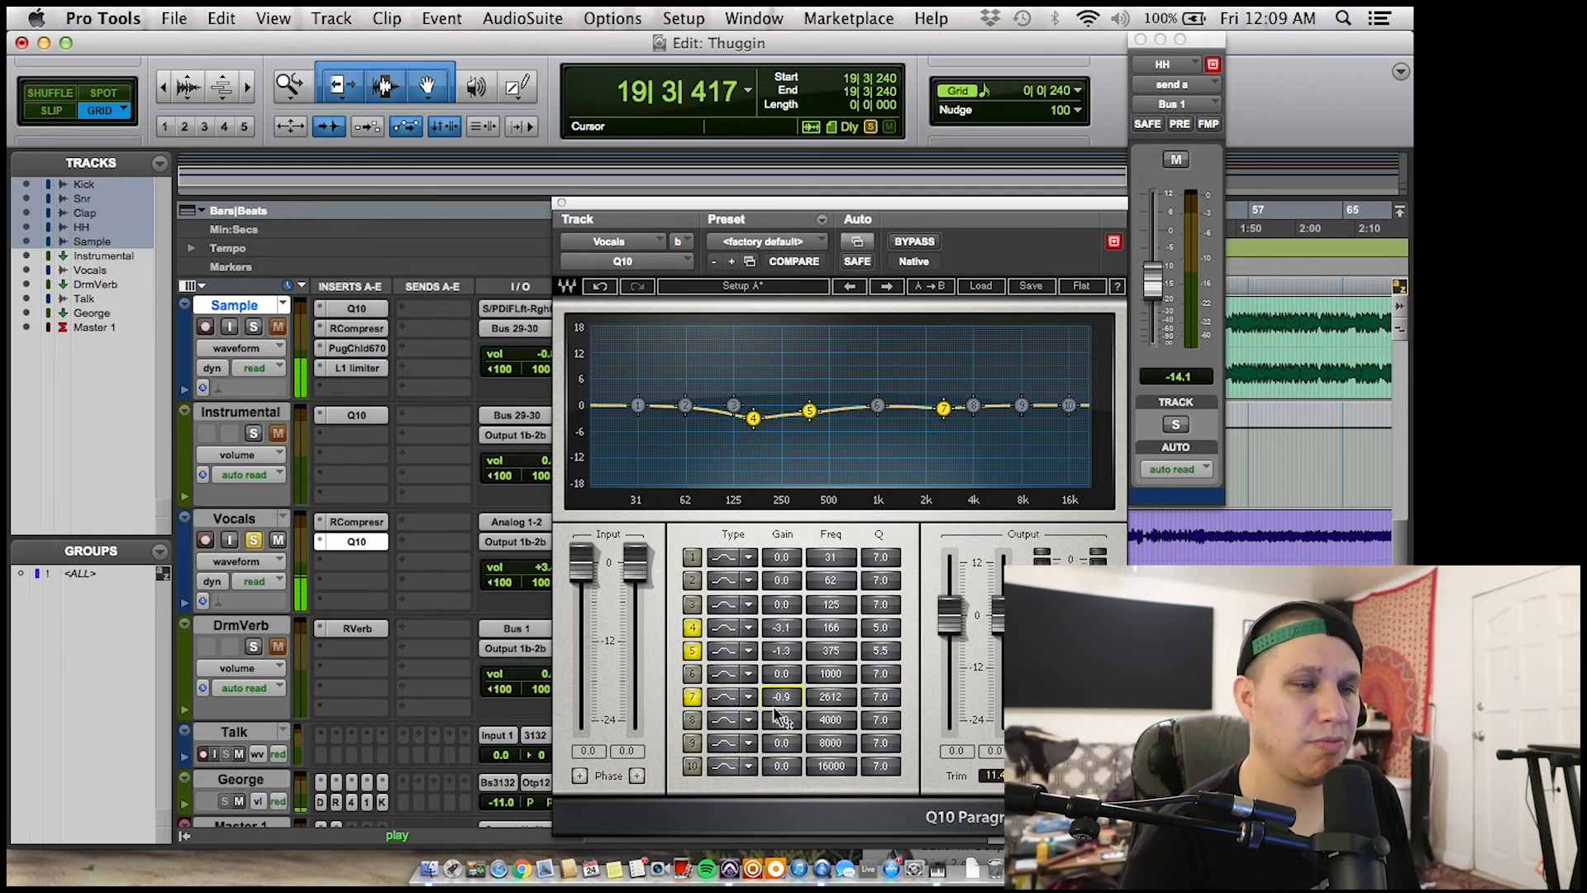
- Change Vocals Q10 band 10 to a high shelf at 653 Hz with gain 3.1
left_click(728, 766)
left_click_drag(1069, 405, 848, 382)
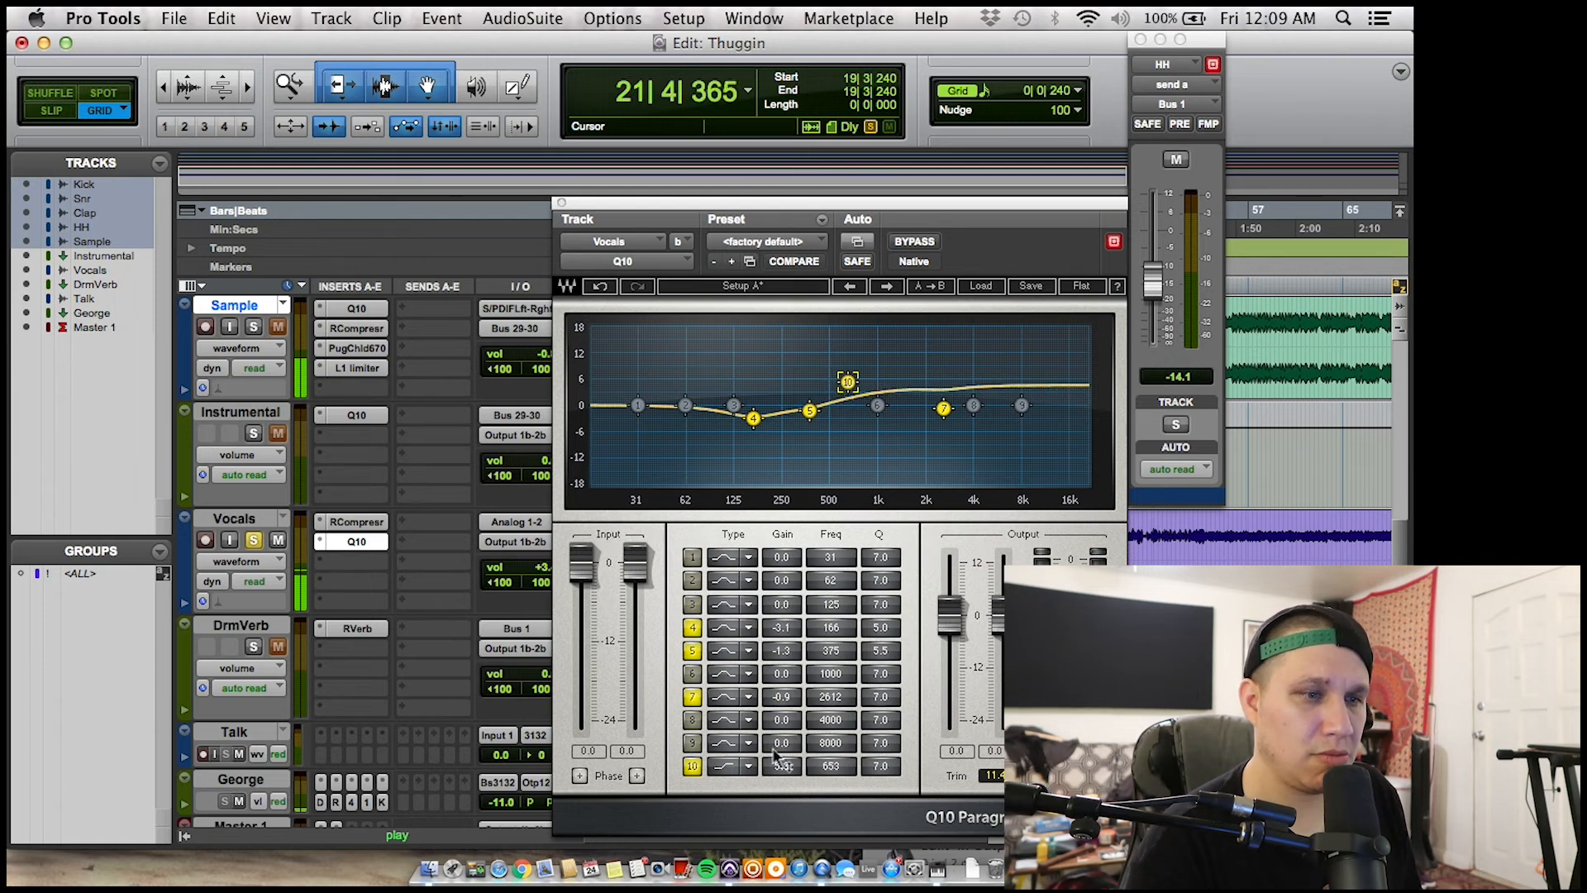
left_click_drag(781, 769, 782, 791)
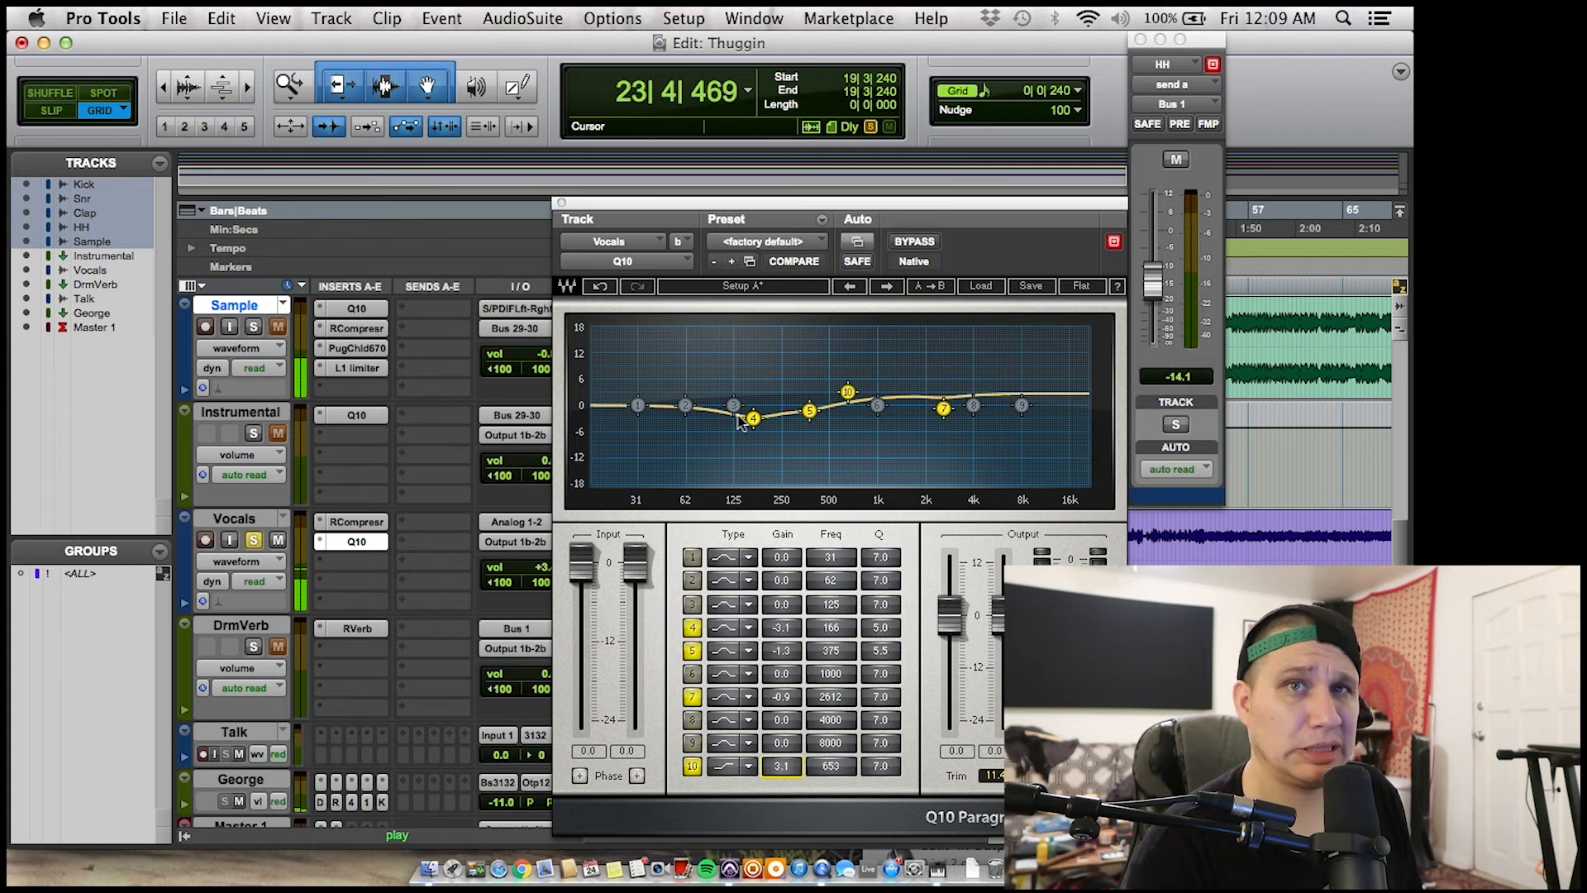
- Set Vocals Q10 band 3 to 400 Hz with gain -0.5 and move the equalizer window clear of the track controls
left_click_drag(733, 411, 798, 329)
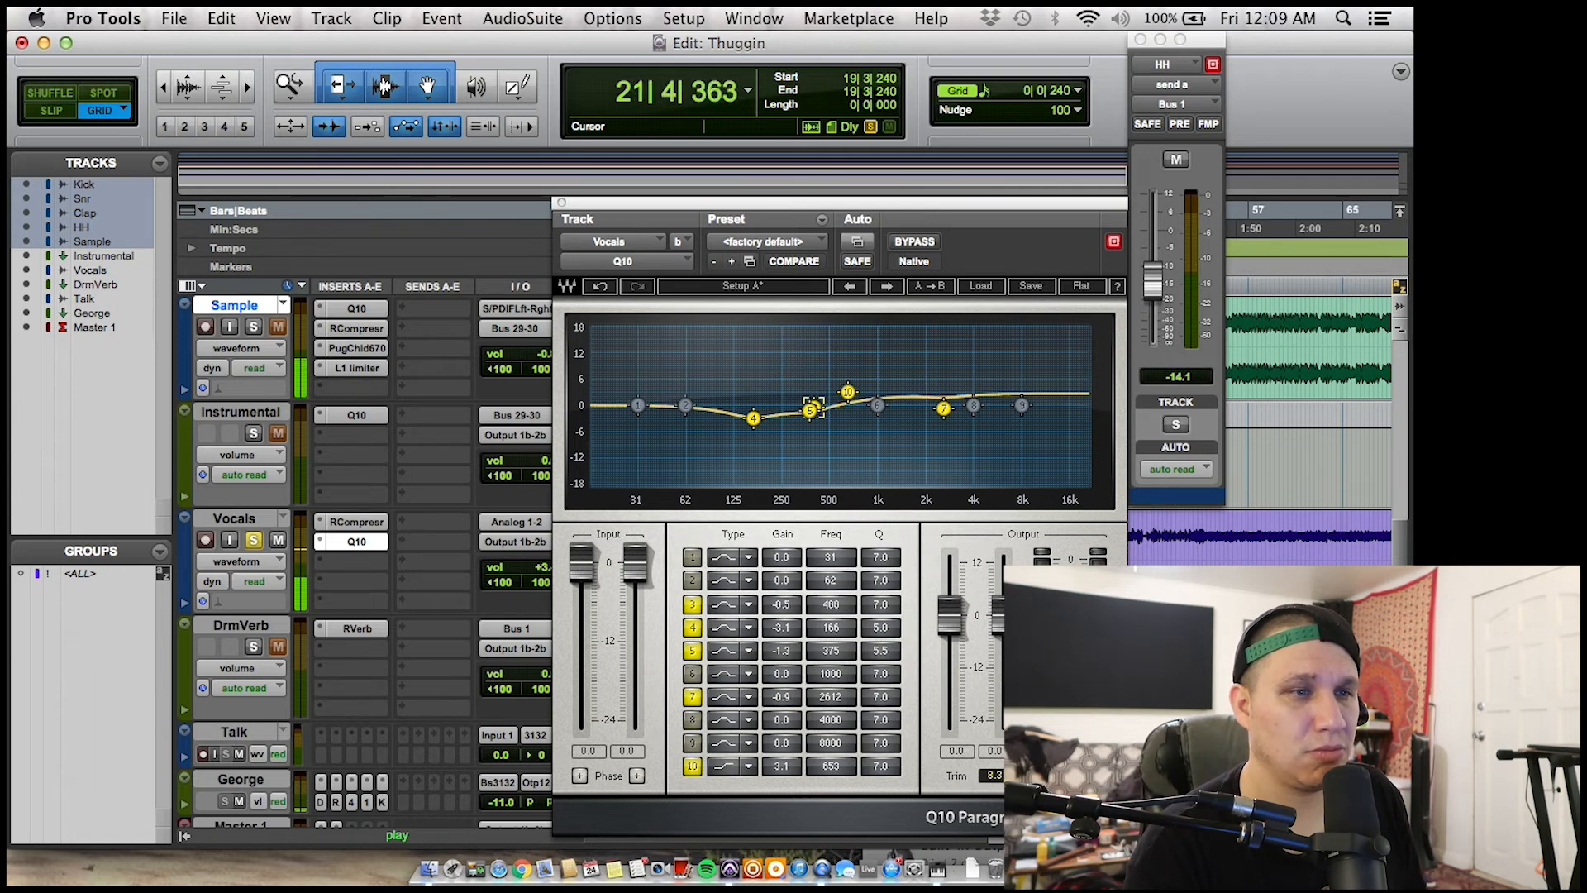
key("space")
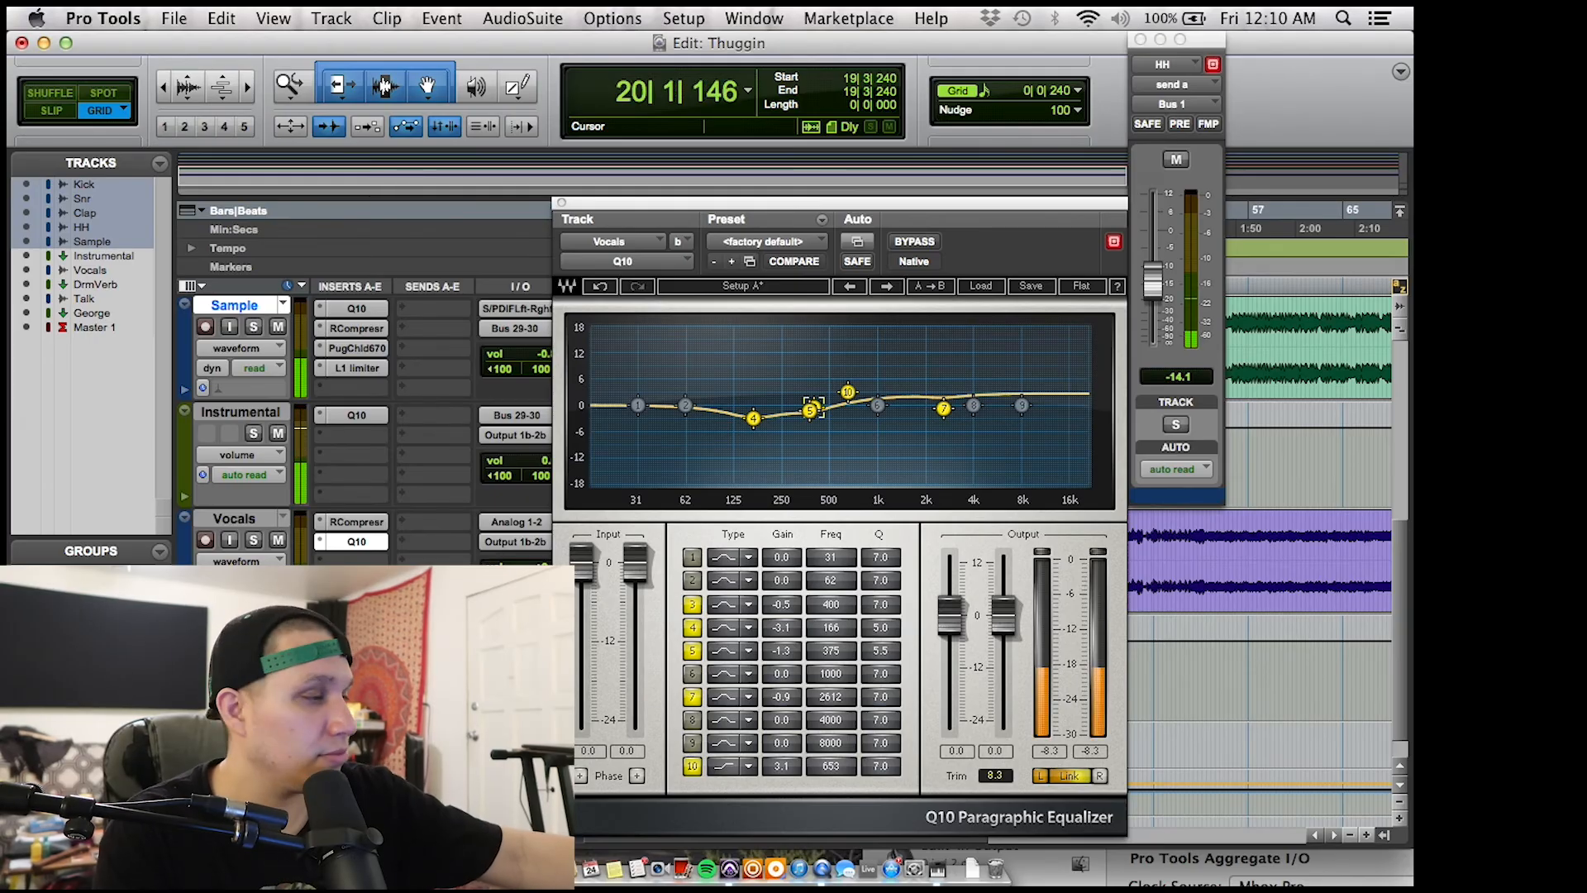
left_click_drag(578, 204, 630, 183)
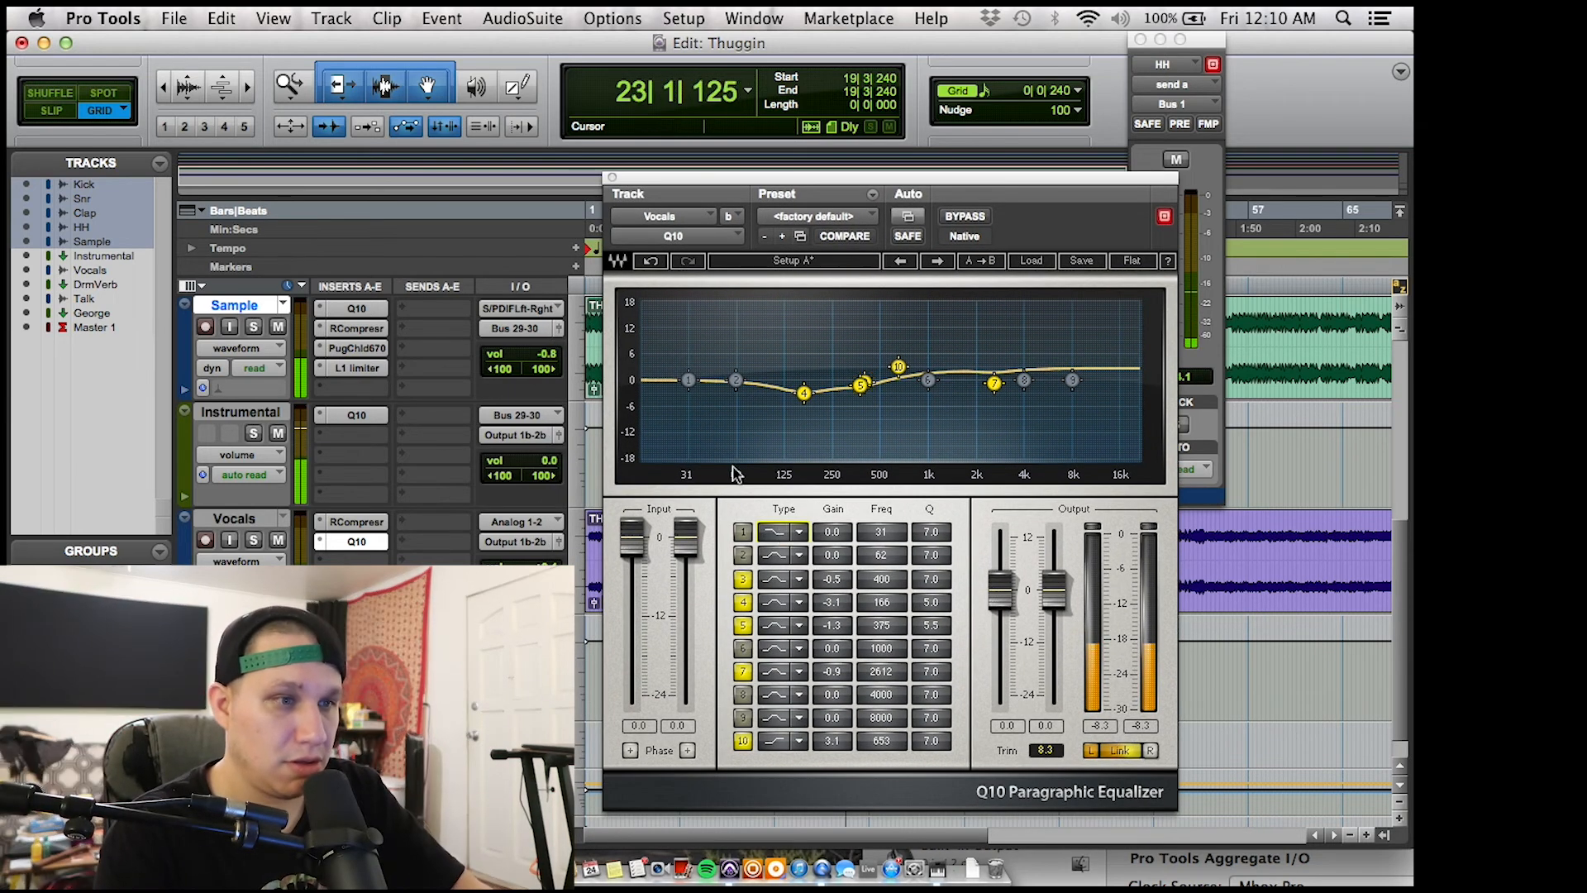
- Set Vocals Q10 band 1 to a low shelf at 333 Hz with gain 2.0 and replay the full mix
left_click_drag(688, 379, 852, 371)
key("space")
key("space")
- Set Vocals Q10 band 8 to 1044 Hz with gain 1.2 and Q 4.6, replaying the full mix
left_click_drag(1026, 376, 932, 323)
left_click_drag(930, 353, 939, 359)
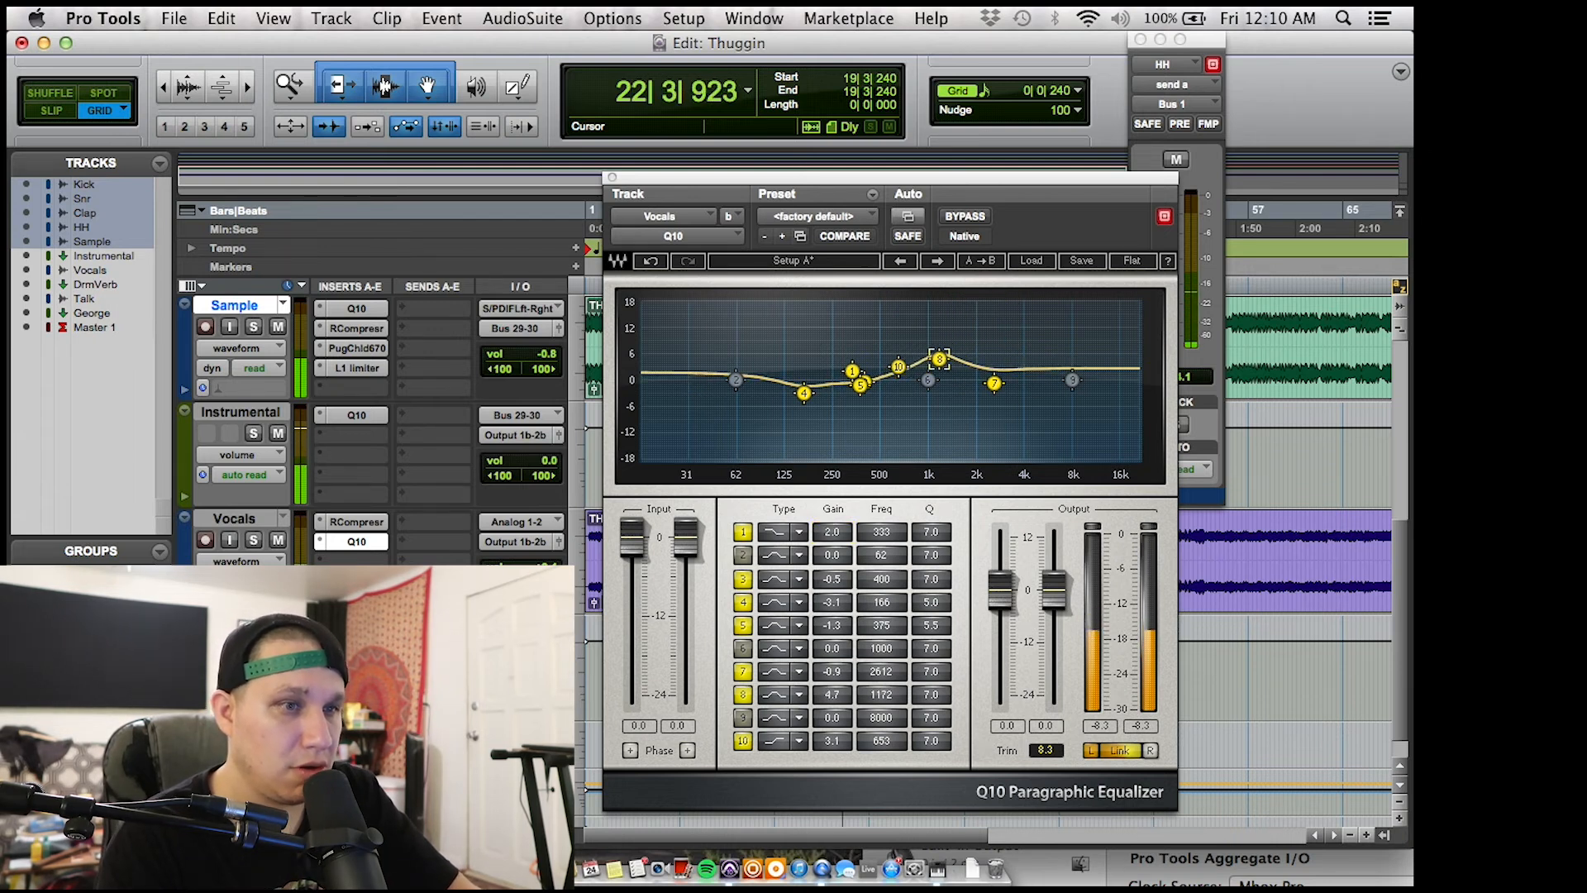
left_click_drag(923, 699, 830, 683)
key("space")
key("space")
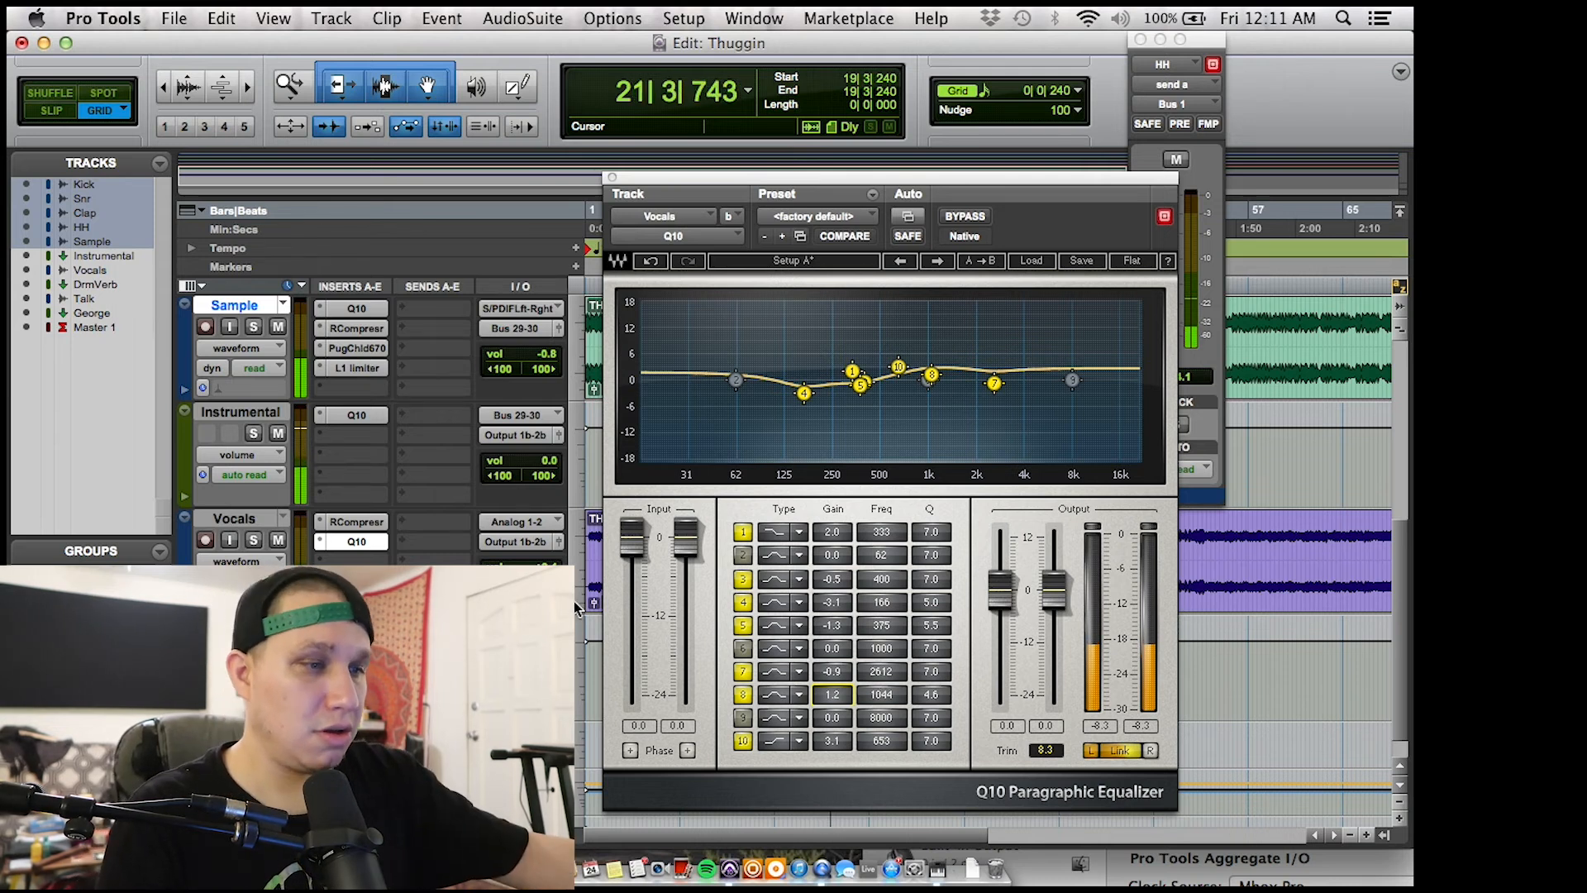
- Set Vocals Q10 band 2 to 127 Hz with gain 0.5 and replay the full mix
left_click_drag(735, 380, 786, 380)
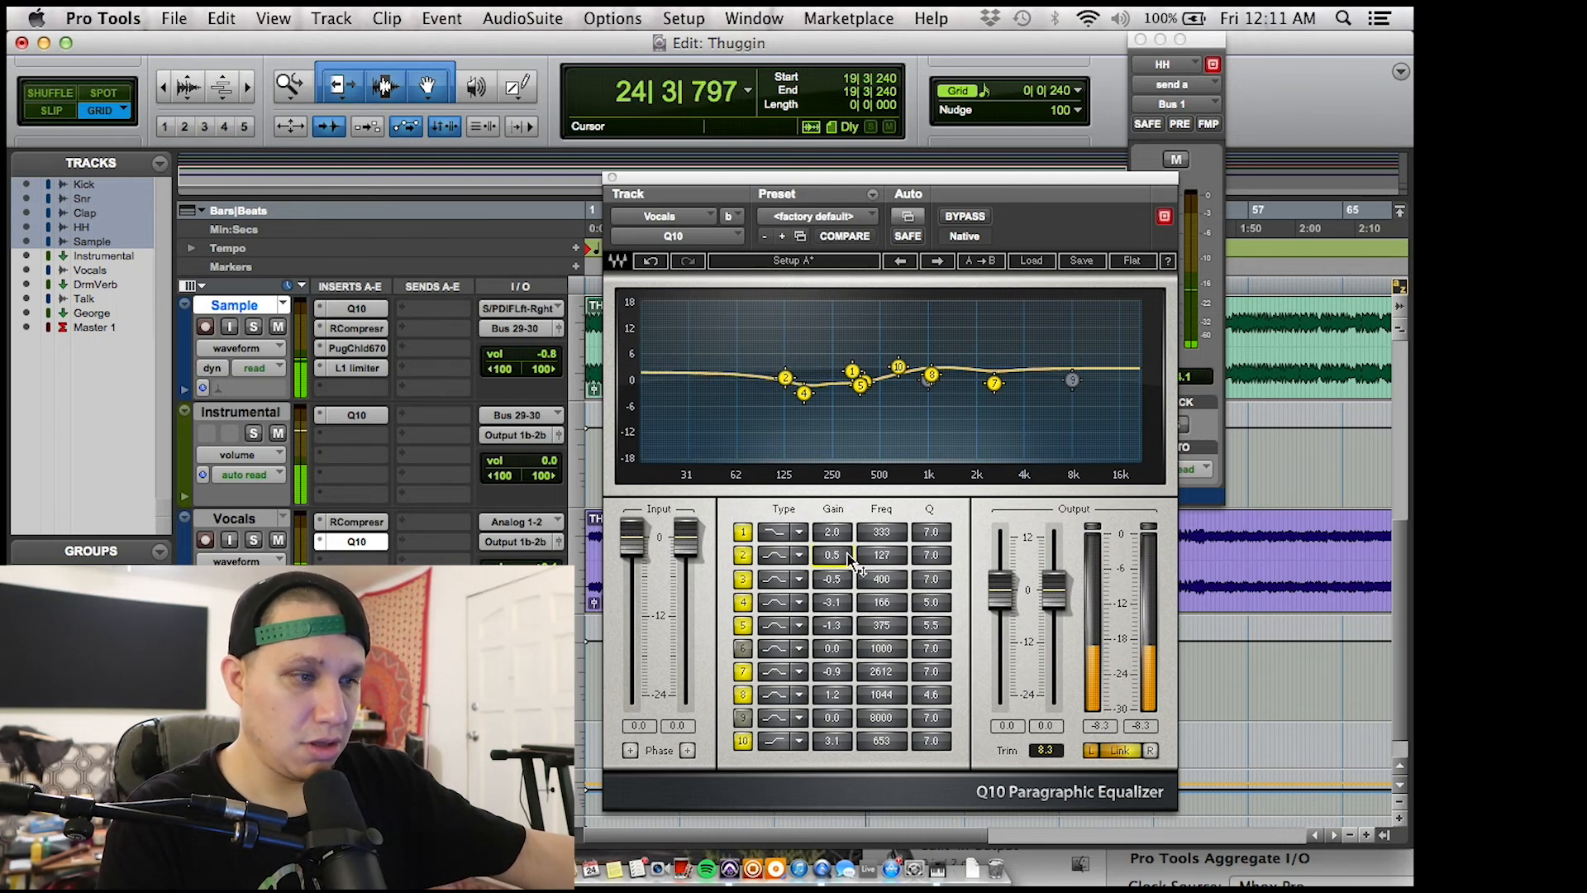
key("space")
key("space")
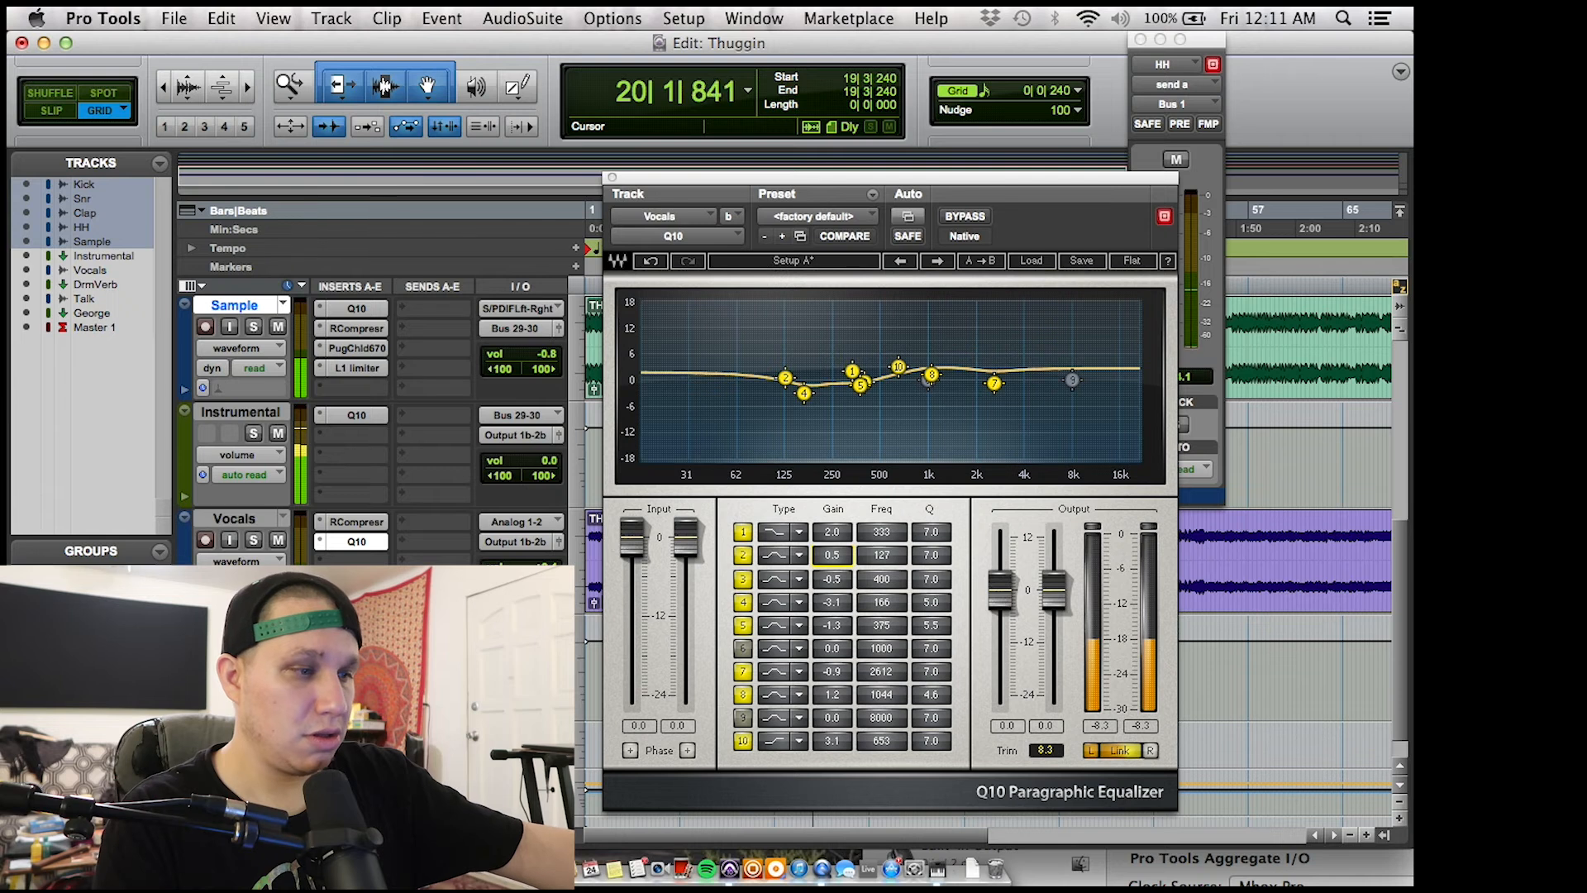
key("space")
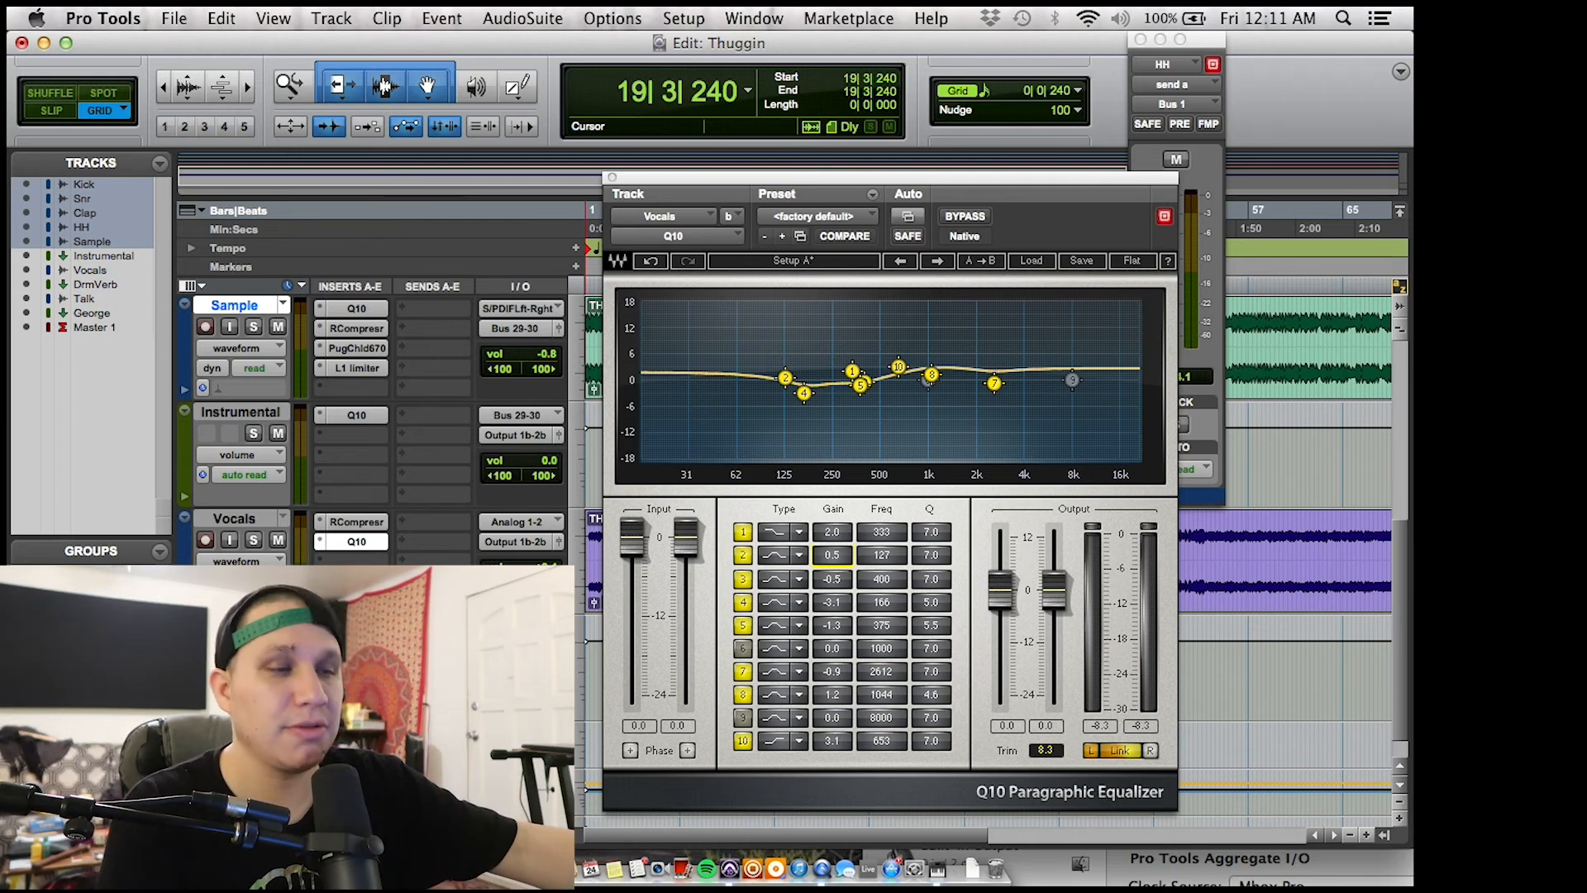
key("space")
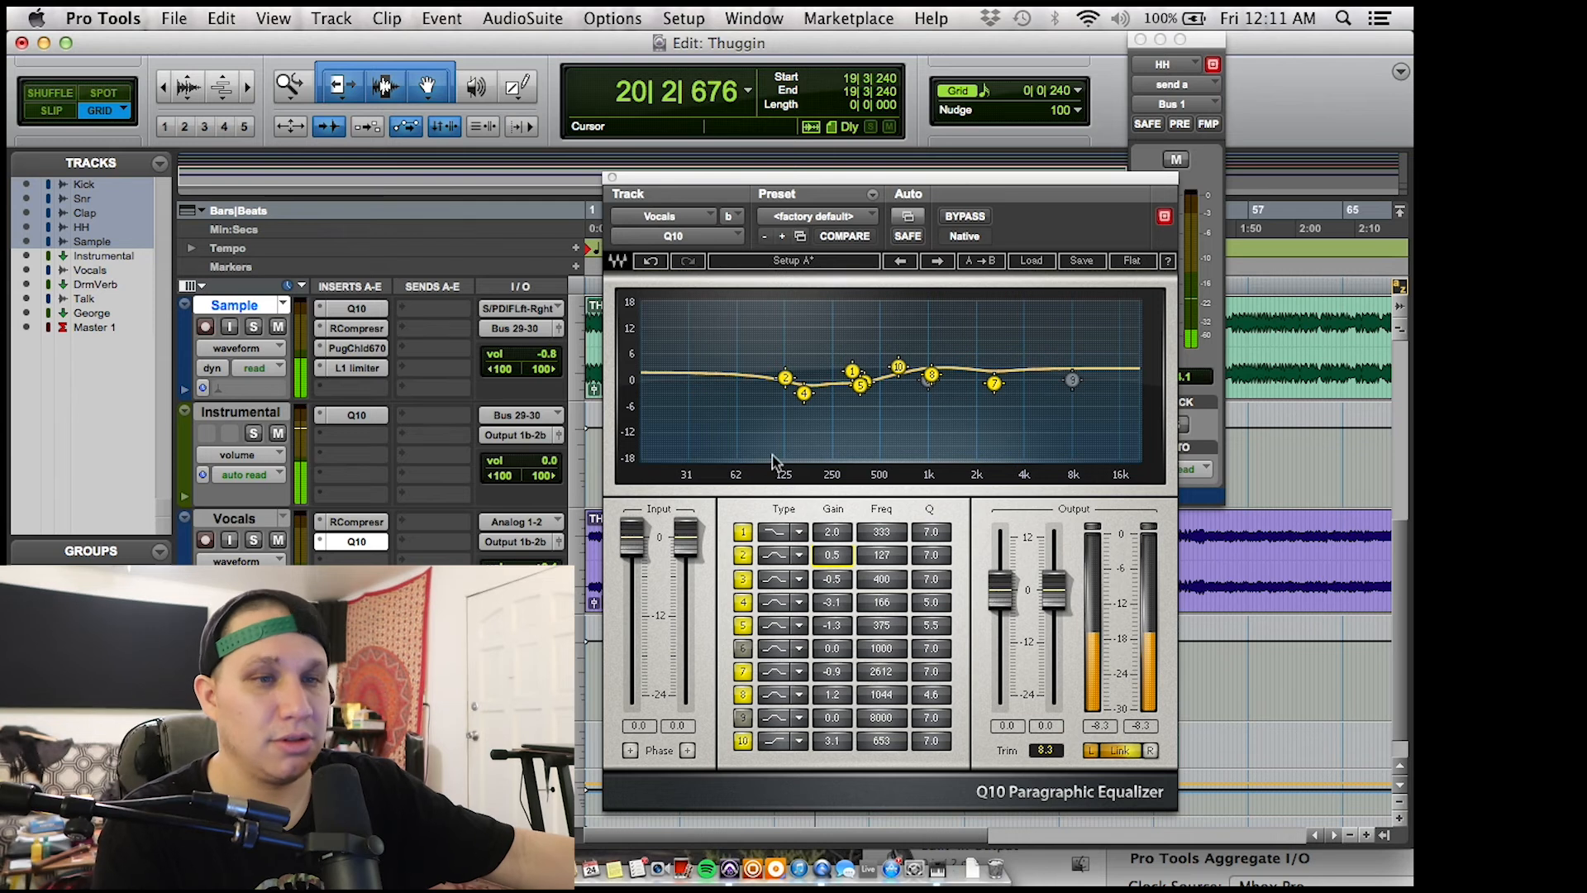
- Set Vocals Q10 band 9 to 5865 Hz with gain 0.9 and Q 4.6, and close the equalizer
mouse_move(1071, 379)
left_mouse_down()
mouse_move(1052, 325)
mouse_move(1056, 373)
left_mouse_up()
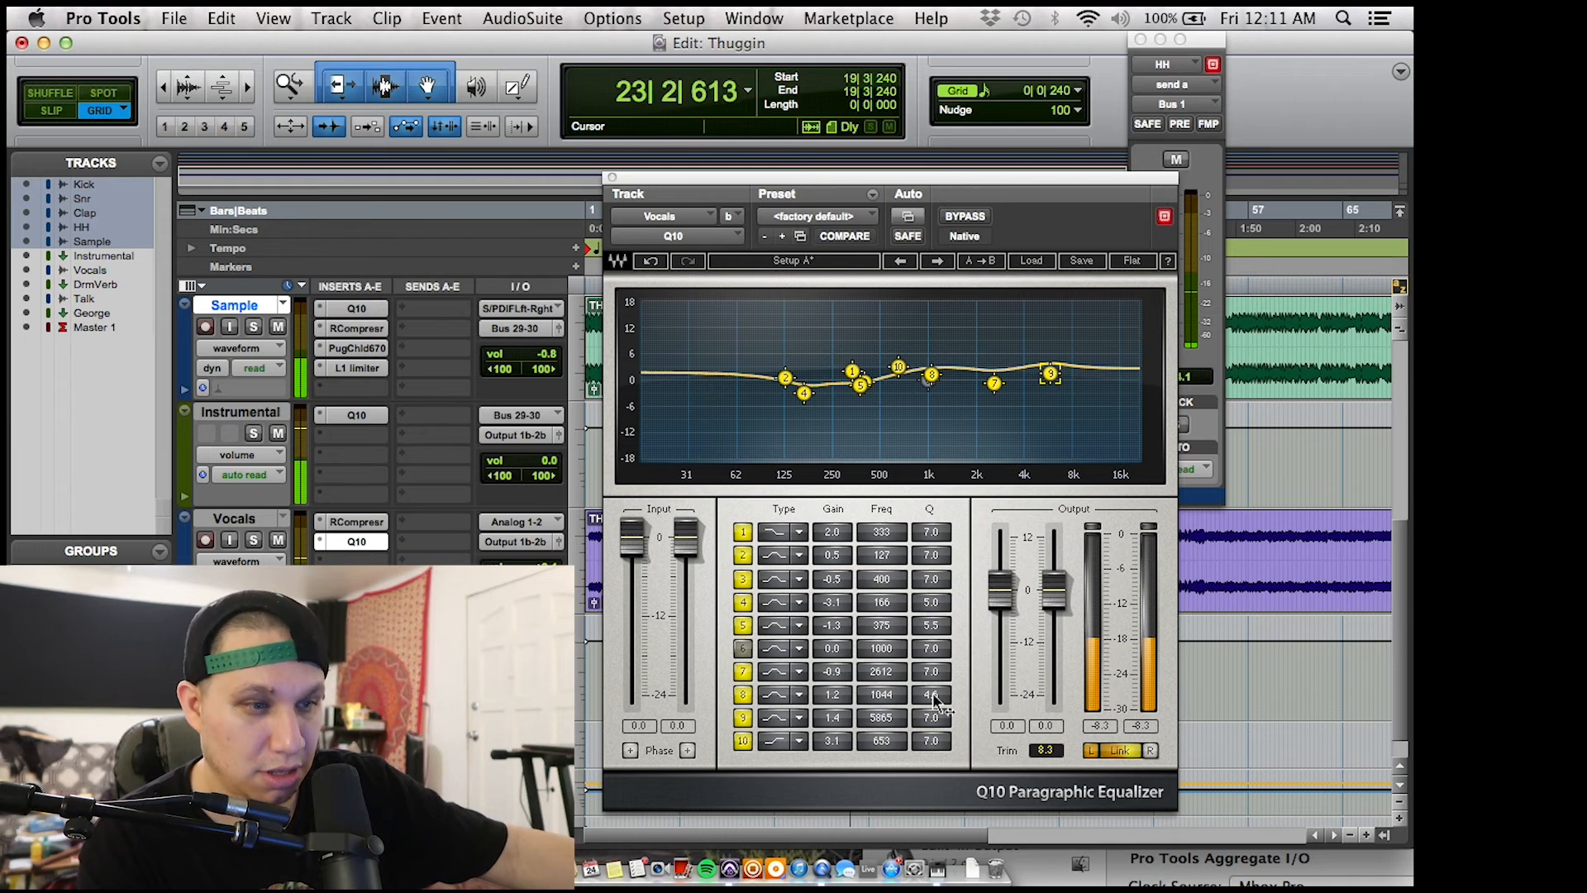
left_click_drag(940, 717, 940, 740)
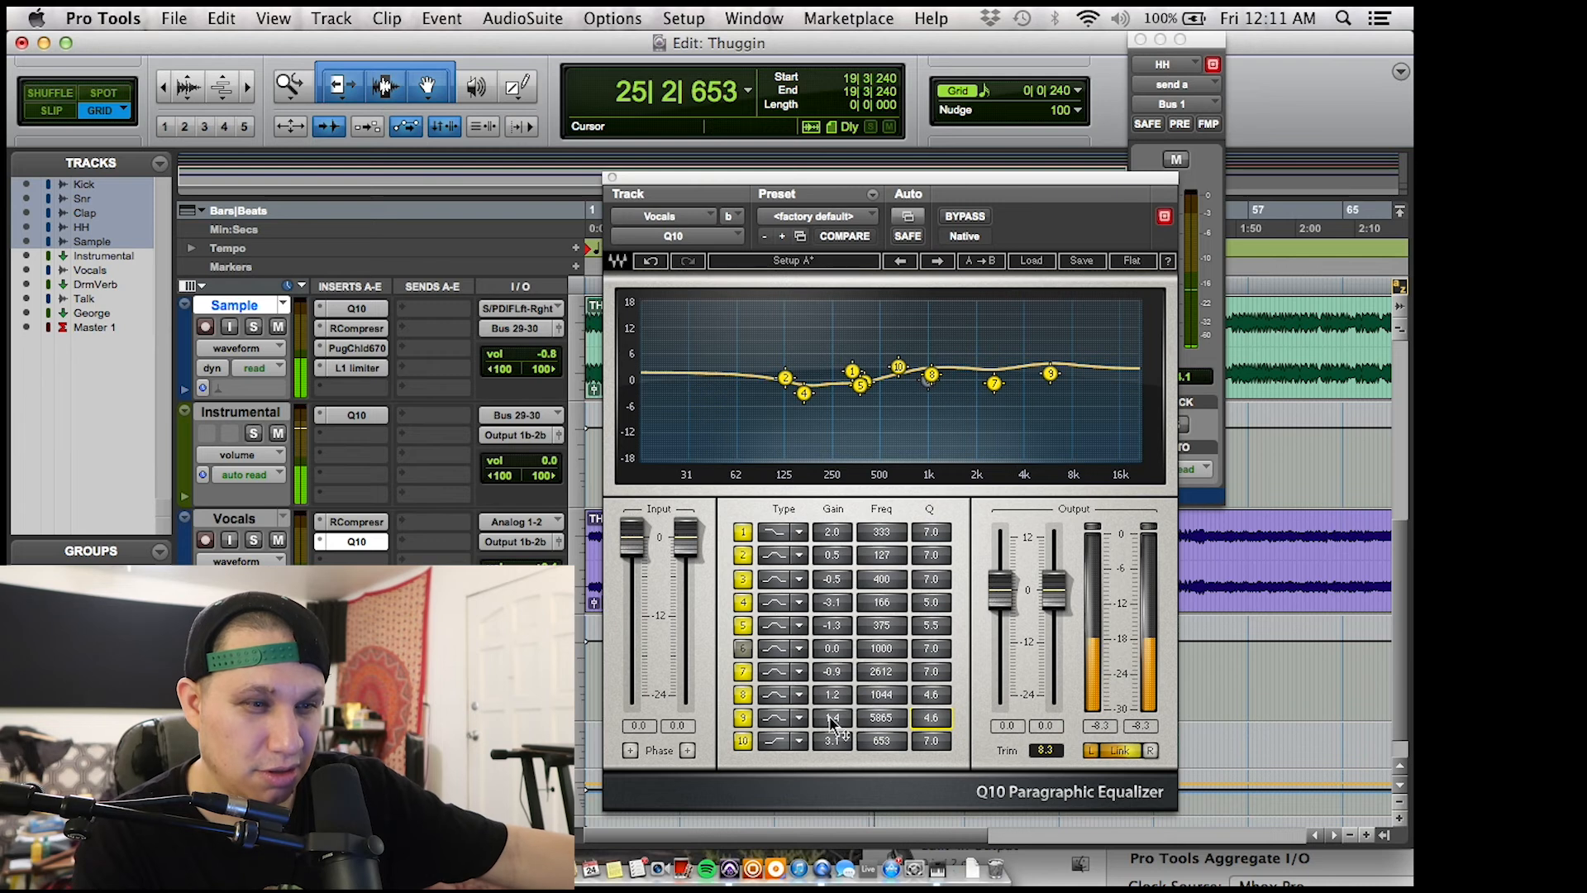
left_click_drag(834, 720, 834, 727)
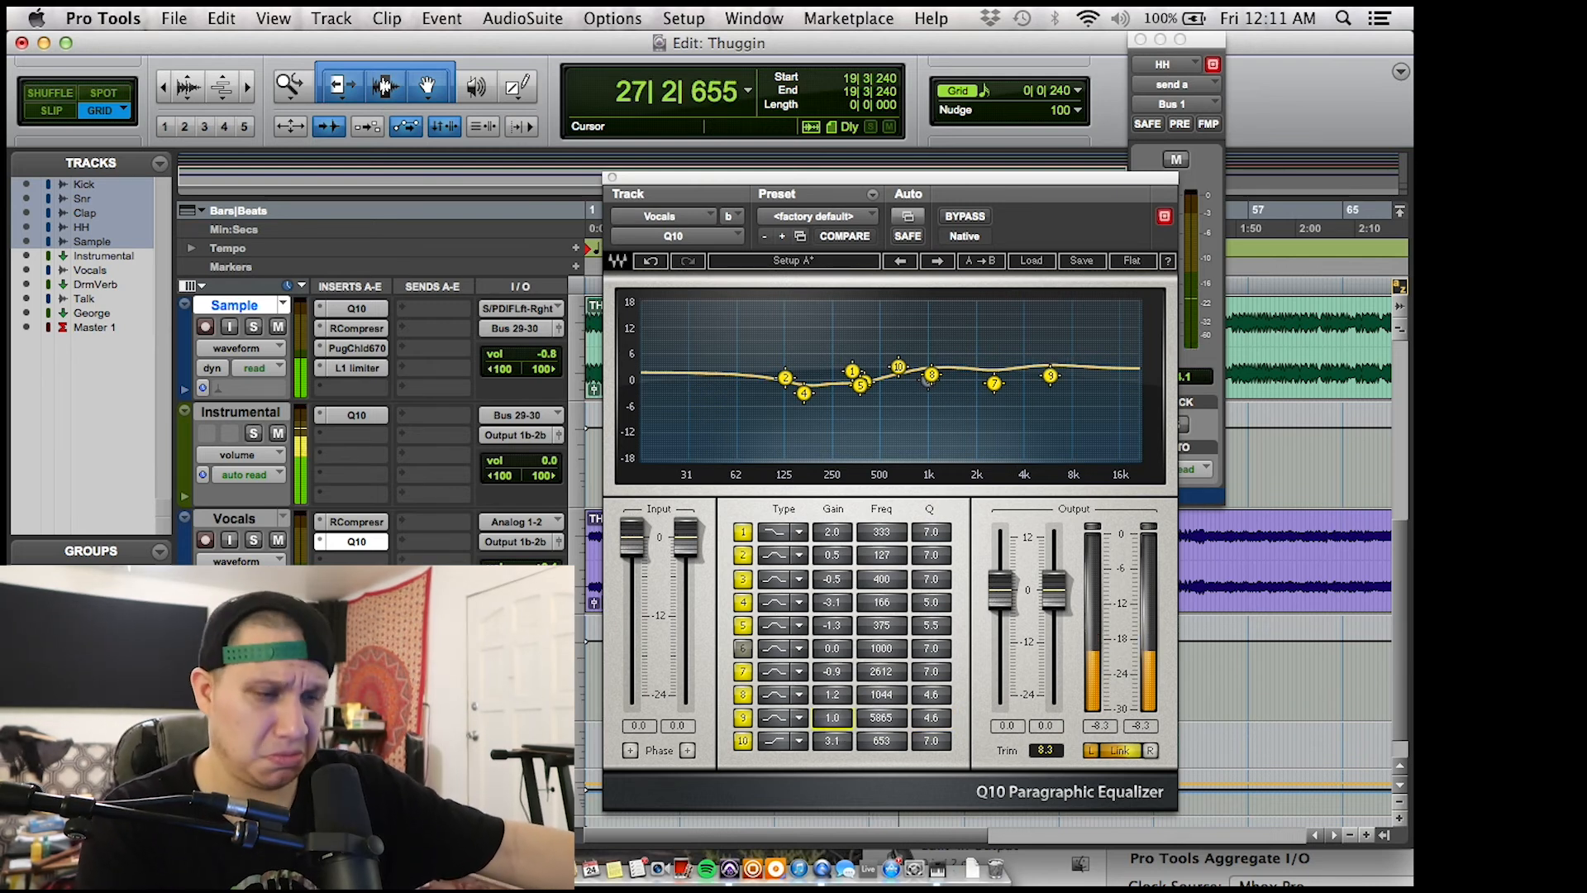
left_click_drag(834, 720, 834, 722)
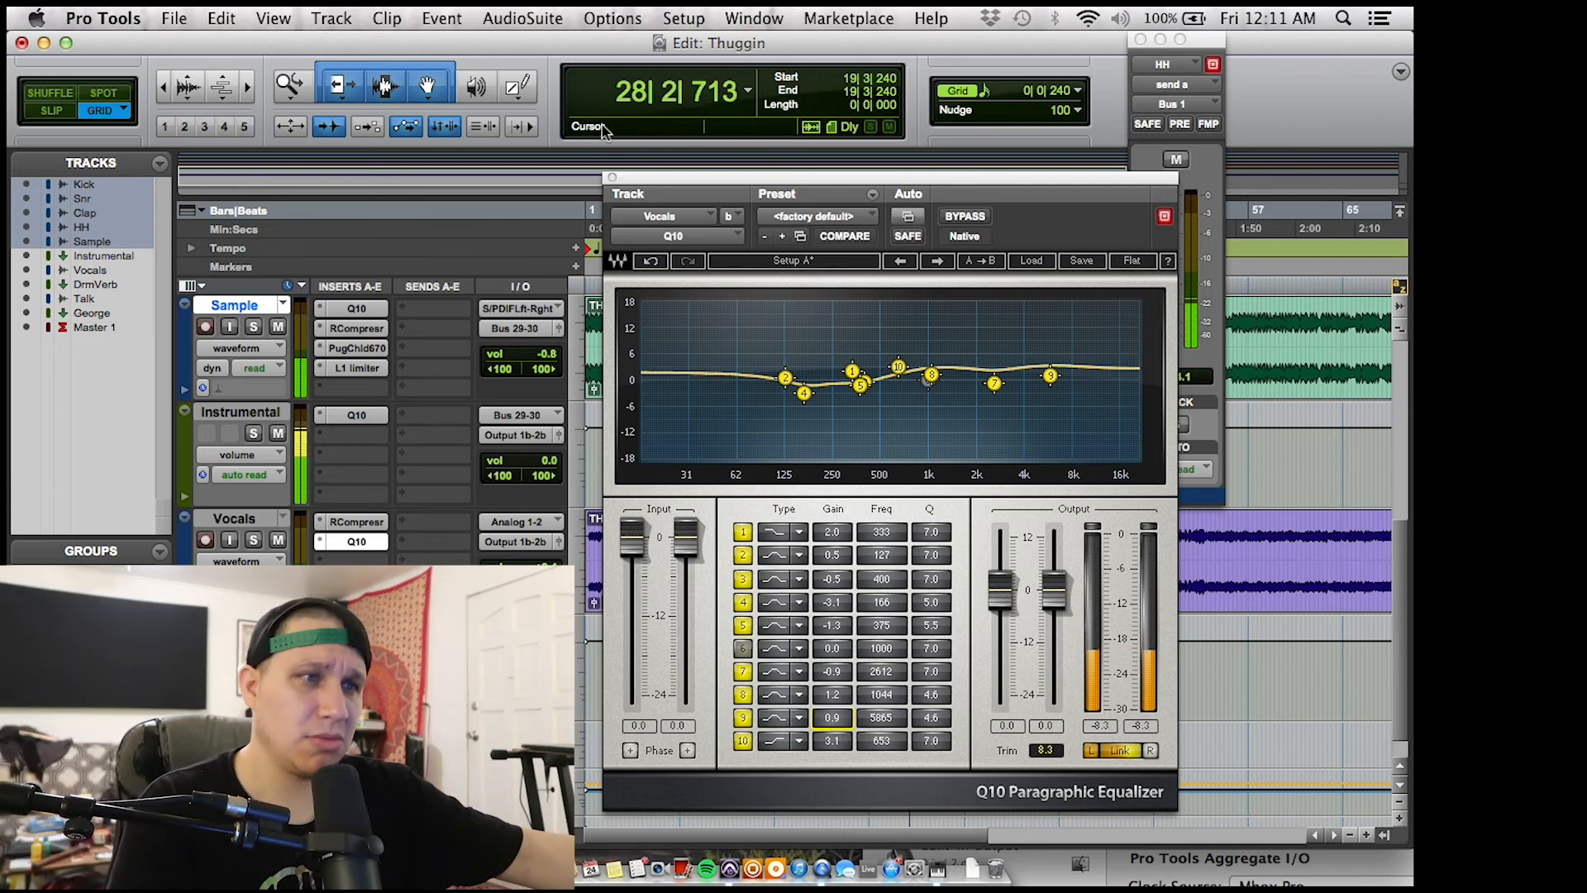
left_click(612, 178)
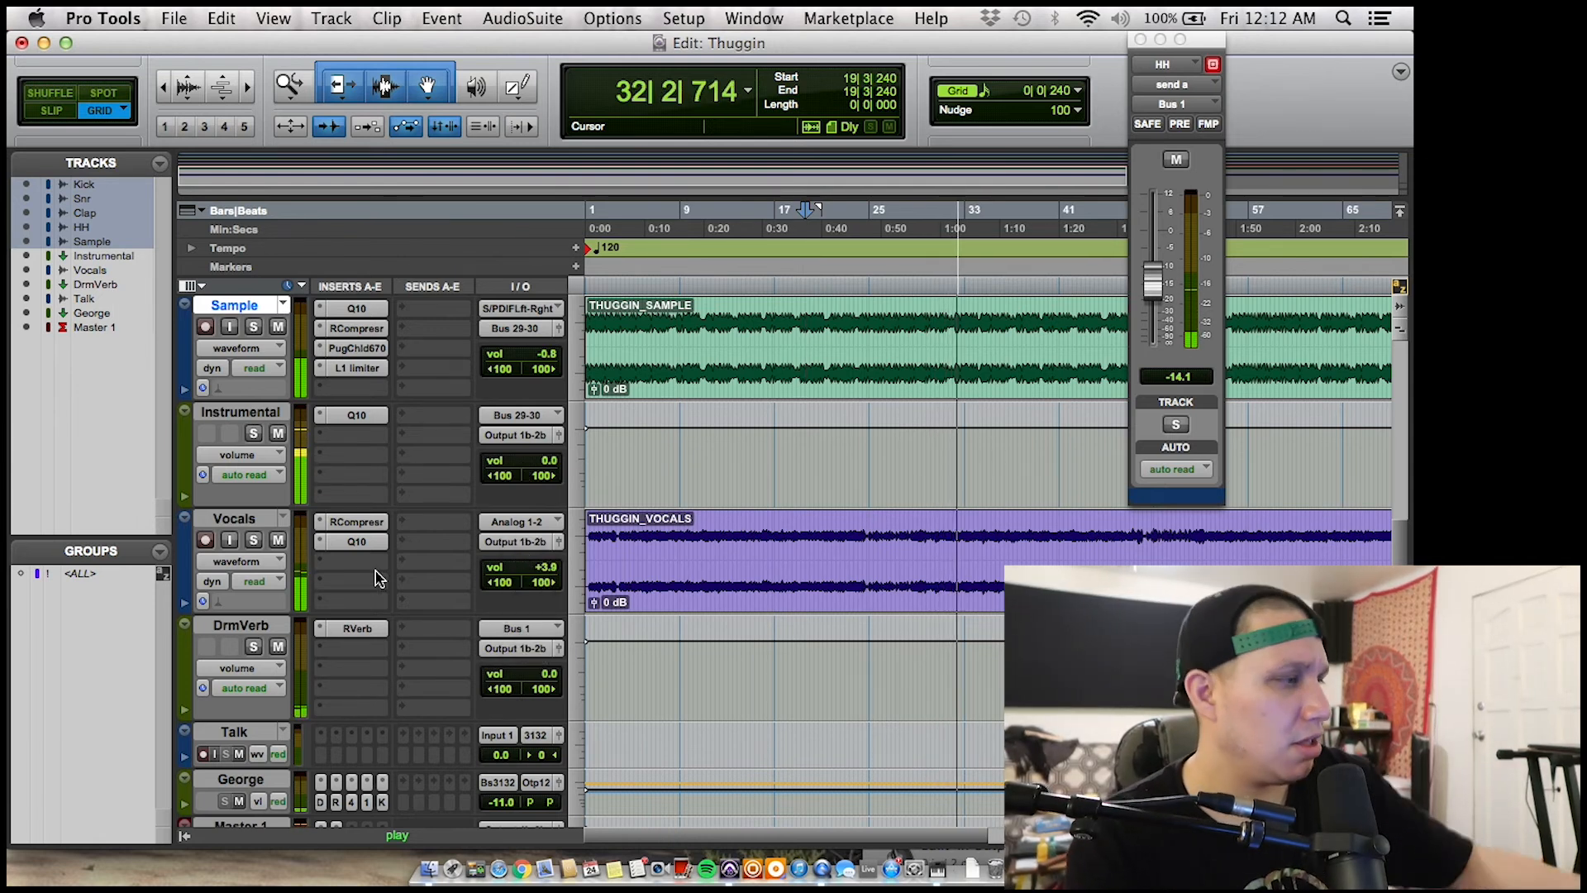
- Lower the Vocals track volume to +2.7 during playback and stop the session
left_click_drag(546, 569, 552, 592)
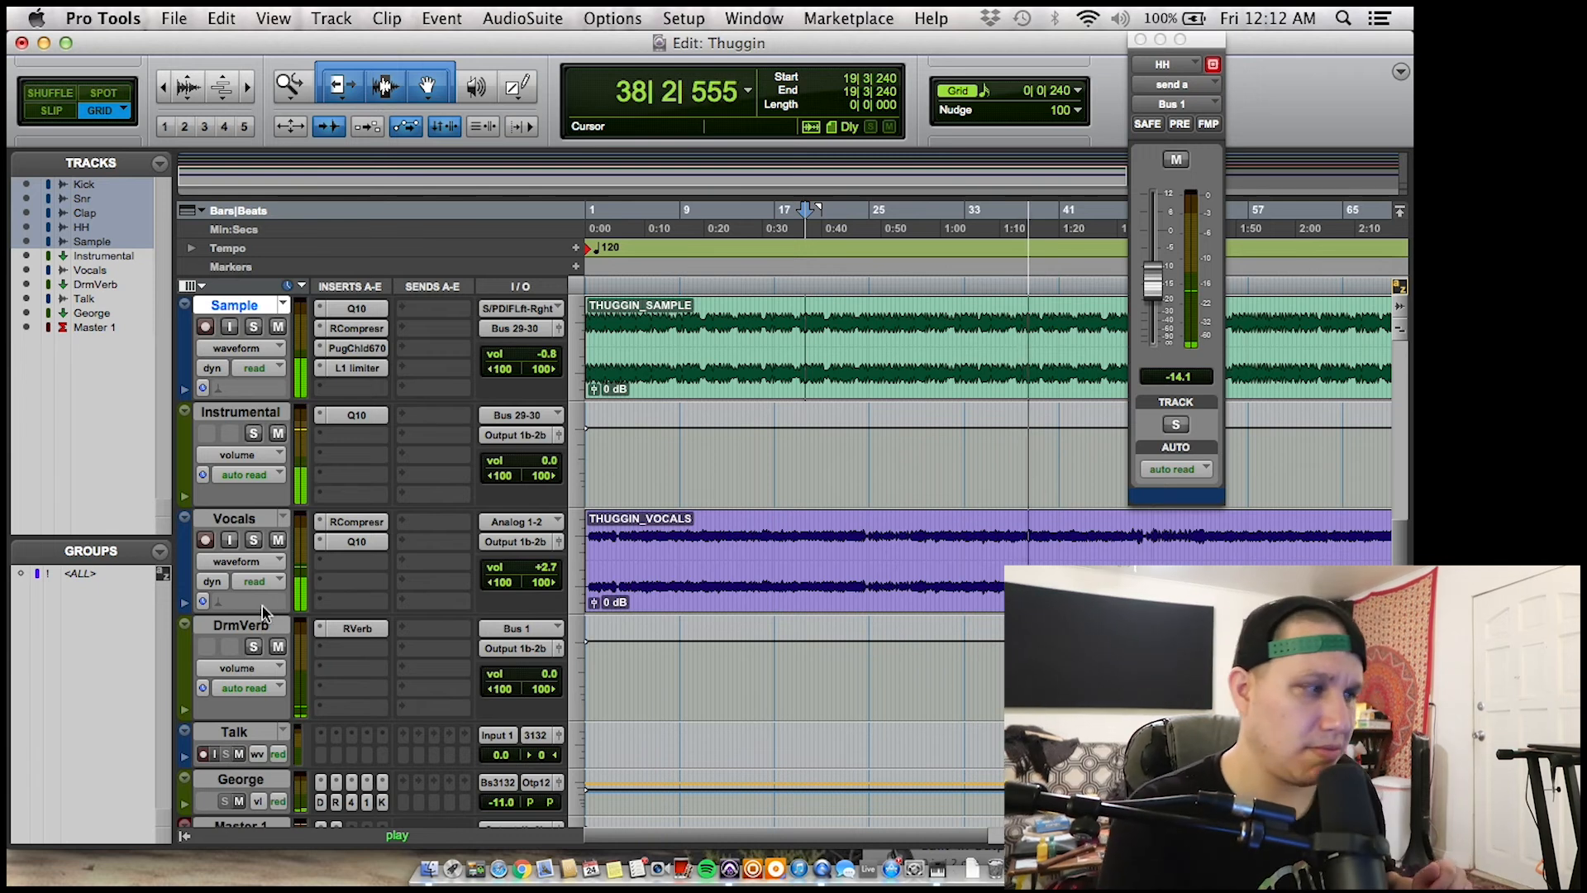
key("space")
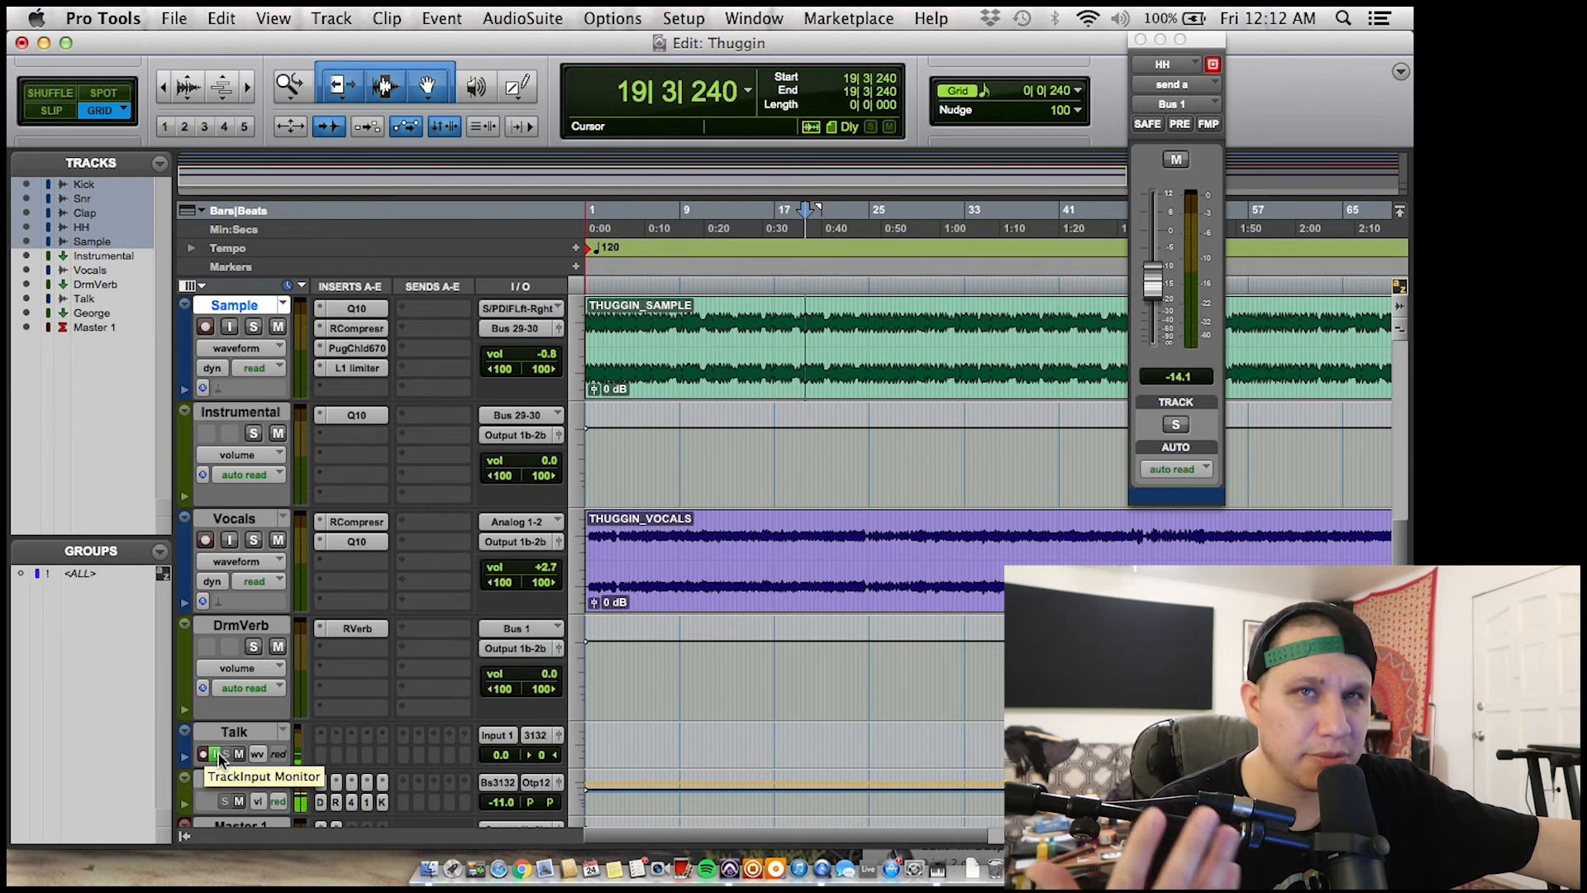
- Create one mono aux input track directly below DrmVerb and play the mix
key("super+shift+n")
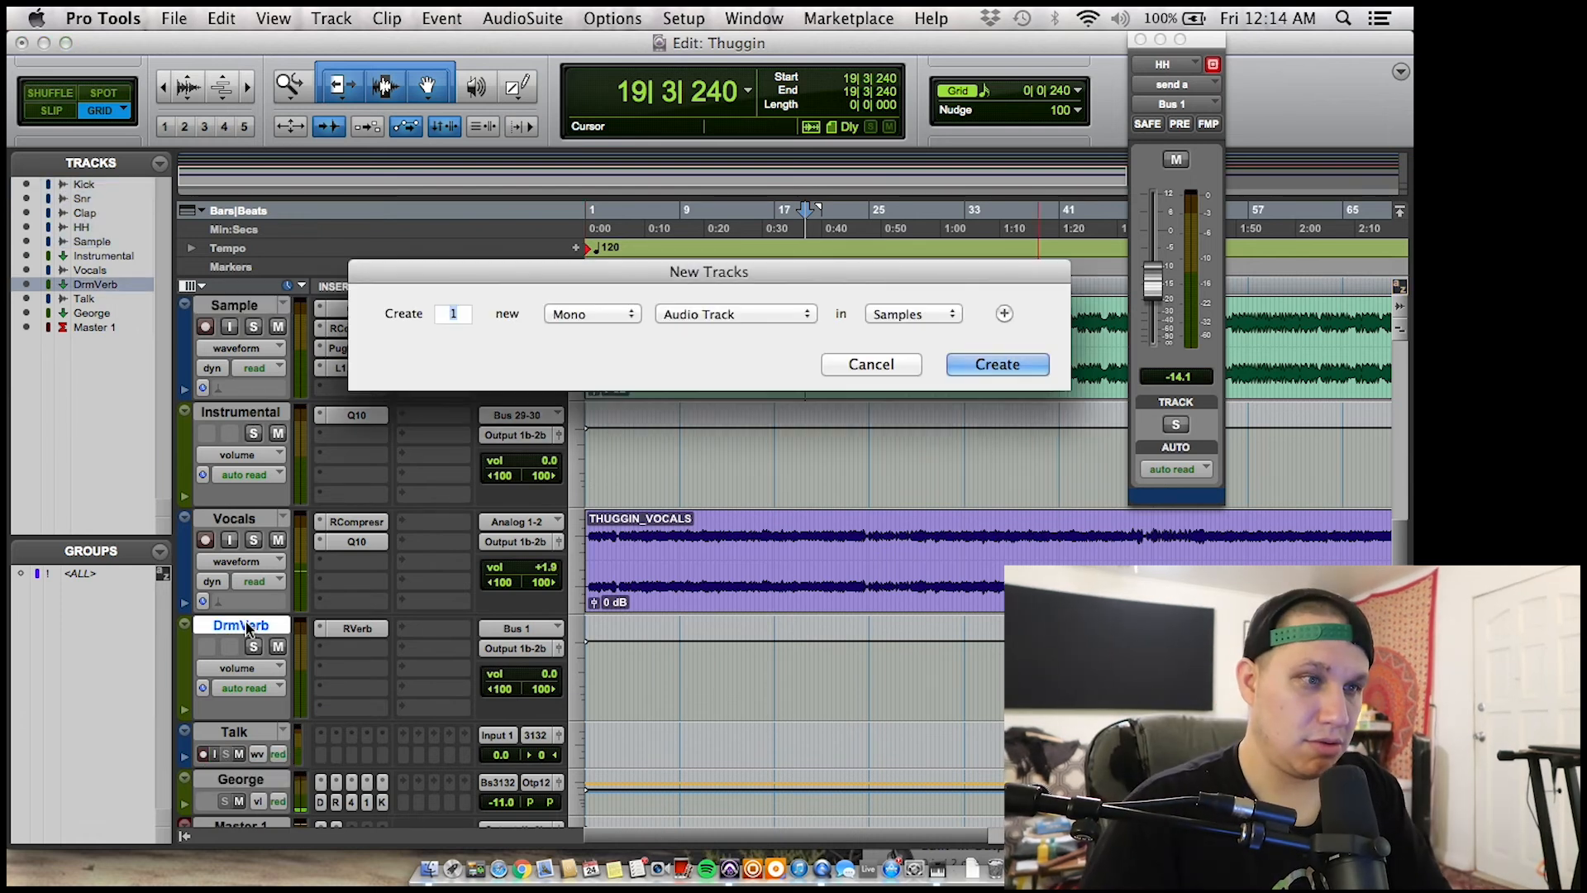
key("Return")
scroll(314, 686, "down", 3)
key("space")
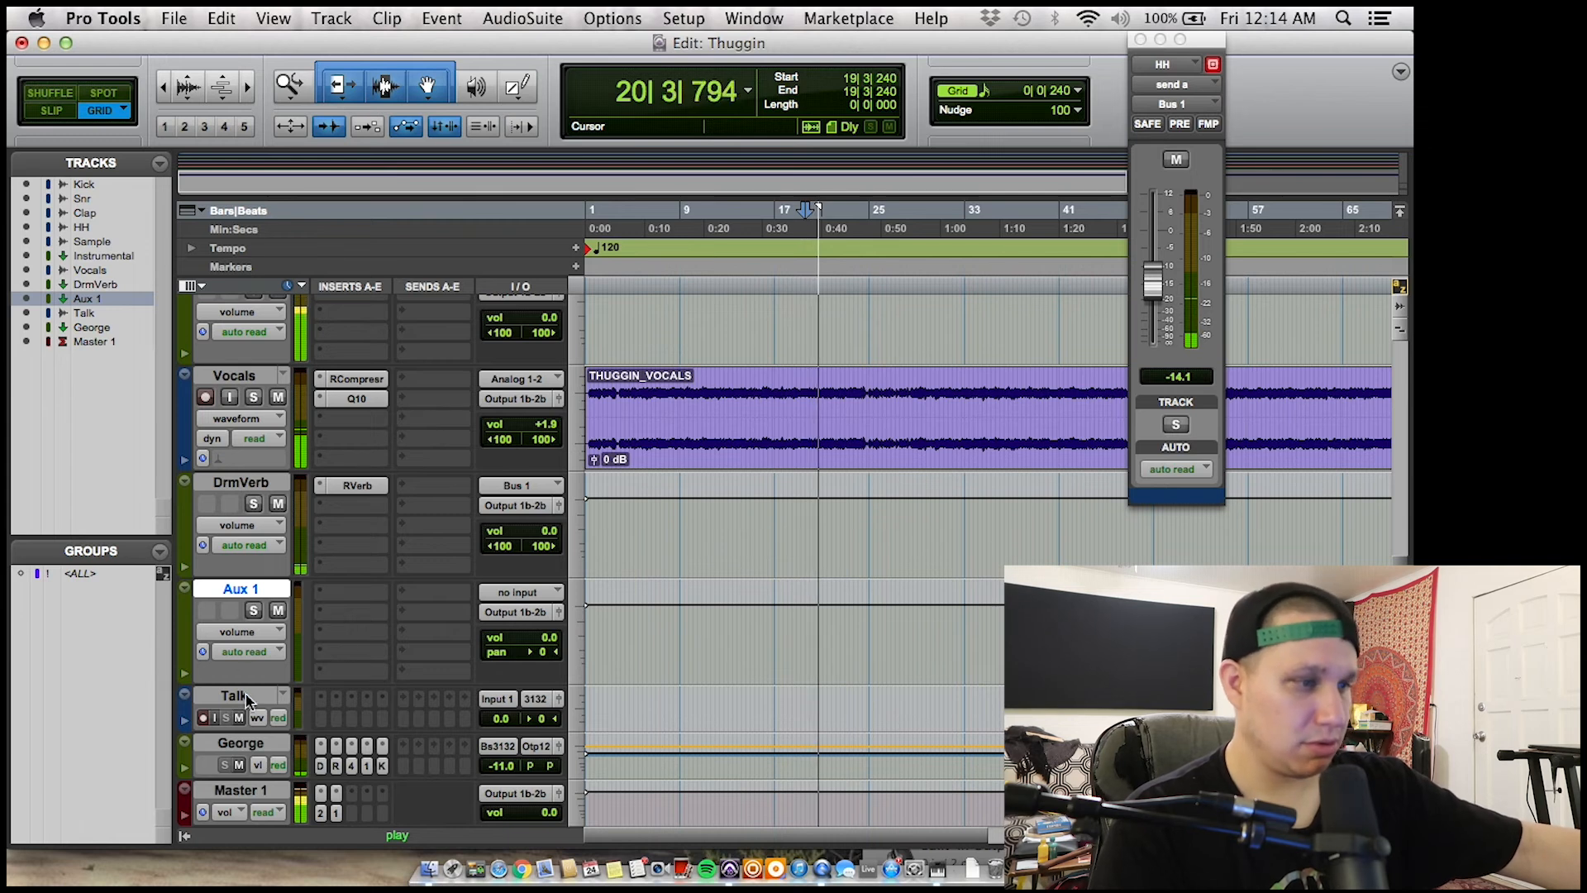
scroll(346, 649, "up", 3)
scroll(346, 645, "down", 3)
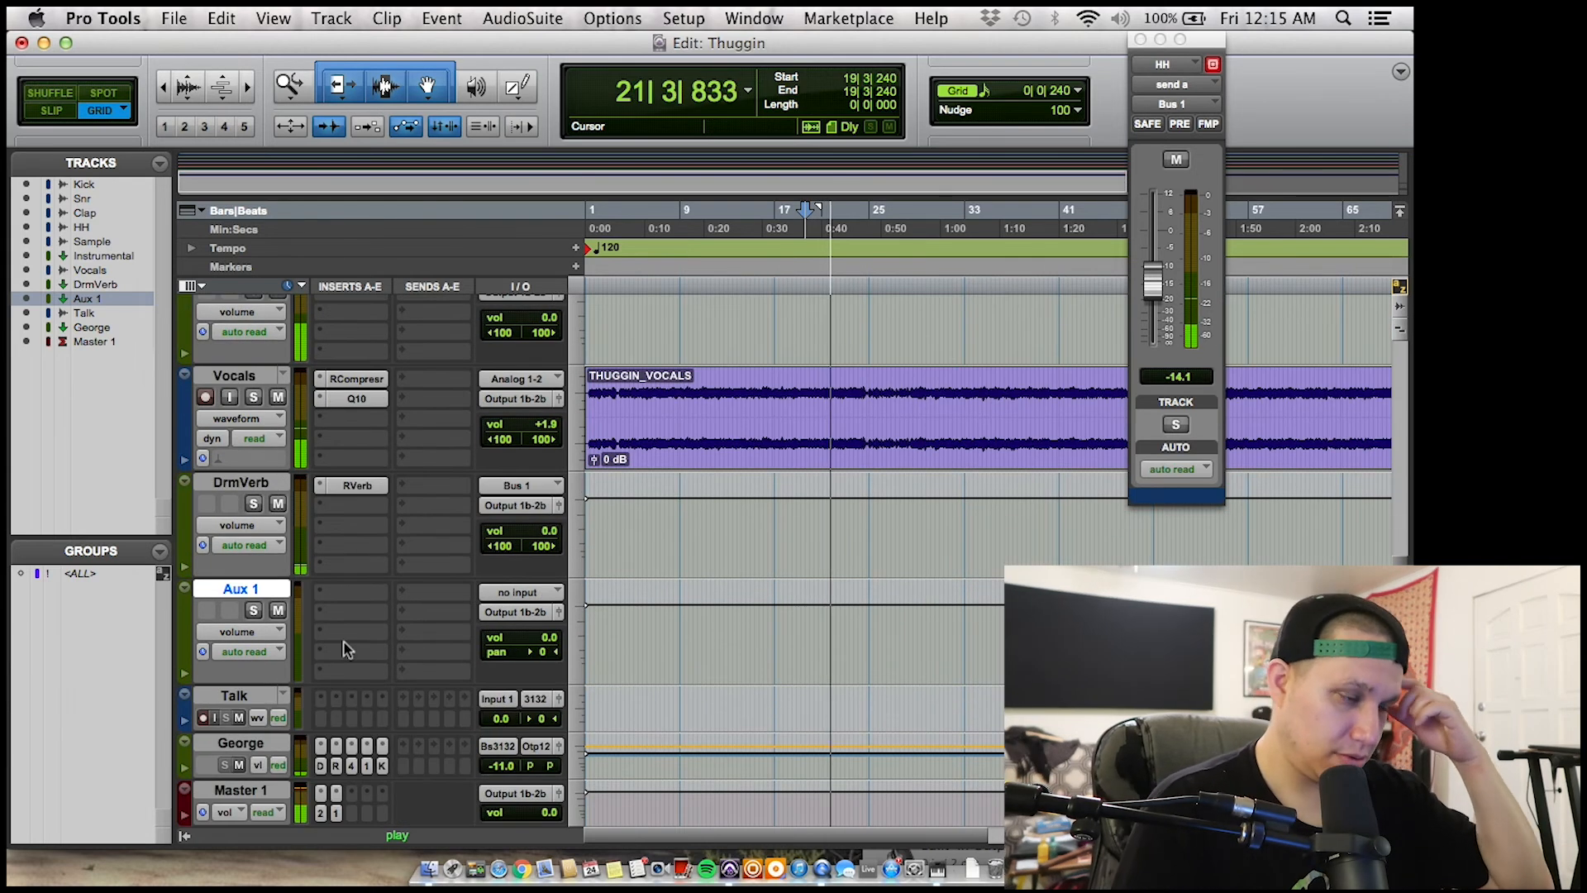
- Insert the mono/stereo RVerb on Aux 1 and load its Vocal Plate factory preset
left_click(345, 622)
mouse_move(385, 648)
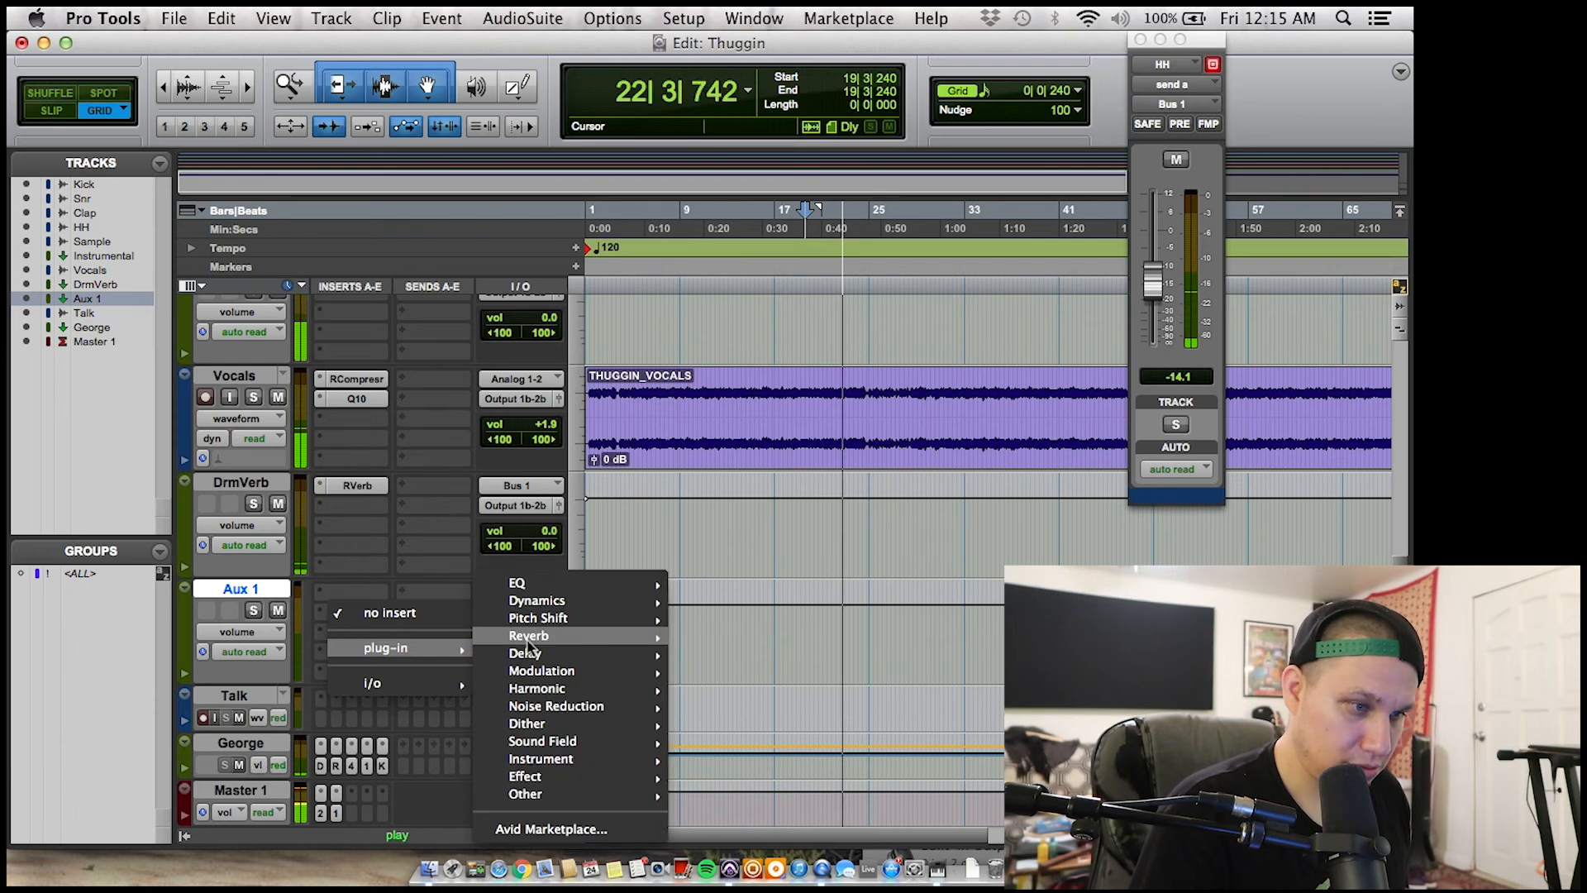
mouse_move(528, 635)
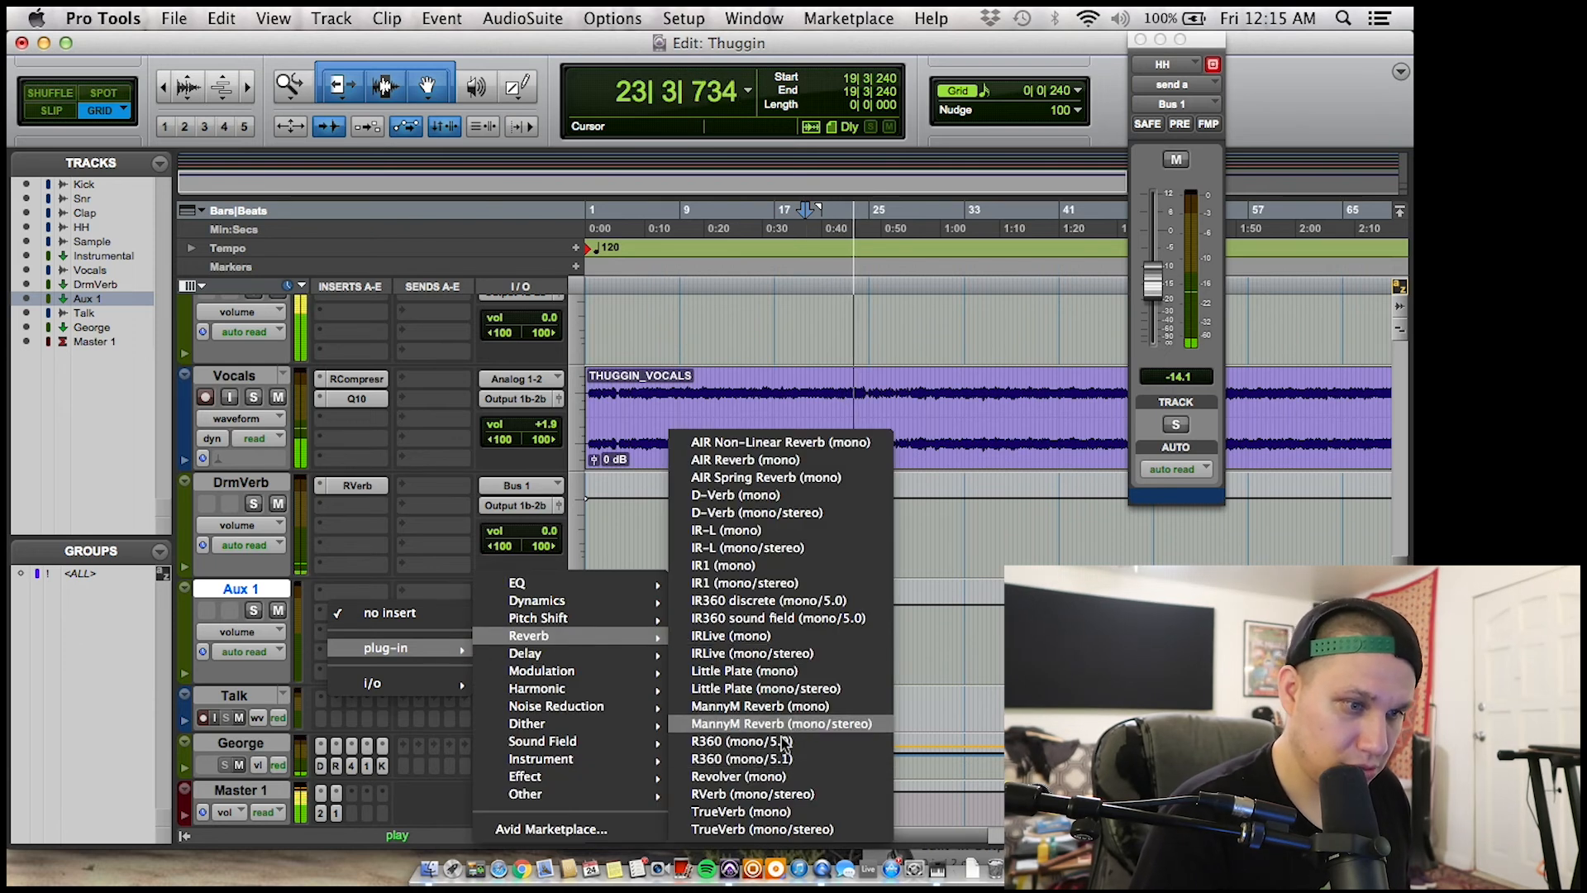
left_click(767, 793)
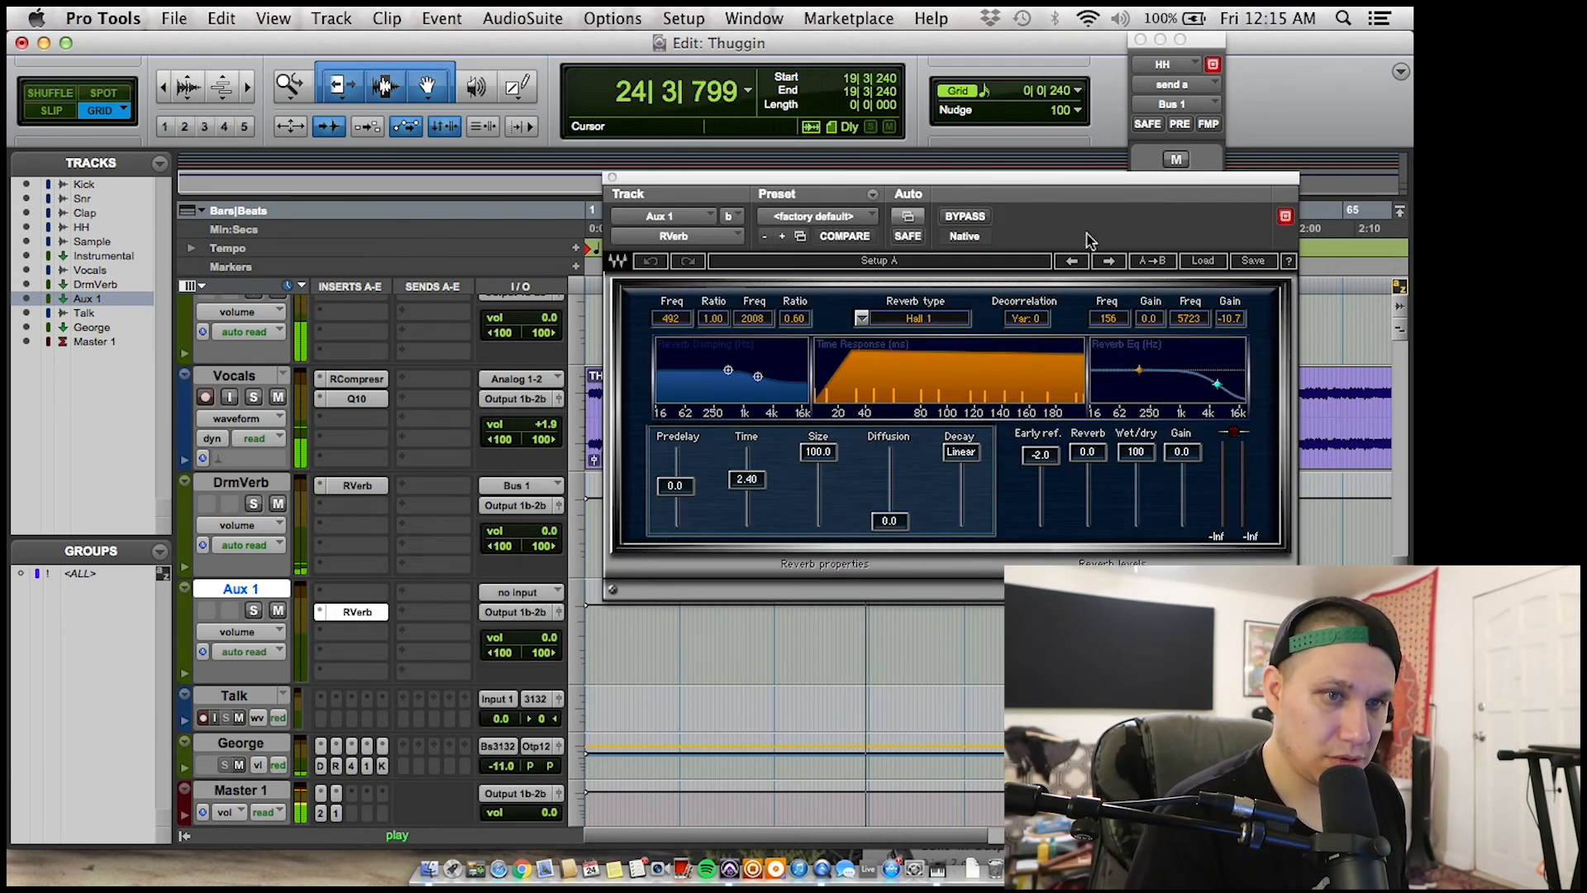
left_click(1199, 262)
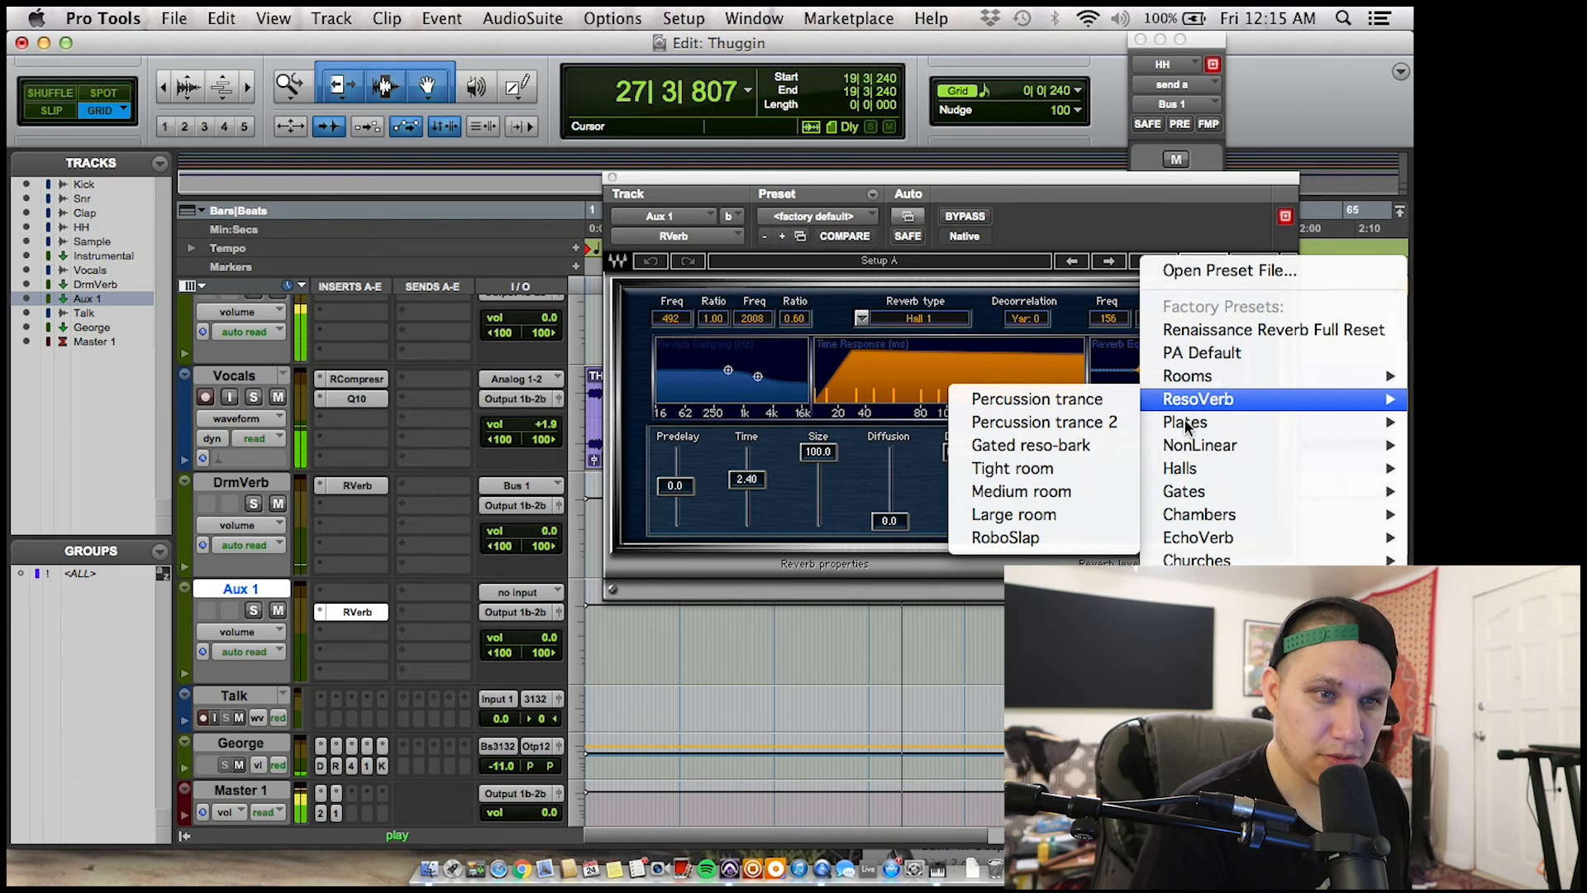
mouse_move(1185, 423)
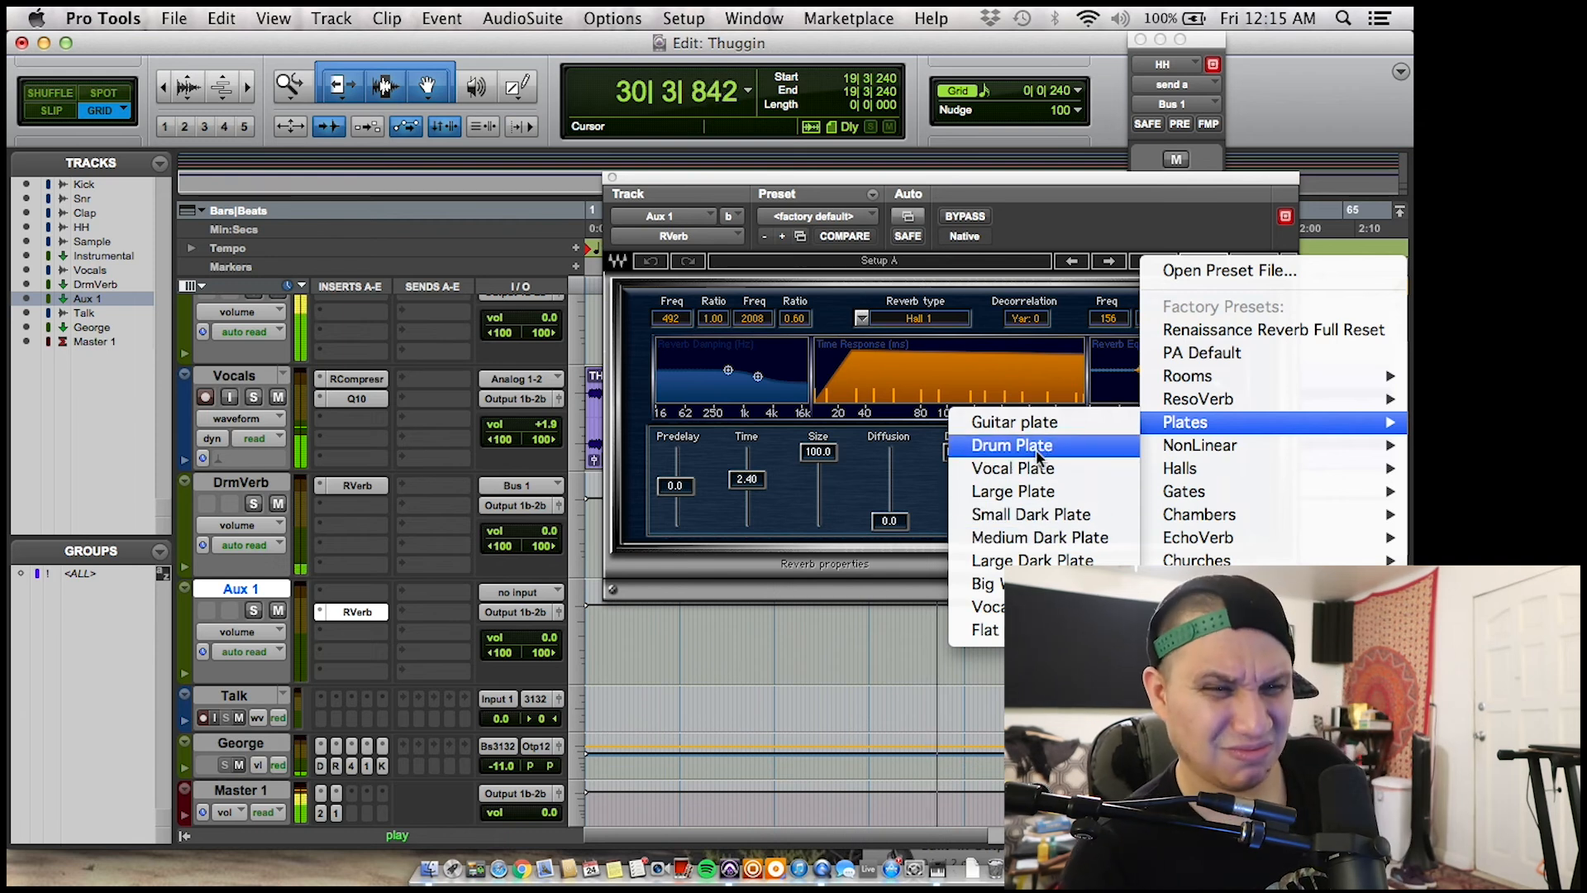
left_click(1025, 467)
left_click_drag(747, 481, 747, 484)
left_click_drag(1144, 370, 1148, 373)
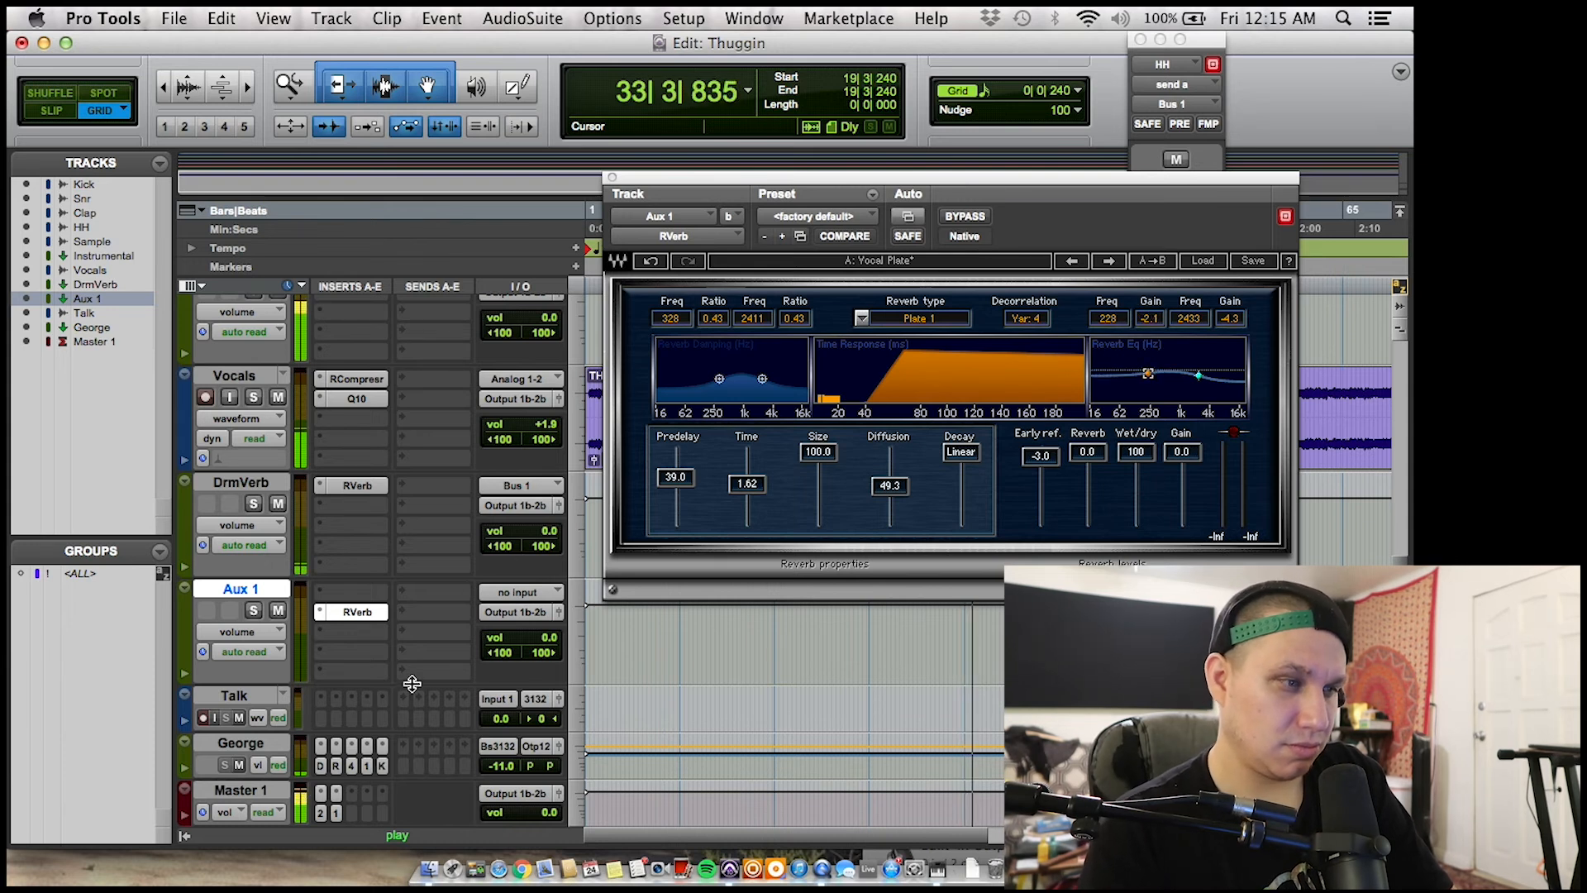
- Set the Aux 1 input to Bus 2 (Mono) and rename the track VoxVerb
left_click(517, 592)
mouse_move(549, 647)
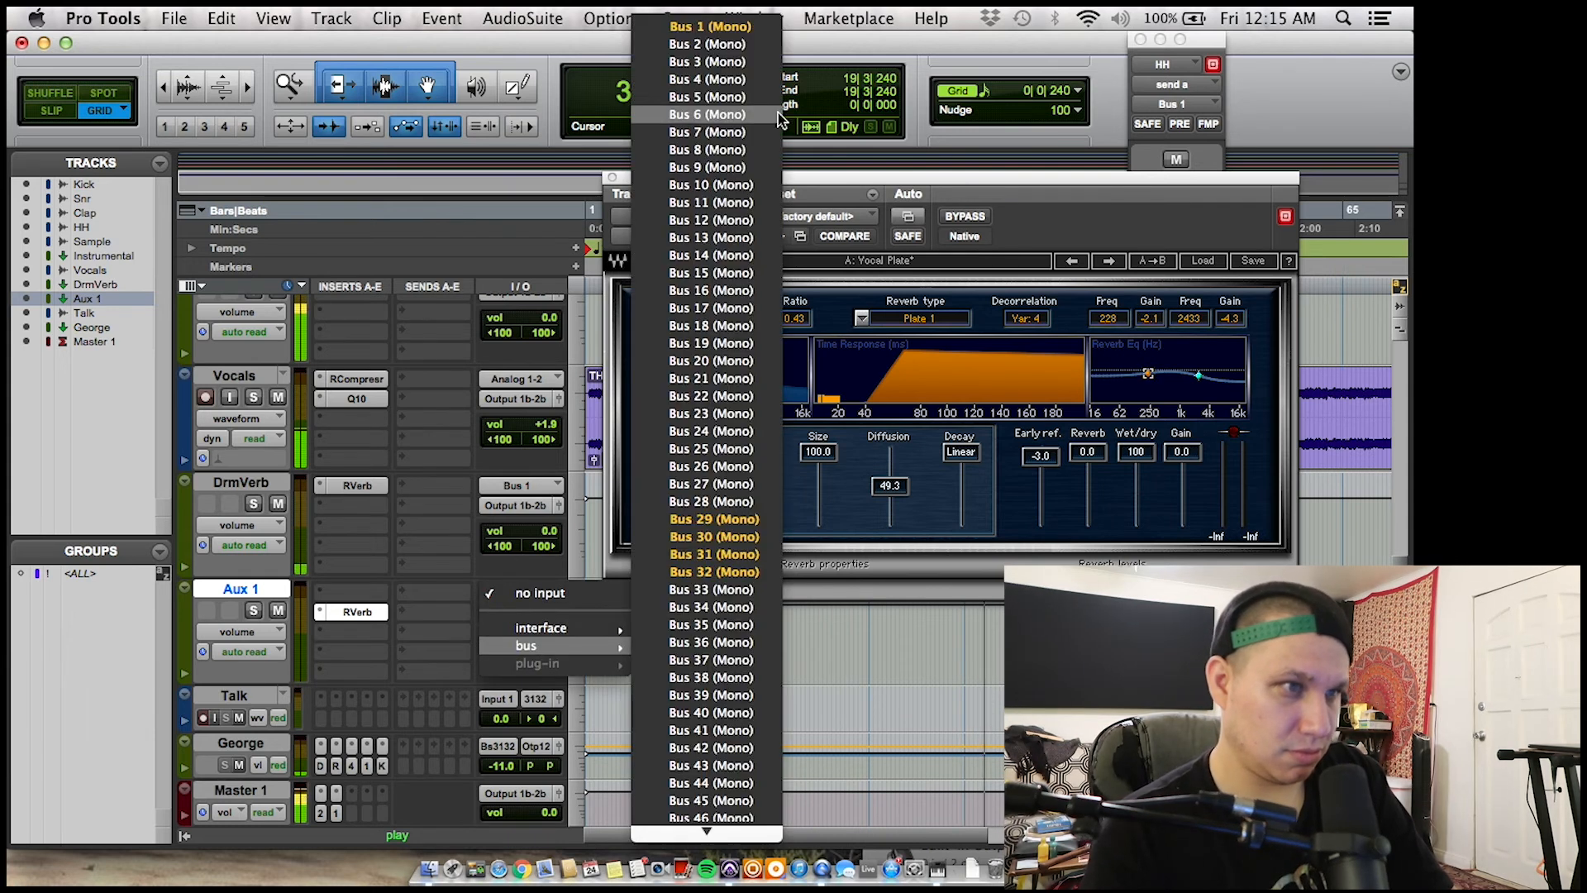
left_click(710, 43)
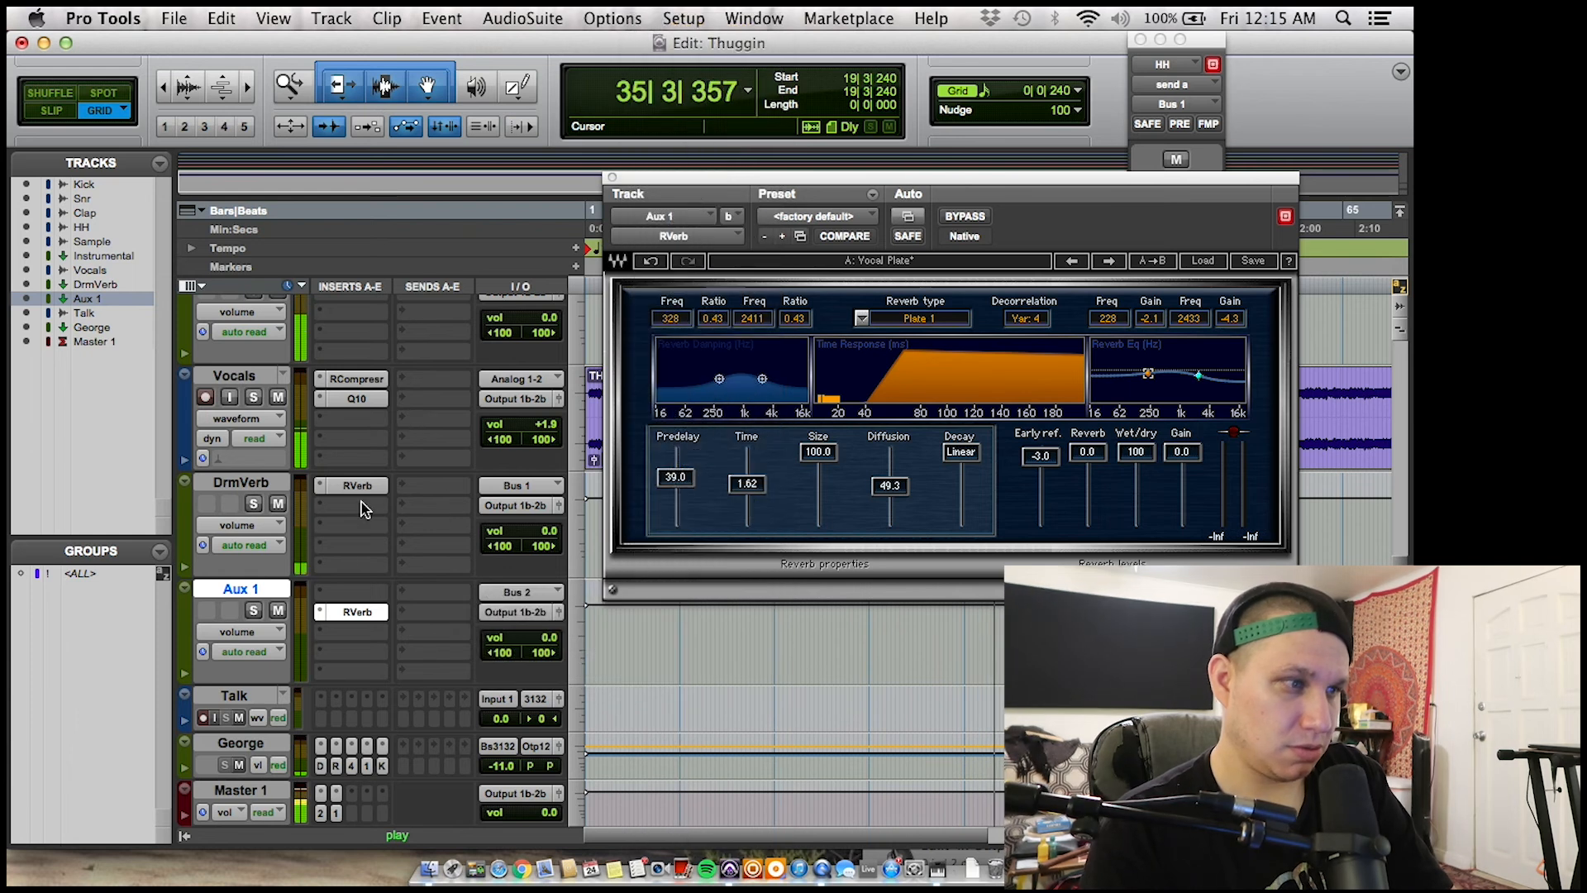
double_click(240, 588)
type("VoxVerb")
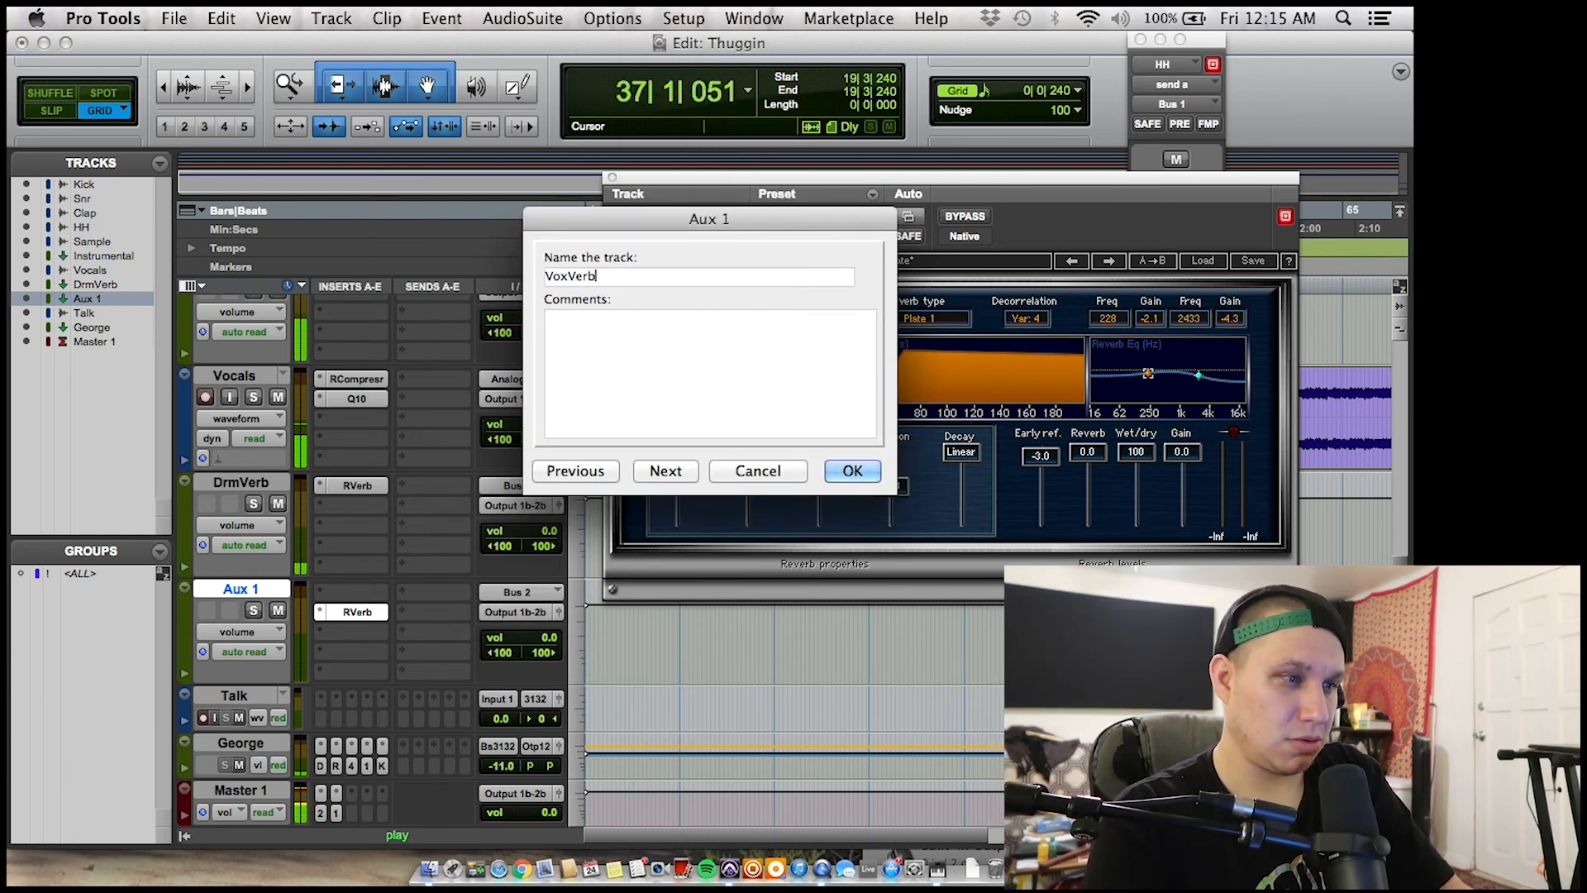
key("Return")
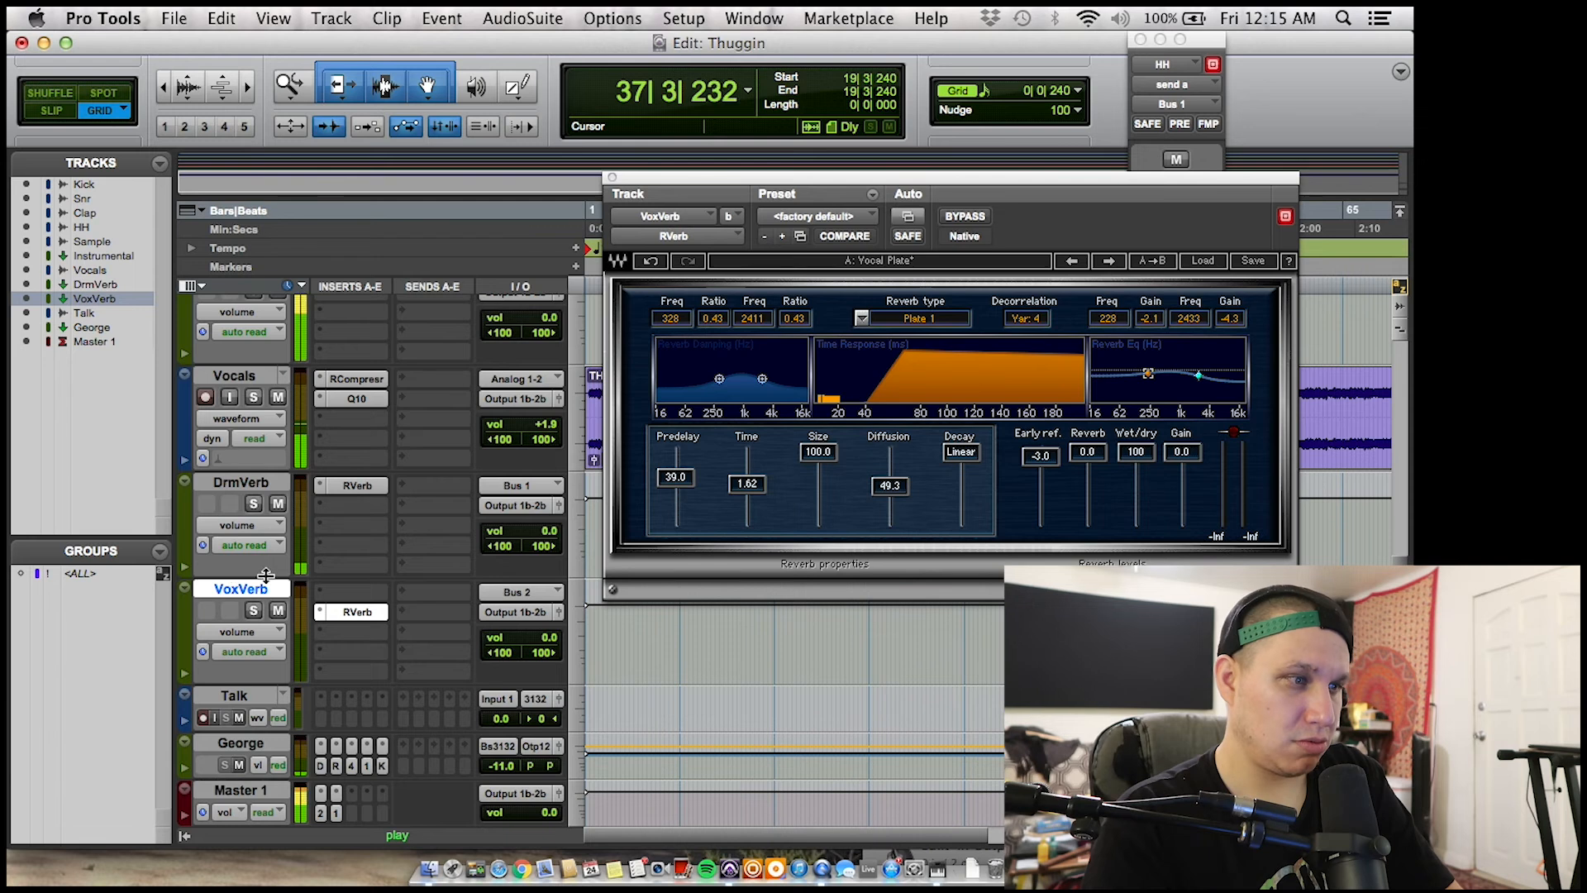
- Stop playback and move the Talk and George tracks below the Master 1 track
left_click(240, 483, "shift")
left_click(246, 485)
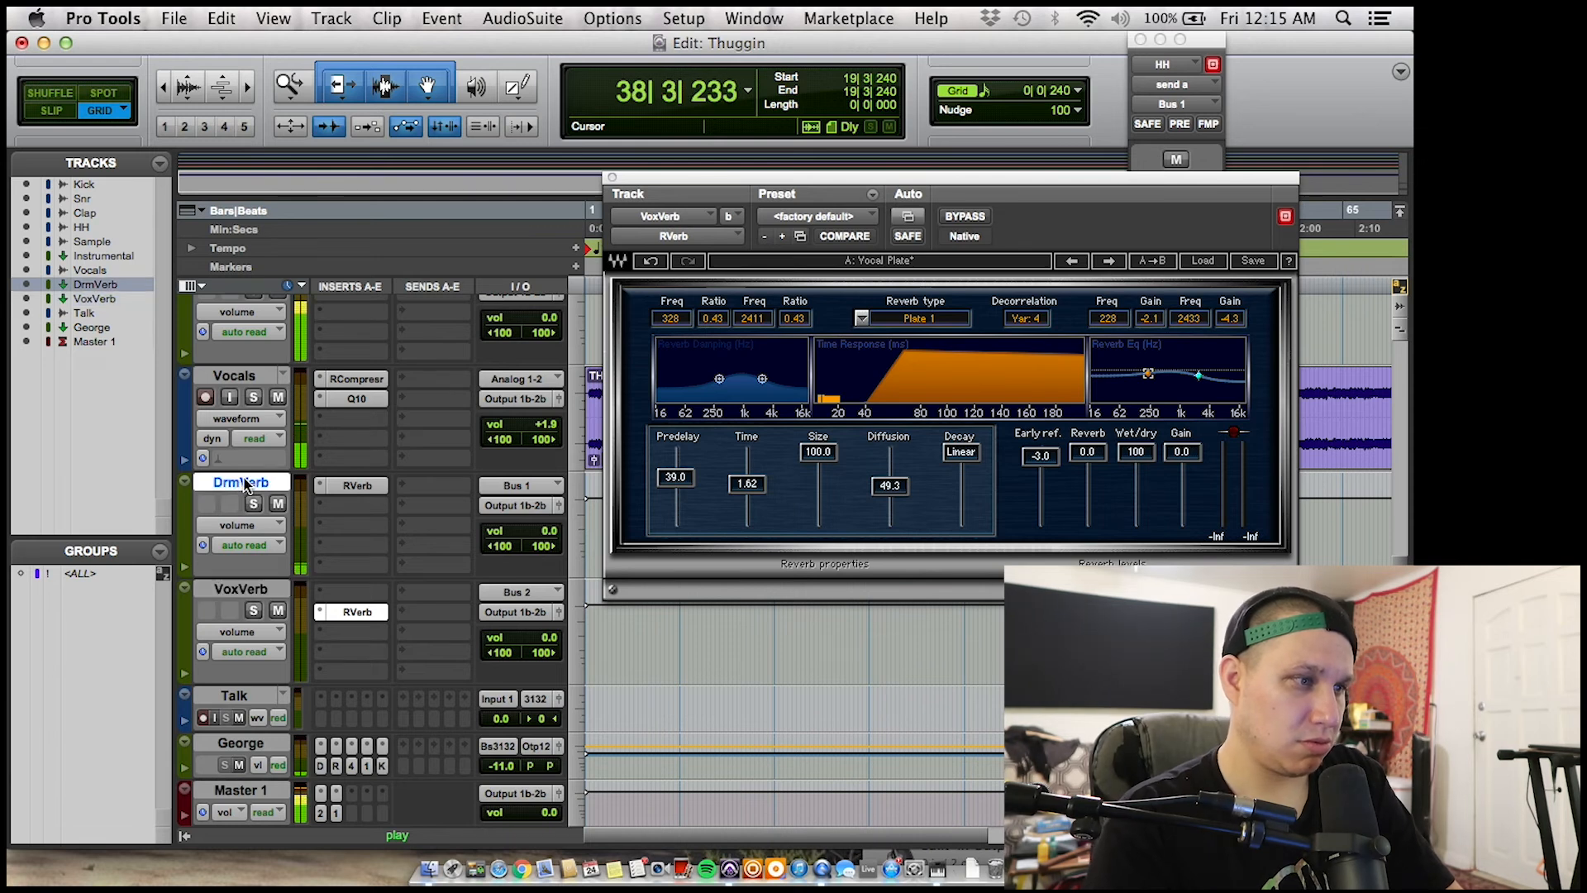
left_click(246, 587, "shift")
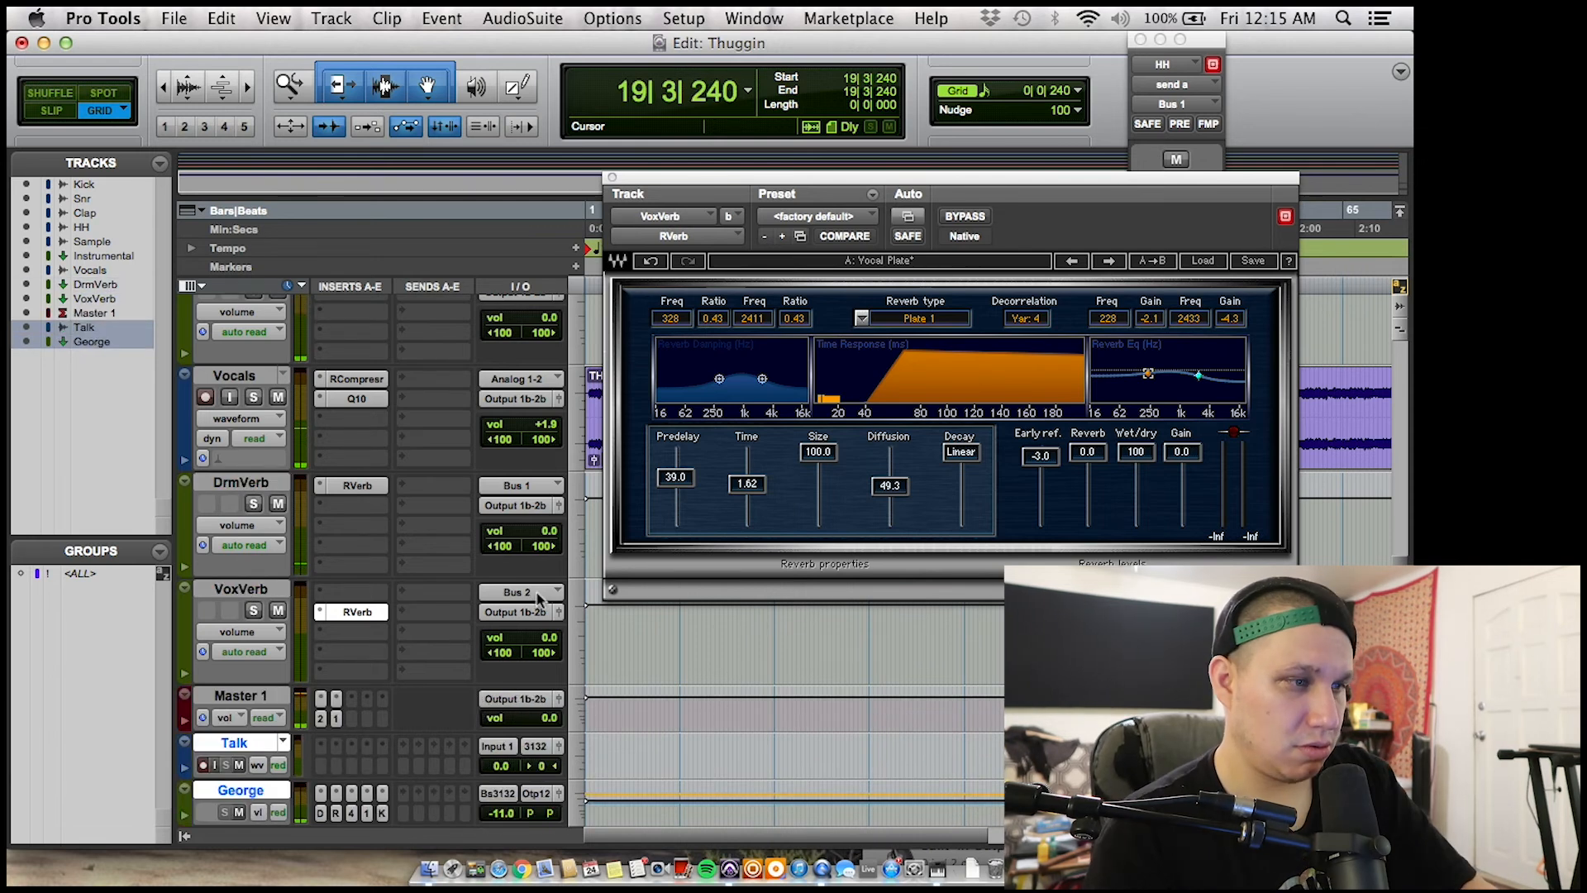
- Play the mix and assign the first send of the Vocals track to Bus 2 (Mono)
key("space")
scroll(458, 478, "up", 3)
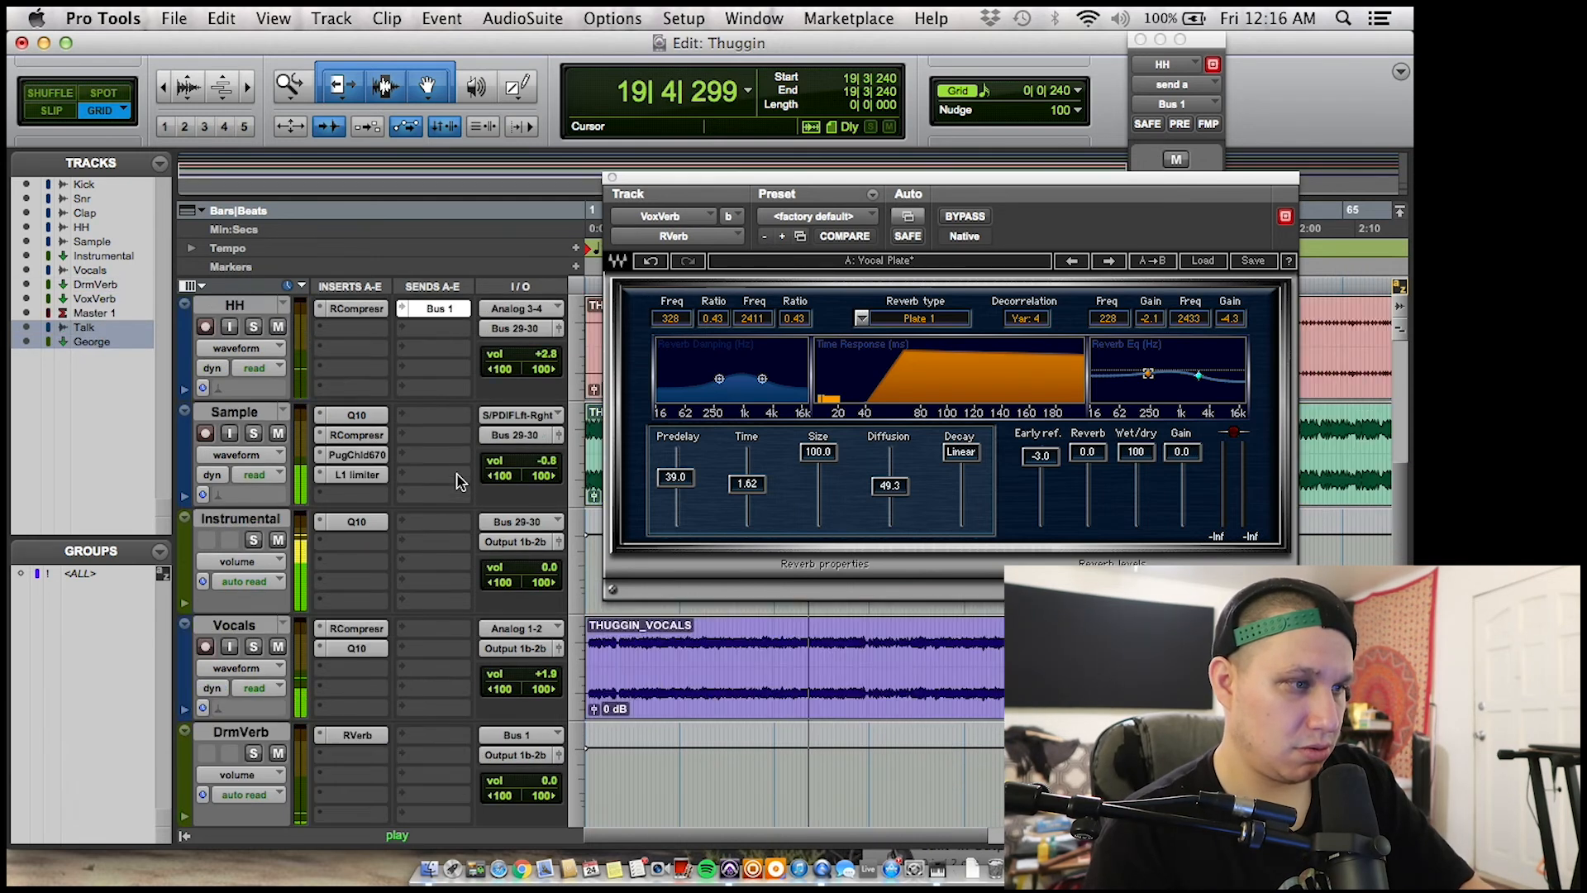
scroll(457, 476, "down", 1)
left_click(447, 522)
mouse_move(487, 576)
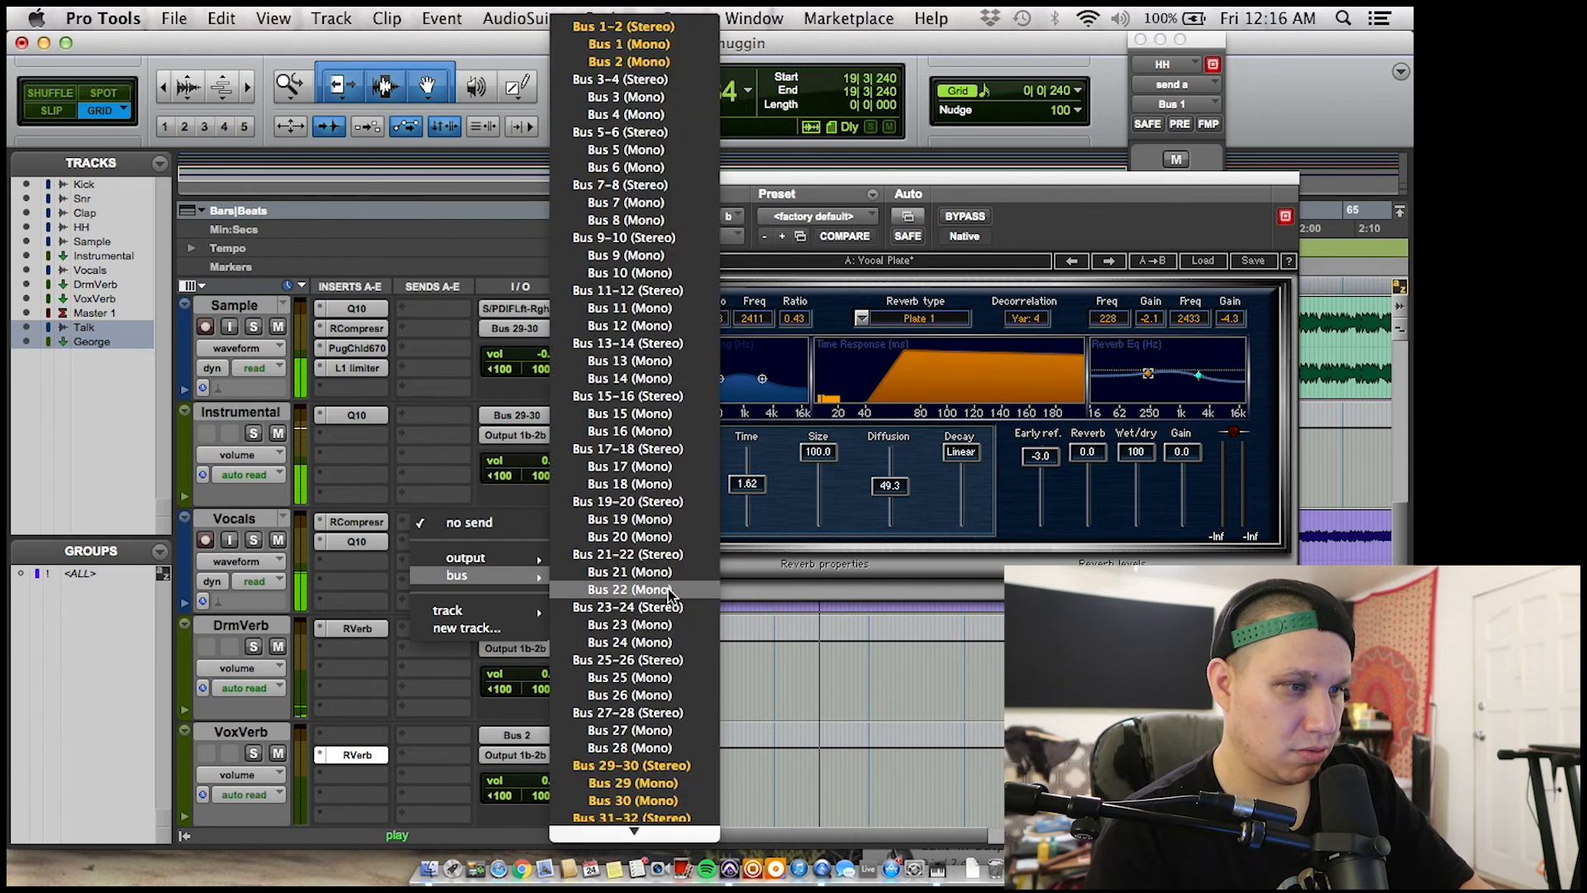
left_click(628, 61)
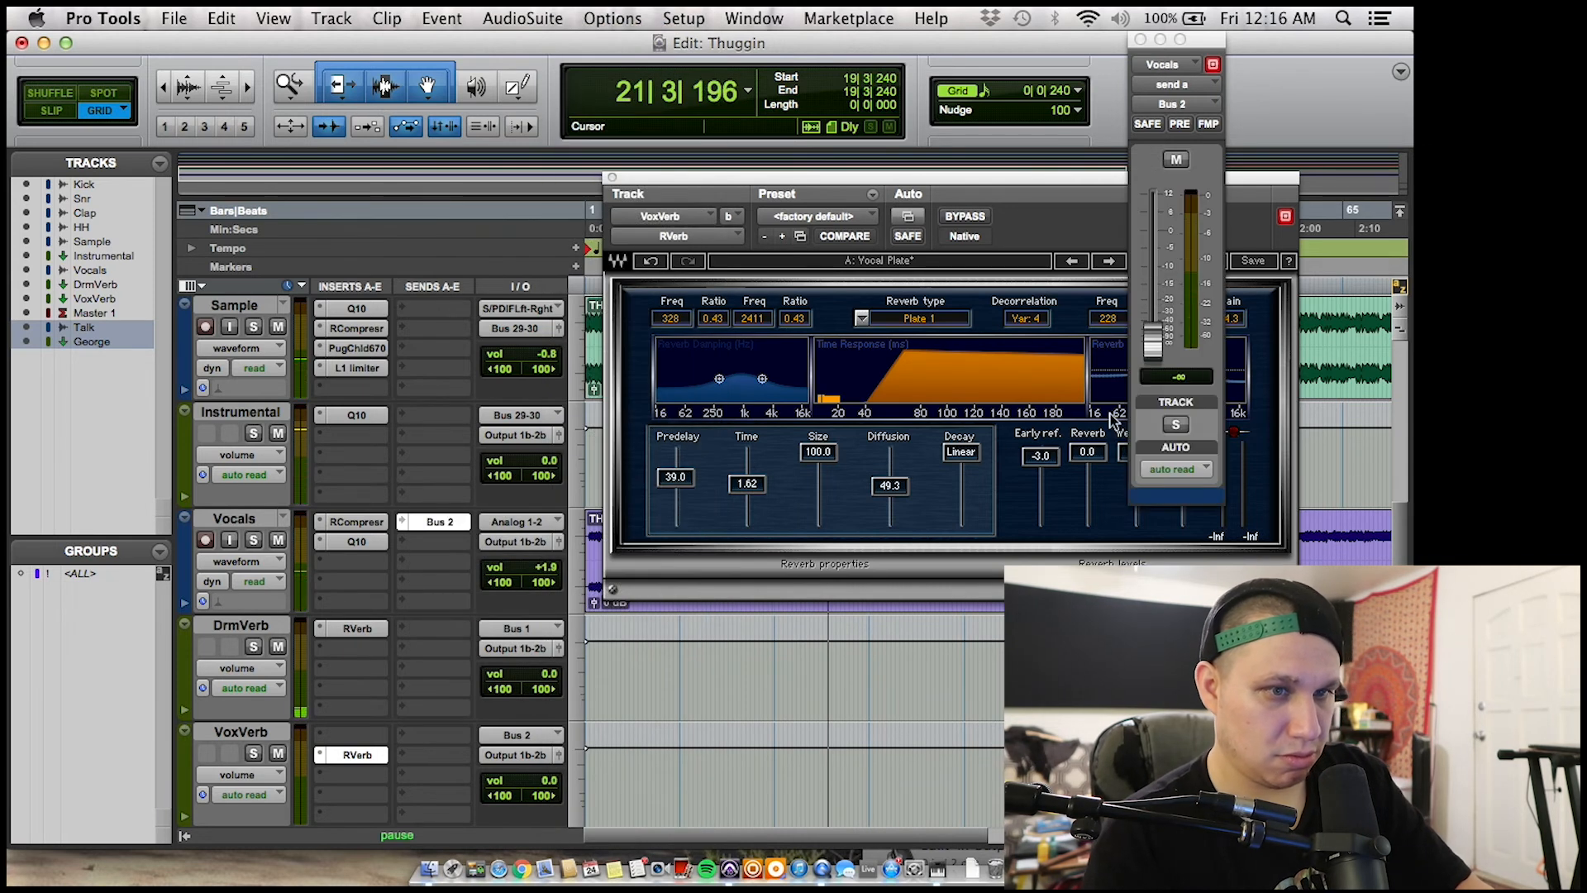
- Set the Vocals Bus 2 send level to -19.5 during playback and stop the session
left_click_drag(1148, 361, 1156, 312)
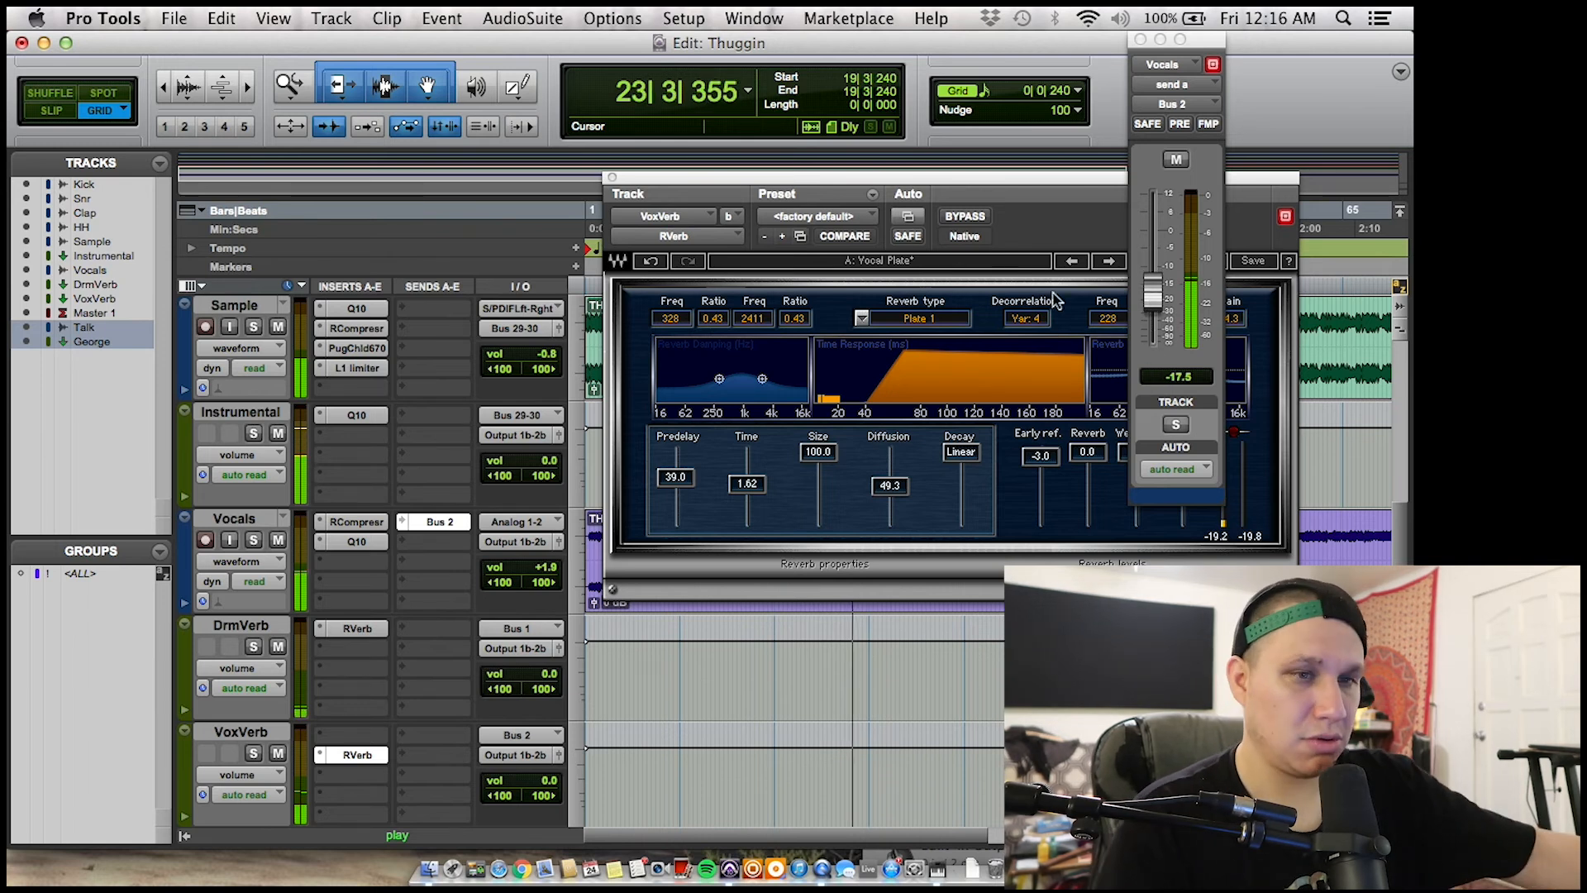
mouse_move(1153, 291)
left_mouse_down()
mouse_move(1152, 274)
mouse_move(1155, 289)
left_mouse_up()
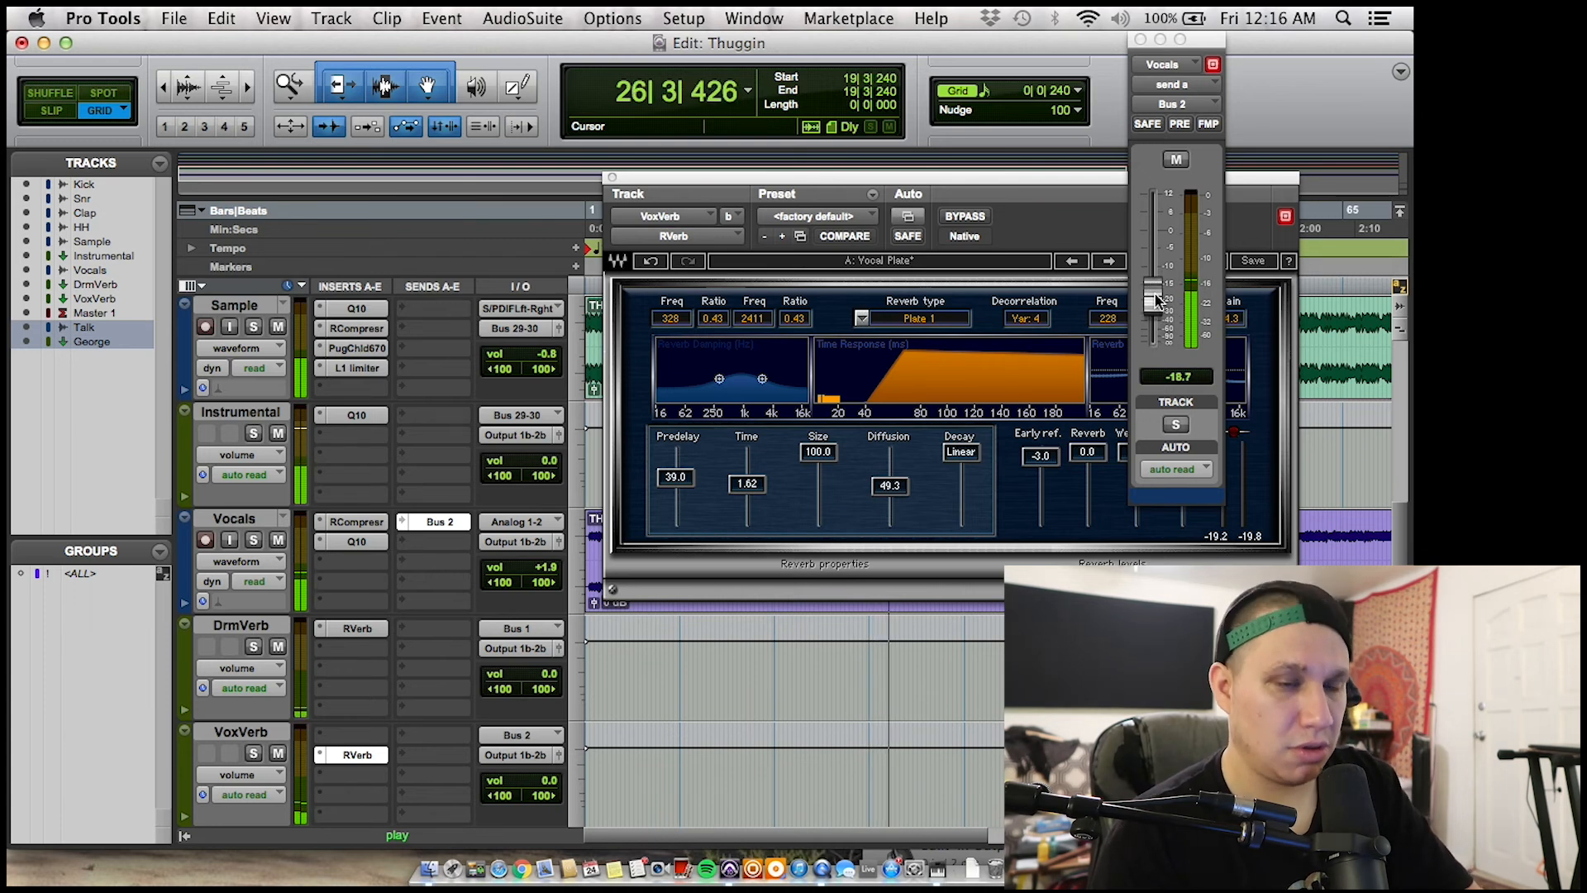
left_click_drag(1156, 311, 1156, 320)
key("space")
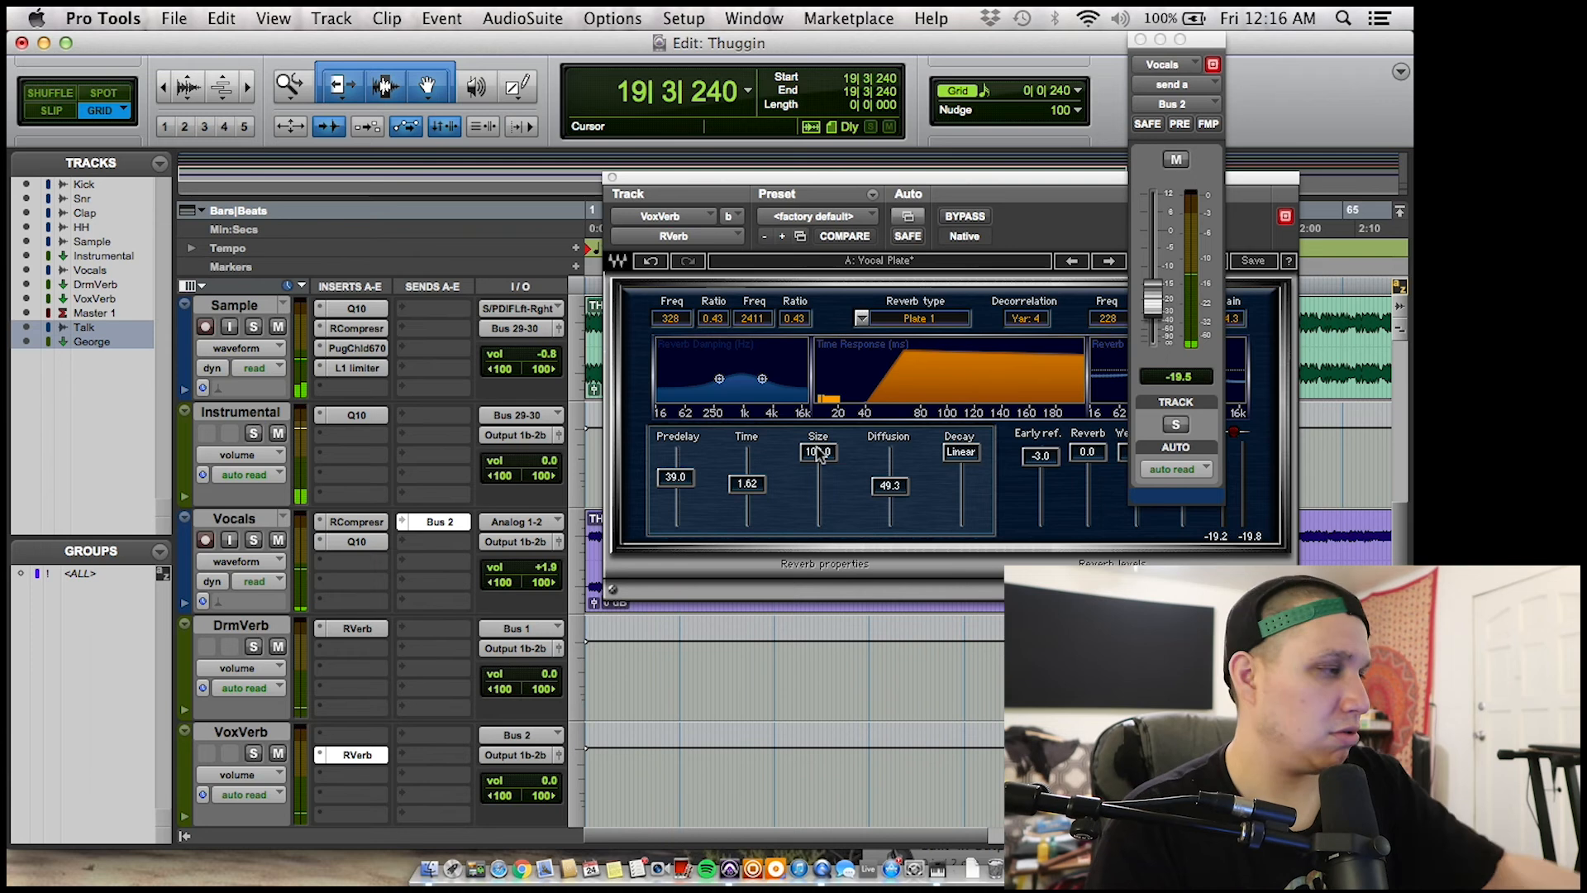
- Replay the mix, set the VoxVerb reverb time to 1.36, and bring the Vocals send fader forward
key("space")
left_click_drag(747, 483, 747, 496)
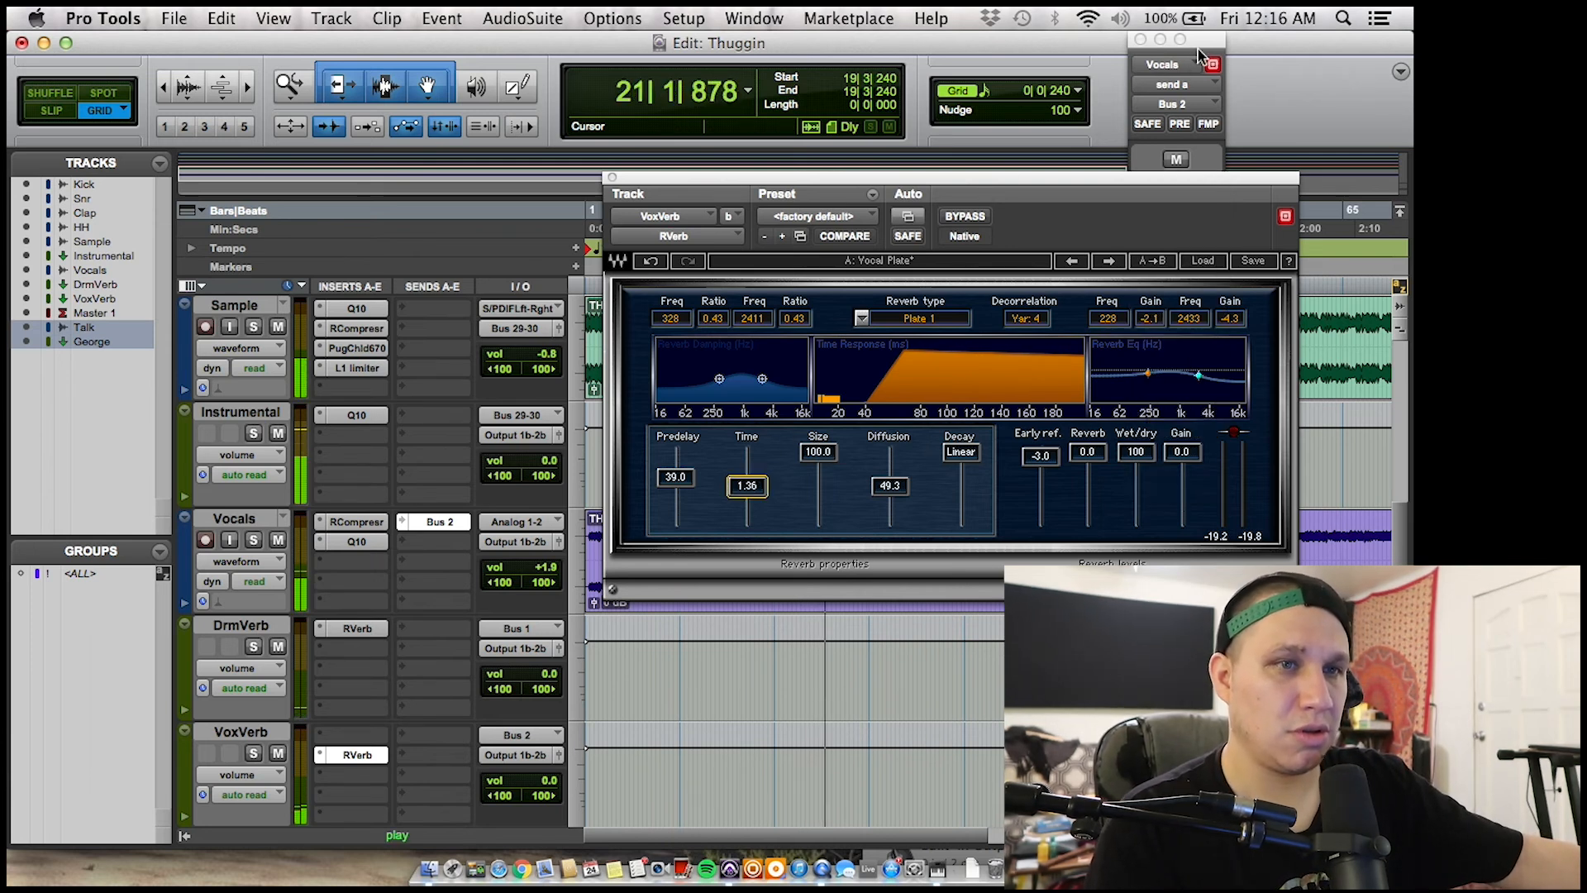
left_click(1175, 71)
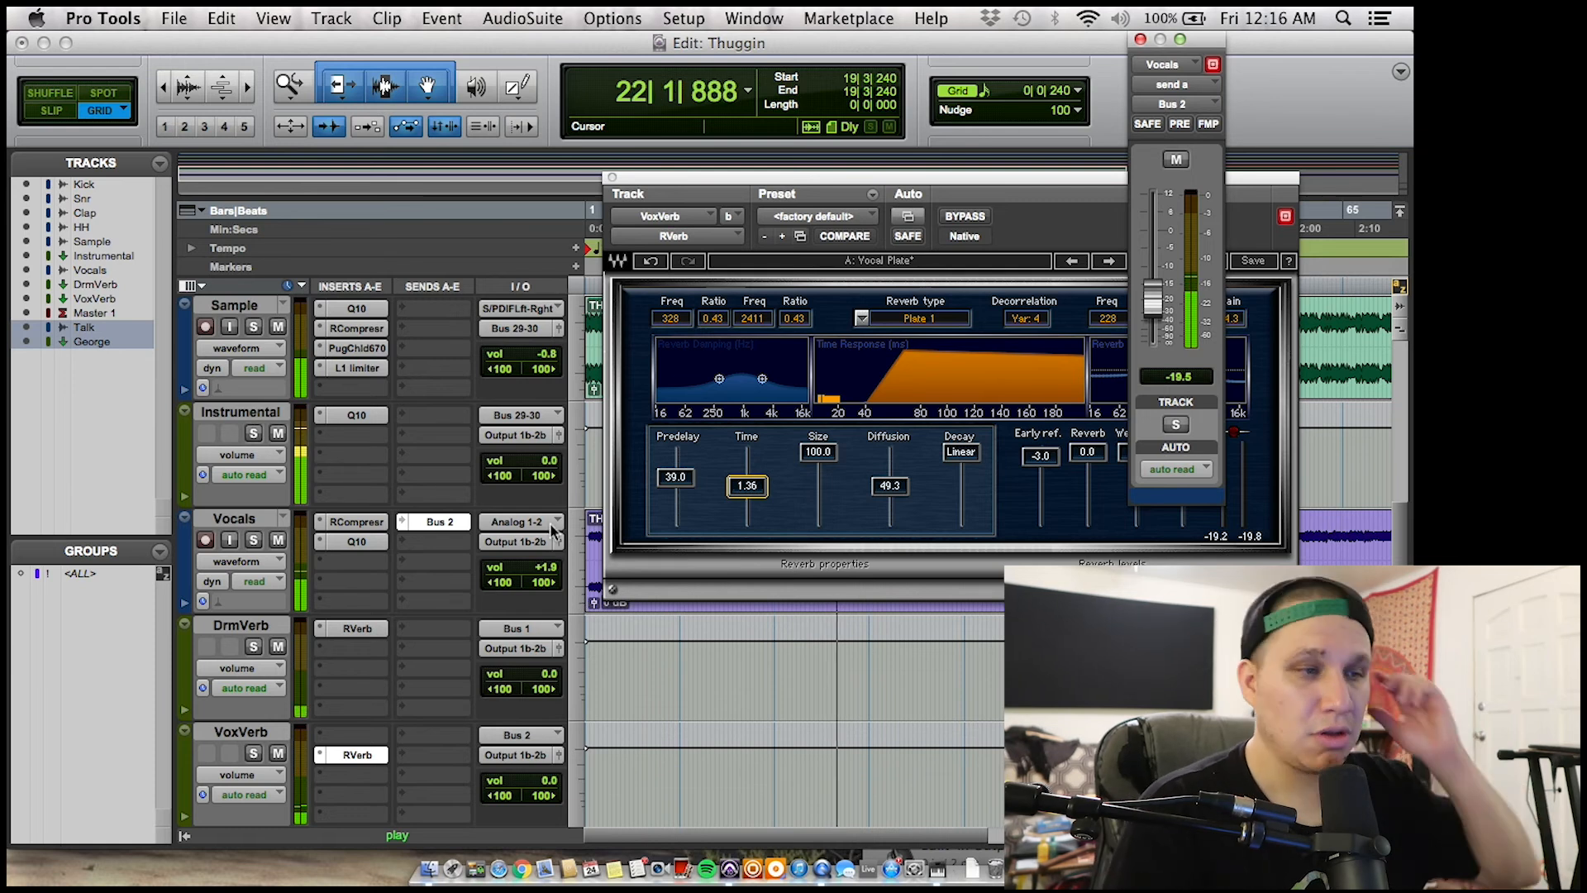
left_click(431, 530)
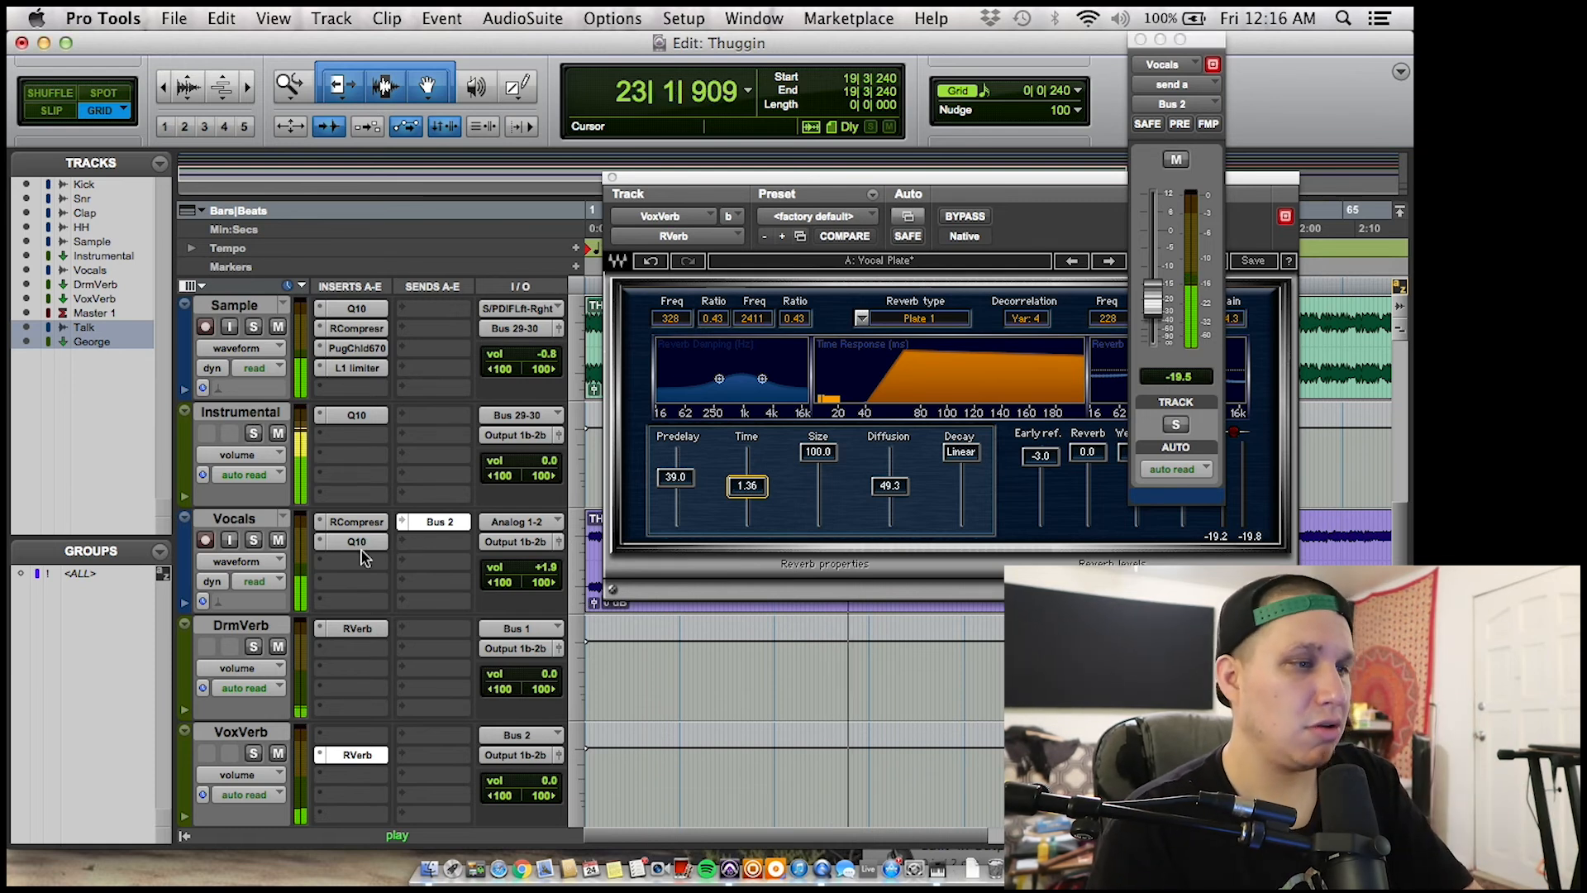
- Set band 6 of the Vocals Q10 to 315 Hz with gain 2.2
left_click(361, 543)
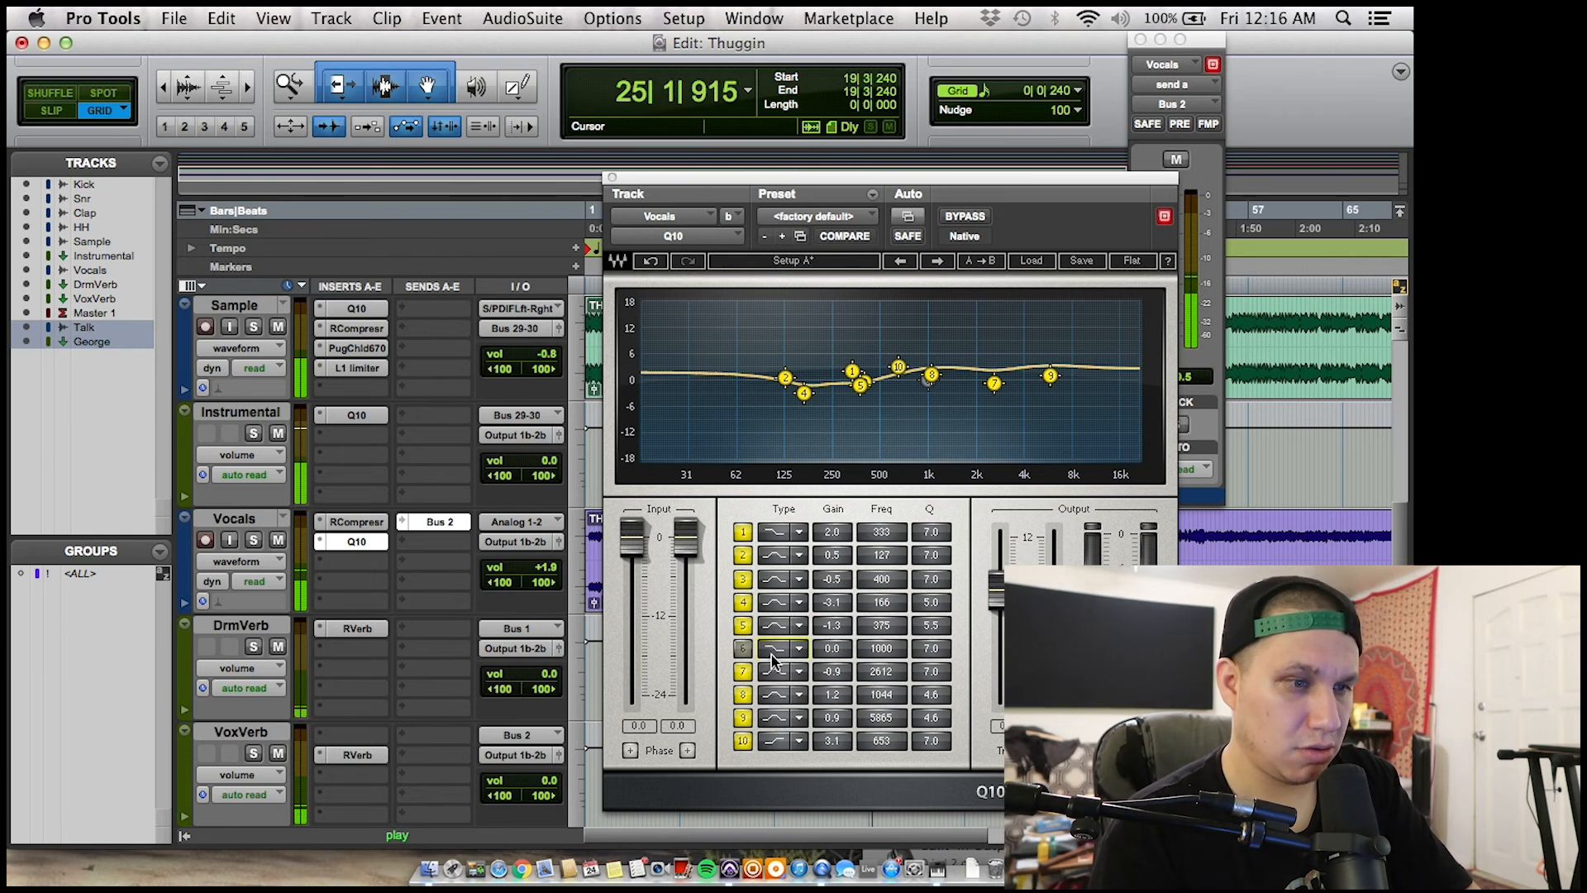
left_click_drag(919, 382, 848, 363)
left_click_drag(840, 653, 841, 673)
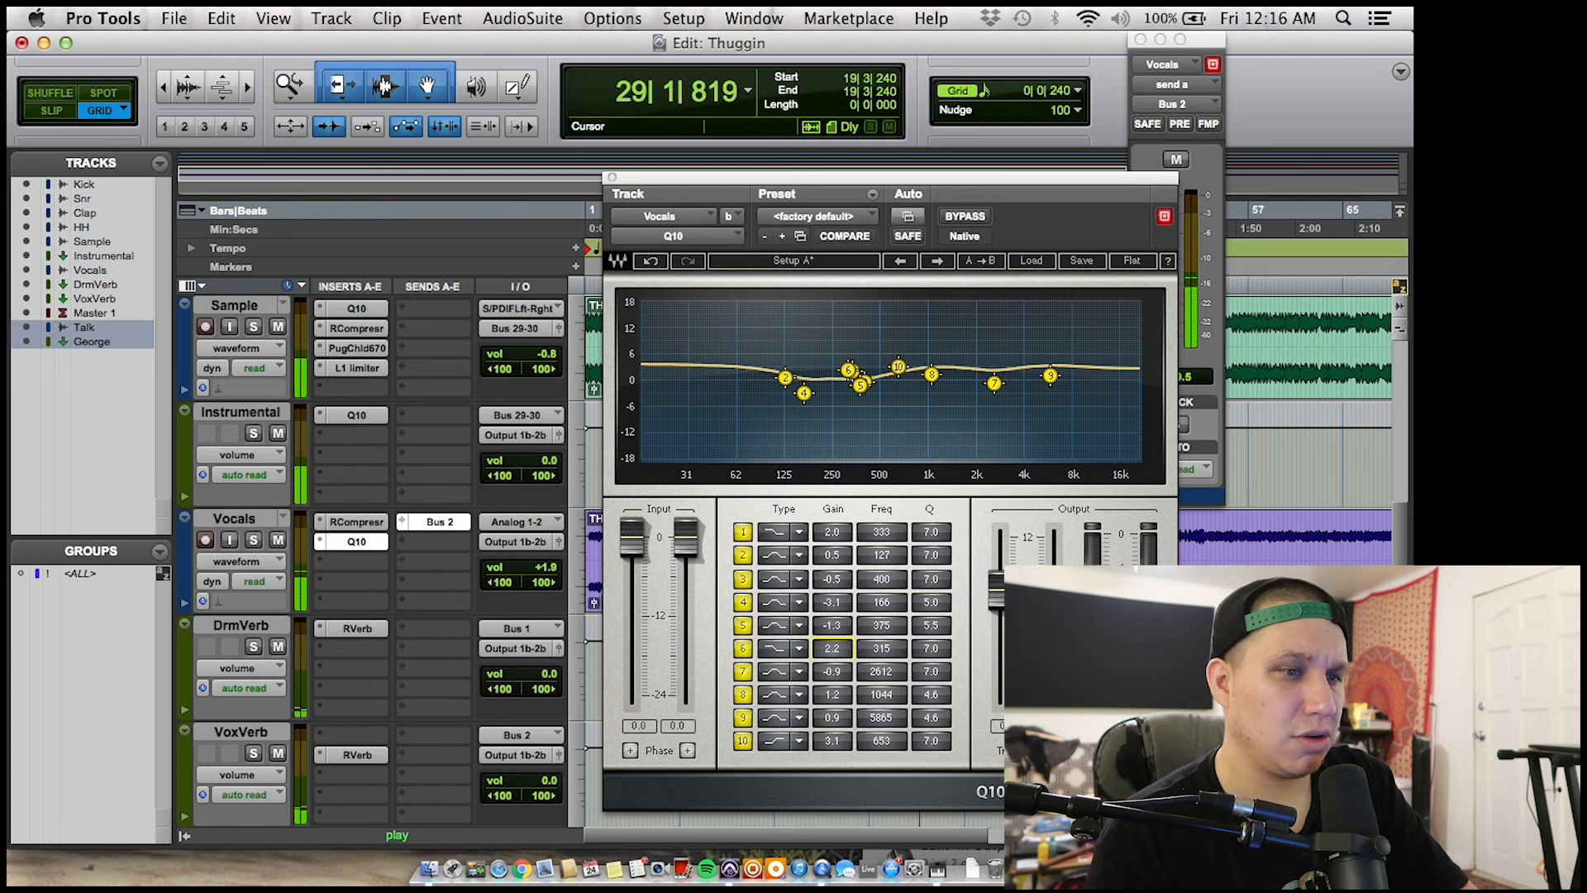
- Return to the session start and play the full mix from bar 1
key("space")
key("Return")
key("space")
key("space")
scroll(275, 742, "down", 3)
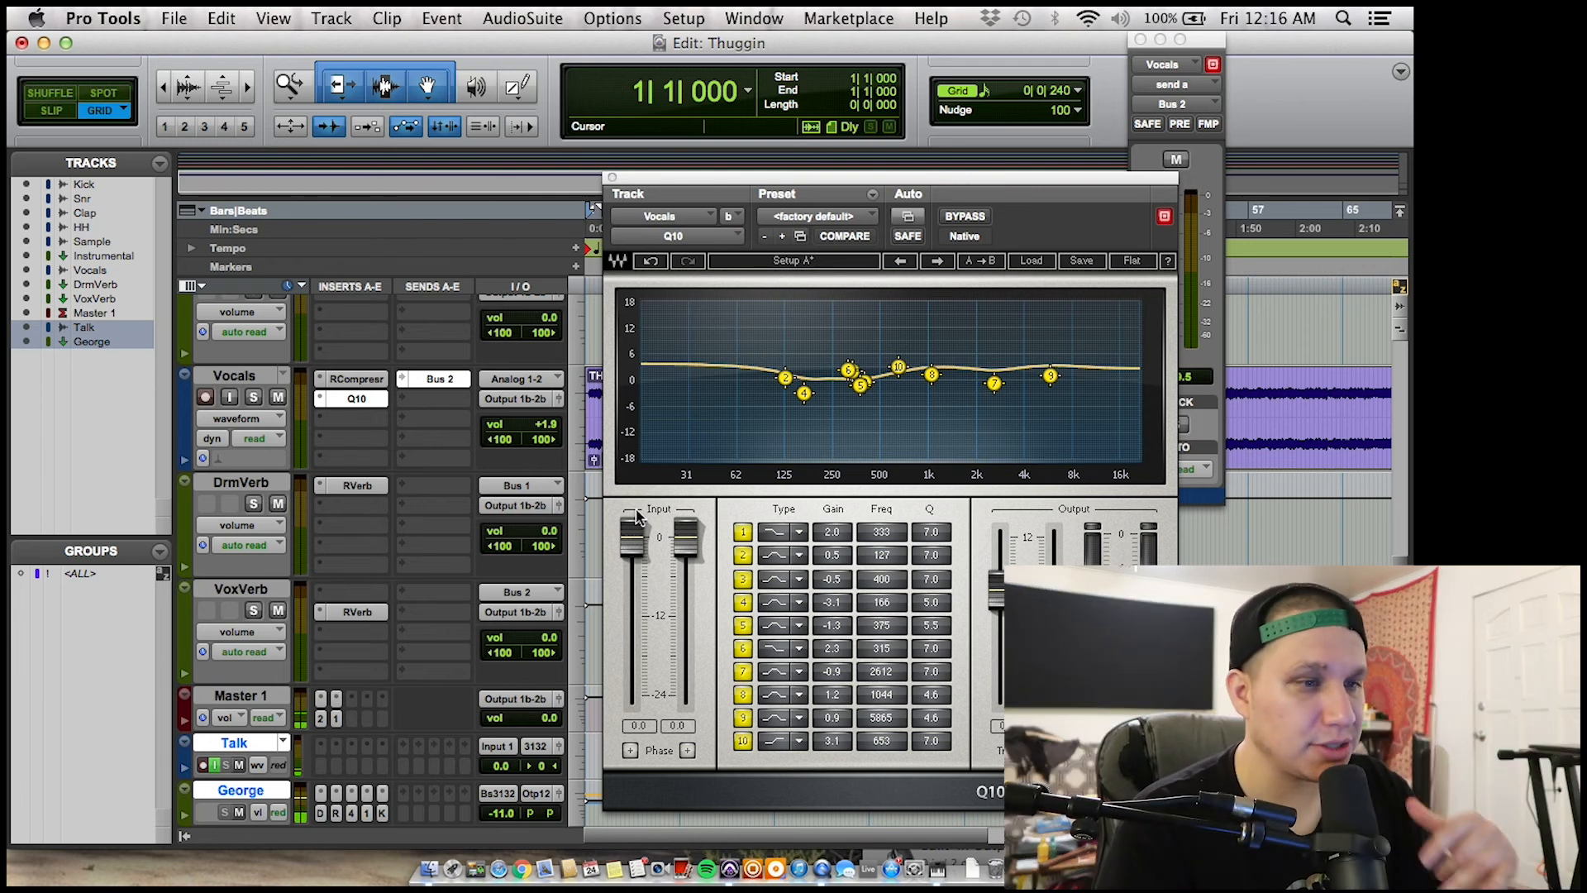
key("space")
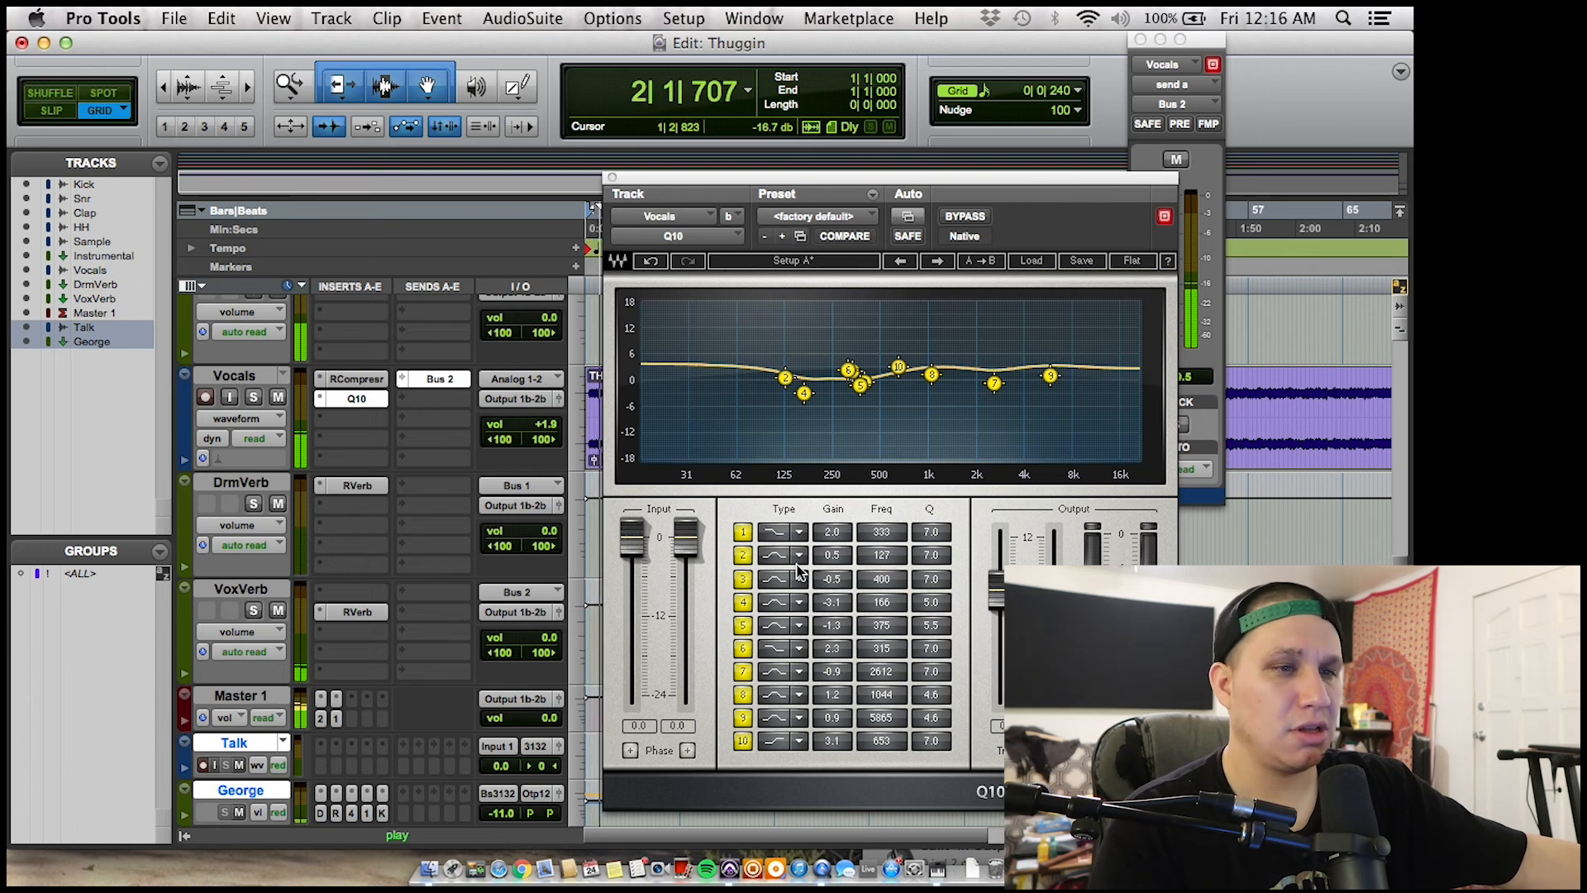
- Compare the latest Vocals Q10 changes by undoing and redoing them, and set band 6 gain to 1.4
left_click(639, 265)
left_click(639, 265)
left_click(687, 263)
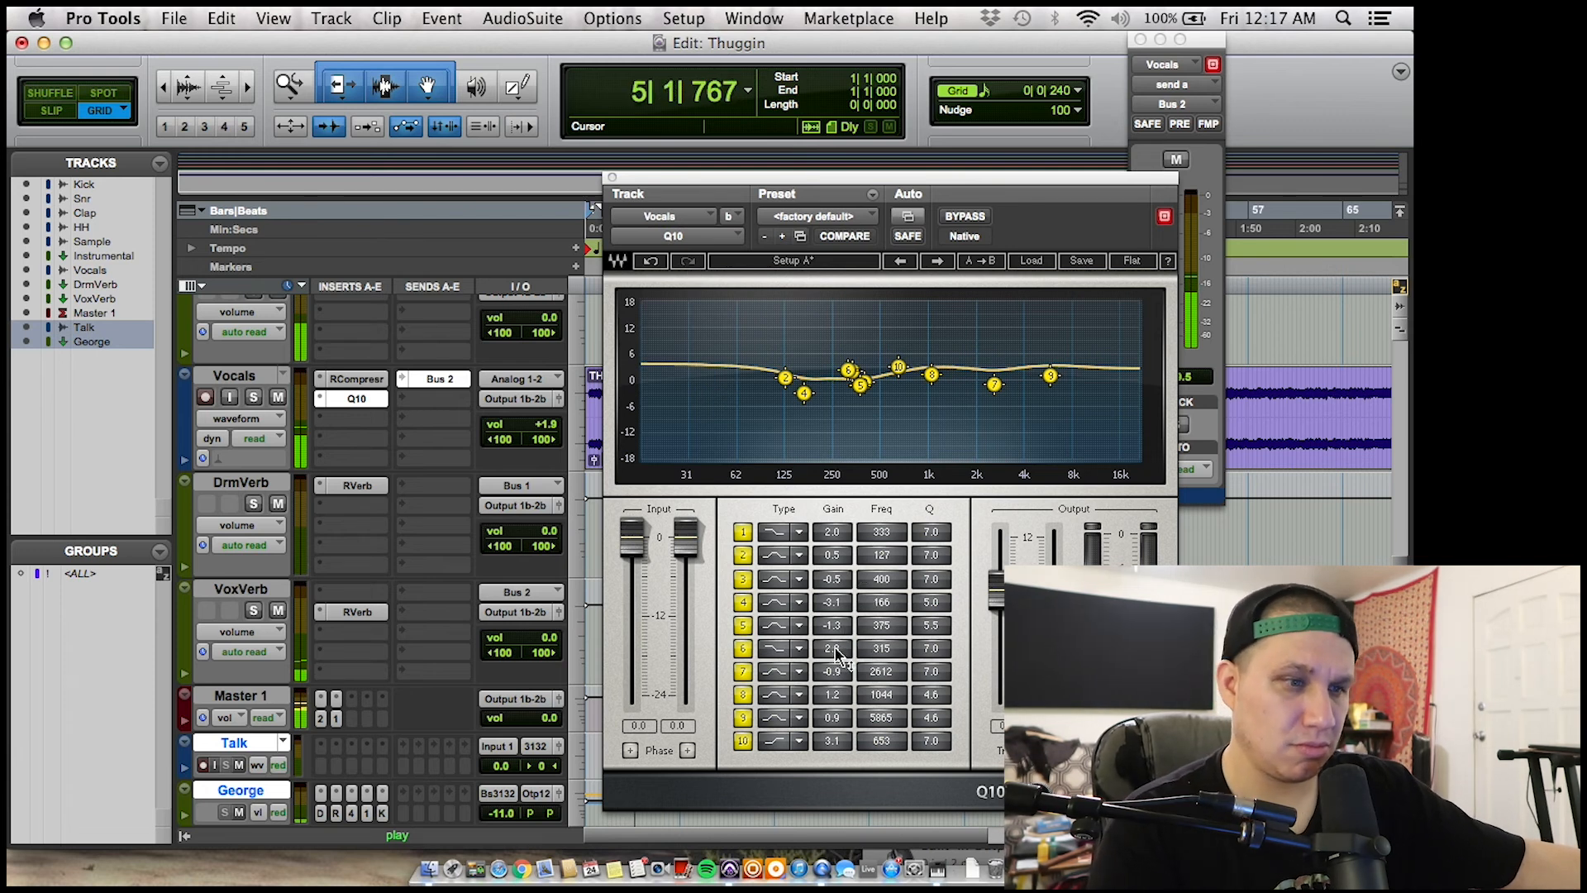
left_click_drag(837, 651, 838, 671)
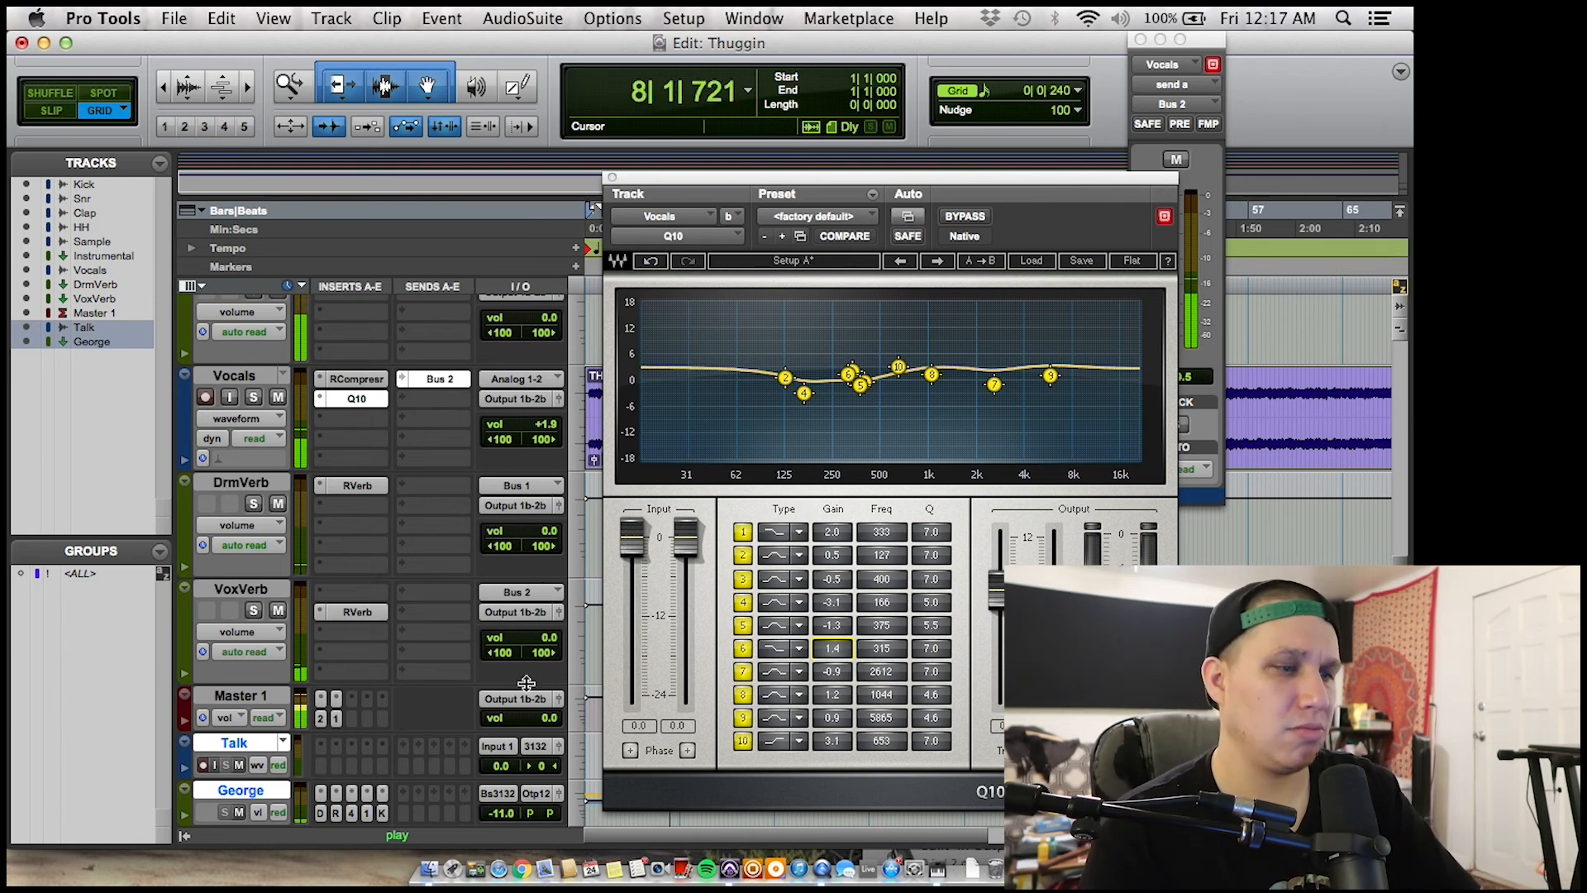
- Lower the Vocals track volume to +1.7 during playback
scroll(526, 628, "up", 2)
scroll(527, 683, "down", 2)
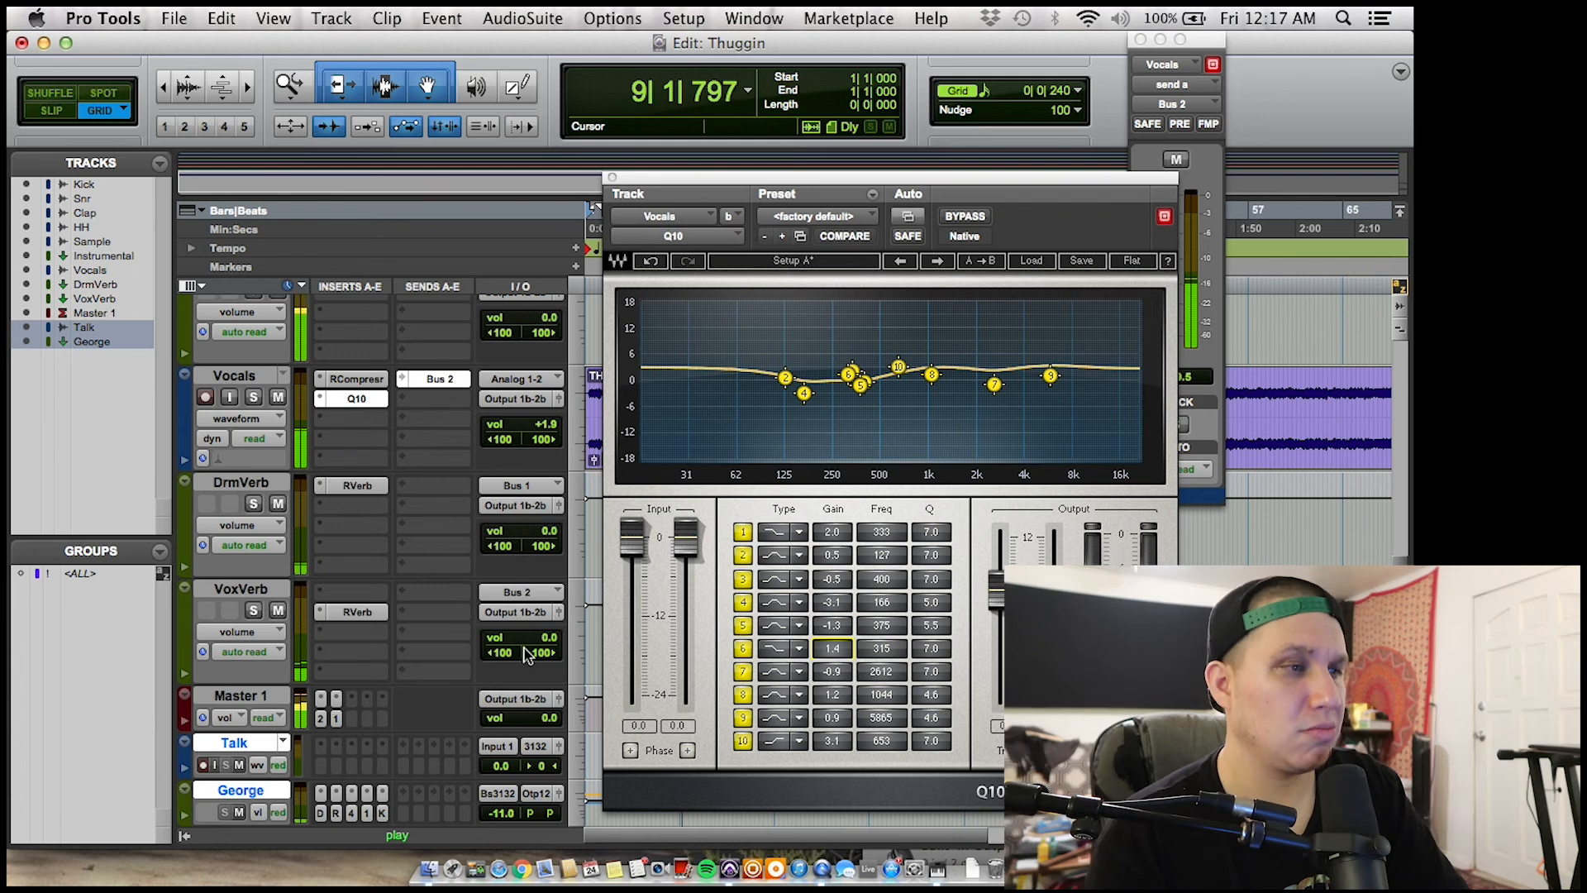
mouse_move(529, 438)
left_mouse_down()
mouse_move(518, 419)
mouse_move(523, 438)
left_mouse_up()
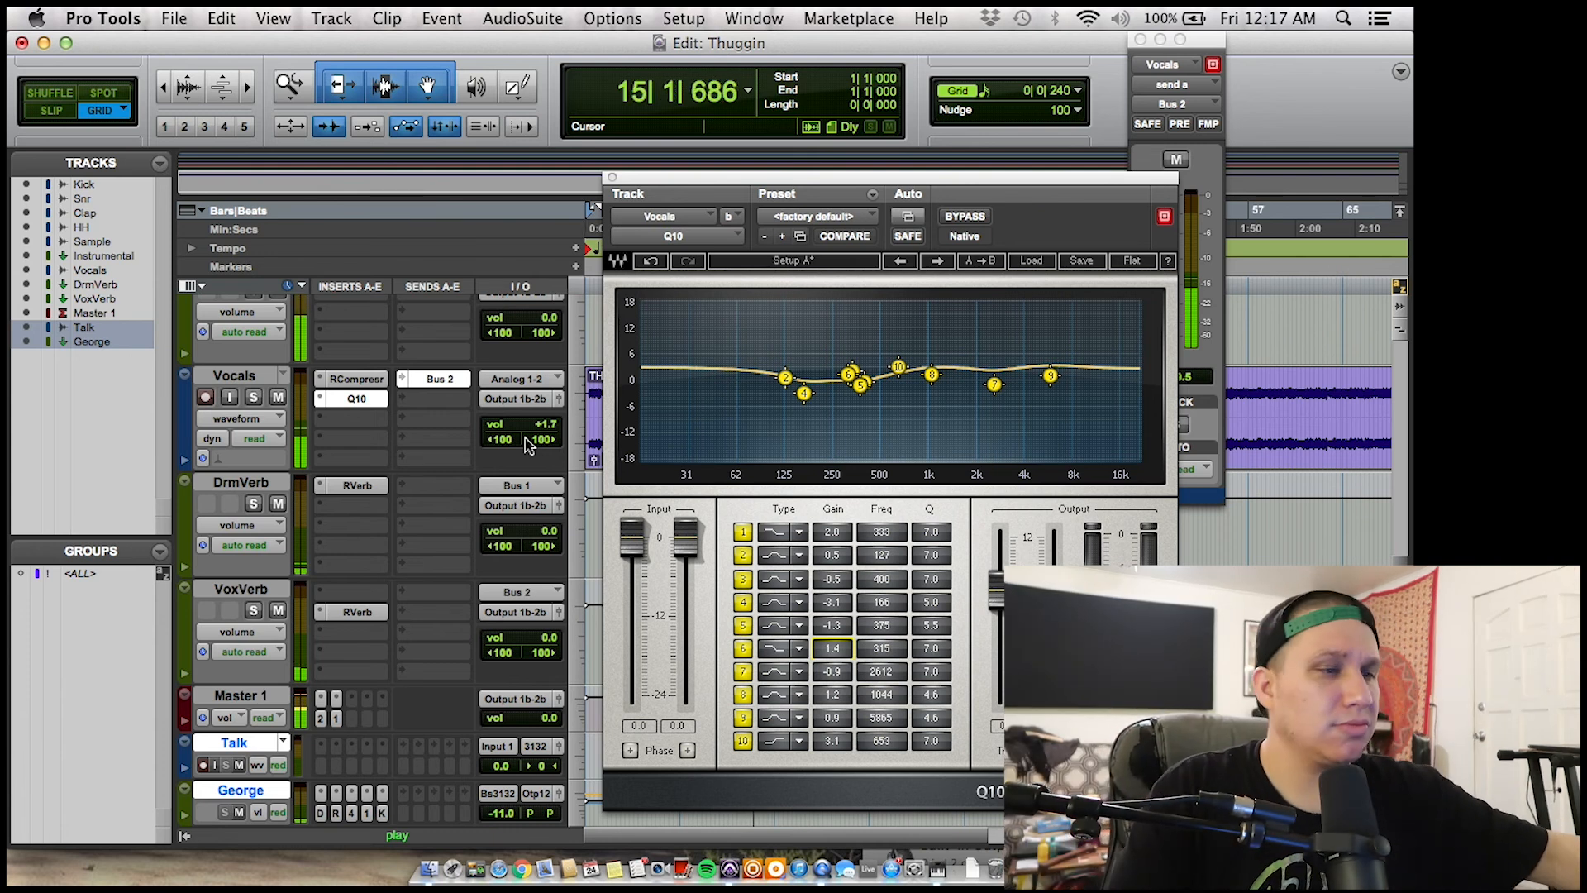
- Set band 6 of the Kick Q10 to 243 Hz with gain -0.9, close the equalizer, and return to the Vocals track
scroll(321, 395, "up", 2)
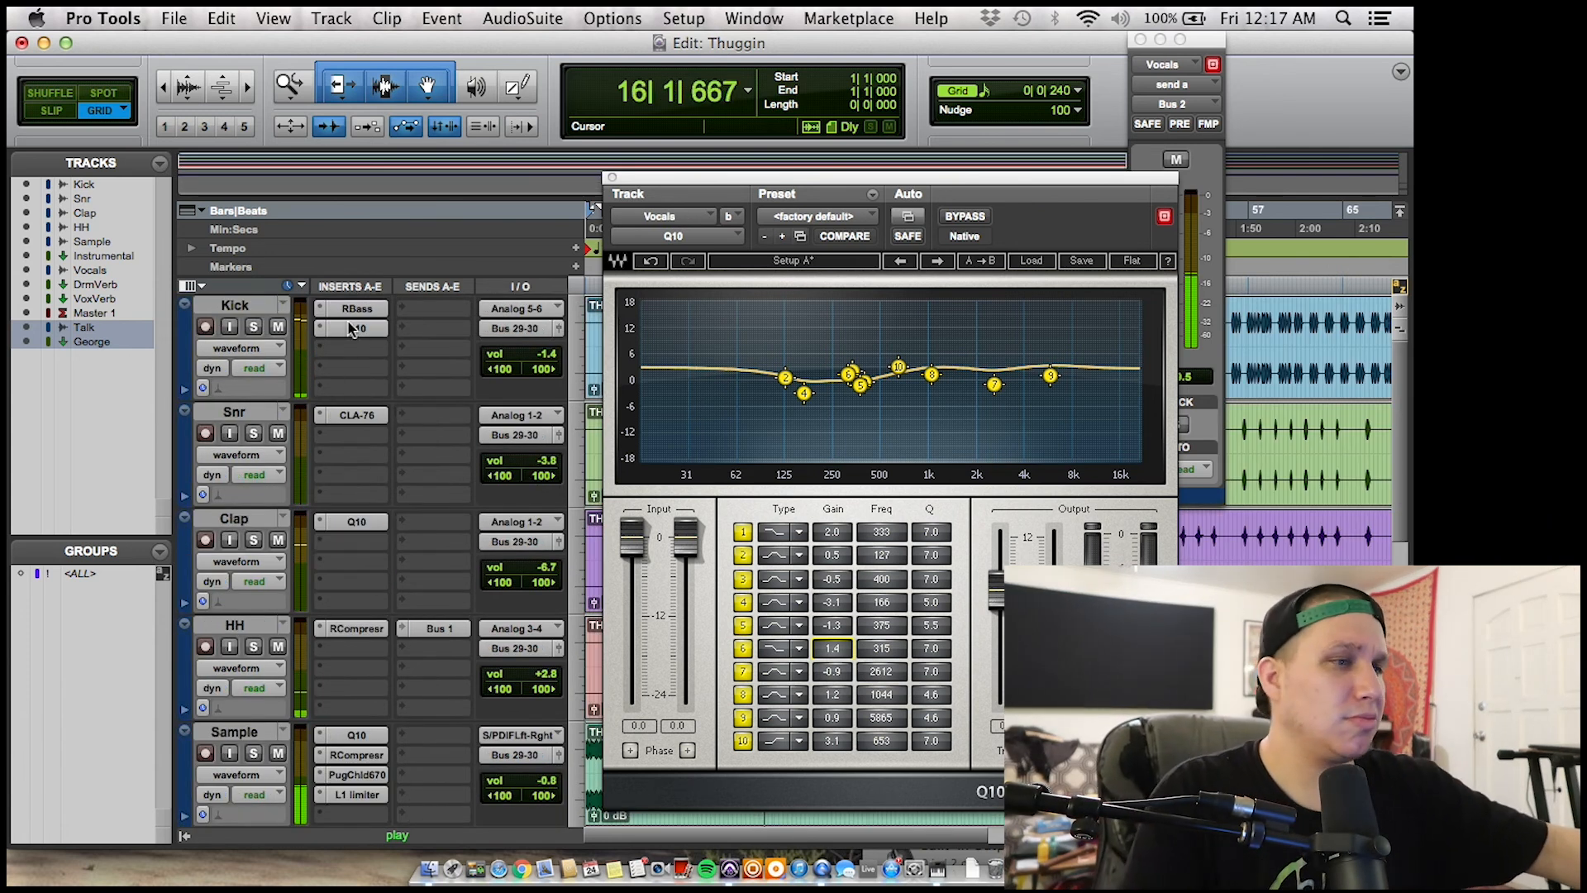
left_click(351, 328)
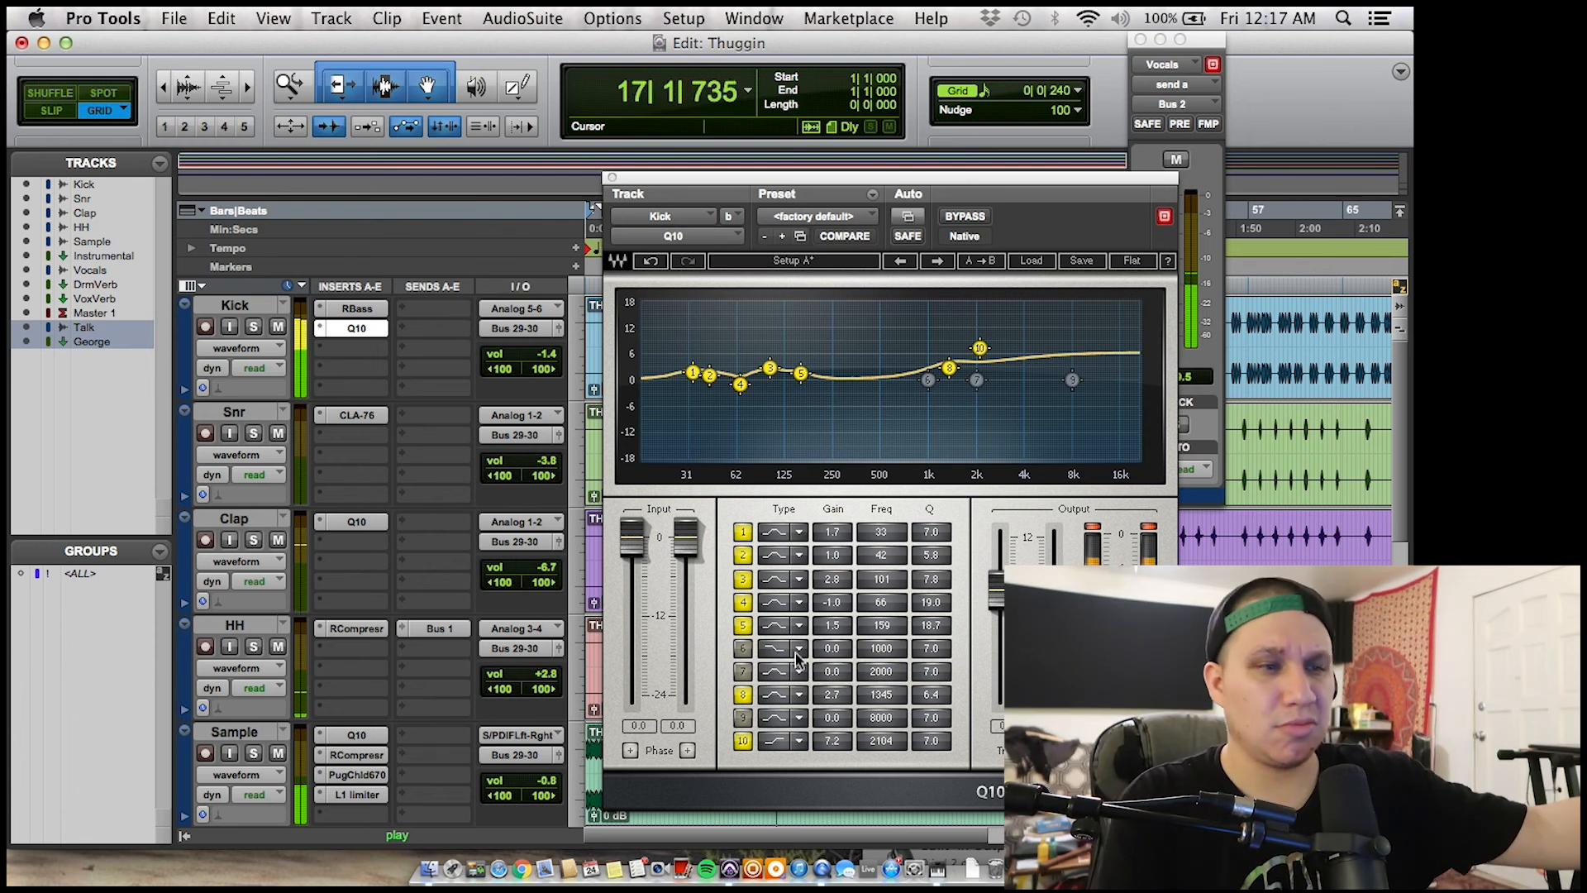
mouse_move(846, 657)
left_mouse_down()
mouse_move(846, 677)
mouse_move(896, 651)
mouse_move(832, 640)
left_mouse_up()
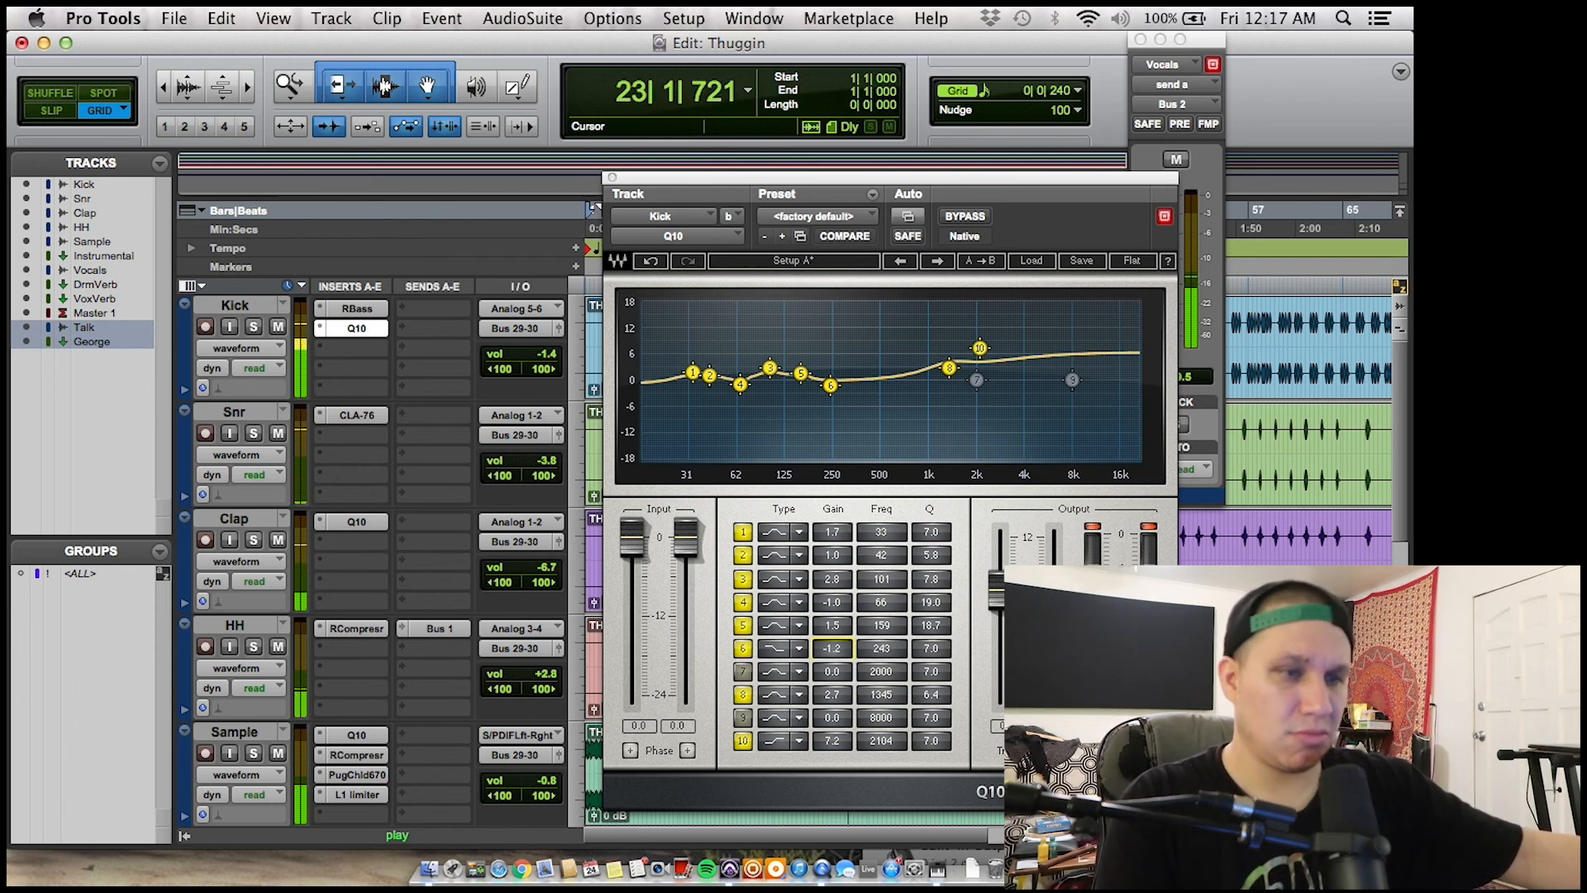
left_click_drag(832, 648, 832, 646)
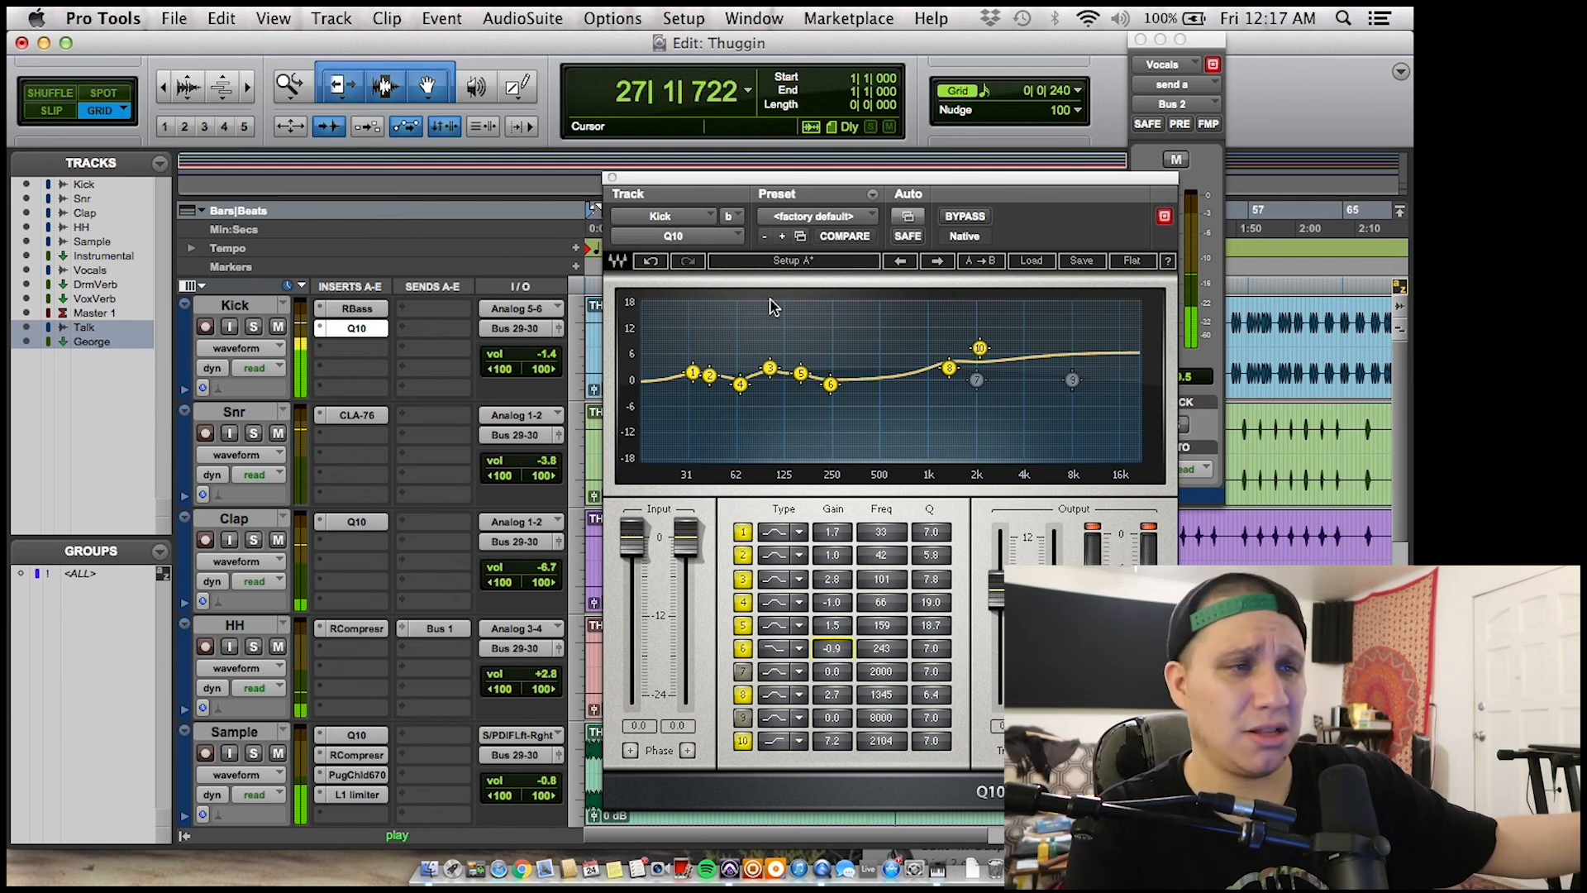
left_click(612, 178)
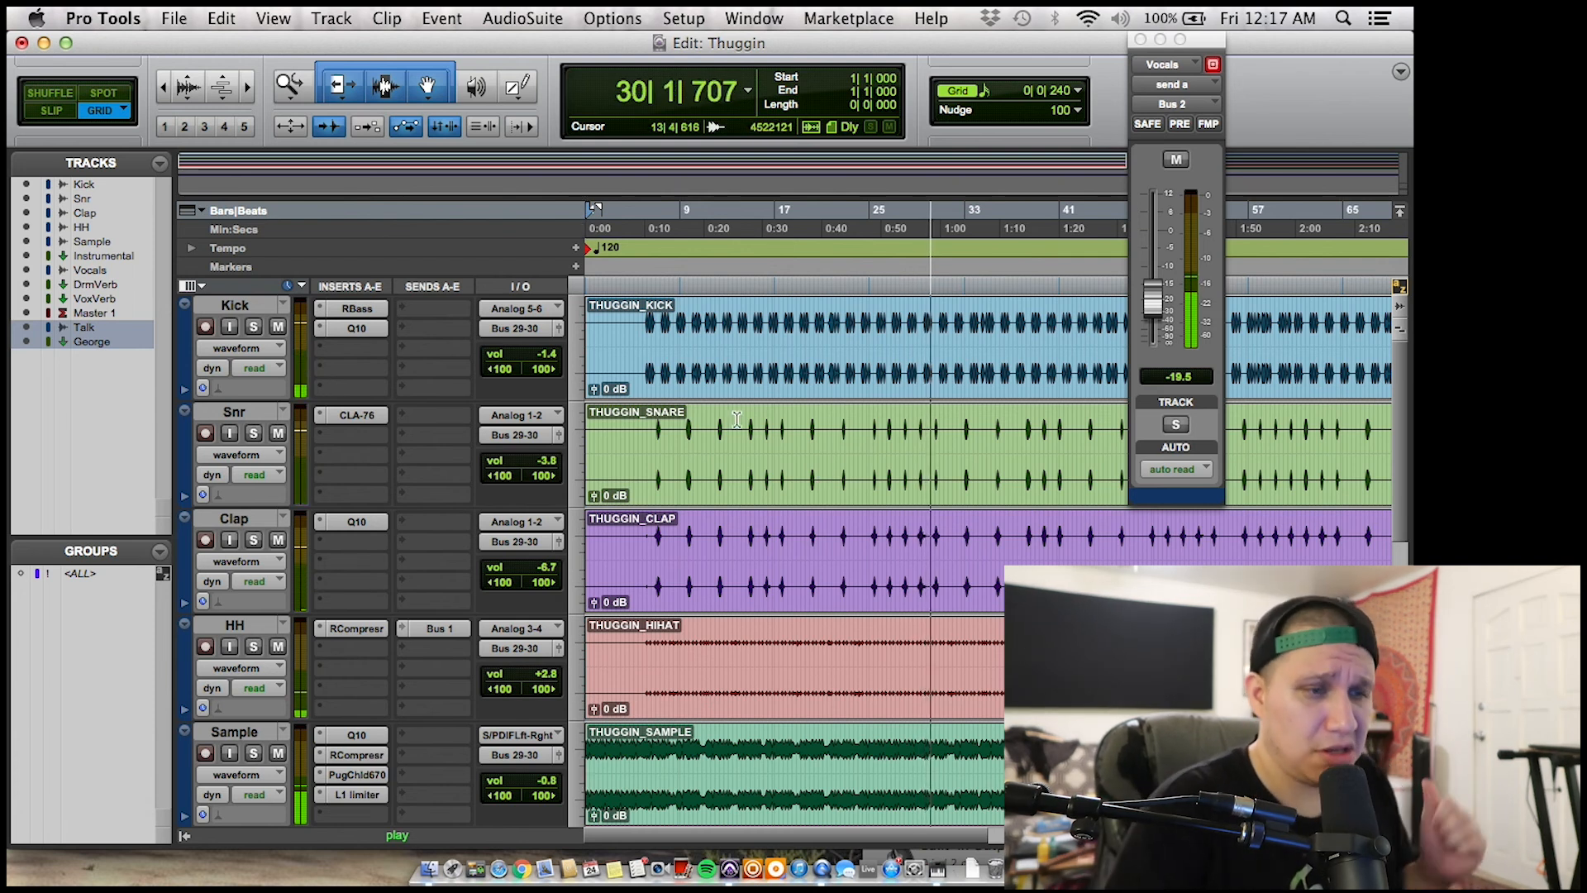
scroll(497, 504, "down", 10)
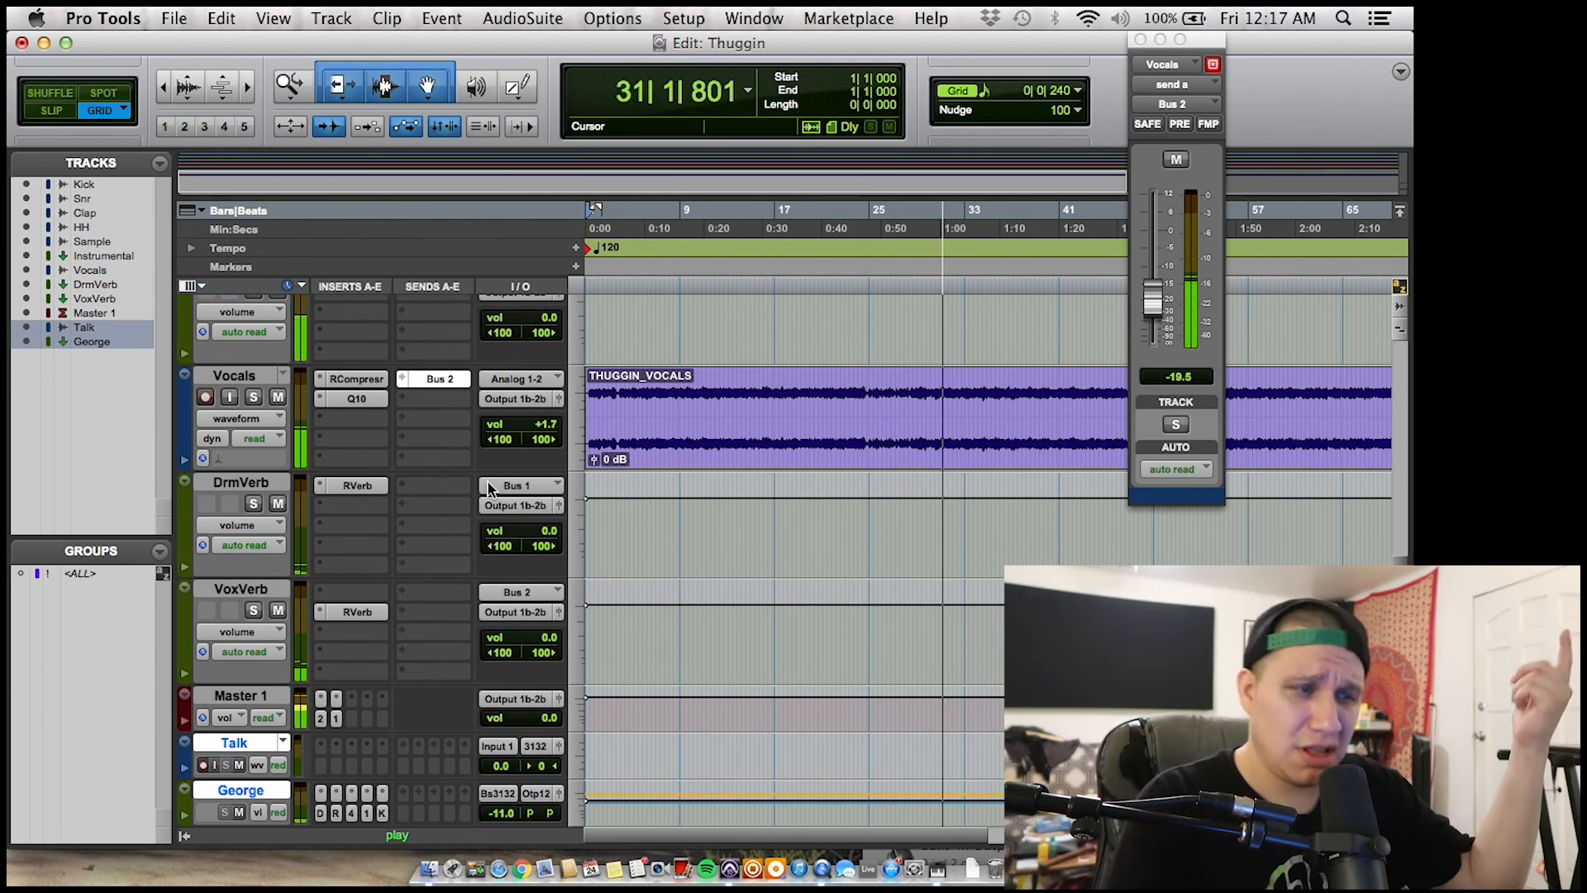
- Insert the L1 limiter dynamics plug-in on the Vocals track after the Q10 equalizer
scroll(446, 480, "up", 3)
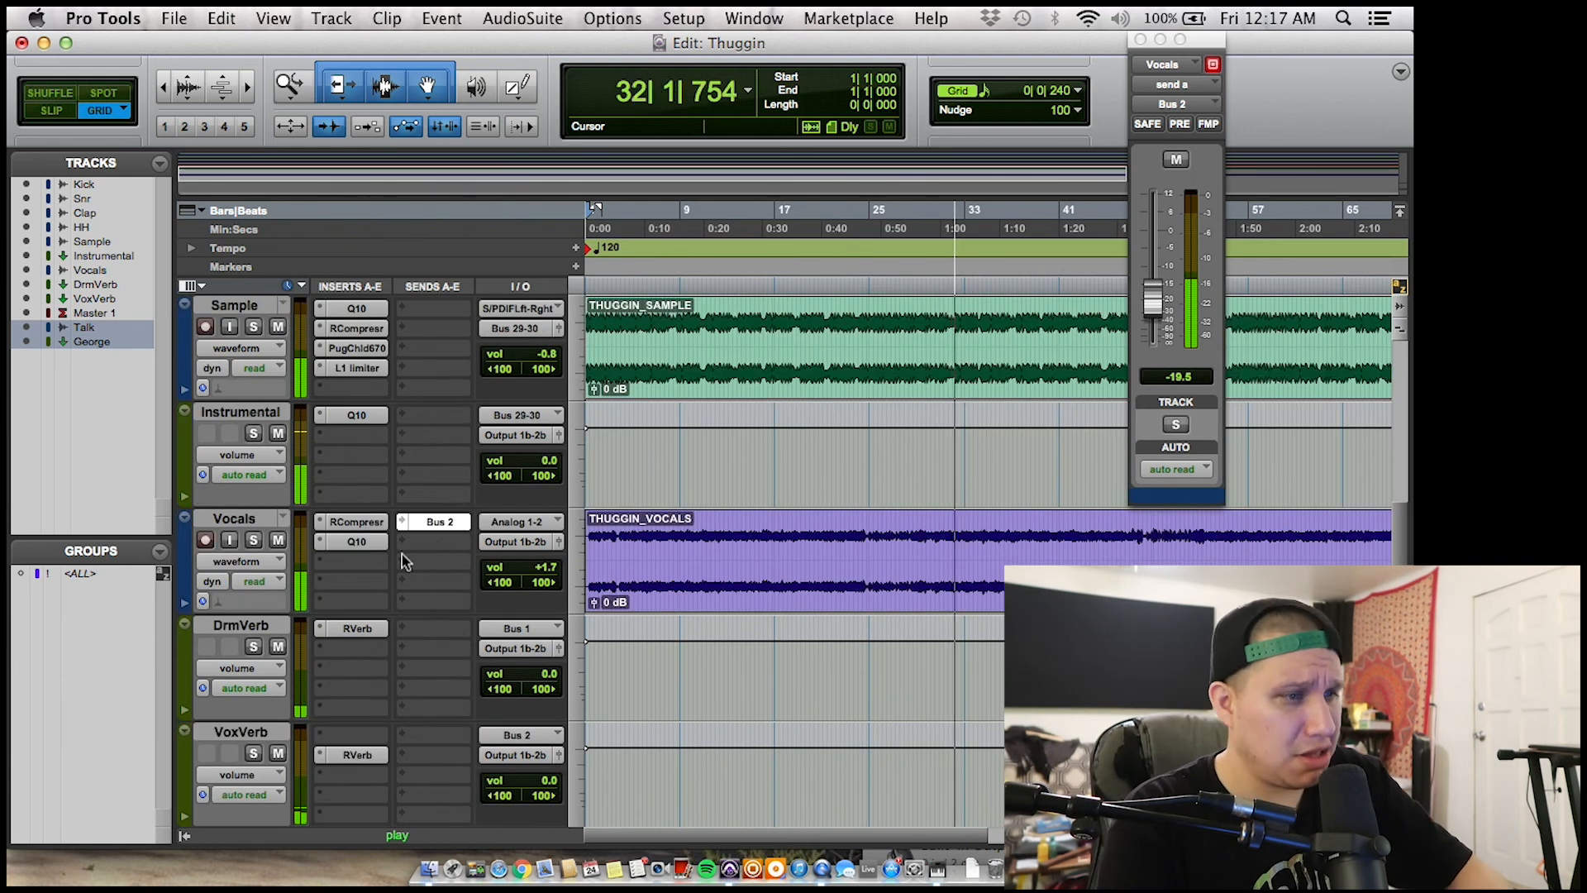
left_click(352, 561)
mouse_move(463, 596)
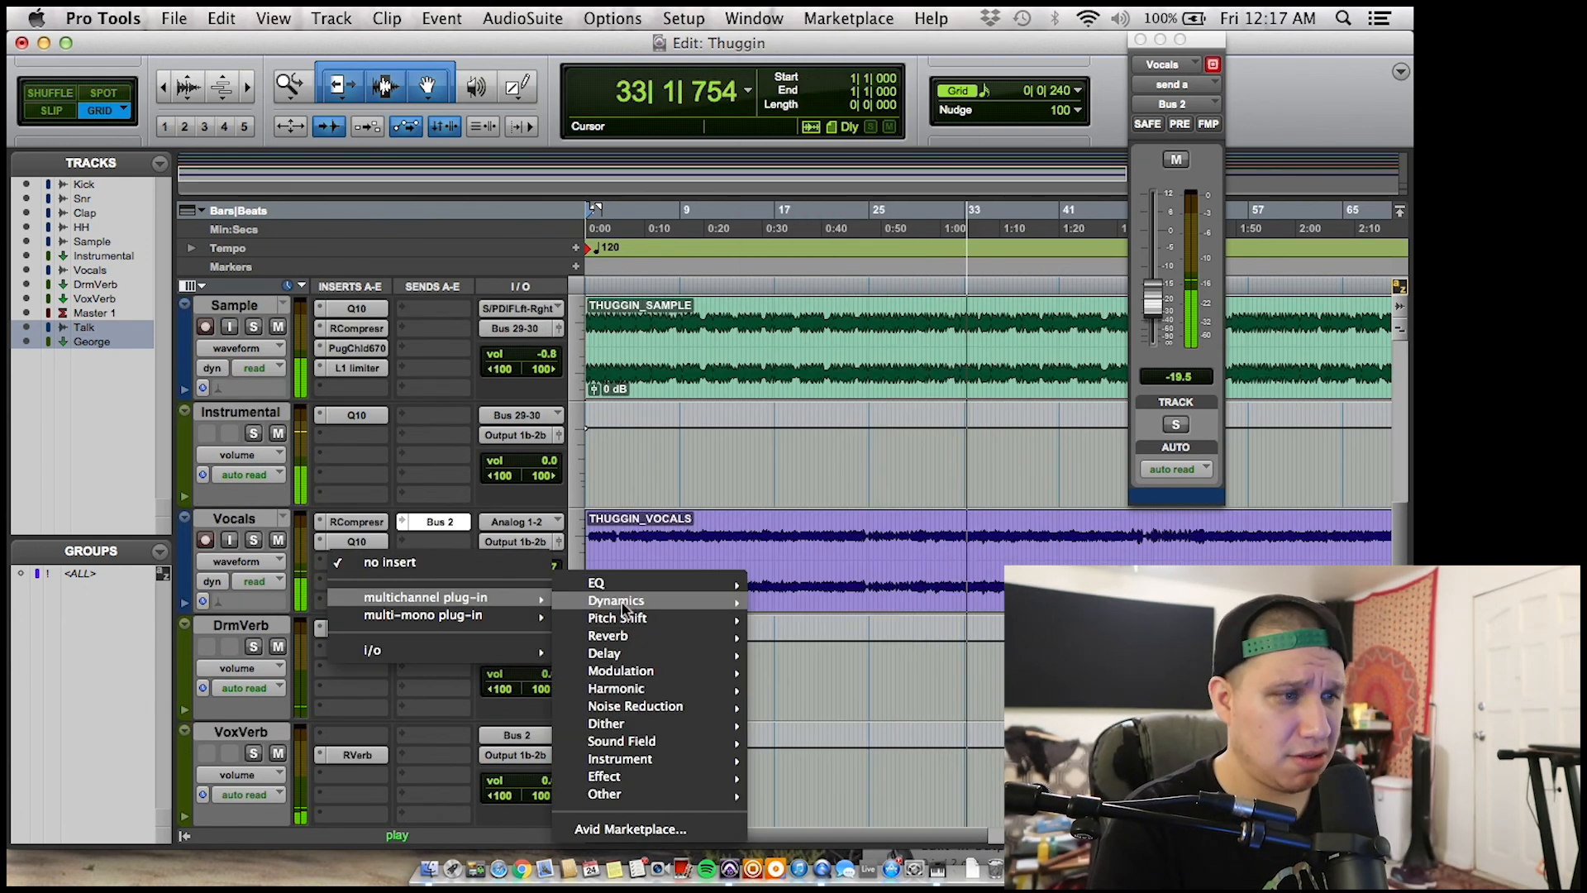
mouse_move(616, 602)
left_click(864, 625)
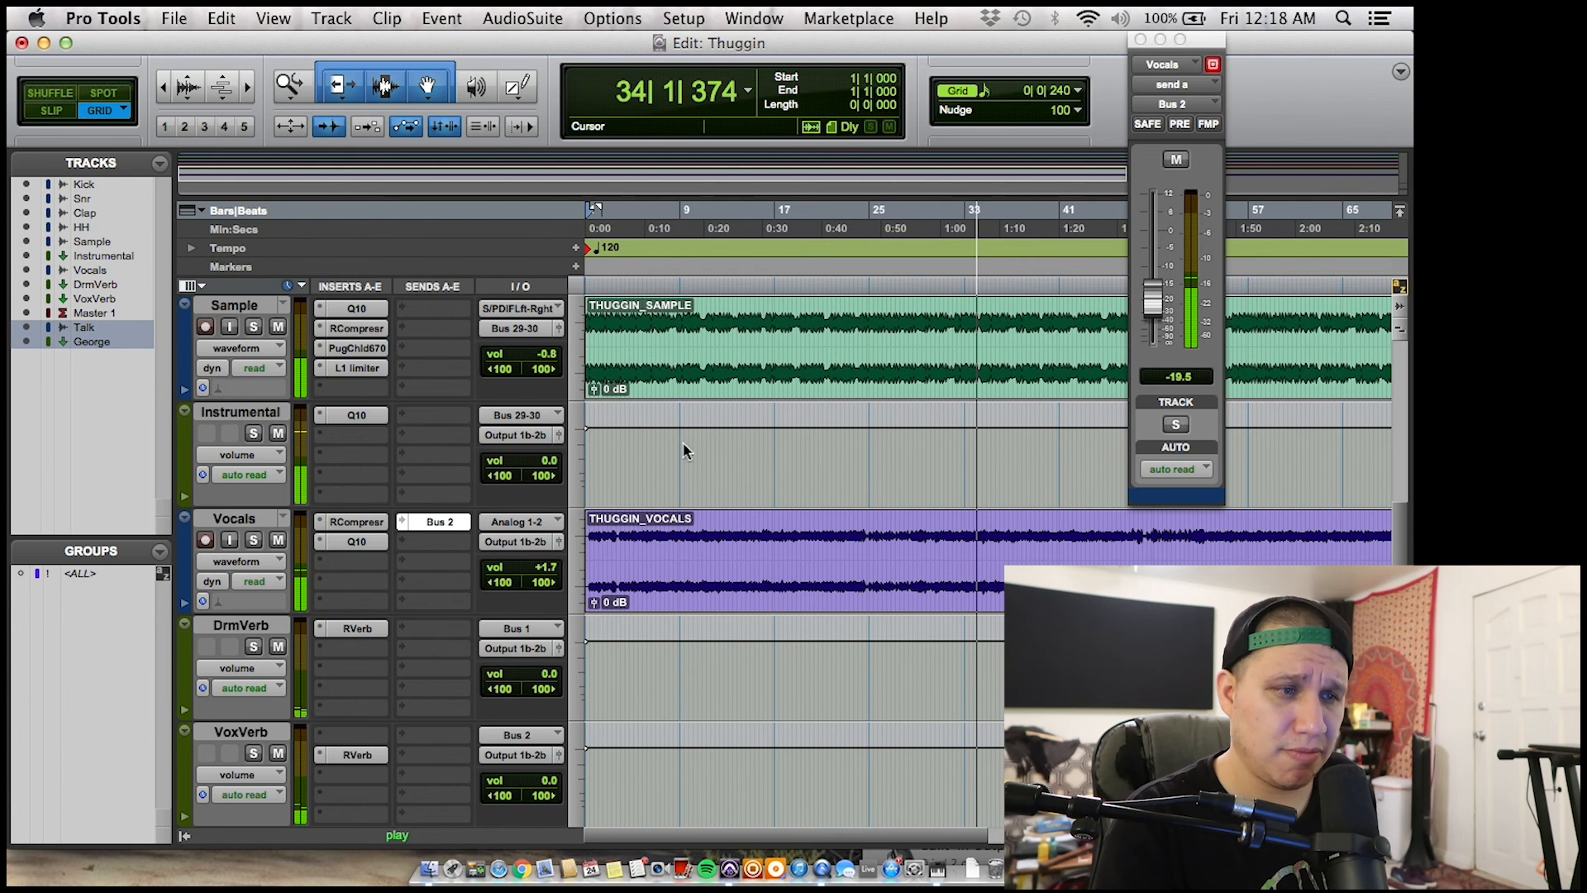
- Set the Vocals L1 limiter threshold to -18.9 and its output ceiling to -17.7 during playback
left_click_drag(796, 433, 796, 564)
left_click_drag(849, 460, 849, 446)
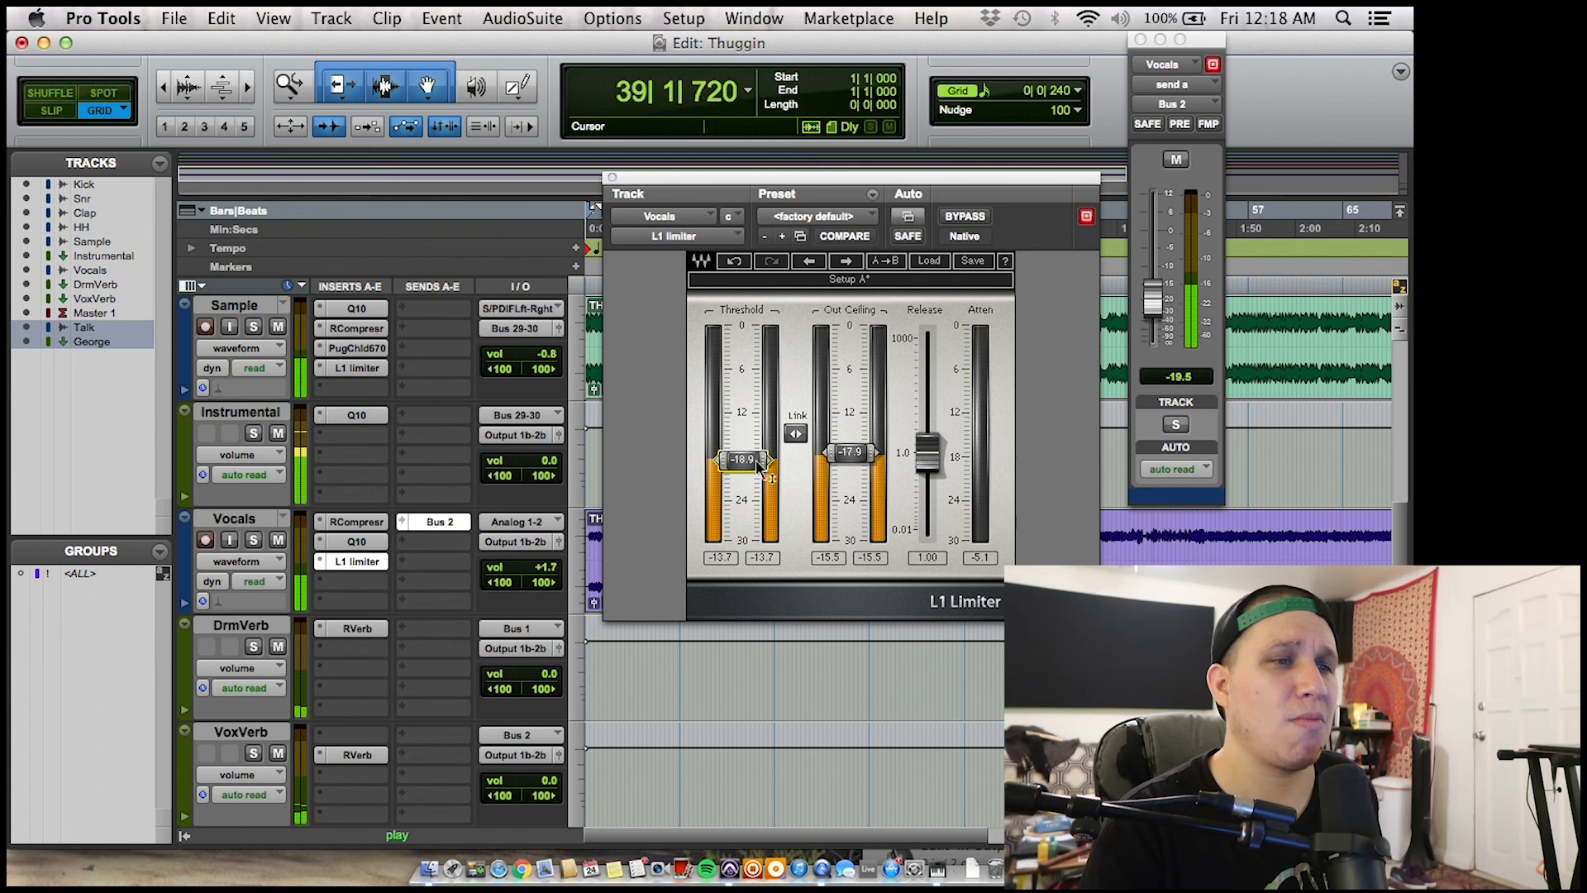
left_click(857, 461)
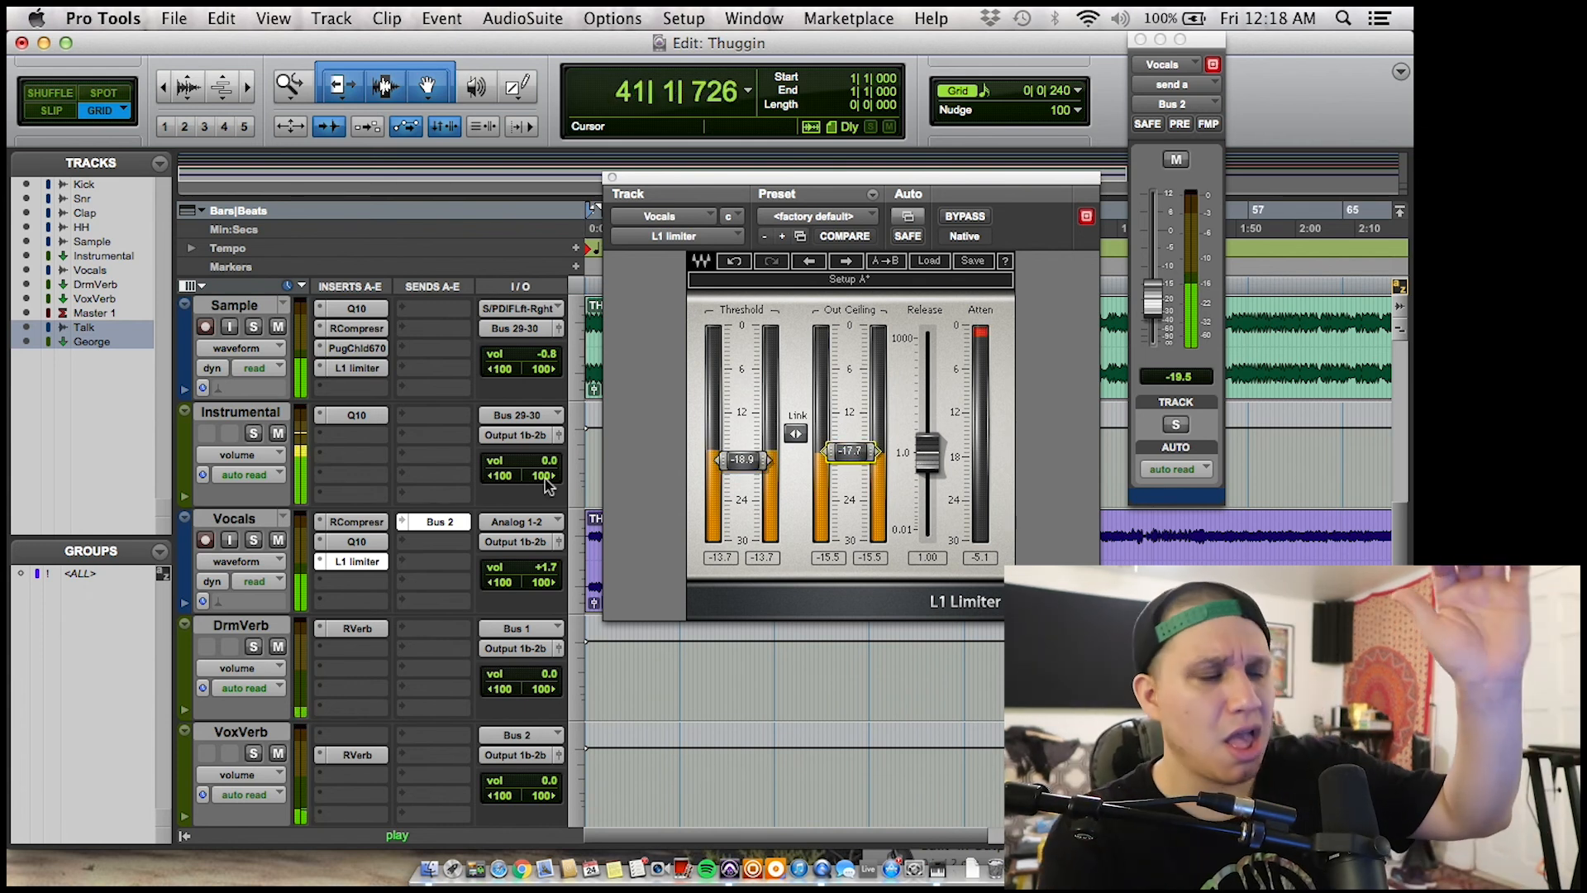
- Replay the mix from bar 1 to check the limited vocals, close the L1 limiter, and stop playback
scroll(546, 484, "down", 2)
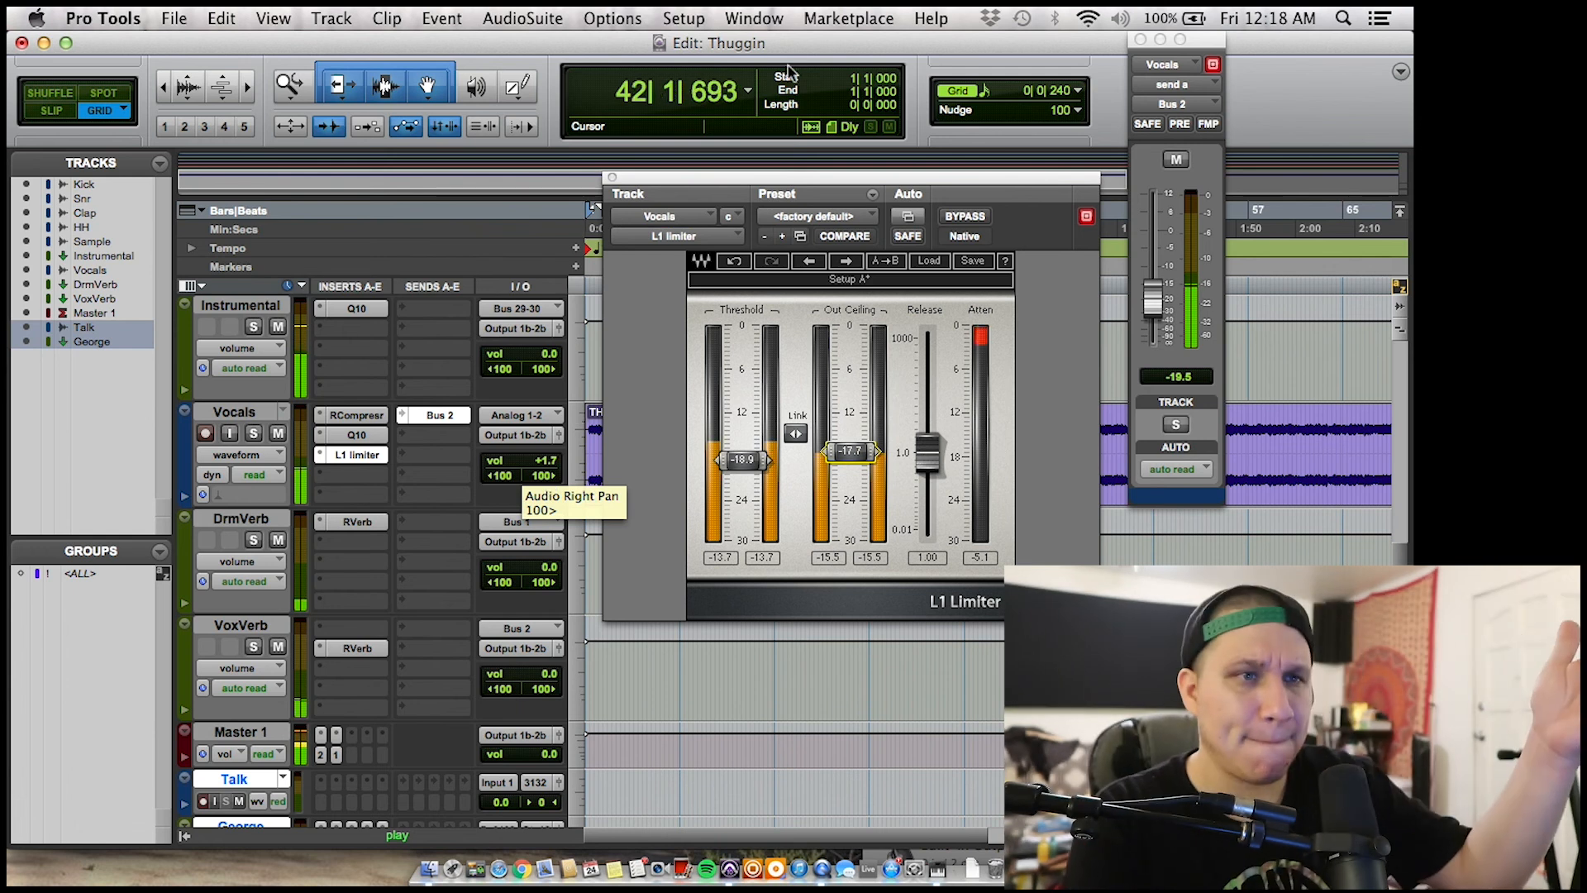
key("Return")
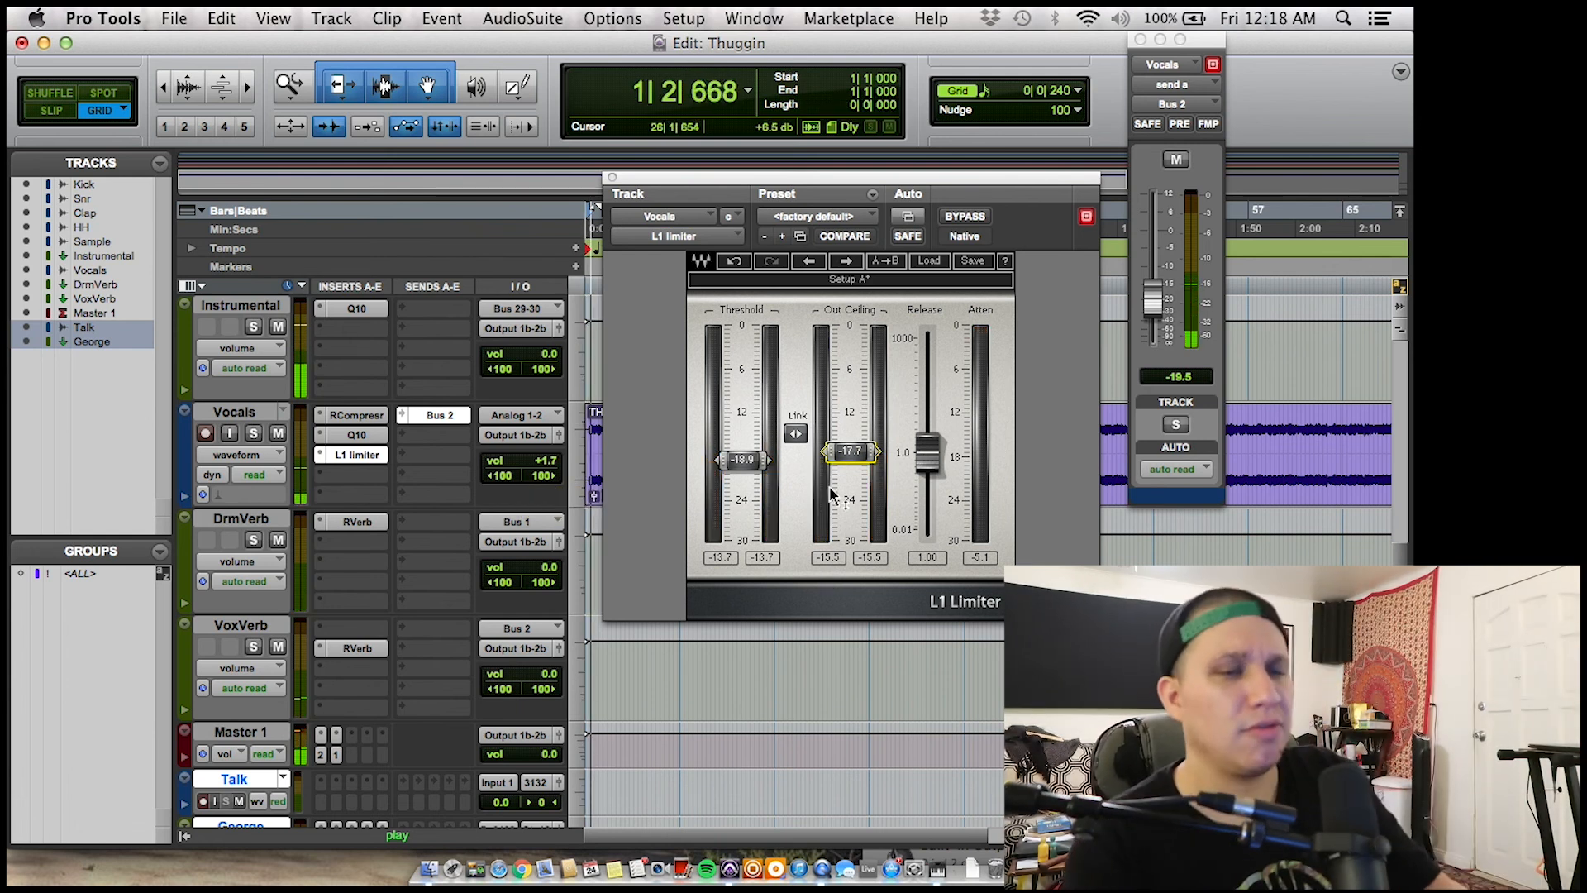
scroll(467, 629, "down", 1)
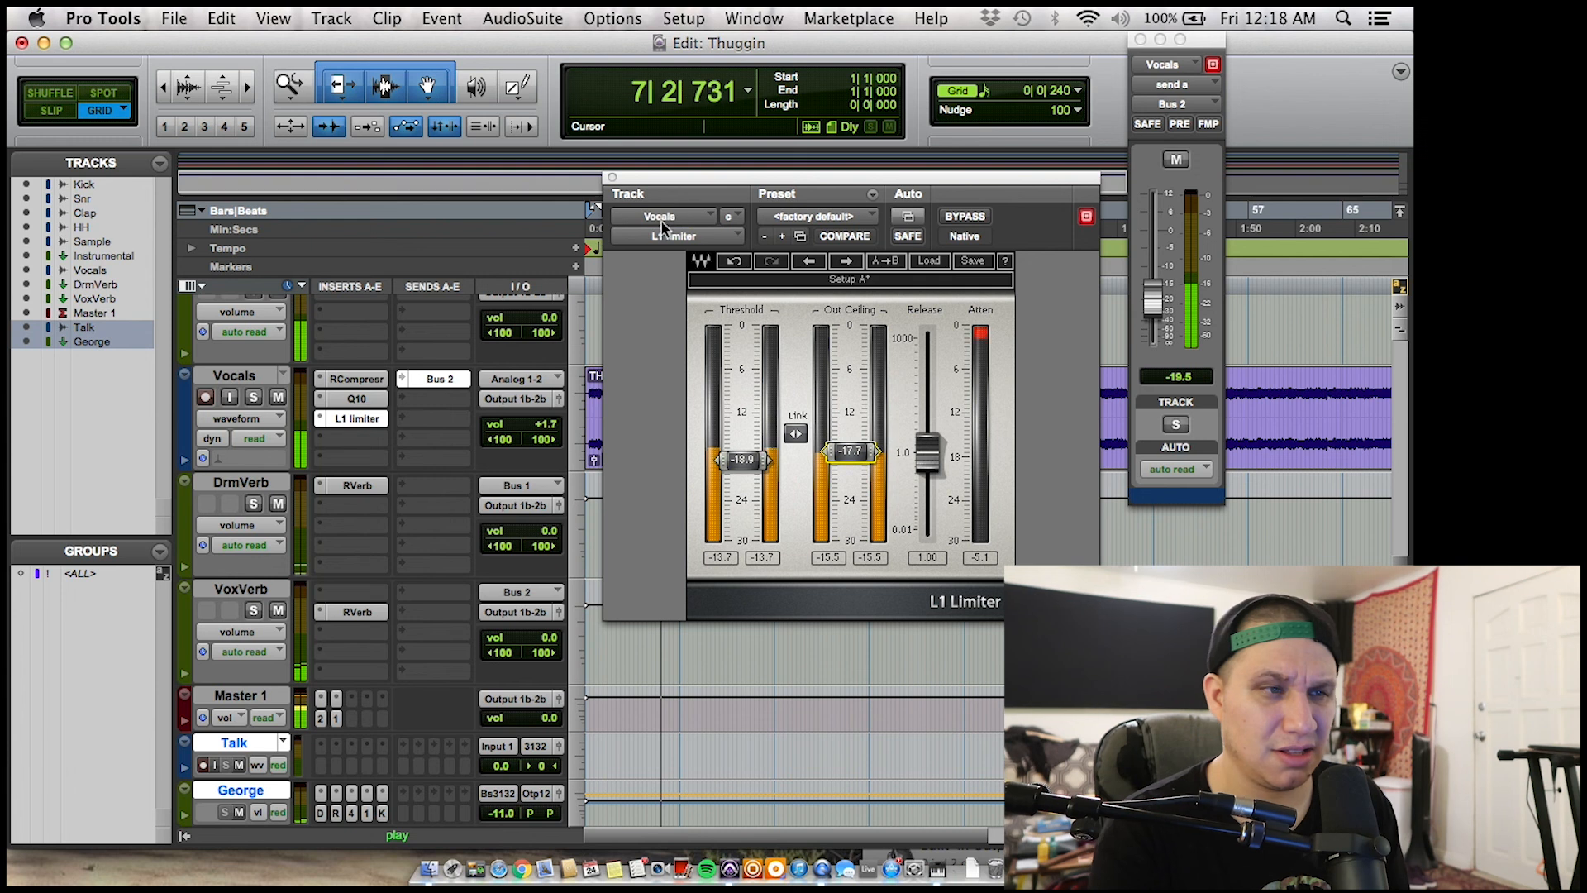
left_click(612, 179)
key("space")
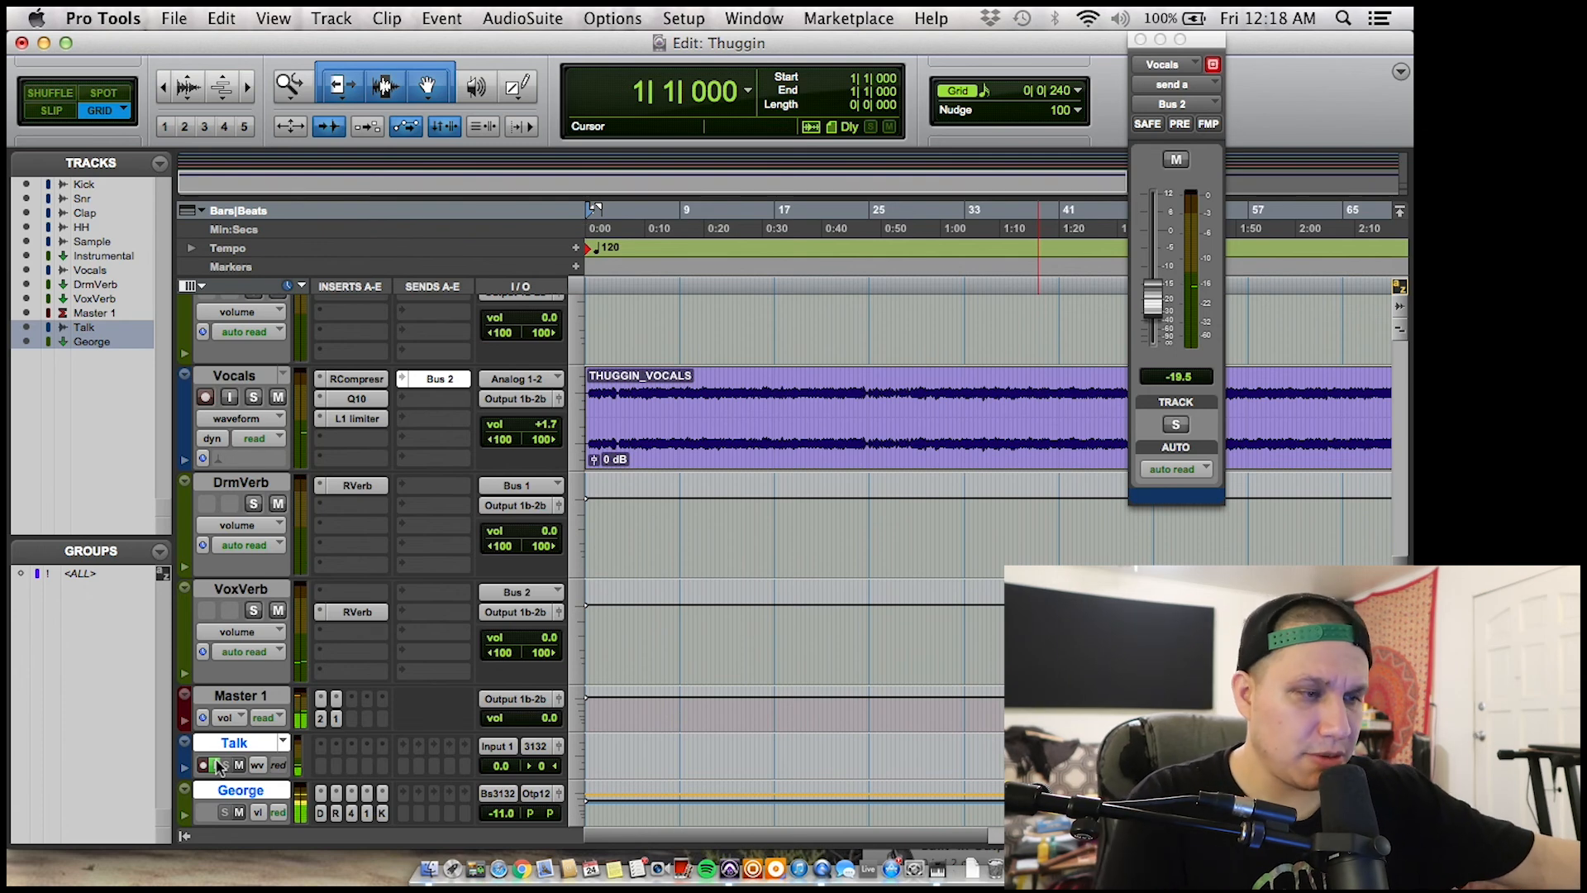